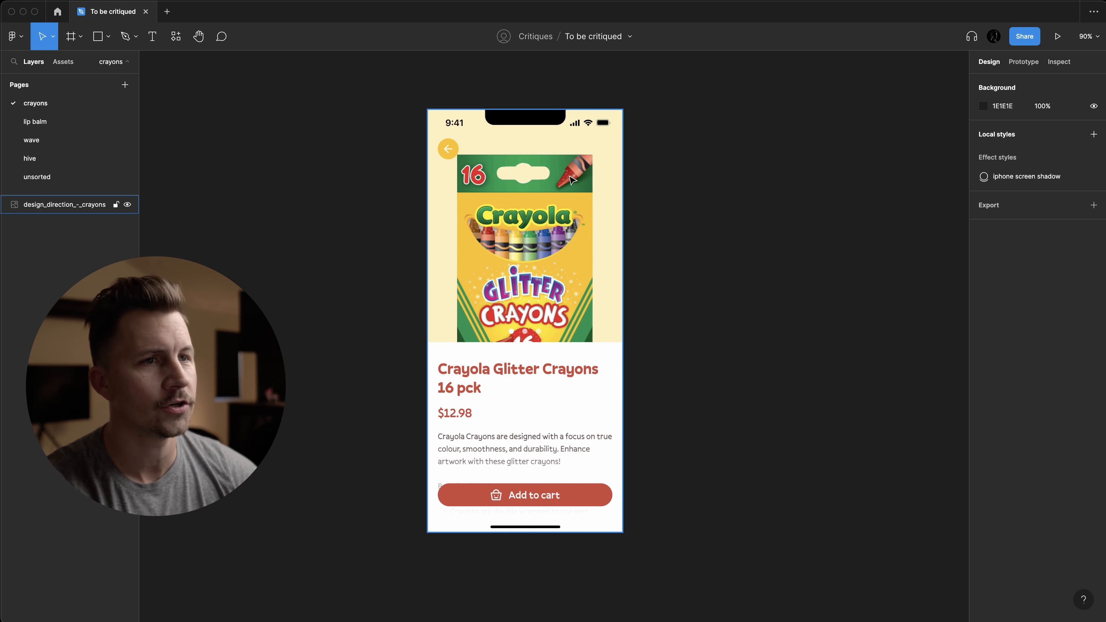
# - Draw a square about 169 × 169 beside the crayon mockup and a smaller one about 82 × 82 inside it
pyautogui.press('r')
pyautogui.moveTo(692, 151); pyautogui.dragTo(781, 238)
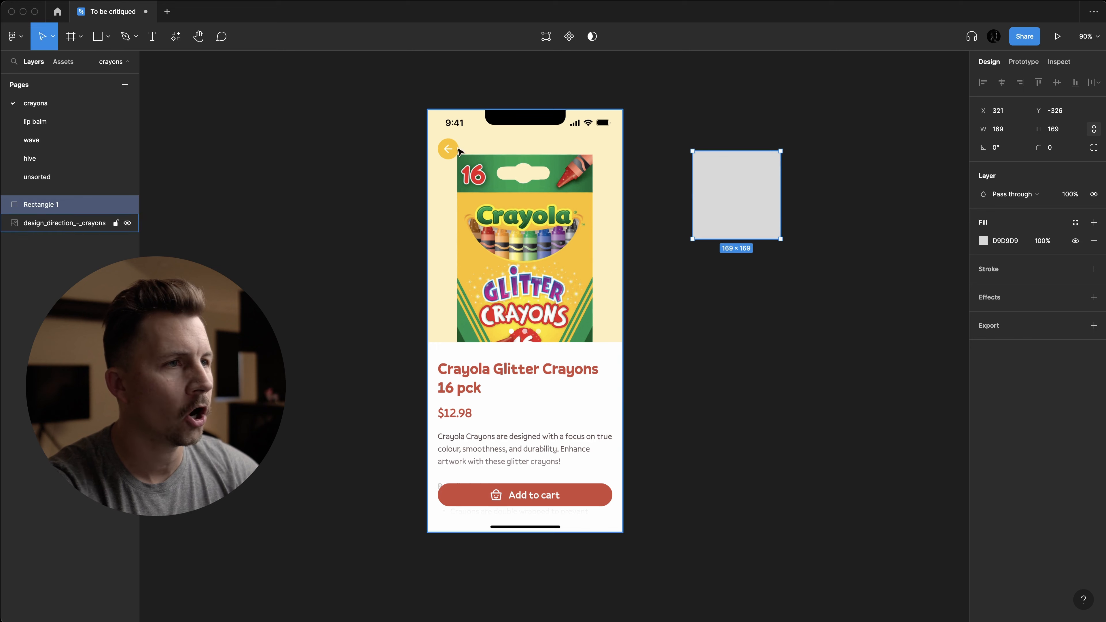
pyautogui.press('r')
pyautogui.moveTo(719, 180); pyautogui.dragTo(762, 223)
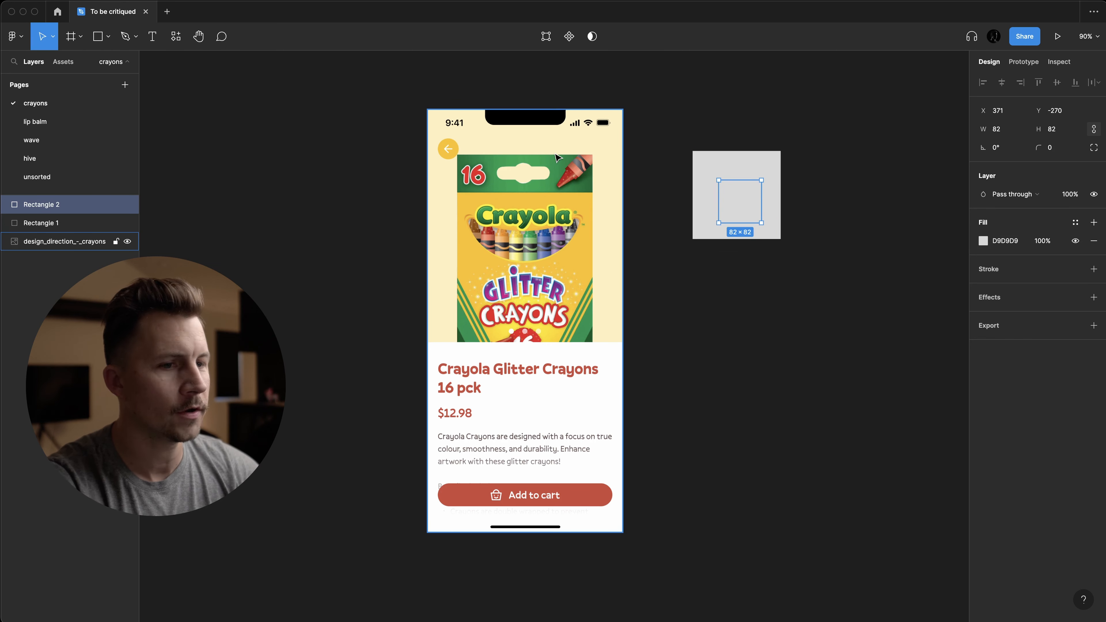
# - Fill the inner square with the mockup's white and the outer one with the back button's yellow, then centre the inner square horizontally
pyautogui.press('i')
pyautogui.click(517, 408)
pyautogui.click(713, 228)
pyautogui.press('i')
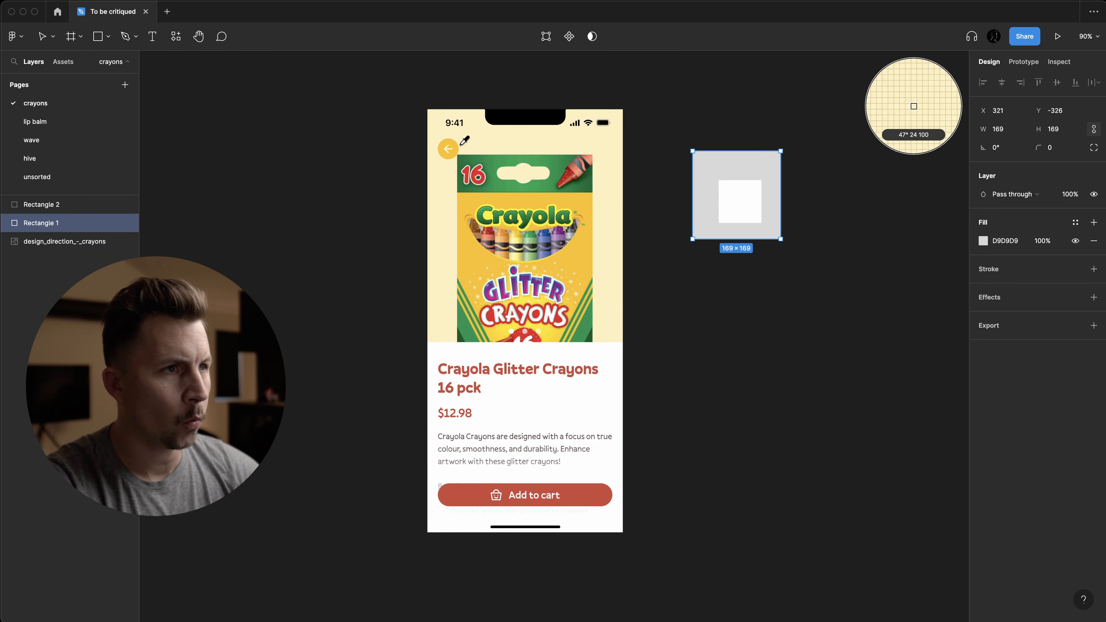
pyautogui.click(452, 142)
pyautogui.click(740, 198)
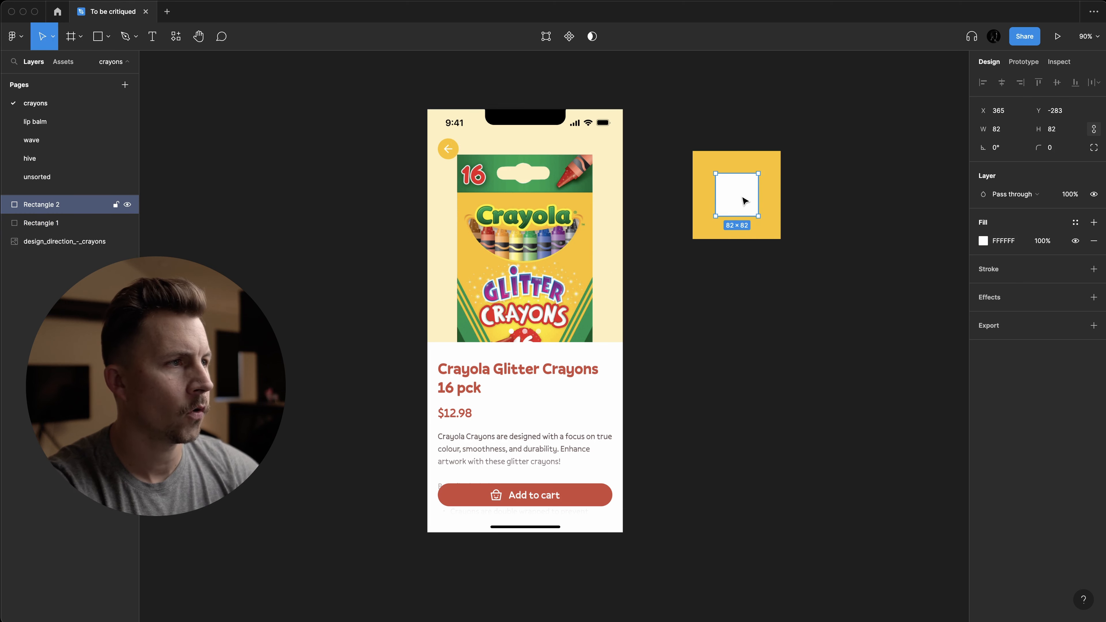
# - Check the white square's contrast against the yellow one with the Use Contrast plugin, placing its window below the squares
pyautogui.press('super+slash')
pyautogui.write('use co')
pyautogui.press('Return')
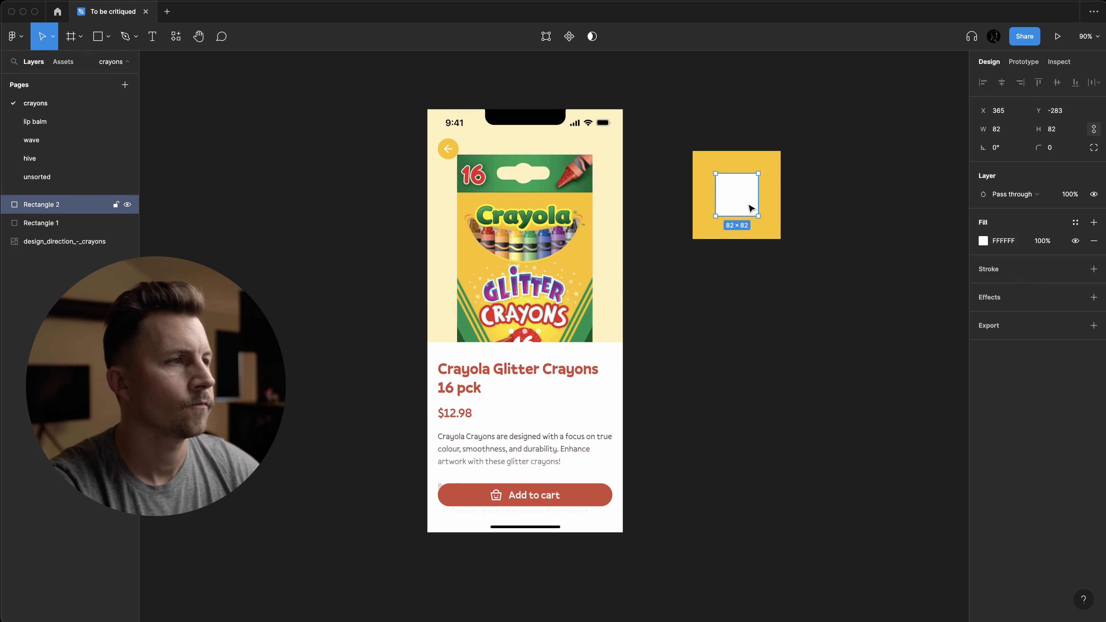
pyautogui.moveTo(649, 158); pyautogui.dragTo(777, 311)
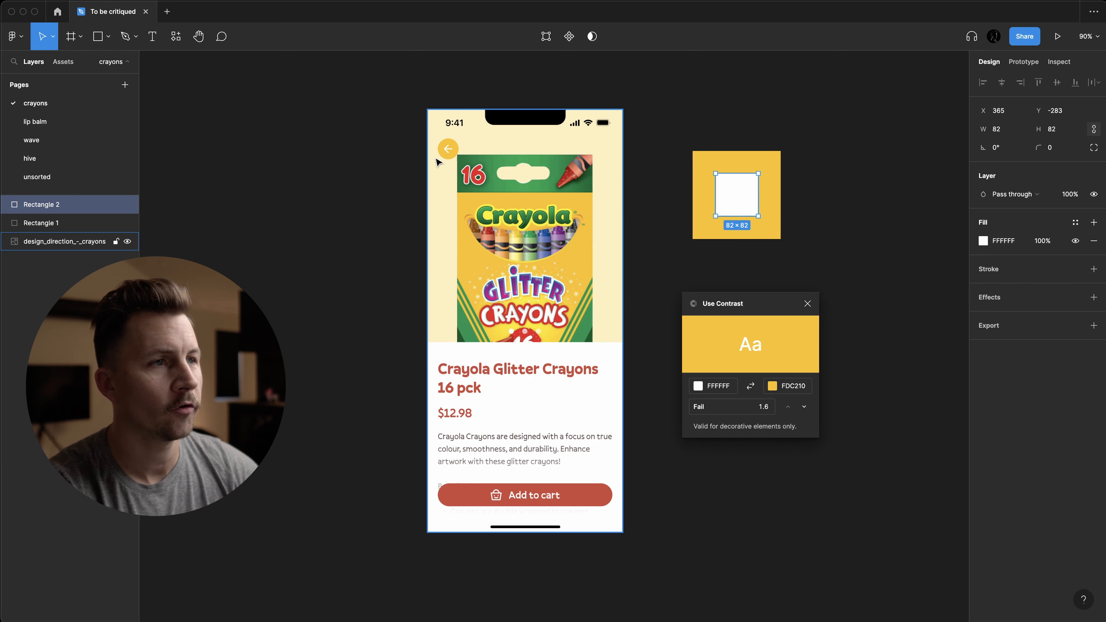
# - Adjust the outer square's colour to the AA Large 3.0 contrast level in Use Contrast and close the plugin
pyautogui.click(791, 391)
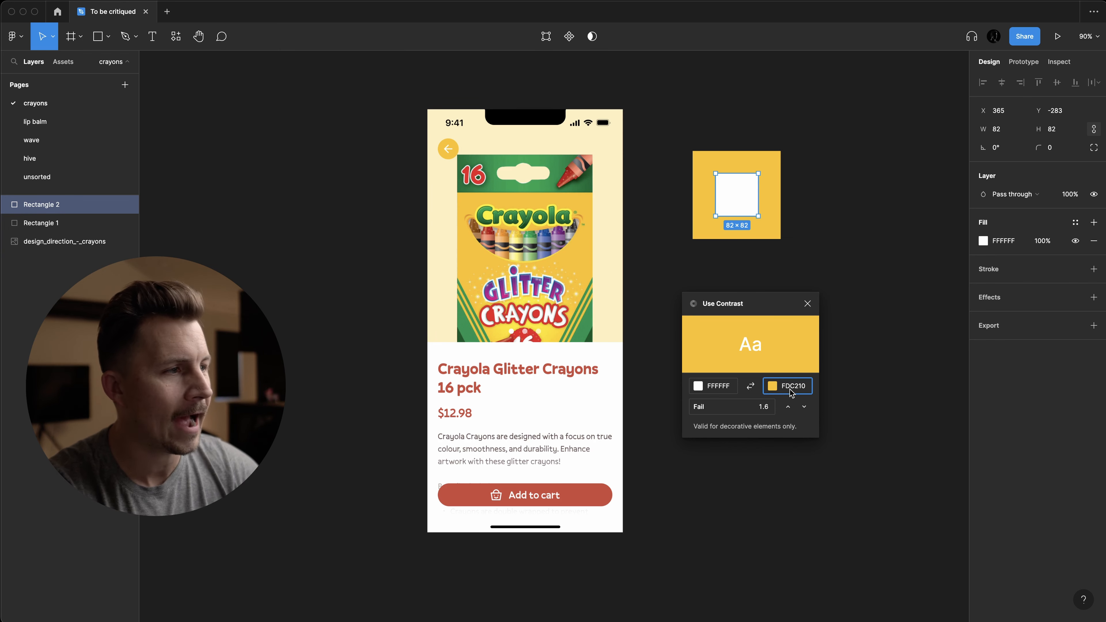
pyautogui.click(741, 406)
pyautogui.click(740, 378)
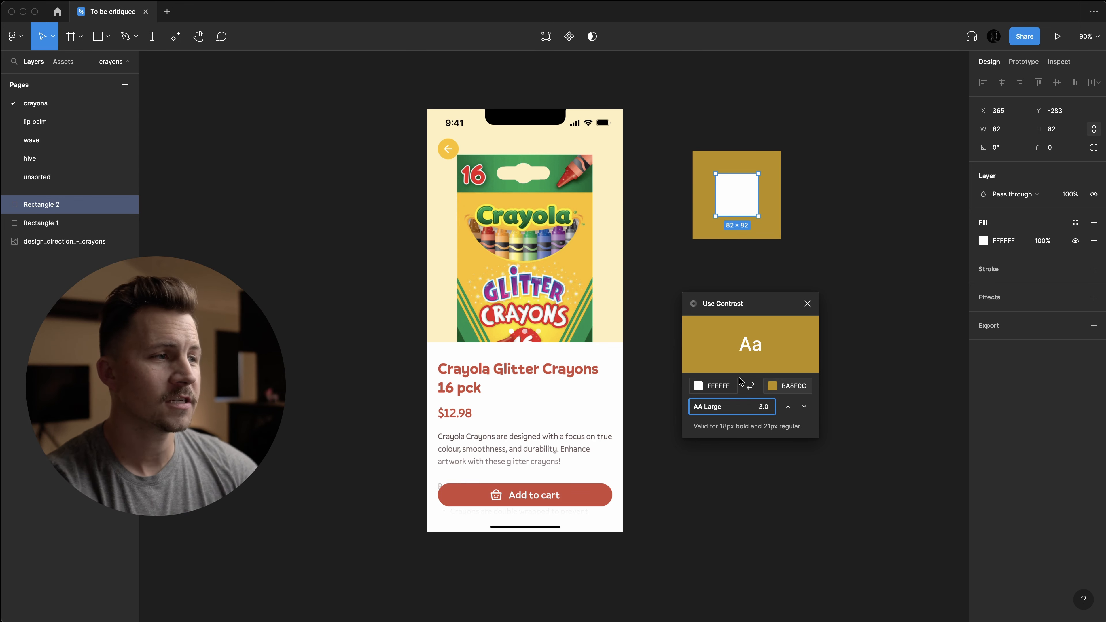
pyautogui.click(746, 403)
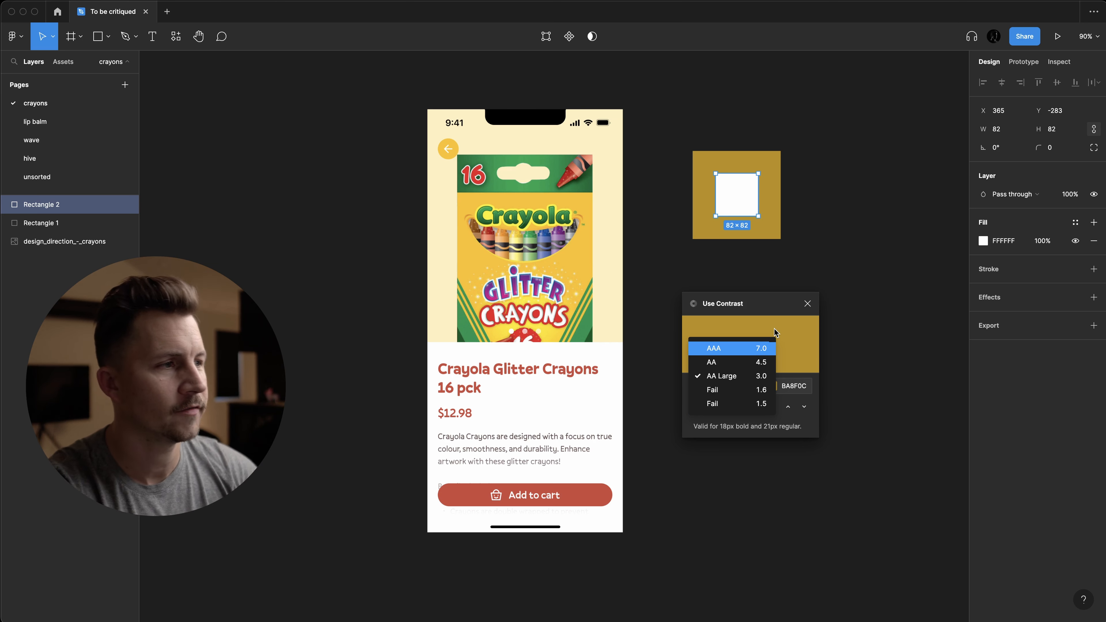
pyautogui.click(807, 304)
pyautogui.click(812, 300)
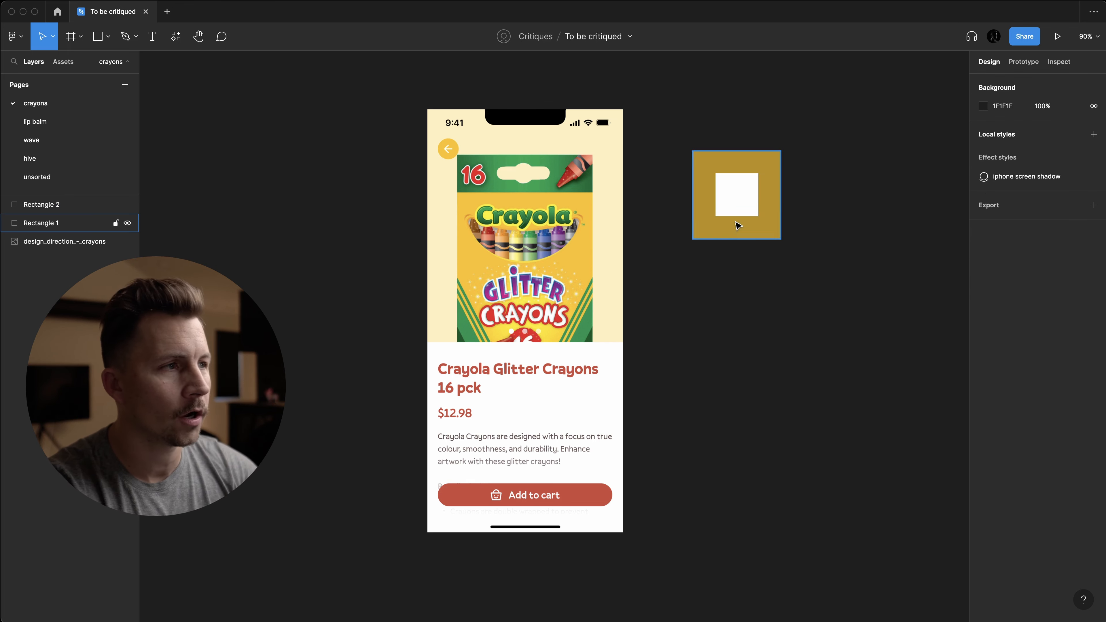
# - Refill the outer square with the yellow sampled from the mockup's back button and open its fill colour
pyautogui.click(739, 203)
pyautogui.click(703, 177)
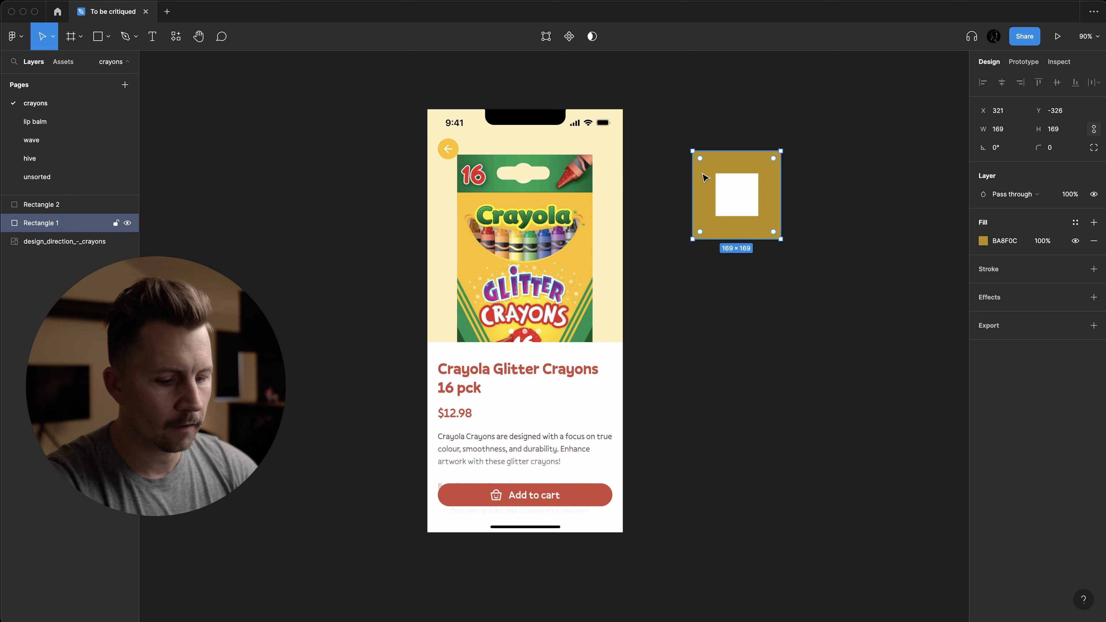
pyautogui.press('i')
pyautogui.click(452, 141)
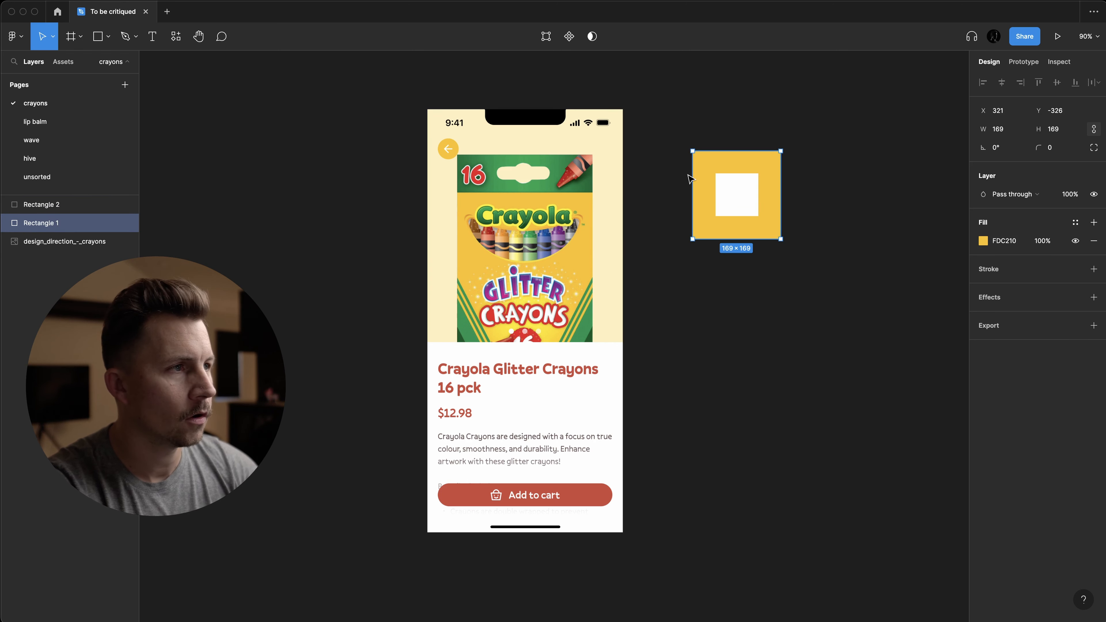
pyautogui.click(984, 241)
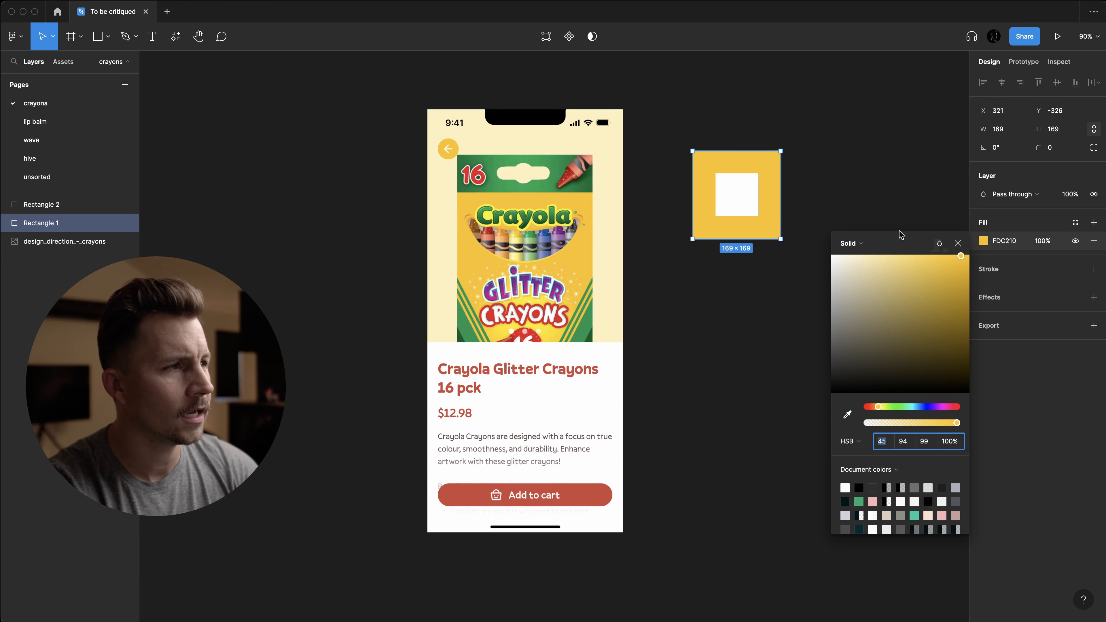
# - Set the inner square's fill to black, 000000
pyautogui.click(737, 195)
pyautogui.click(1000, 243)
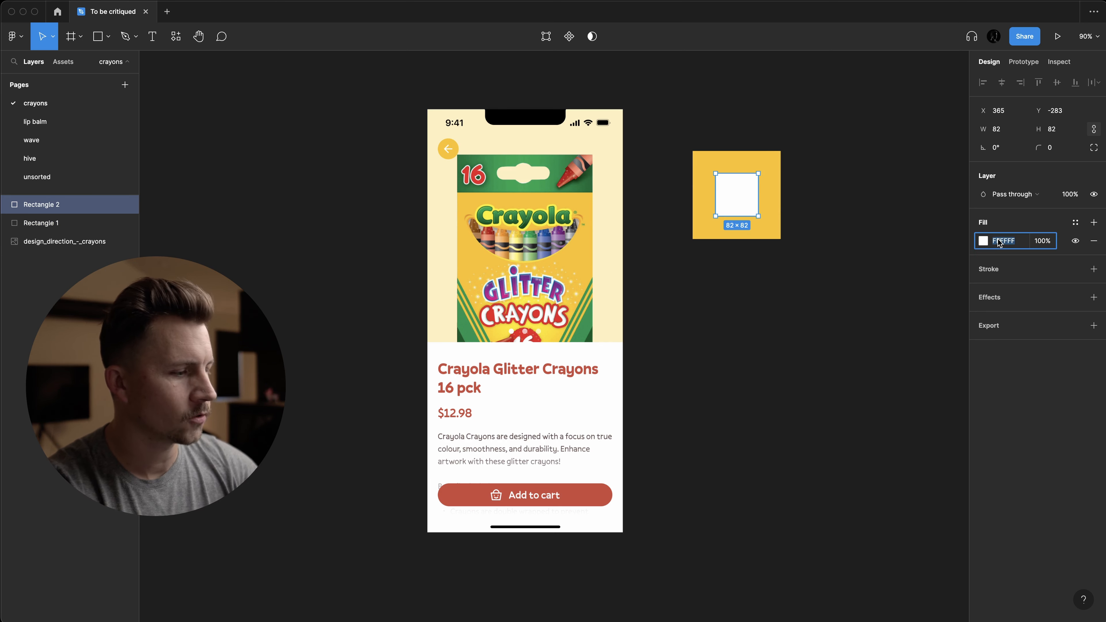
pyautogui.write('000000')
pyautogui.press('Return')
# - Check the black square's contrast against the yellow one with Use Contrast, close it, and view the list of recent plugins
pyautogui.press('super+slash')
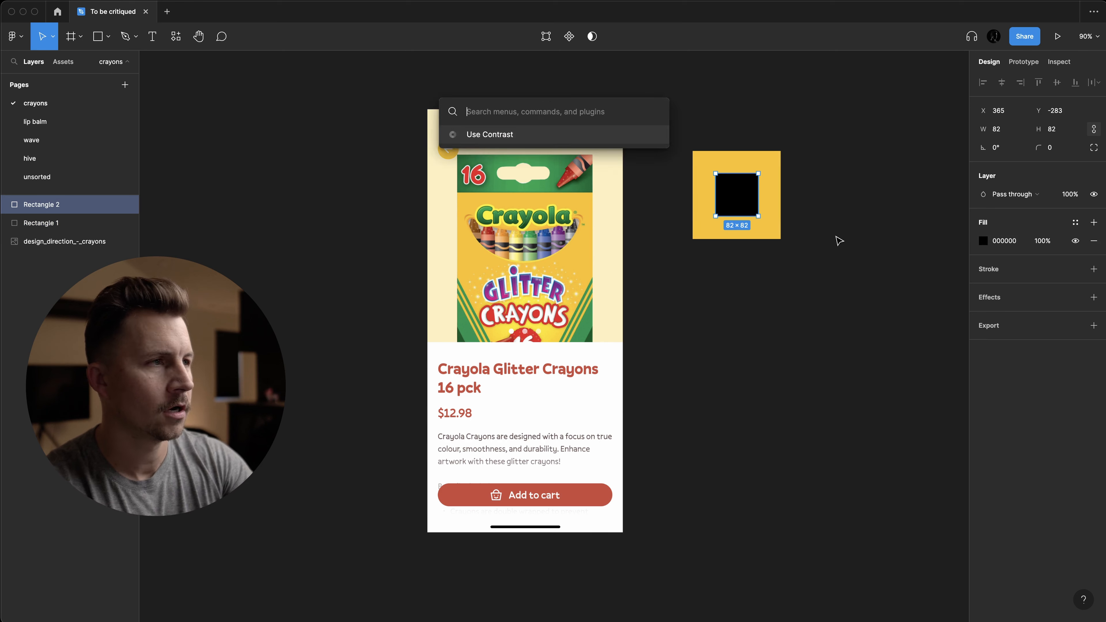
pyautogui.write('use contra')
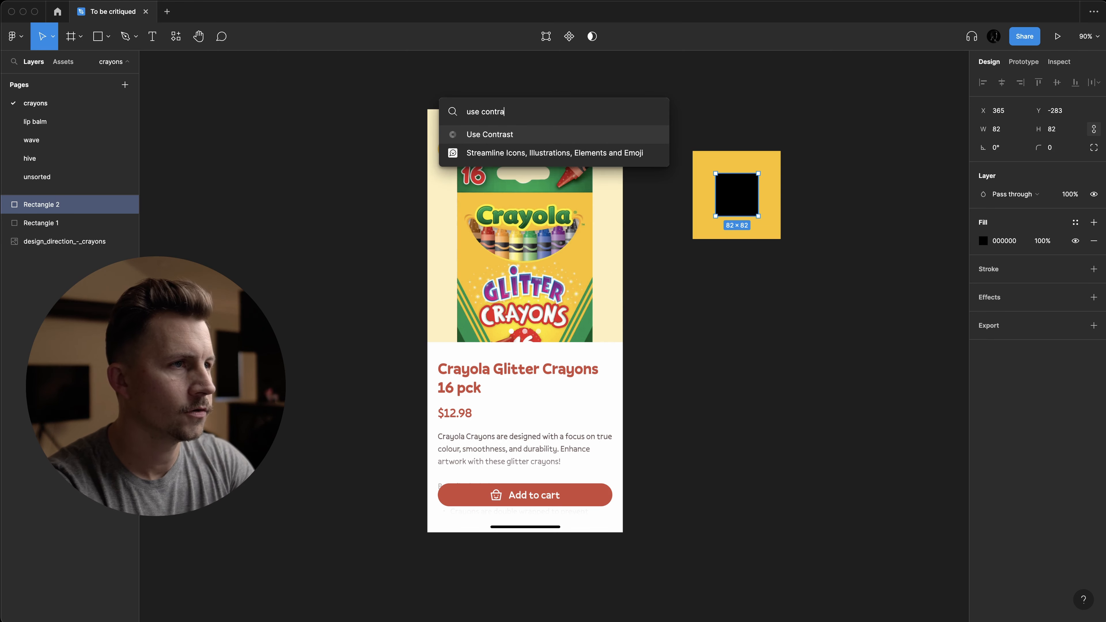
pyautogui.press('Return')
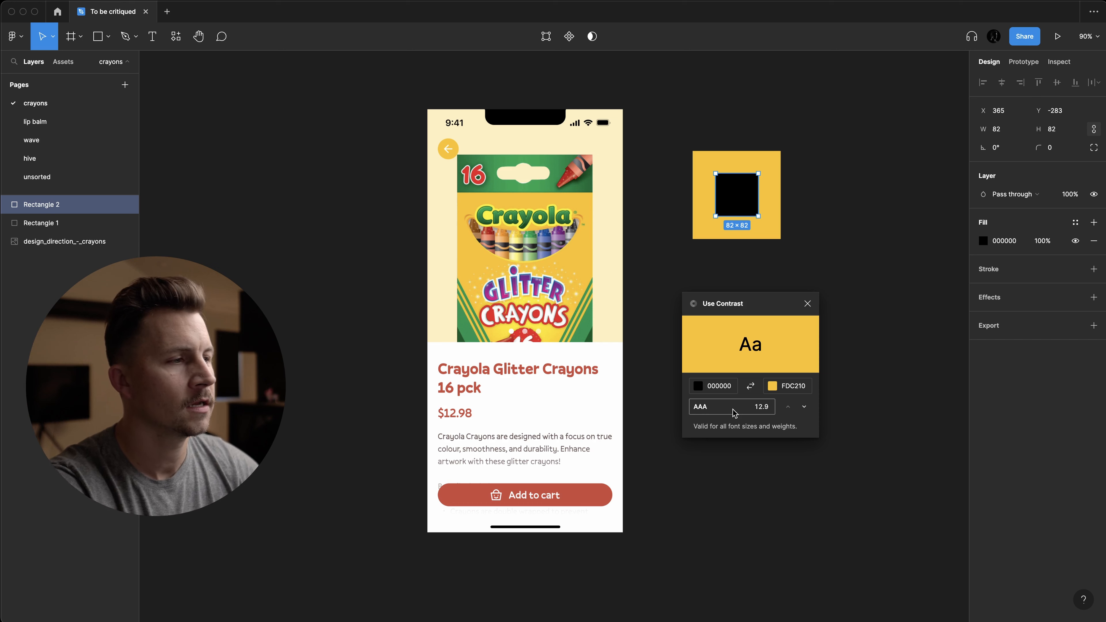
pyautogui.click(808, 304)
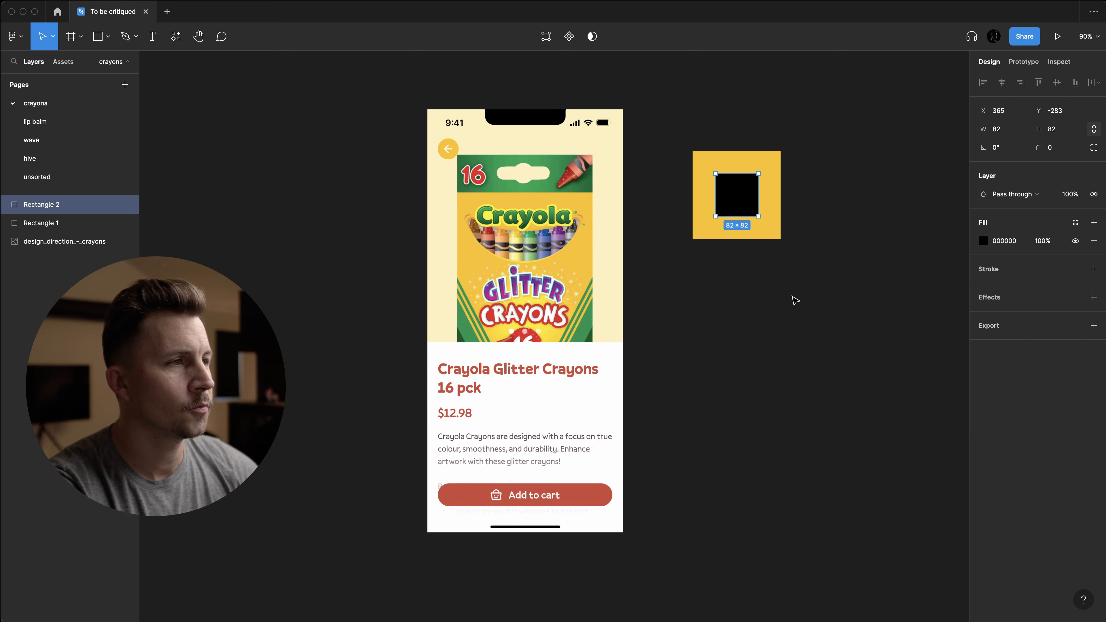
pyautogui.rightClick(730, 139)
pyautogui.moveTo(770, 233)
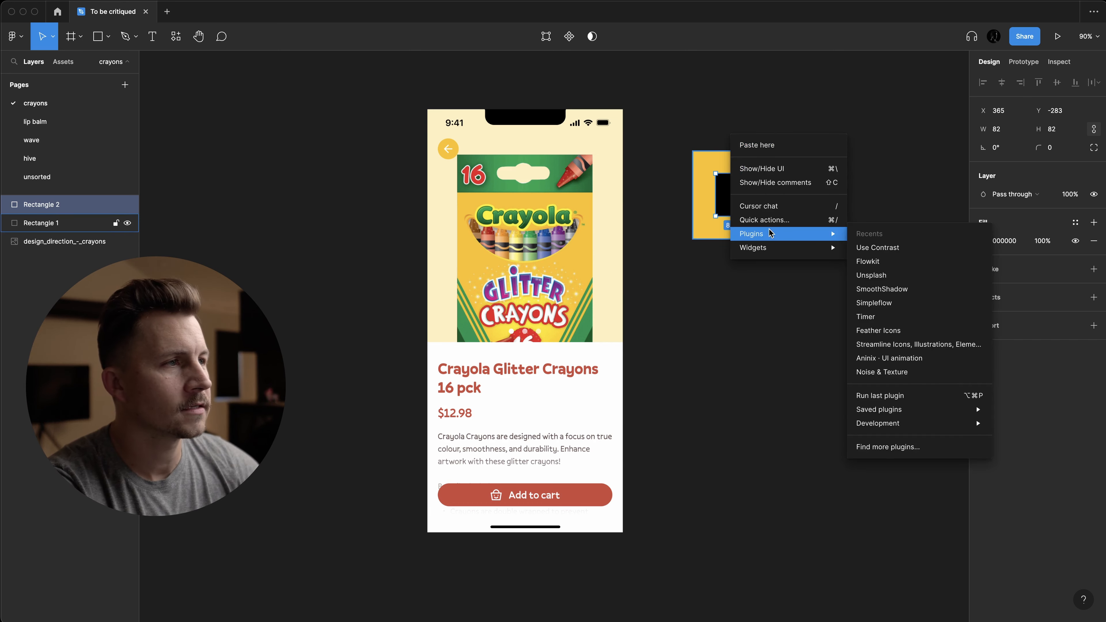
# - Move both contrast test squares to the empty canvas on the left side of the crayon mockup
pyautogui.moveTo(686, 121); pyautogui.dragTo(772, 231)
pyautogui.moveTo(735, 195); pyautogui.dragTo(297, 144)
pyautogui.hscroll(1, 371, 317)
pyautogui.scroll(1, 371, 317)
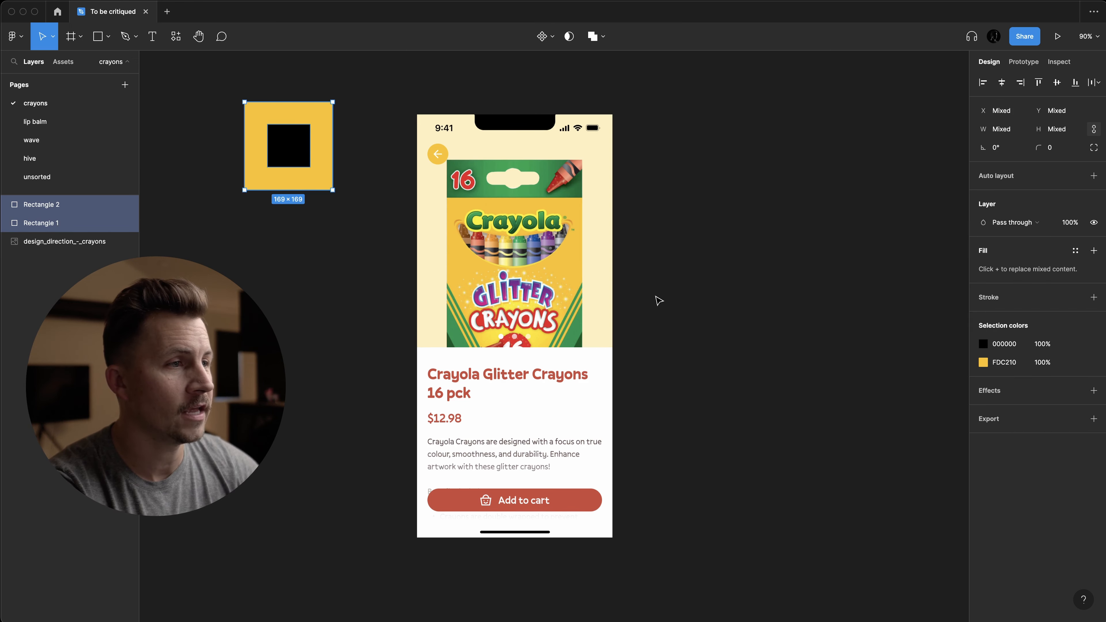
# - Copy the iPhone 14 Pro login frame from the wave page and paste it beside the mockup on the crayons page
pyautogui.click(40, 140)
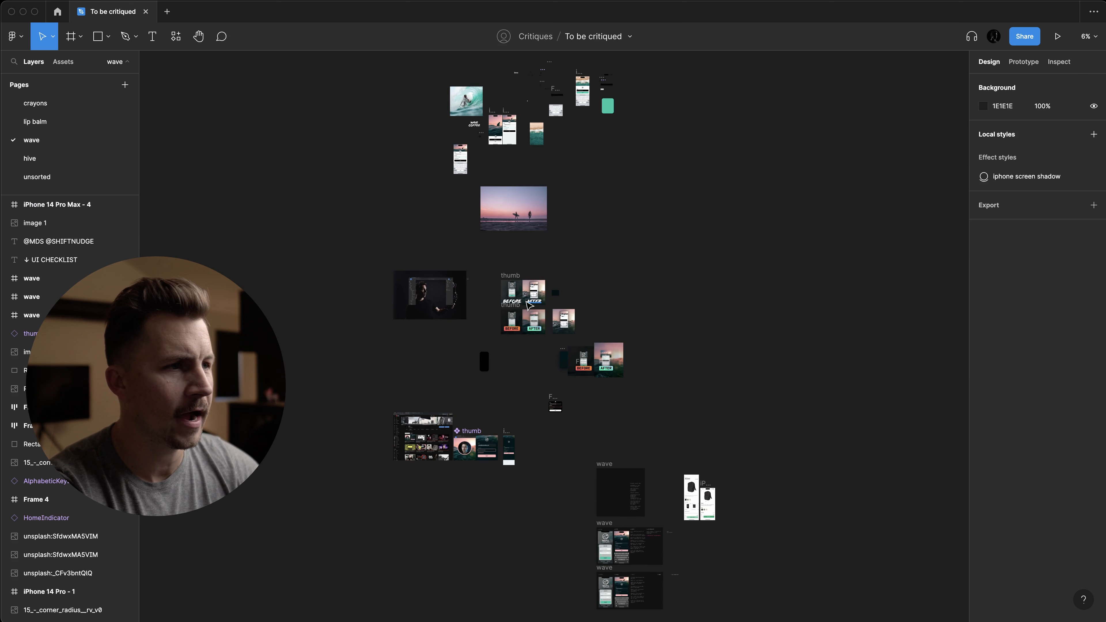
pyautogui.click(507, 112)
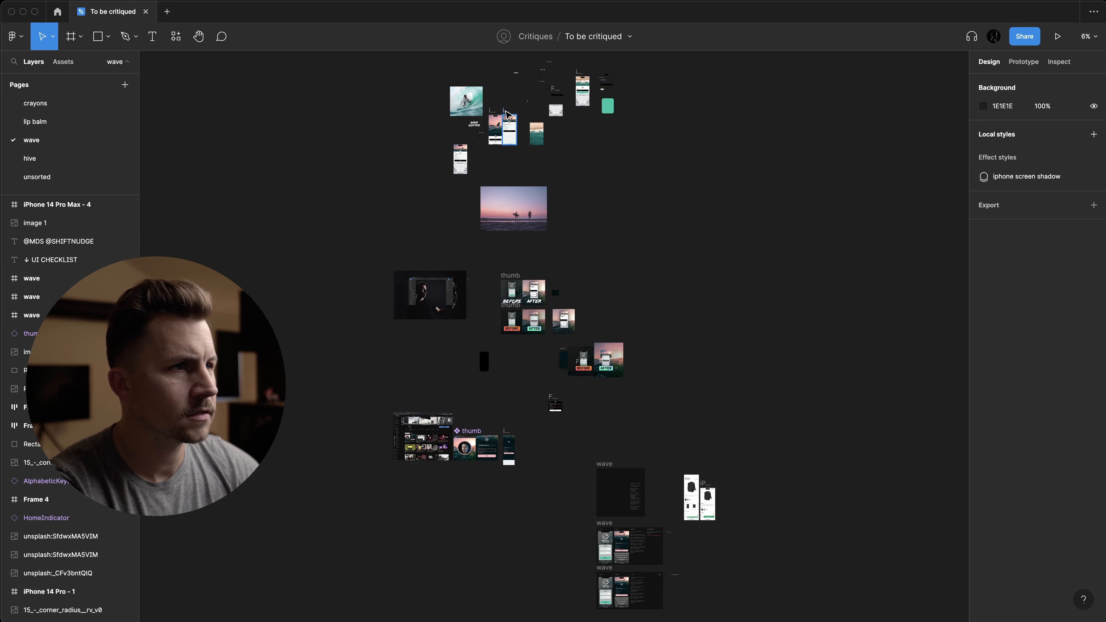
pyautogui.click(37, 103)
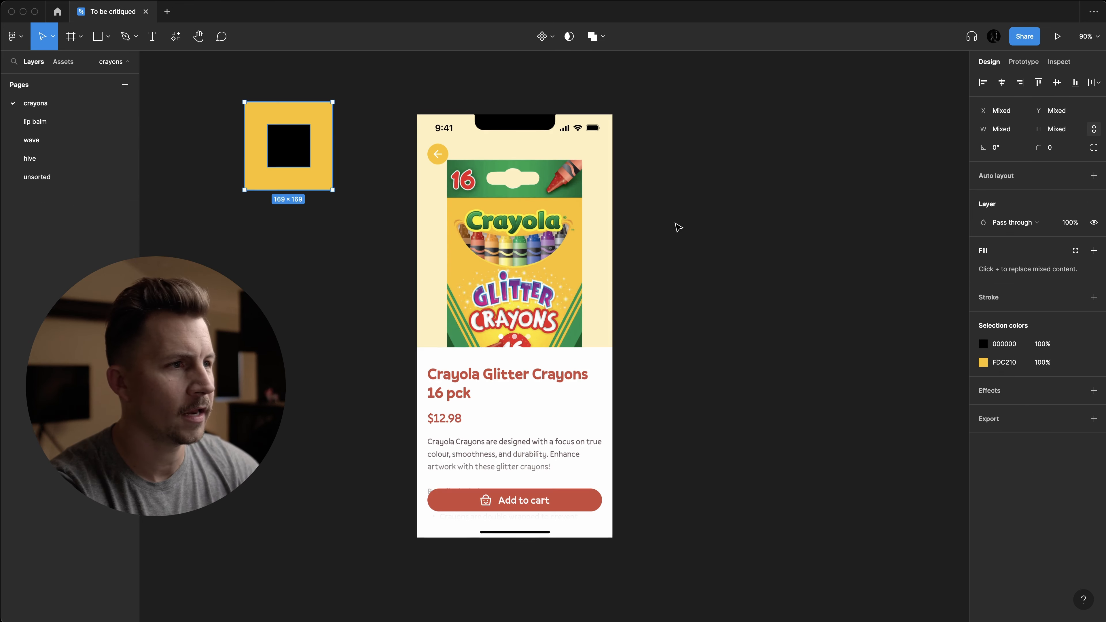
pyautogui.scroll(5, 676, 227)
pyautogui.press('Escape')
pyautogui.rightClick(676, 226)
pyautogui.click(702, 231)
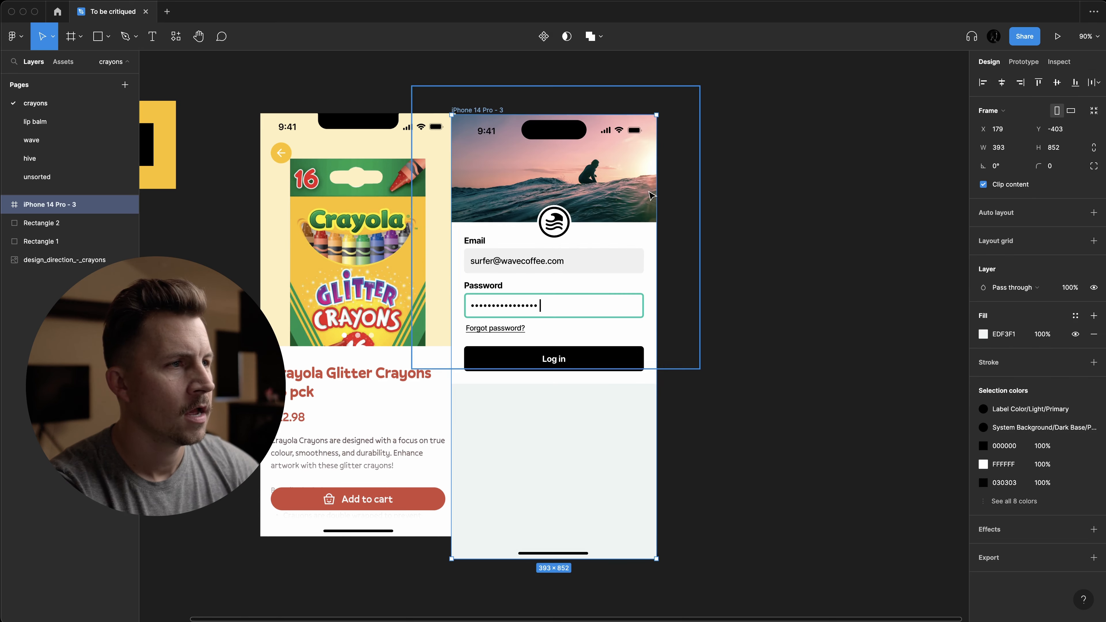
# - Delete the header image and login form from the pasted iPhone frame, keeping only the status bar and home indicator
pyautogui.click(679, 174)
pyautogui.keyDown('super'); pyautogui.click(613, 191); pyautogui.keyUp('super')
pyautogui.press('BackSpace')
pyautogui.click(612, 191)
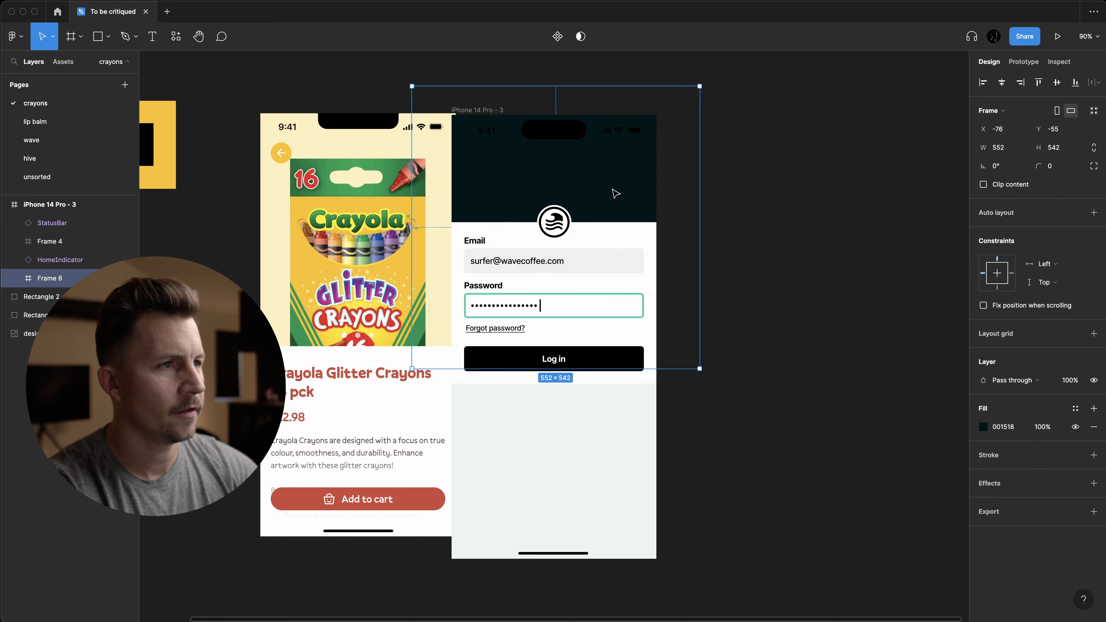
pyautogui.press('BackSpace')
pyautogui.moveTo(505, 192); pyautogui.dragTo(636, 475)
pyautogui.press('BackSpace')
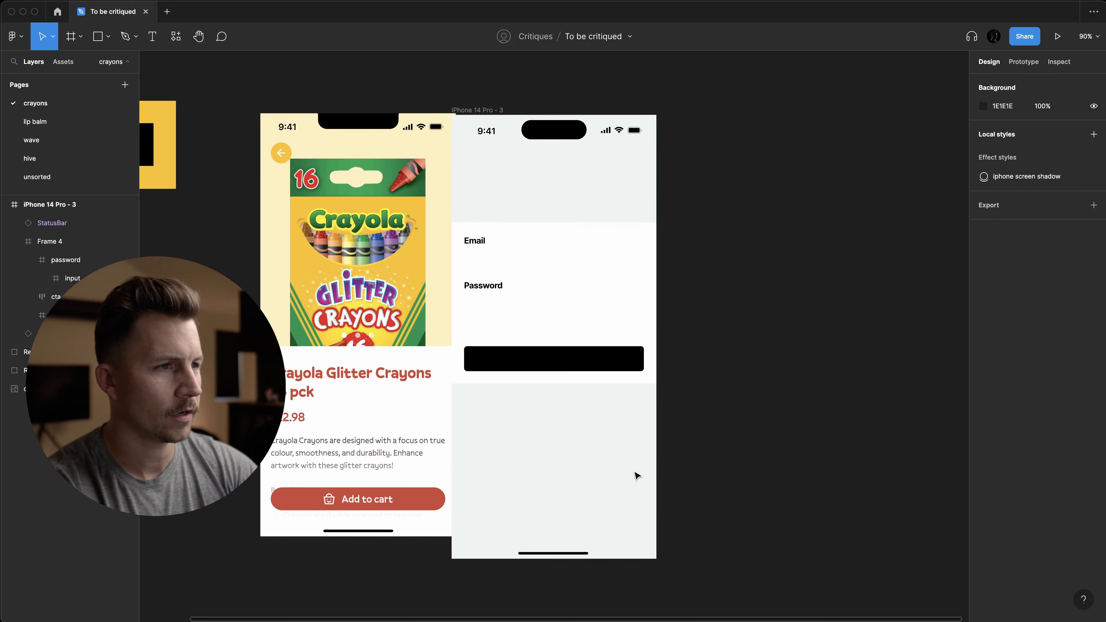
pyautogui.press('BackSpace')
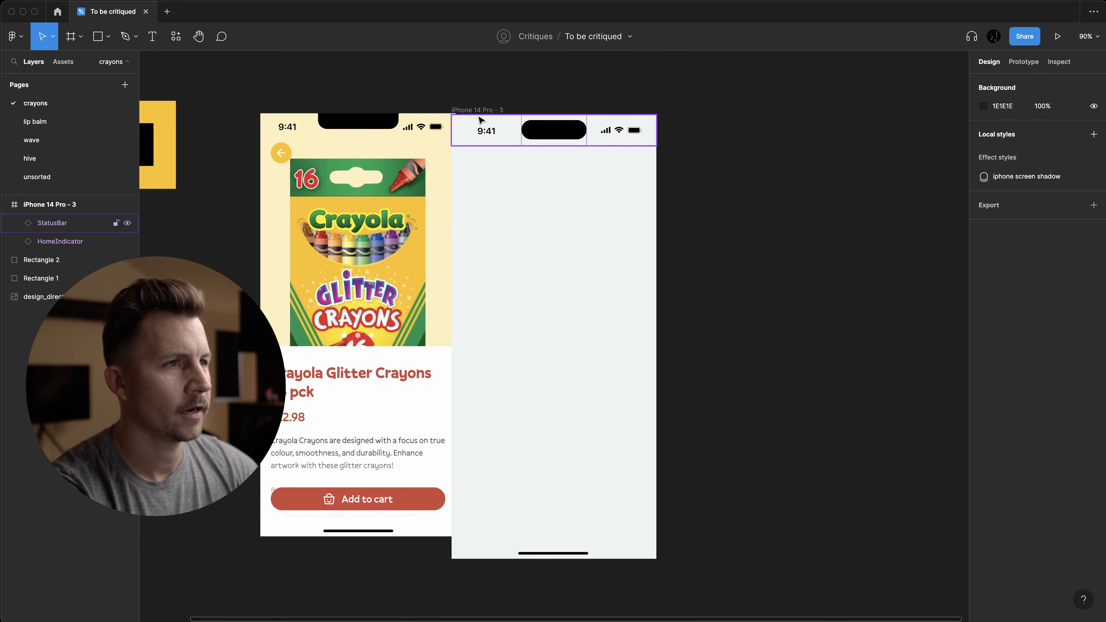
# - Move the emptied iPhone frame clear of the crayon mockup and set its fill to white, FFFFFF
pyautogui.moveTo(485, 113); pyautogui.dragTo(523, 111)
pyautogui.click(1010, 351)
pyautogui.write('fff')
pyautogui.click(725, 219)
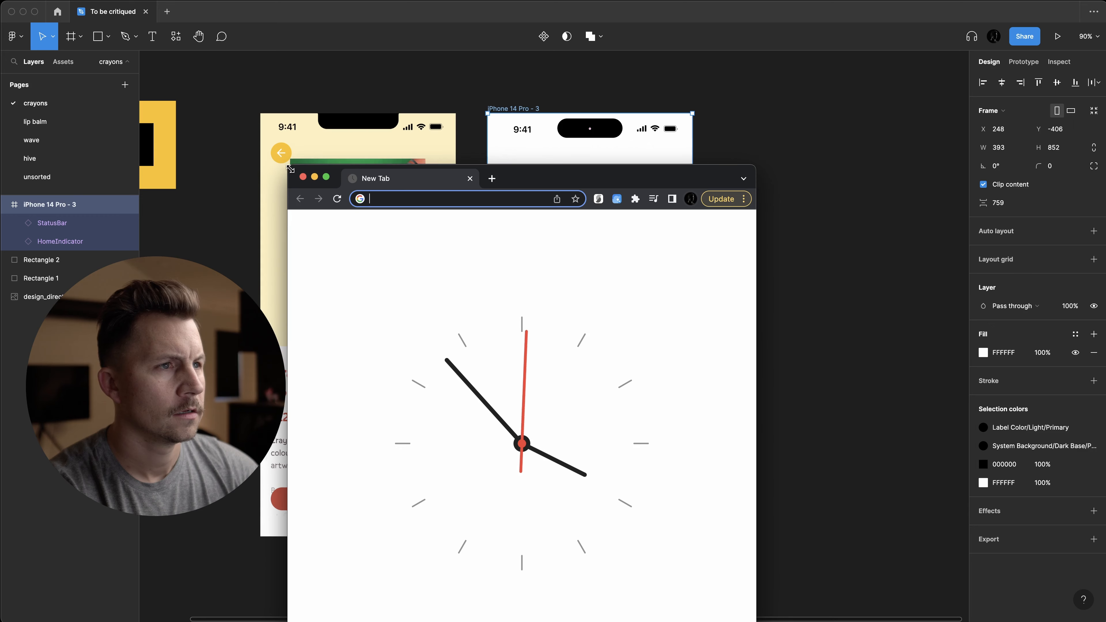
# - Switch to the Chrome browser window and search Google for "crayola crayons"
pyautogui.moveTo(498, 180); pyautogui.dragTo(550, 84)
pyautogui.write('cra')
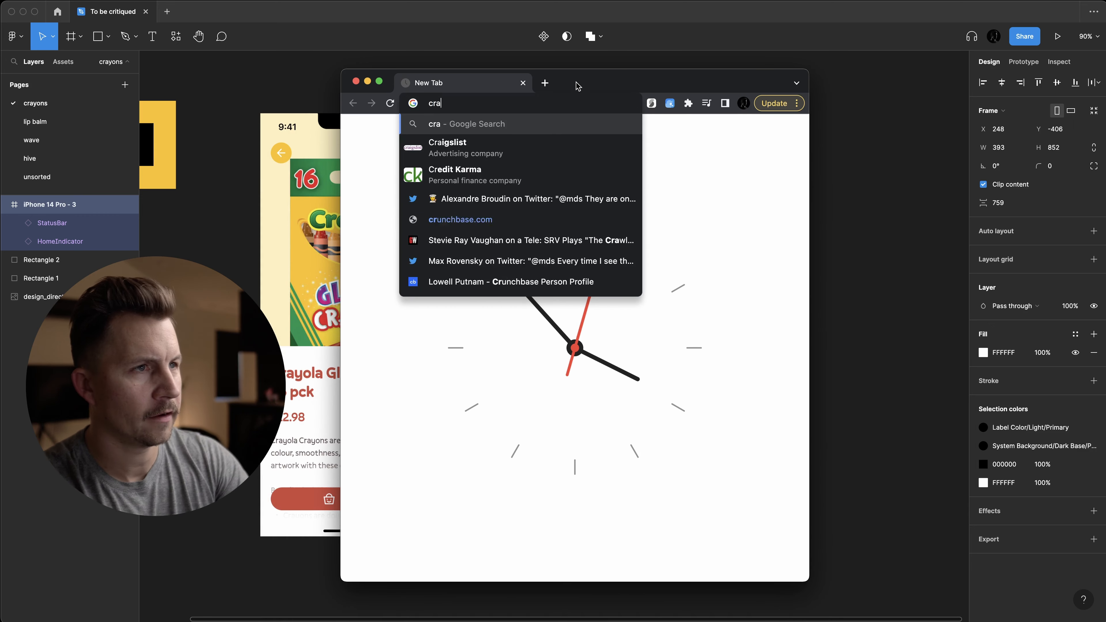
pyautogui.write('yola ')
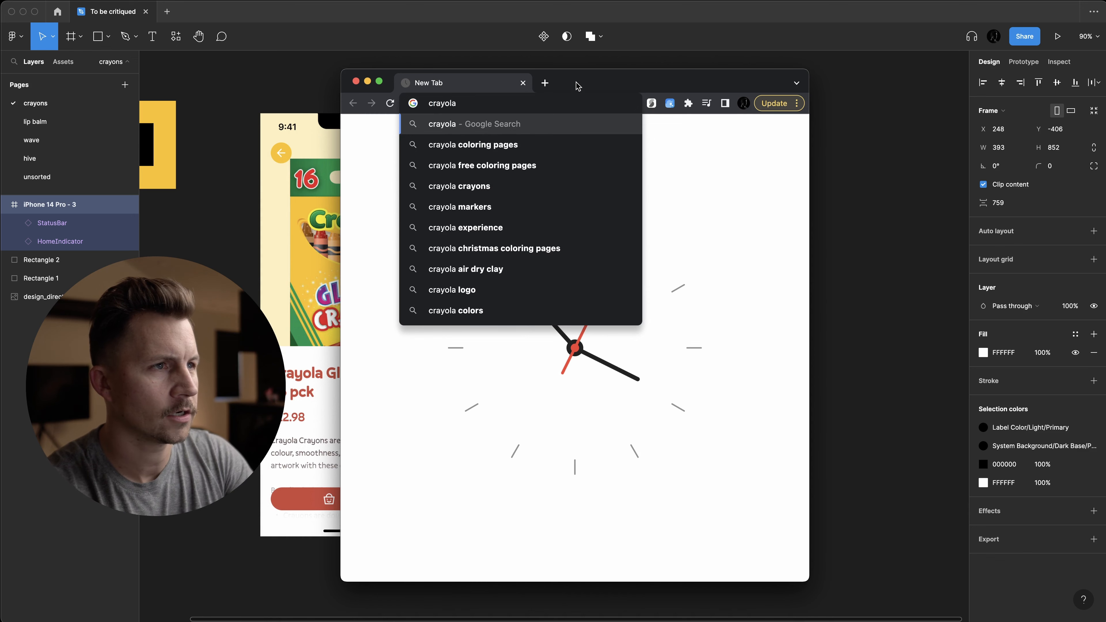
pyautogui.write('crayons')
pyautogui.press('Return')
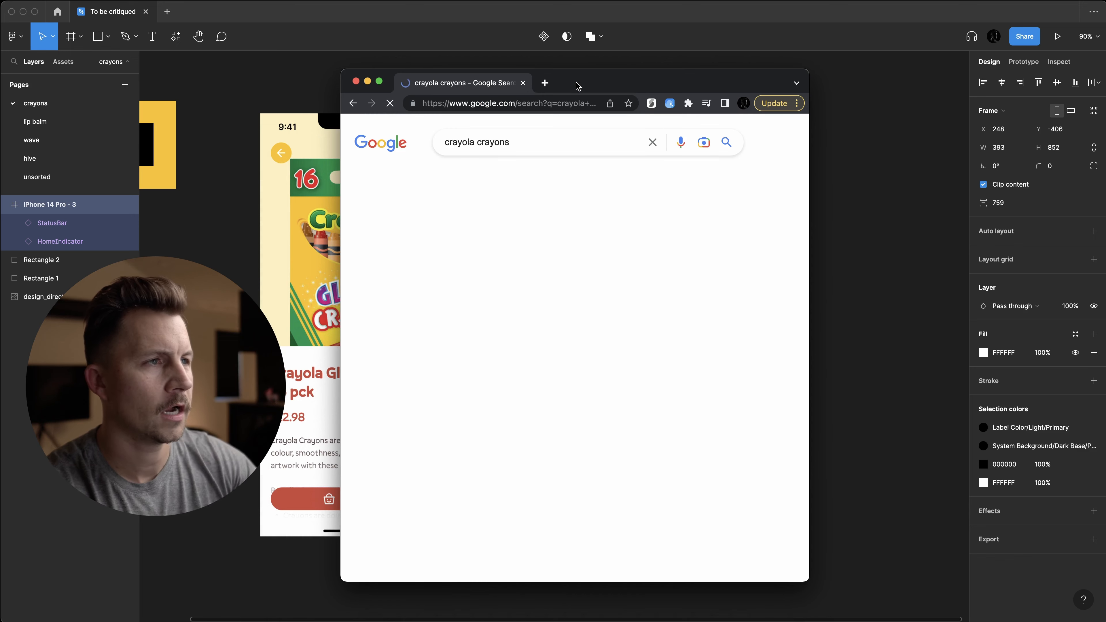
# - Enlarge the browser window and browse the image results for crayola crayons
pyautogui.moveTo(809, 69); pyautogui.dragTo(938, 38)
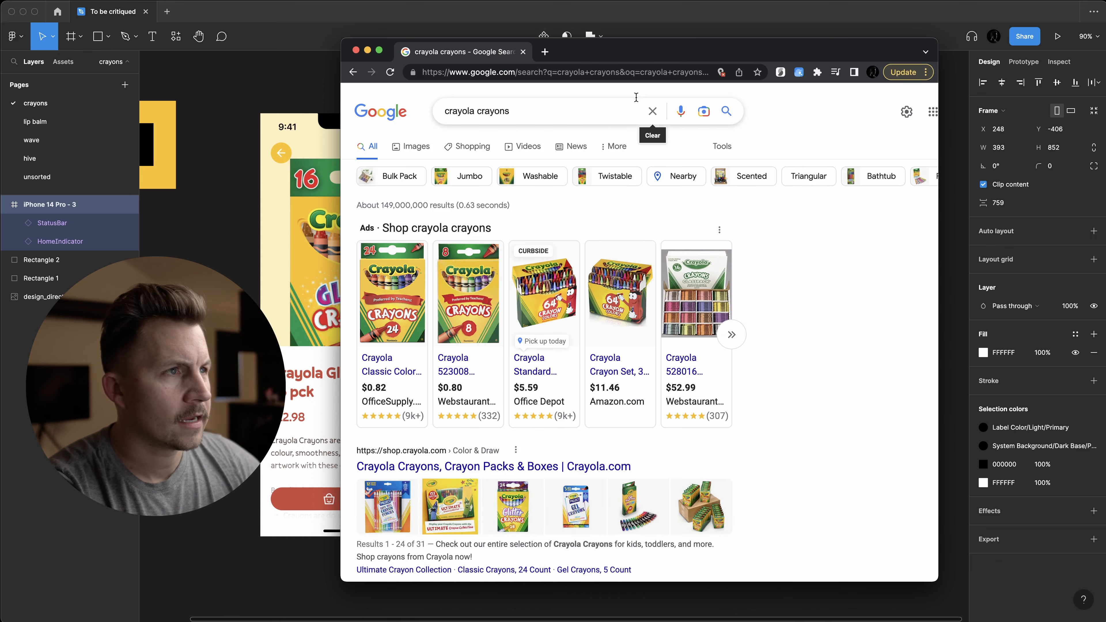
pyautogui.moveTo(605, 53)
pyautogui.mouseDown()
pyautogui.moveTo(541, 55)
pyautogui.moveTo(599, 50)
pyautogui.mouseUp()
pyautogui.scroll(-2, 422, 358)
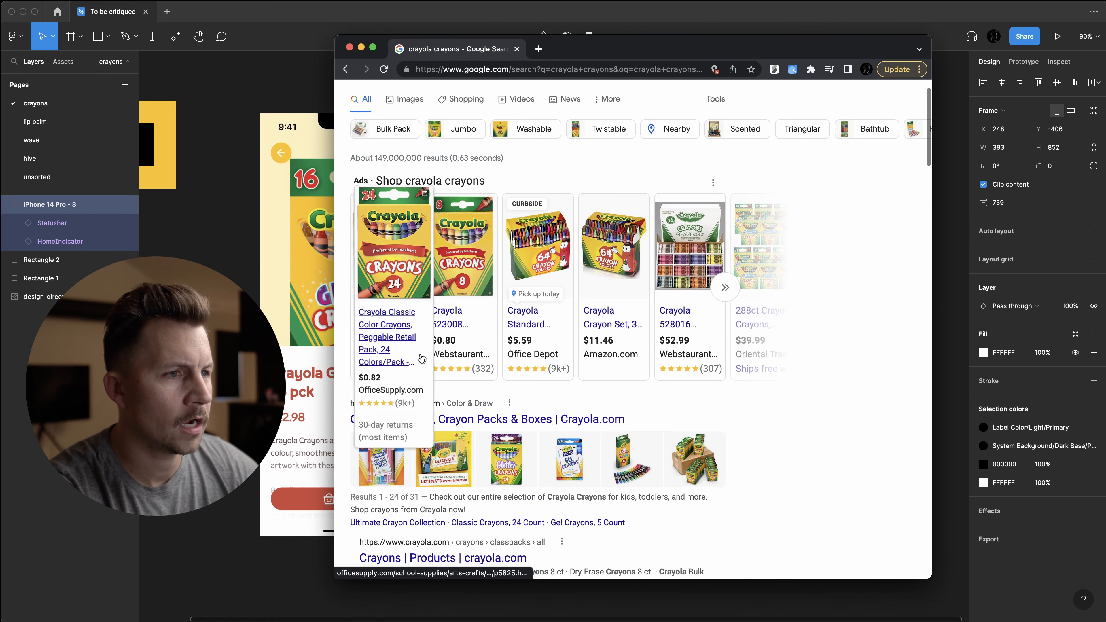
pyautogui.scroll(1, 421, 358)
pyautogui.click(410, 118)
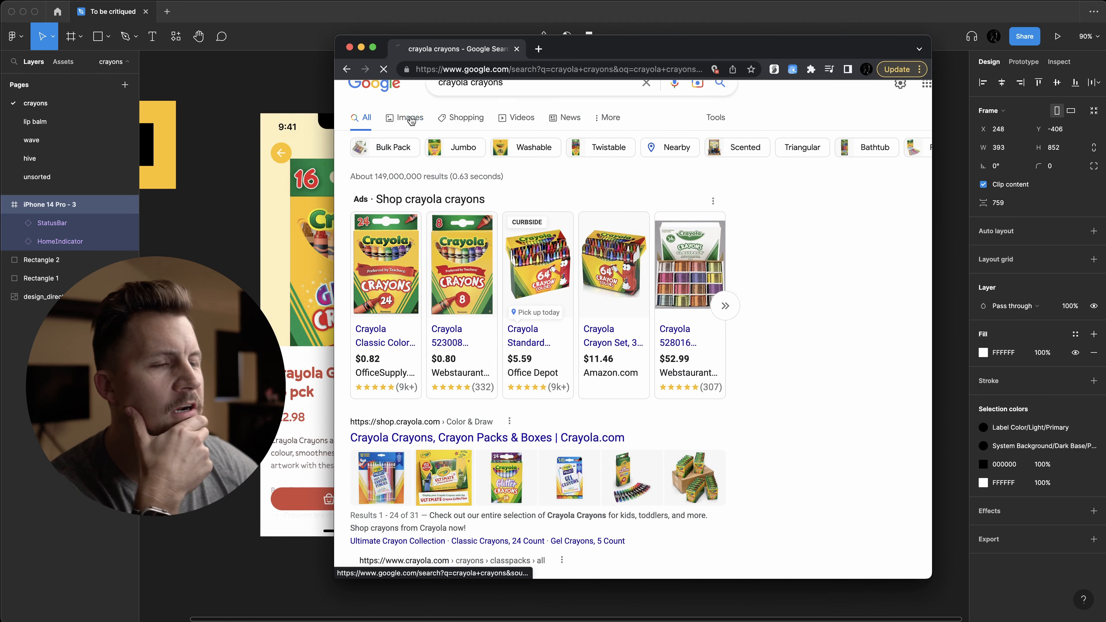
pyautogui.scroll(-1, 496, 283)
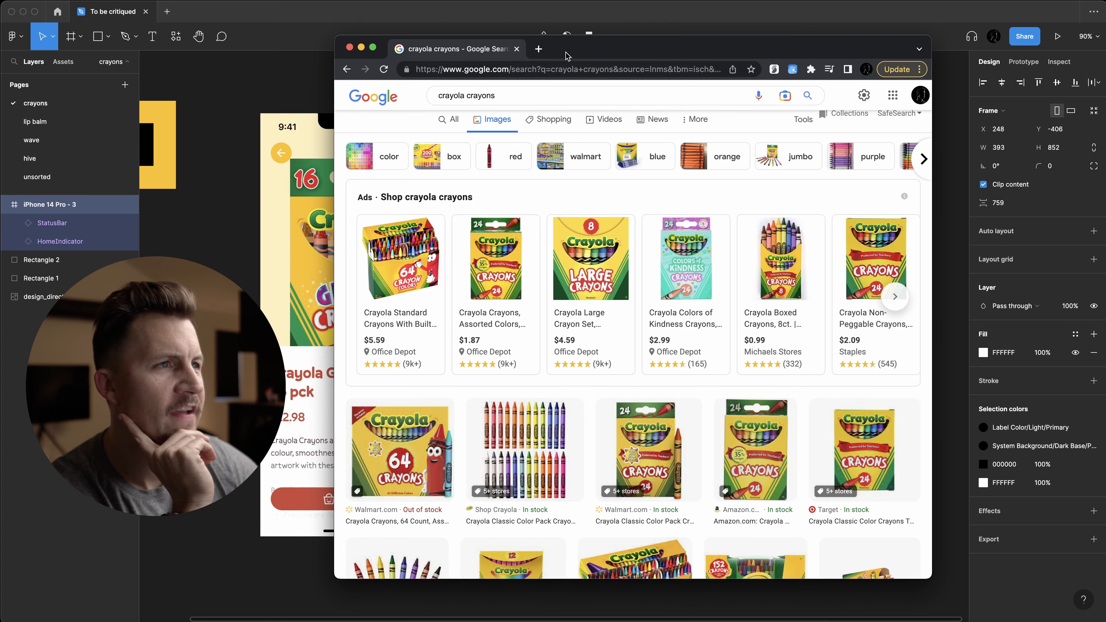
# - Move the browser window clear of the crayon mockup and examine the crayola crayons image results for a suitable product shot
pyautogui.moveTo(573, 52); pyautogui.dragTo(704, 45)
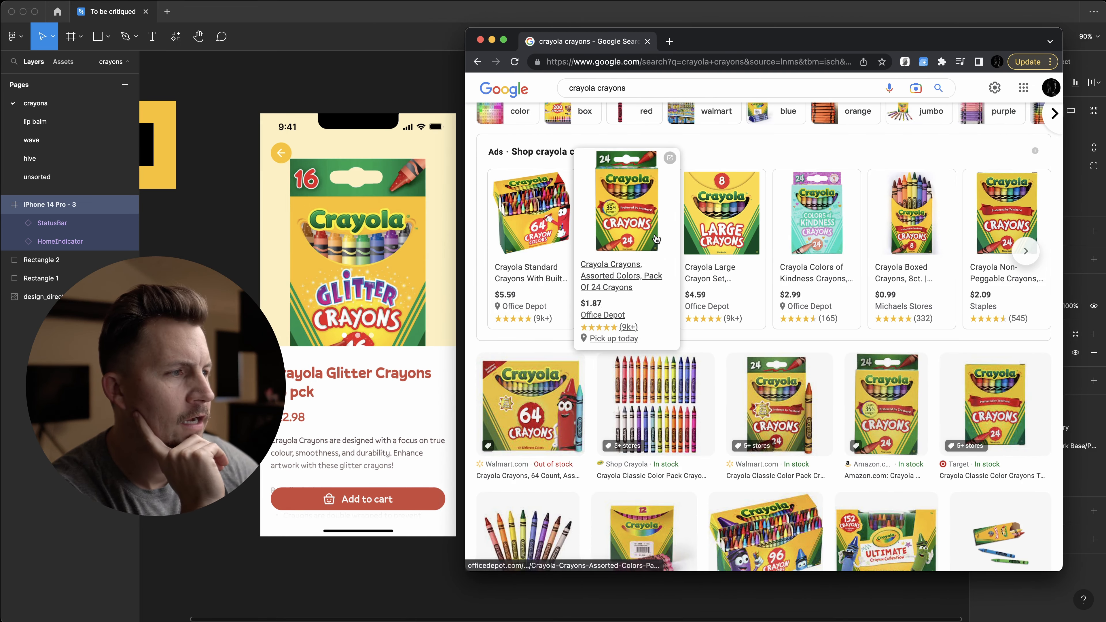
pyautogui.scroll(-2, 656, 238)
pyautogui.scroll(-4, 656, 239)
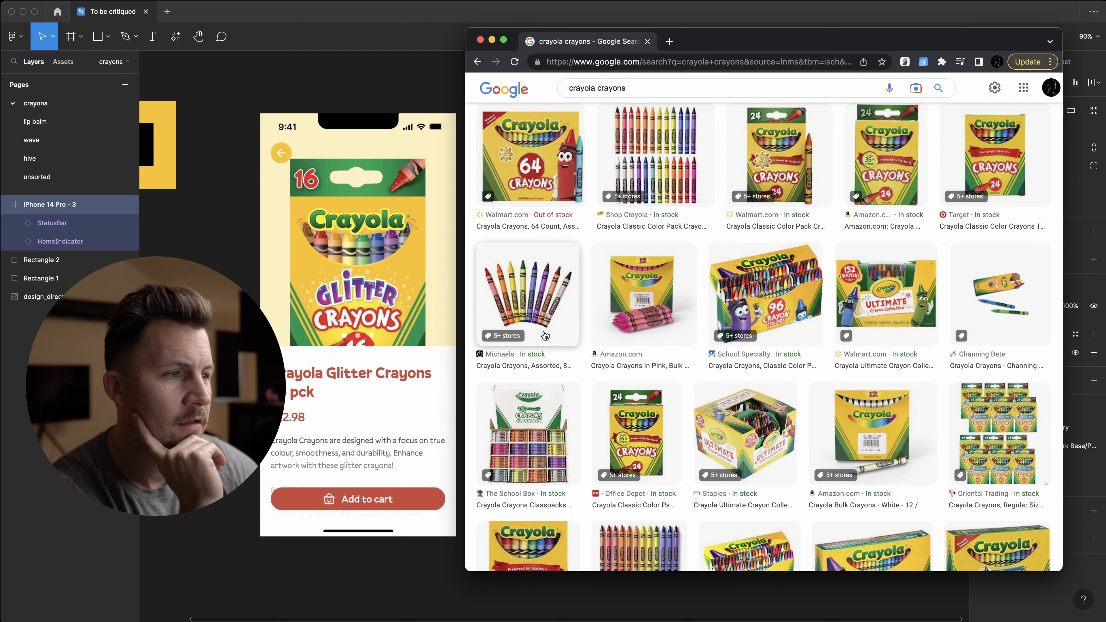
pyautogui.scroll(-1, 576, 324)
pyautogui.scroll(-5, 663, 399)
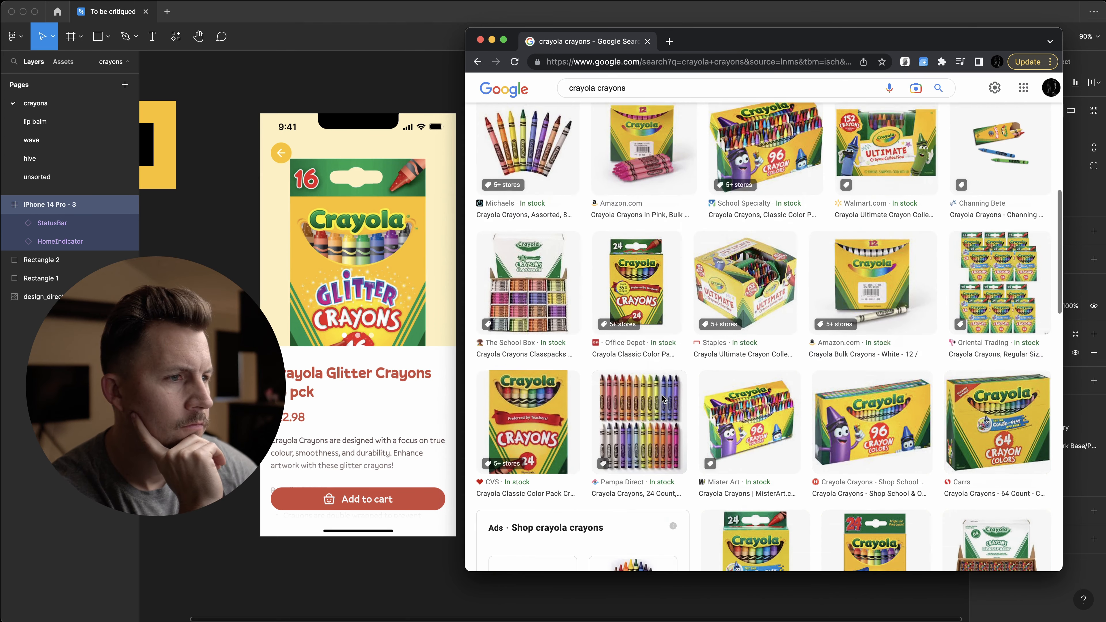
pyautogui.scroll(-2, 663, 400)
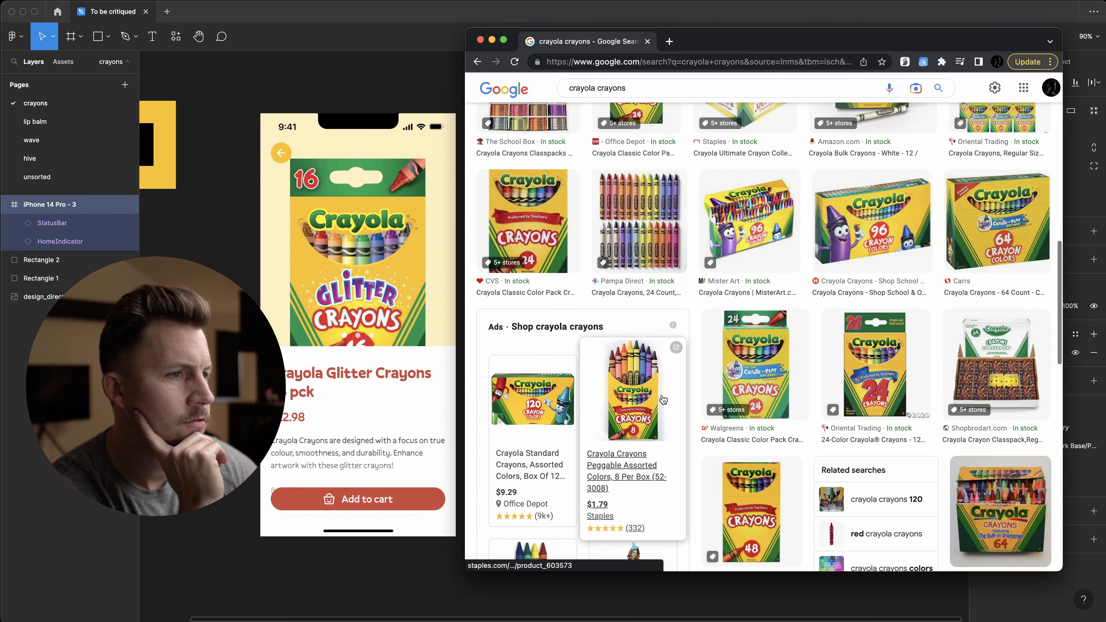
pyautogui.scroll(-8, 695, 433)
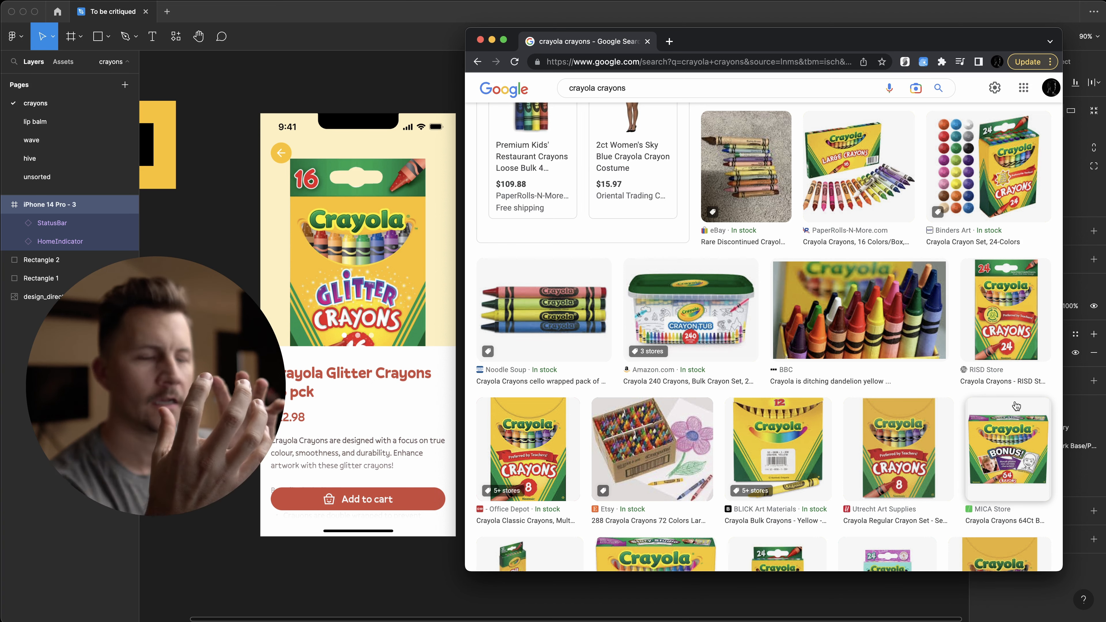
pyautogui.scroll(-4, 926, 378)
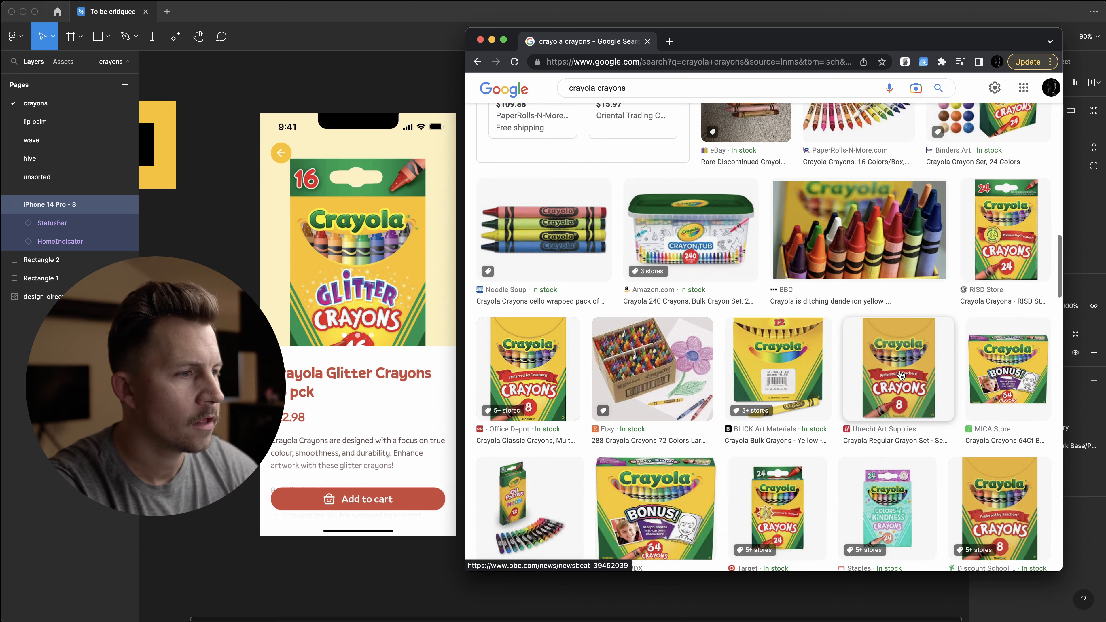
pyautogui.scroll(-10, 755, 377)
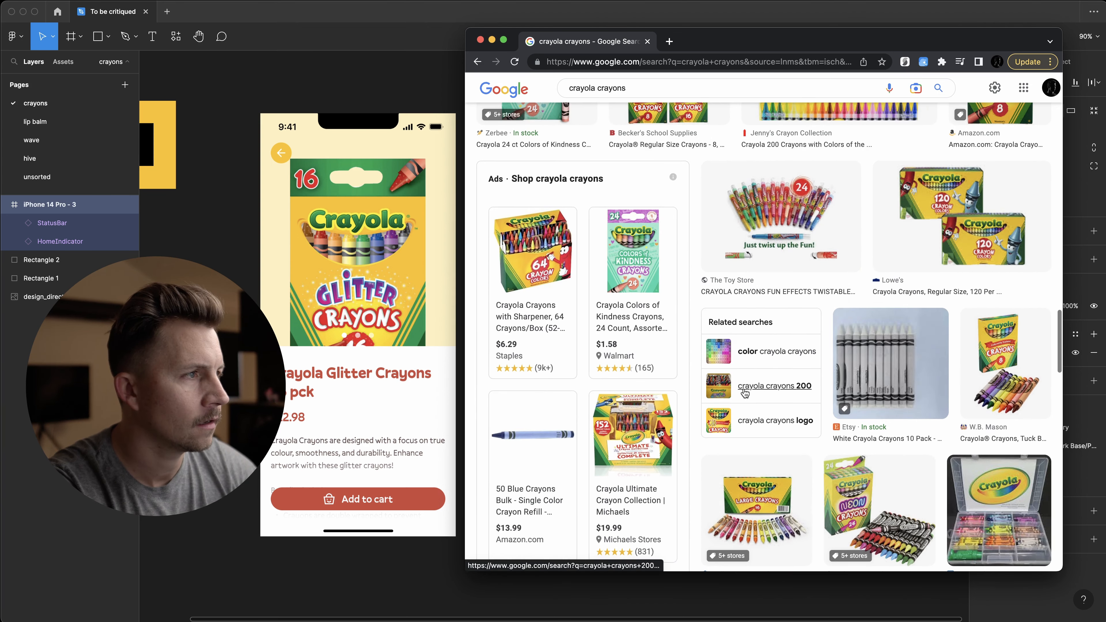
pyautogui.scroll(2, 744, 394)
pyautogui.scroll(2, 745, 394)
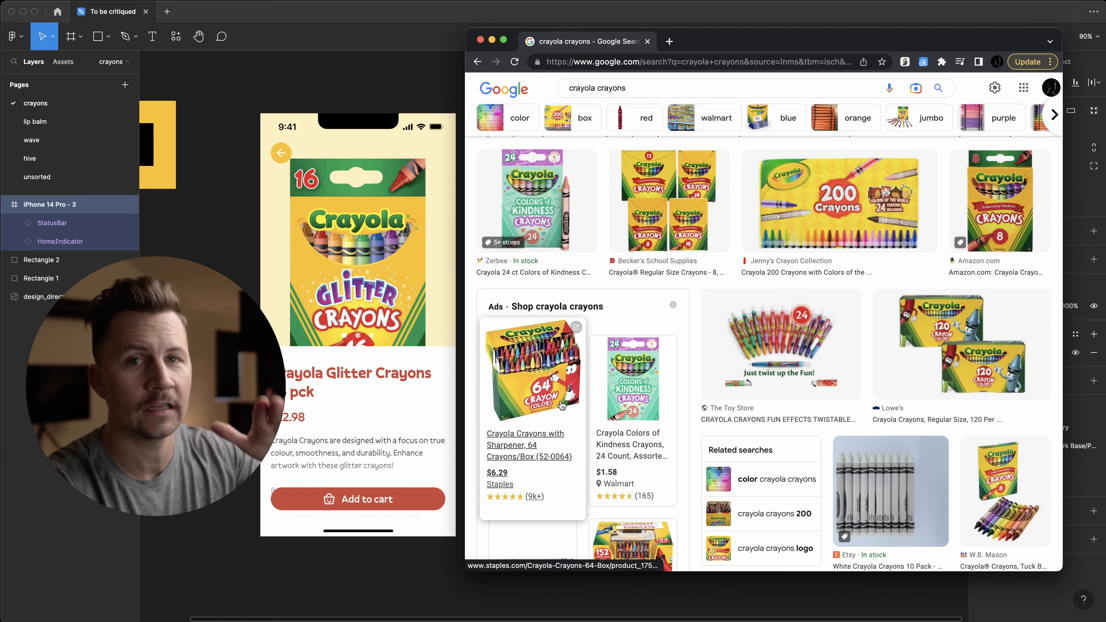
pyautogui.scroll(-5, 660, 270)
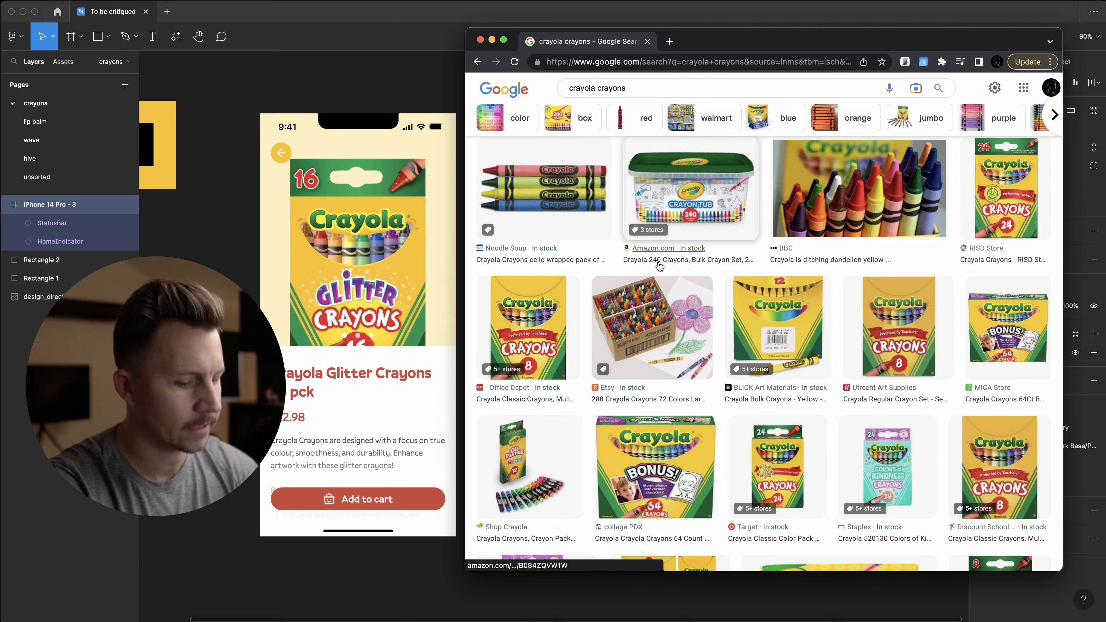
pyautogui.scroll(1, 660, 265)
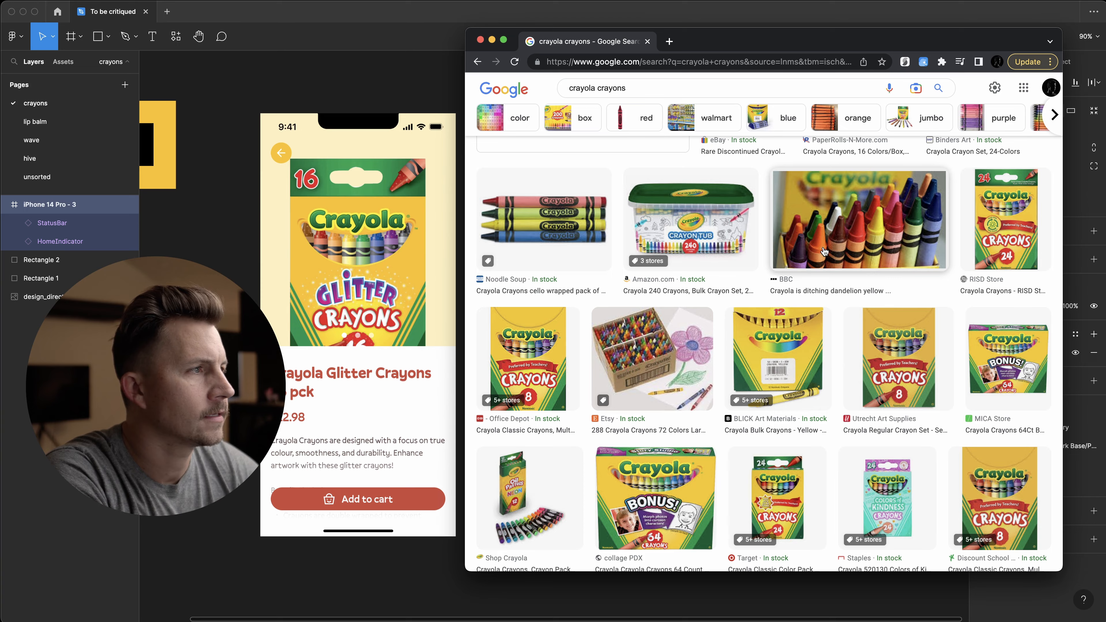
pyautogui.scroll(8, 779, 305)
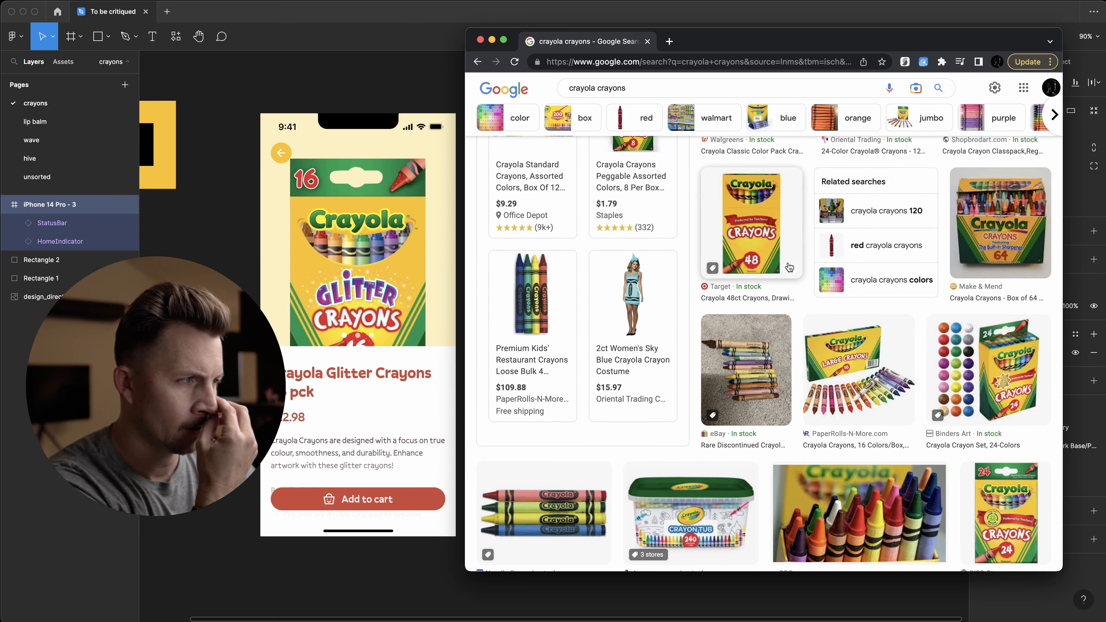
pyautogui.scroll(7, 789, 315)
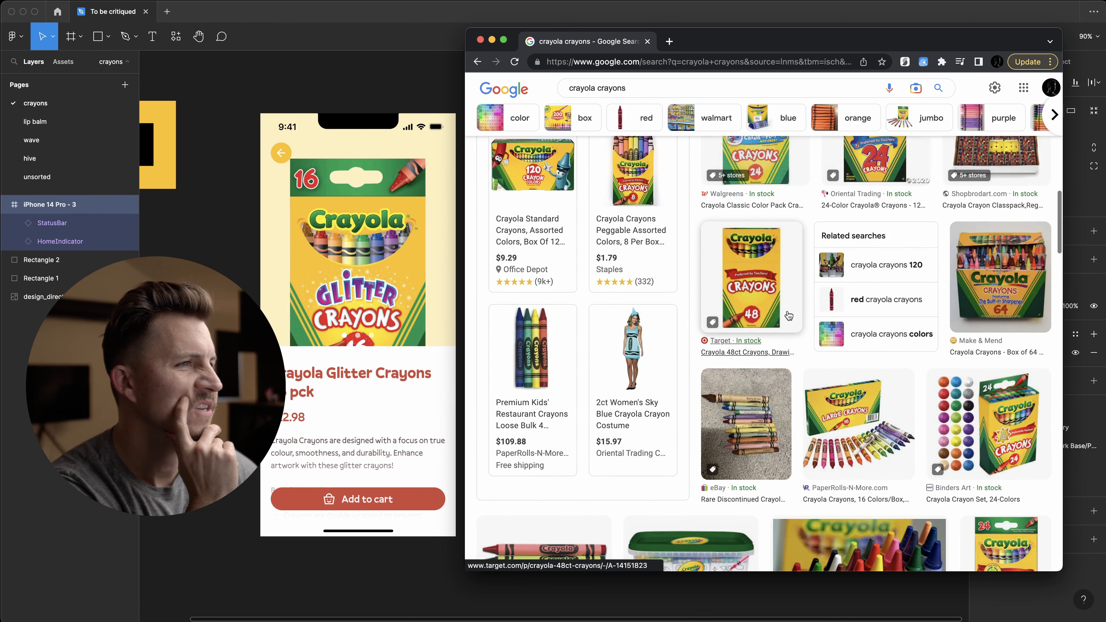
pyautogui.scroll(6, 789, 315)
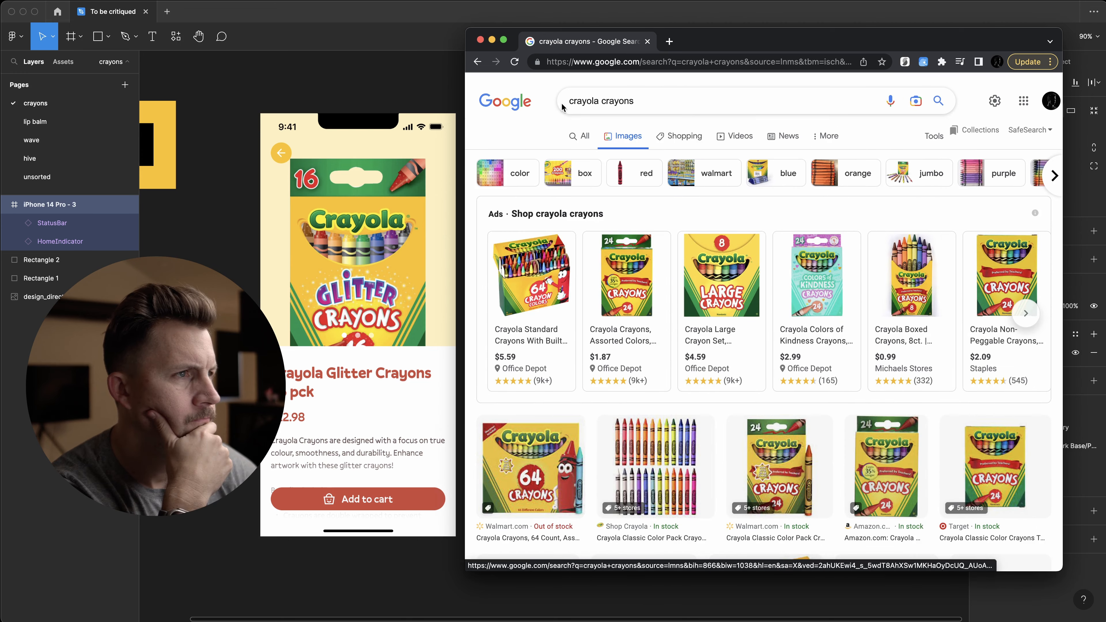
# - Search Google Images for "crayola crayons 3d" and look through the results for an angled or three-dimensional box
pyautogui.click(647, 100)
pyautogui.write('d')
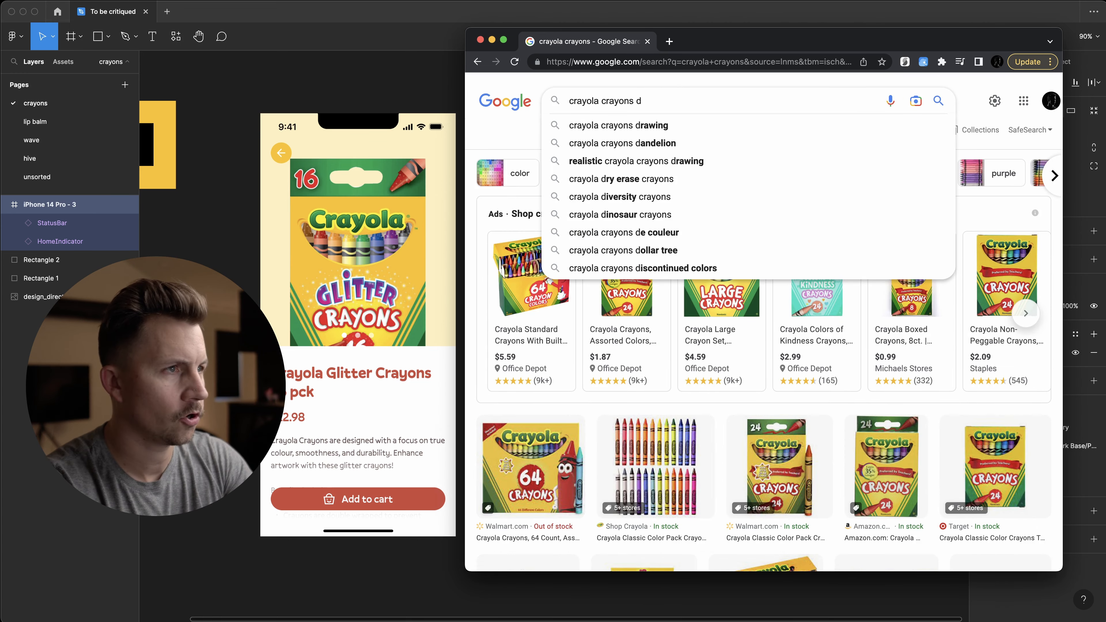
pyautogui.press('BackSpace')
pyautogui.write('3d')
pyautogui.press('Return')
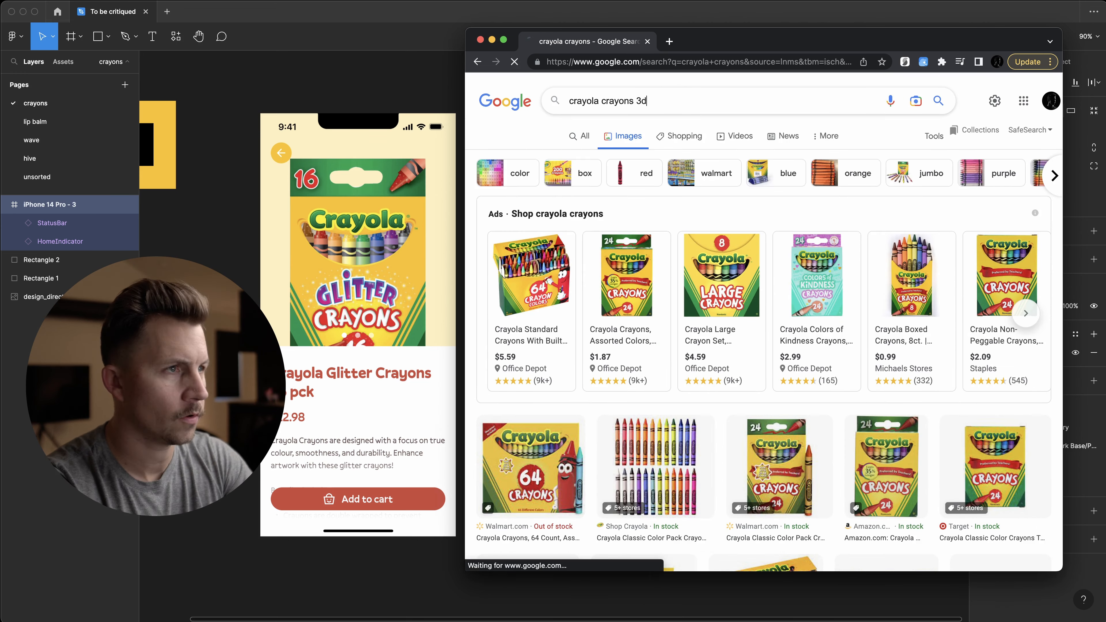
pyautogui.scroll(-6, 624, 274)
pyautogui.scroll(-3, 631, 292)
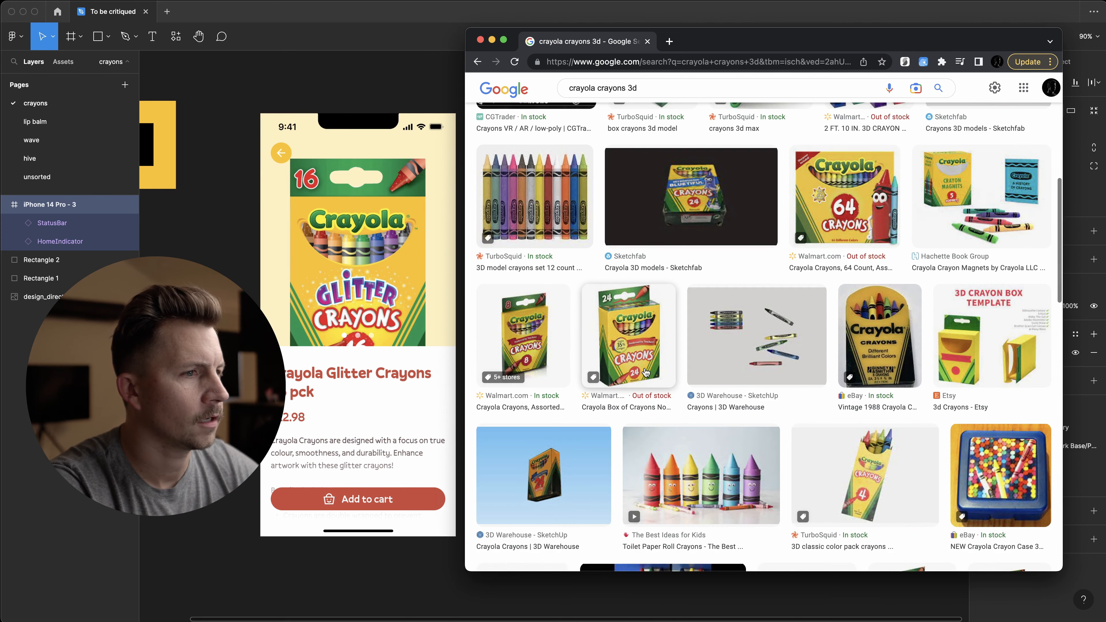
pyautogui.scroll(10, 643, 309)
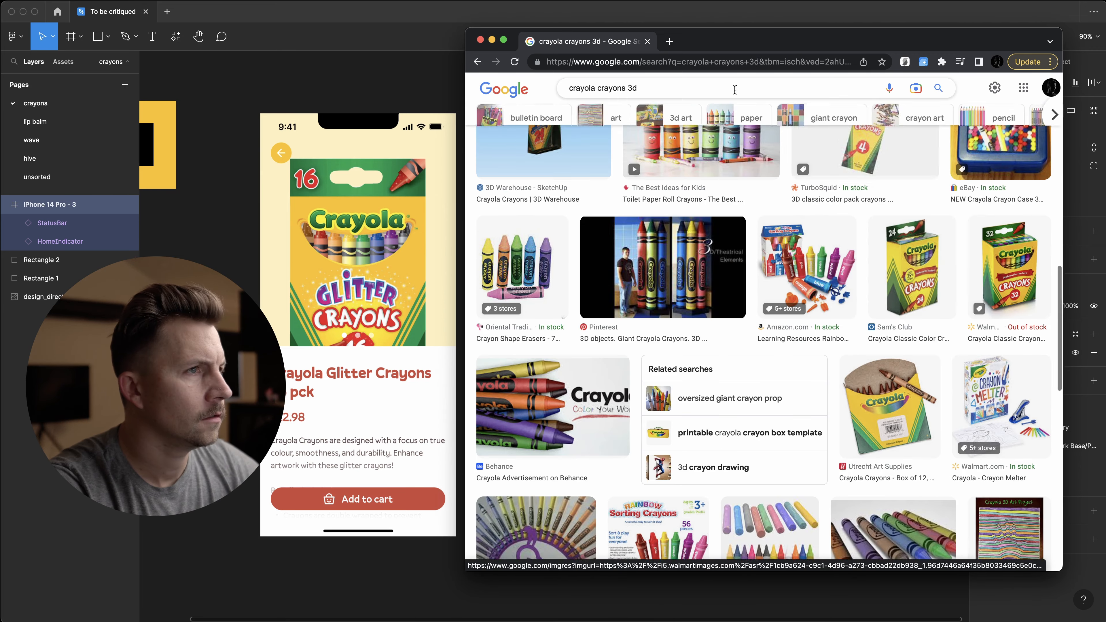
# - Filter the image results to the Large size only
pyautogui.click(825, 136)
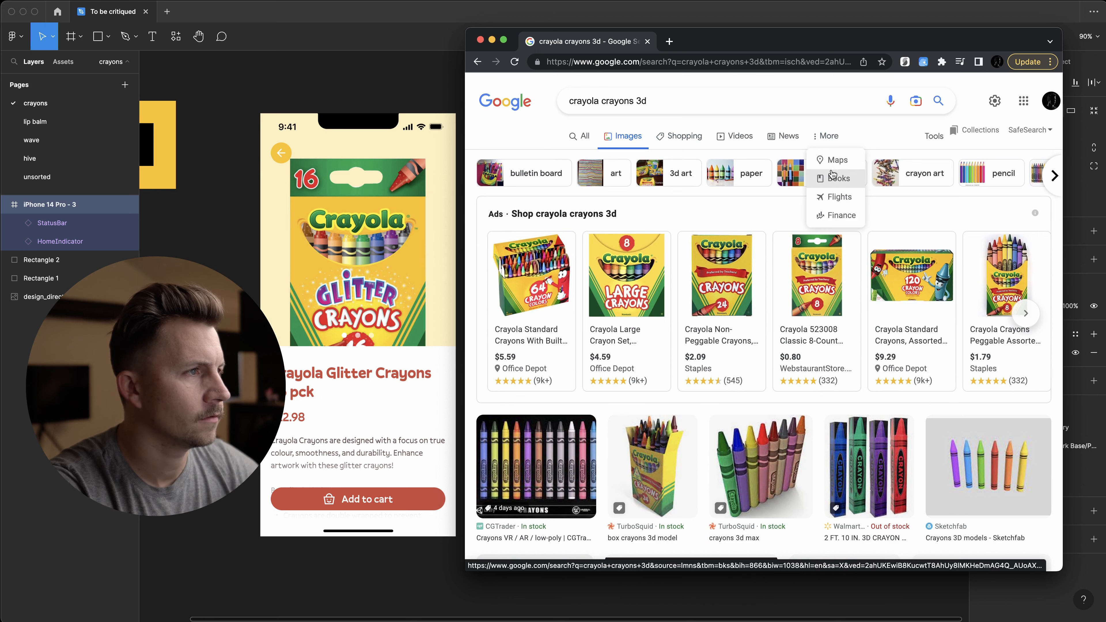
pyautogui.click(817, 147)
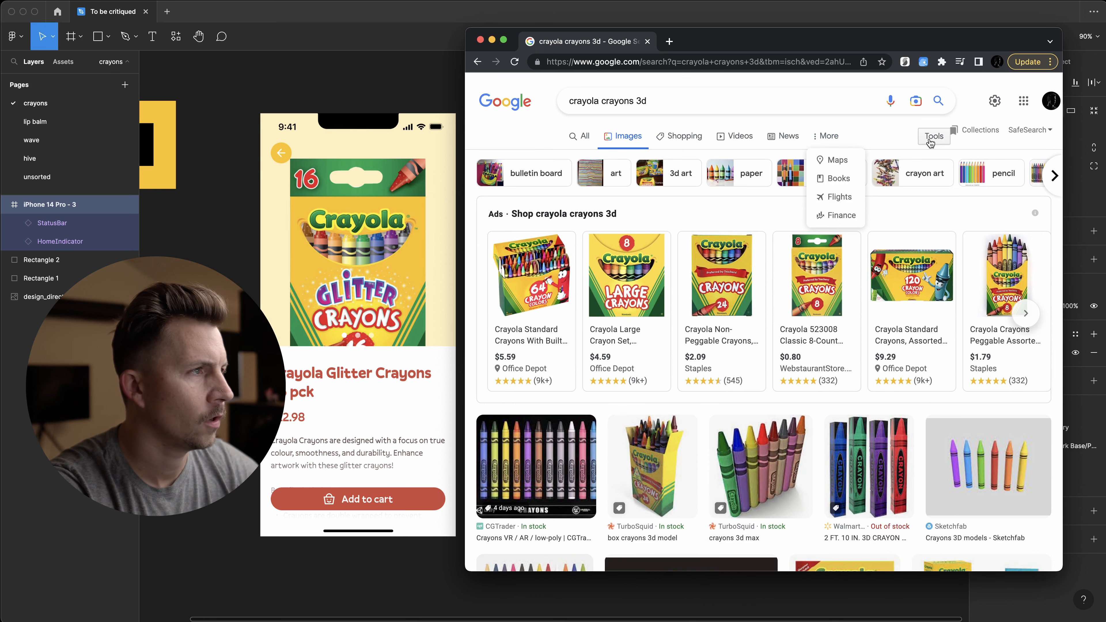
pyautogui.click(934, 136)
pyautogui.click(567, 157)
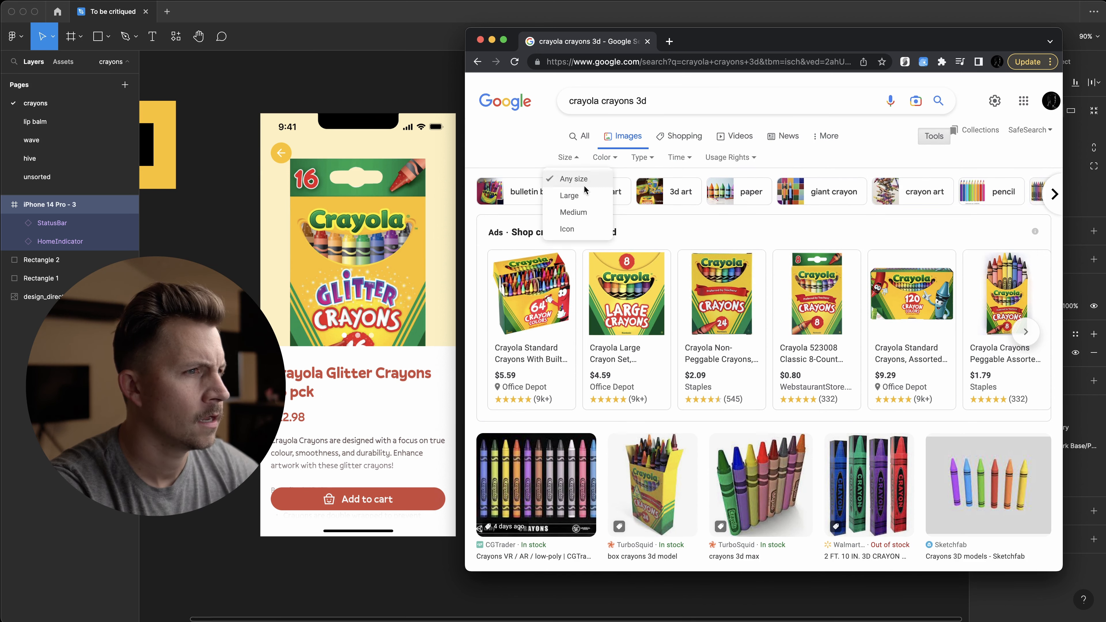
pyautogui.click(561, 196)
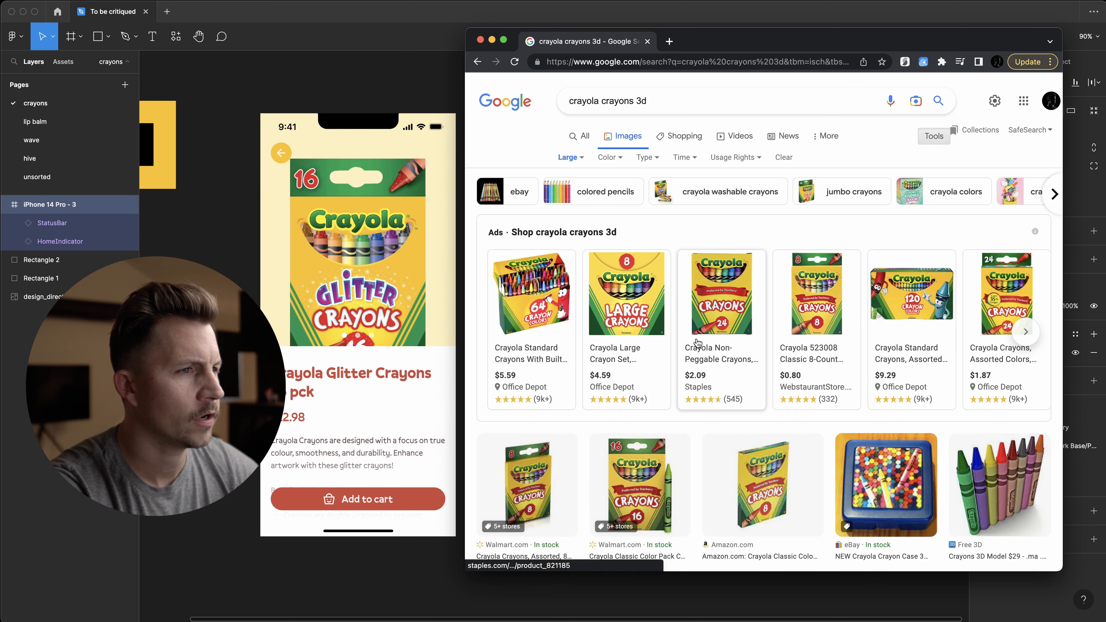
# - Open the WebstaurantStore 8-count crayons listing, examine its product photos and return to the image results
pyautogui.scroll(-3, 697, 343)
pyautogui.moveTo(821, 210)
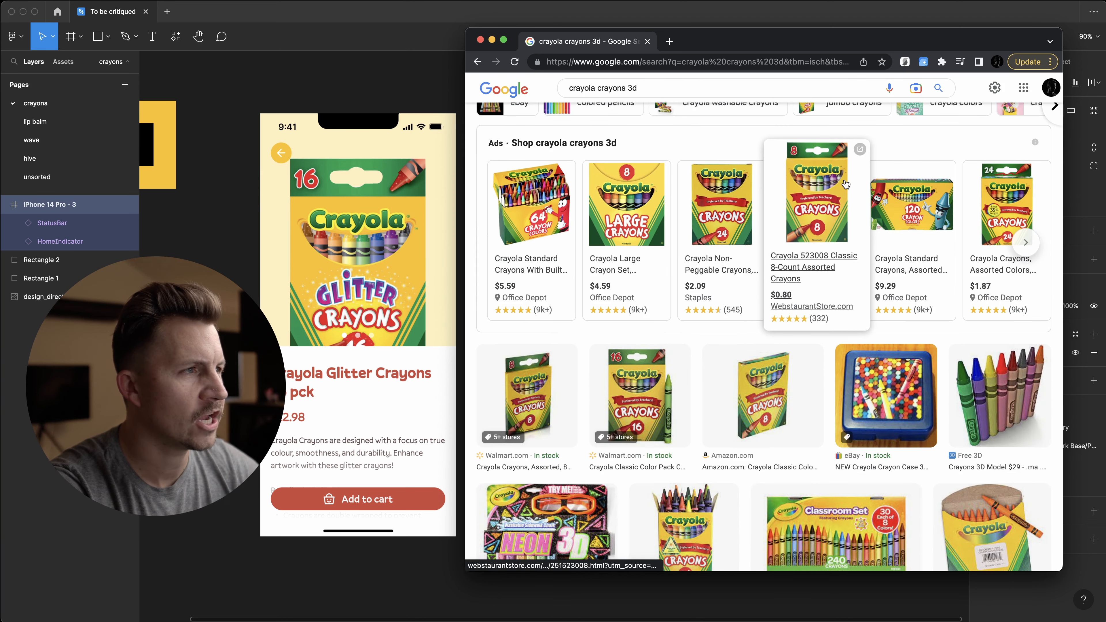
pyautogui.click(827, 217)
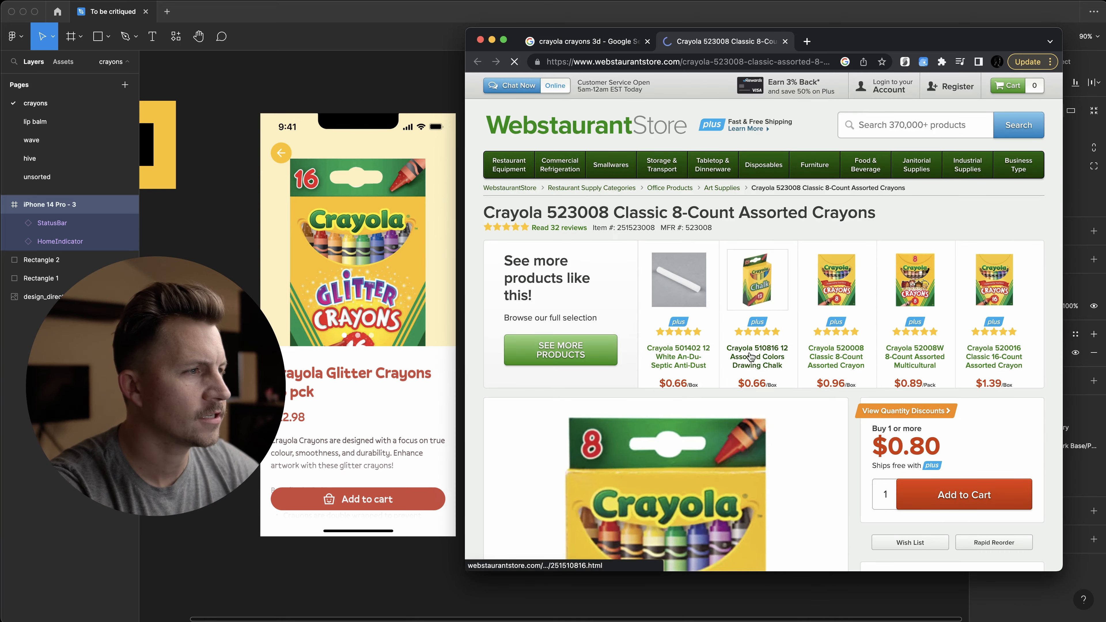
pyautogui.scroll(-10, 735, 458)
pyautogui.scroll(3, 735, 459)
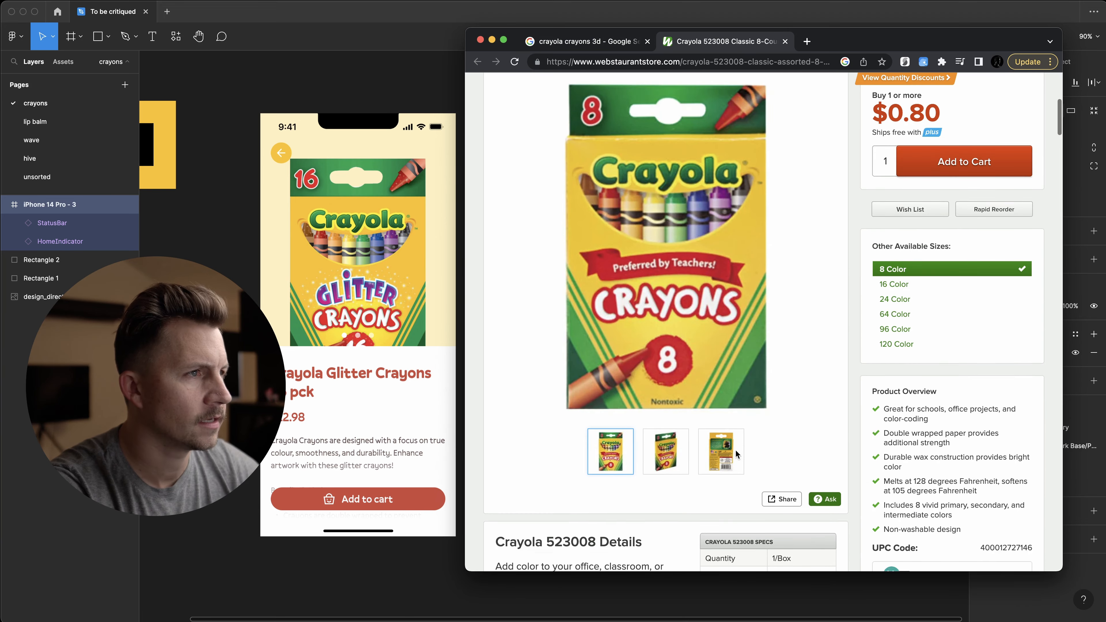
pyautogui.moveTo(653, 463)
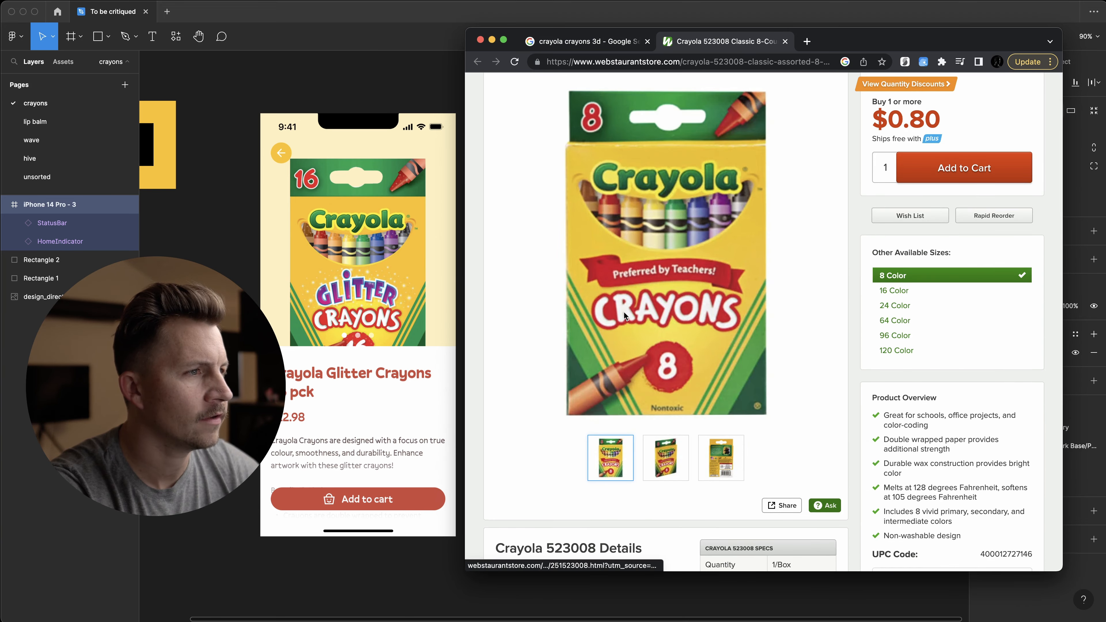
pyautogui.scroll(2, 623, 464)
pyautogui.click(619, 43)
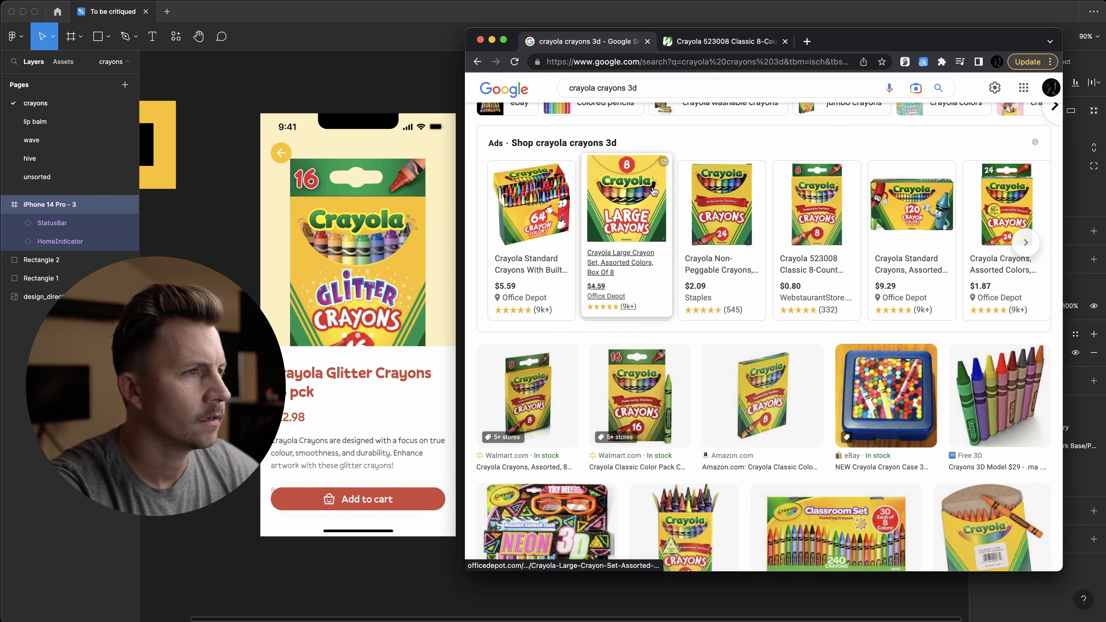
# - Open the Office Depot Crayola Large Crayons listing and copy its enlarged front box image
pyautogui.moveTo(716, 212)
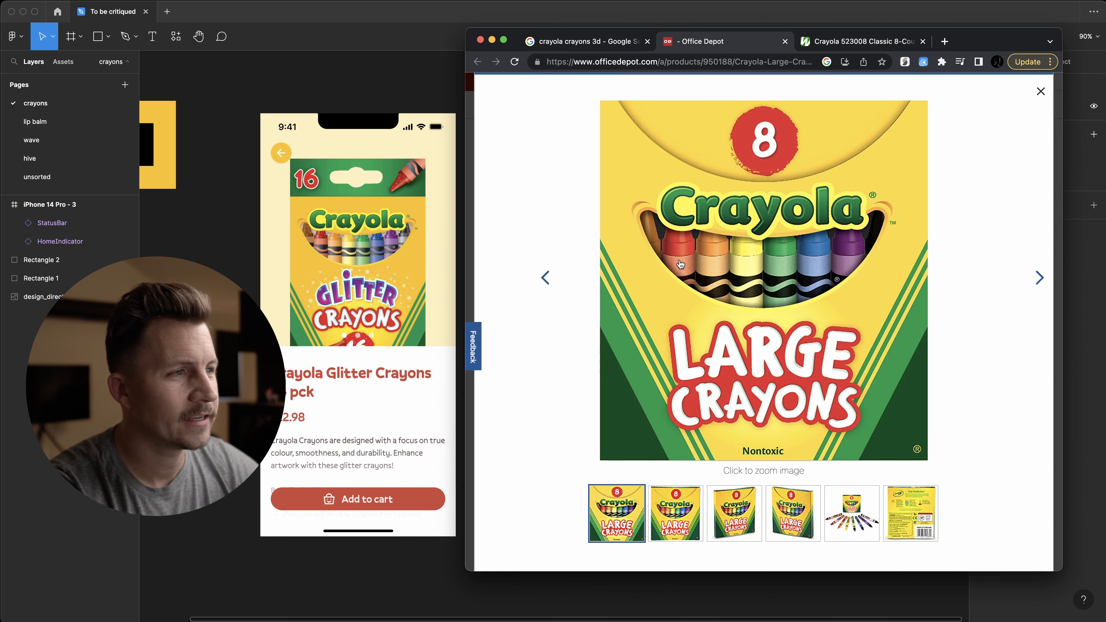
pyautogui.rightClick(680, 260)
pyautogui.click(706, 295)
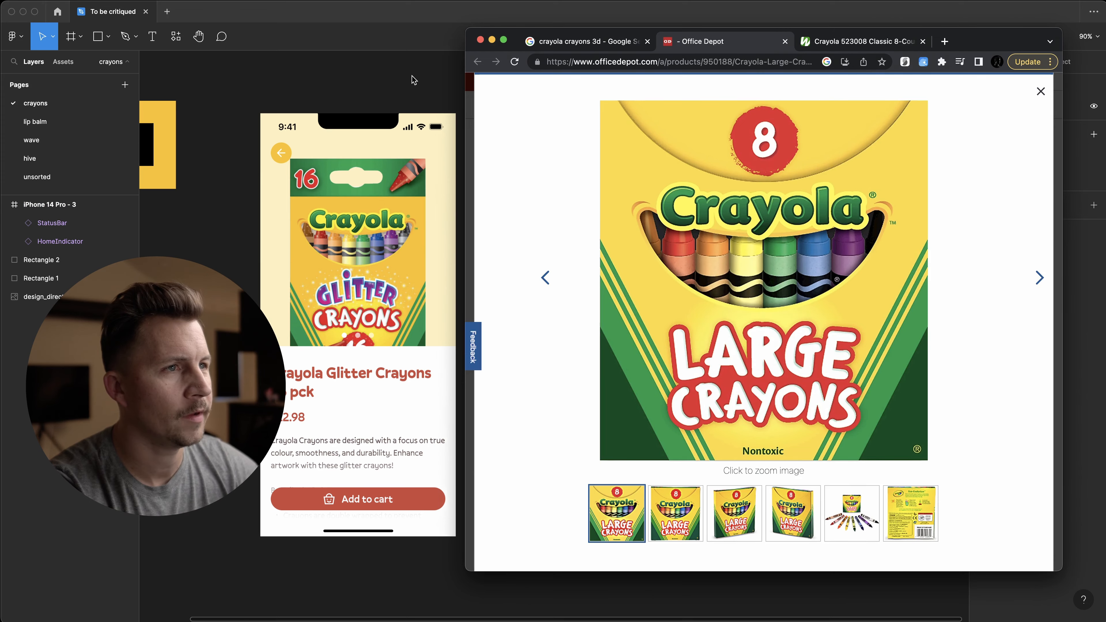
# - Switch to Figma, paste the Large Crayons image and scale it to 280 × 308 in the upper part of the blank iPhone frame
pyautogui.press('super+Tab')
pyautogui.press('super+v')
pyautogui.hotkey('shift', '2')
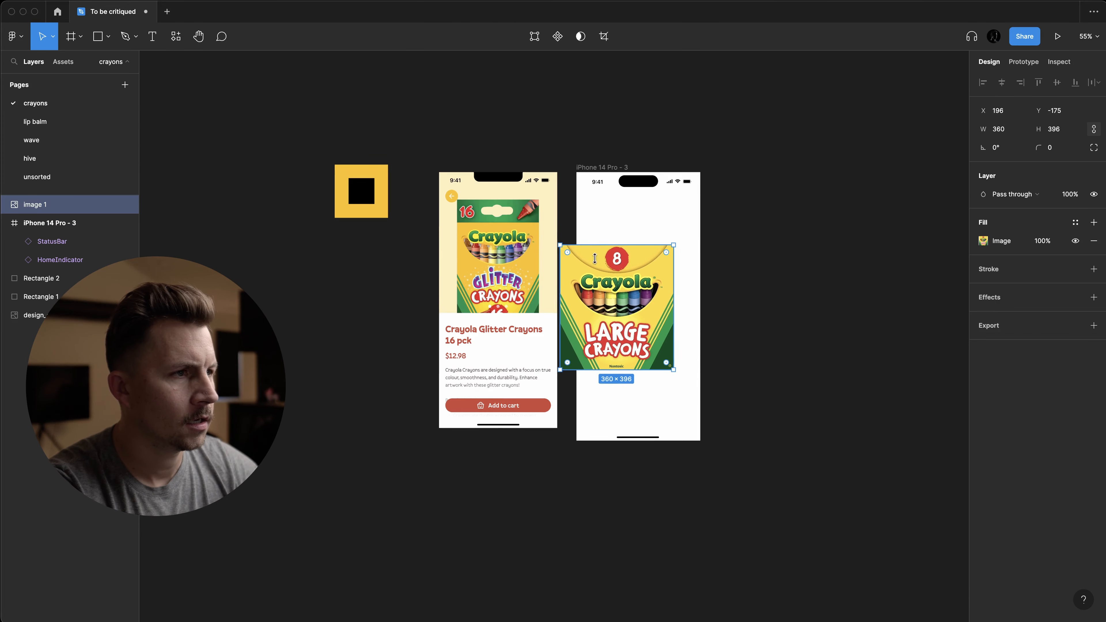
pyautogui.moveTo(595, 258); pyautogui.dragTo(617, 218)
pyautogui.scroll(5, 653, 266)
pyautogui.moveTo(731, 148); pyautogui.dragTo(710, 175)
pyautogui.click(737, 172)
pyautogui.hscroll(-1, 738, 172)
pyautogui.hscroll(-2, 377, 144)
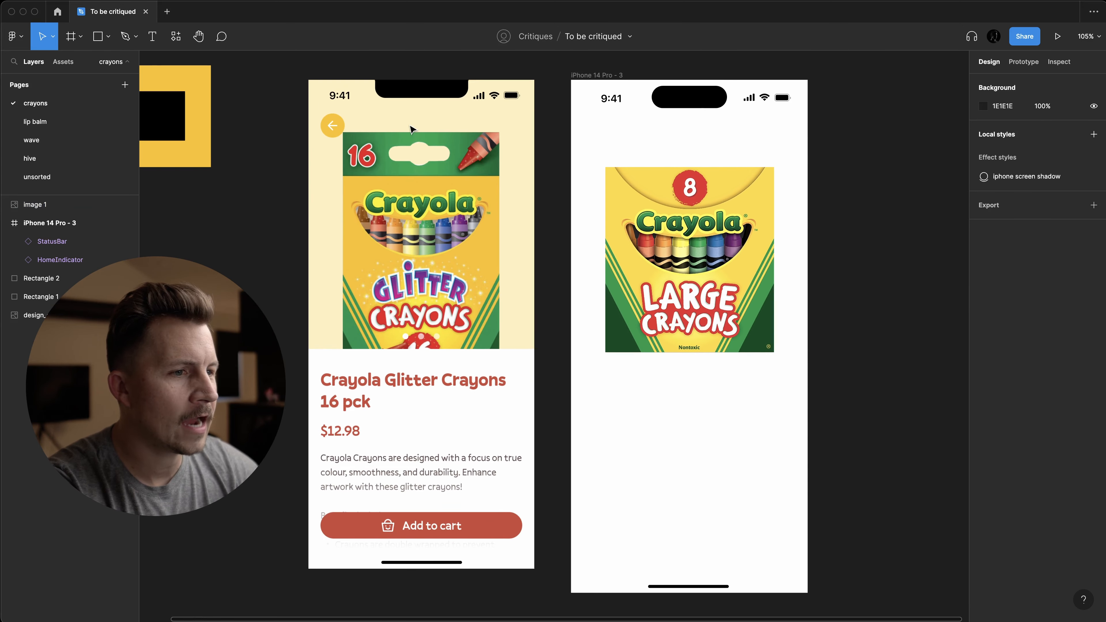
# - Set the iPhone frame's fill to the pale yellow FEF1C1 sampled from the original mockup's background
pyautogui.click(576, 86)
pyautogui.press('i')
pyautogui.click(495, 104)
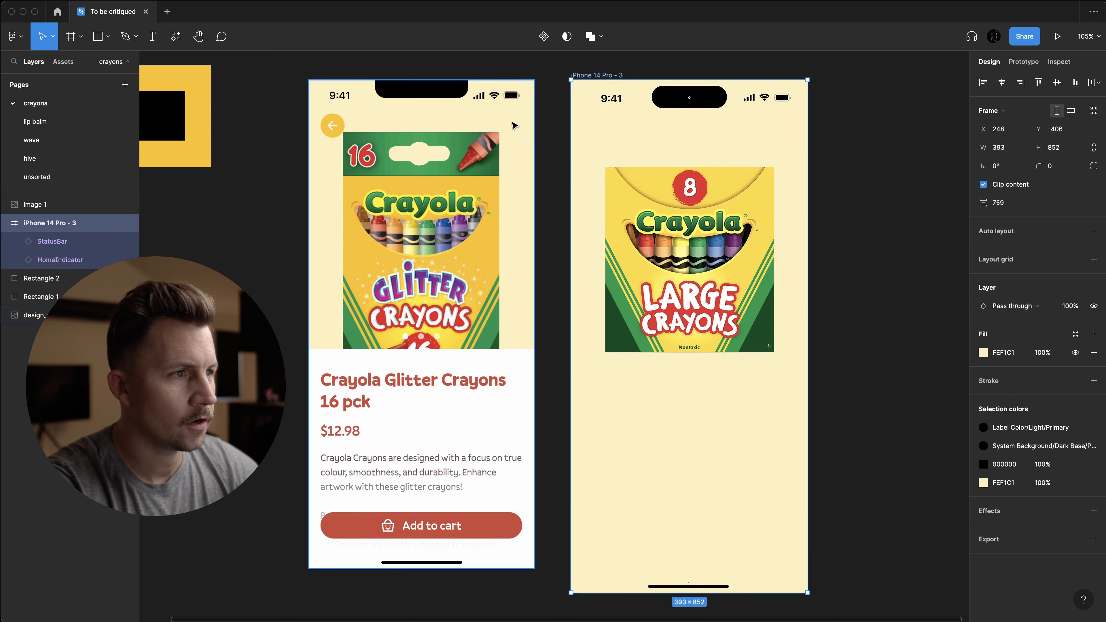
pyautogui.press('Escape')
# - Move the Large Crayons image slightly higher in the iPhone frame, to X 305 and Y -288
pyautogui.click(693, 299)
pyautogui.moveTo(685, 274); pyautogui.dragTo(680, 257)
pyautogui.hscroll(1, 680, 257)
pyautogui.scroll(1, 681, 257)
pyautogui.moveTo(680, 215); pyautogui.dragTo(680, 211)
pyautogui.click(818, 282)
# - Duplicate the crayon box image with a slight offset and replace the rear copy's image fill with solid grey, D9D9D9
pyautogui.click(683, 270)
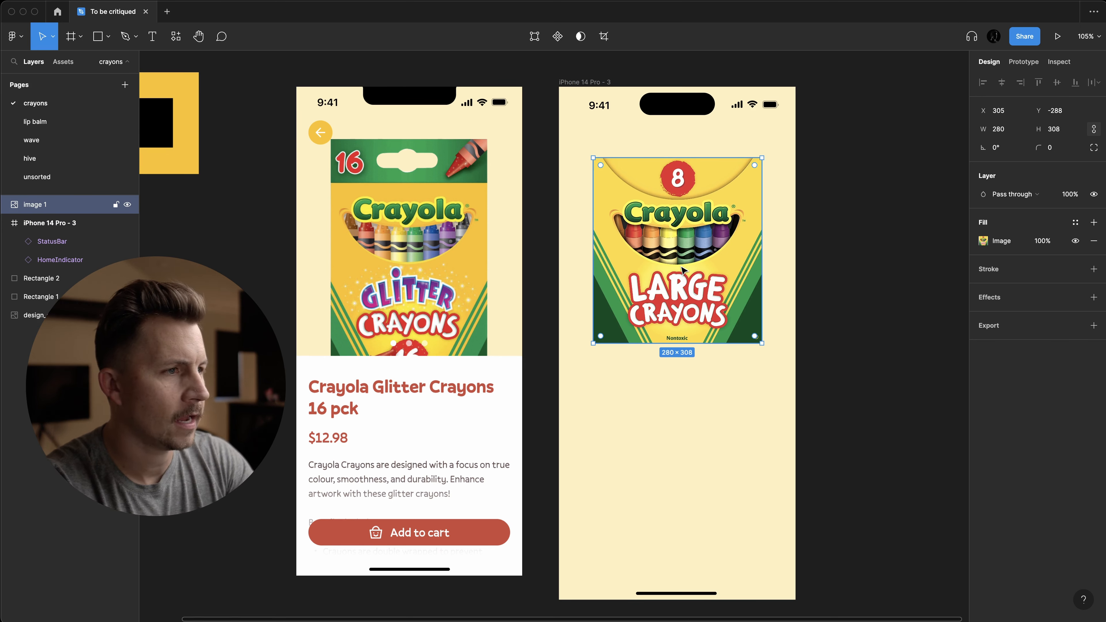
pyautogui.moveTo(682, 271); pyautogui.dragTo(697, 245)
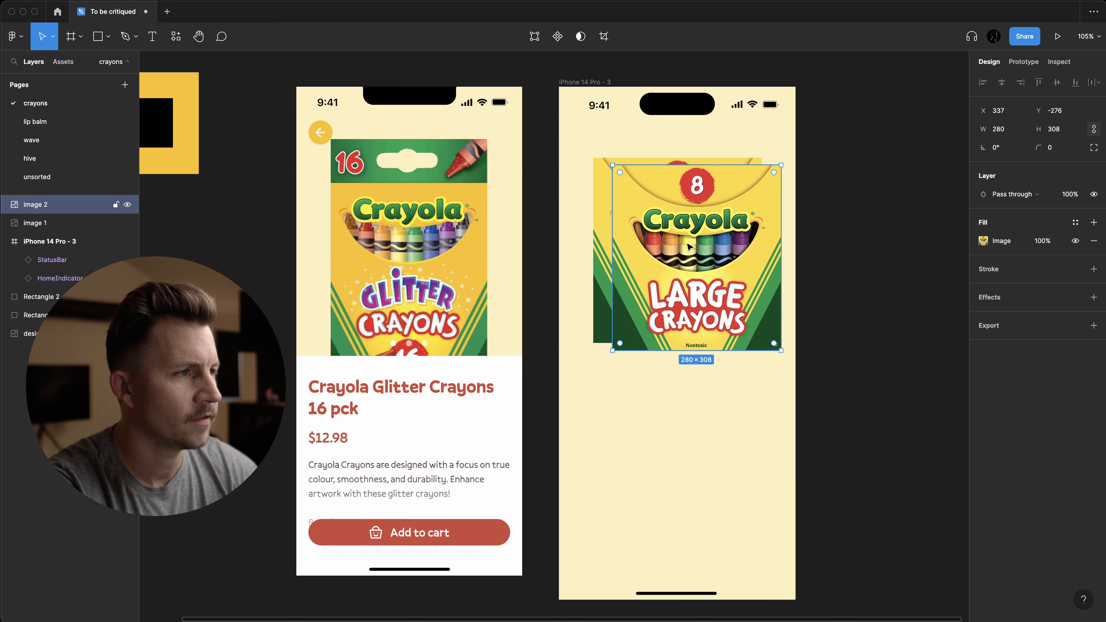
pyautogui.click(601, 246)
pyautogui.click(983, 240)
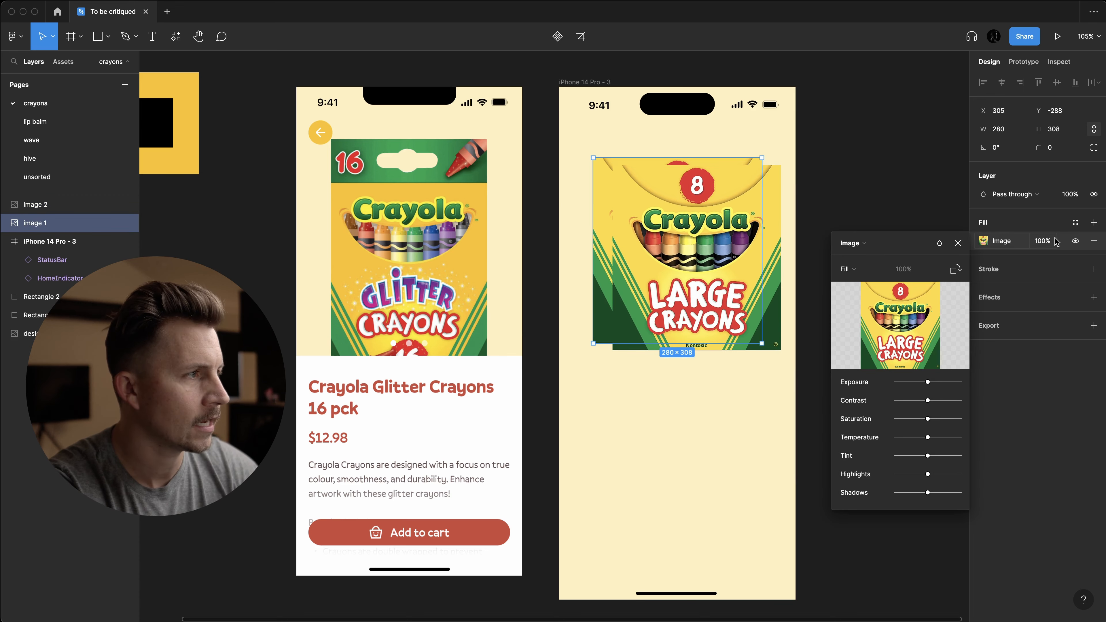
pyautogui.click(1093, 241)
pyautogui.click(1094, 222)
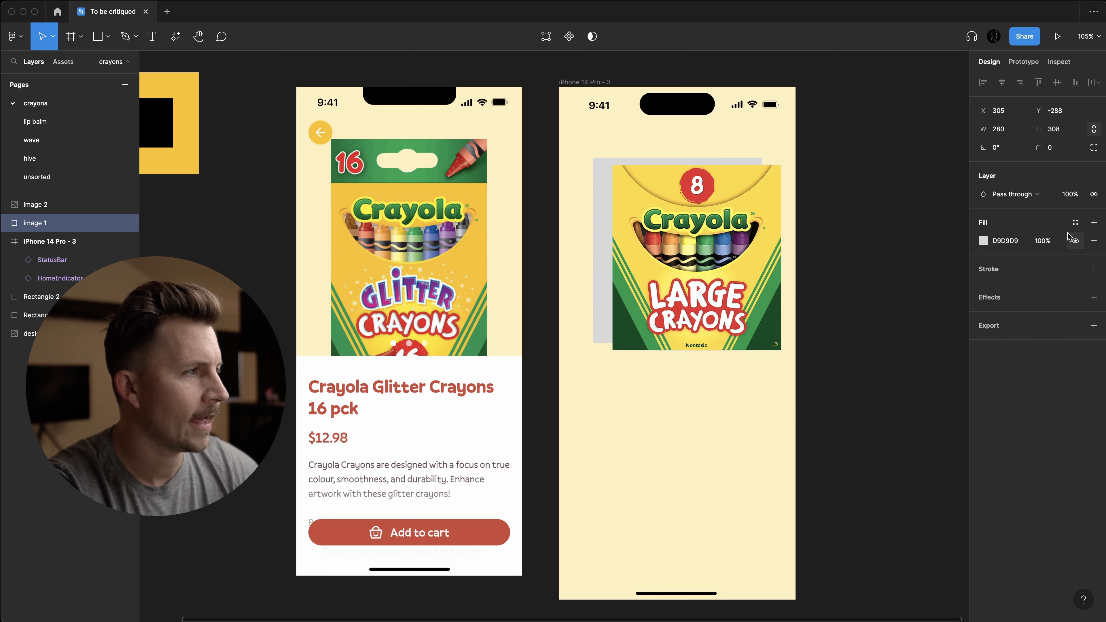
# - Fill the rear copy with black, 000000, and align it with the crayon box image on both centre axes
pyautogui.click(1013, 243)
pyautogui.write('000000')
pyautogui.press('Return')
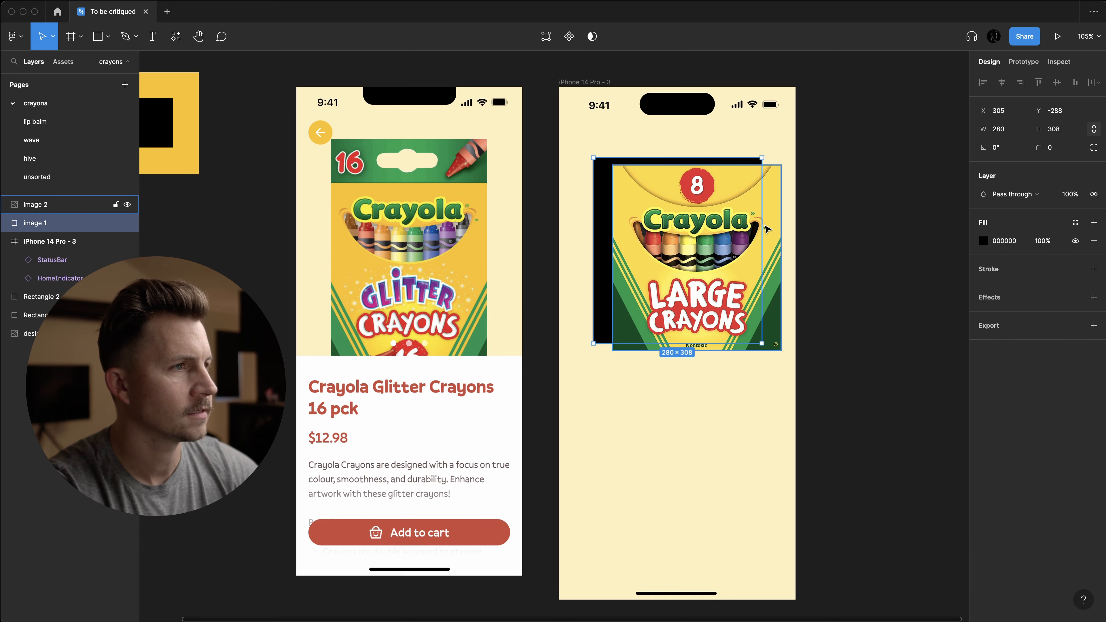
pyautogui.keyDown('shift'); pyautogui.click(728, 222); pyautogui.keyUp('shift')
pyautogui.hotkey('alt', 'h')
pyautogui.hotkey('alt', 'v')
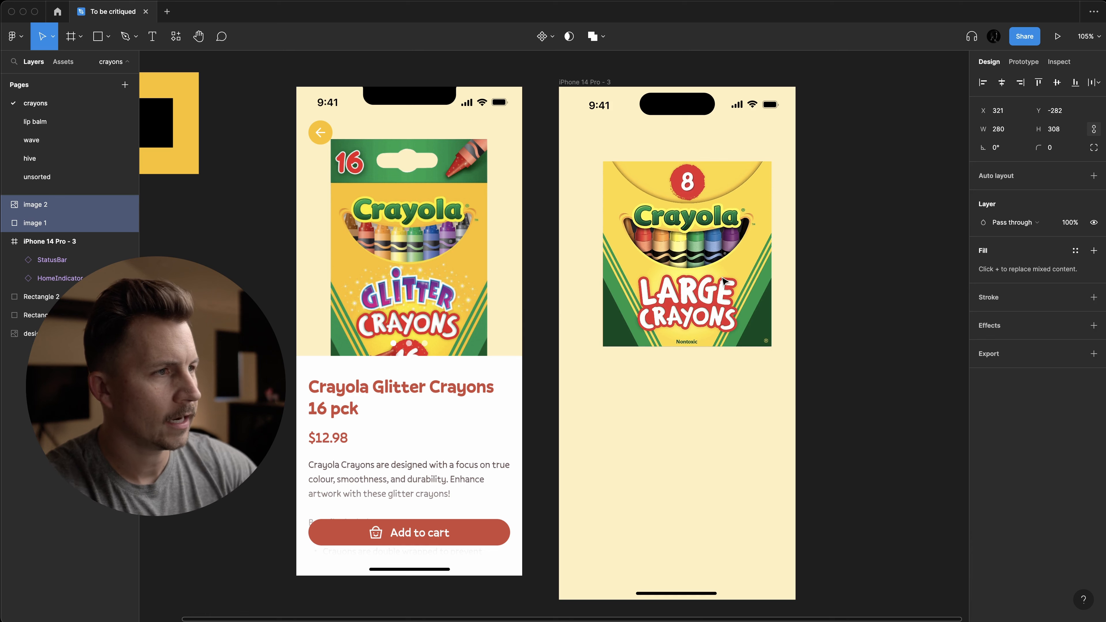
# - Apply a layer blur of 12 to the black rectangle behind the crayon box image
pyautogui.keyDown('shift'); pyautogui.click(758, 279); pyautogui.keyUp('shift')
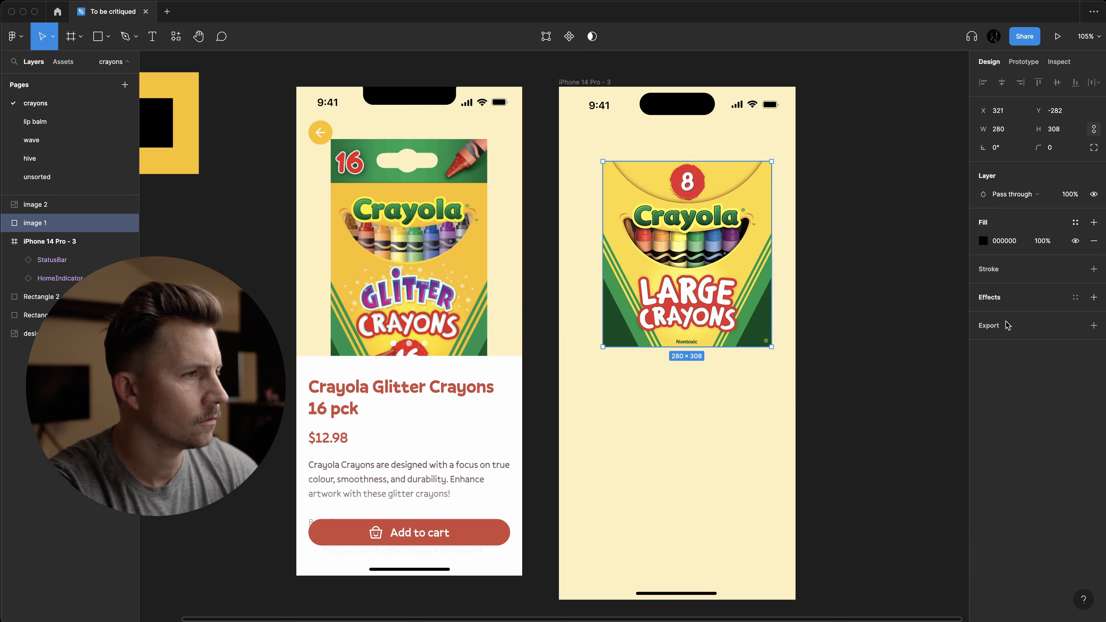
pyautogui.click(1075, 297)
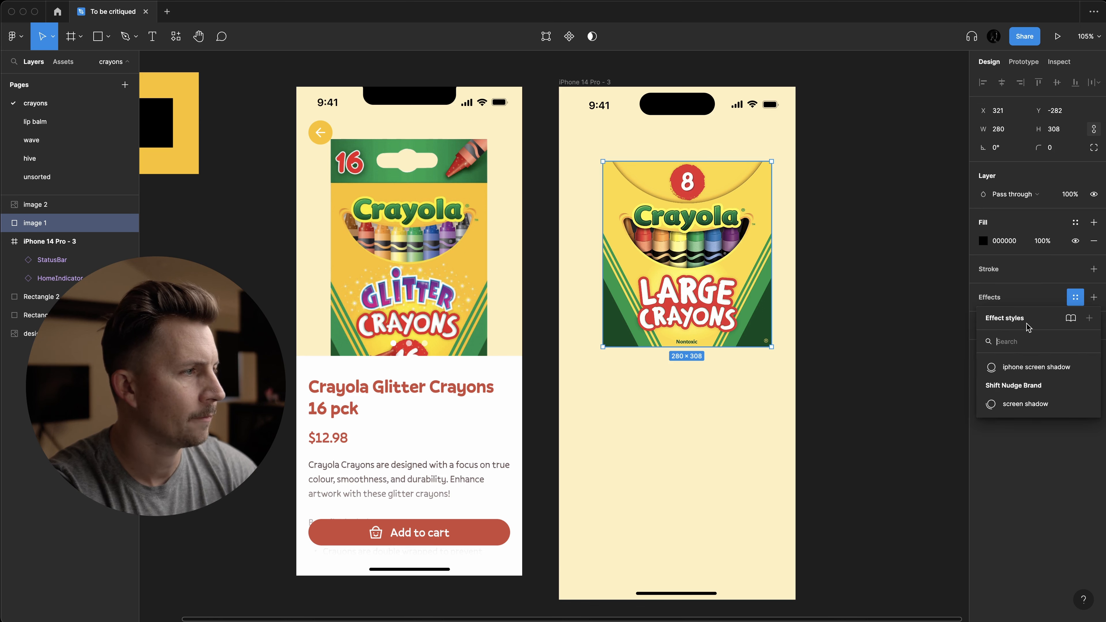
pyautogui.click(1044, 305)
pyautogui.click(1015, 316)
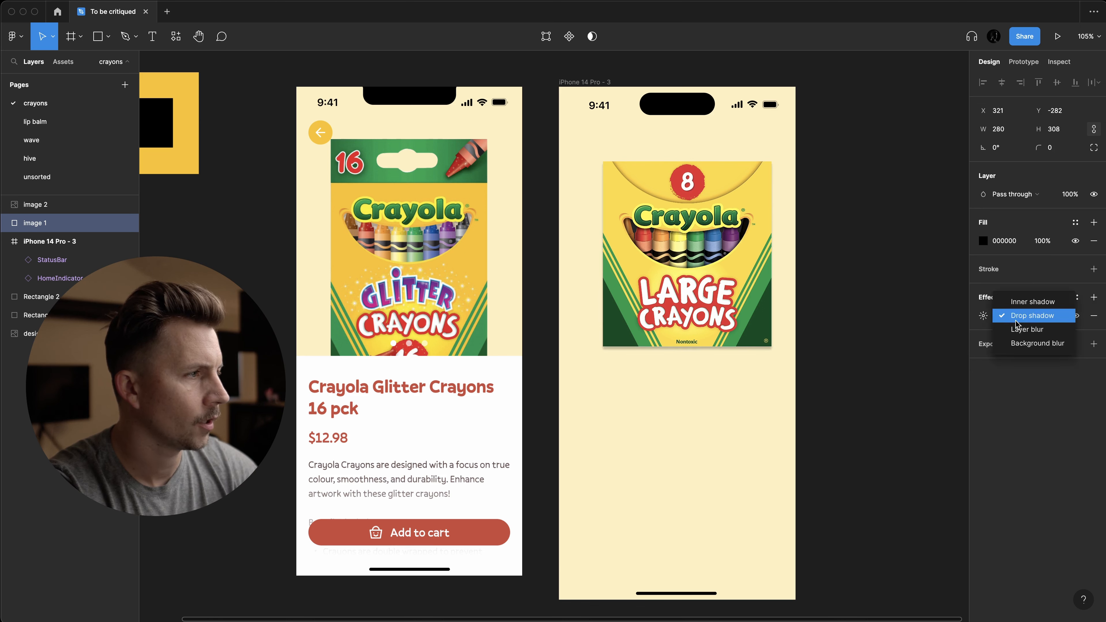
pyautogui.click(1022, 332)
pyautogui.click(983, 315)
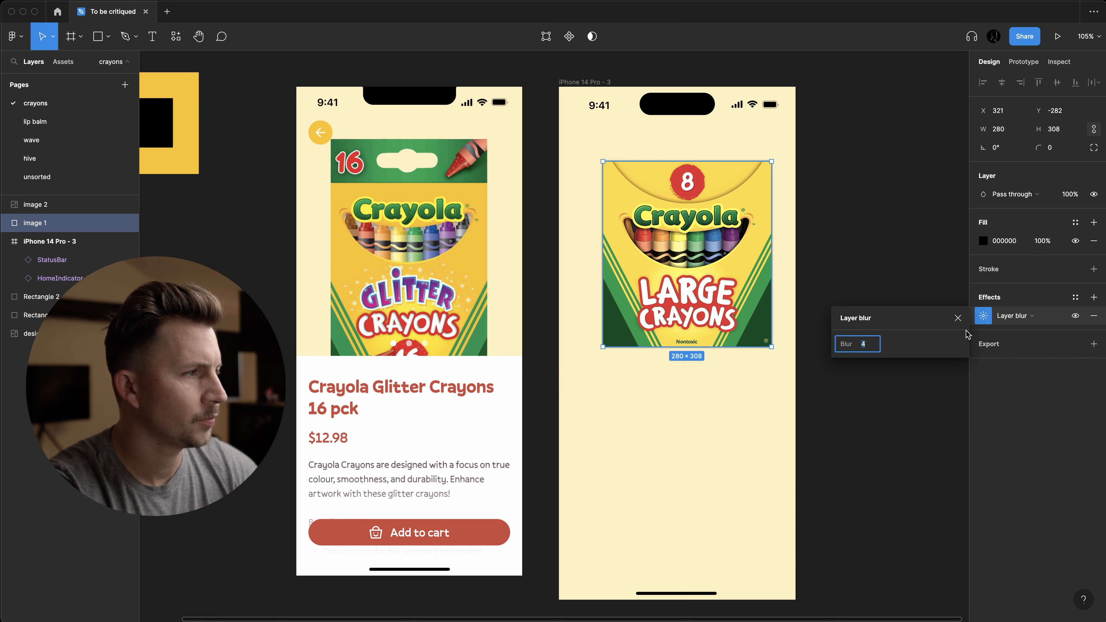
pyautogui.write('12')
pyautogui.press('Return')
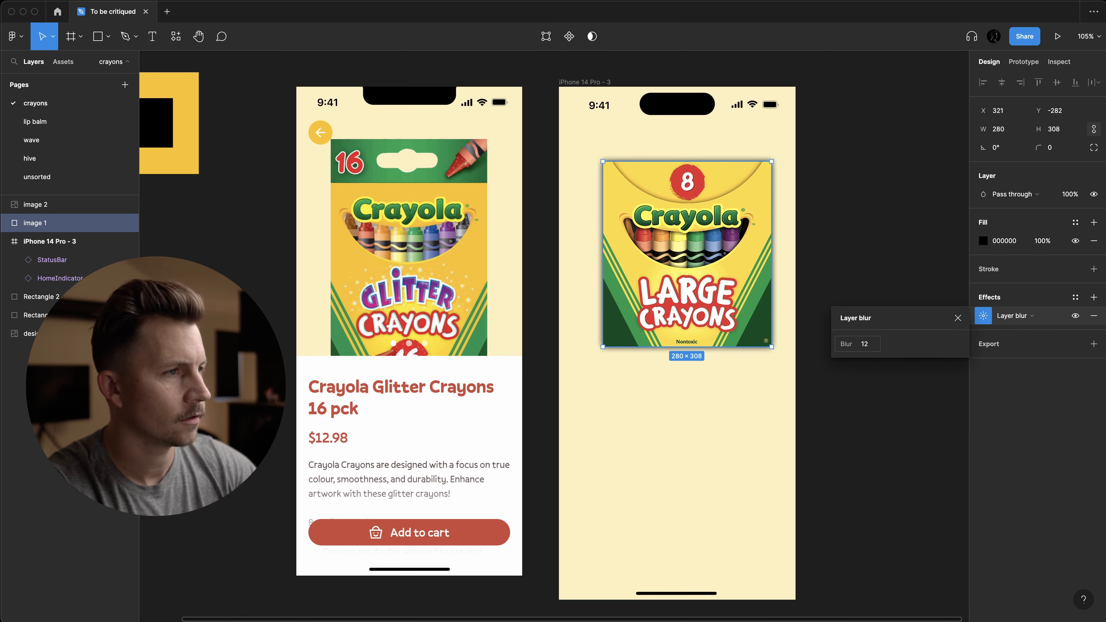
pyautogui.click(834, 188)
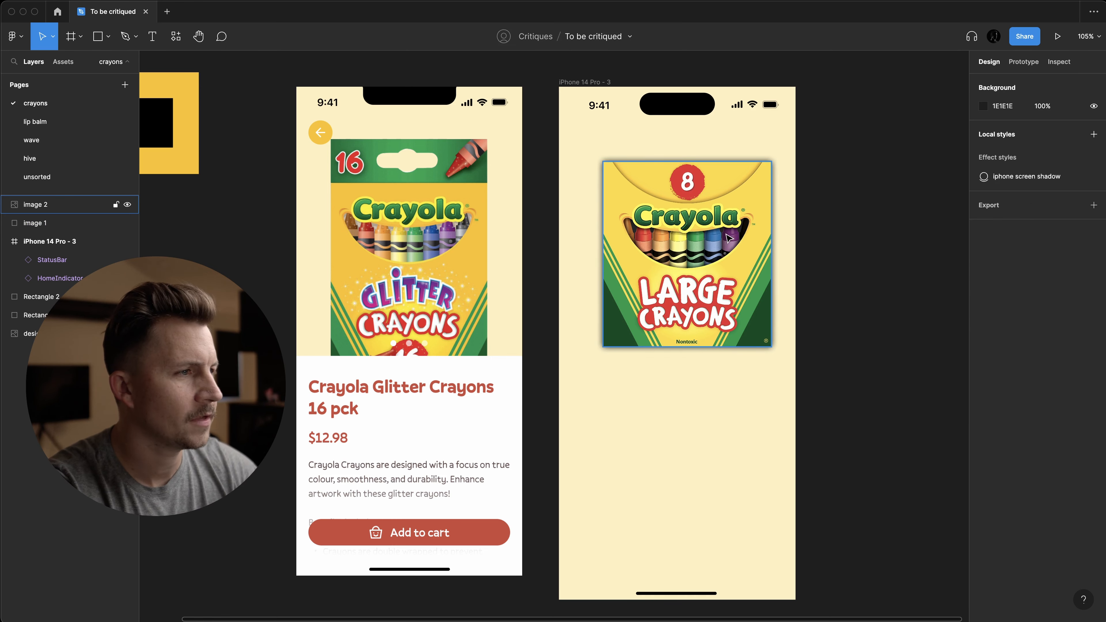
# - Trim the white strip off the crayon box image's bottom edge, giving it a height of 307
pyautogui.scroll(5, 686, 296)
pyautogui.click(475, 480)
pyautogui.scroll(8, 366, 512)
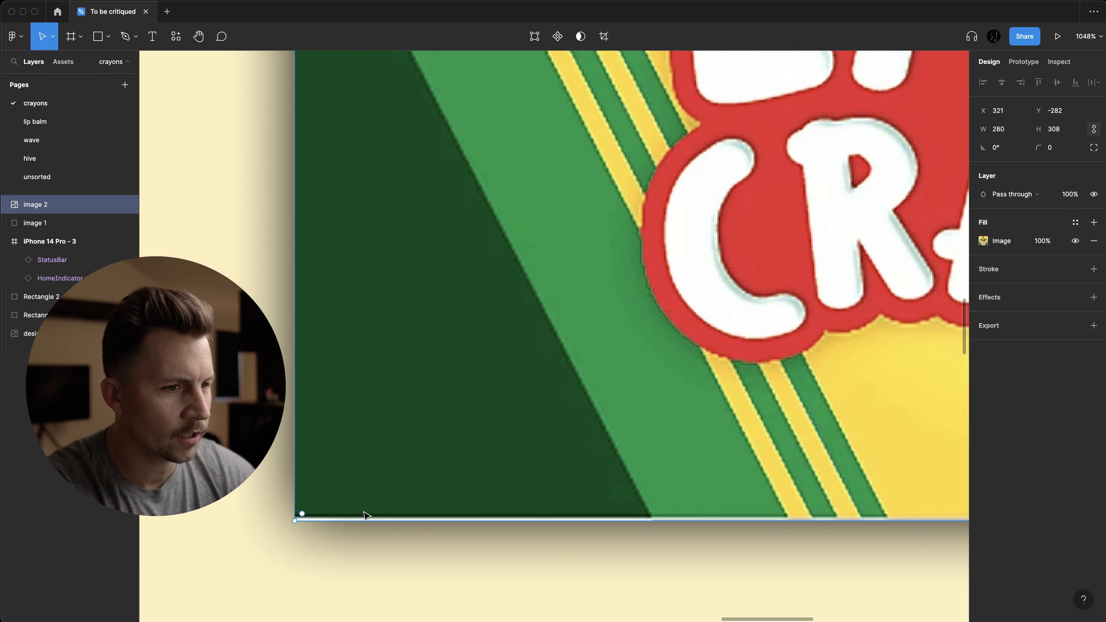
pyautogui.hscroll(-5, 365, 480)
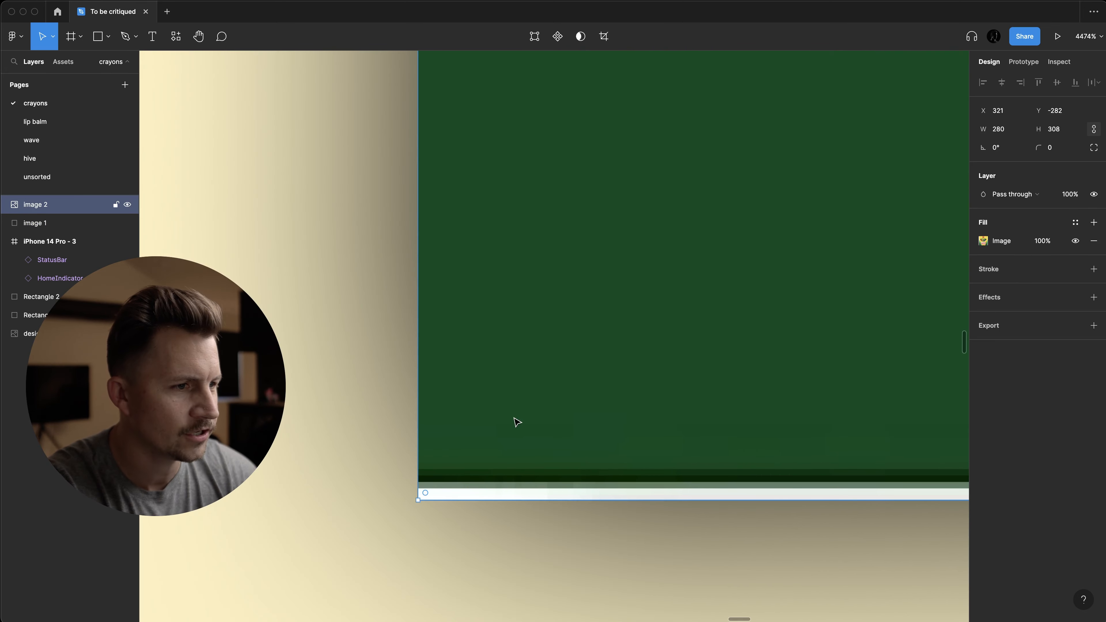
pyautogui.moveTo(513, 421); pyautogui.dragTo(576, 367)
pyautogui.scroll(-3, 535, 429)
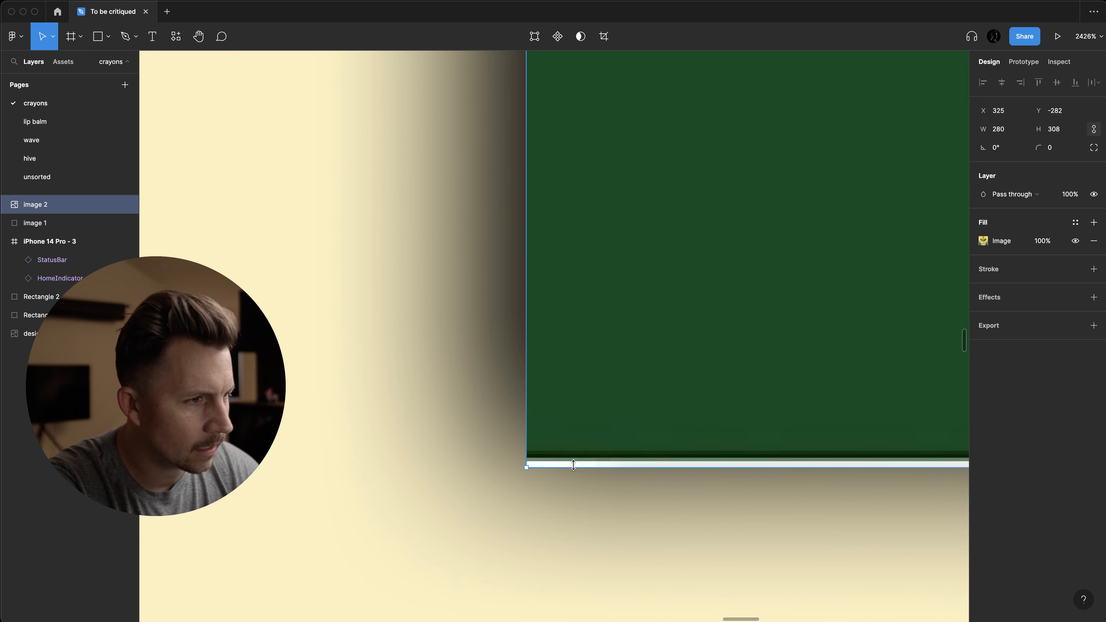
pyautogui.press('Escape')
# - Place the crayon box at X 309, Y -239 and its blurred black rectangle at X 314, Y -233, as an offset shadow
pyautogui.scroll(-8, 532, 496)
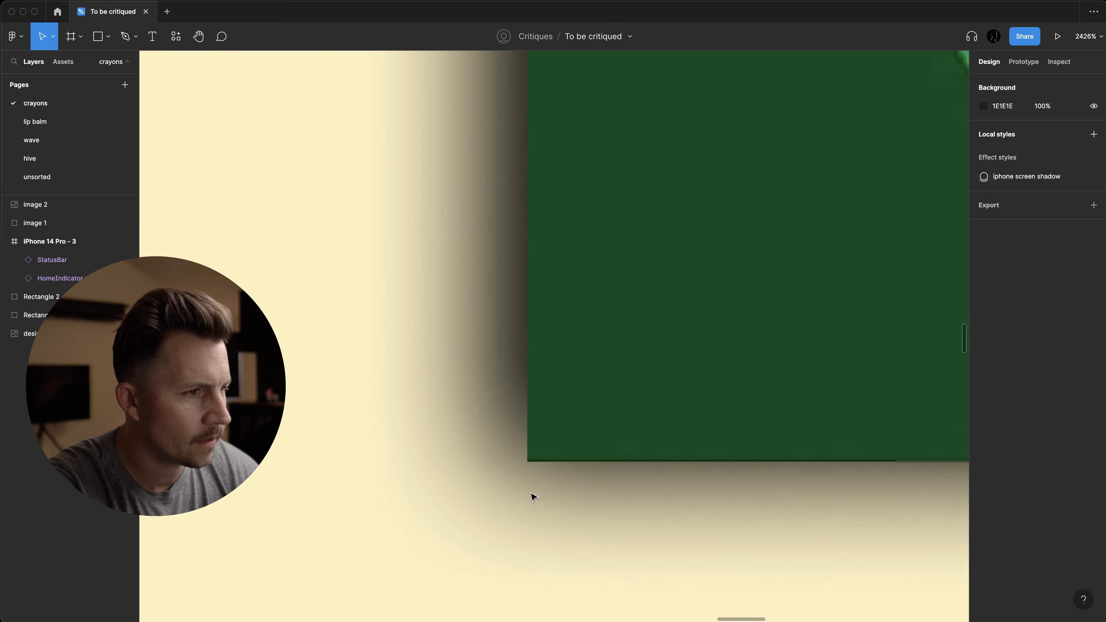
pyautogui.scroll(-3, 531, 496)
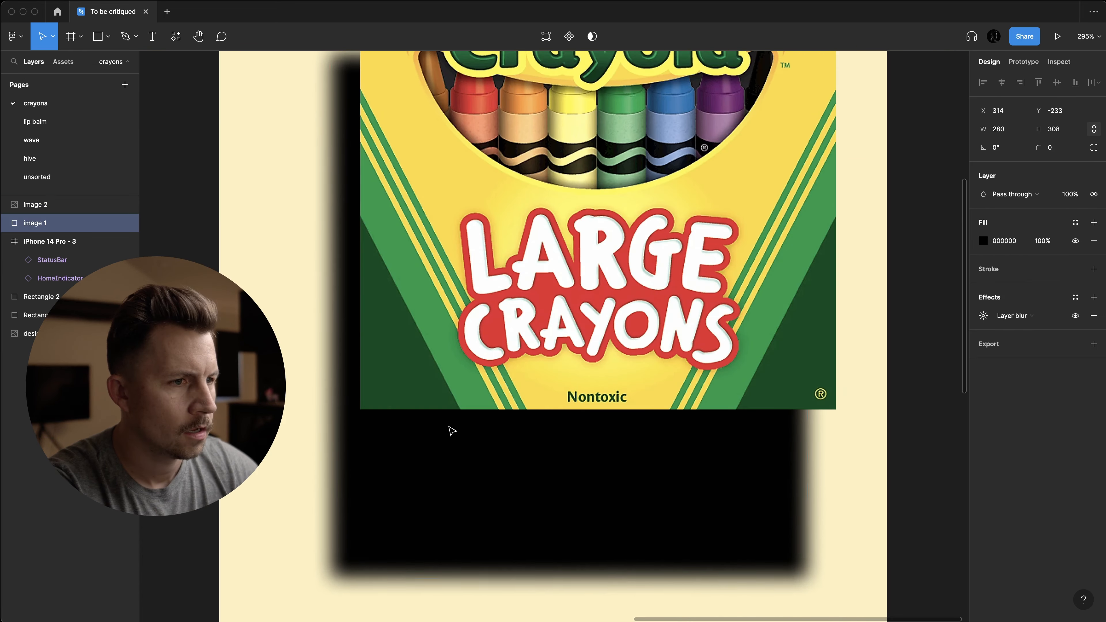
pyautogui.moveTo(512, 355); pyautogui.dragTo(474, 510)
pyautogui.scroll(-1, 474, 511)
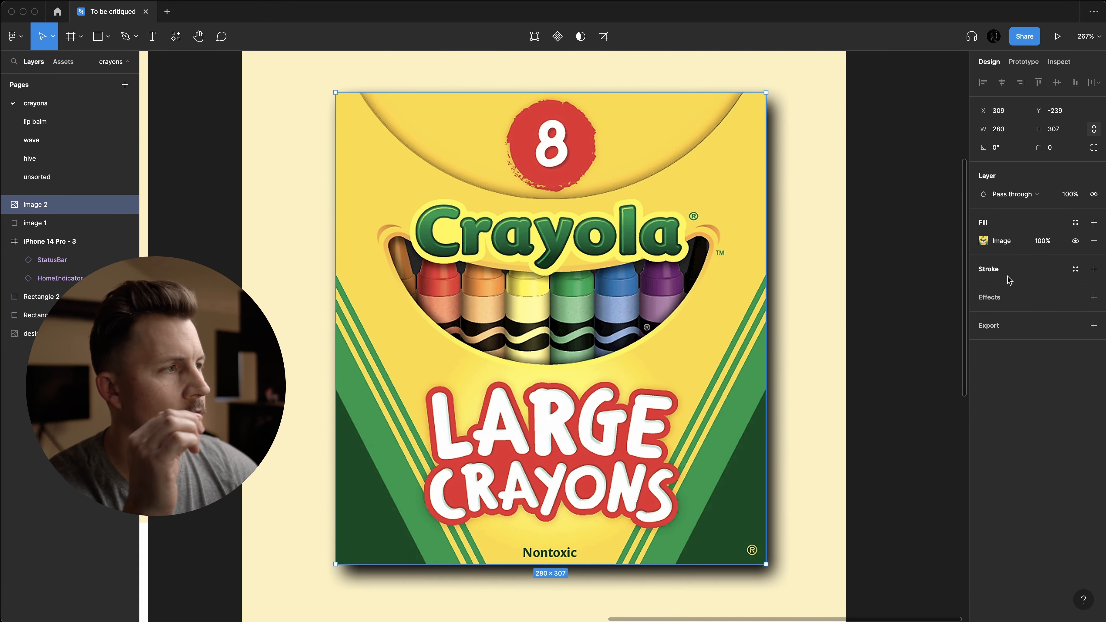
# - Add an inner shadow to the crayon box image with colour FFFFFF at 100% opacity
pyautogui.click(1093, 298)
pyautogui.click(983, 315)
pyautogui.click(861, 381)
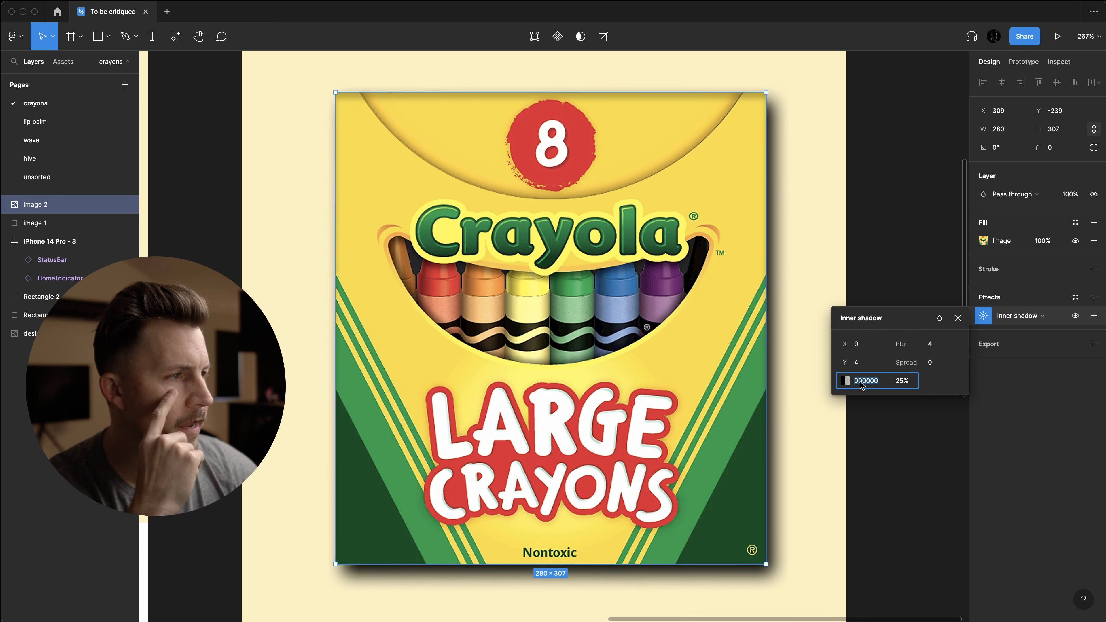
pyautogui.write('fff')
pyautogui.click(901, 381)
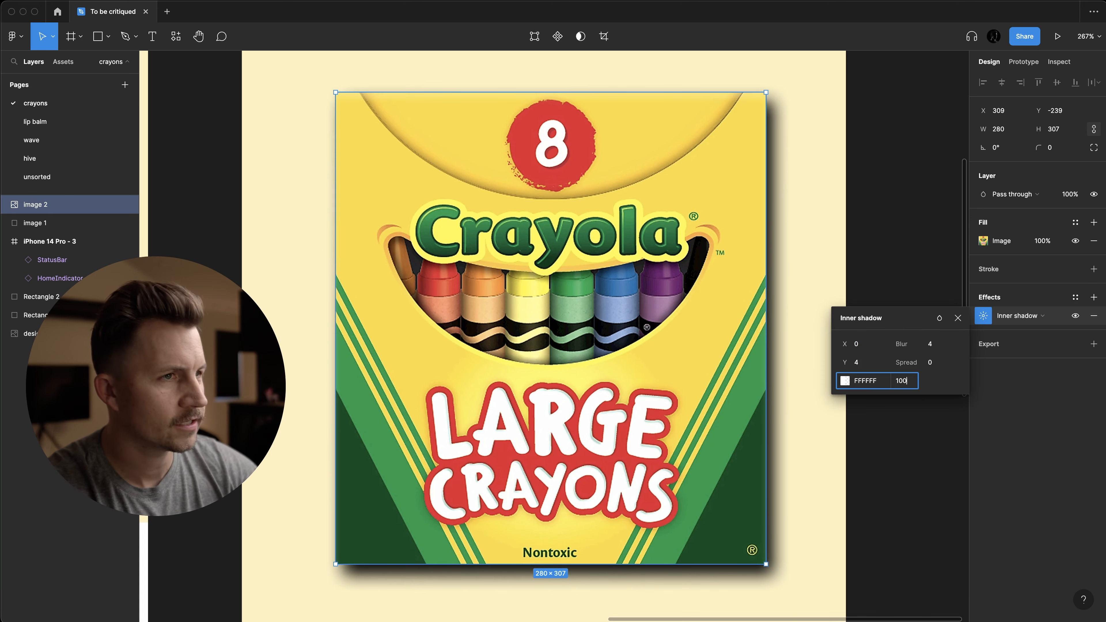
pyautogui.press('Return')
# - Set the white inner shadow's Y offset to 0, blur to 8 and spread to 8
pyautogui.click(857, 363)
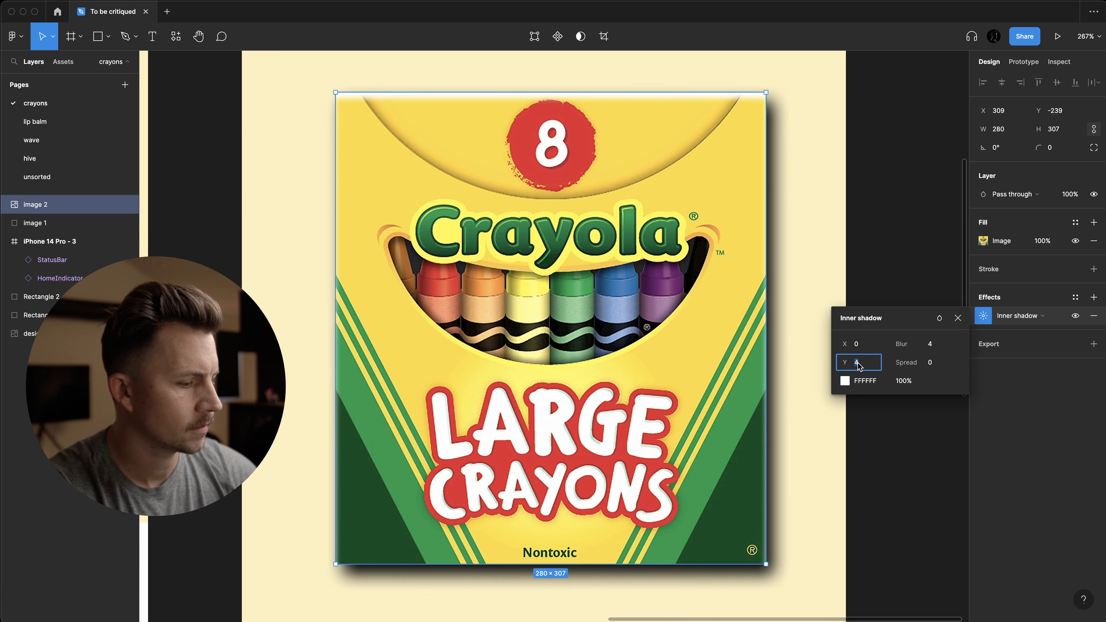
pyautogui.click(932, 344)
pyautogui.write('0')
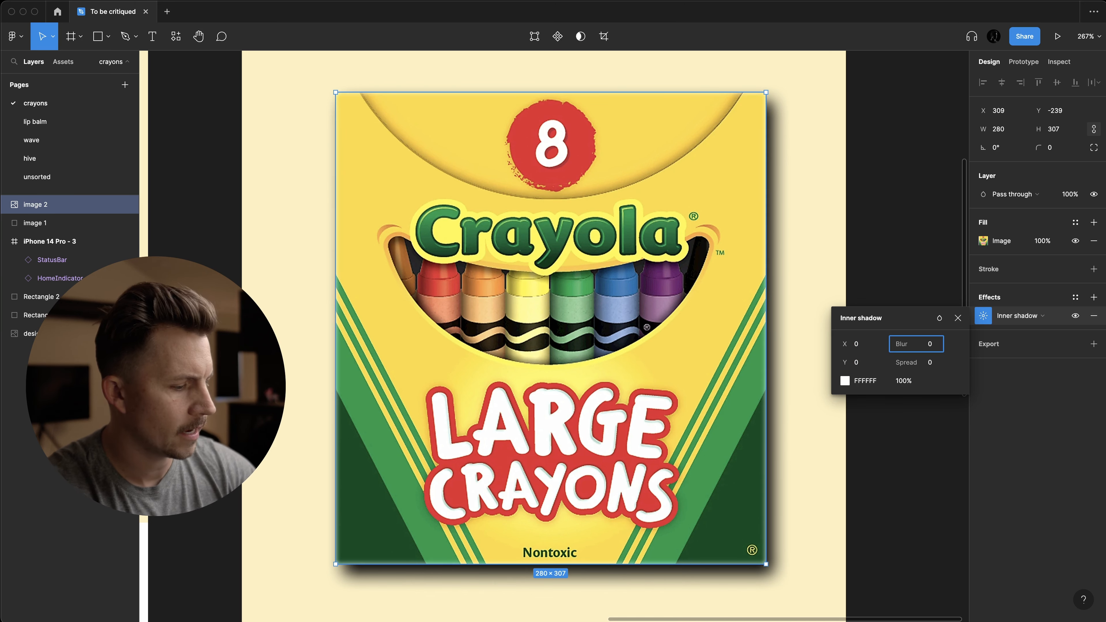
pyautogui.write('8')
pyautogui.click(938, 363)
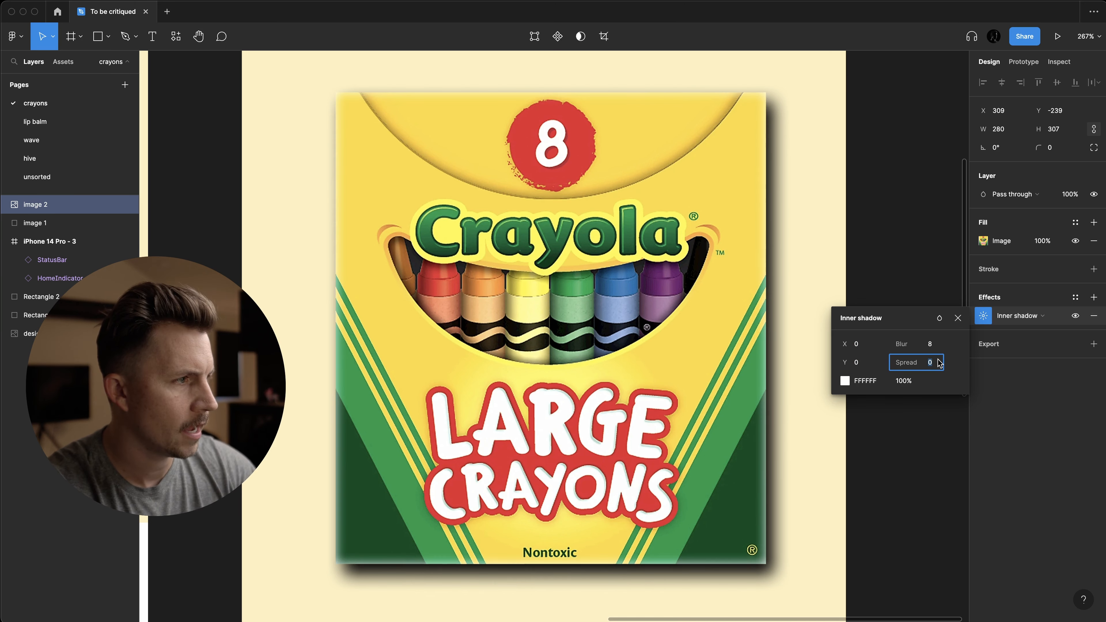
pyautogui.write('8')
pyautogui.press('Return')
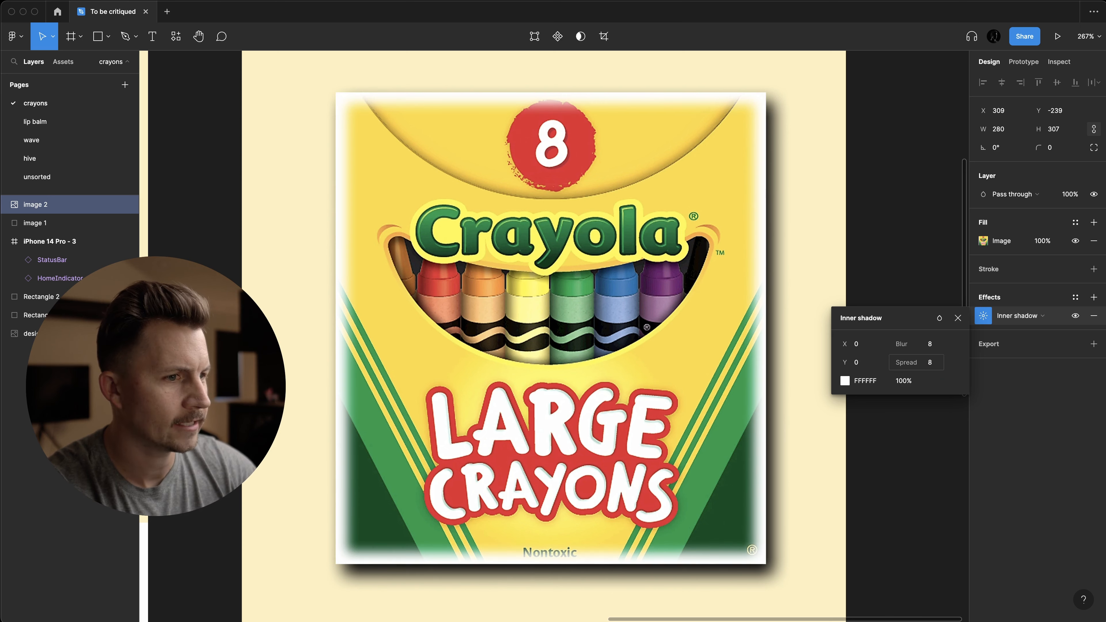
# - Reduce the inner shadow's spread and blur to 4 each
pyautogui.click(931, 362)
pyautogui.write('3')
pyautogui.press('Return')
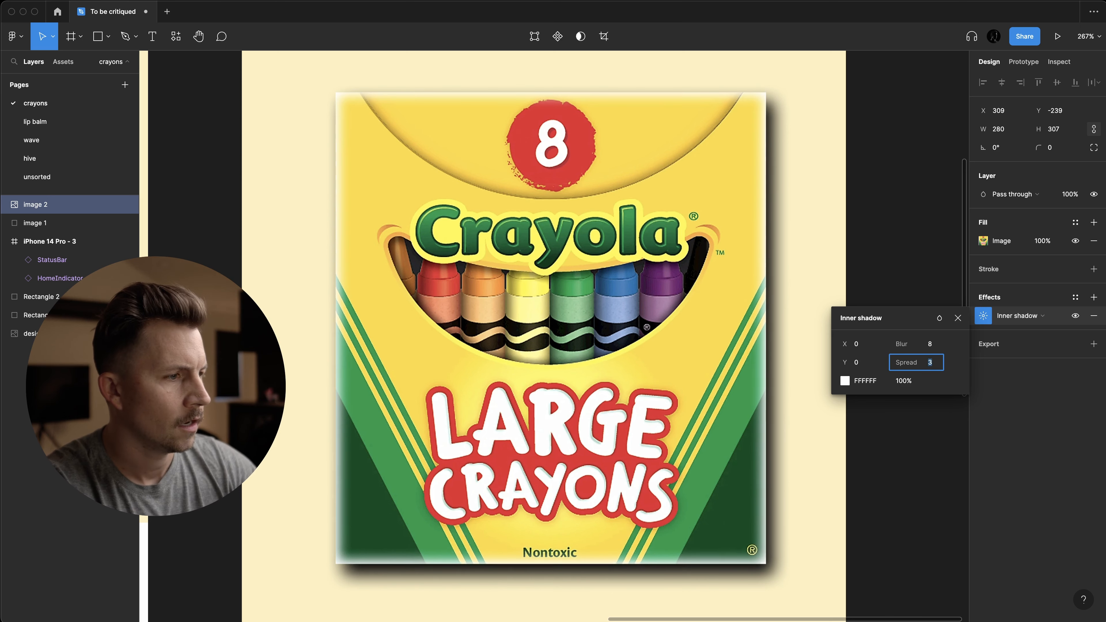
pyautogui.press('Up')
pyautogui.click(935, 345)
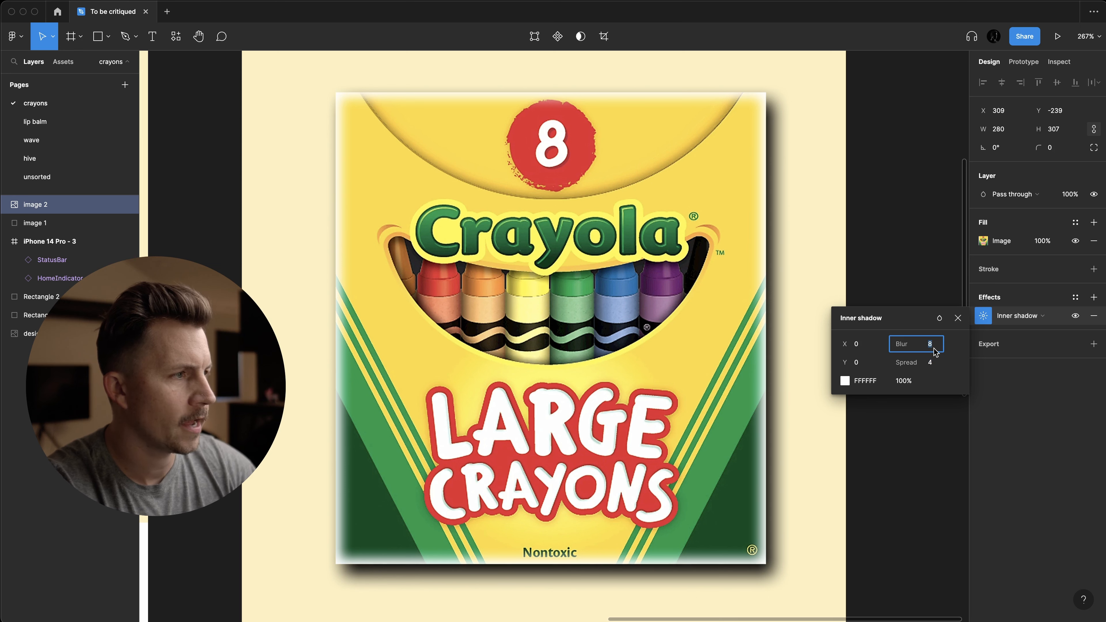
pyautogui.write('4')
pyautogui.press('Return')
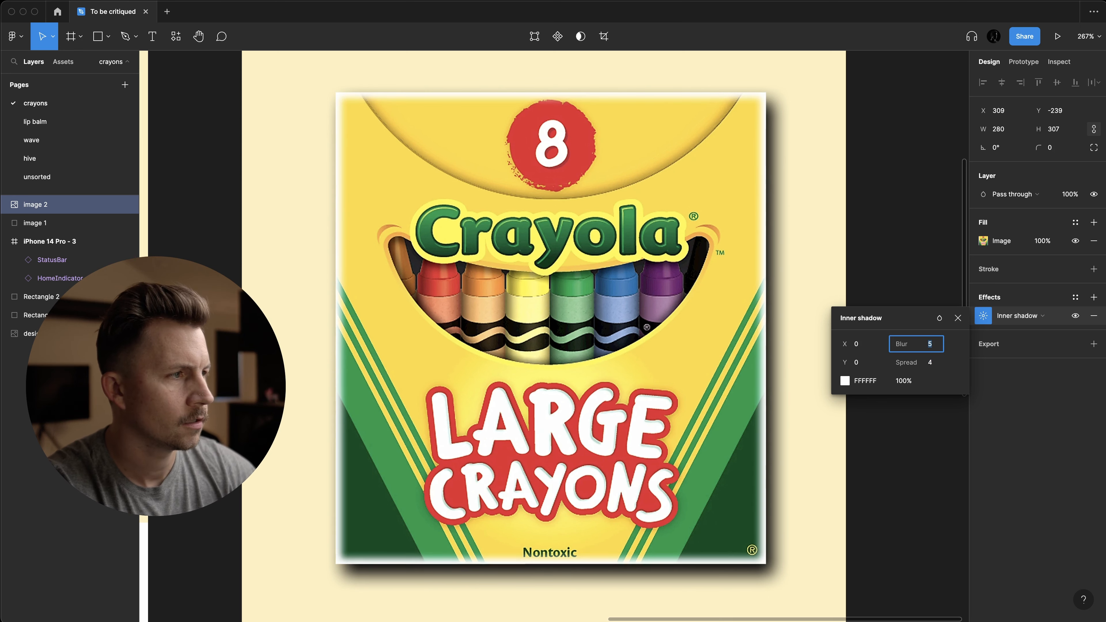
# - Try inner shadow opacities of 30% and 20%, ending on 50%
pyautogui.click(909, 383)
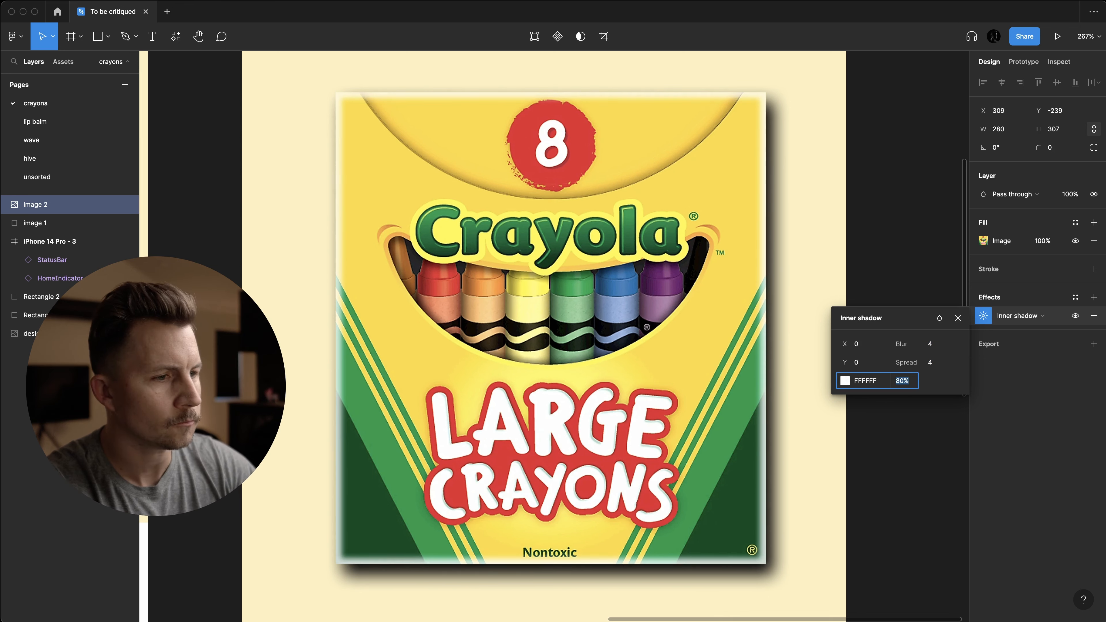
pyautogui.write('30')
pyautogui.press('Return')
pyautogui.write('20')
pyautogui.press('Return')
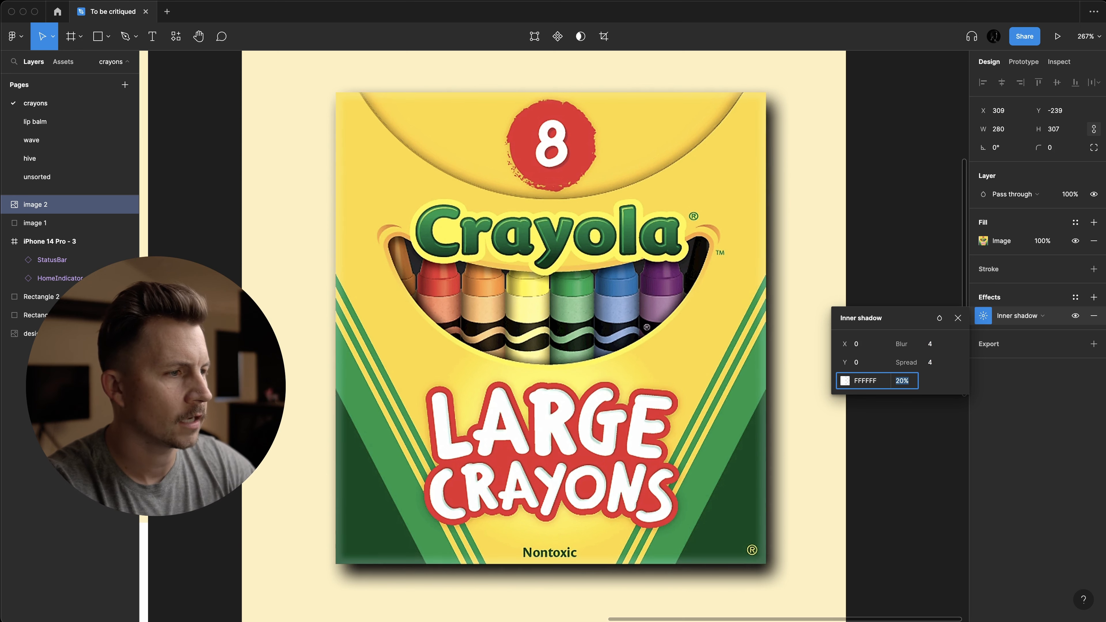
pyautogui.write('50')
pyautogui.press('Return')
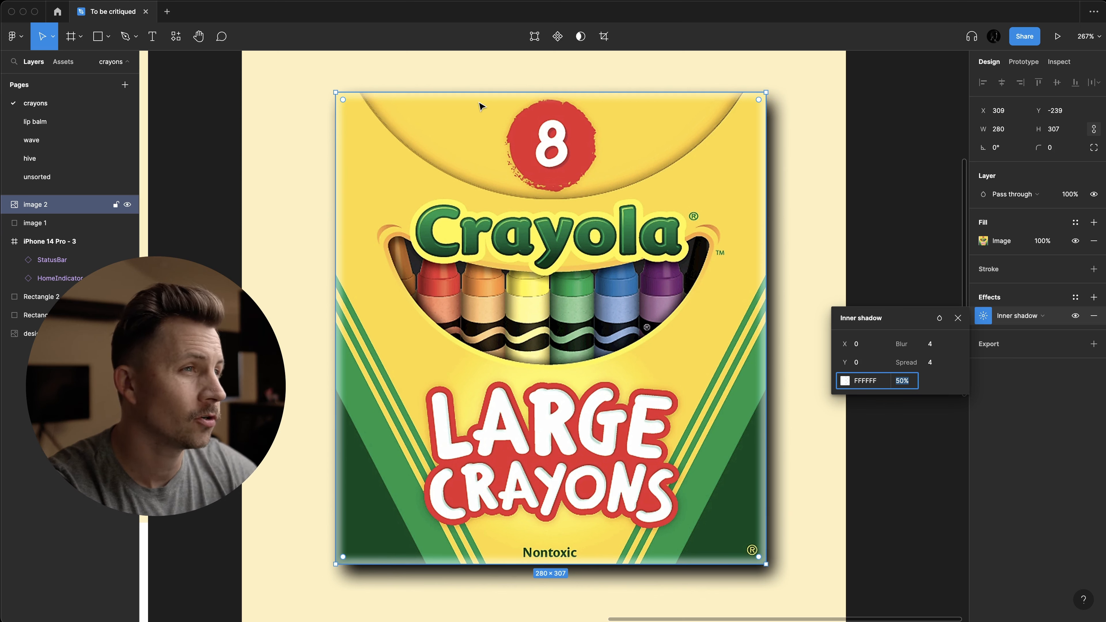
# - Compare higher and lower opacities for the inner shadow and settle on 60%
pyautogui.click(911, 380)
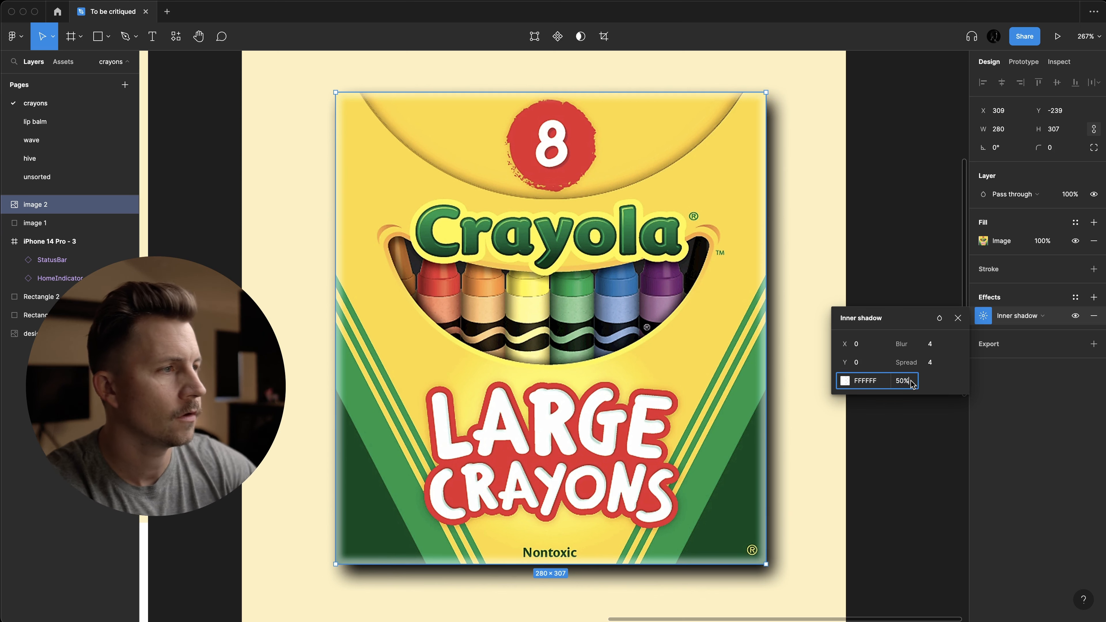
pyautogui.hotkey('shift', 'Up')
pyautogui.hotkey('shift', 'Up')
pyautogui.hotkey('shift', 'Down')
pyautogui.hotkey('shift', 'Down')
pyautogui.hotkey('shift', 'Up')
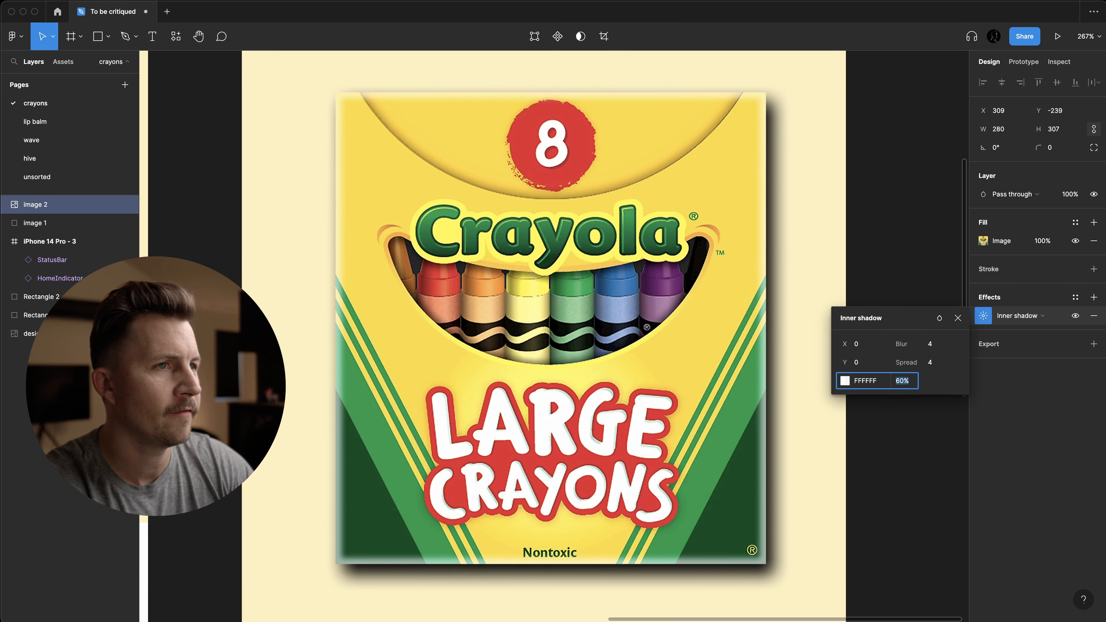
# - Try raising the inner shadow's Y offset to 5, and reduce it to 2
pyautogui.click(870, 367)
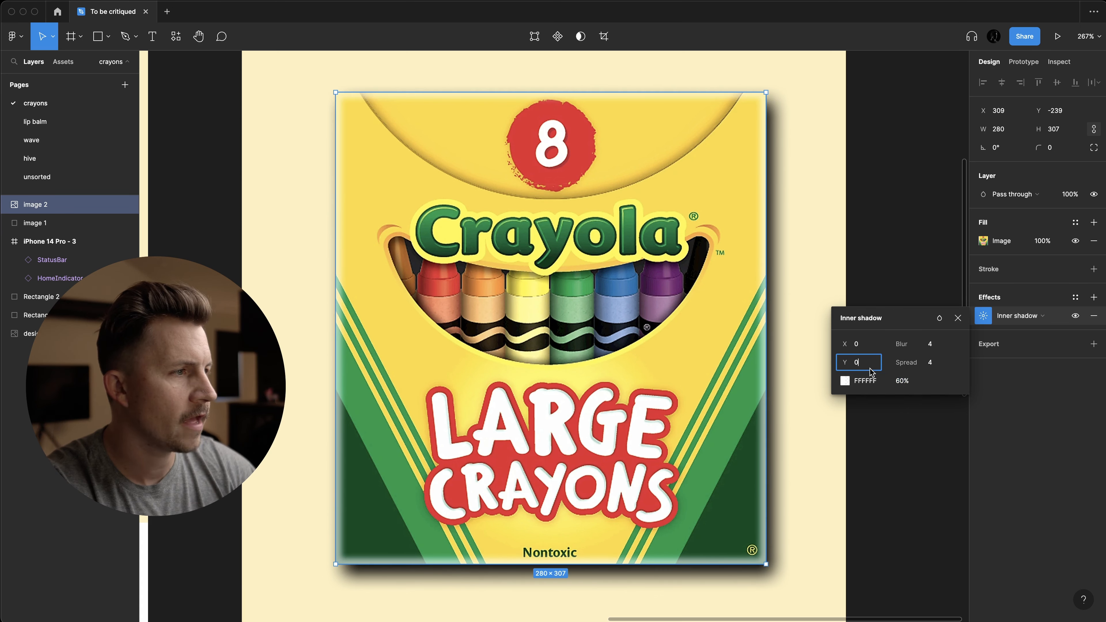
pyautogui.press('Up')
pyautogui.press('Up')
pyautogui.press('Up')
pyautogui.press('Up')
pyautogui.press('Up')
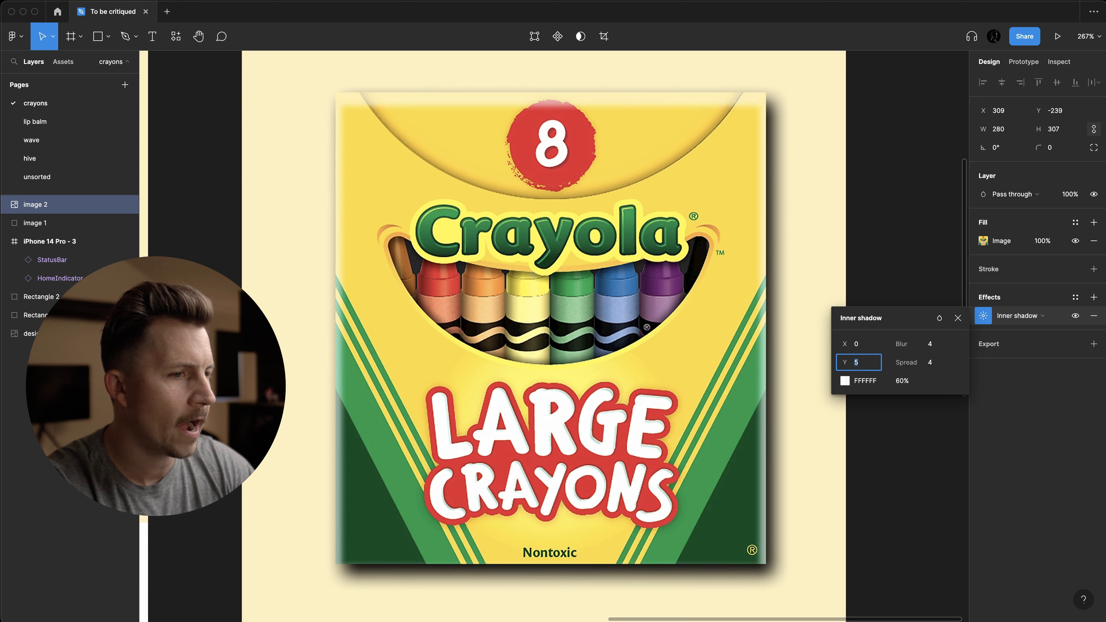
pyautogui.press('Down')
pyautogui.press('Down')
pyautogui.press('Down')
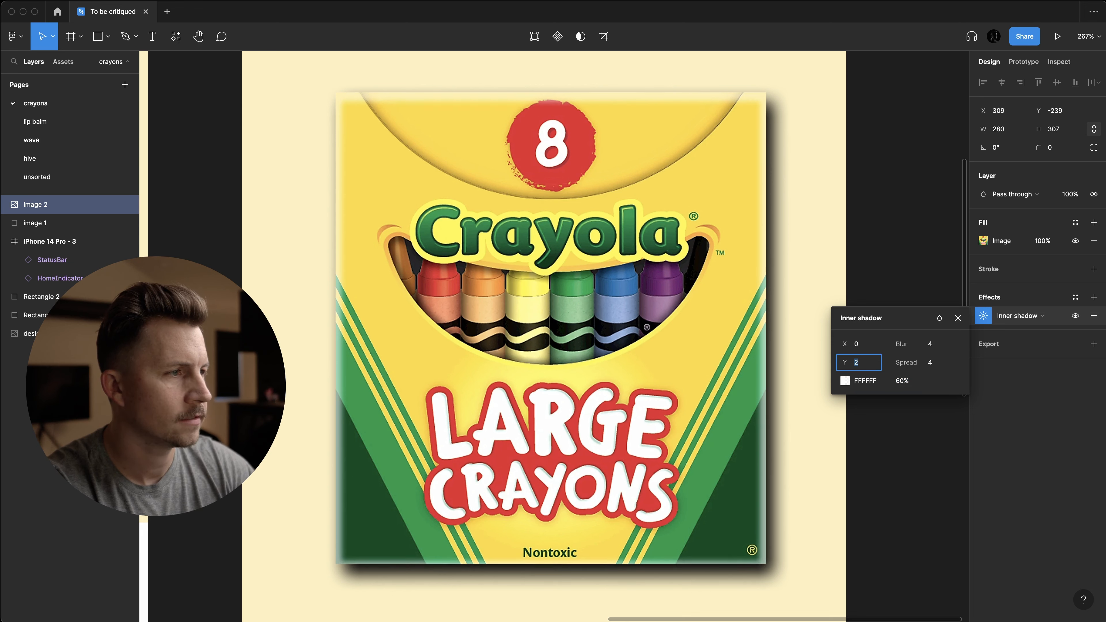
# - Lower the inner shadow's opacity to 50%
pyautogui.click(904, 381)
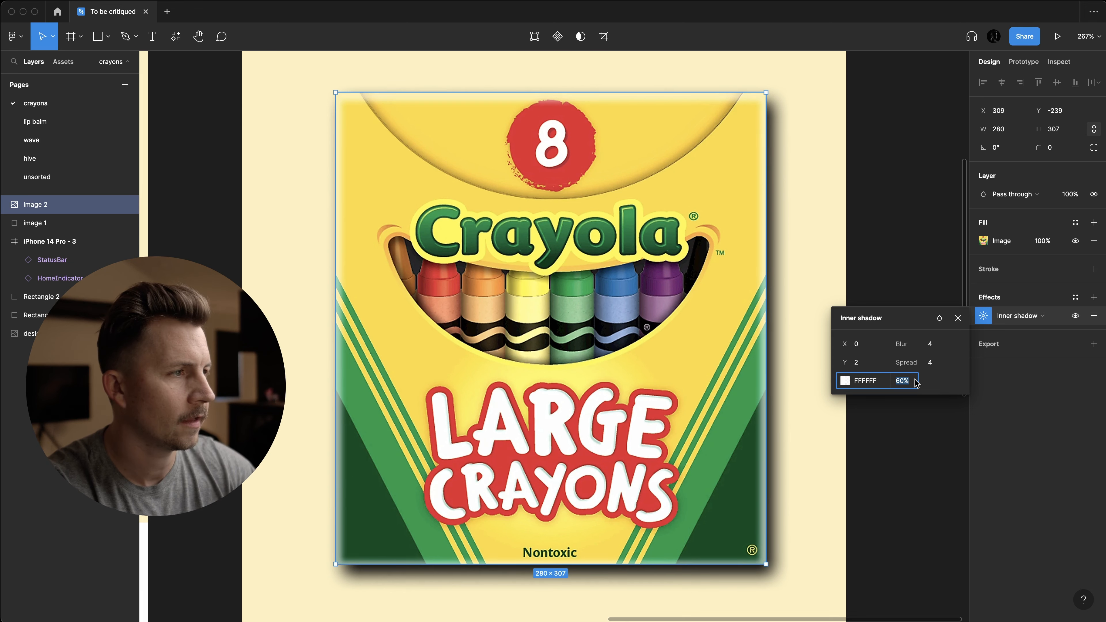
pyautogui.press('Down')
pyautogui.press('Down')
pyautogui.press('Down')
pyautogui.press('Down')
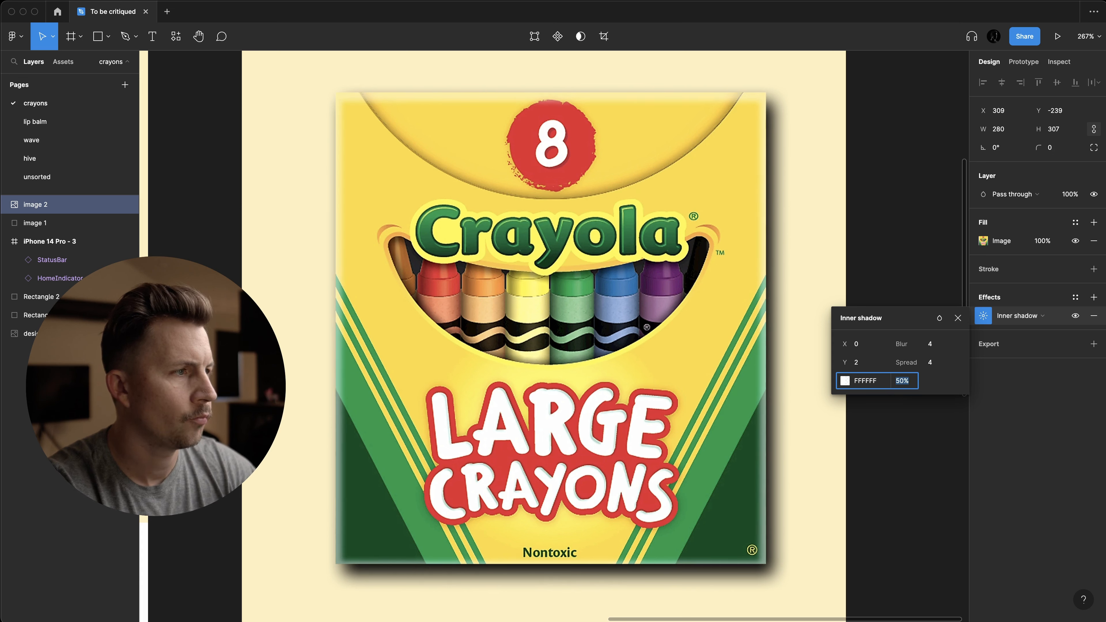
# - Set the inner shadow's Y offset to 0 and its opacity to 20%
pyautogui.moveTo(845, 362); pyautogui.dragTo(843, 362)
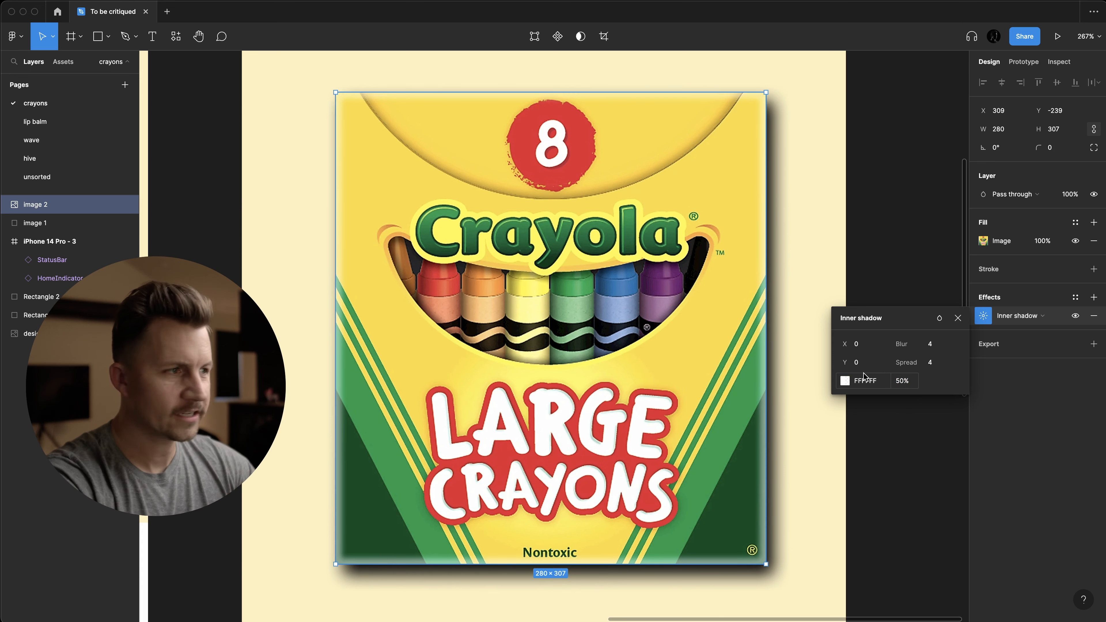
pyautogui.click(906, 380)
pyautogui.write('20')
pyautogui.press('Return')
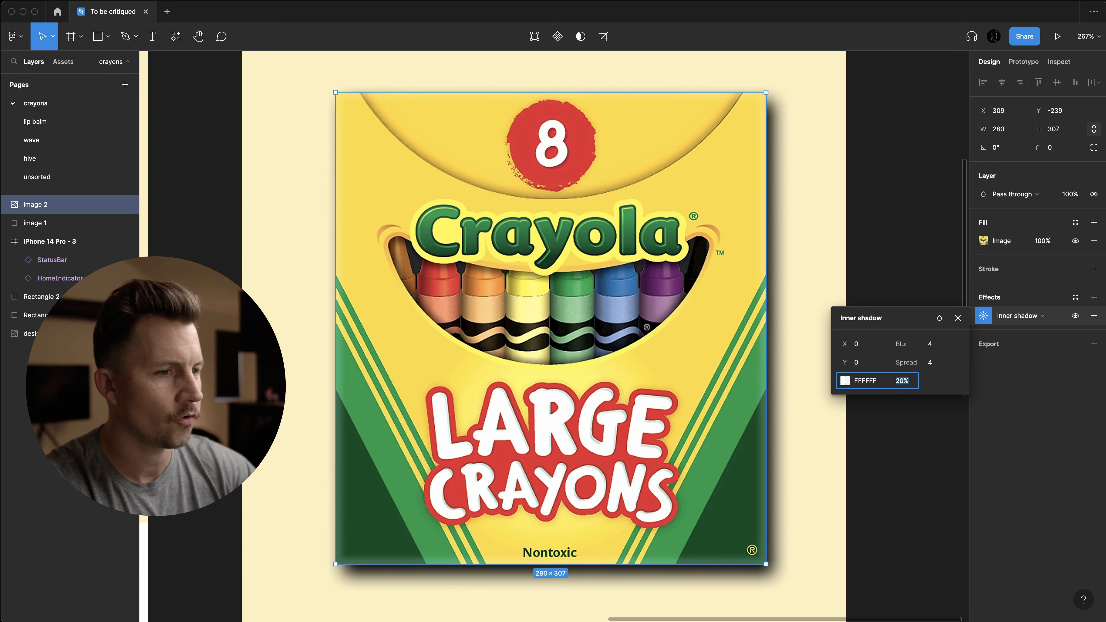
# - Add a second inner shadow effect to the crayon box image and set its color to white (FFFFFF)
pyautogui.press('Escape')
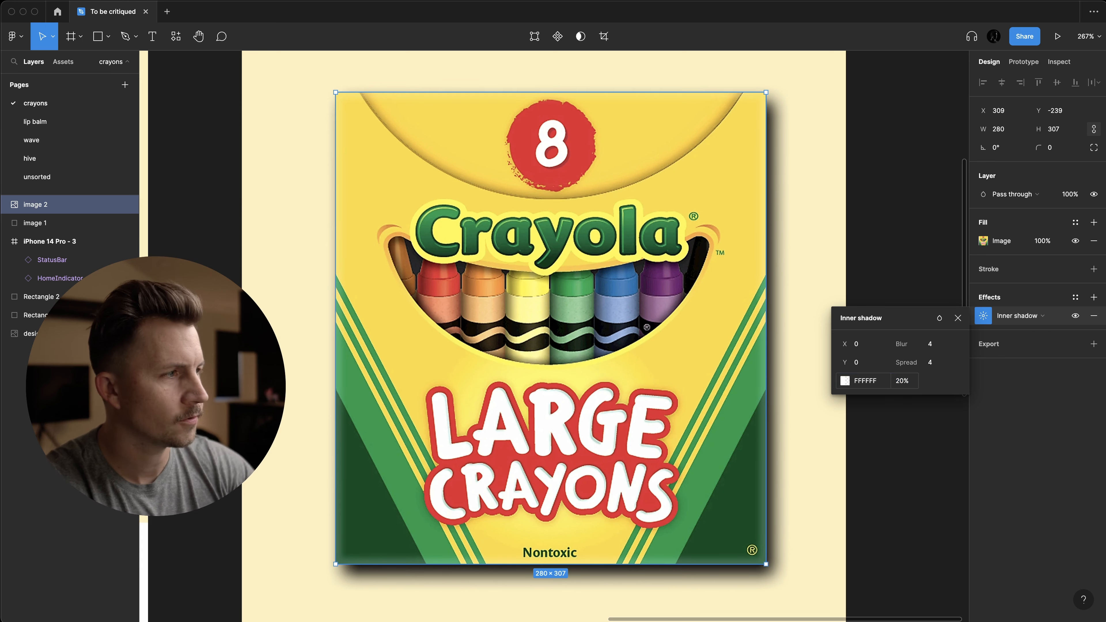
pyautogui.click(1069, 382)
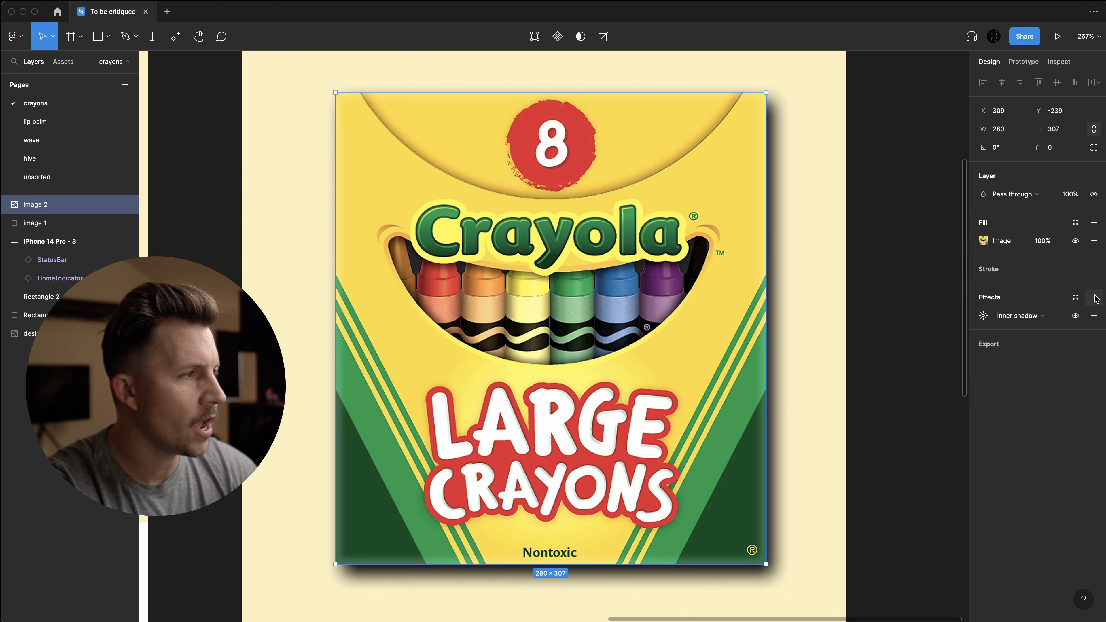
pyautogui.click(1094, 298)
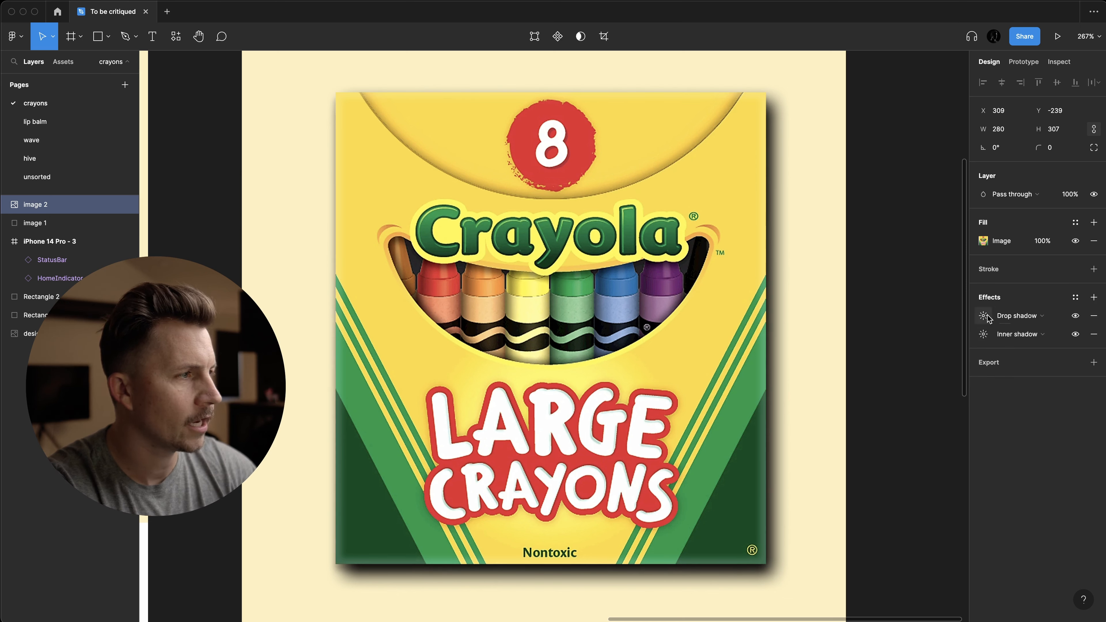
pyautogui.click(1016, 315)
pyautogui.click(1015, 333)
pyautogui.click(983, 315)
pyautogui.click(867, 381)
pyautogui.write('f')
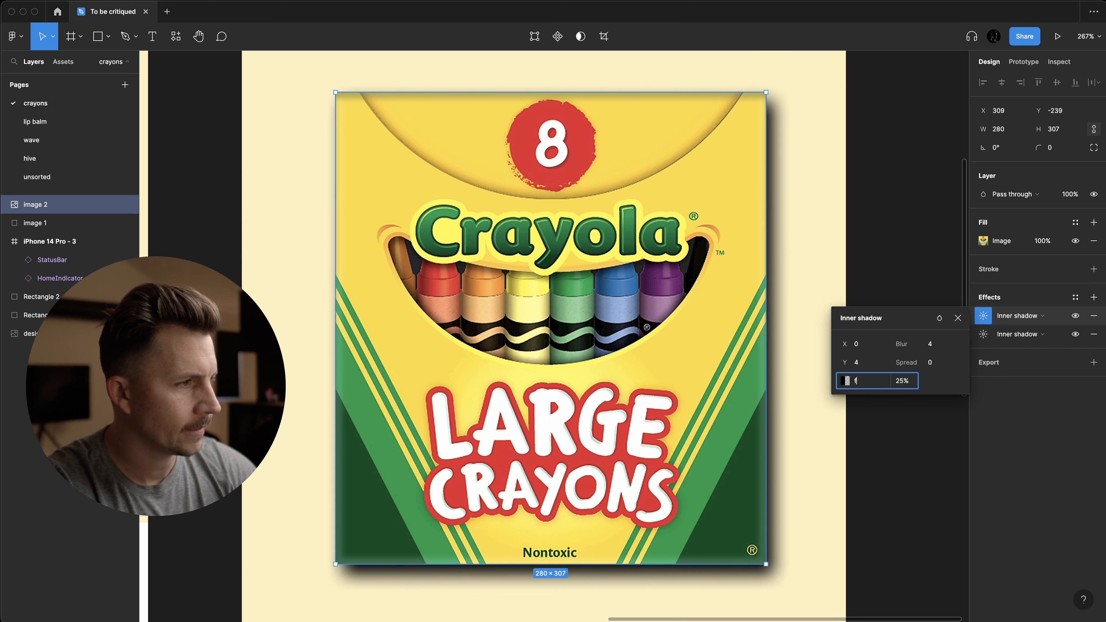
pyautogui.press('Return')
# - Try the new inner shadow with a Y offset of 34 and 100% opacity
pyautogui.click(874, 362)
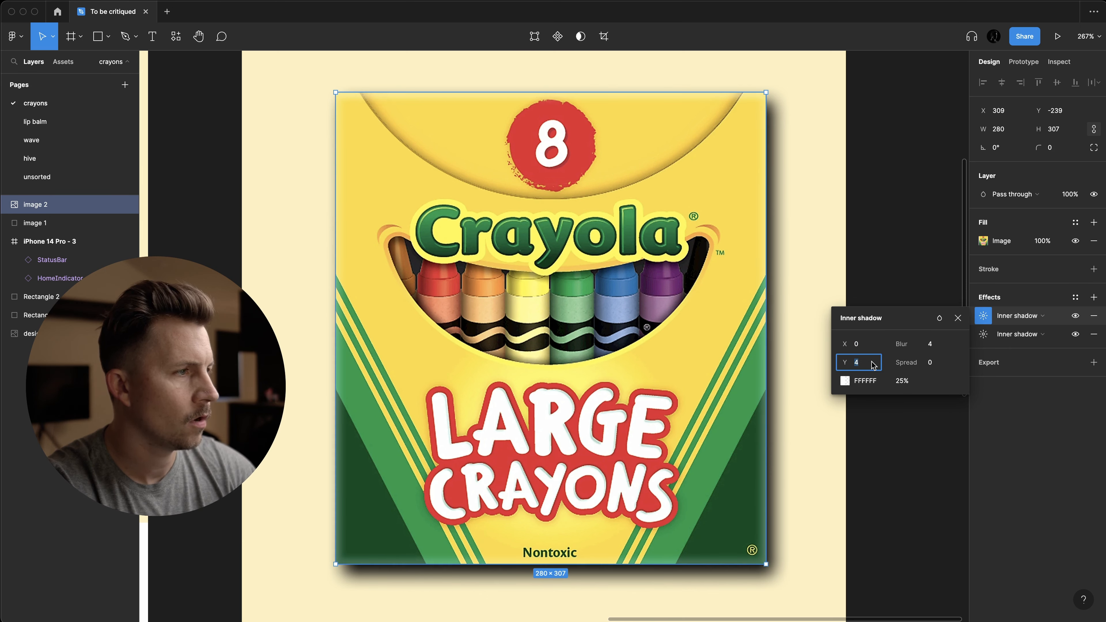
pyautogui.hotkey('shift', 'Up')
pyautogui.hotkey('shift', 'Up')
pyautogui.hotkey('shift', 'Up')
pyautogui.hotkey('shift', 'Up')
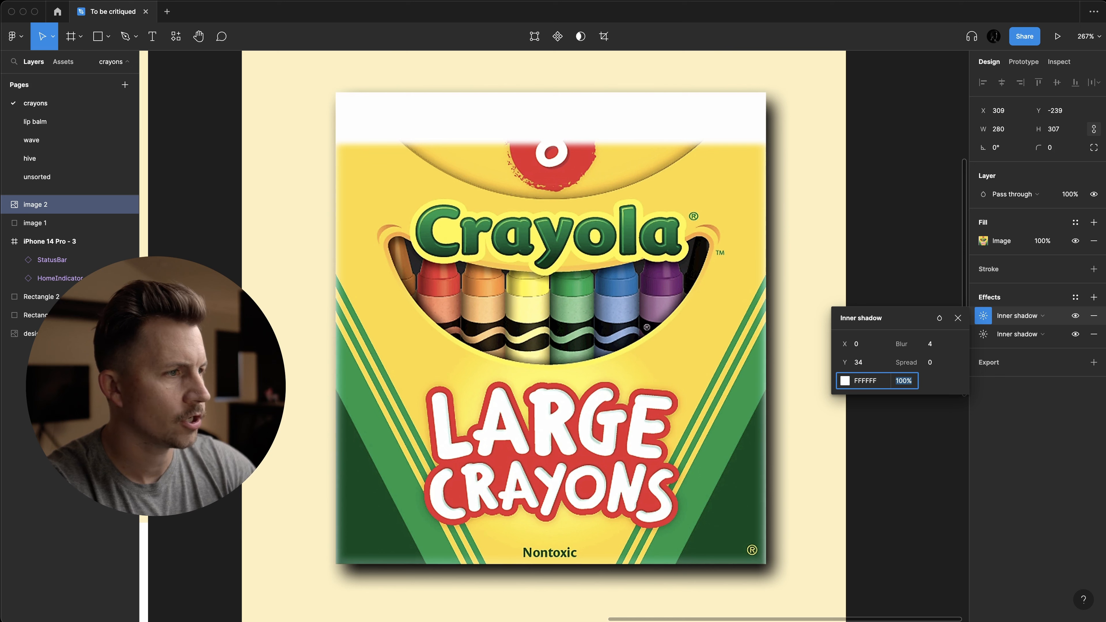
# - Set the new inner shadow's Y offset to 4, its blur to 8 and its opacity to 30%
pyautogui.click(937, 344)
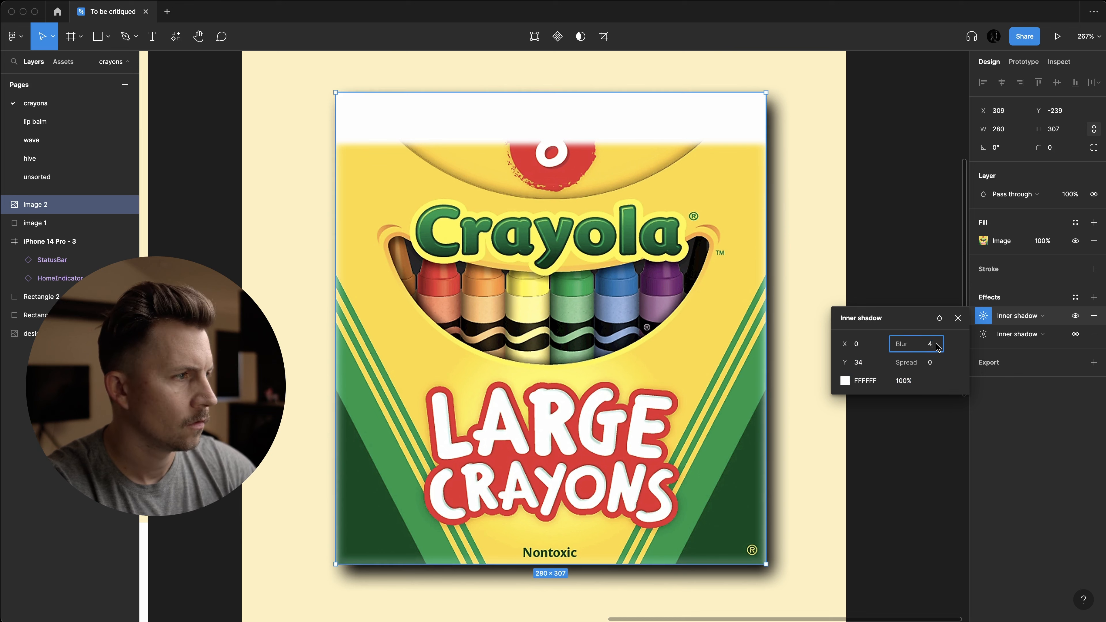
pyautogui.click(874, 365)
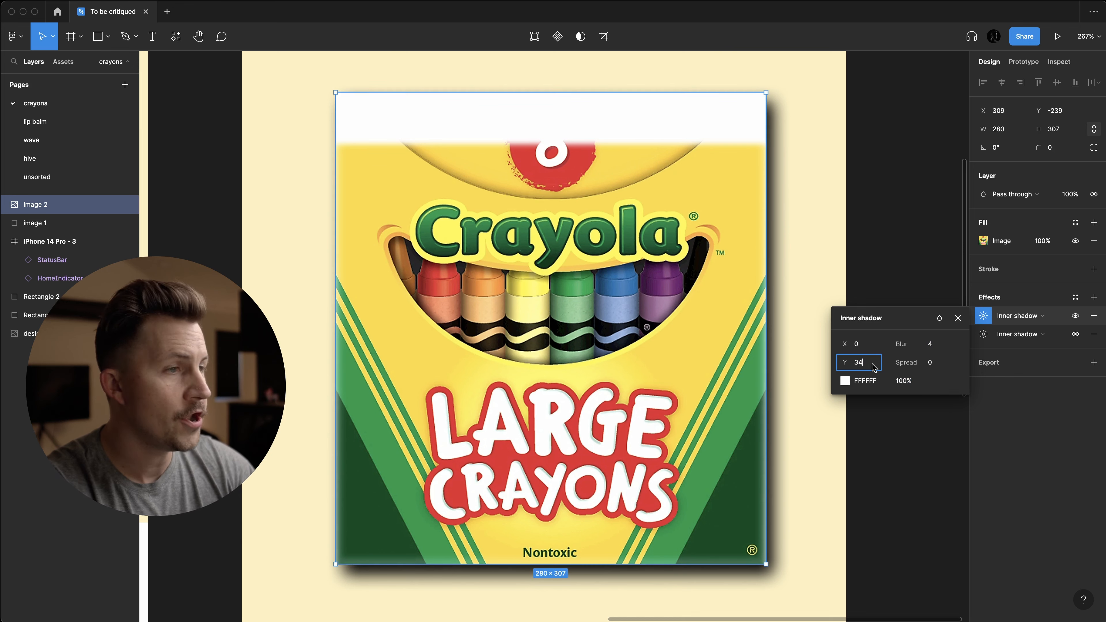
pyautogui.write('4')
pyautogui.press('Tab')
pyautogui.write('7')
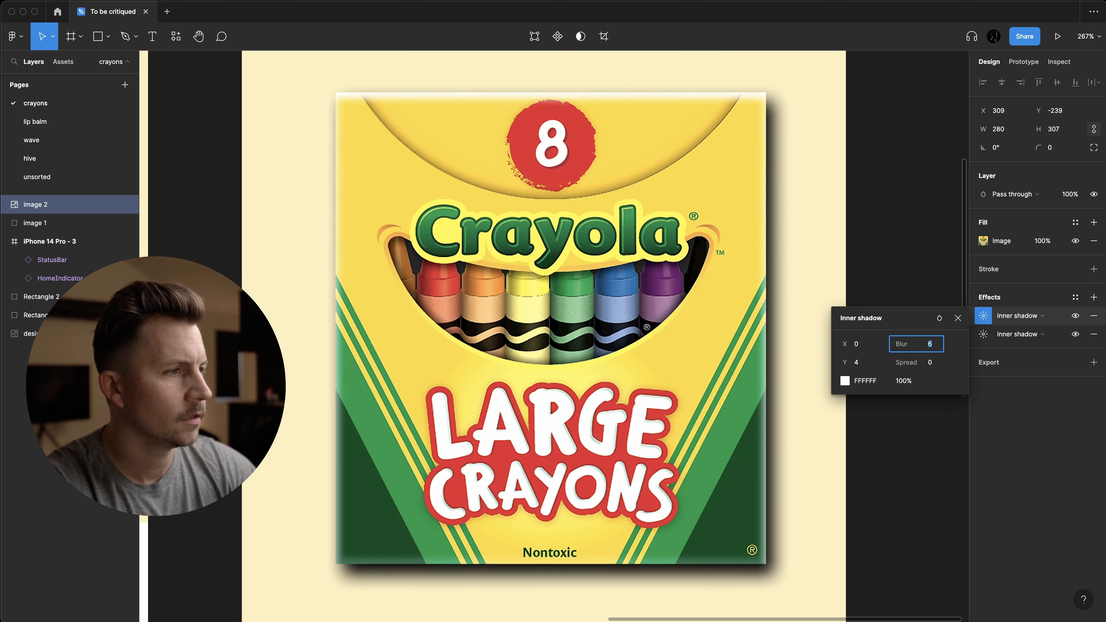
pyautogui.write('8')
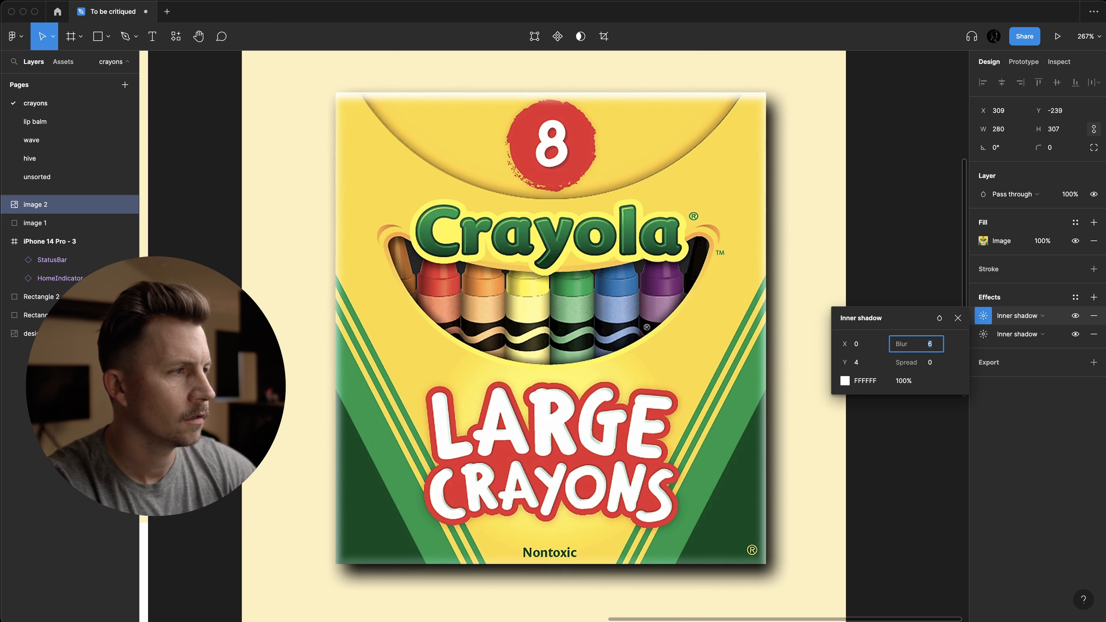
pyautogui.click(906, 382)
pyautogui.write('40')
pyautogui.press('Return')
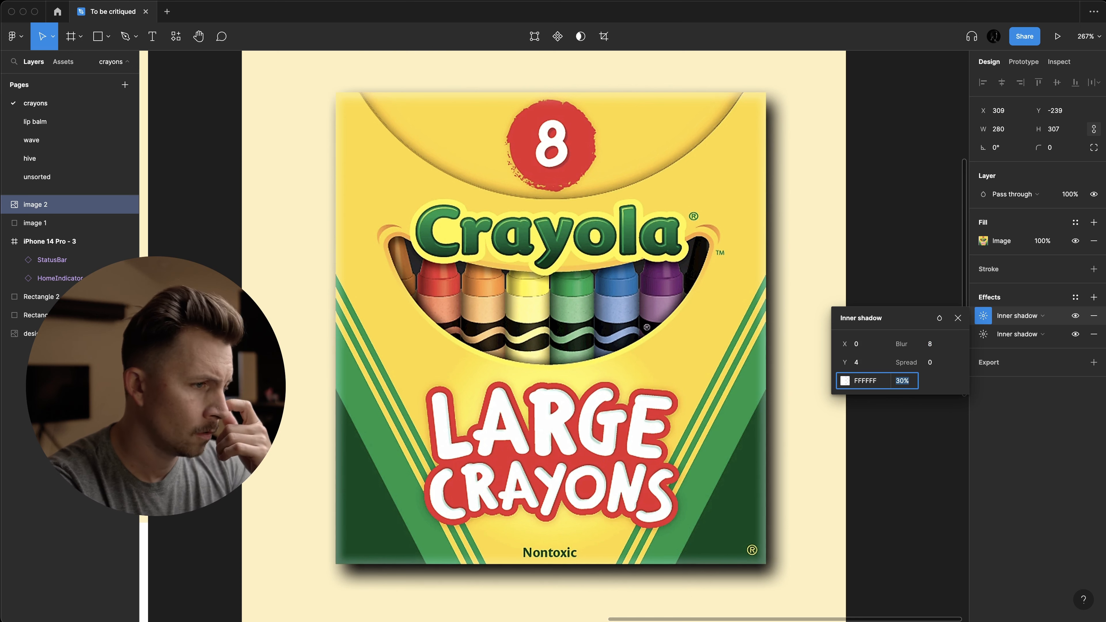
# - Lower the opacity of the original inner shadow, the one with spread 4, to 10%
pyautogui.click(980, 338)
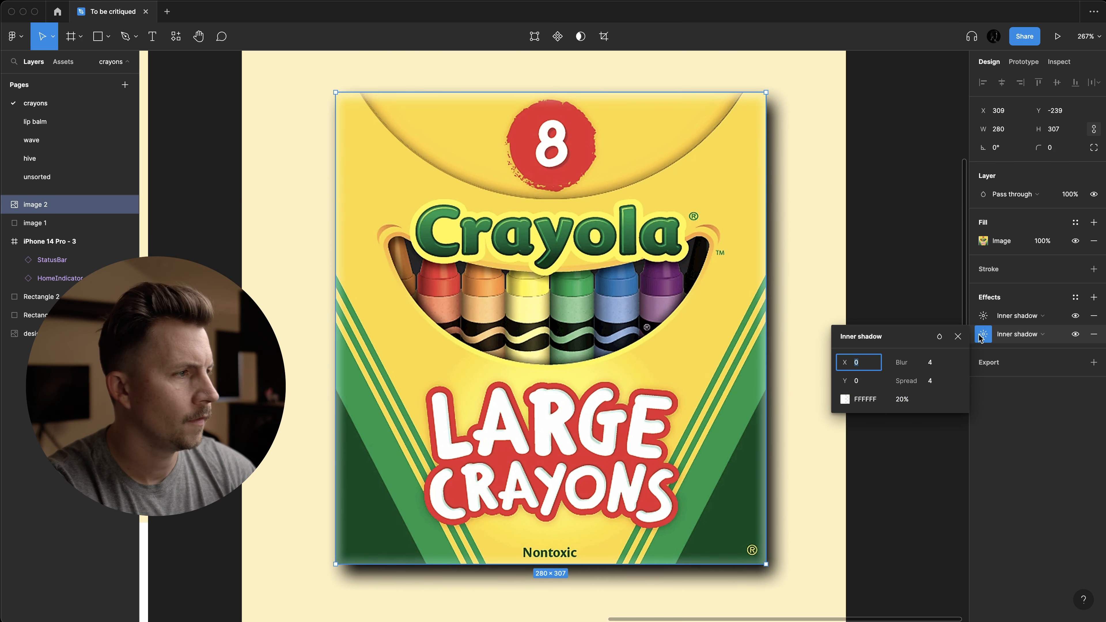
pyautogui.click(905, 400)
pyautogui.write('10')
pyautogui.press('Return')
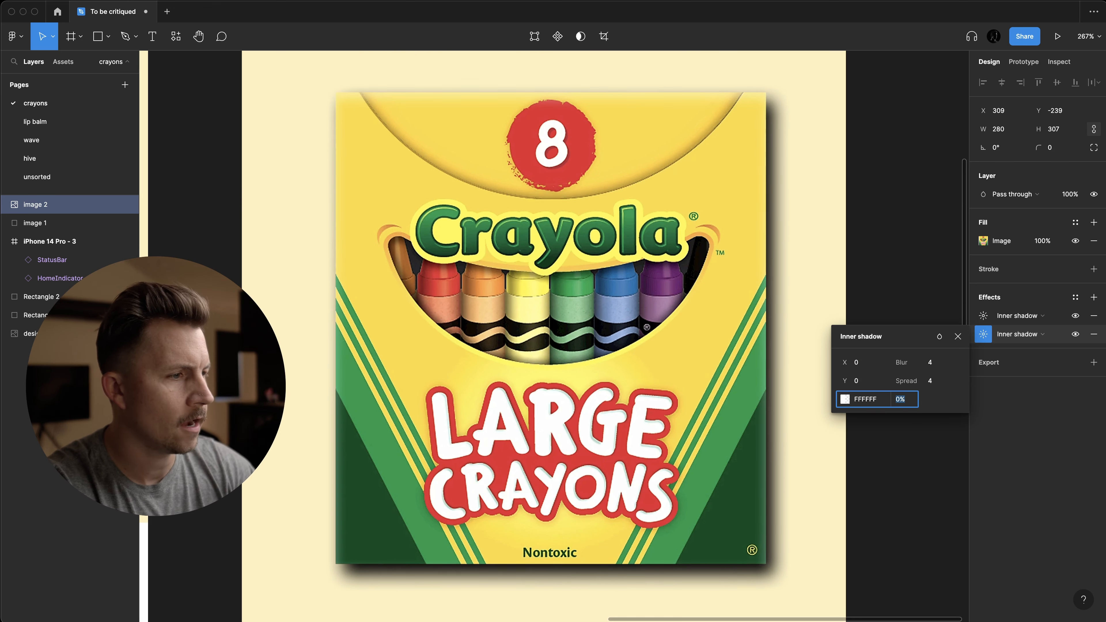
pyautogui.press('Escape')
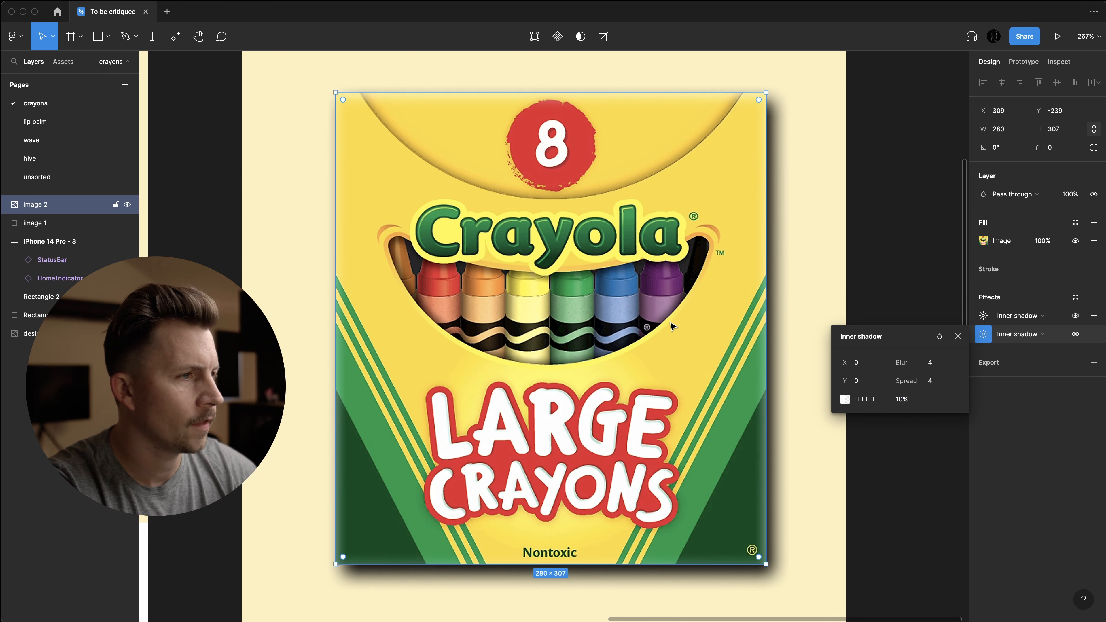
# - Compare corner radii of 3 and 0 on the crayon box image and settle on 2
pyautogui.click(1058, 145)
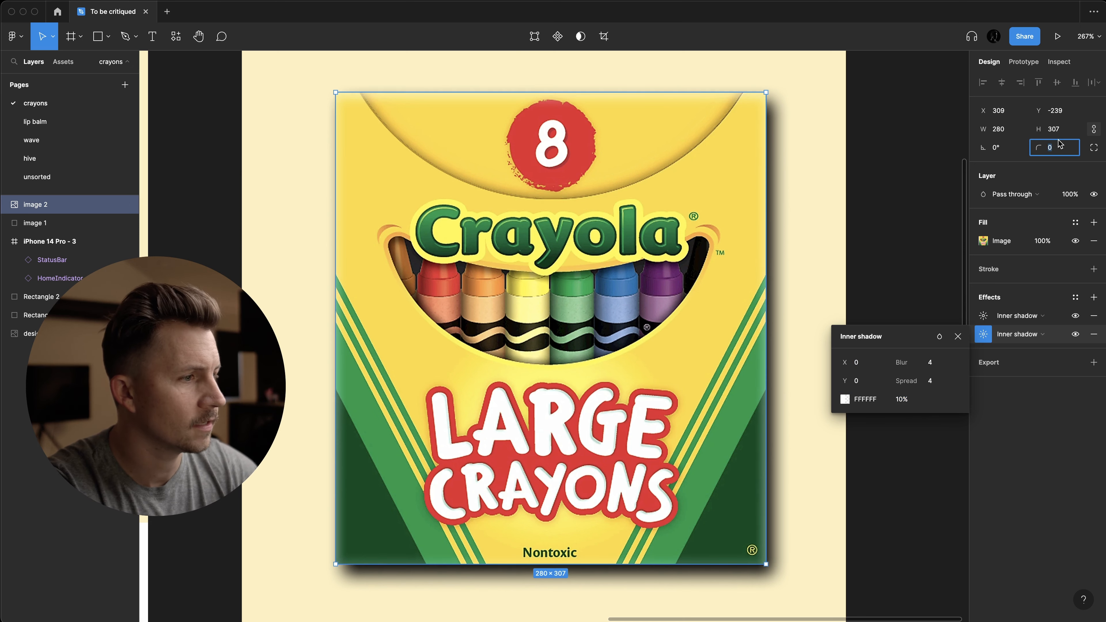
pyautogui.write('3')
pyautogui.press('Return')
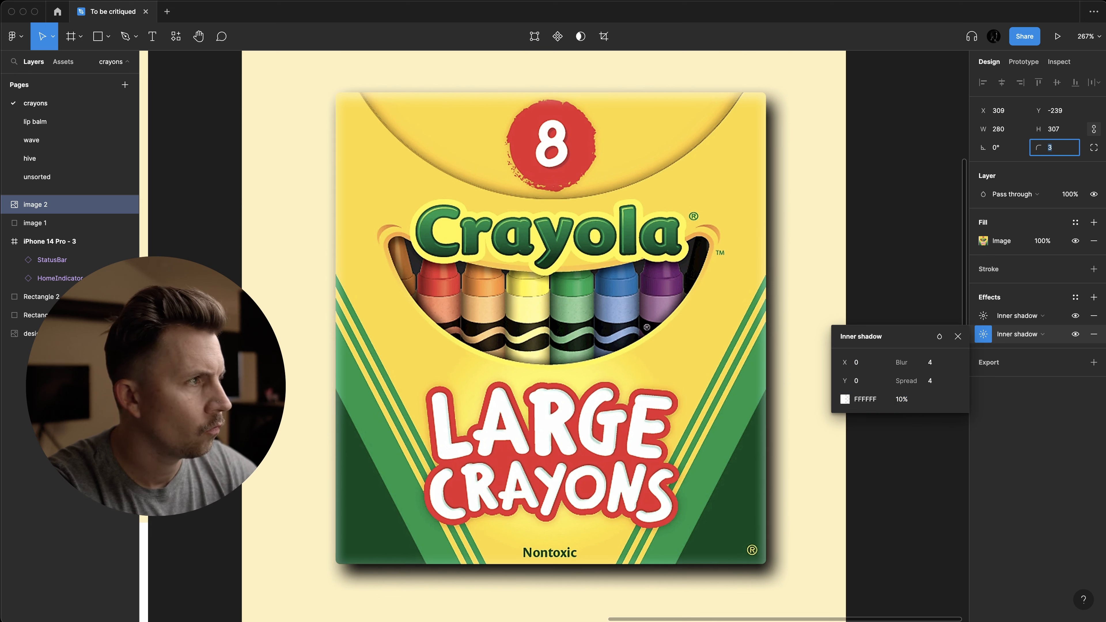
pyautogui.write('2')
pyautogui.press('Return')
pyautogui.write('0')
pyautogui.press('Return')
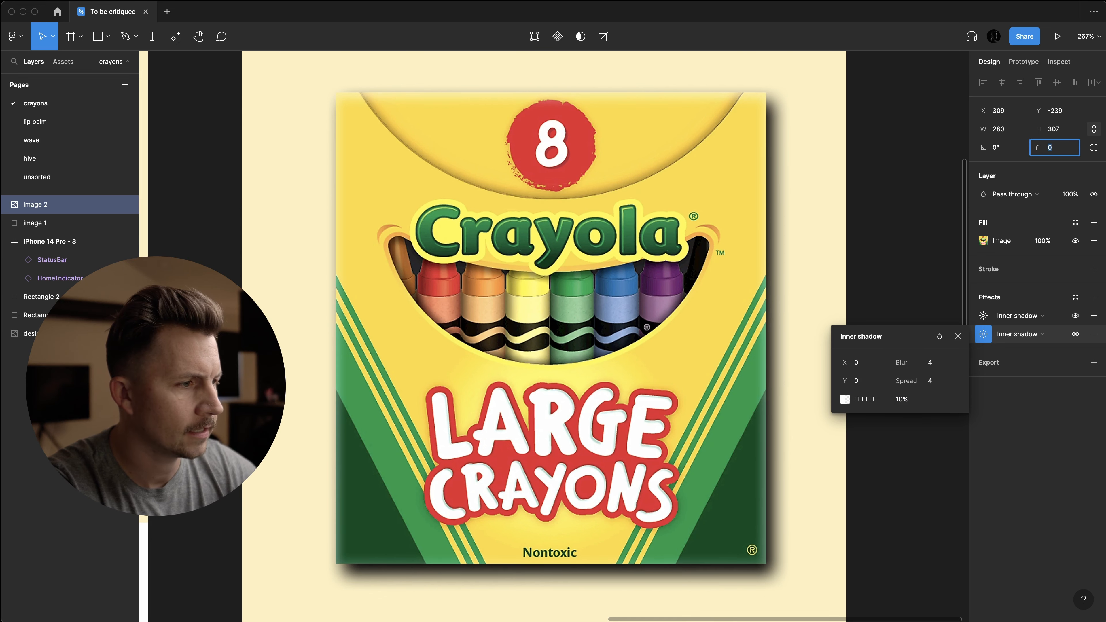
pyautogui.write('9')
pyautogui.press('Return')
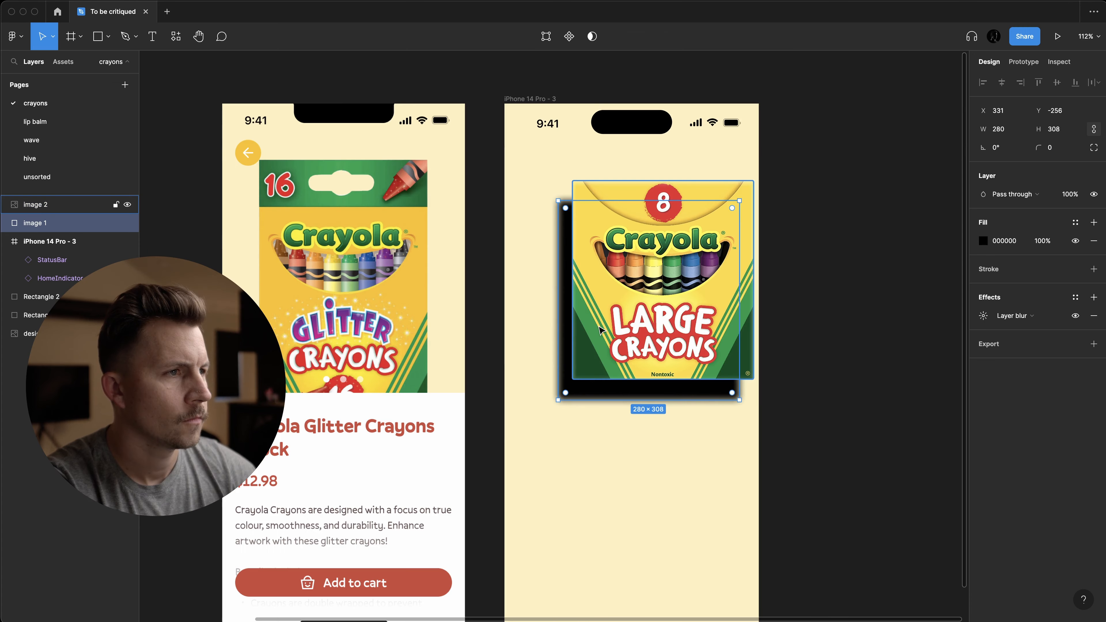
# - Align the crayon box image and its blurred black rectangle on their centers, and move both to X 305 in the empty phone frame
pyautogui.keyDown('shift'); pyautogui.click(599, 327); pyautogui.keyUp('shift')
pyautogui.hotkey('alt', 'h')
pyautogui.hotkey('alt', 'v')
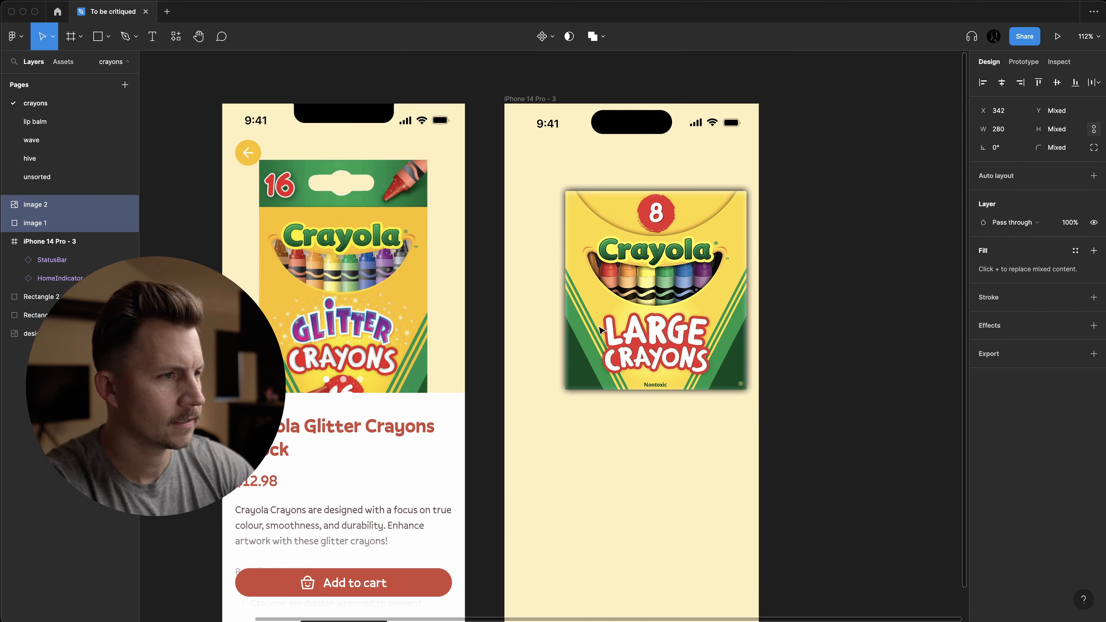
pyautogui.moveTo(848, 323); pyautogui.dragTo(628, 383)
pyautogui.click(804, 318)
pyautogui.moveTo(789, 286); pyautogui.dragTo(625, 361)
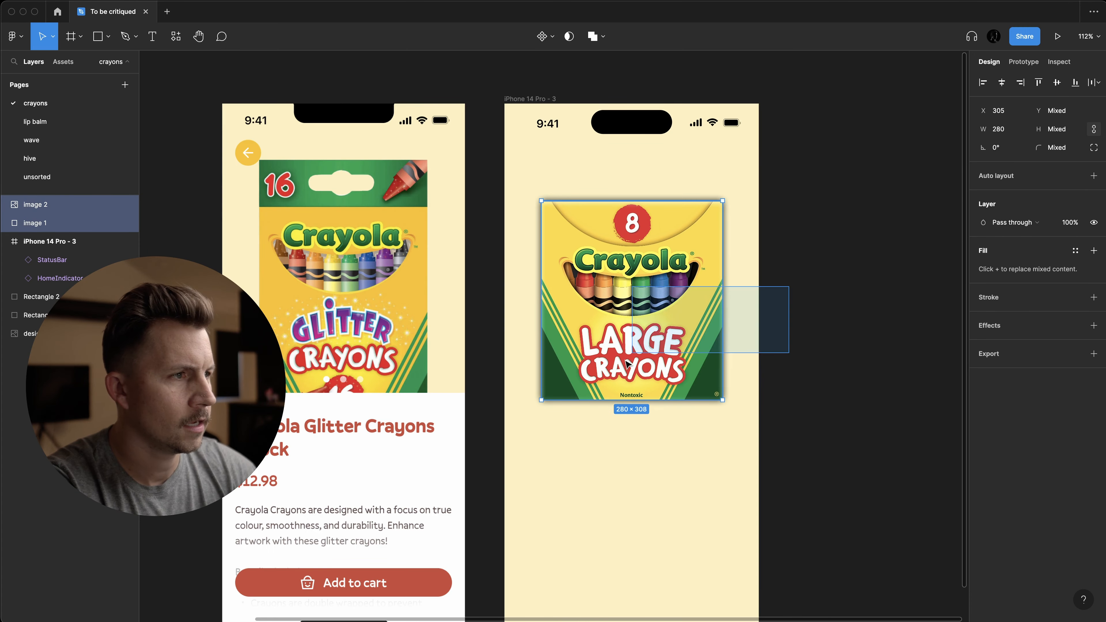
pyautogui.click(916, 238)
pyautogui.moveTo(854, 208); pyautogui.dragTo(593, 356)
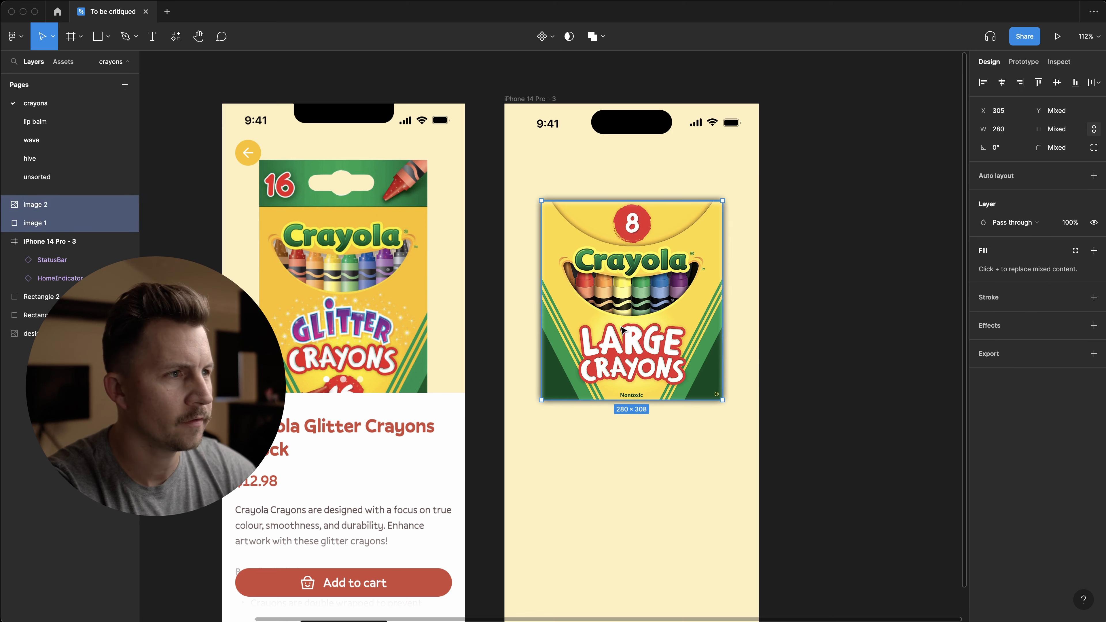
pyautogui.click(640, 305)
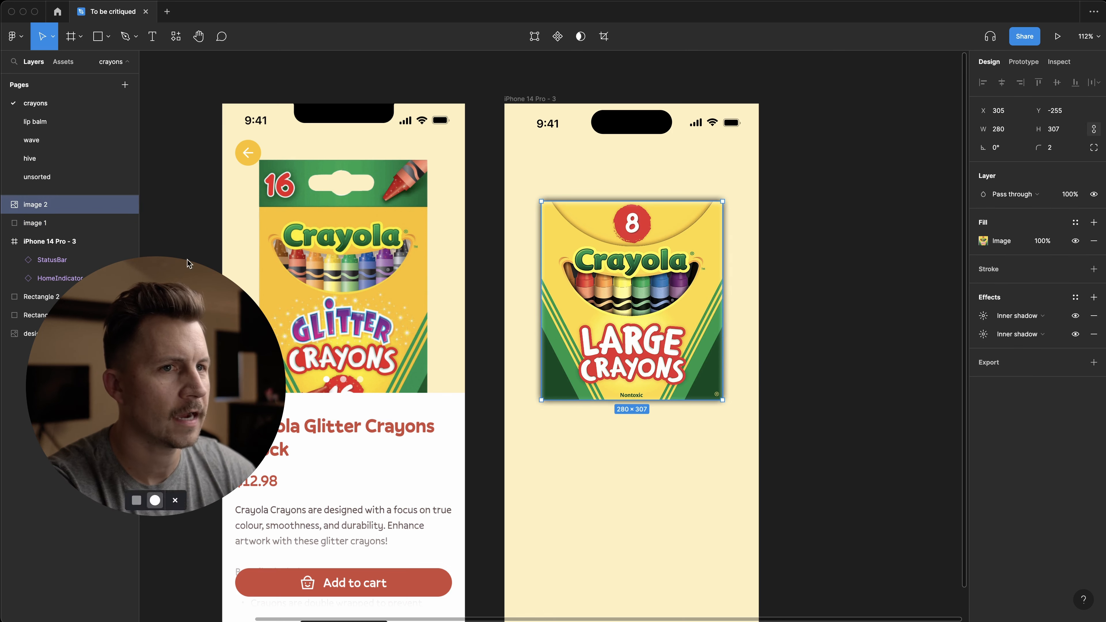
pyautogui.click(178, 240)
pyautogui.press('super+z')
pyautogui.press('super+z')
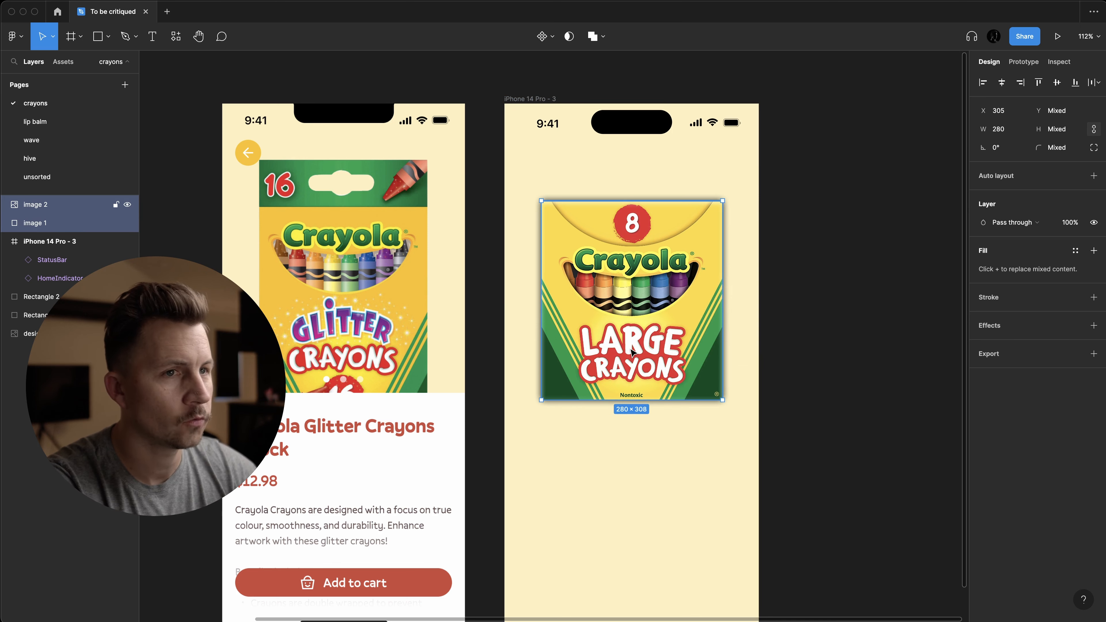
# - Rename the blurred black rectangle layer as shadow and the crayon image layer as box
pyautogui.keyDown('shift'); pyautogui.click(633, 352); pyautogui.keyUp('shift')
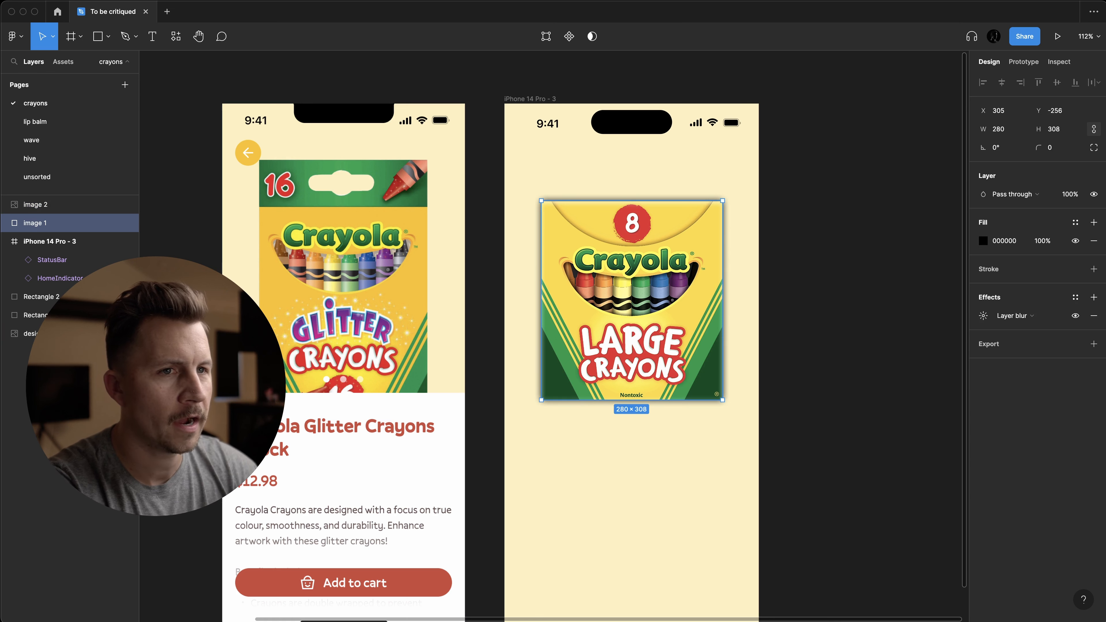
pyautogui.doubleClick(47, 224)
pyautogui.write('shadow')
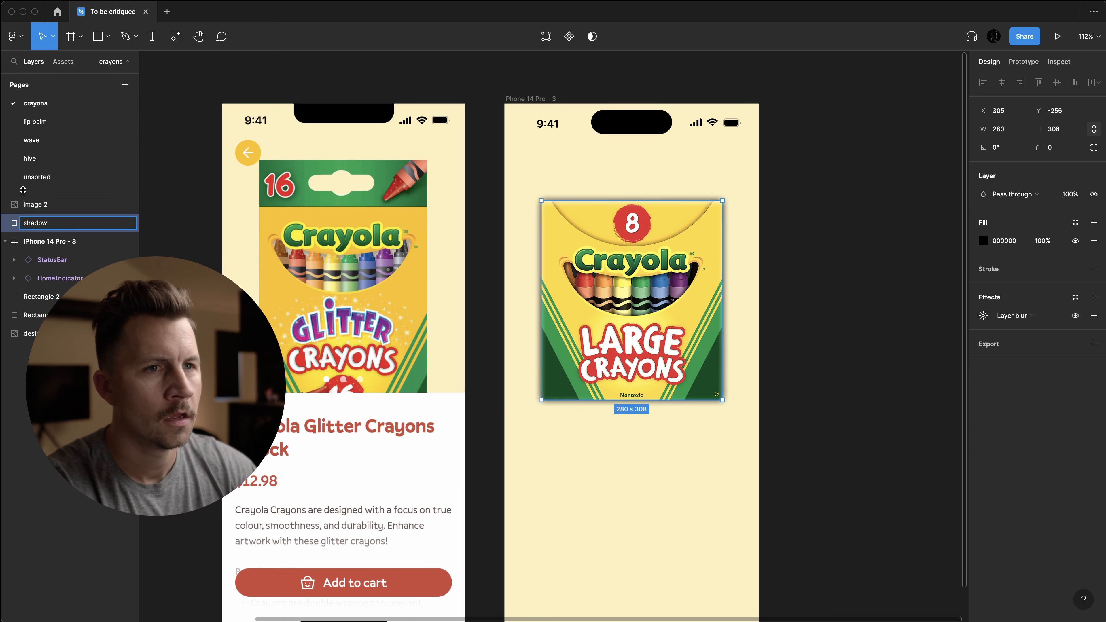
pyautogui.click(35, 203)
pyautogui.doubleClick(35, 203)
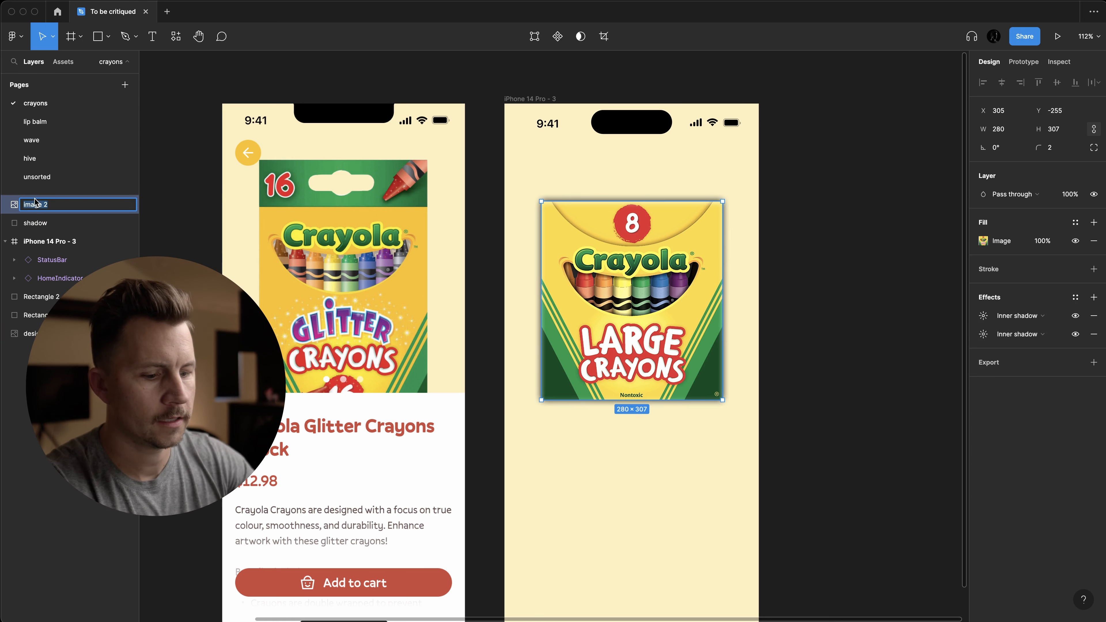
pyautogui.write('box')
pyautogui.press('Return')
# - Move the shadow layer down by 10 to Y -246 and set its layer blur to 42
pyautogui.press('Tab')
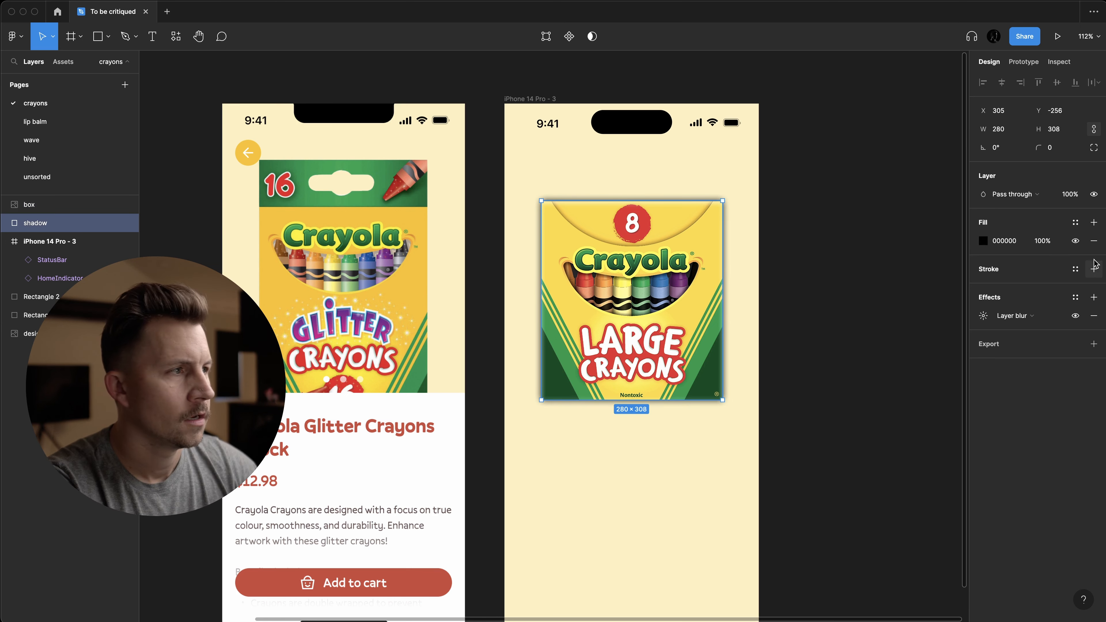
pyautogui.hotkey('shift', 'Down')
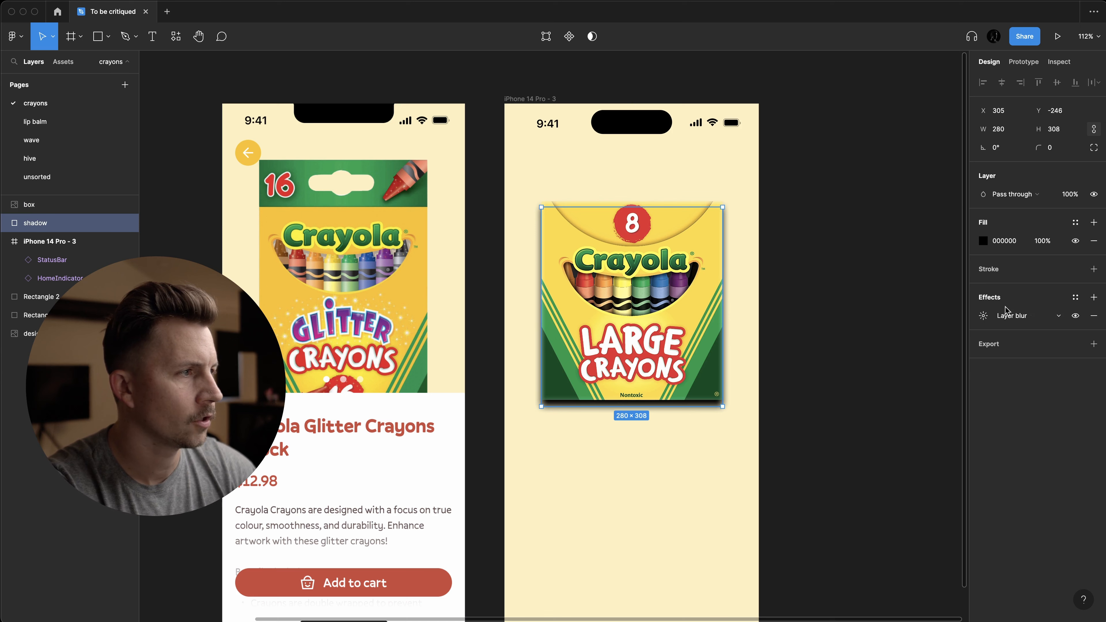
pyautogui.click(983, 316)
pyautogui.hotkey('shift', 'Up')
pyautogui.hotkey('shift', 'Up')
pyautogui.hotkey('shift', 'Up')
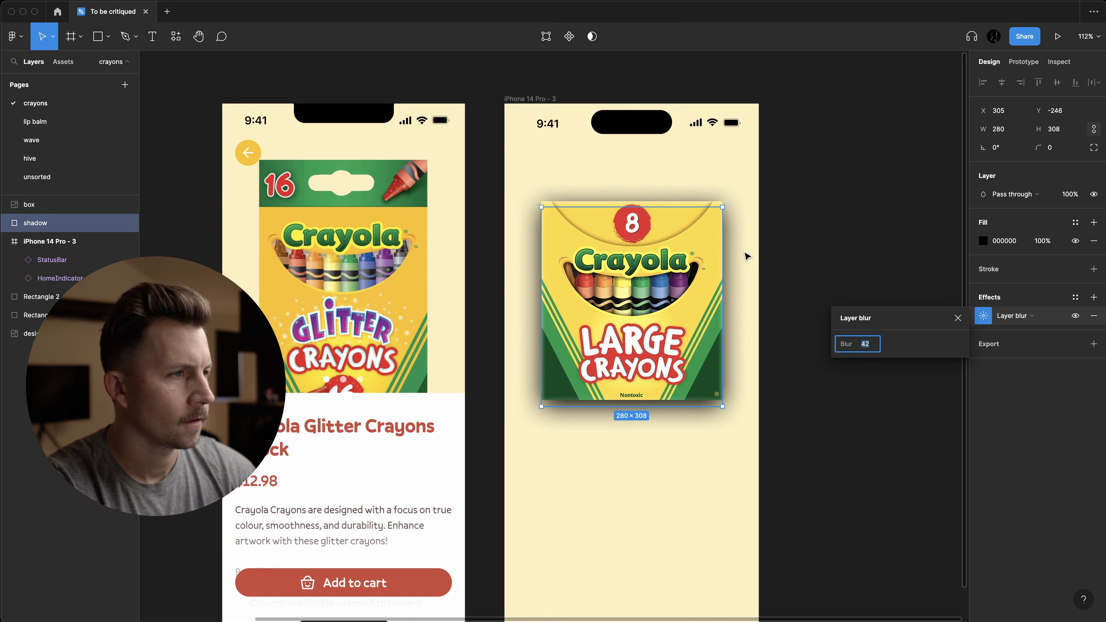
pyautogui.press('Return')
pyautogui.click(851, 187)
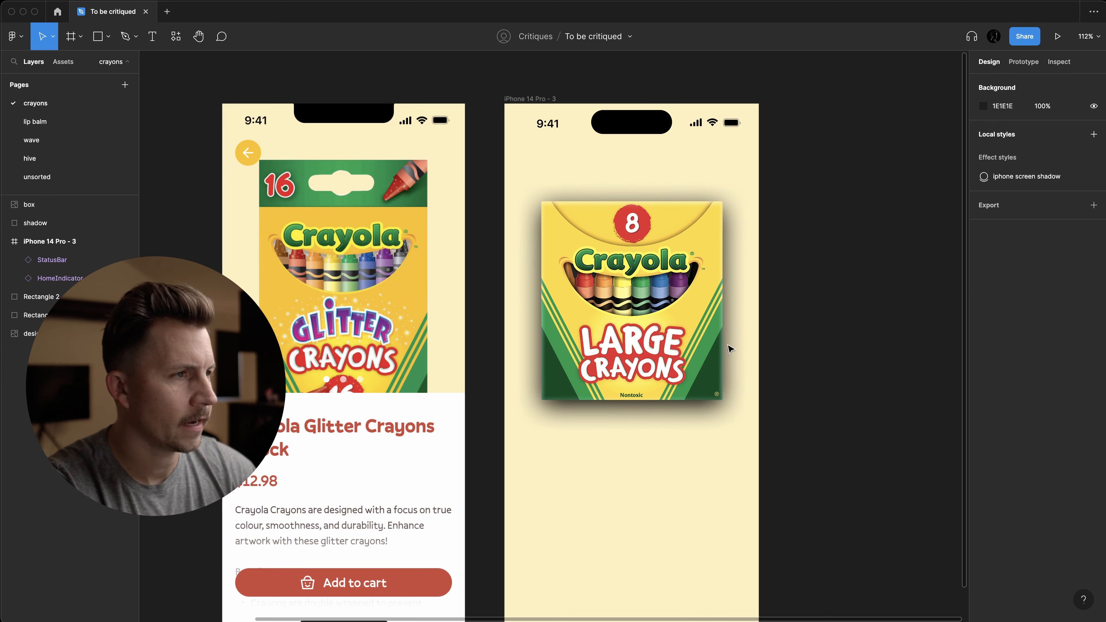
# - Taper the shadow shape by moving its upper corner points inward to X 575 and X 315, and shorten its height to 296
pyautogui.click(659, 411)
pyautogui.click(662, 405)
pyautogui.doubleClick(661, 404)
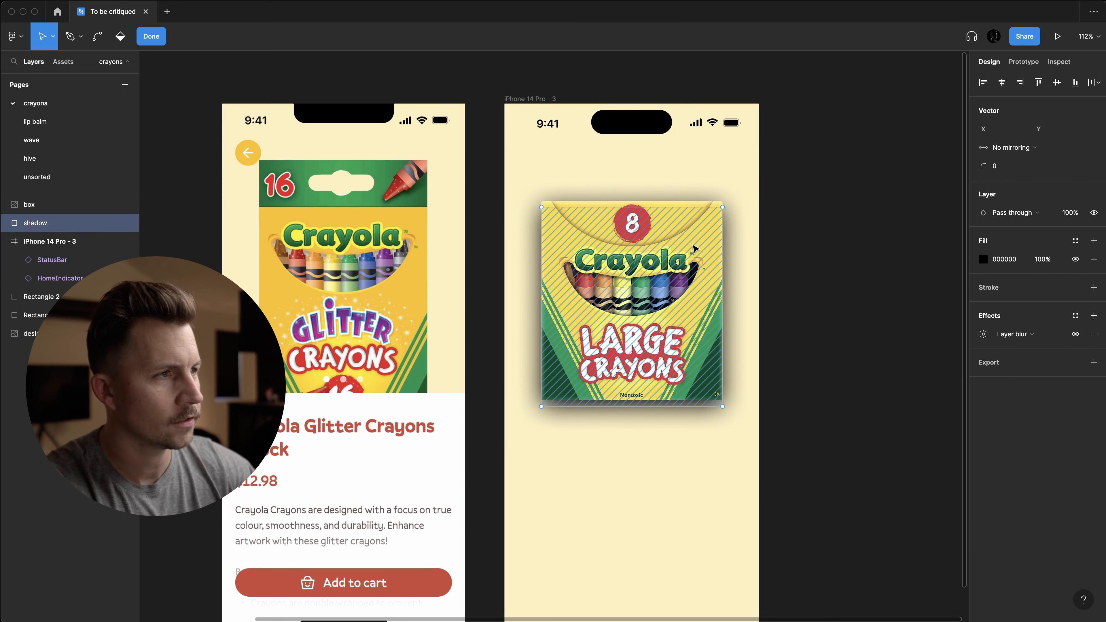
pyautogui.moveTo(783, 156); pyautogui.dragTo(682, 281)
pyautogui.hotkey('shift', 'Left')
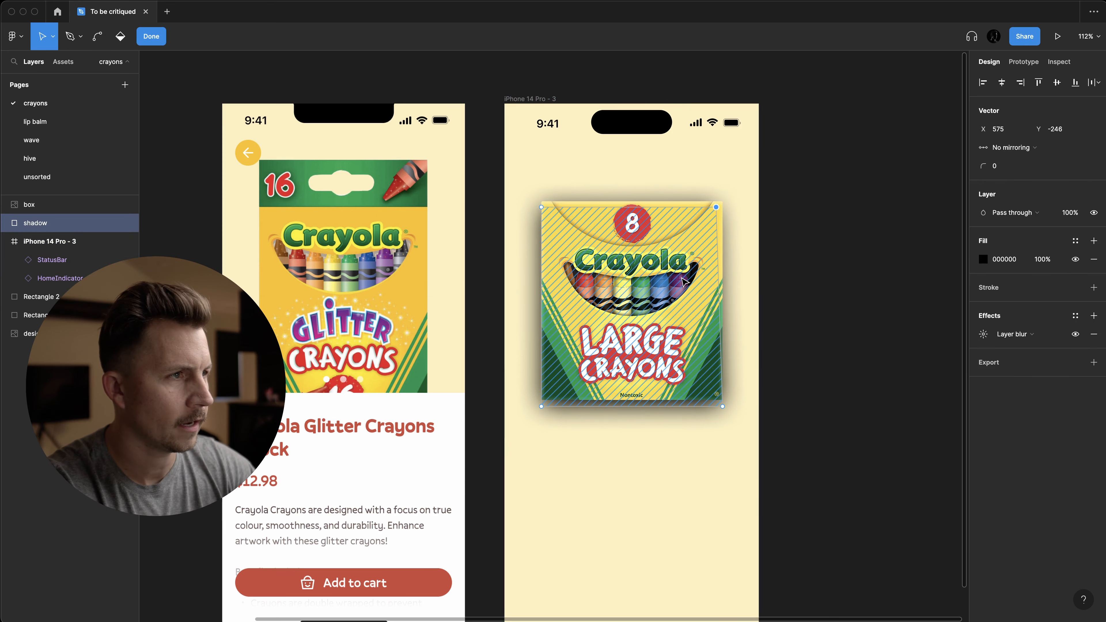
pyautogui.moveTo(510, 179); pyautogui.dragTo(542, 196)
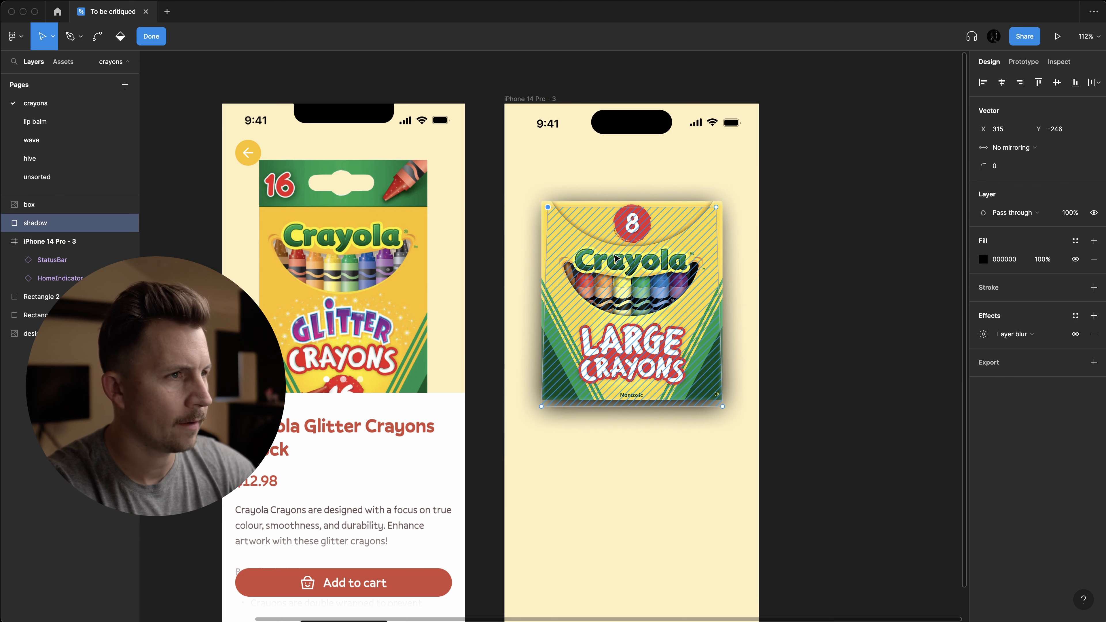
pyautogui.press('Escape')
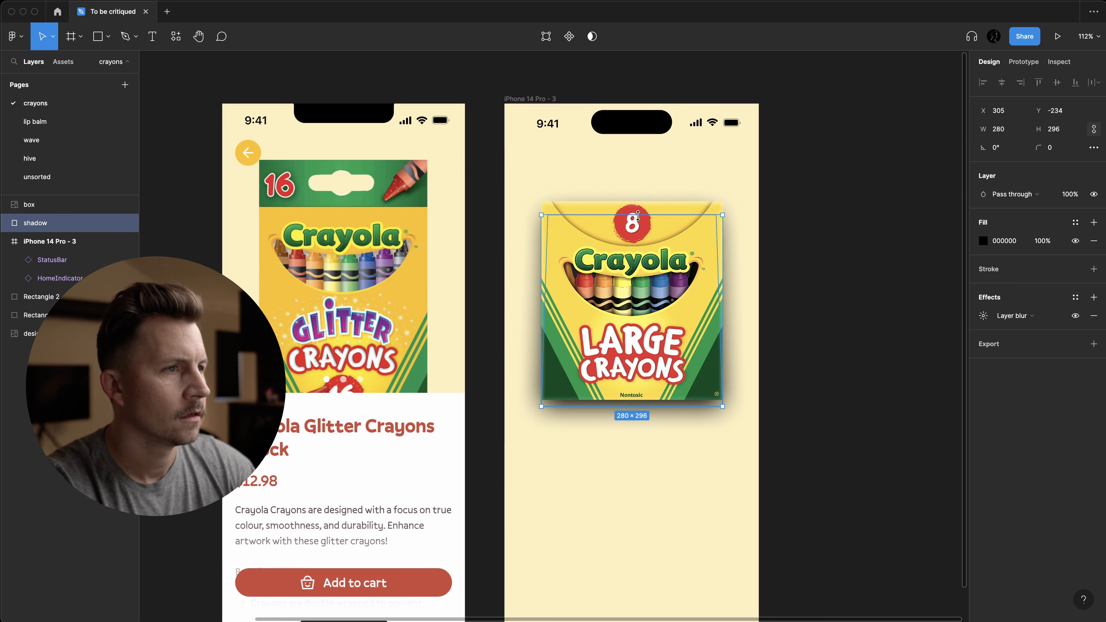
pyautogui.press('Return')
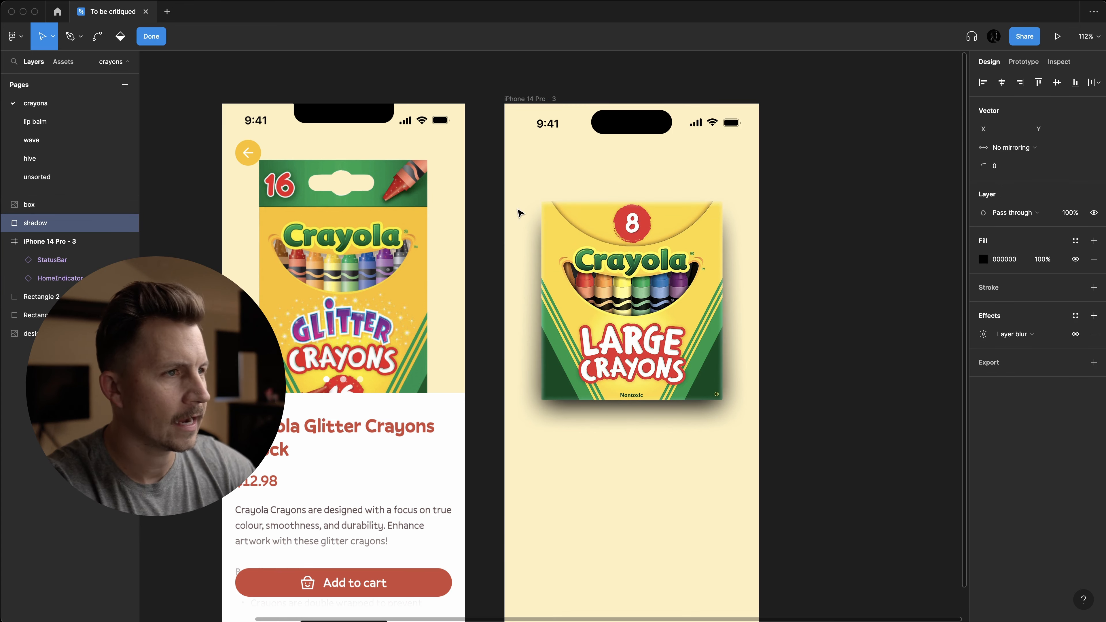
# - Recolour the shadow with the dark green sampled from the box's lower corner, darkened to 012110
pyautogui.click(878, 263)
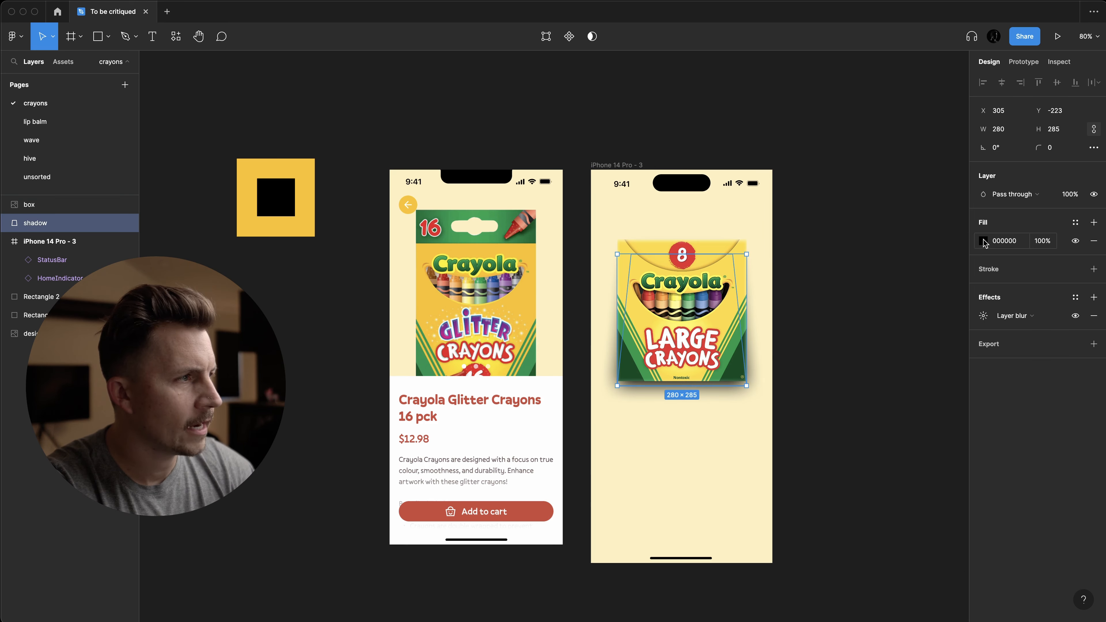
pyautogui.click(983, 241)
pyautogui.press('i')
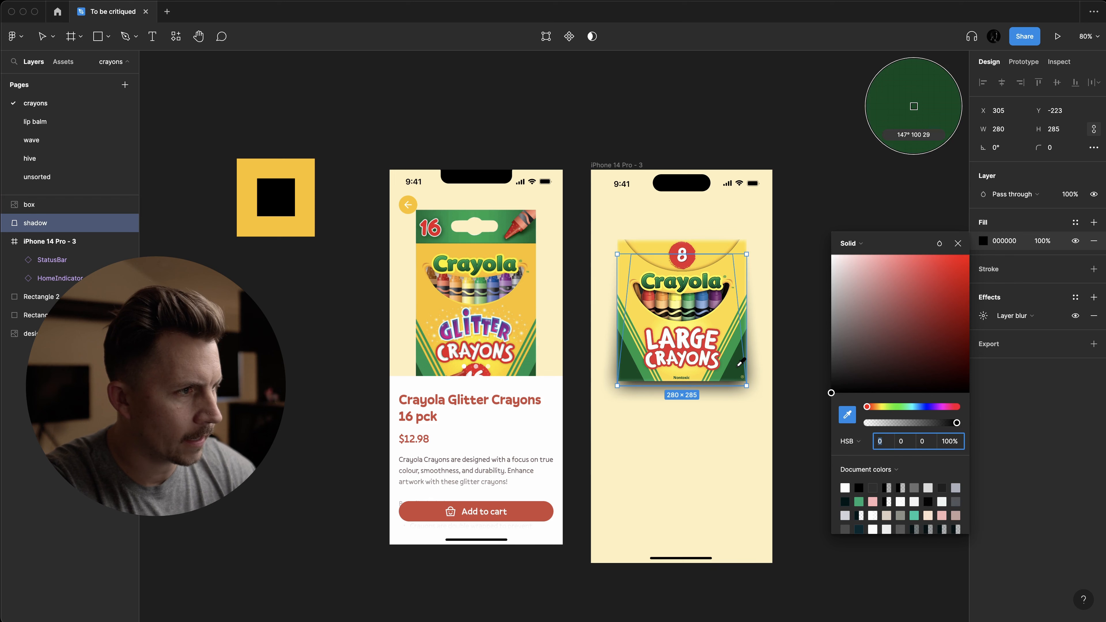
pyautogui.click(743, 362)
pyautogui.moveTo(961, 356); pyautogui.dragTo(965, 381)
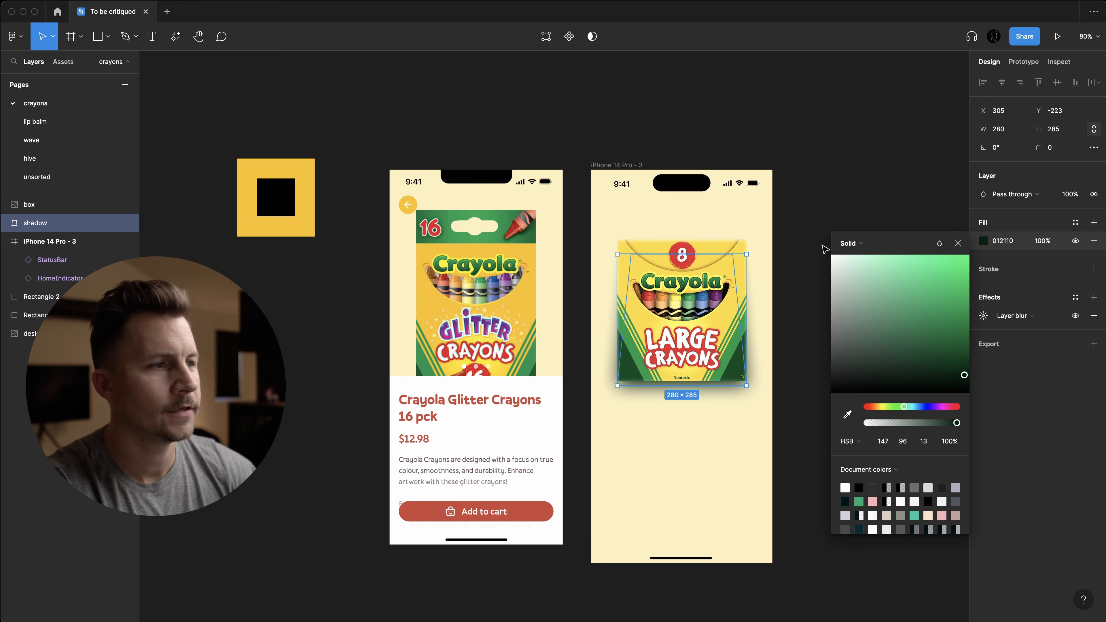
pyautogui.click(825, 221)
# - Move the crayon box image up to Y -287 in the phone frame
pyautogui.scroll(5, 807, 301)
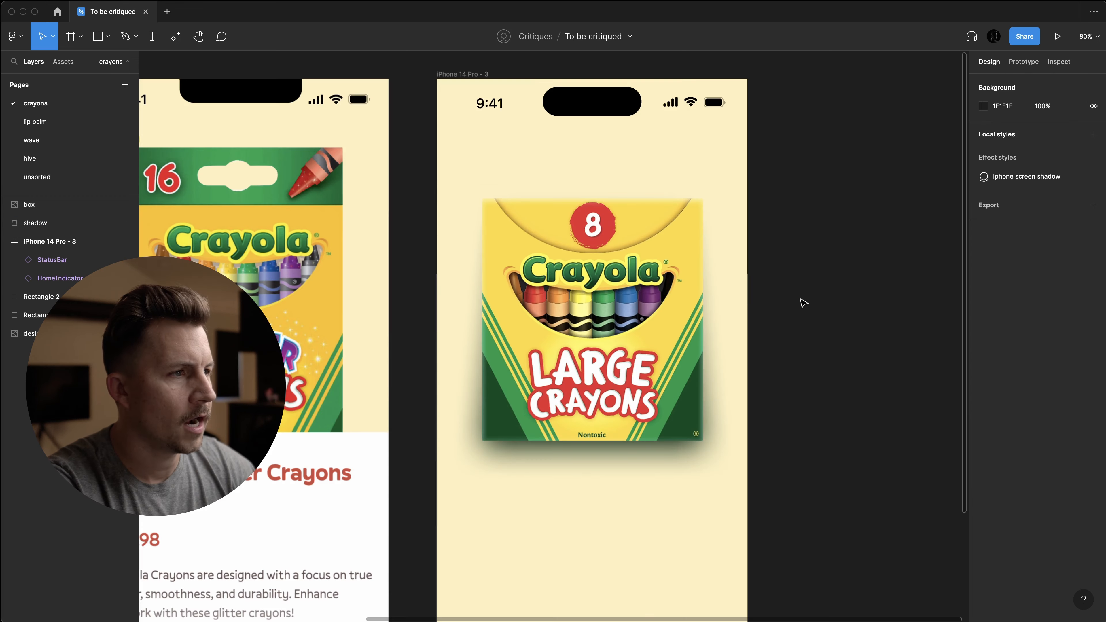
pyautogui.click(665, 333)
pyautogui.moveTo(661, 328); pyautogui.dragTo(661, 322)
pyautogui.keyDown('alt'); pyautogui.moveTo(565, 401); pyautogui.dragTo(565, 419); pyautogui.keyUp('alt')
pyautogui.press('super+bracketleft')
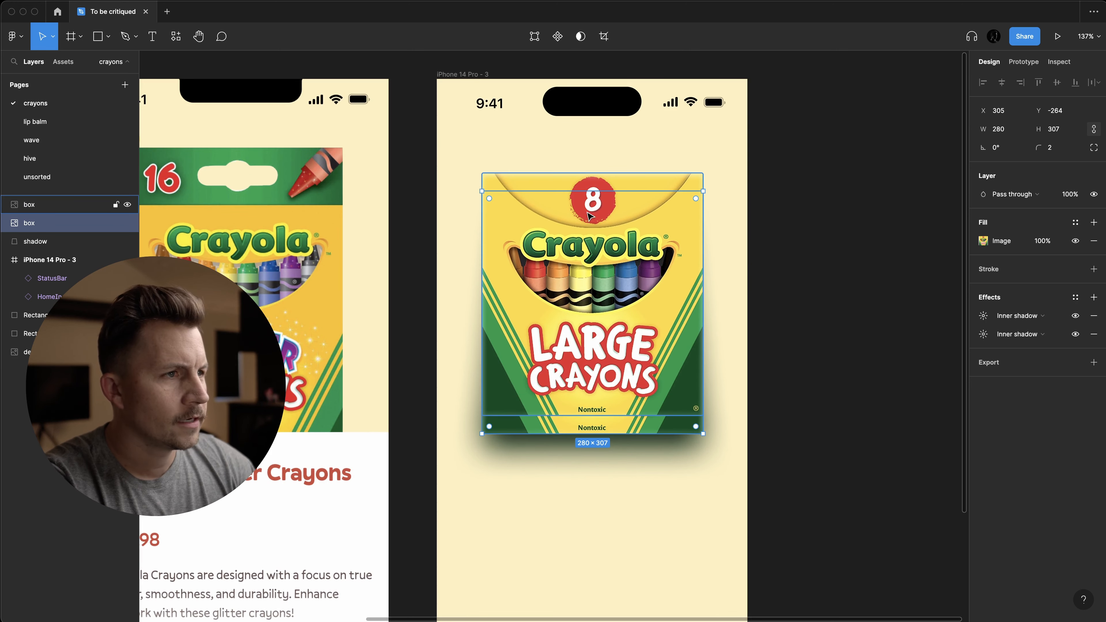
pyautogui.moveTo(587, 188); pyautogui.dragTo(588, 363)
pyautogui.moveTo(589, 431); pyautogui.dragTo(588, 421)
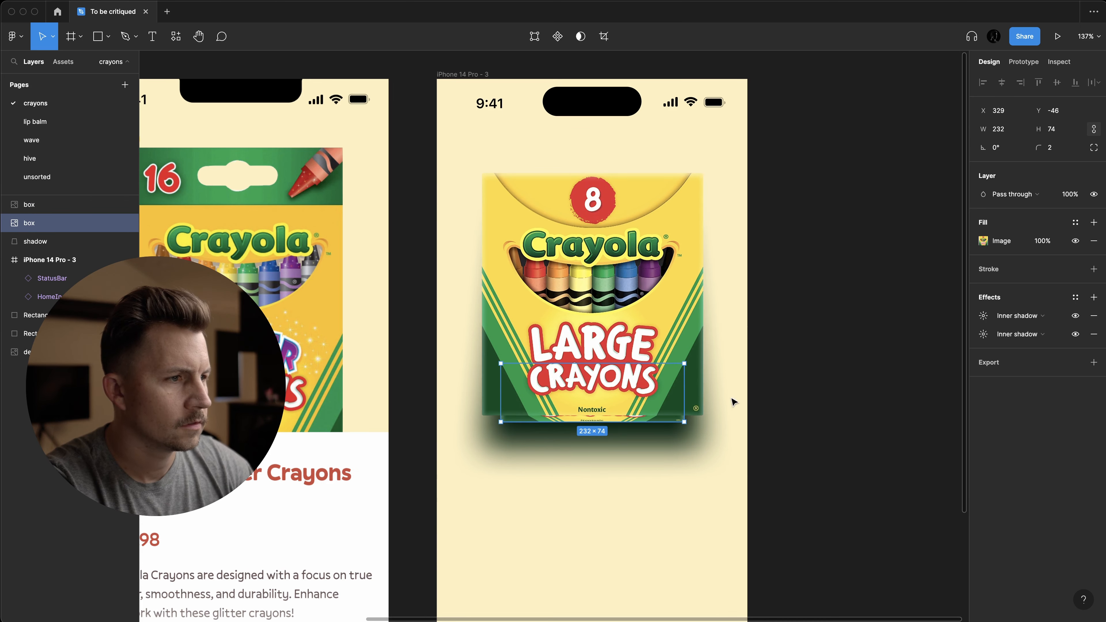
pyautogui.moveTo(607, 364); pyautogui.dragTo(616, 328)
pyautogui.press('BackSpace')
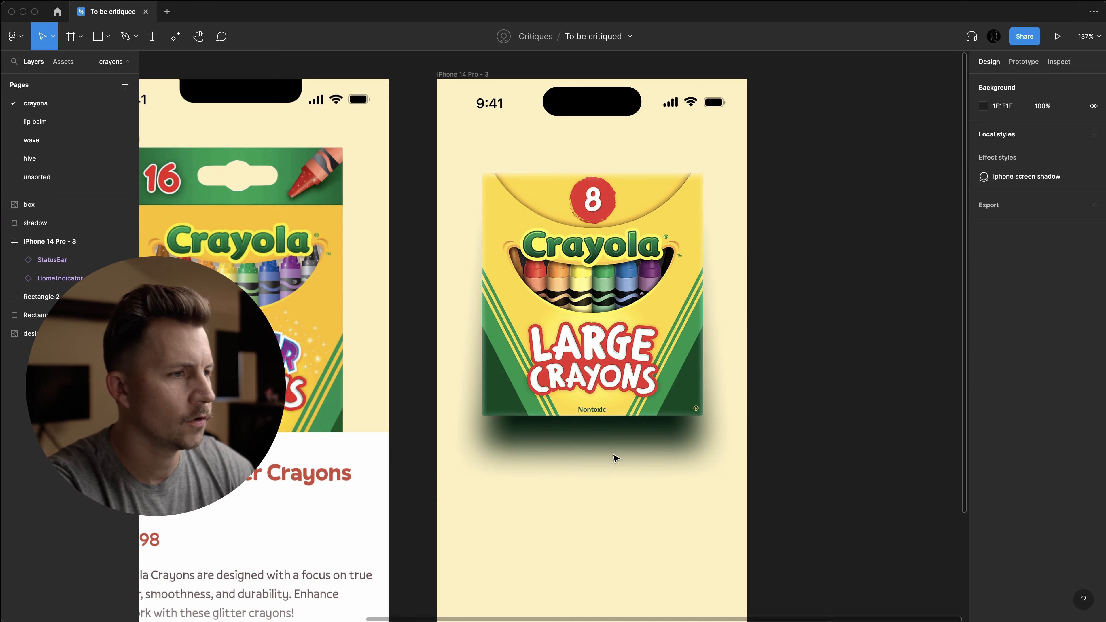
# - Move the shadow layer up behind the raised box to Y -261
pyautogui.click(612, 445)
pyautogui.moveTo(634, 448); pyautogui.dragTo(627, 413)
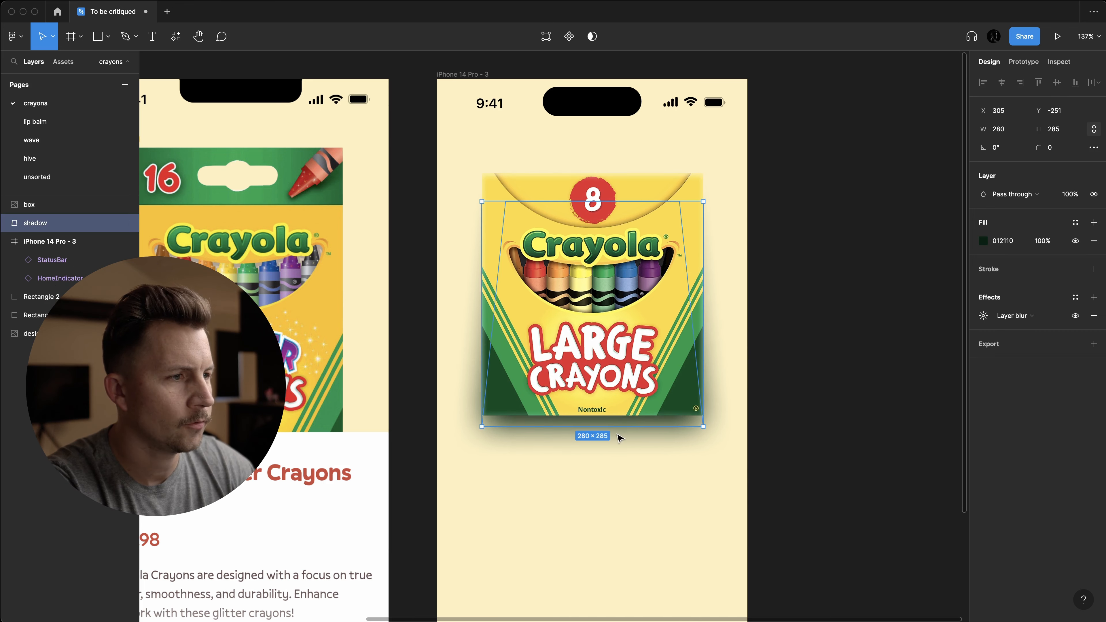
pyautogui.click(617, 435)
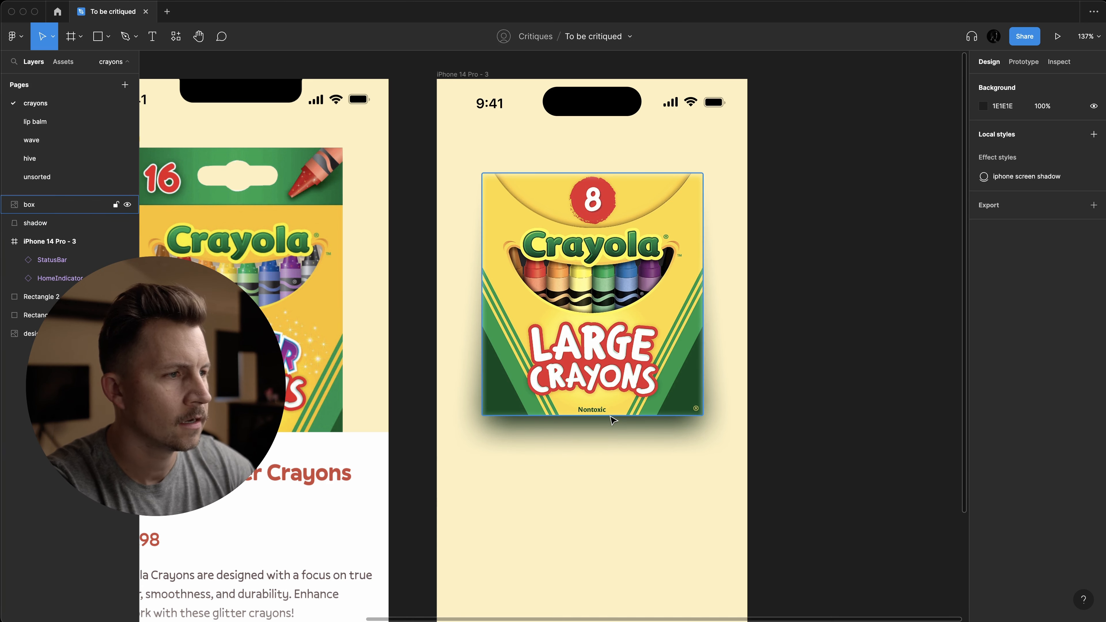
pyautogui.click(610, 421)
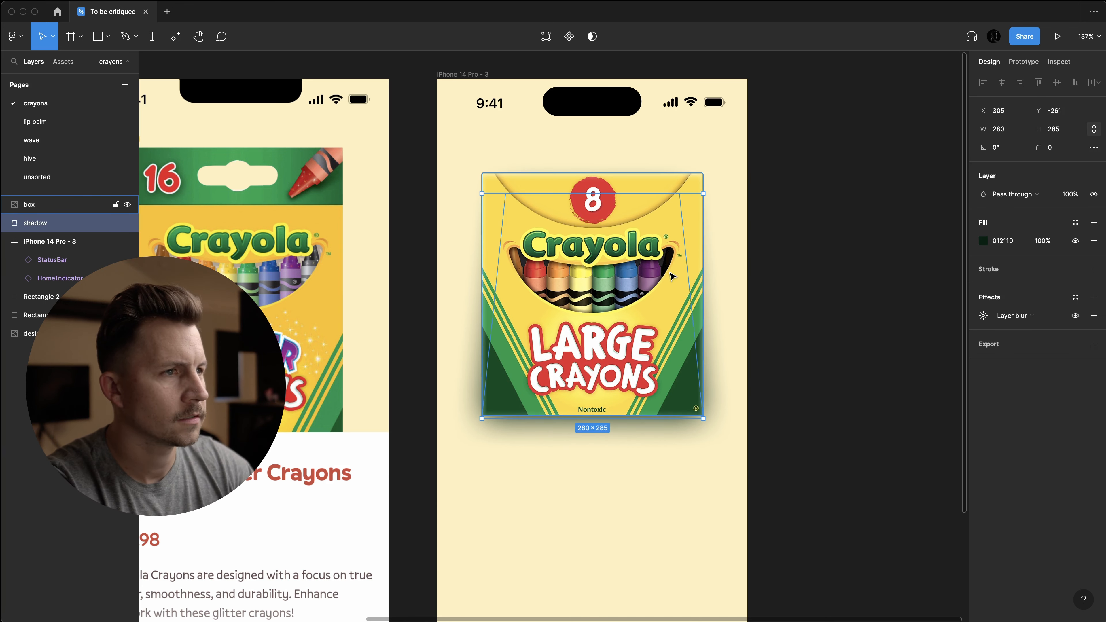
# - Group the crayon box image with its shadow
pyautogui.keyDown('shift'); pyautogui.click(673, 290); pyautogui.keyUp('shift')
pyautogui.scroll(-3, 674, 290)
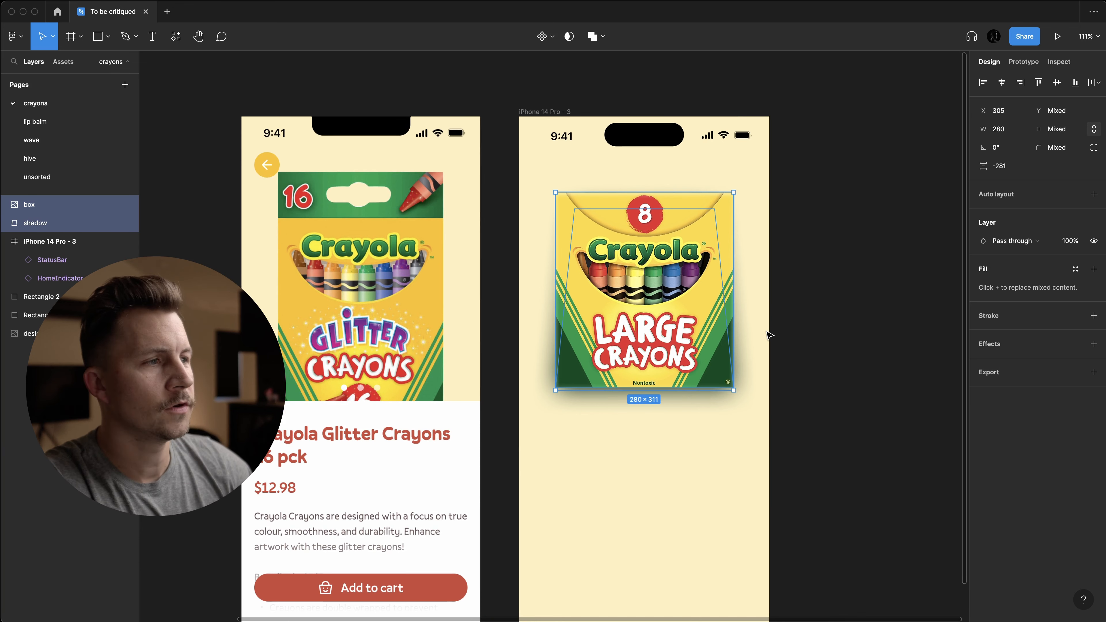
pyautogui.click(768, 335)
pyautogui.moveTo(789, 270); pyautogui.dragTo(645, 460)
pyautogui.press('super+g')
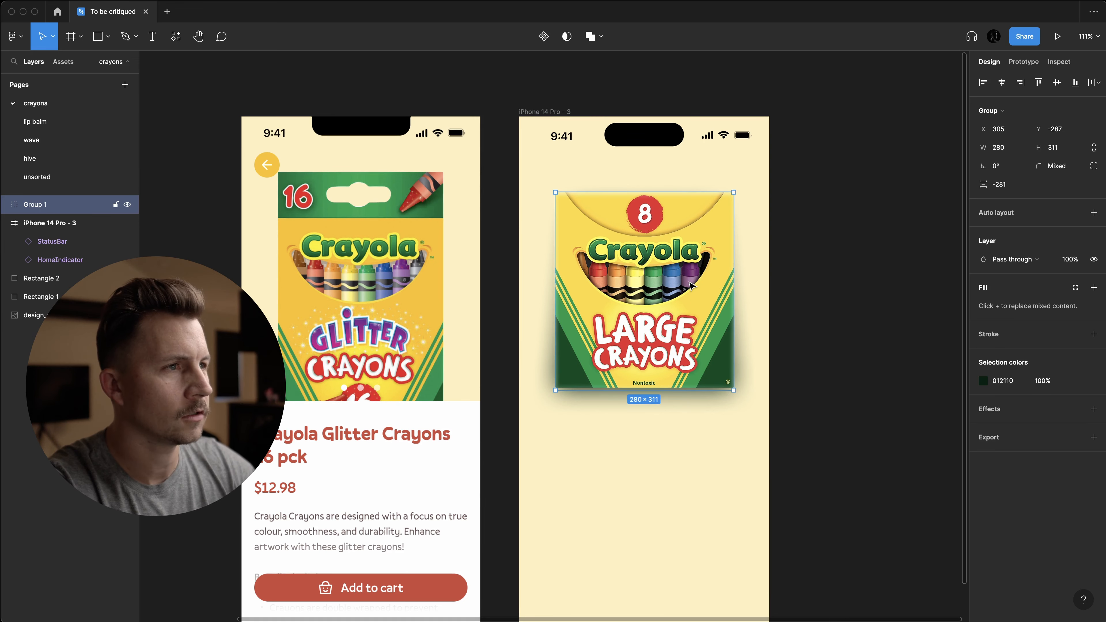
pyautogui.moveTo(733, 192); pyautogui.dragTo(726, 203)
pyautogui.press('super+z')
pyautogui.press('super+z')
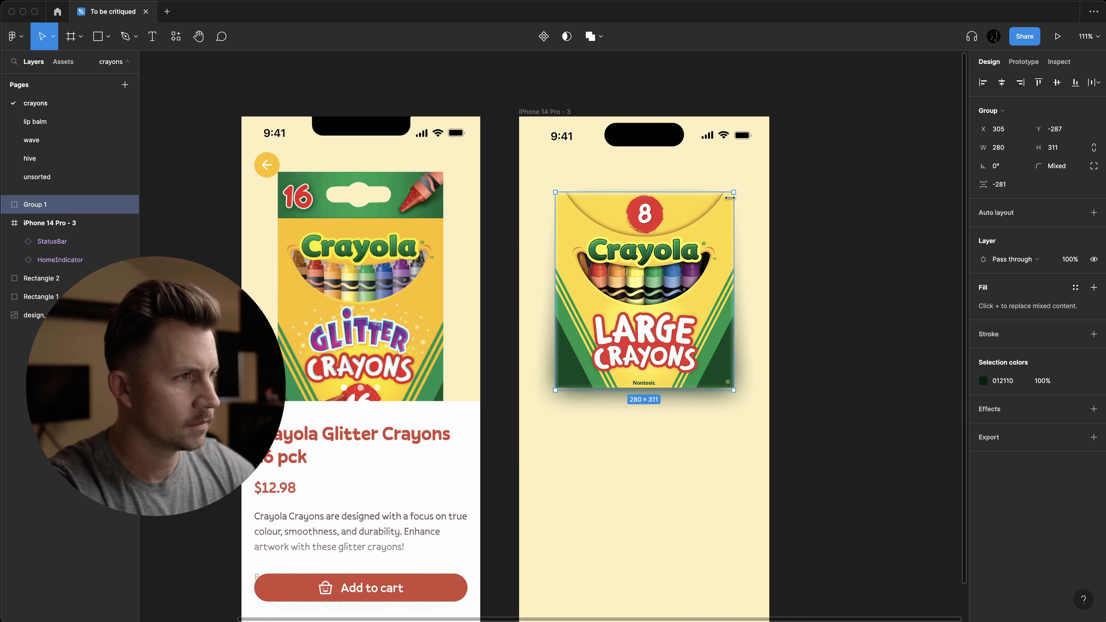
pyautogui.click(817, 284)
pyautogui.scroll(-3, 810, 281)
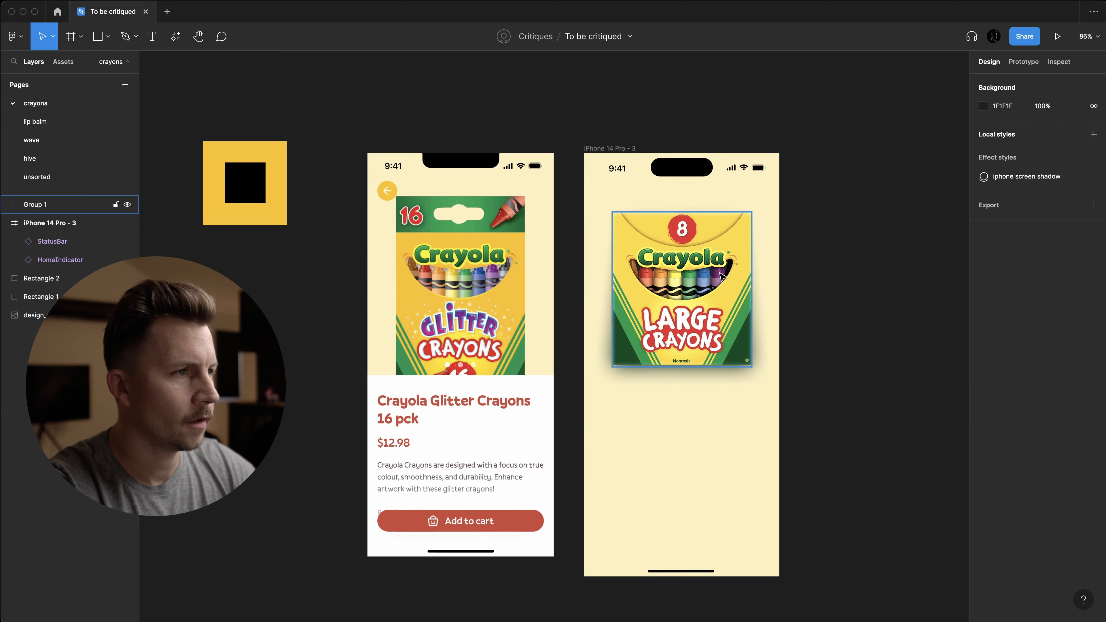
# - Rotate the group of crayon box and shadow to 5°
pyautogui.moveTo(783, 278); pyautogui.dragTo(723, 327)
pyautogui.click(792, 262)
pyautogui.moveTo(811, 256); pyautogui.dragTo(636, 419)
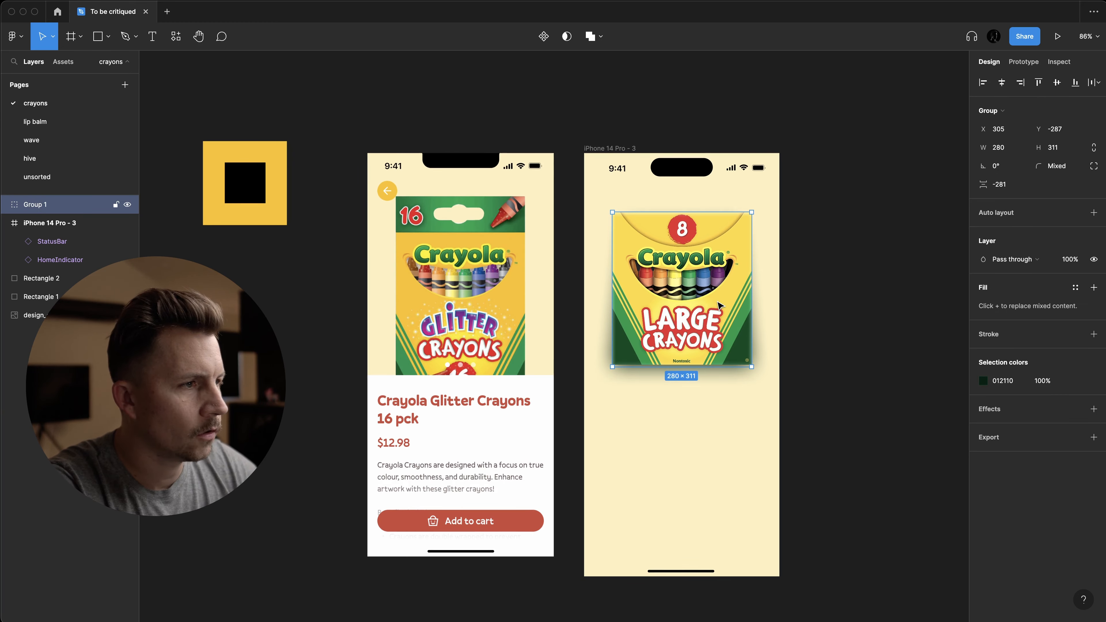
pyautogui.scroll(1, 718, 302)
pyautogui.scroll(3, 718, 303)
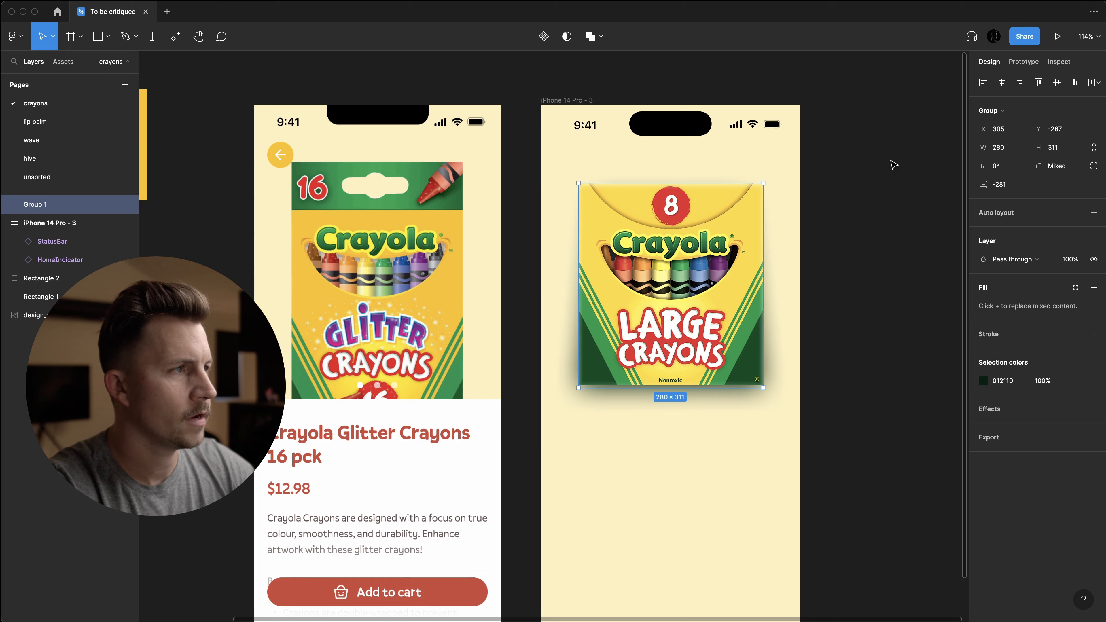
pyautogui.click(1009, 168)
pyautogui.write('2')
pyautogui.press('Return')
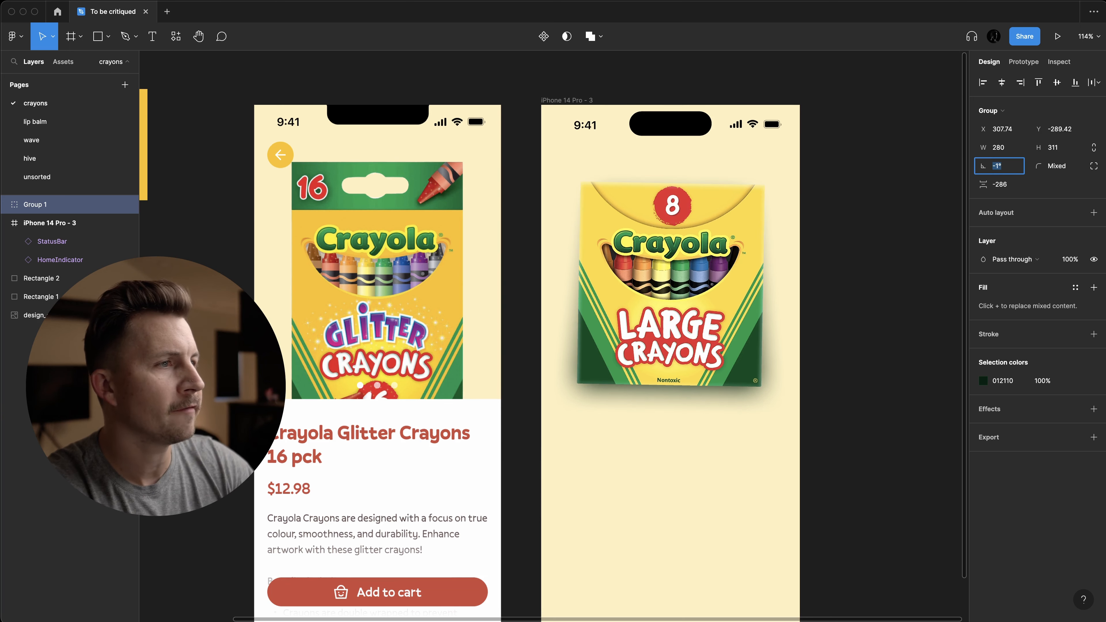
pyautogui.write('5')
pyautogui.press('Return')
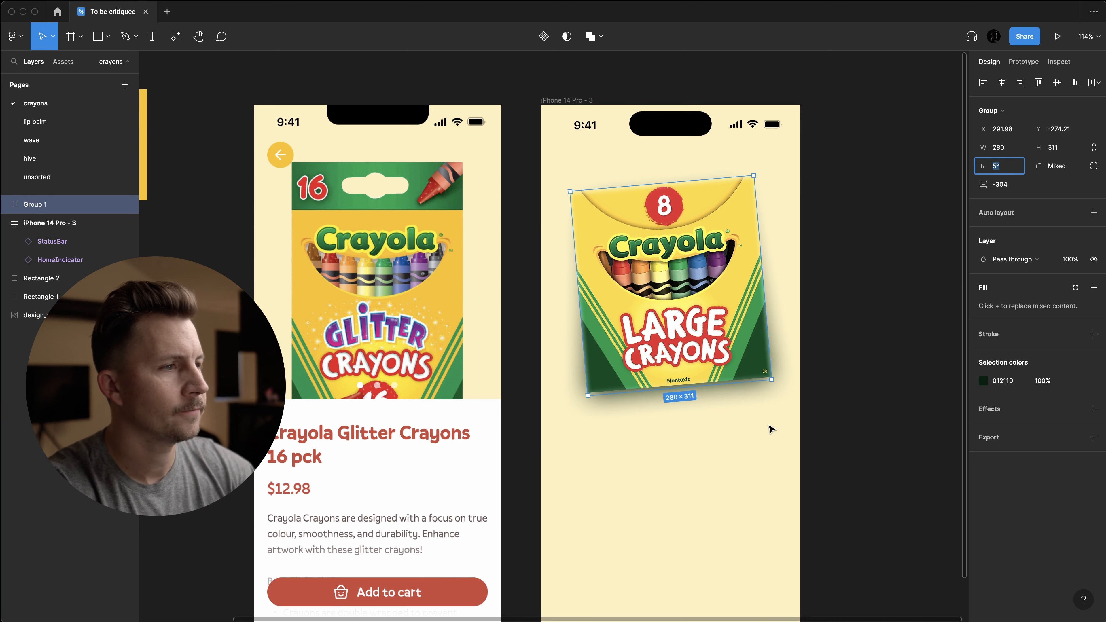
pyautogui.click(773, 433)
# - Duplicate the shadow layer inside the rotated group
pyautogui.doubleClick(575, 342)
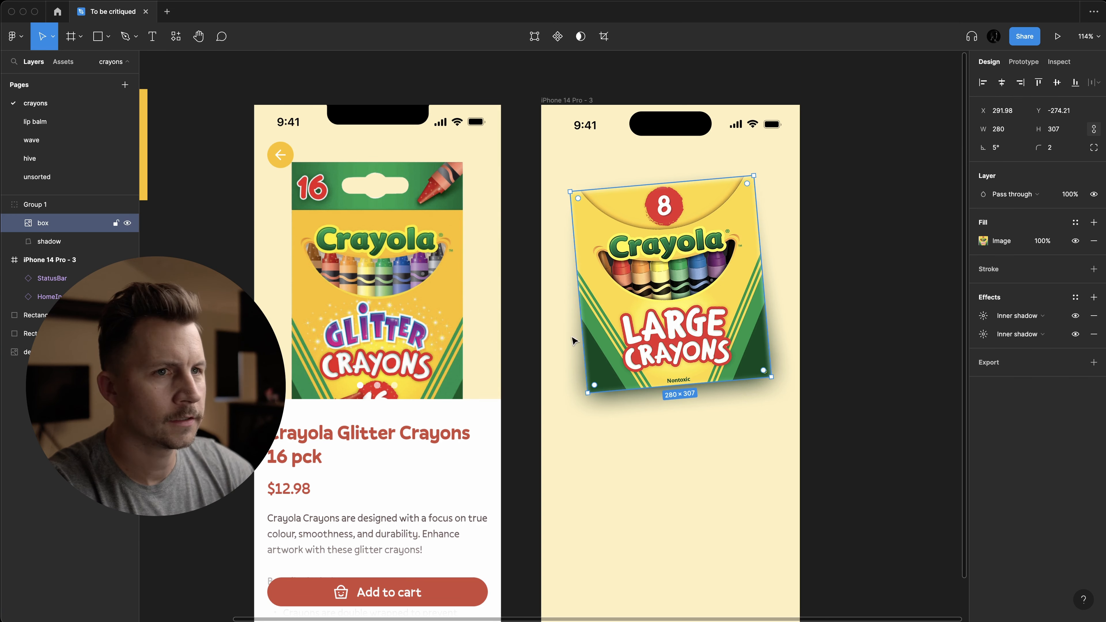
pyautogui.click(57, 241)
pyautogui.press('super+d')
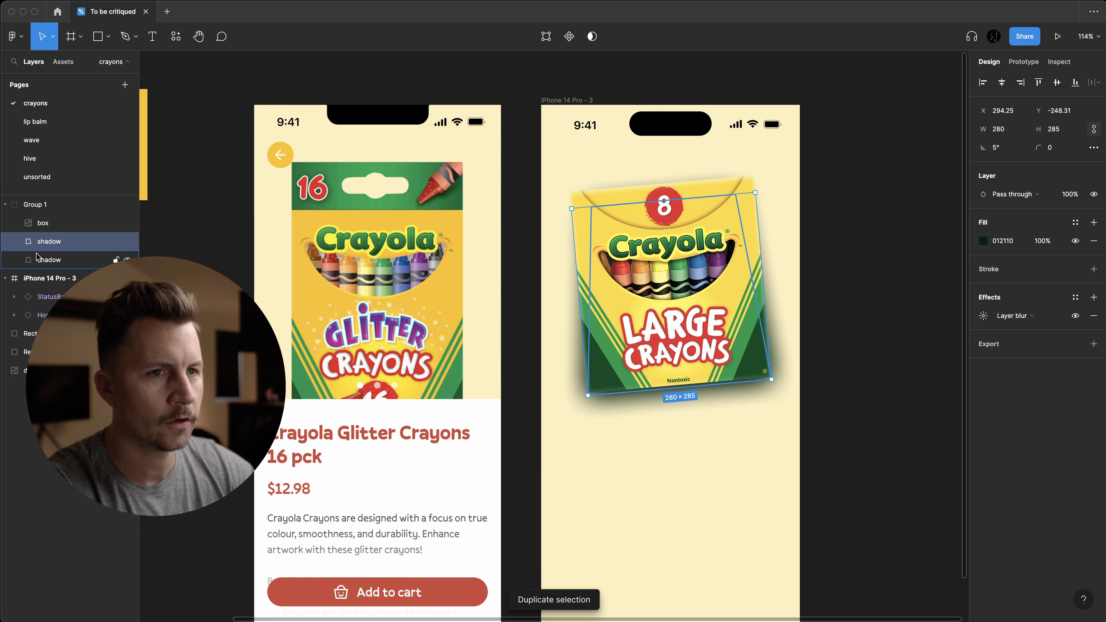
pyautogui.moveTo(128, 304); pyautogui.dragTo(130, 344)
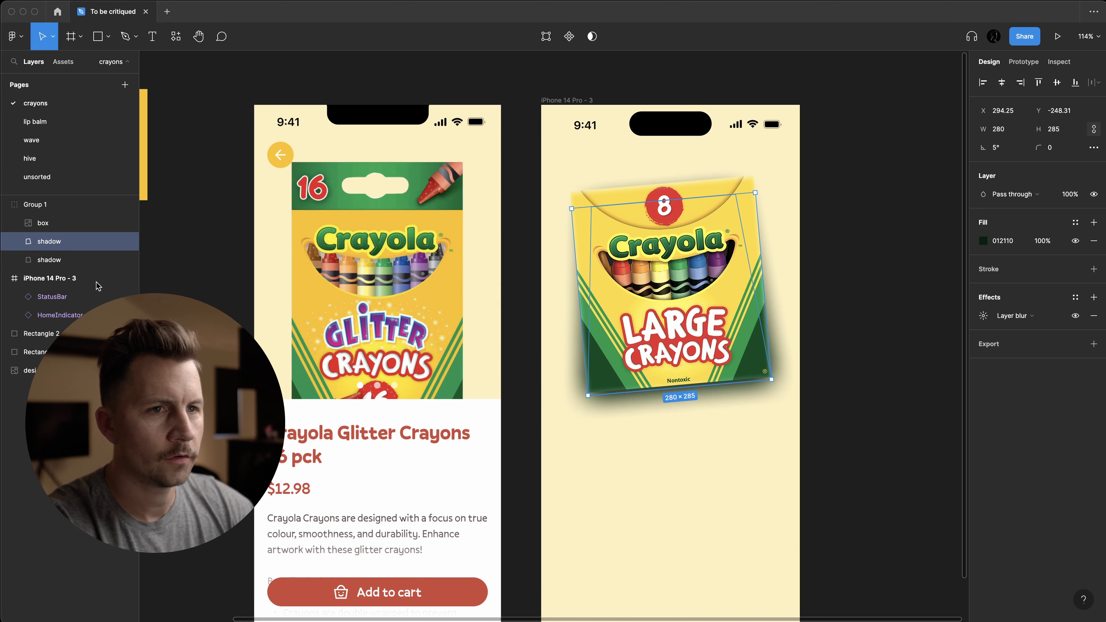
pyautogui.click(78, 265)
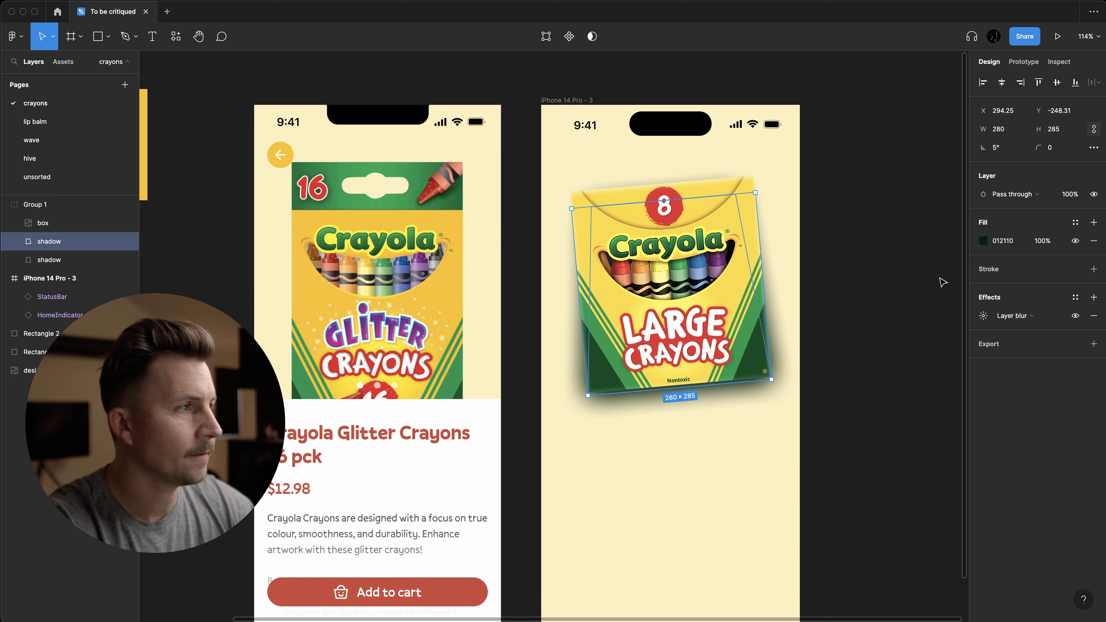
# - Set the upper shadow copy's layer blur to 24
pyautogui.click(984, 315)
pyautogui.click(868, 346)
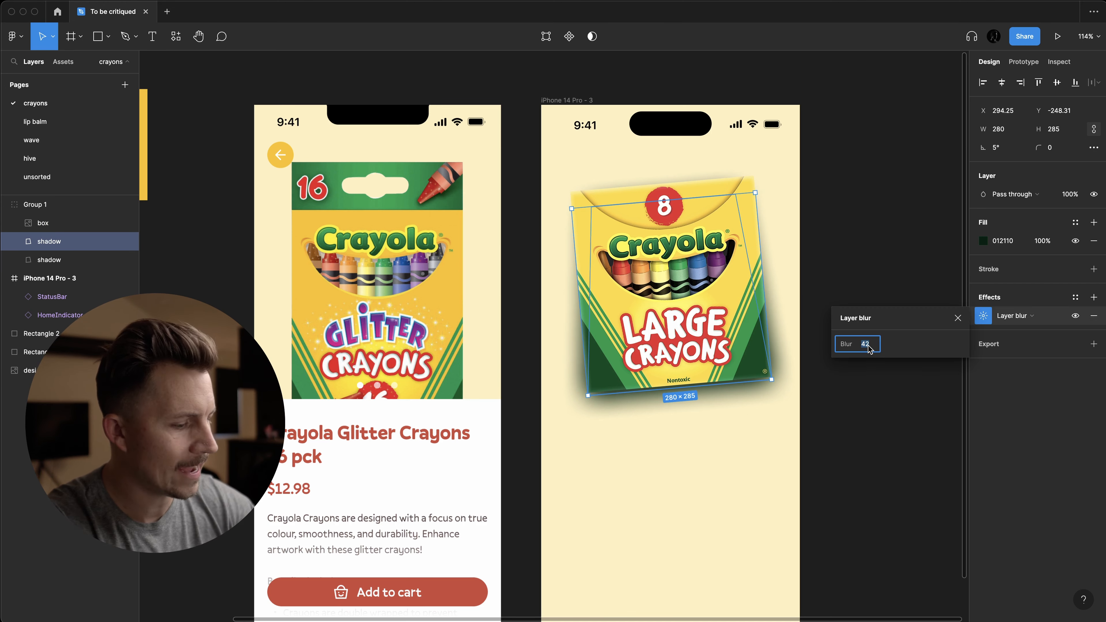
pyautogui.write('24')
pyautogui.press('Return')
pyautogui.click(662, 379)
pyautogui.click(654, 399)
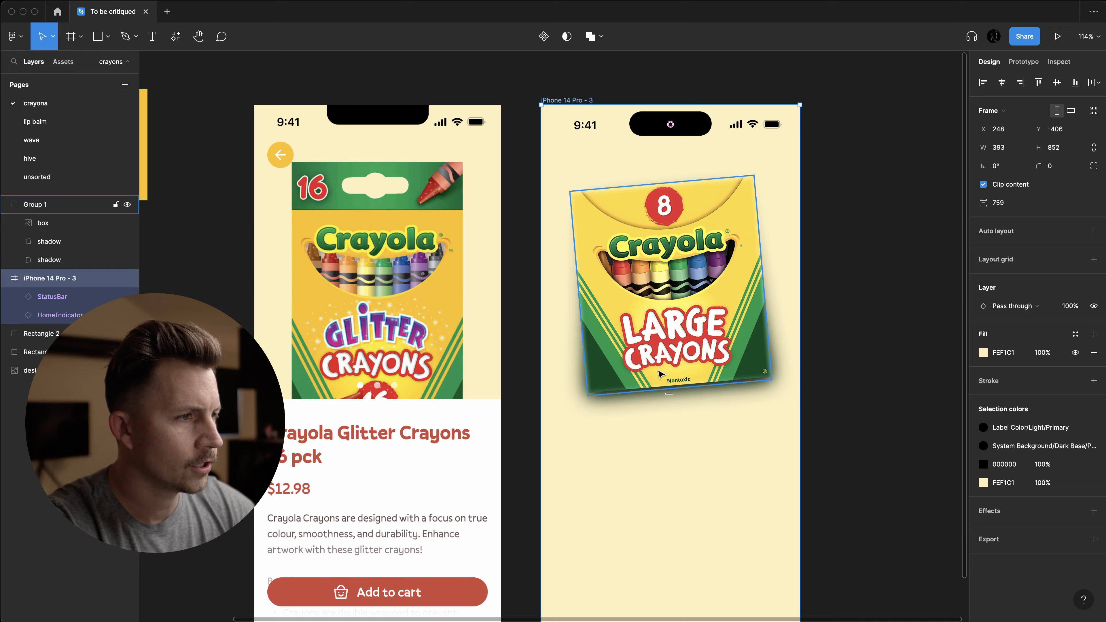
# - Tighten the upper shadow copy's edge by setting its layer blur to 12
pyautogui.scroll(5, 660, 374)
pyautogui.click(632, 434)
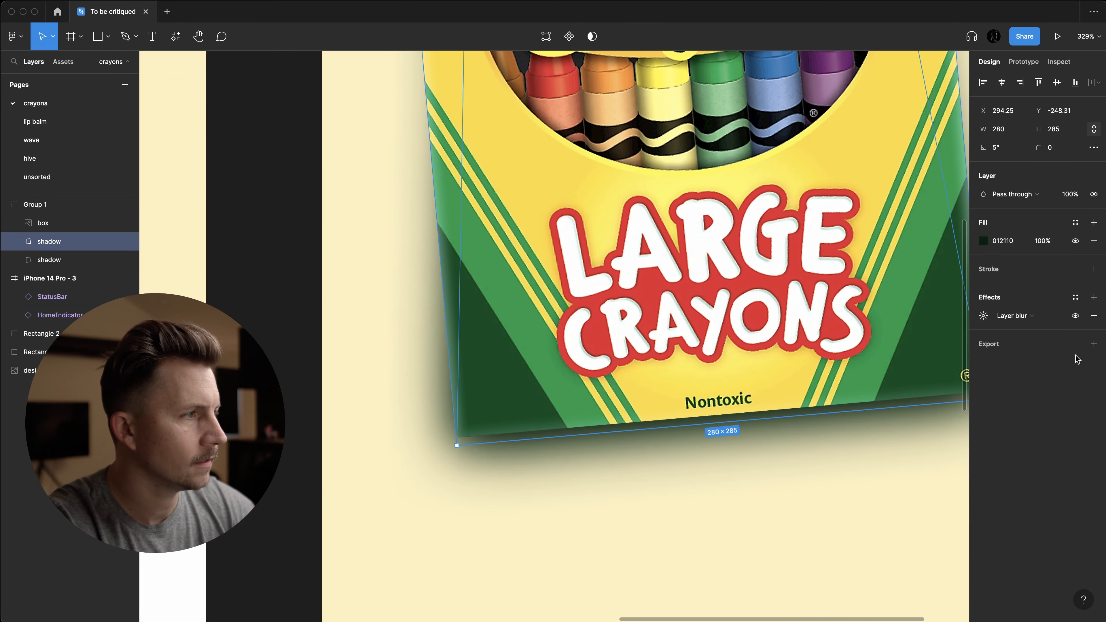
pyautogui.click(983, 316)
pyautogui.click(1020, 316)
pyautogui.click(1018, 329)
pyautogui.press('super+z')
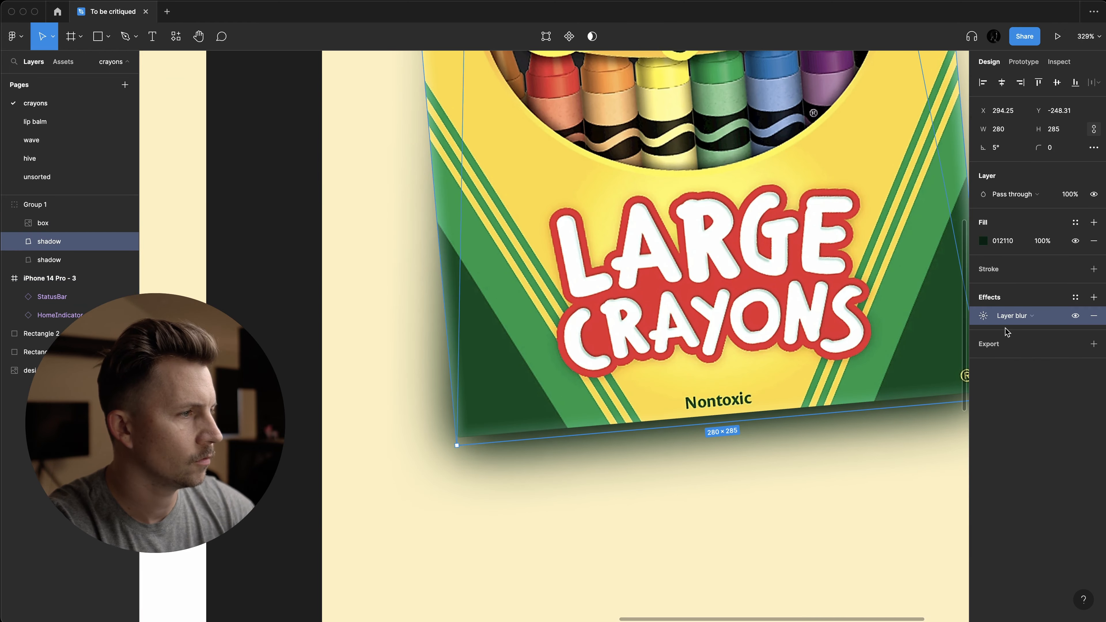
pyautogui.click(984, 316)
pyautogui.click(983, 317)
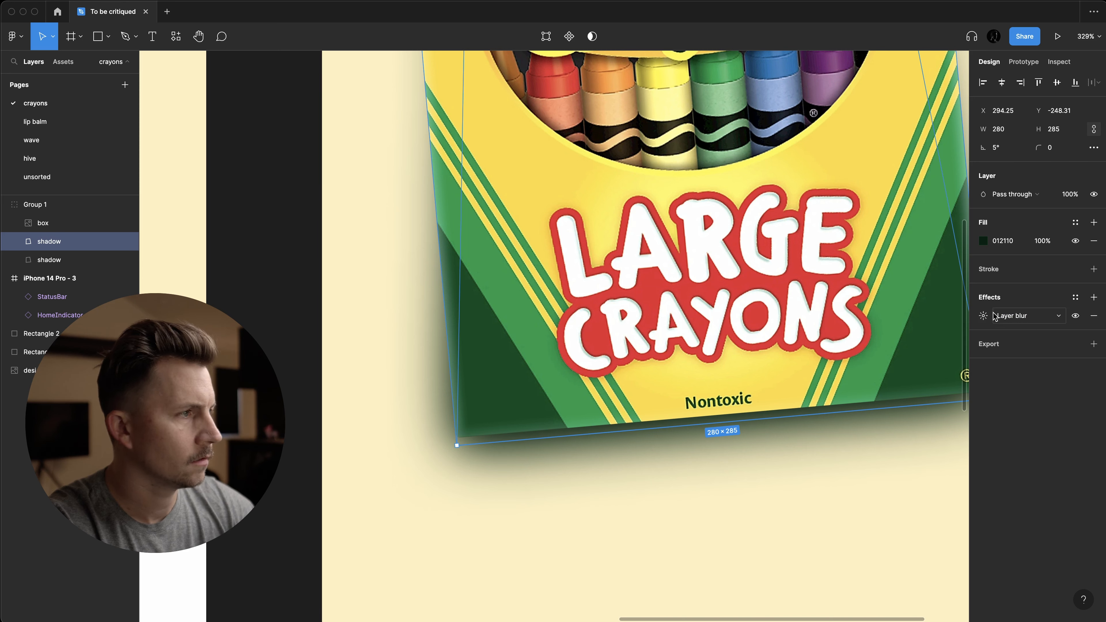
pyautogui.click(984, 316)
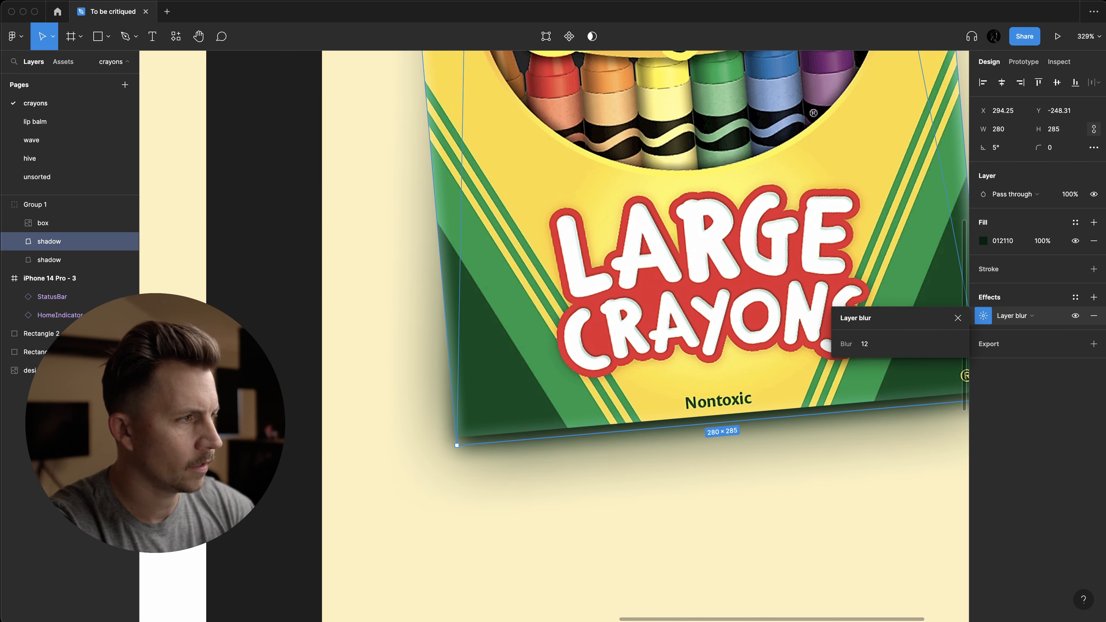
# - Soften the lower shadow layer by setting its layer blur to 48
pyautogui.click(655, 431)
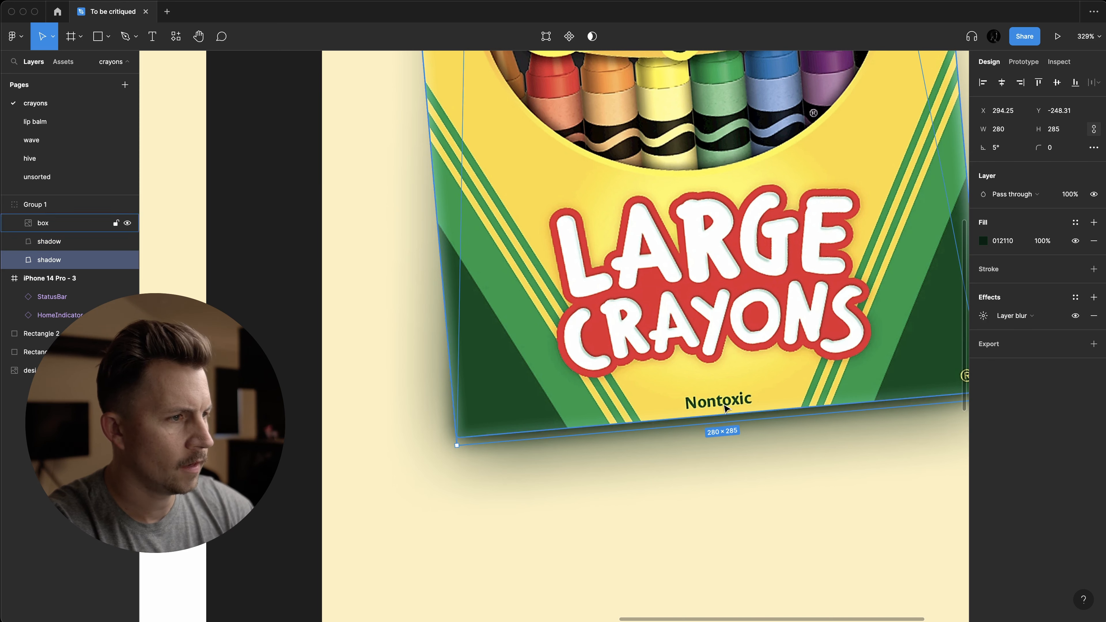
pyautogui.click(983, 316)
pyautogui.write('48')
pyautogui.press('Return')
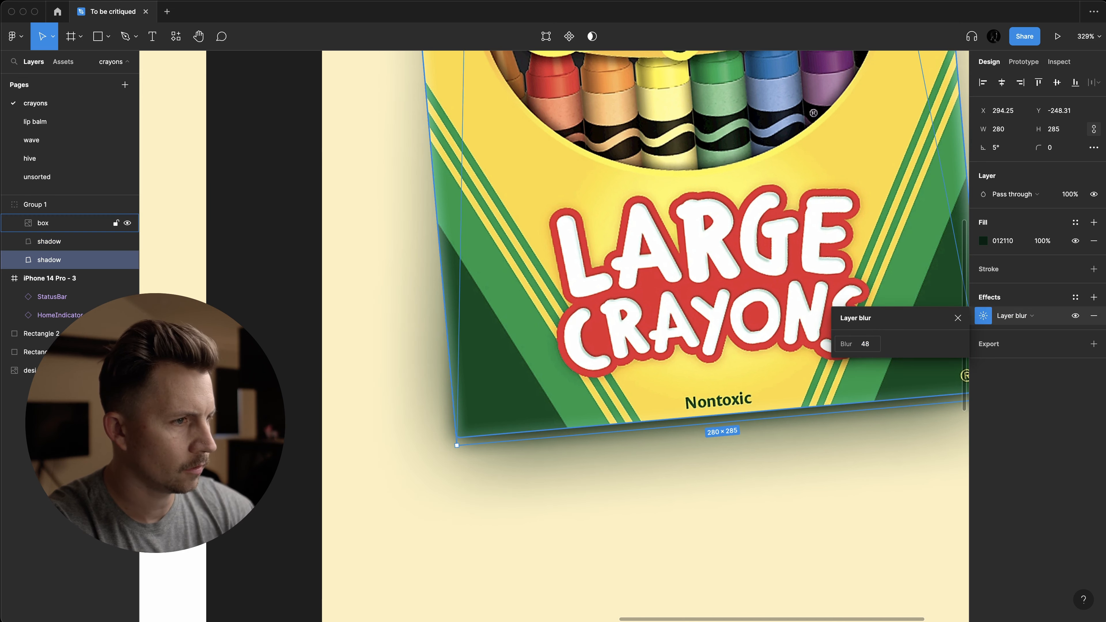
pyautogui.click(865, 344)
pyautogui.hotkey('shift', 'Up')
pyautogui.hotkey('shift', 'Up')
pyautogui.hotkey('shift', 'Down')
pyautogui.hotkey('shift', 'Down')
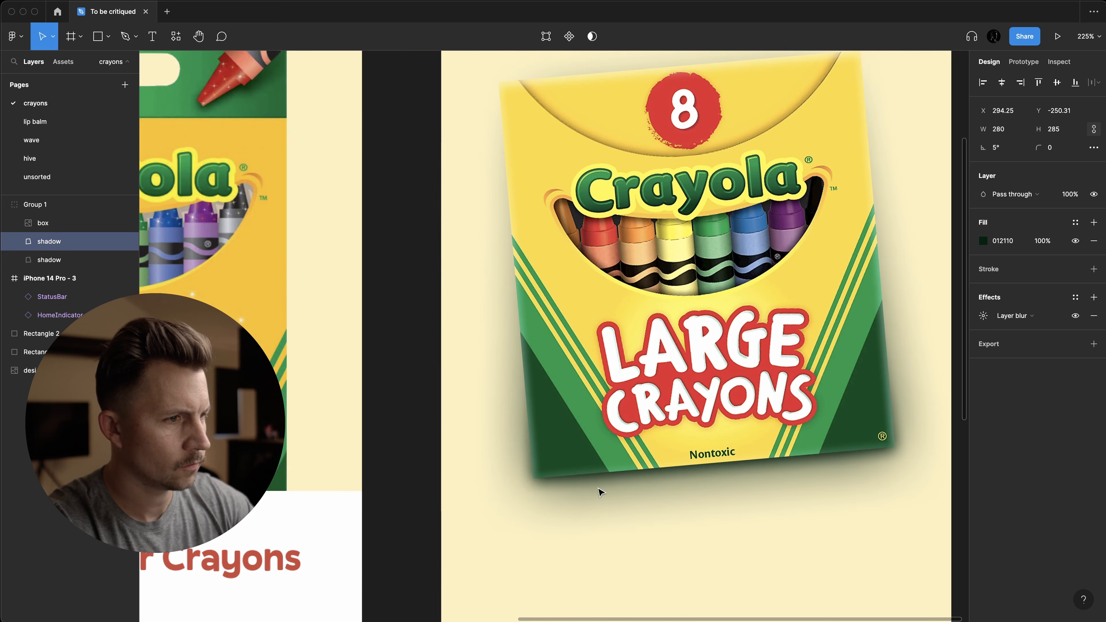
# - Nudge the upper shadow copy up to Y -251.31 and shift it right to X 304.25
pyautogui.press('Up')
pyautogui.press('Up')
pyautogui.press('Up')
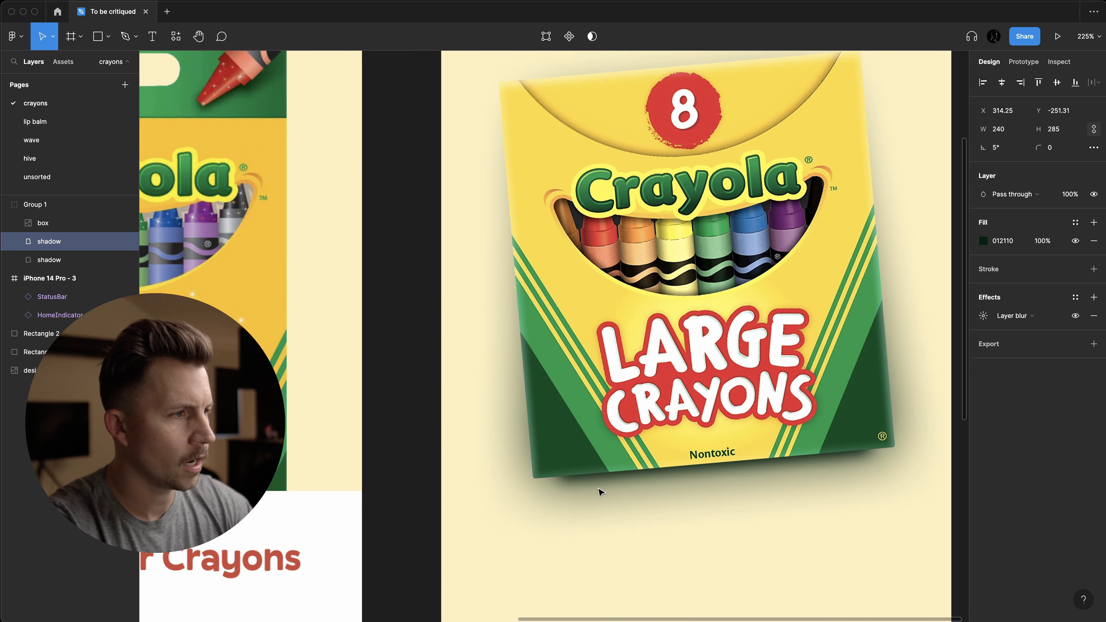
pyautogui.scroll(2, 600, 492)
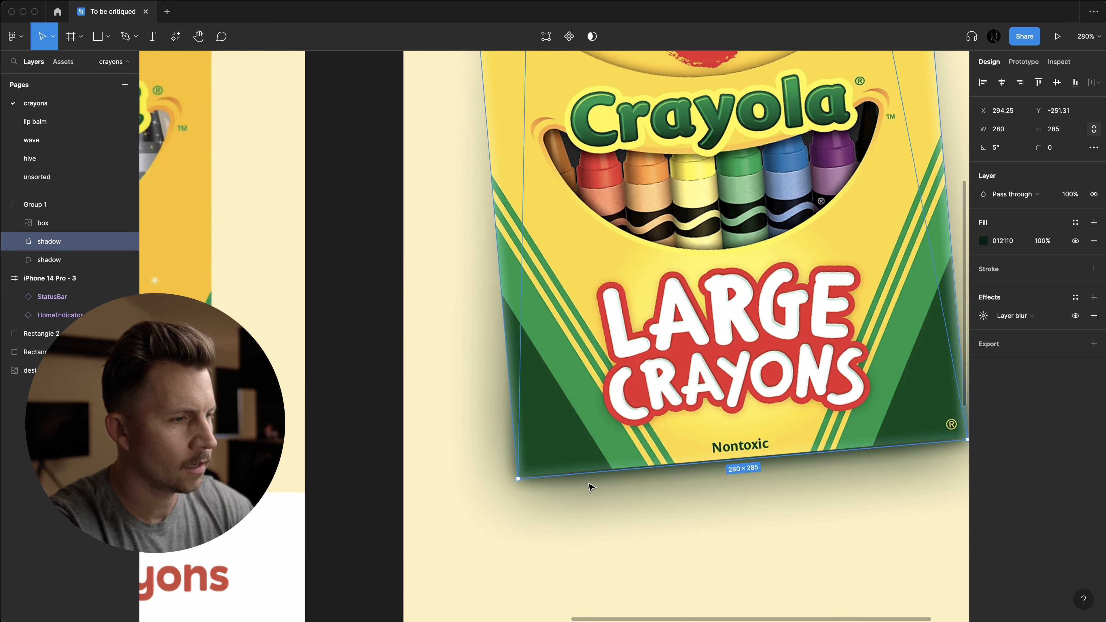
pyautogui.scroll(2, 590, 485)
pyautogui.hscroll(2, 590, 485)
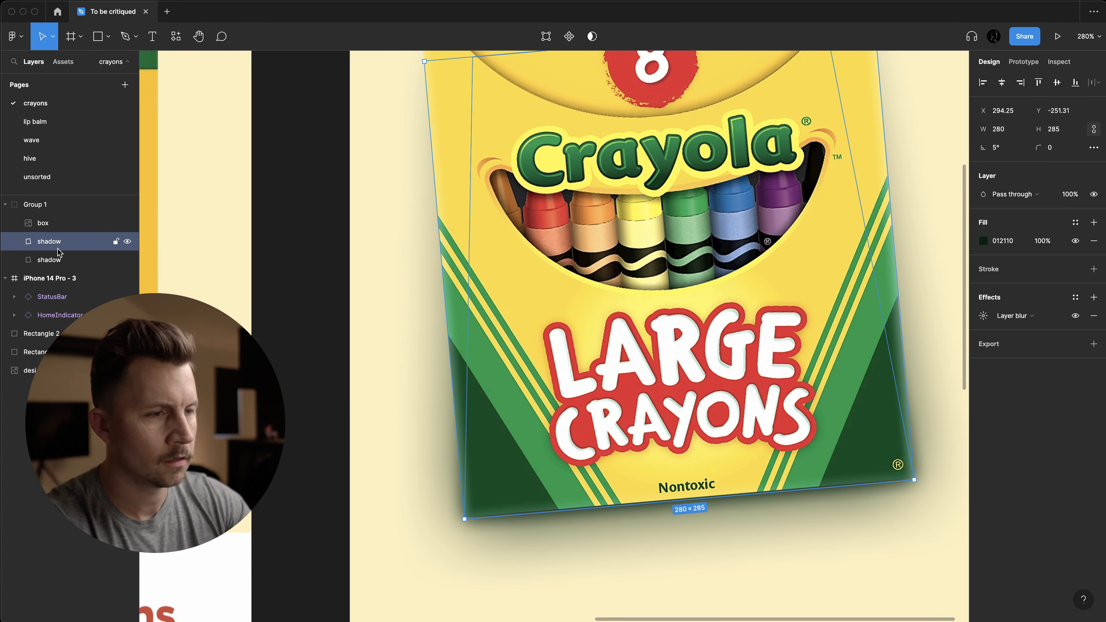
pyautogui.hotkey('shift', 'Right')
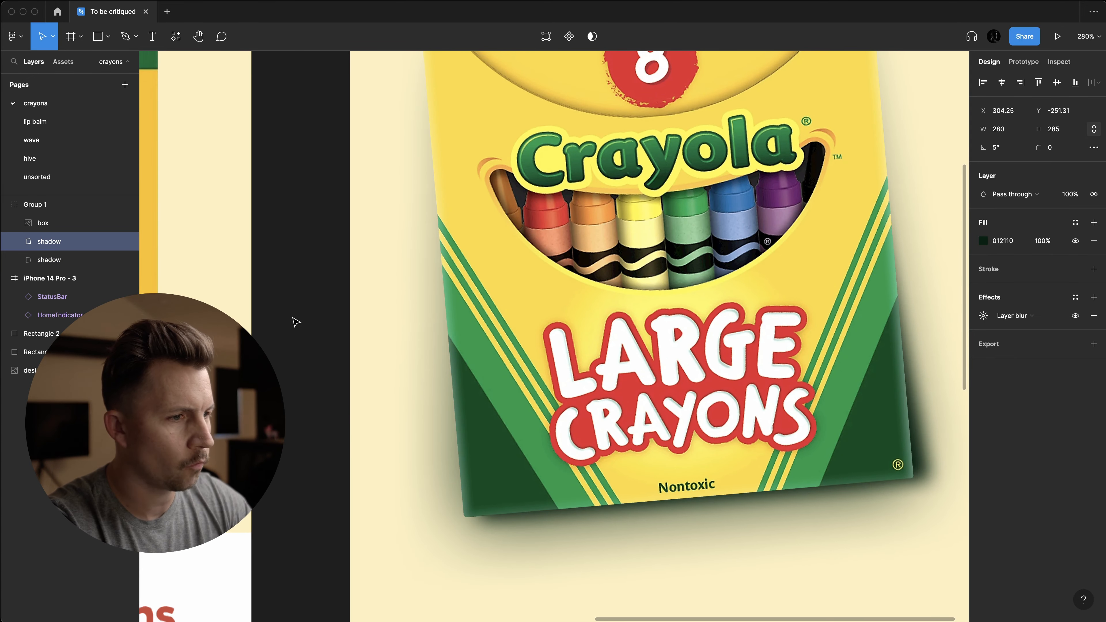
# - Try shifting the upper shadow copy left to X 294.25 and return it to X 304.25
pyautogui.scroll(5, 462, 524)
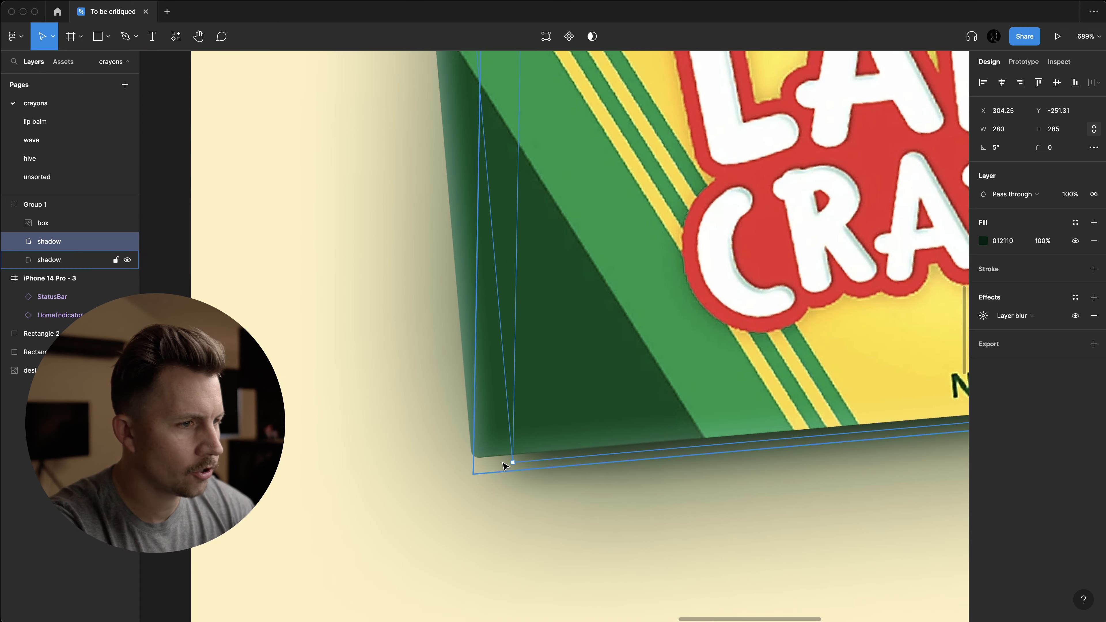
pyautogui.hotkey('shift', 'Left')
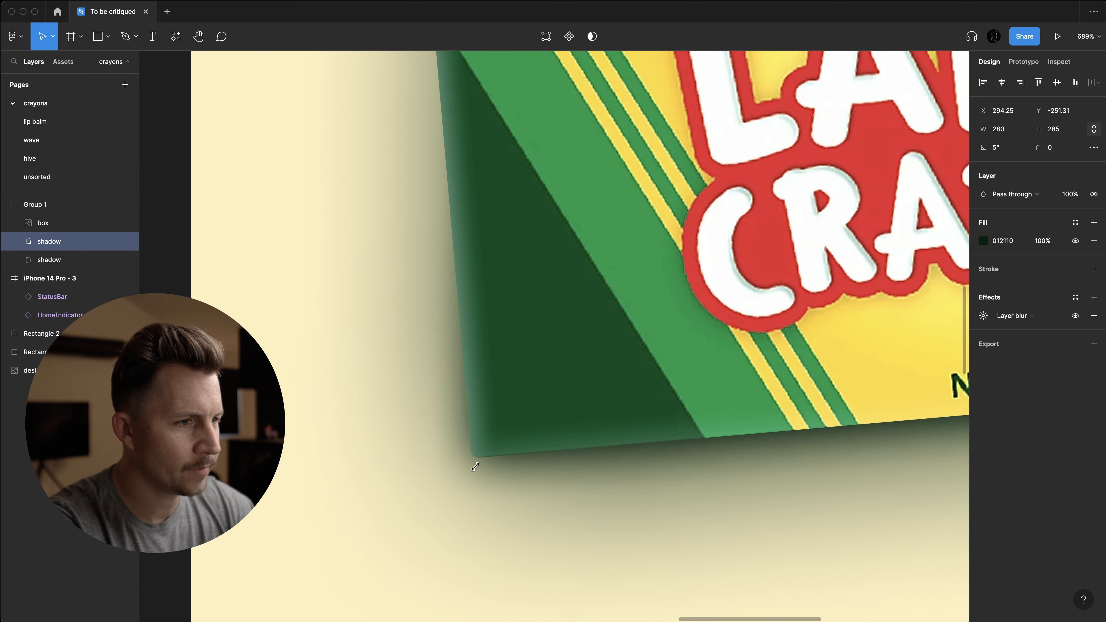
pyautogui.hotkey('shift', 'Right')
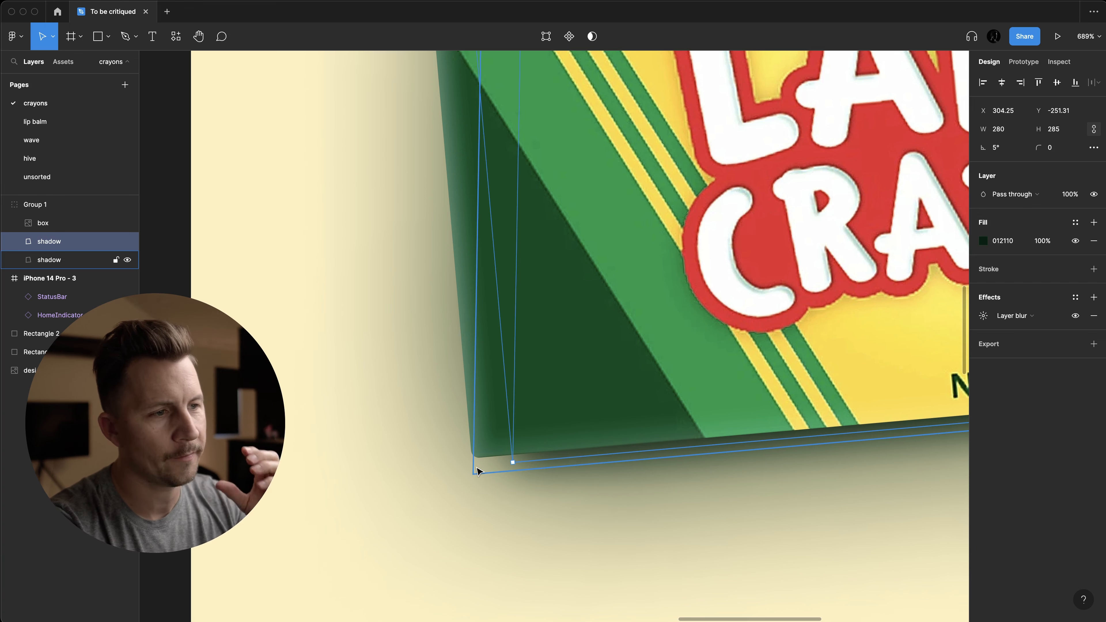
# - Narrow the upper shadow copy to a width of 260 and deselect it
pyautogui.scroll(-5, 478, 471)
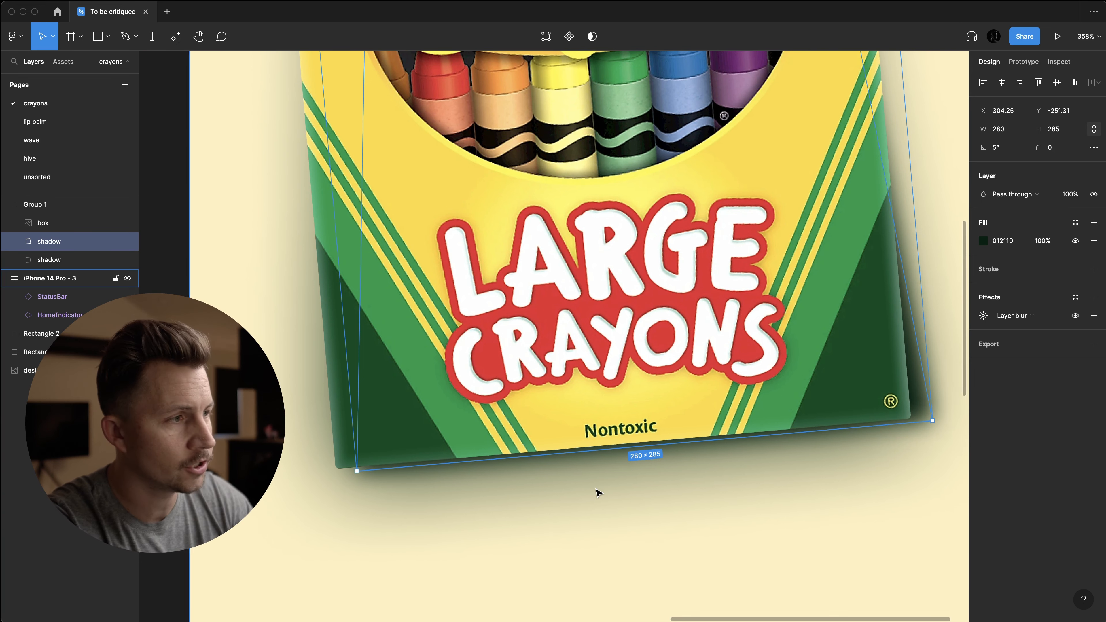
pyautogui.press('super+shift+Left')
pyautogui.press('super+shift+Left')
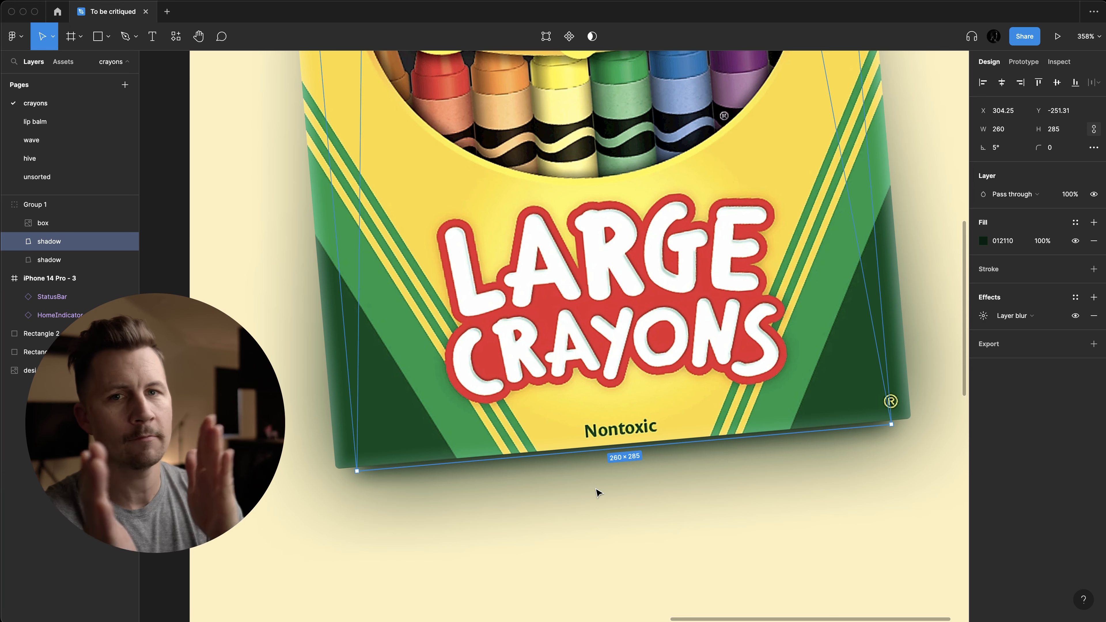
pyautogui.click(561, 528)
pyautogui.scroll(-5, 561, 528)
pyautogui.scroll(-1, 583, 541)
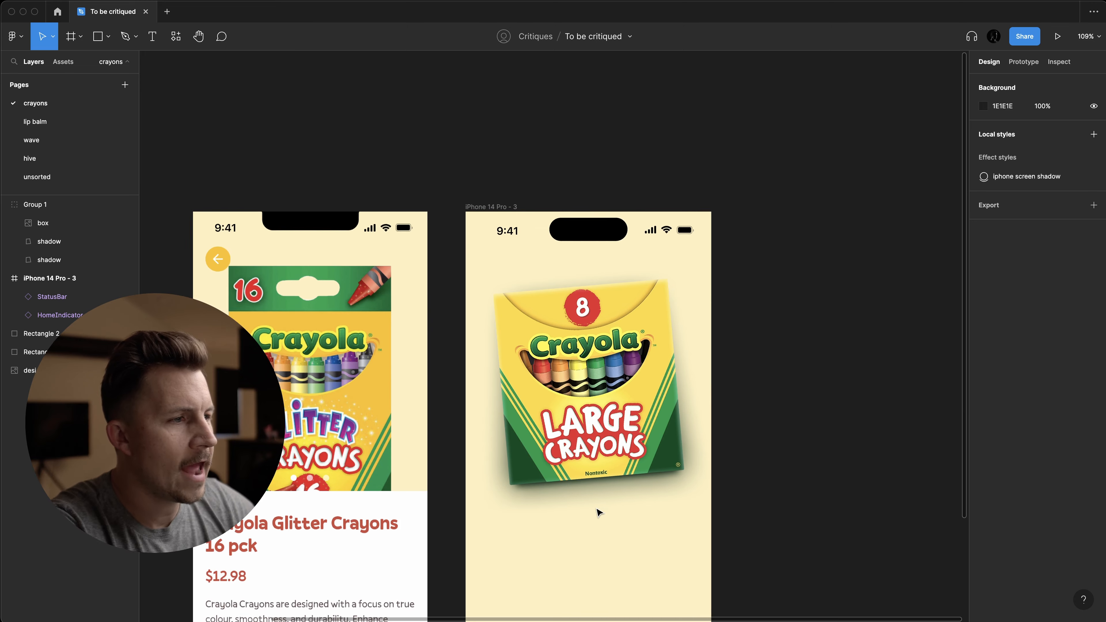
# - Select the upper shadow copy again and lower it to Y -251.31
pyautogui.scroll(4, 596, 510)
pyautogui.click(539, 465)
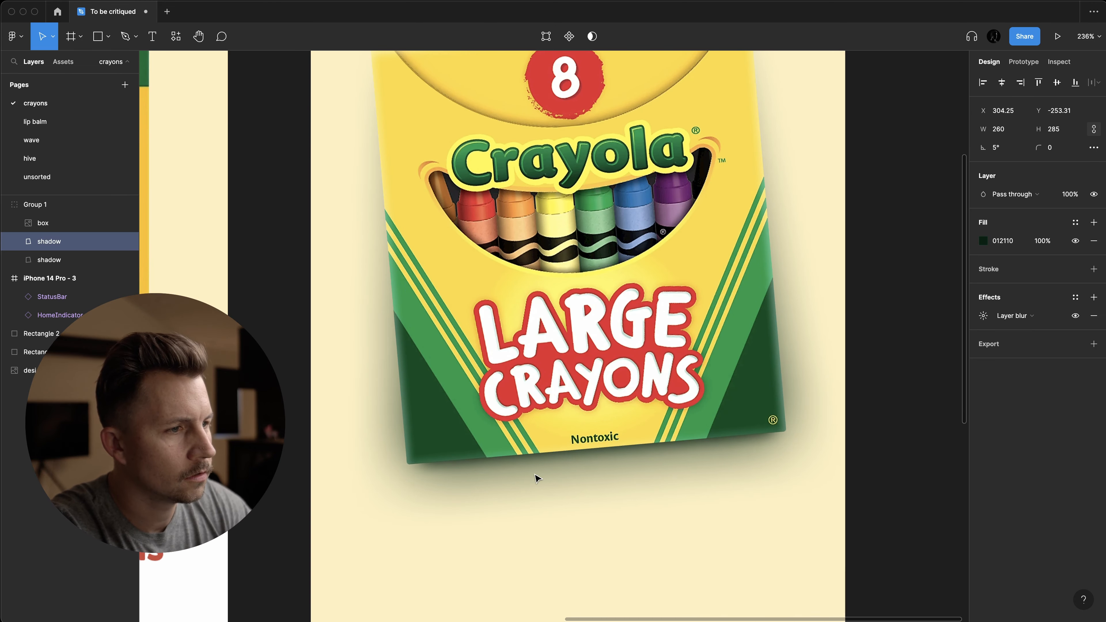
pyautogui.press('Down')
pyautogui.press('Down')
pyautogui.scroll(6, 538, 479)
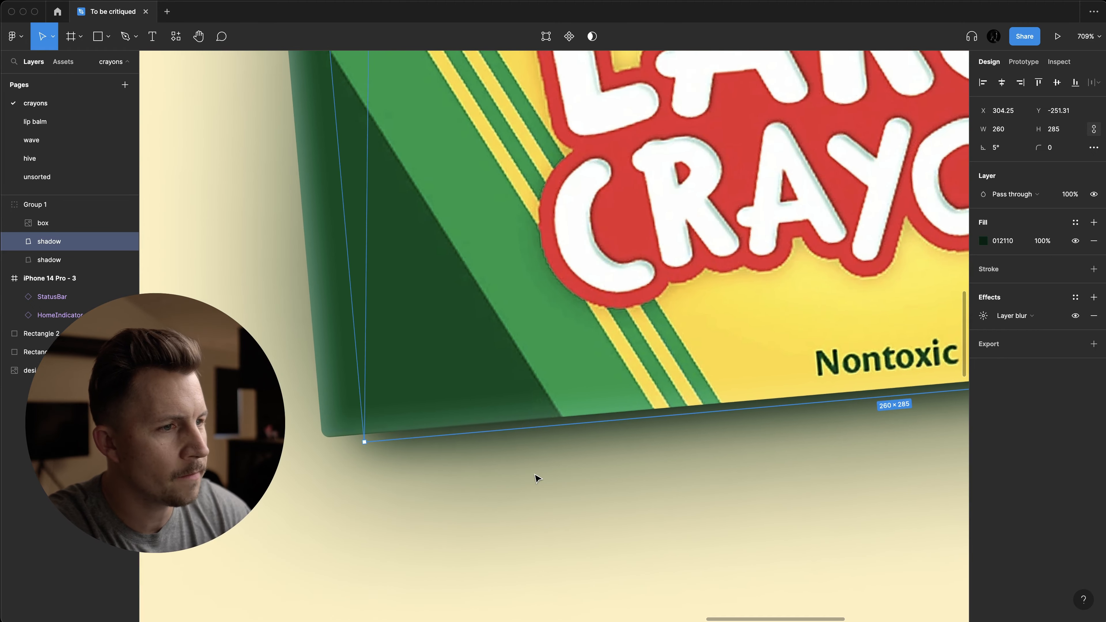
pyautogui.hscroll(-1, 535, 474)
# - Try raising the upper shadow copy to Y -263.31, and bring it back down to Y -252.31
pyautogui.hotkey('shift', 'Up')
pyautogui.press('Up')
pyautogui.press('Up')
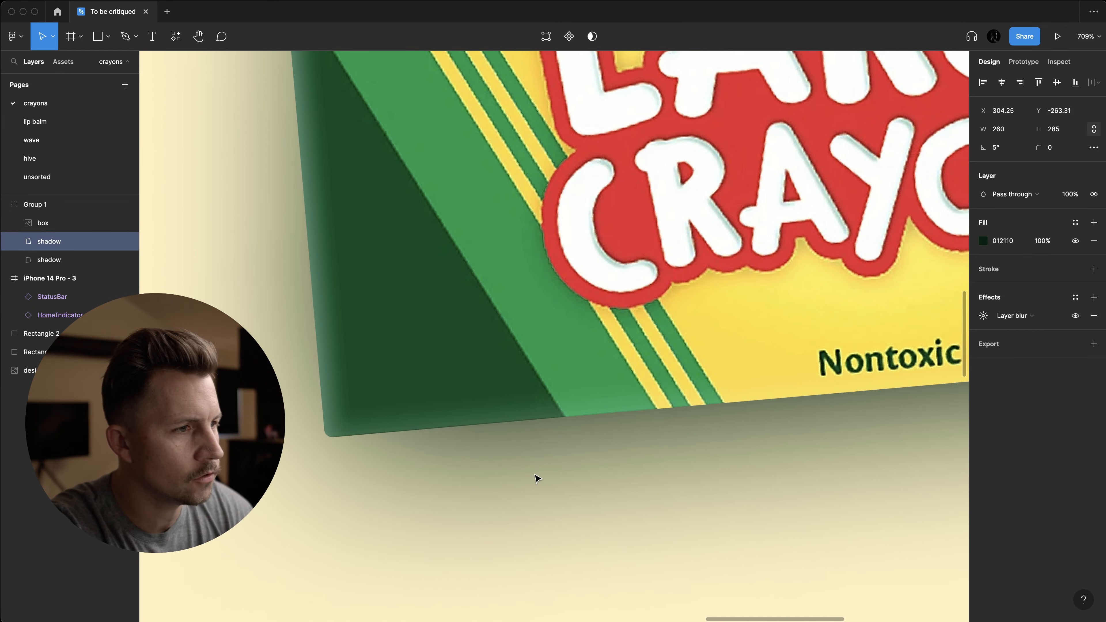
pyautogui.hotkey('shift', 'Down')
pyautogui.scroll(-4, 536, 477)
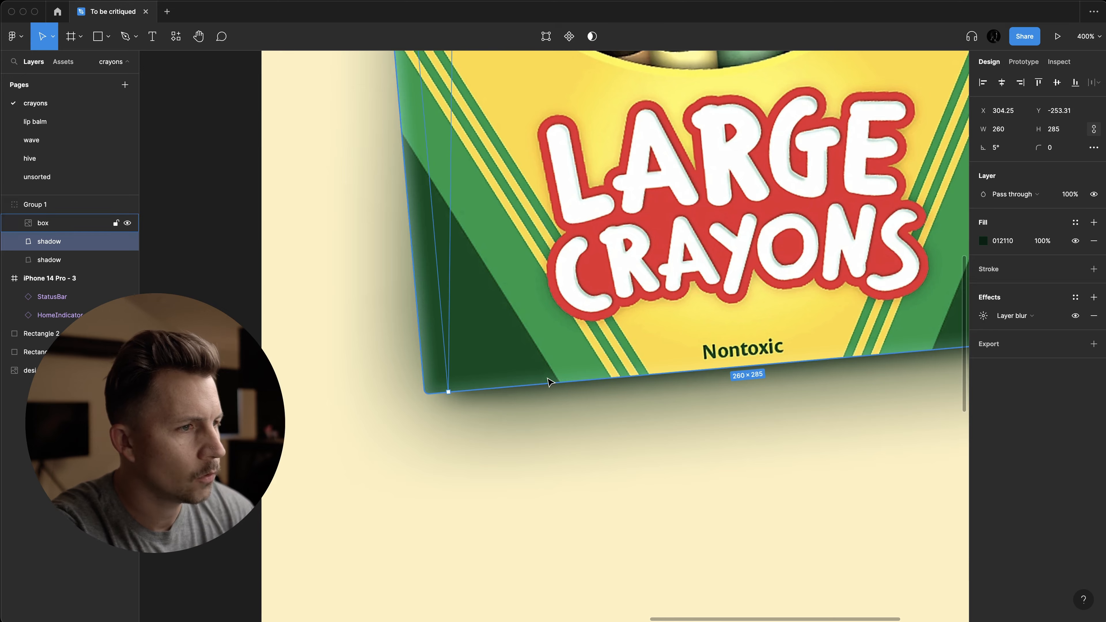
pyautogui.scroll(3, 549, 382)
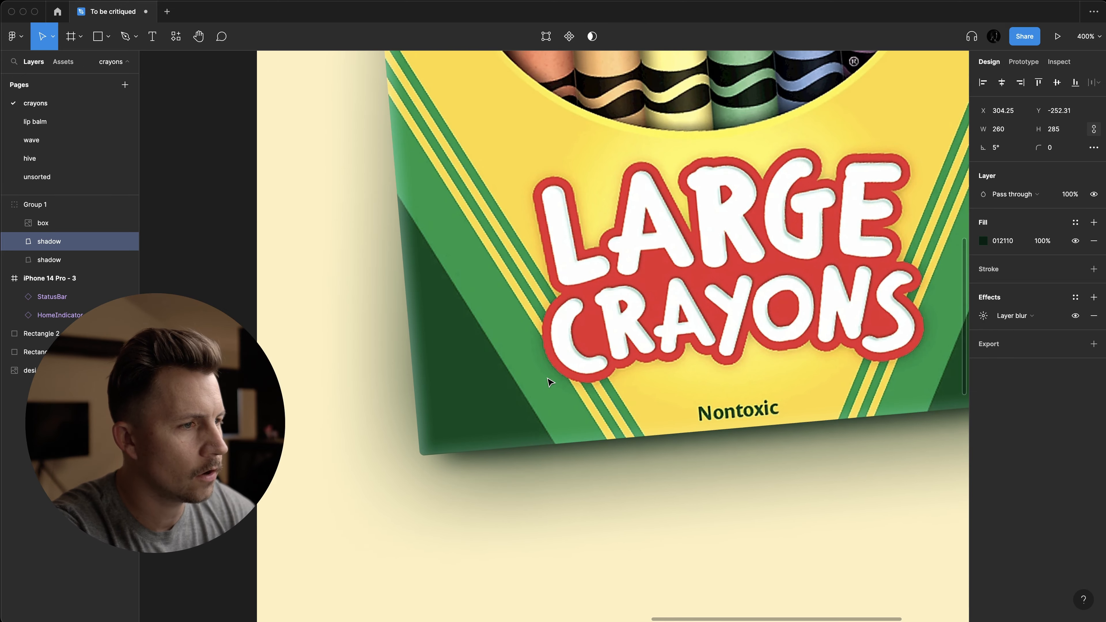
pyautogui.scroll(-3, 549, 382)
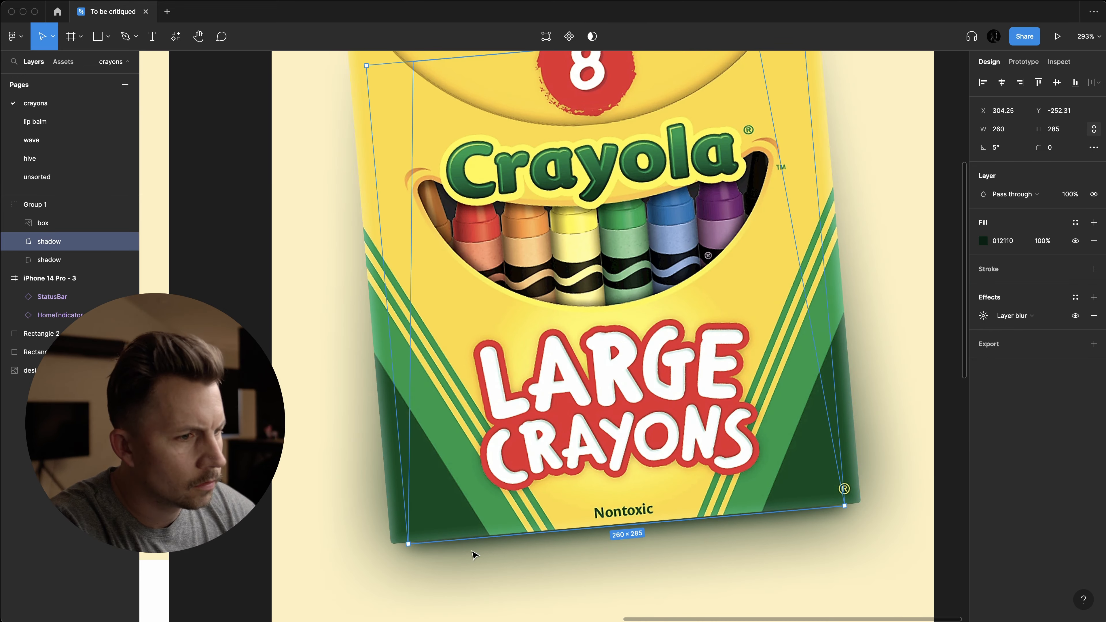
# - Try lowering the upper shadow copy to Y -250.31 and move it back up to Y -251.31
pyautogui.press('Down')
pyautogui.press('Down')
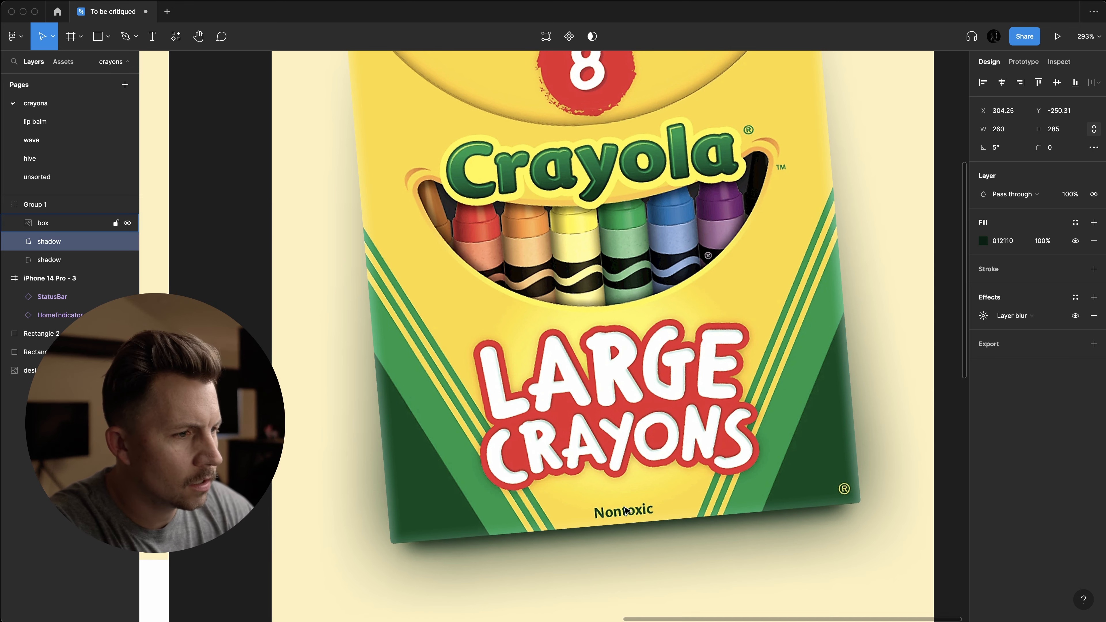
pyautogui.press('Up')
pyautogui.press('Up')
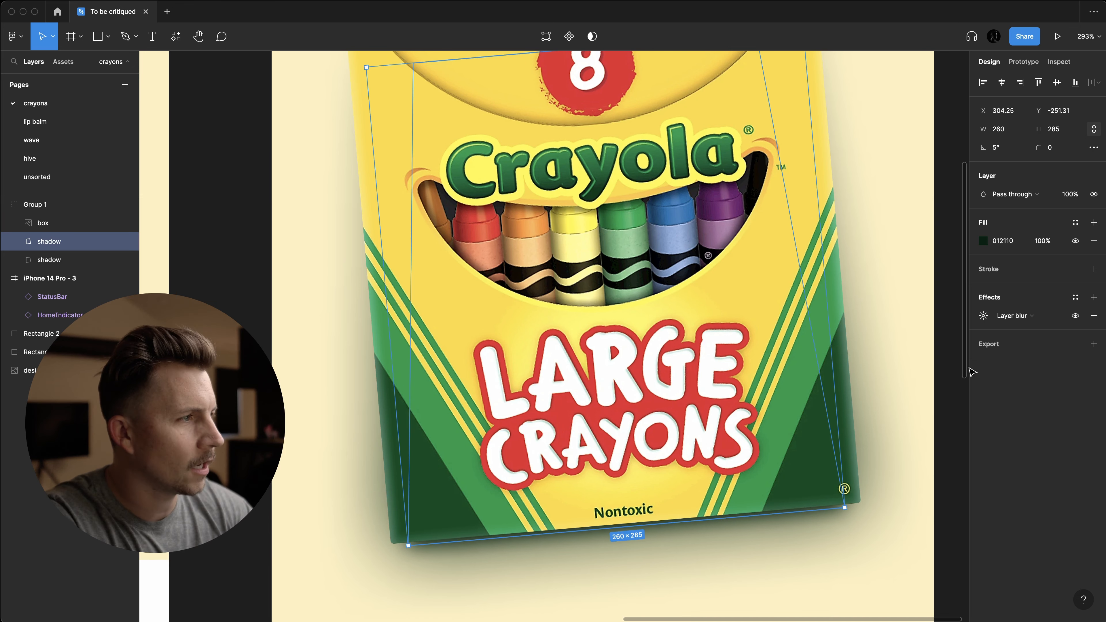
# - Raise the upper shadow copy to Y -253.31, leaving its layer blur at 12
pyautogui.click(984, 315)
pyautogui.click(863, 350)
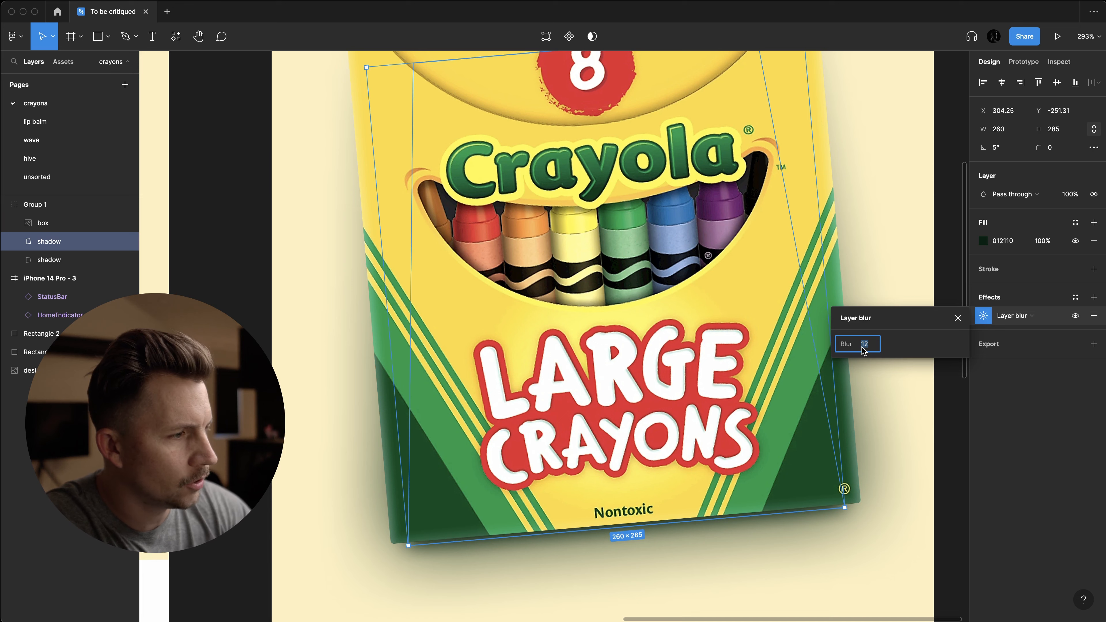
pyautogui.press('Down')
pyautogui.press('Down')
# - Darken the upper shadow copy's fill to black (000000) by reducing its HSB brightness to 0
pyautogui.click(984, 241)
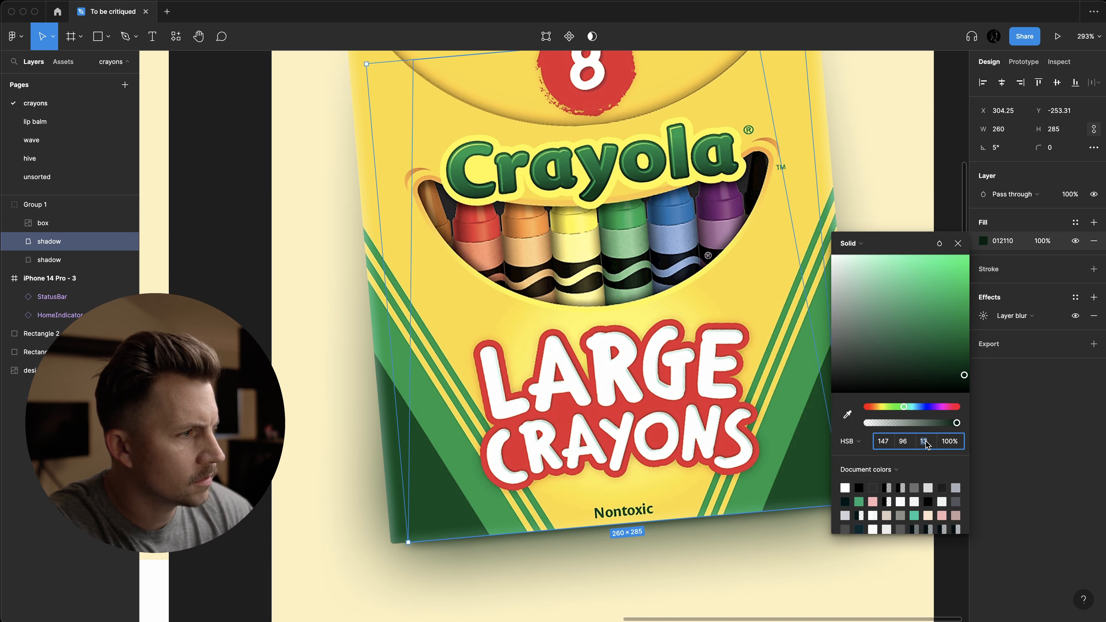
pyautogui.press('Down')
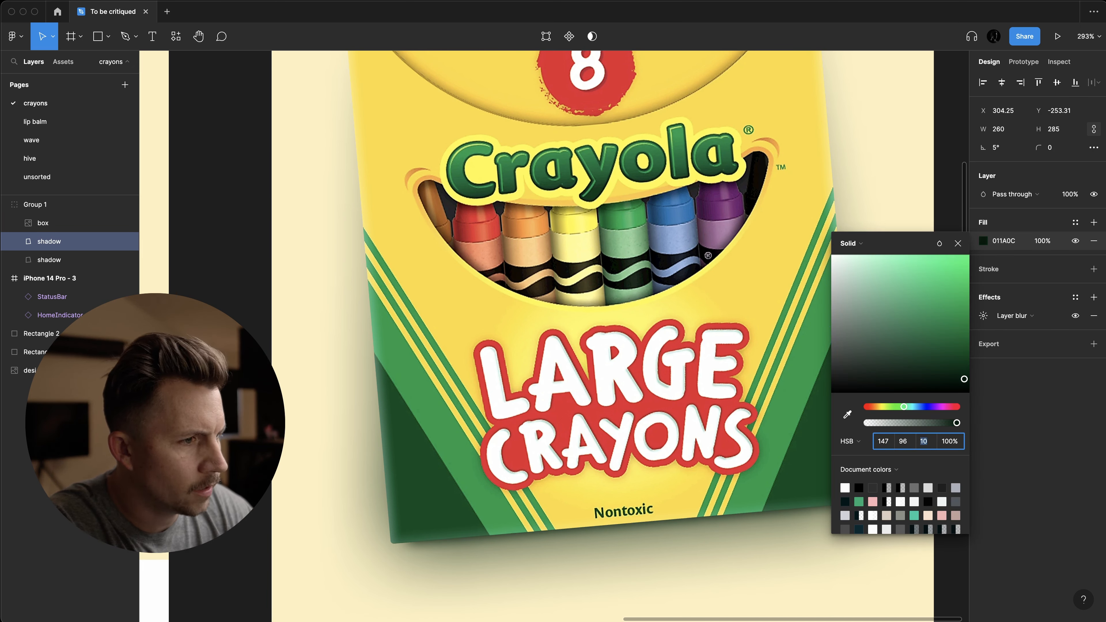
pyautogui.hotkey('shift', 'Down')
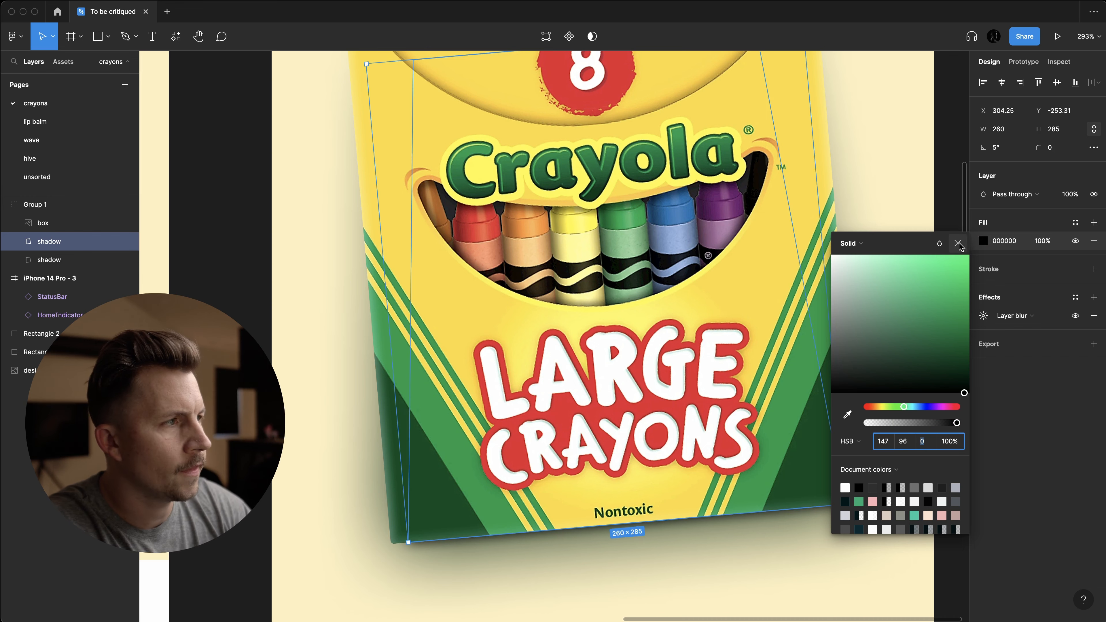
pyautogui.click(958, 244)
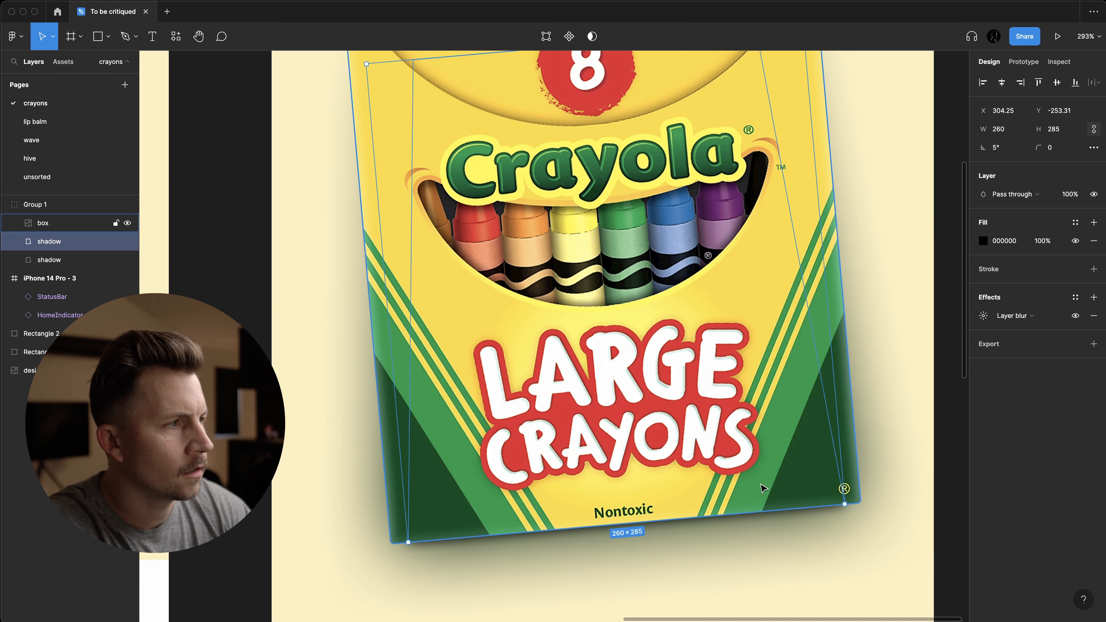
# - Select the box image and examine its lower-left corner and bottom edge against the shadows up close
pyautogui.click(398, 535)
pyautogui.scroll(5, 441, 541)
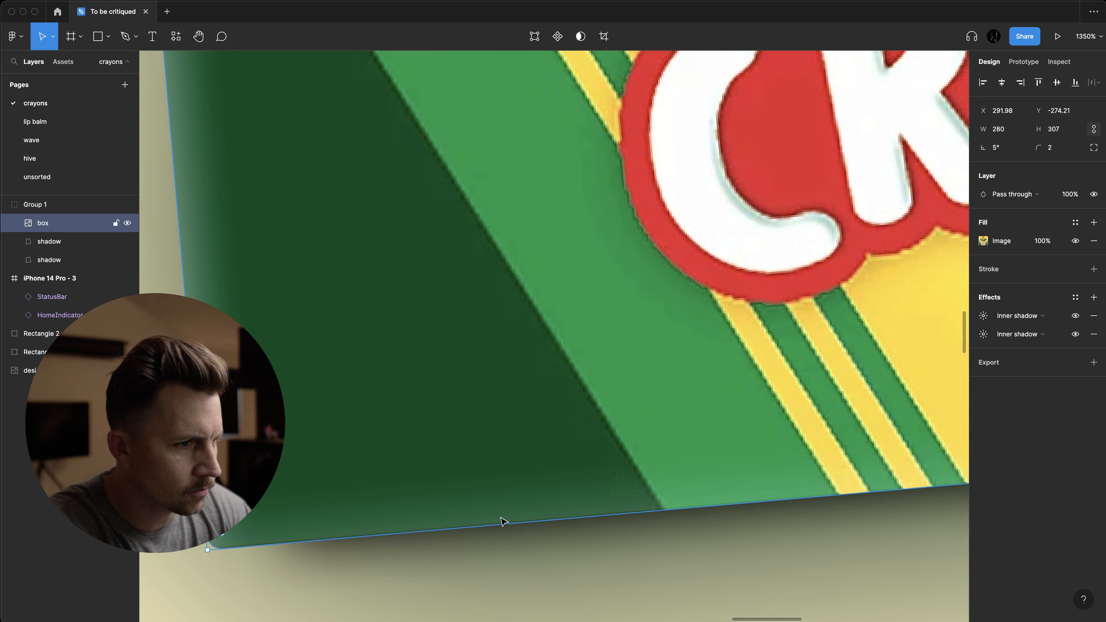
pyautogui.scroll(5, 514, 523)
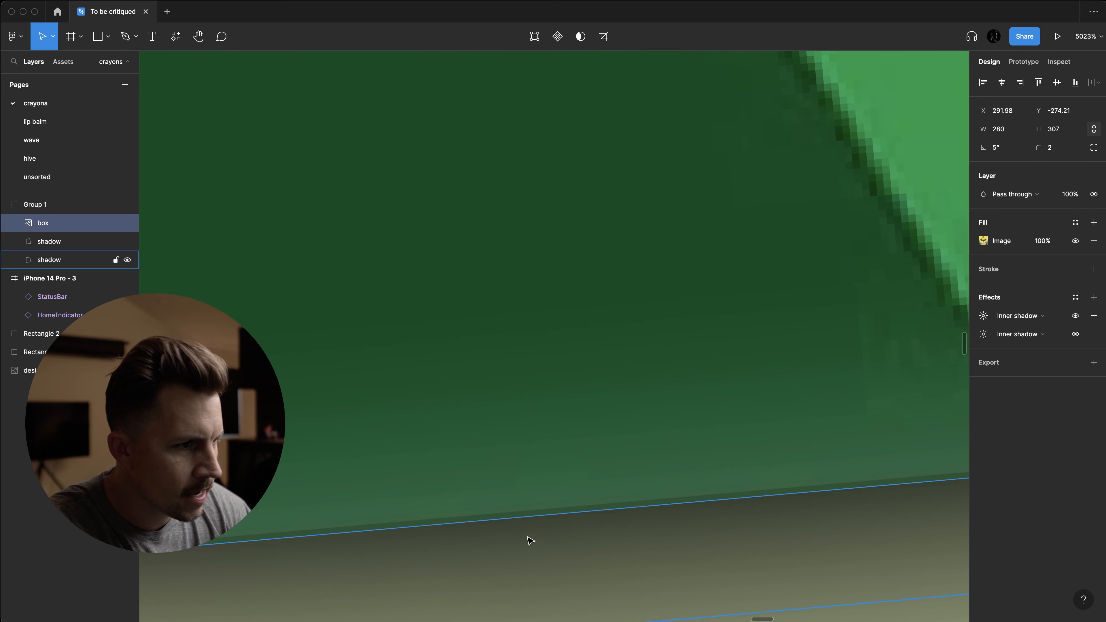
pyautogui.scroll(-7, 532, 514)
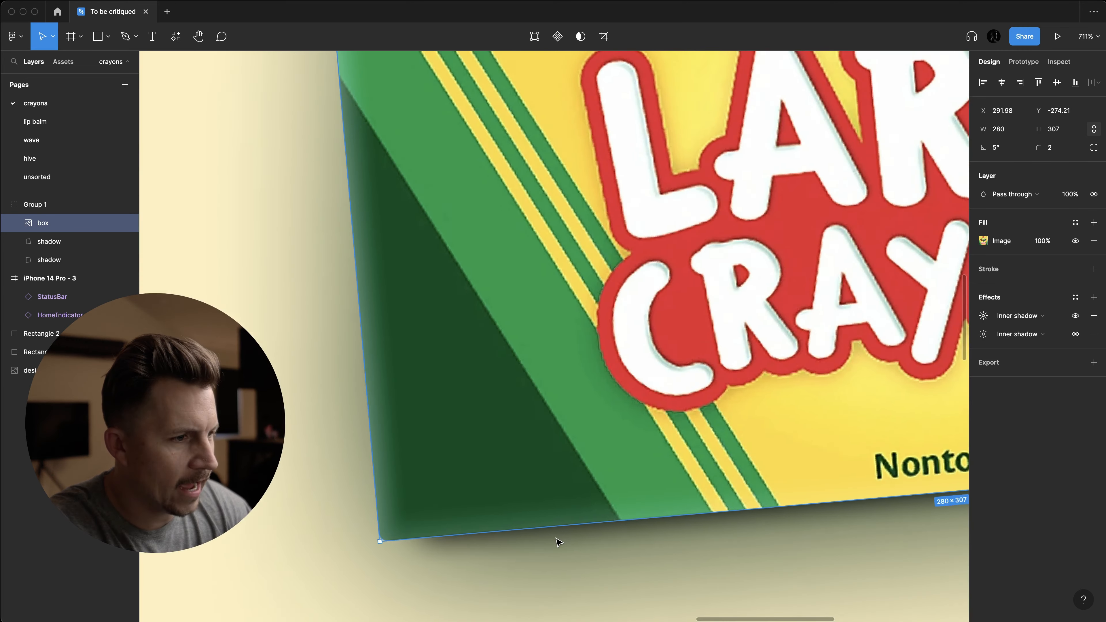
pyautogui.scroll(-2, 557, 539)
pyautogui.click(558, 605)
pyautogui.hscroll(2, 566, 567)
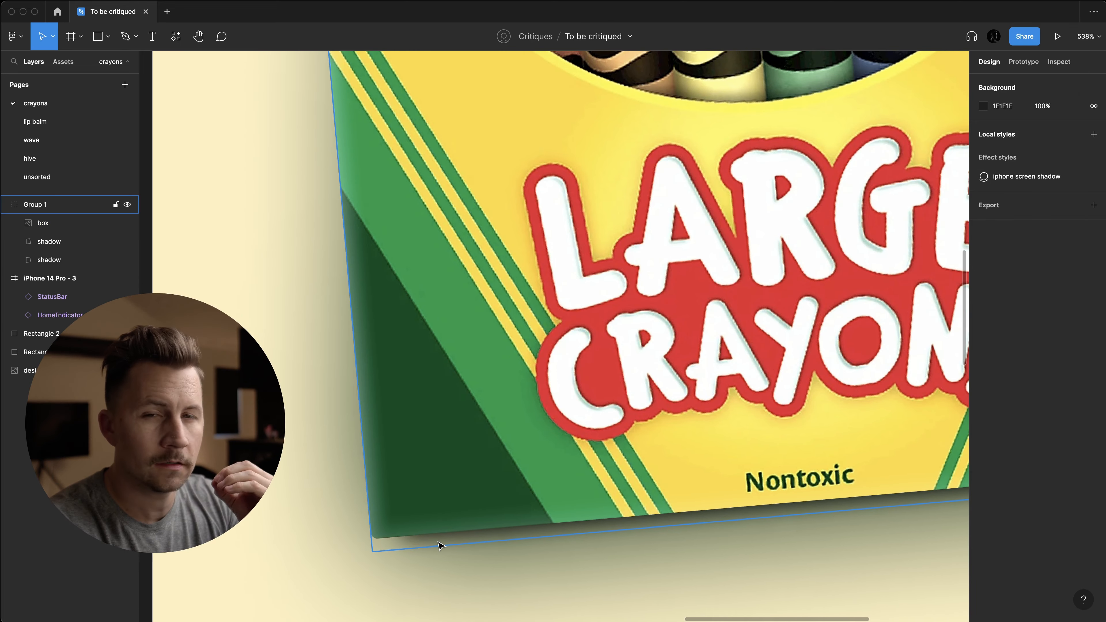
# - Add a new effect to the box image and change its type from drop shadow to inner shadow
pyautogui.doubleClick(441, 522)
pyautogui.scroll(3, 444, 519)
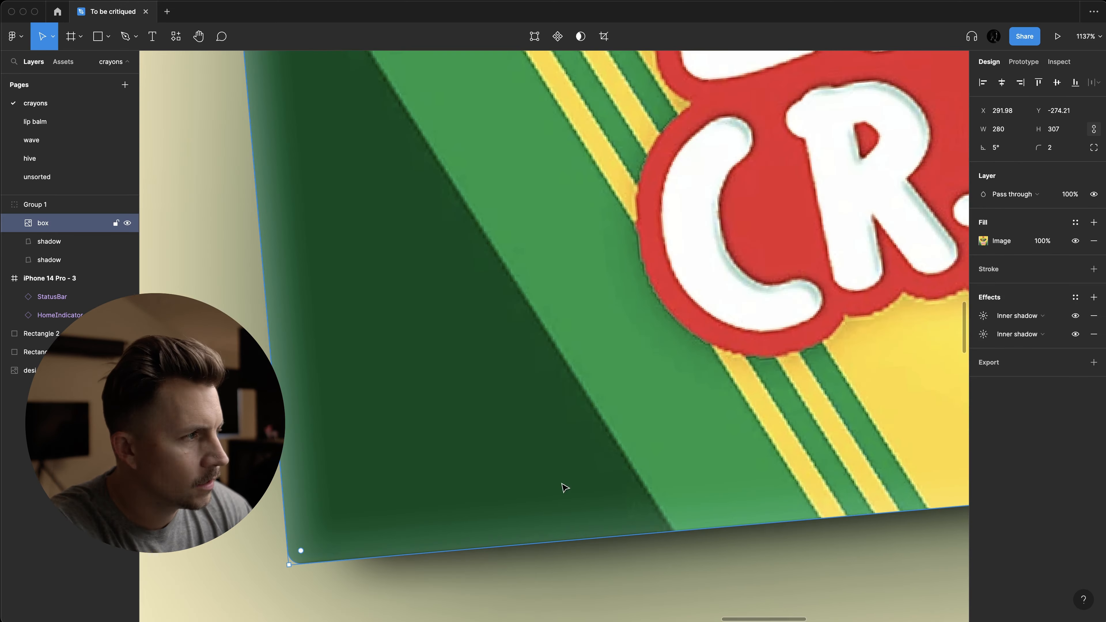
pyautogui.click(1093, 297)
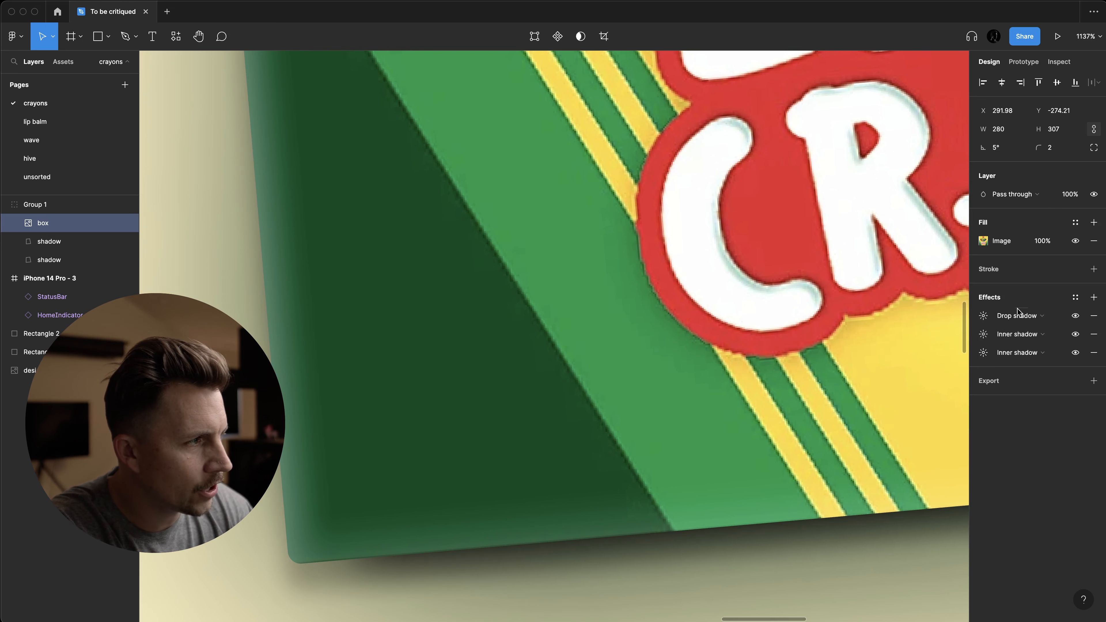
pyautogui.click(984, 316)
pyautogui.click(1019, 317)
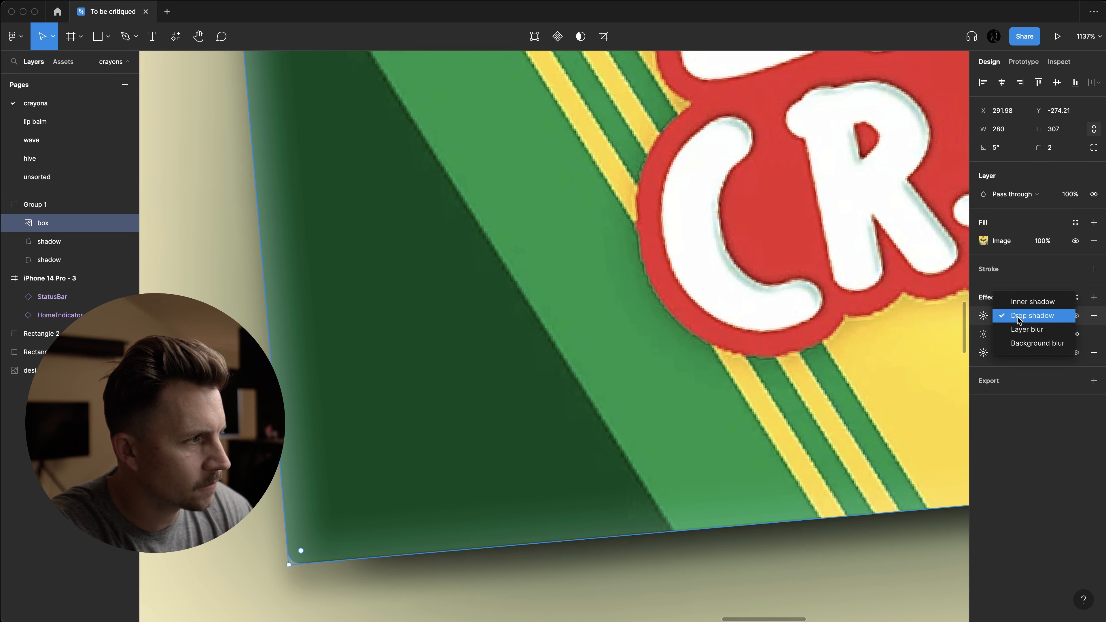
pyautogui.click(1032, 301)
# - Set the box's new inner shadow to Y 2, blur 2 and 100% opacity
pyautogui.click(983, 316)
pyautogui.click(858, 363)
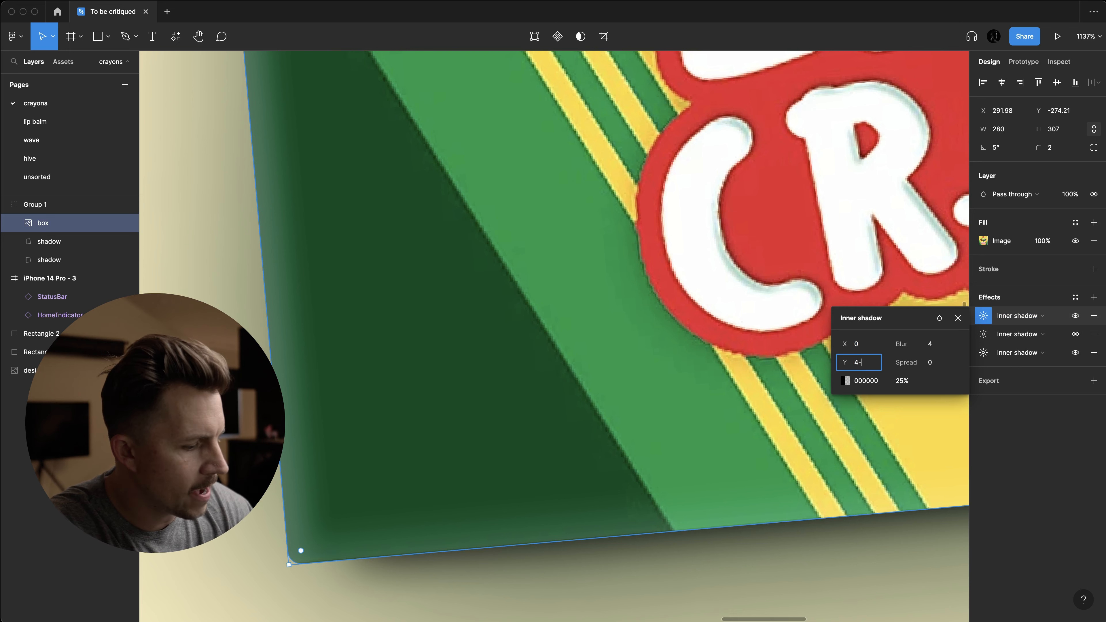
pyautogui.write('-2')
pyautogui.click(931, 345)
pyautogui.press('Return')
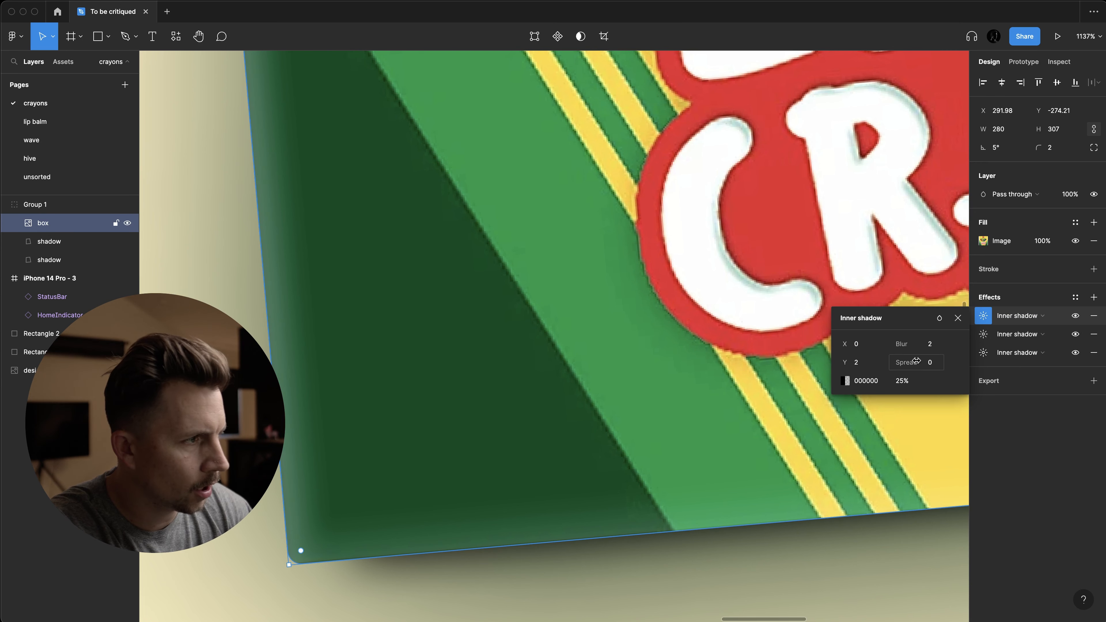
pyautogui.click(906, 382)
pyautogui.write('100')
pyautogui.press('Return')
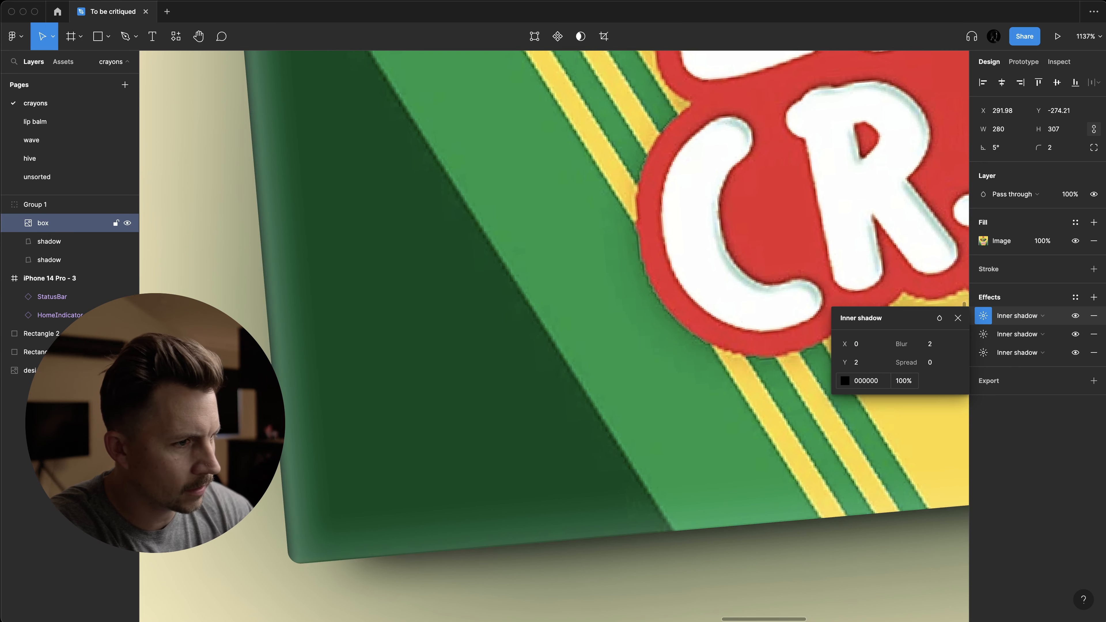
# - Try a Y offset of -3 for the box's new inner shadow
pyautogui.click(857, 362)
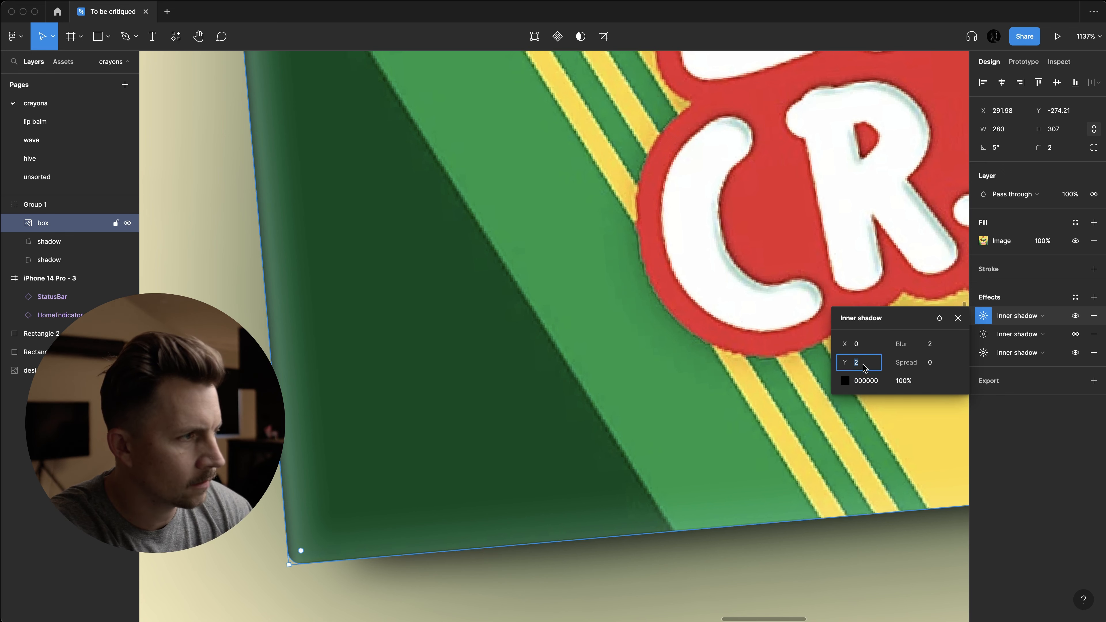
pyautogui.press('Down')
pyautogui.press('Down')
pyautogui.press('Down')
pyautogui.press('Down')
pyautogui.press('Down')
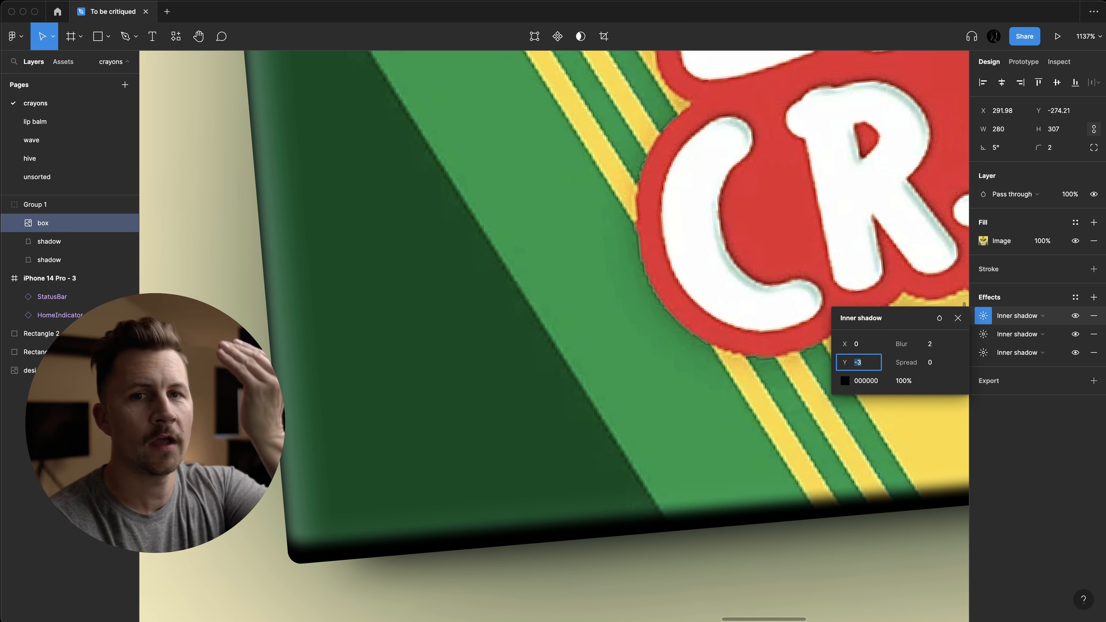
# - Compare Y offsets of 0 and -1 for the box's new inner shadow, and settle on -1
pyautogui.press('Up')
pyautogui.press('Up')
pyautogui.press('Up')
pyautogui.press('Down')
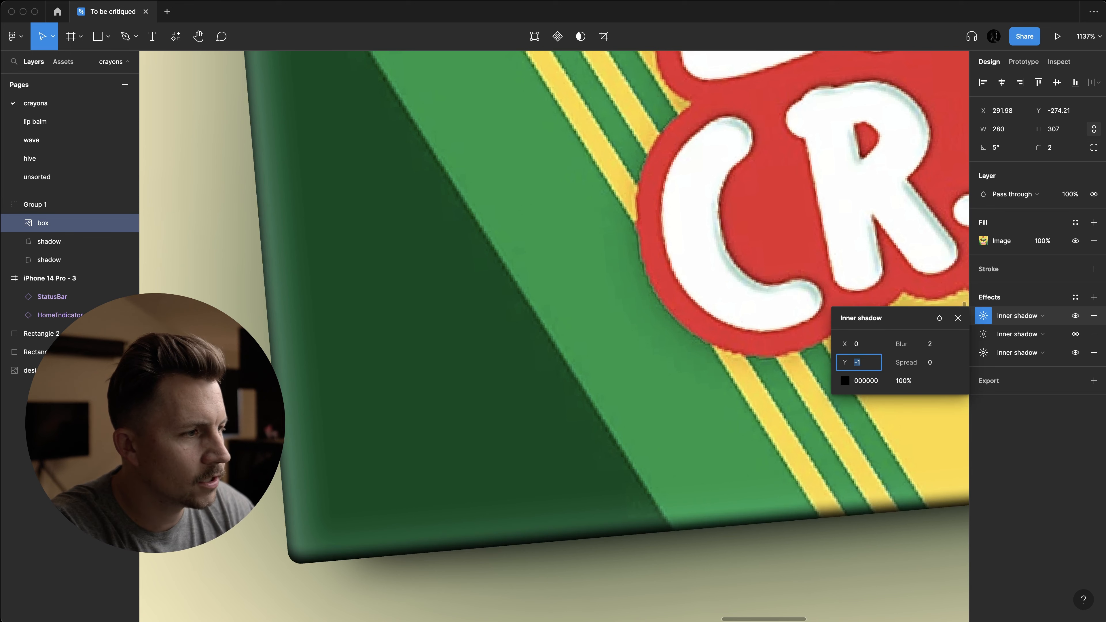
pyautogui.press('Up')
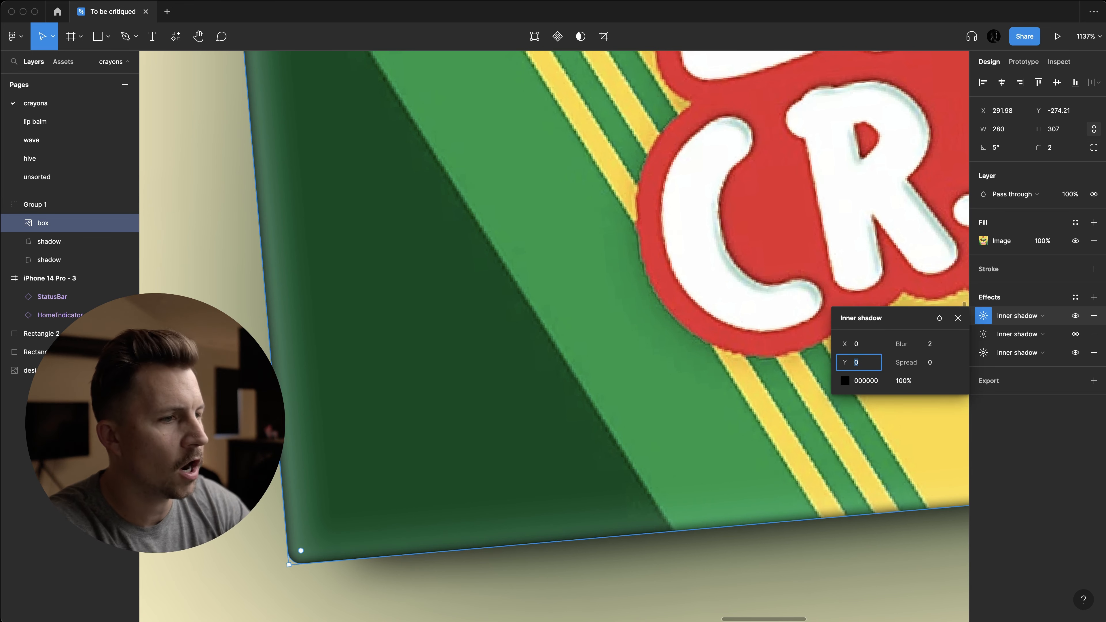
pyautogui.press('Down')
pyautogui.press('Down')
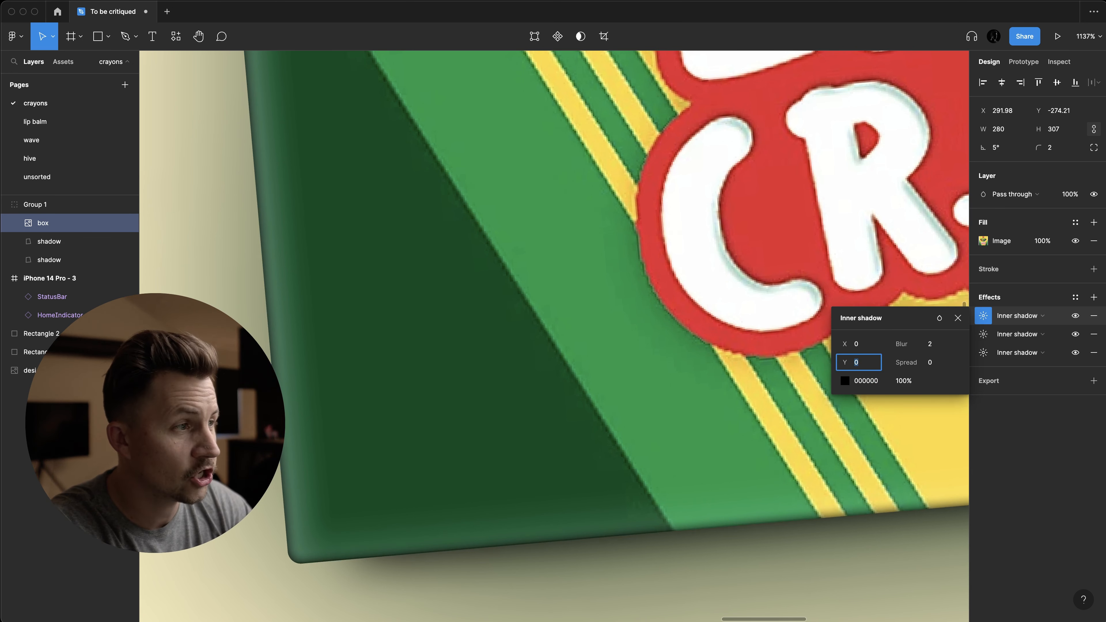
pyautogui.press('Up')
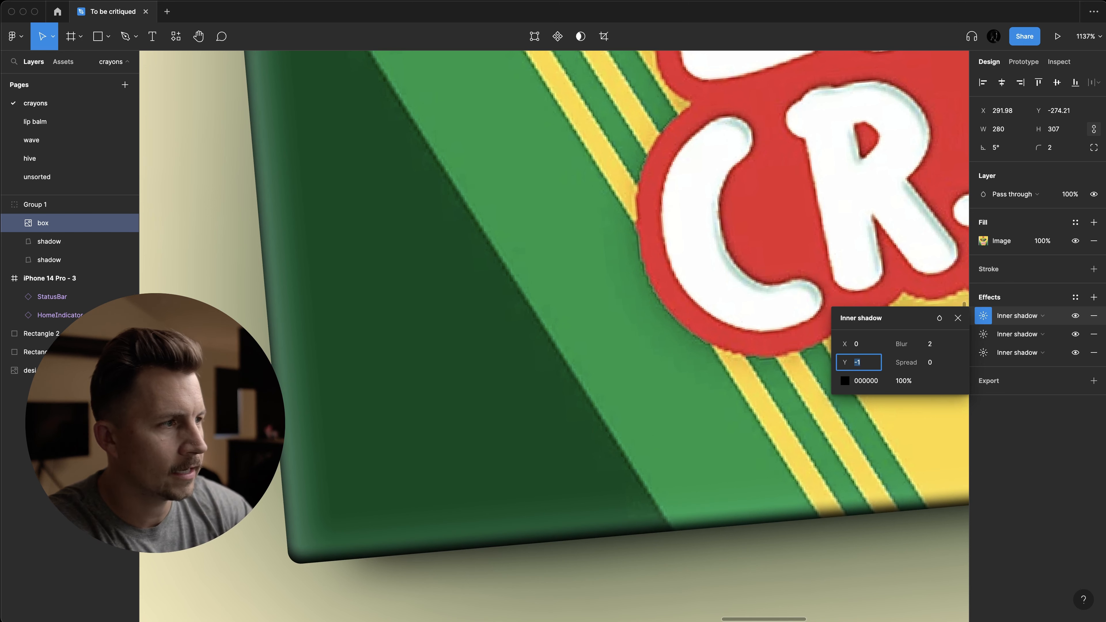
# - Try a blur of 1 for the box's new inner shadow and return it to 2
pyautogui.click(931, 345)
pyautogui.press('Down')
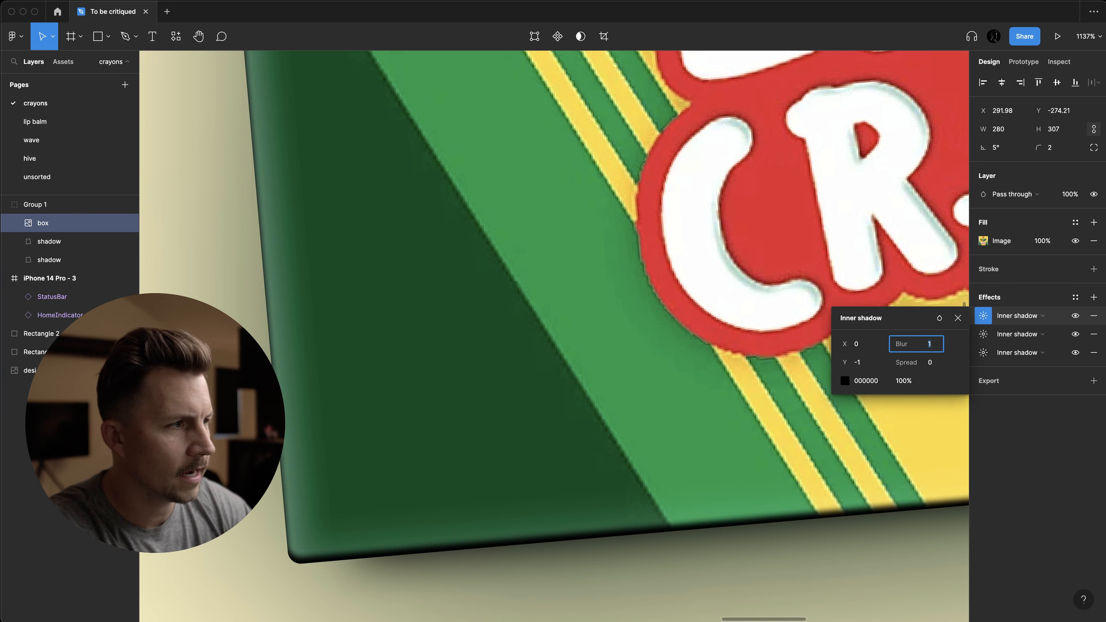
pyautogui.click(911, 381)
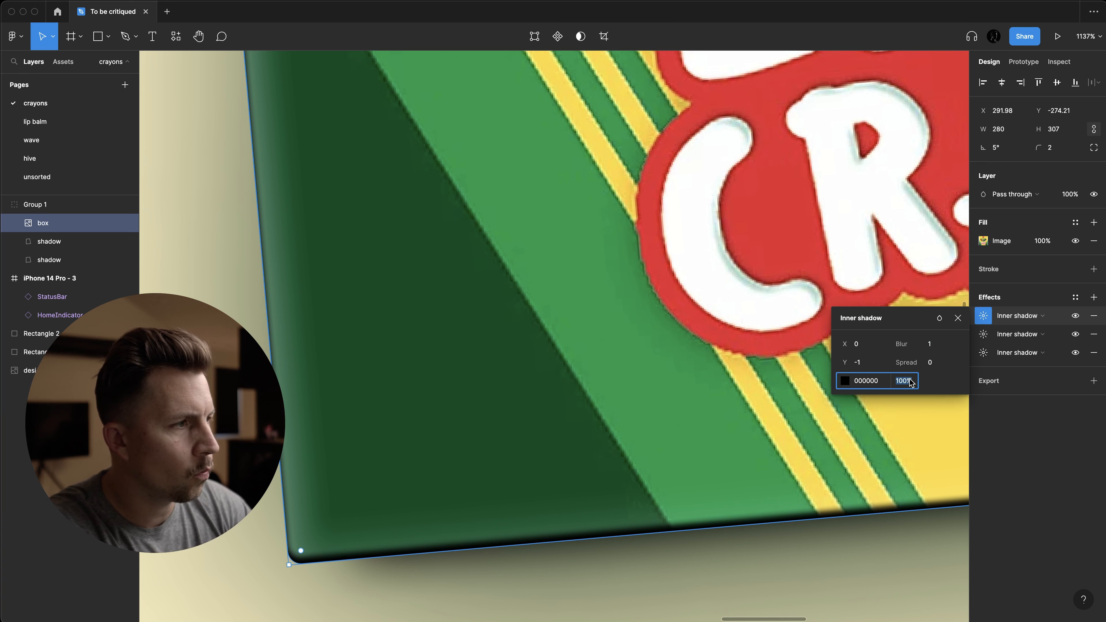
pyautogui.click(930, 344)
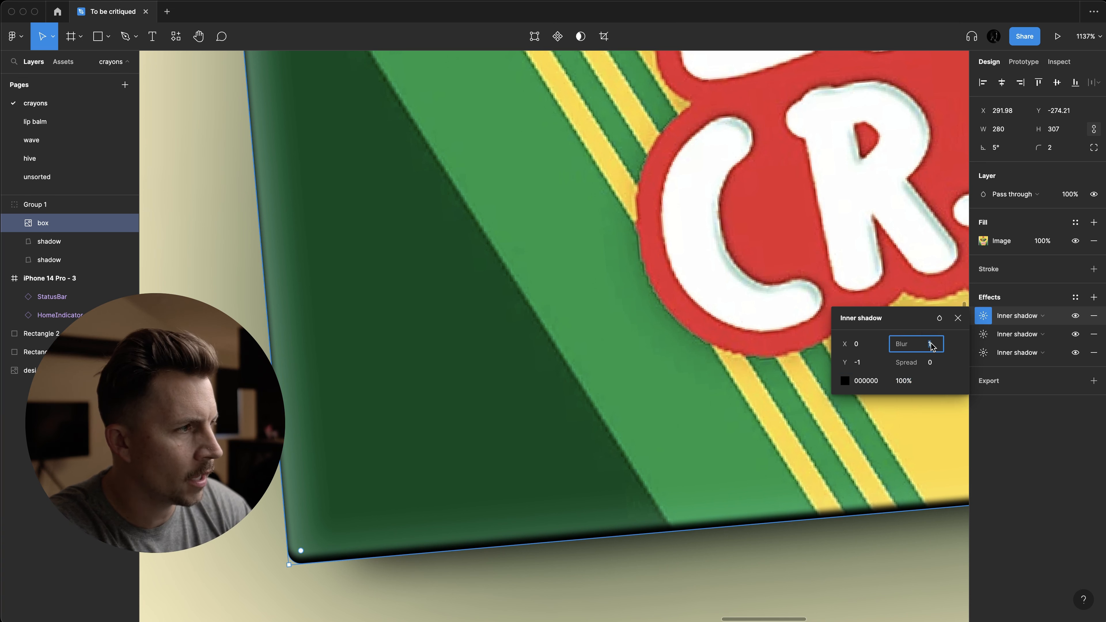
pyautogui.write('2')
pyautogui.press('Return')
# - Set the opacity of the box's new black inner shadow to 50%
pyautogui.click(904, 380)
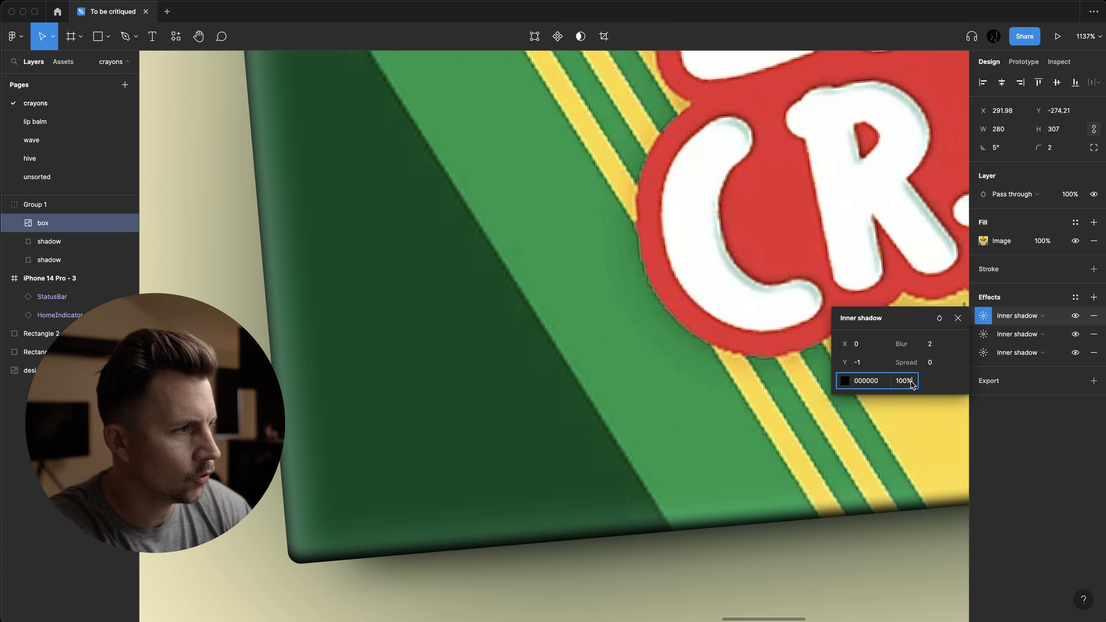
pyautogui.write('50')
pyautogui.press('Return')
pyautogui.hotkey('shift', 'Down')
pyautogui.hotkey('shift', 'Up')
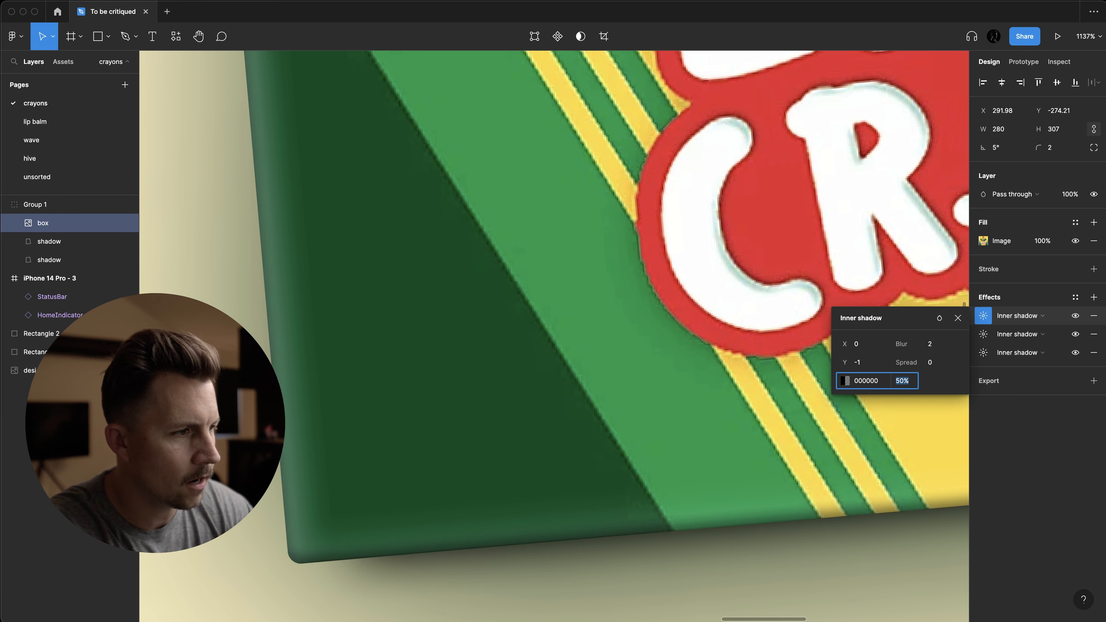
pyautogui.press('super+minus')
pyautogui.press('super+minus')
pyautogui.press('super+minus')
pyautogui.click(661, 393)
# - Hide all three inner shadows on the box and show them again to compare the look
pyautogui.scroll(3, 605, 369)
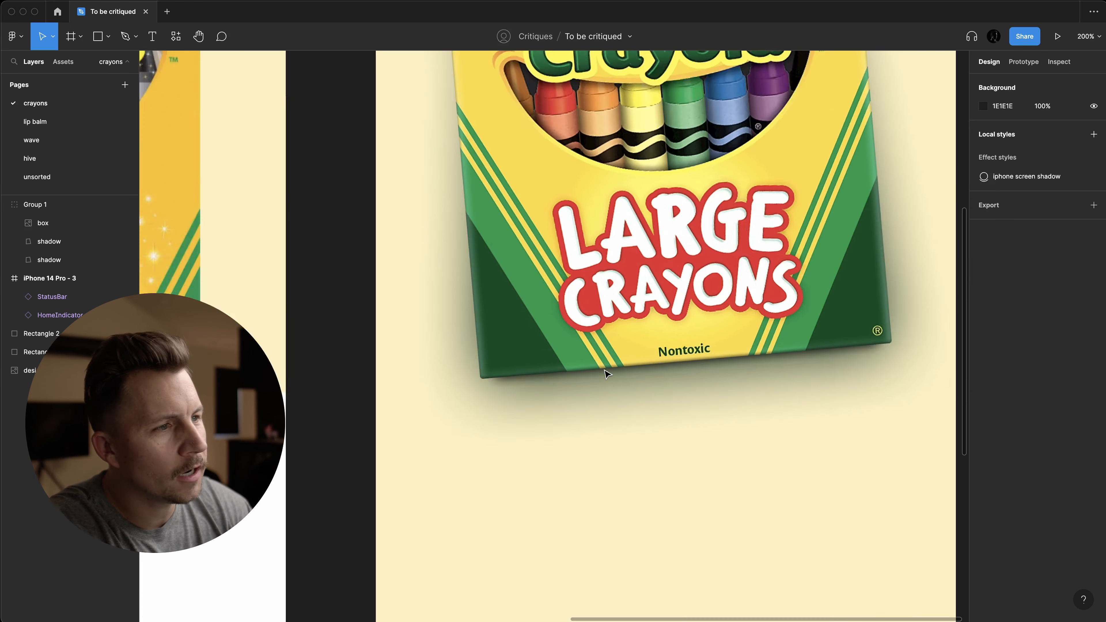
pyautogui.scroll(-5, 541, 382)
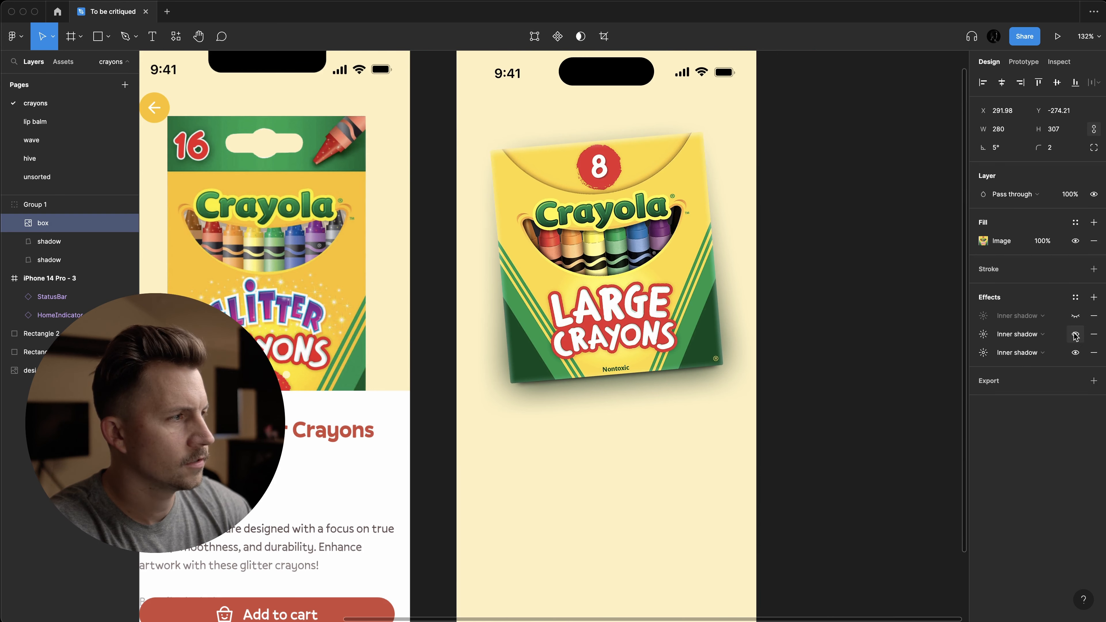
pyautogui.click(1075, 335)
pyautogui.click(1076, 352)
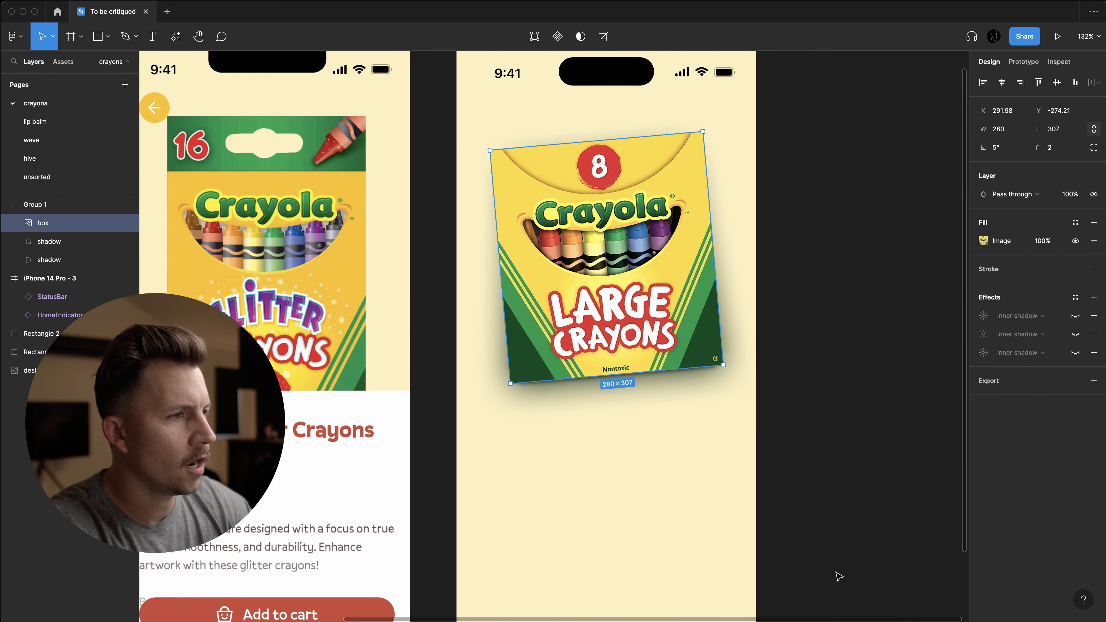
pyautogui.click(1075, 334)
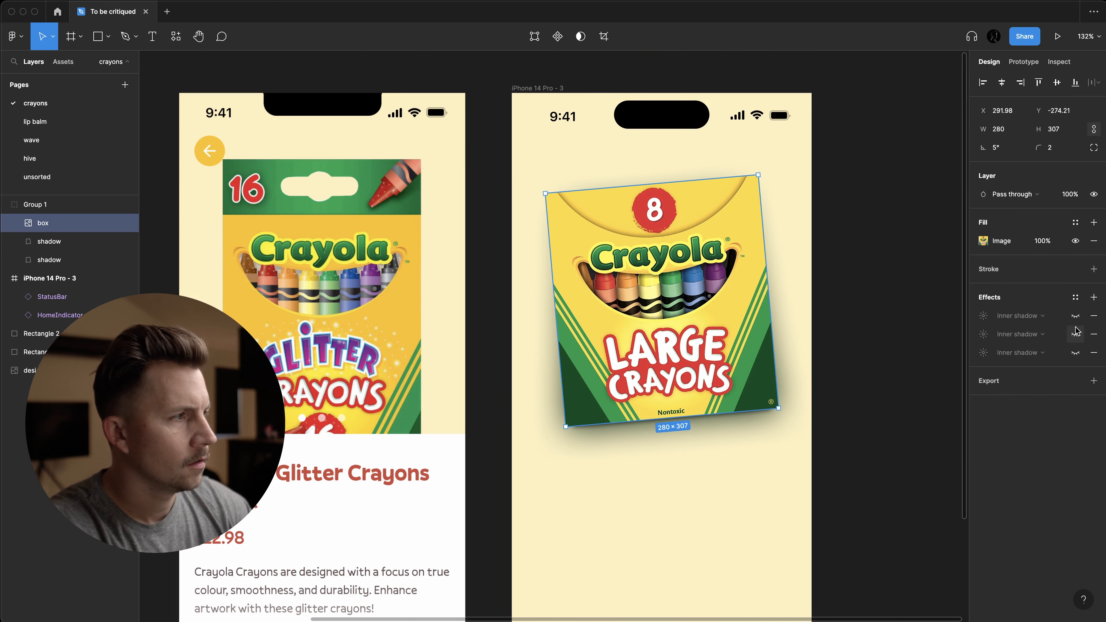
pyautogui.click(1076, 316)
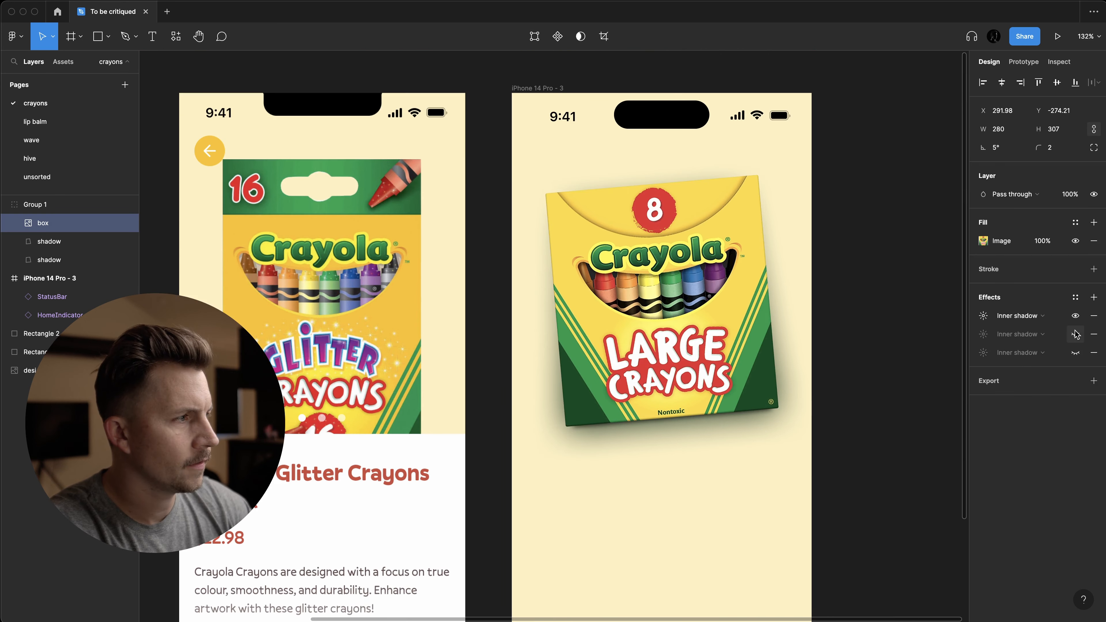
pyautogui.click(1076, 353)
# - Check the opacity of the box's other two inner shadows, and set the black one to Y -2 and 30% opacity
pyautogui.click(983, 335)
pyautogui.click(902, 399)
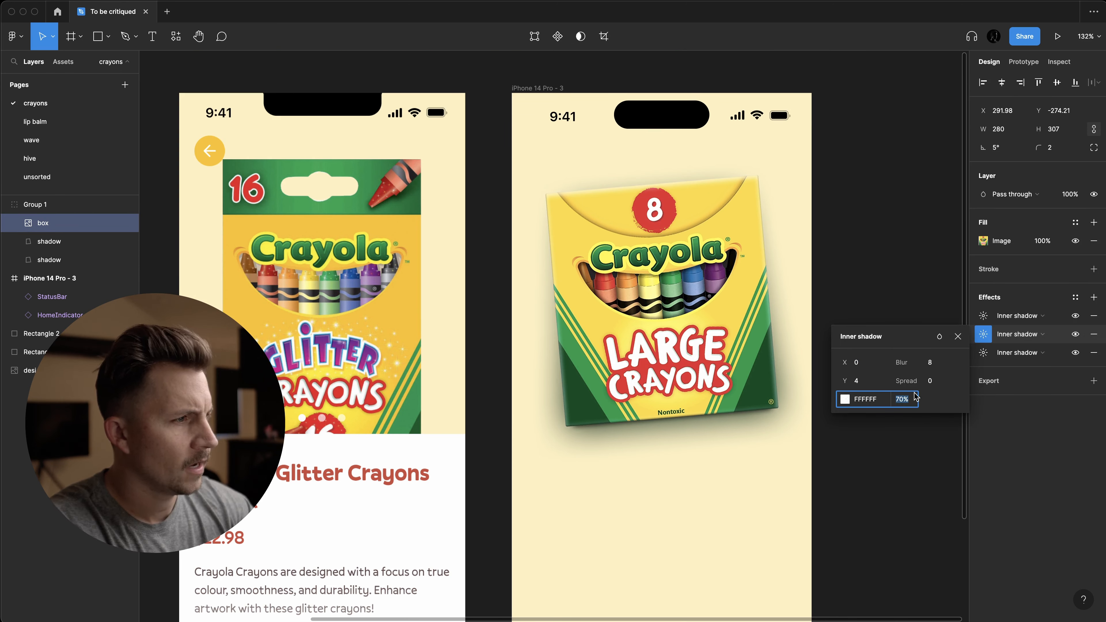
pyautogui.click(983, 352)
pyautogui.click(902, 418)
pyautogui.click(983, 315)
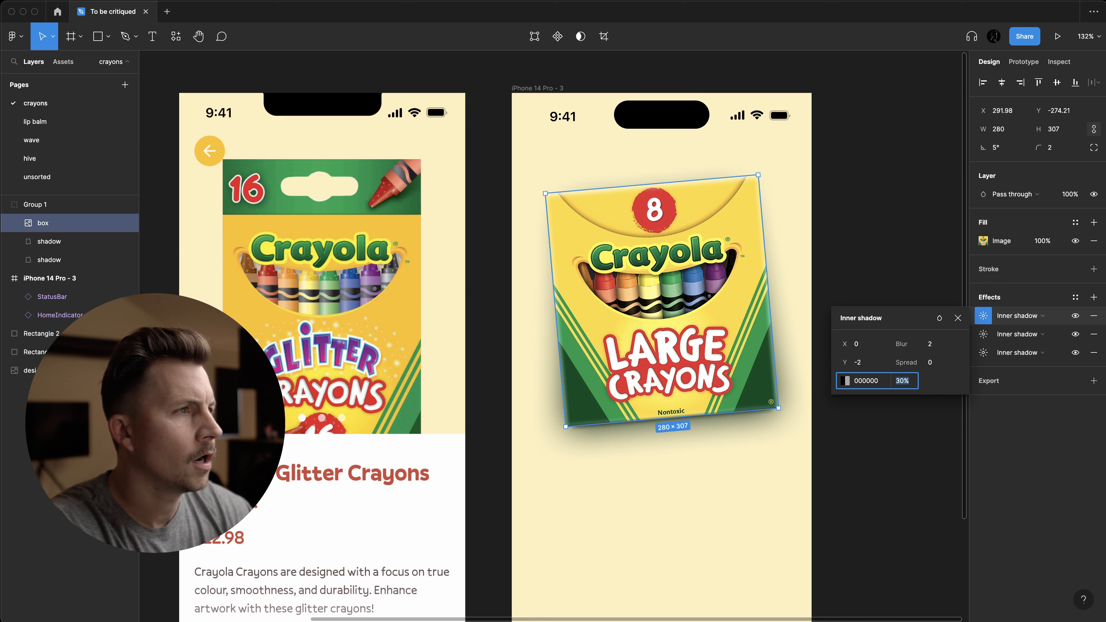
pyautogui.click(958, 317)
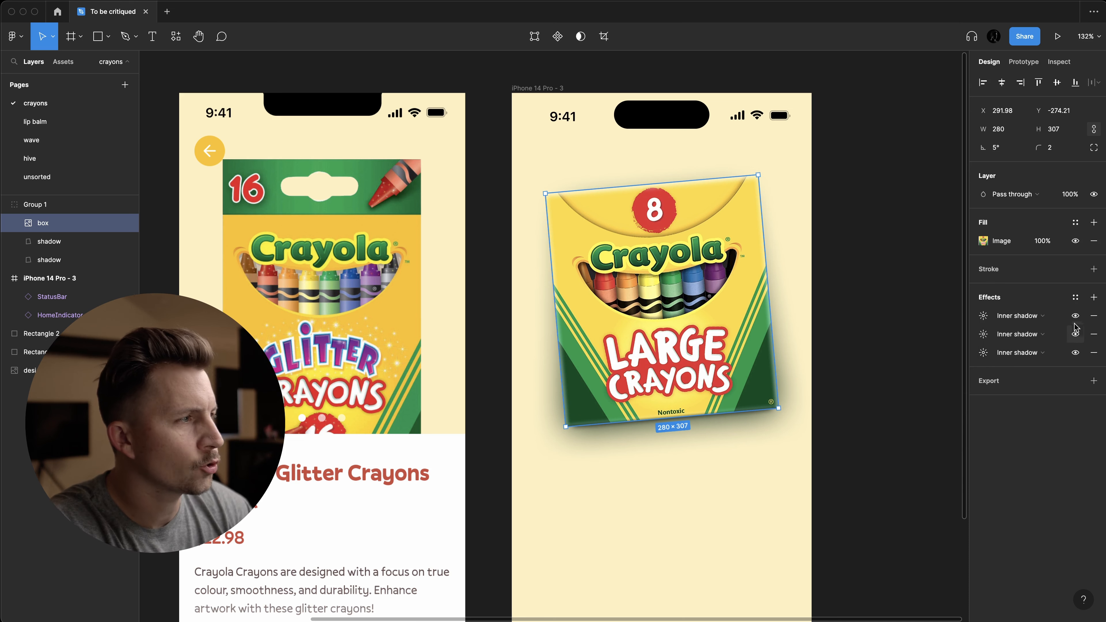
pyautogui.click(863, 423)
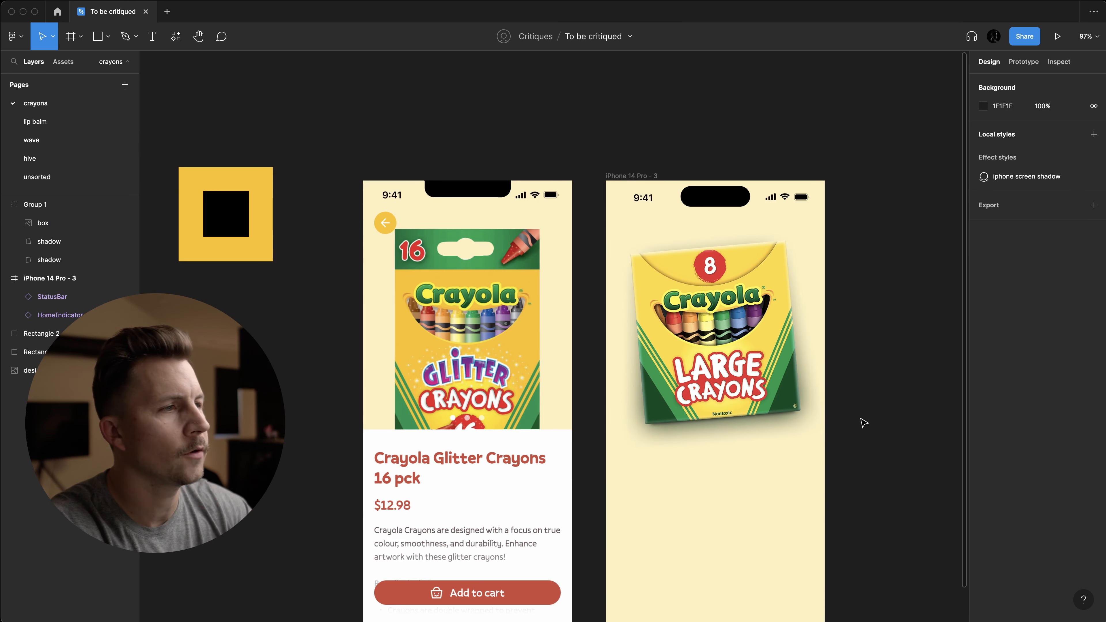
pyautogui.scroll(-3, 861, 422)
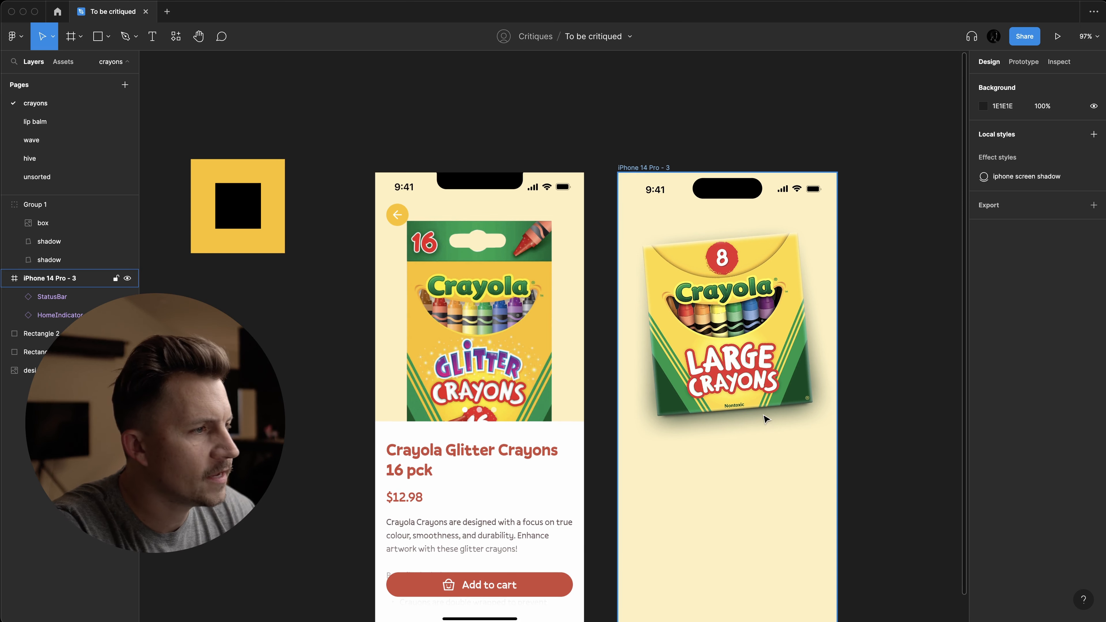
# - Resize the rearmost shadow shape behind the box to about 259 × 298, extending it slightly below the box
pyautogui.click(39, 260)
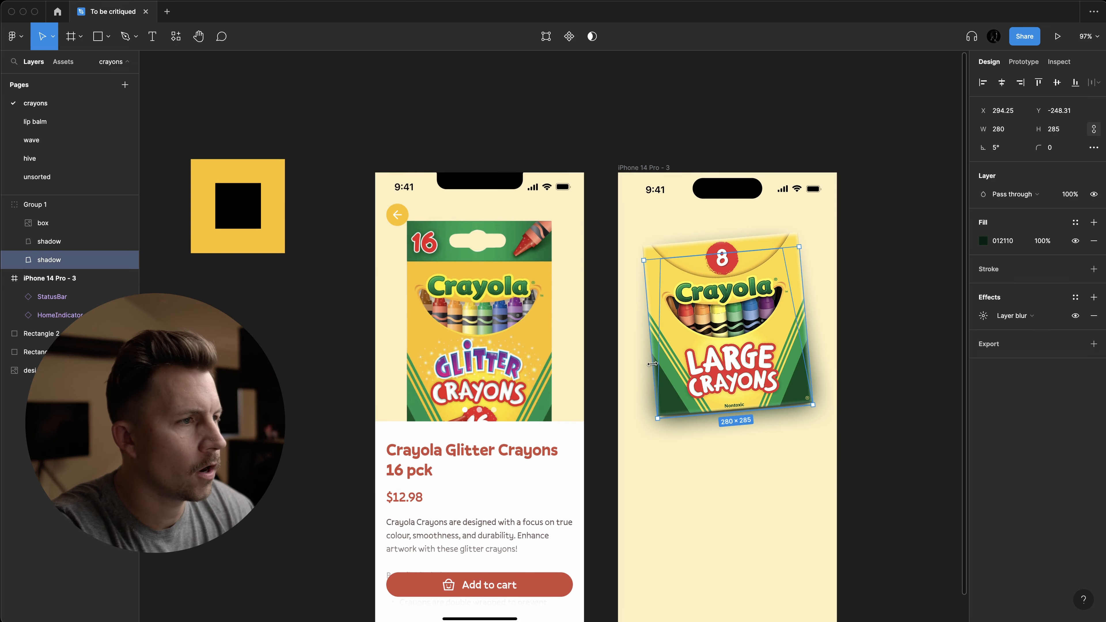
pyautogui.click(659, 355)
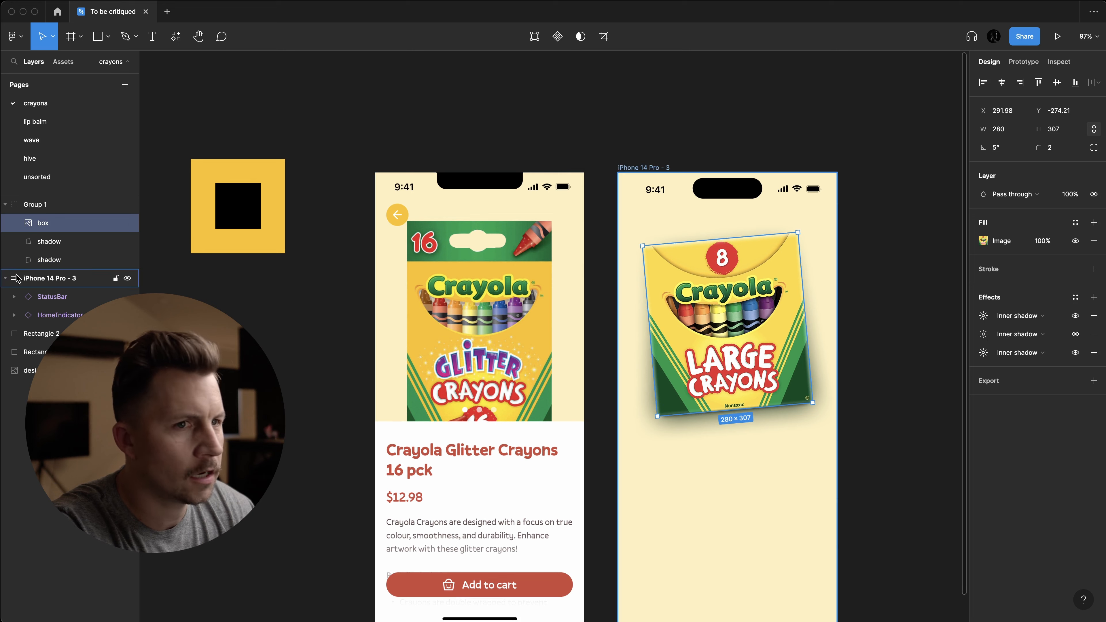
pyautogui.click(648, 297)
pyautogui.moveTo(648, 297)
pyautogui.mouseDown()
pyautogui.moveTo(627, 308)
pyautogui.moveTo(651, 308)
pyautogui.mouseUp()
pyautogui.moveTo(721, 416)
pyautogui.mouseDown()
pyautogui.moveTo(720, 440)
pyautogui.moveTo(721, 422)
pyautogui.mouseUp()
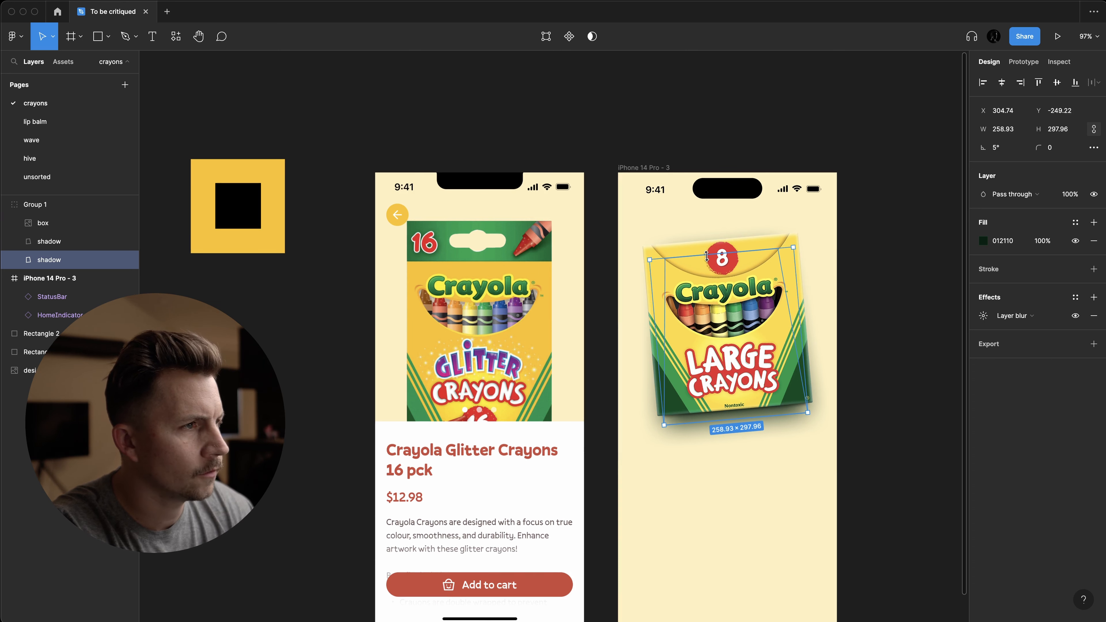
# - Examine the box and its reshaped shadow both close up and from a distance
pyautogui.click(825, 301)
pyautogui.scroll(3, 825, 301)
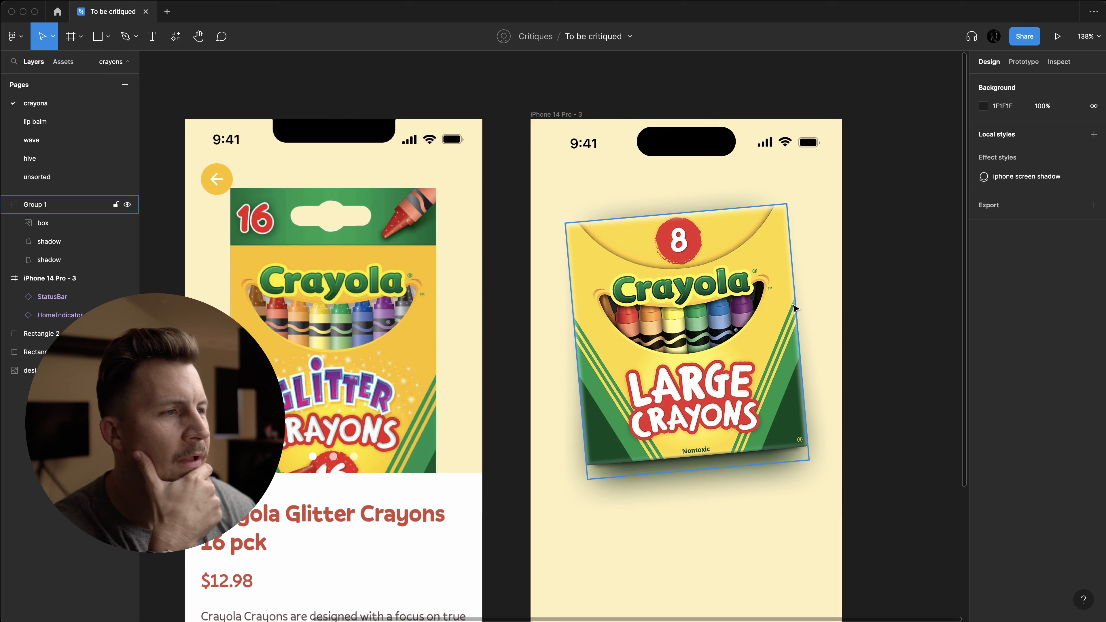
pyautogui.scroll(-3, 714, 349)
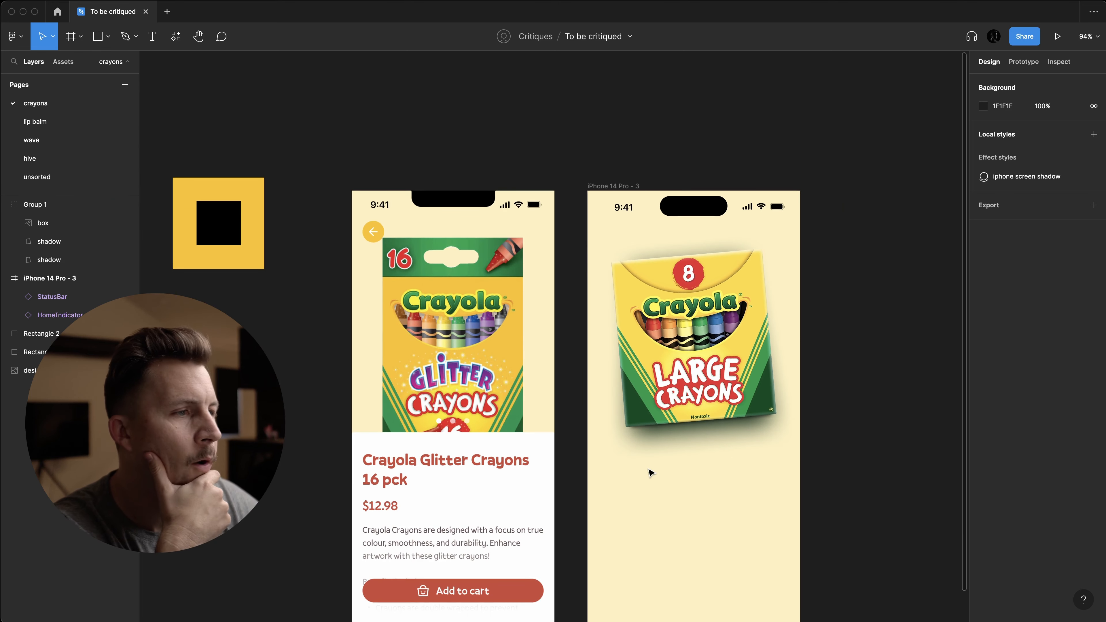
pyautogui.hscroll(2, 696, 477)
pyautogui.scroll(-2, 697, 477)
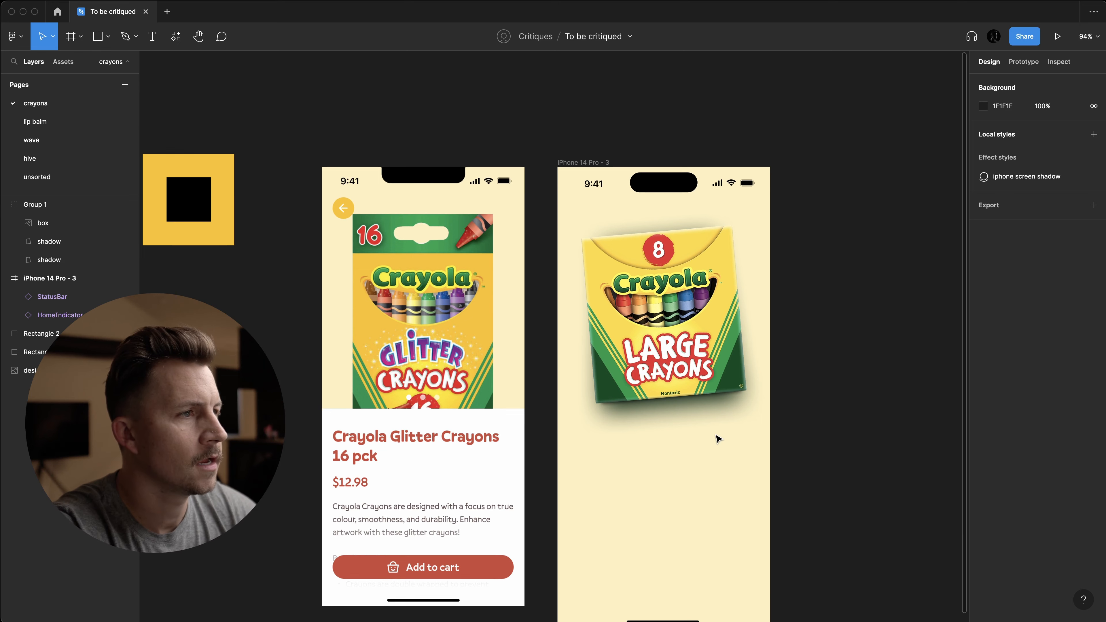
pyautogui.scroll(3, 692, 399)
pyautogui.scroll(-5, 692, 400)
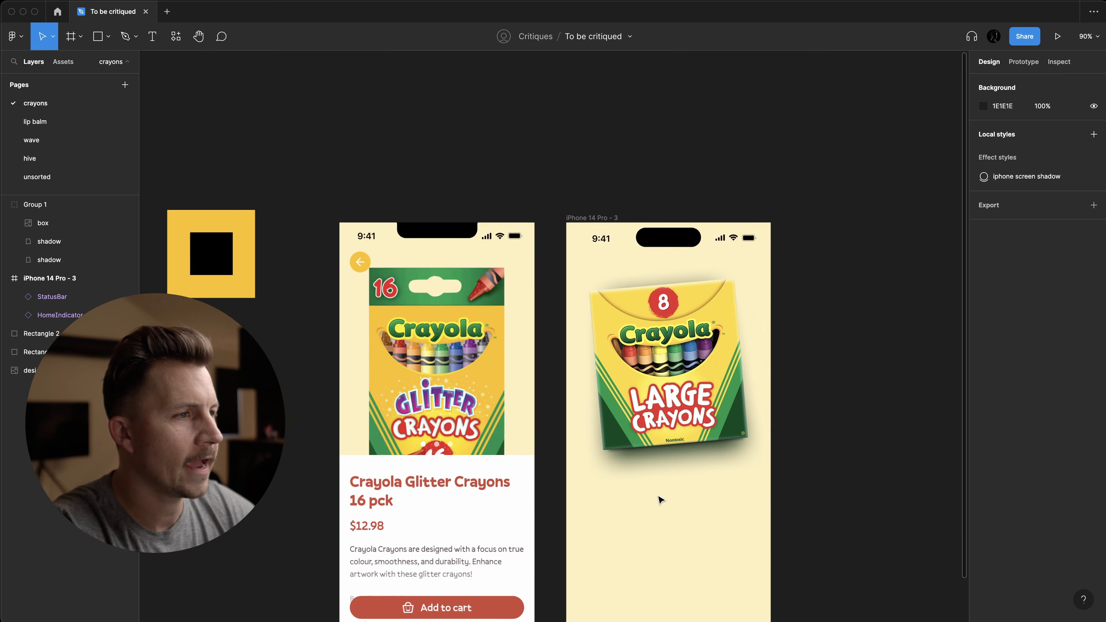
# - Duplicate the redesigned iPhone frame beside the original and place a copy of the box in it
pyautogui.click(635, 357)
pyautogui.moveTo(583, 219); pyautogui.dragTo(810, 235)
pyautogui.hscroll(3, 810, 235)
pyautogui.hscroll(1, 811, 236)
pyautogui.keyDown('super'); pyautogui.click(549, 361); pyautogui.keyUp('super')
pyautogui.moveTo(504, 361); pyautogui.dragTo(719, 362)
# - Set the copied box's rotation to 0° and remove its three inner shadows
pyautogui.click(1001, 149)
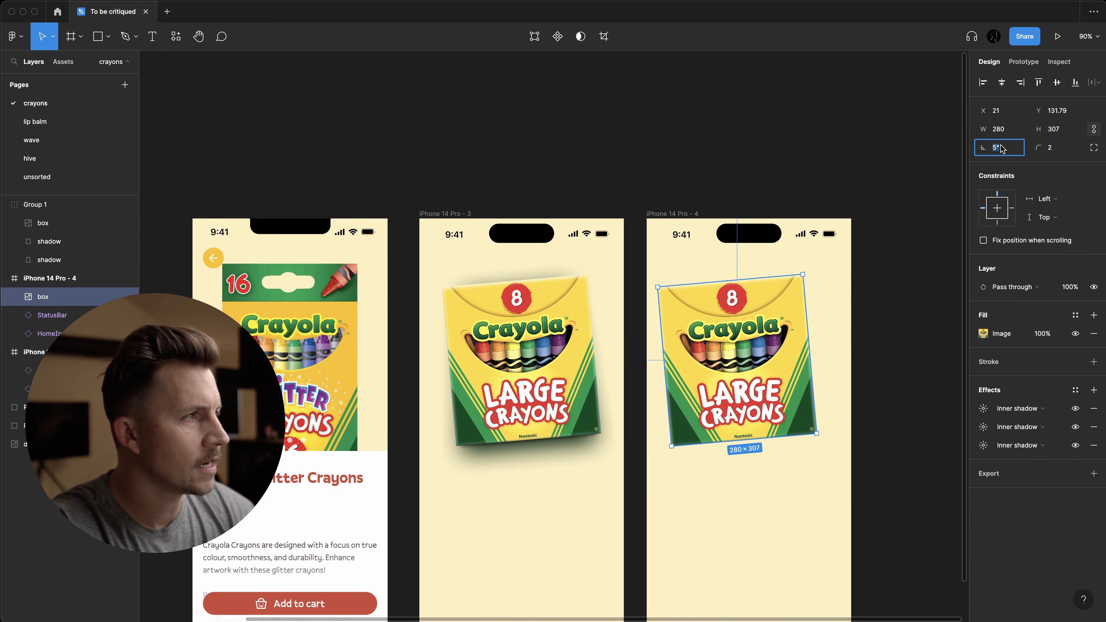
pyautogui.write('0')
pyautogui.press('Return')
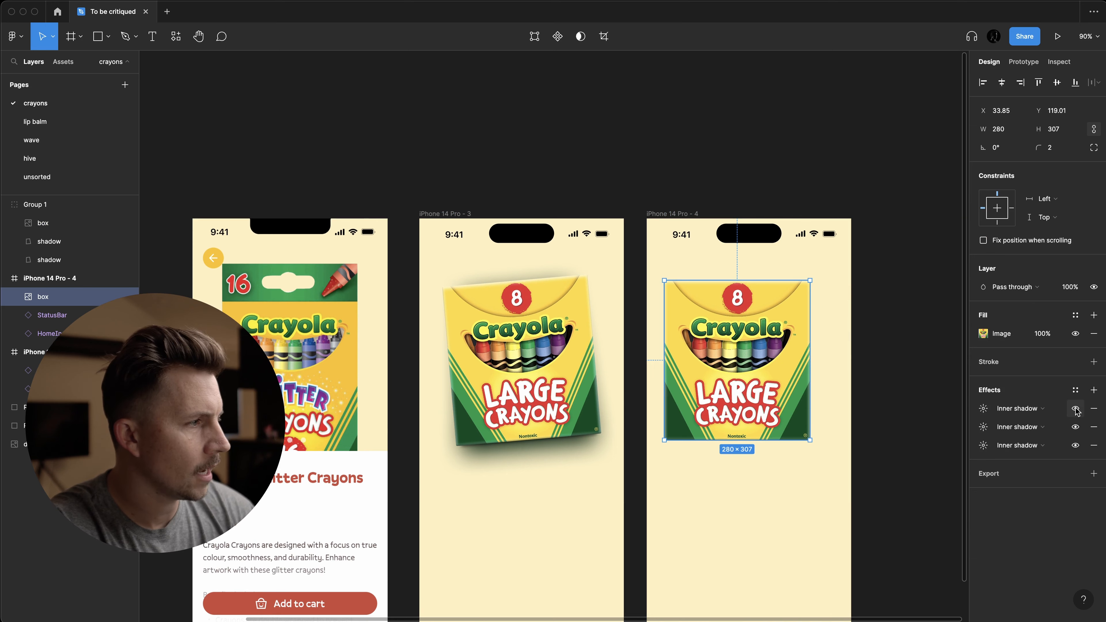
pyautogui.click(1094, 408)
pyautogui.click(1094, 408)
pyautogui.click(1094, 408)
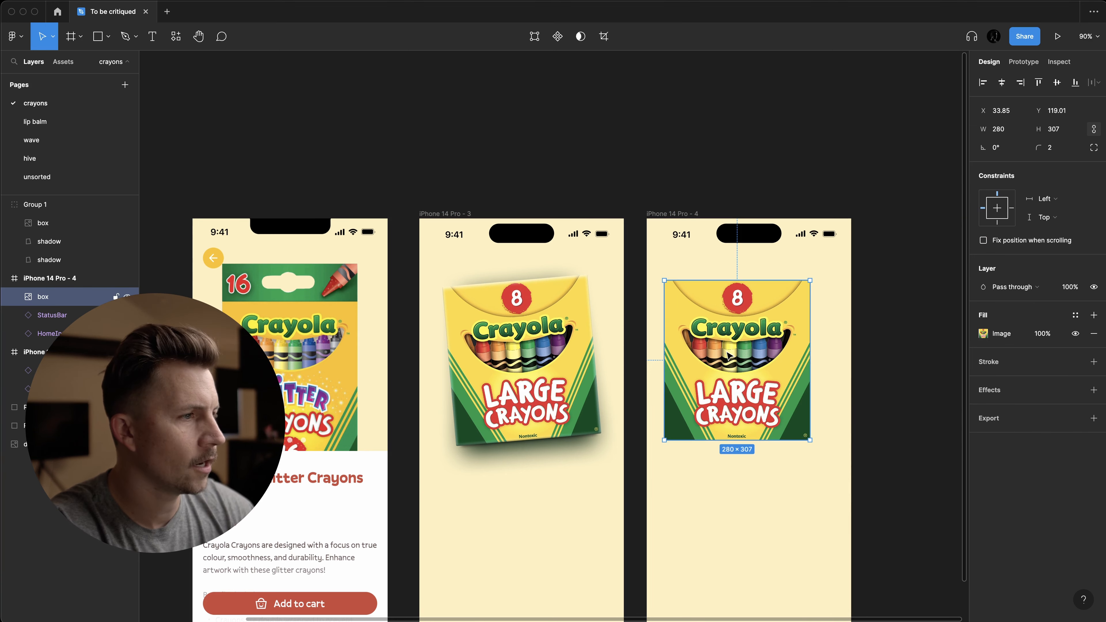
# - Move the plain box toward the middle of its frame and place that frame directly against the redesigned one
pyautogui.moveTo(728, 355); pyautogui.dragTo(741, 355)
pyautogui.moveTo(698, 115); pyautogui.dragTo(669, 114)
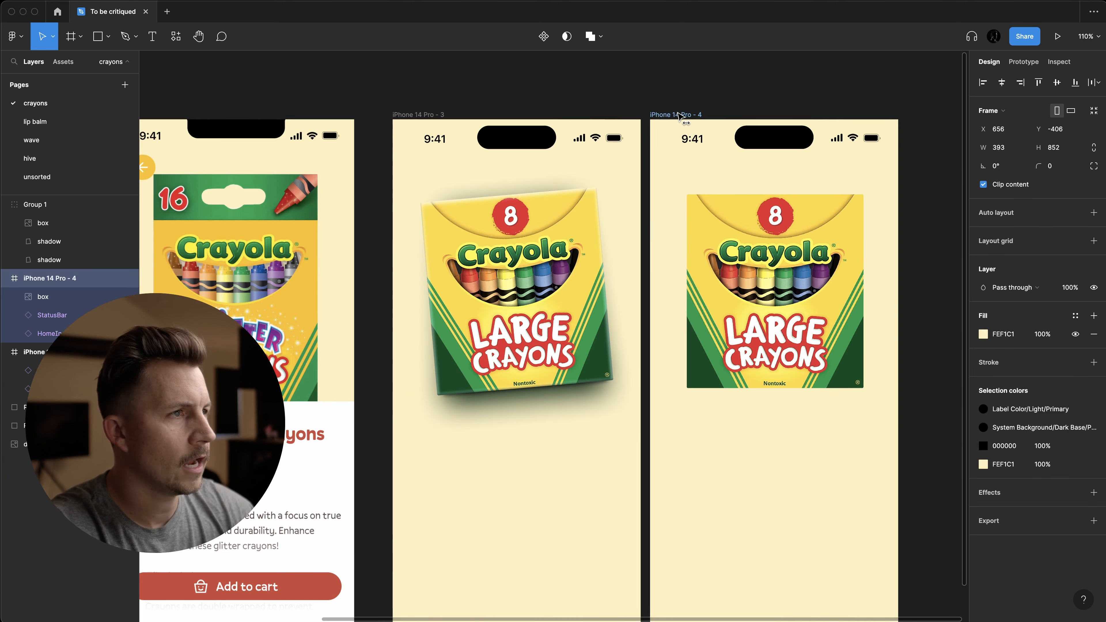
pyautogui.click(602, 95)
pyautogui.scroll(5, 597, 107)
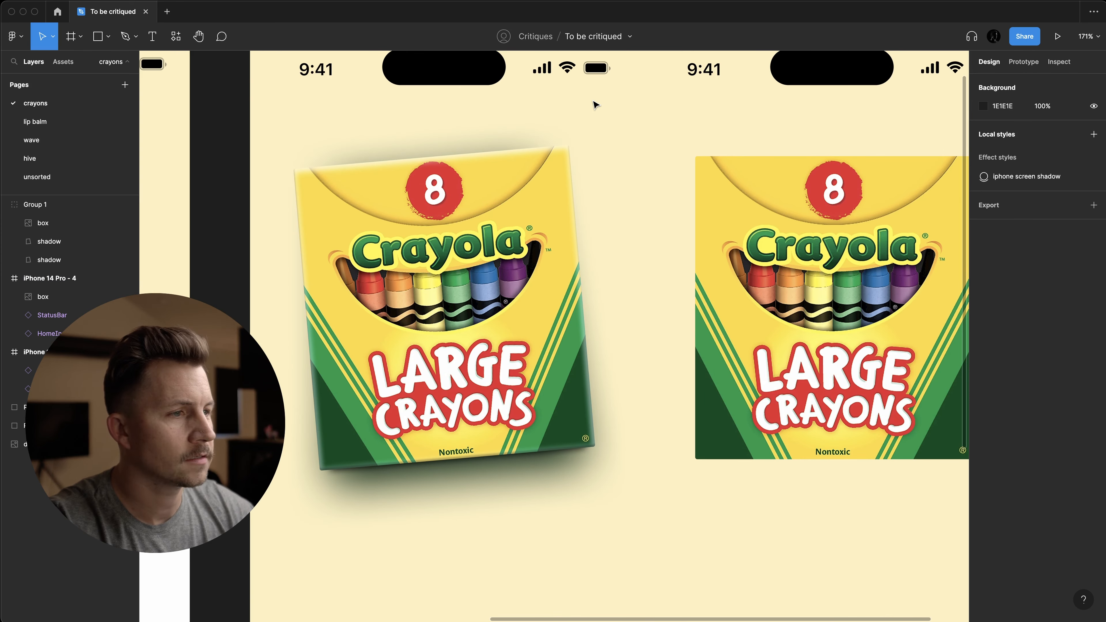
# - Narrow and lengthen the rearmost shadow behind the rotated box to about 230 × 313
pyautogui.click(437, 477)
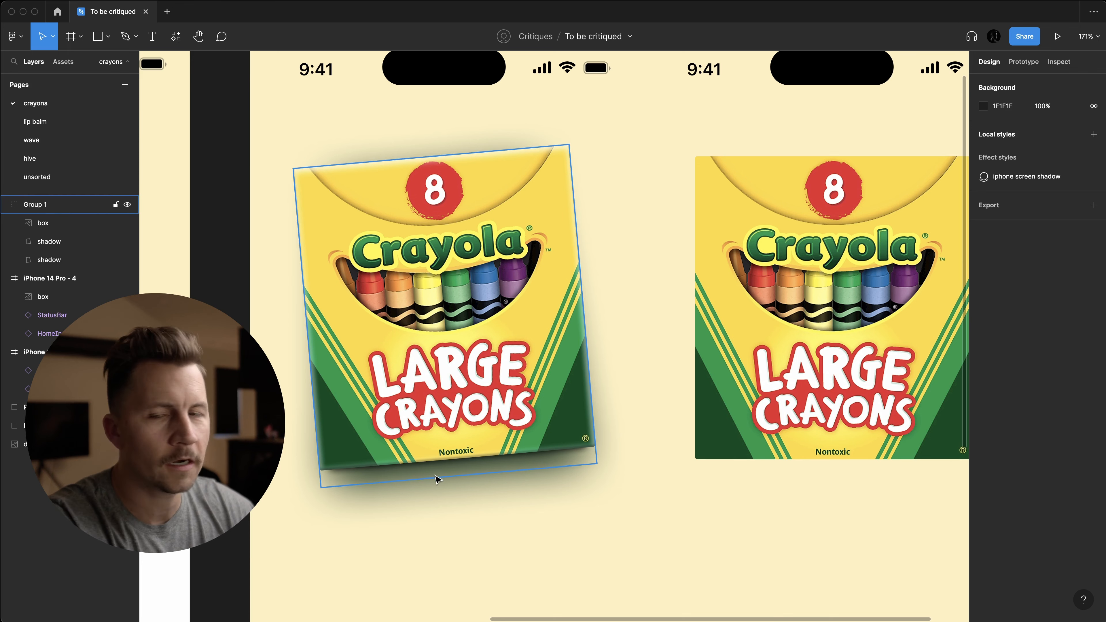
pyautogui.doubleClick(451, 473)
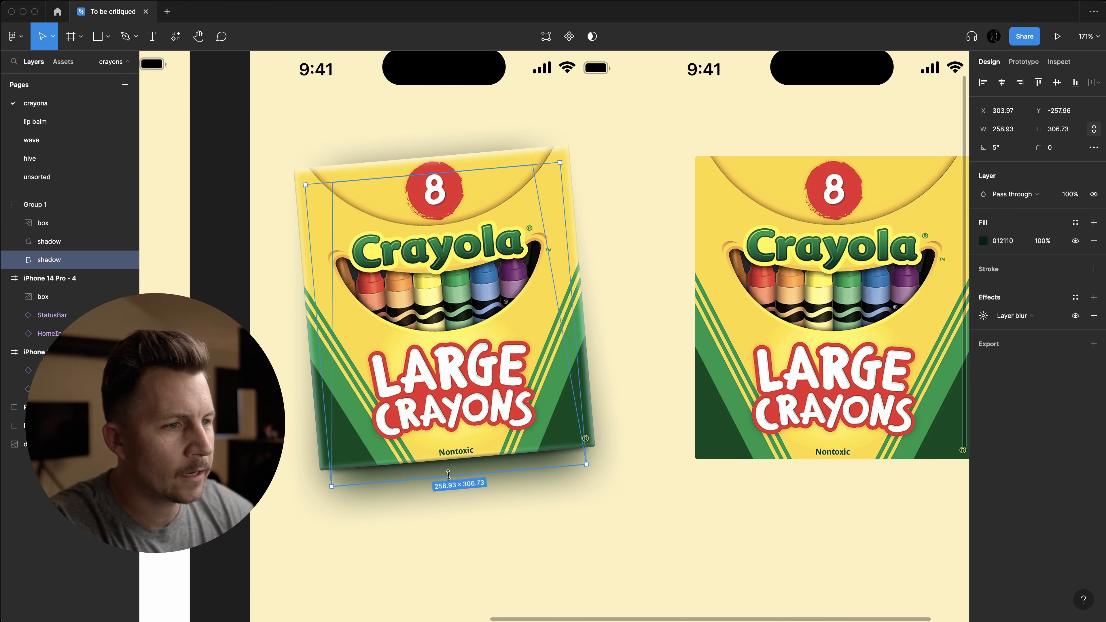
pyautogui.moveTo(449, 474); pyautogui.dragTo(449, 467)
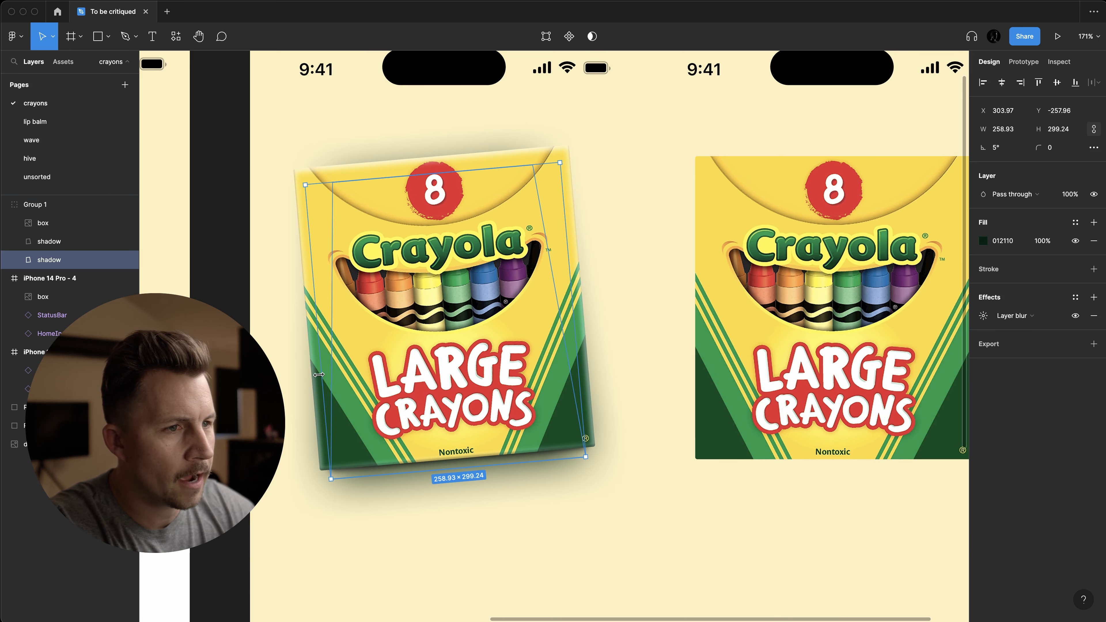
pyautogui.moveTo(318, 374); pyautogui.dragTo(333, 374)
pyautogui.moveTo(448, 469); pyautogui.dragTo(447, 481)
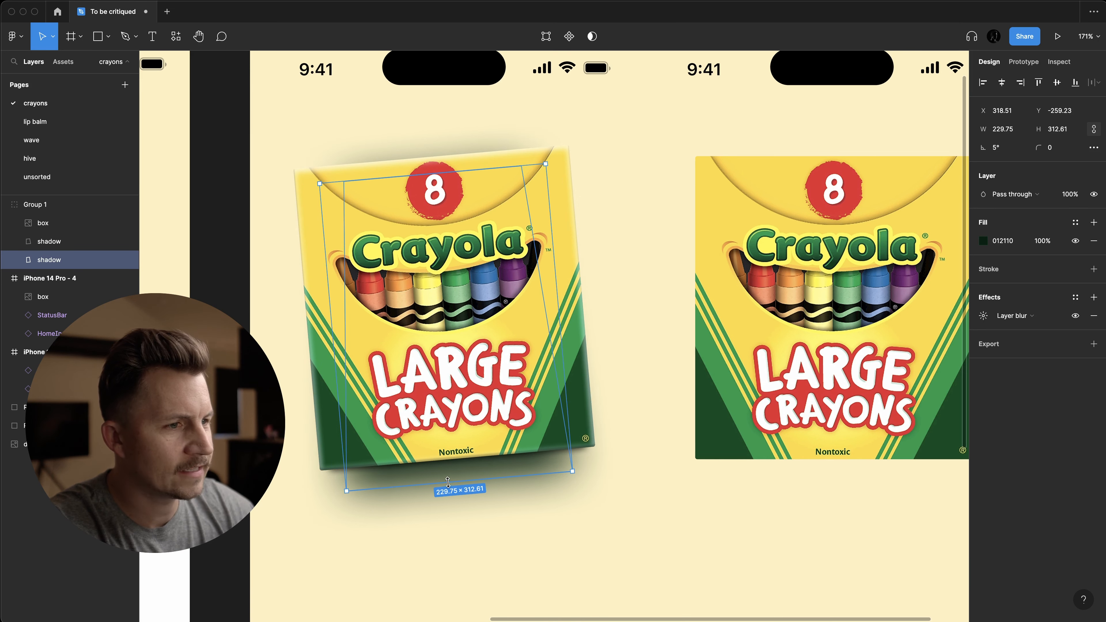
# - Set the rearmost shadow's layer blur to 58
pyautogui.click(983, 316)
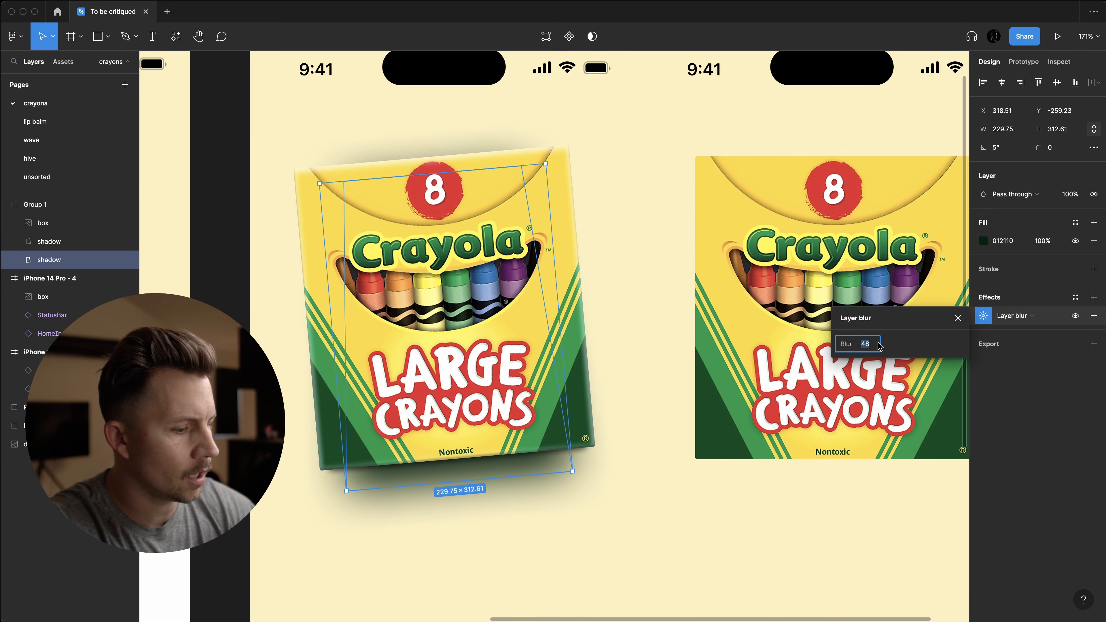
pyautogui.hotkey('shift', 'Up')
pyautogui.press('Return')
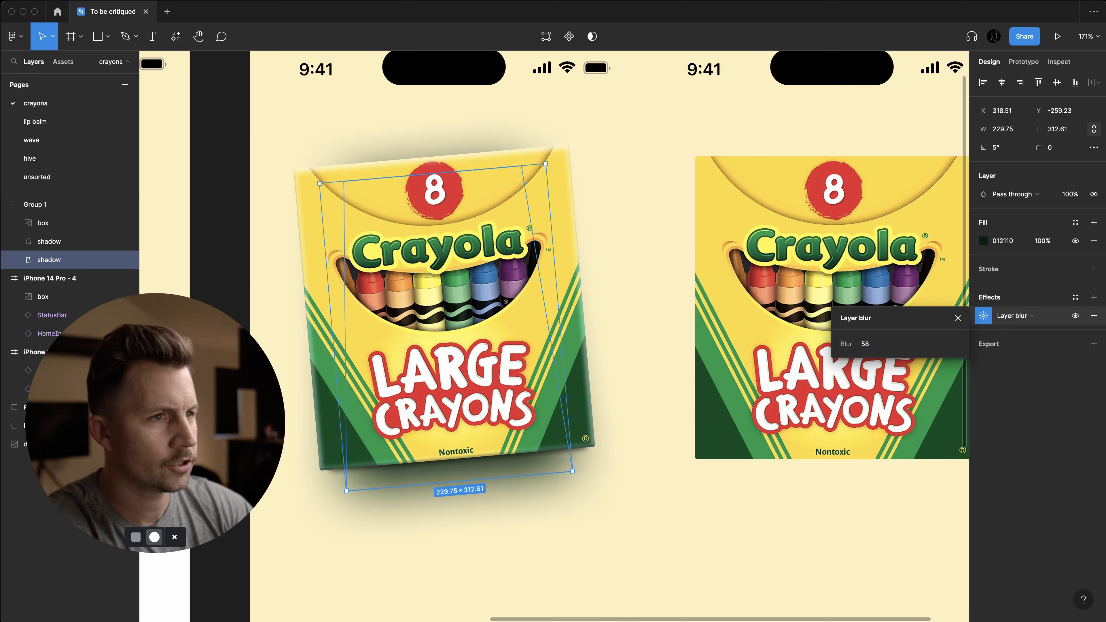
# - Narrow the rearmost shadow to about 214 wide with a lower top edge, and spread its two bottom corner points outward
pyautogui.moveTo(327, 270)
pyautogui.mouseDown()
pyautogui.moveTo(315, 270)
pyautogui.moveTo(331, 270)
pyautogui.mouseUp()
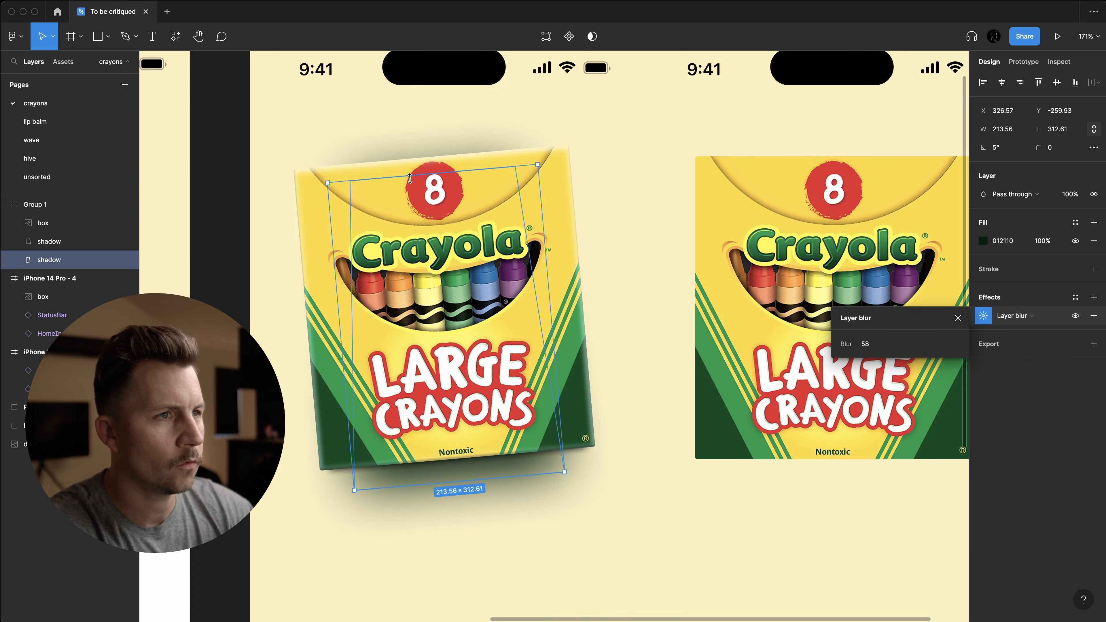
pyautogui.moveTo(410, 181); pyautogui.dragTo(412, 197)
pyautogui.press('Return')
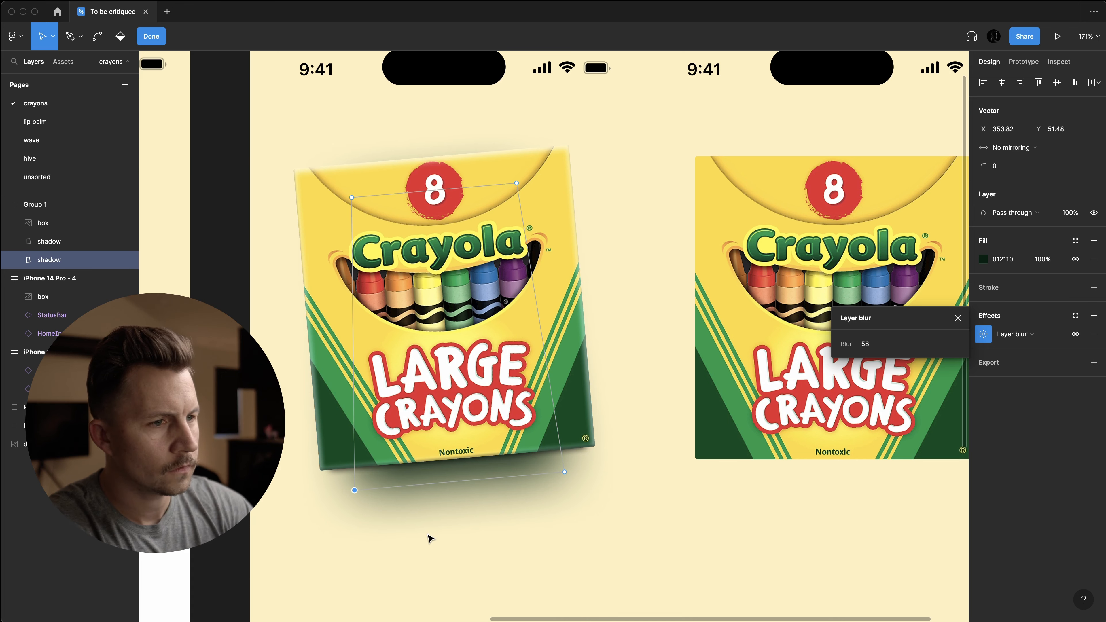
pyautogui.hotkey('shift', 'Left')
pyautogui.moveTo(541, 530); pyautogui.dragTo(584, 455)
pyautogui.hotkey('shift', 'Right')
pyautogui.press('Escape')
pyautogui.press('Escape')
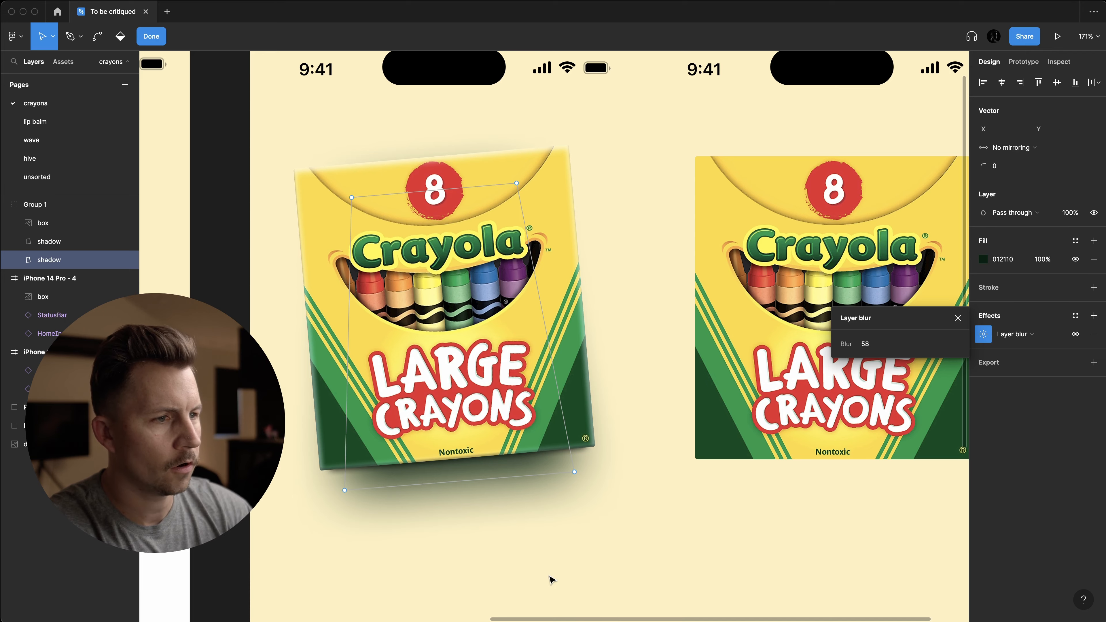
pyautogui.scroll(-5, 625, 549)
pyautogui.click(669, 541)
pyautogui.scroll(5, 697, 430)
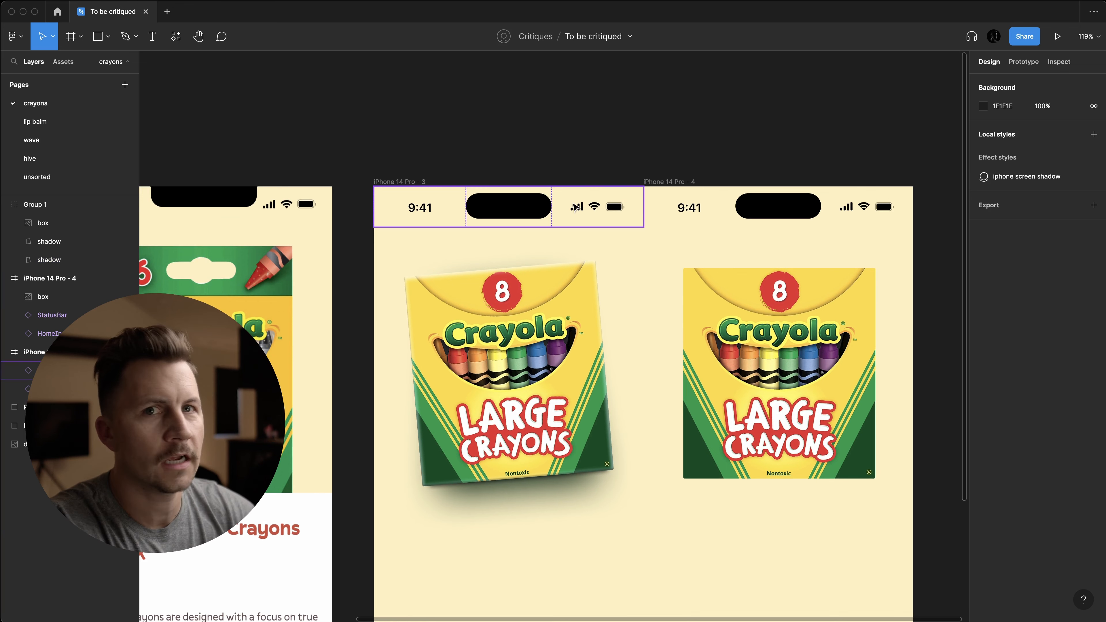
# - Paste the 45:00 timer text above the redesigned frame and start its countdown with the Timer plugin
pyautogui.press('super+v')
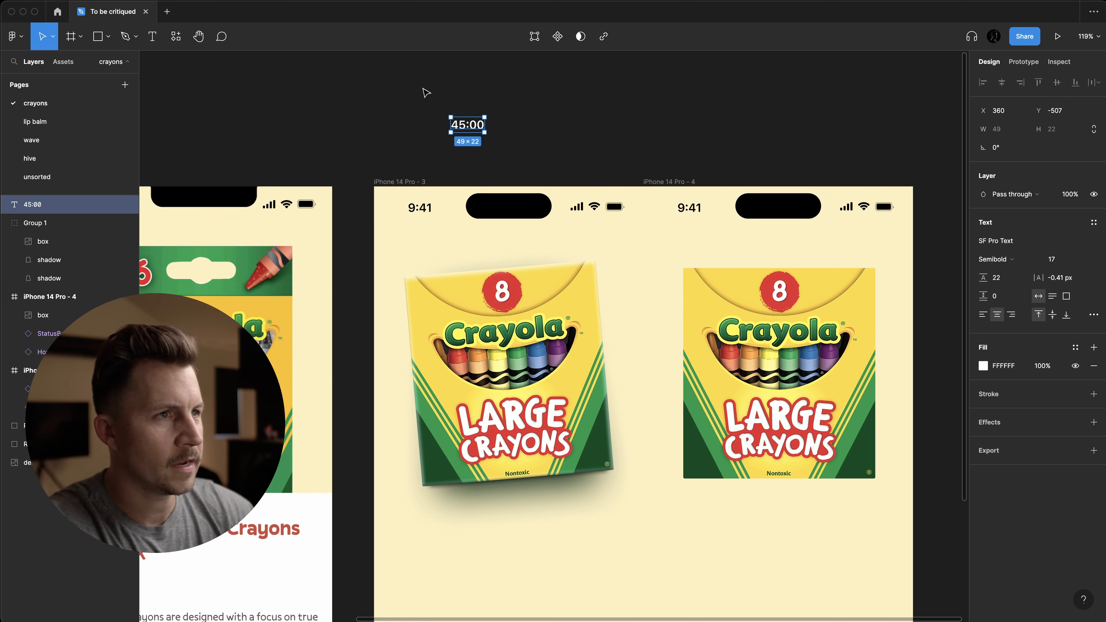
pyautogui.moveTo(471, 115); pyautogui.dragTo(390, 115)
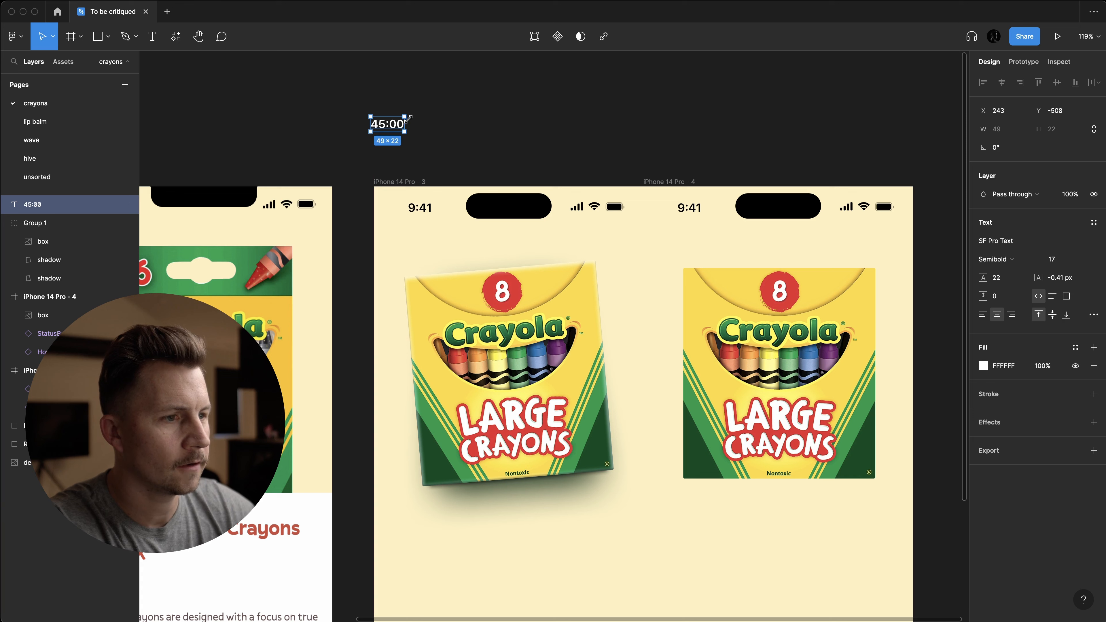
pyautogui.press('super+slash')
pyautogui.write('timer')
pyautogui.press('Return')
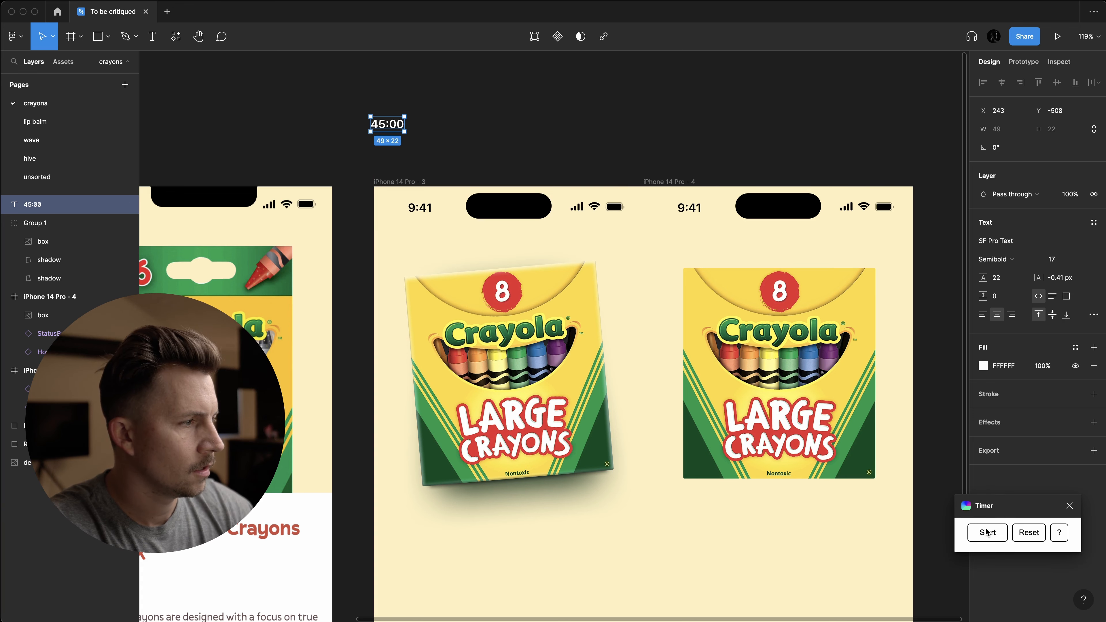
pyautogui.click(988, 532)
pyautogui.moveTo(1006, 513); pyautogui.dragTo(1032, 579)
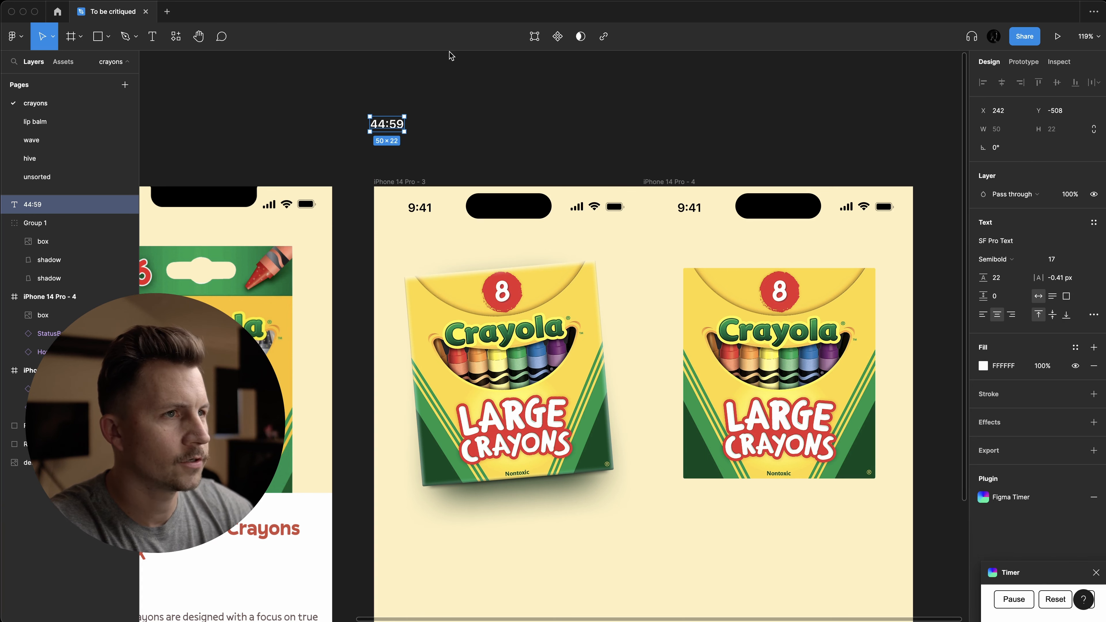
# - Place the timer text just above the redesigned frame, lined up with the frame's left edge
pyautogui.click(451, 57)
pyautogui.moveTo(394, 125); pyautogui.dragTo(398, 131)
pyautogui.click(470, 132)
pyautogui.hscroll(-3, 470, 132)
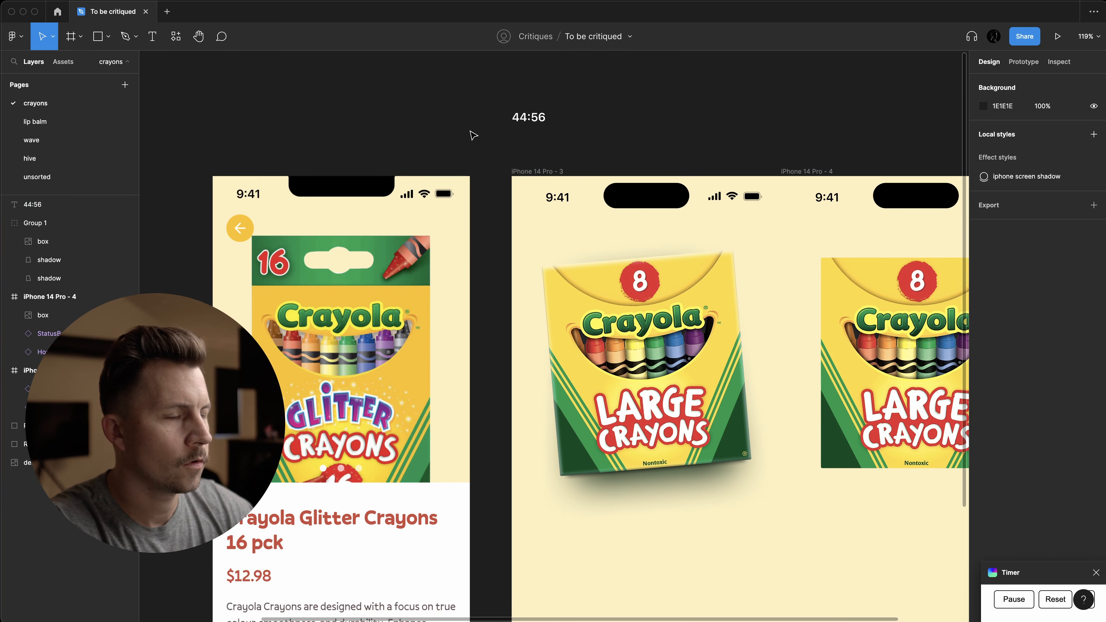
pyautogui.hscroll(2, 471, 132)
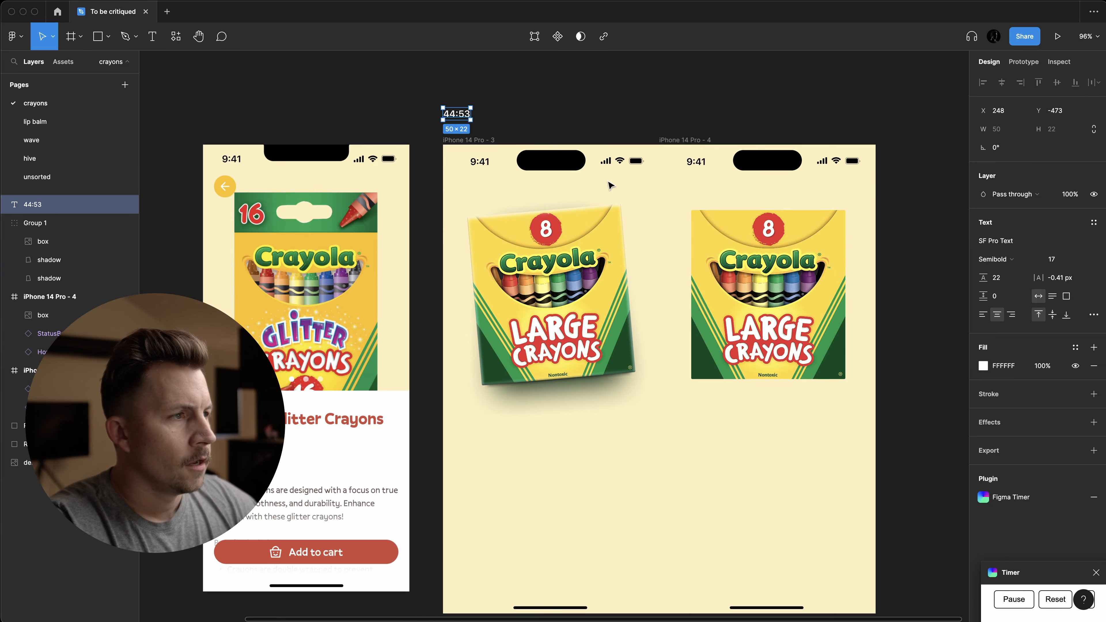
pyautogui.click(636, 124)
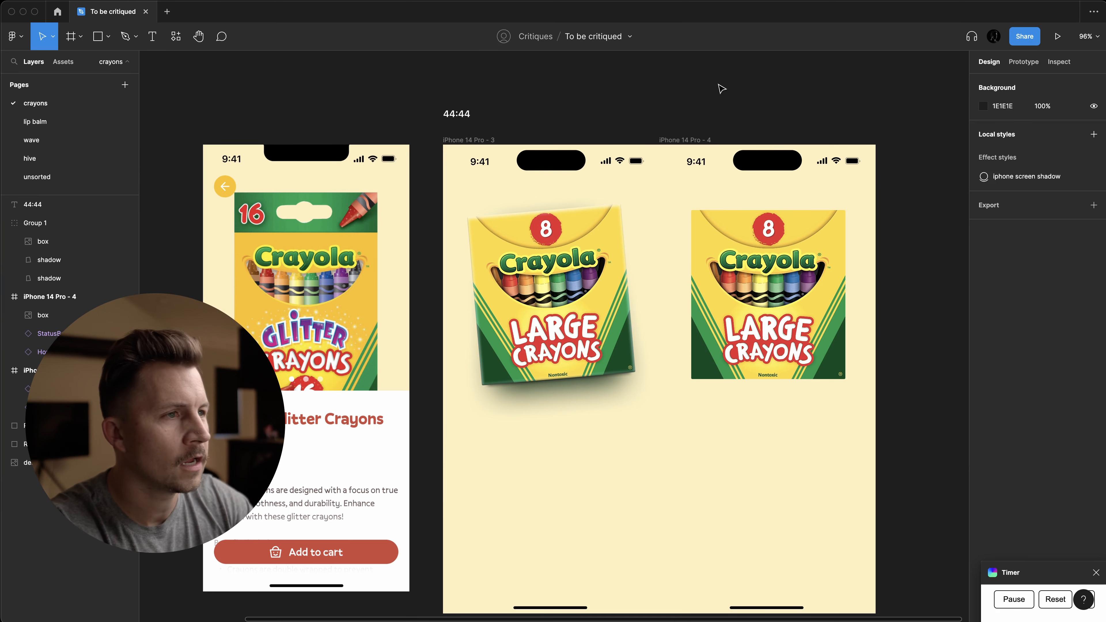
# - Compare the plain box with the rotated box and its inner shadows and background shadows
pyautogui.click(743, 305)
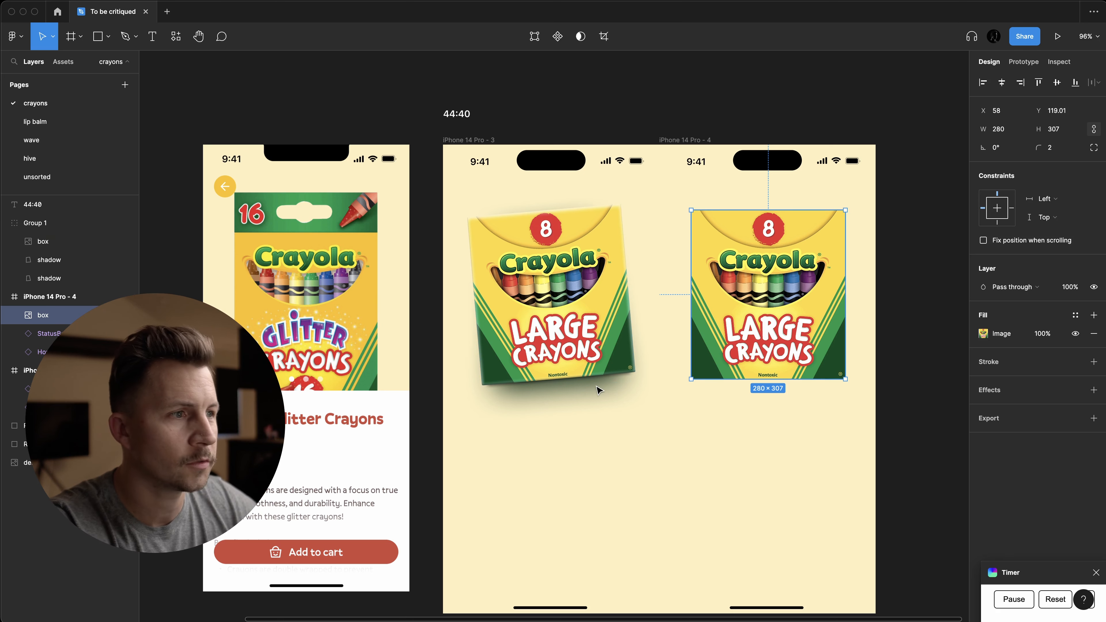
pyautogui.scroll(3, 599, 389)
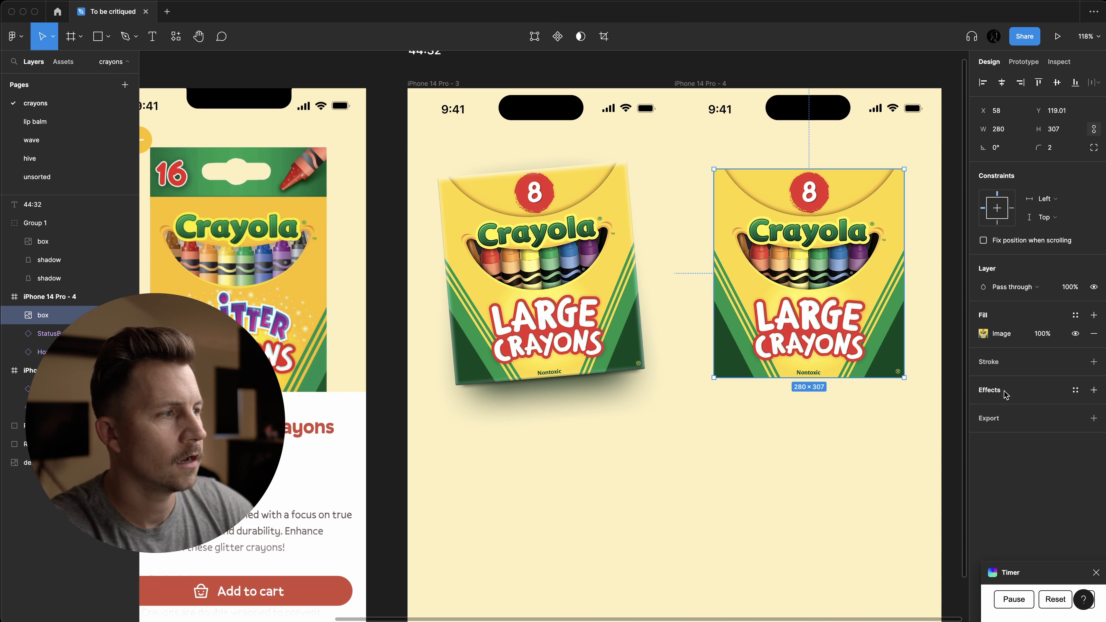
pyautogui.click(510, 353)
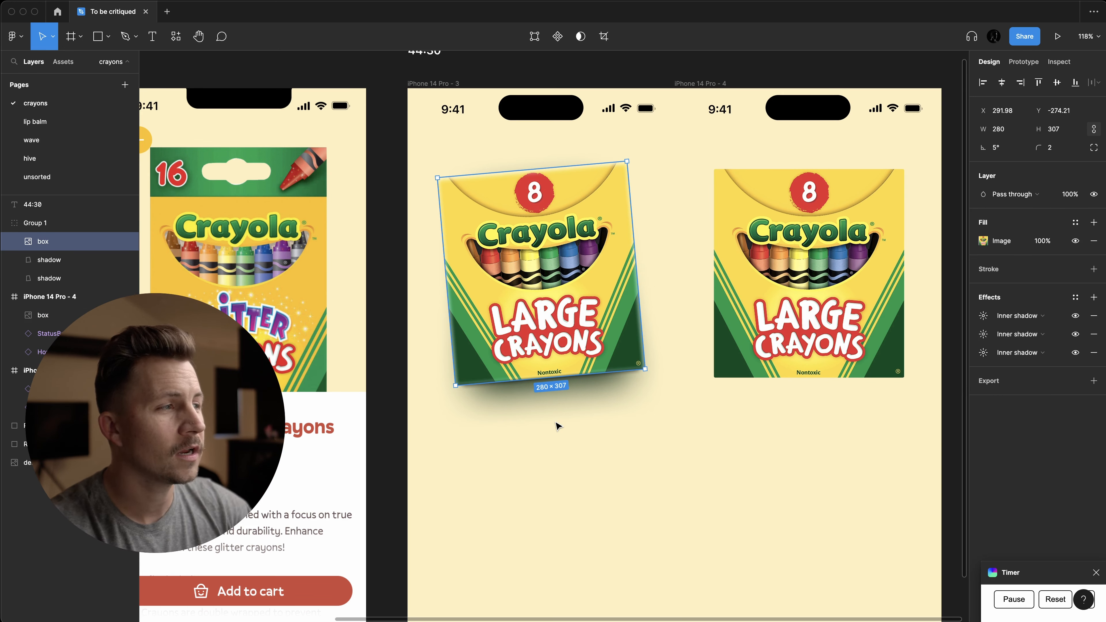
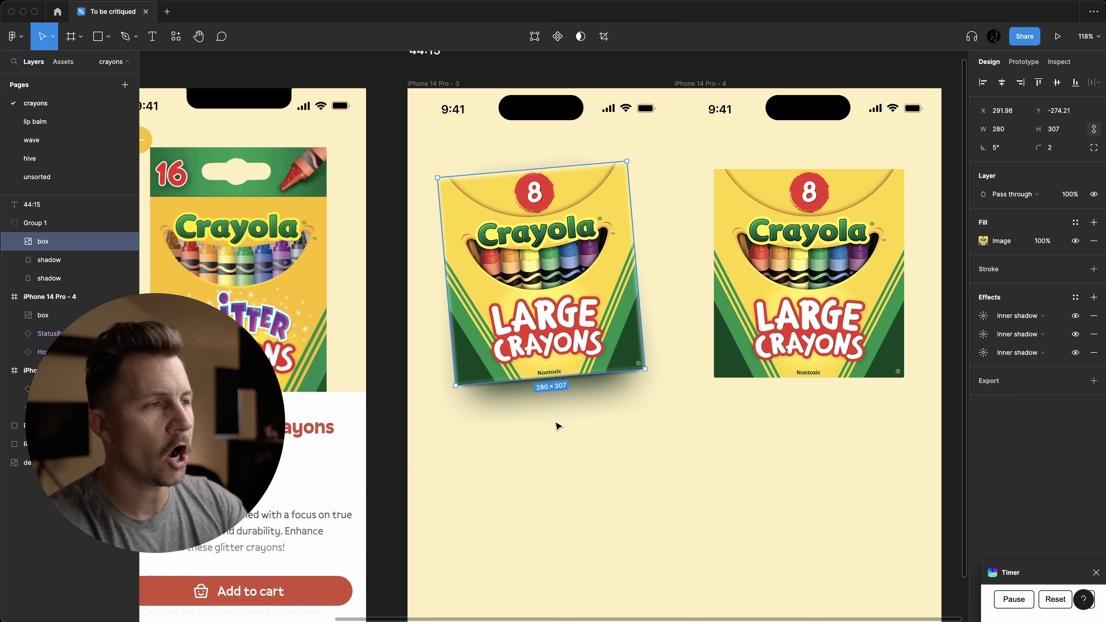
pyautogui.click(844, 273)
pyautogui.moveTo(843, 273)
pyautogui.mouseDown()
pyautogui.moveTo(809, 332)
pyautogui.moveTo(849, 287)
pyautogui.mouseUp()
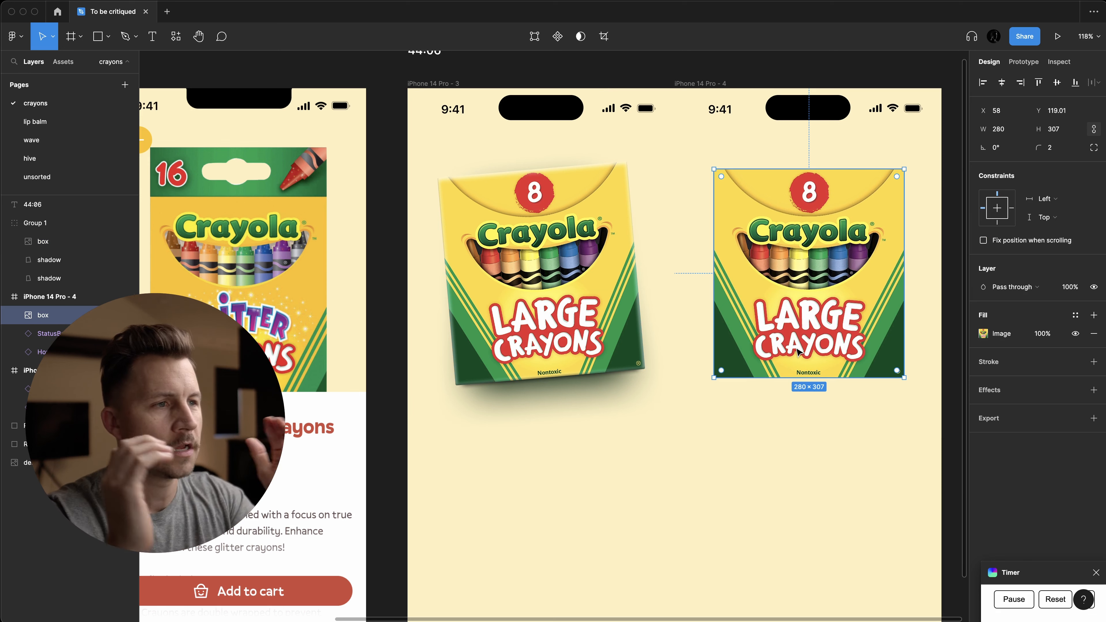
pyautogui.scroll(-3, 830, 340)
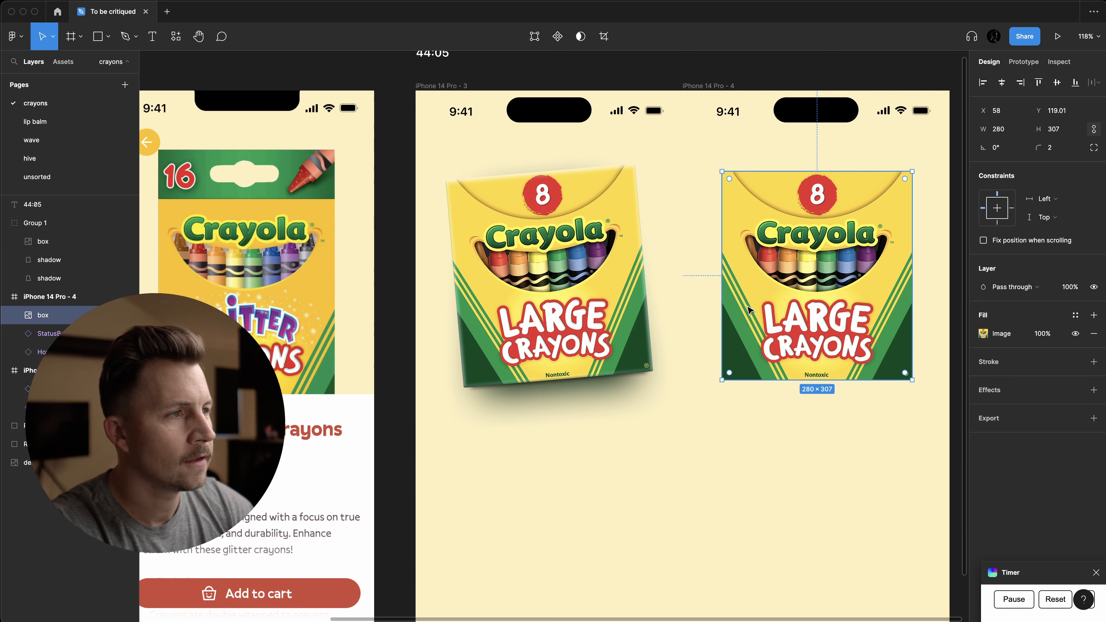
# - Delete the comparison frame that holds the plain crayon box
pyautogui.scroll(-4, 806, 296)
pyautogui.click(783, 145)
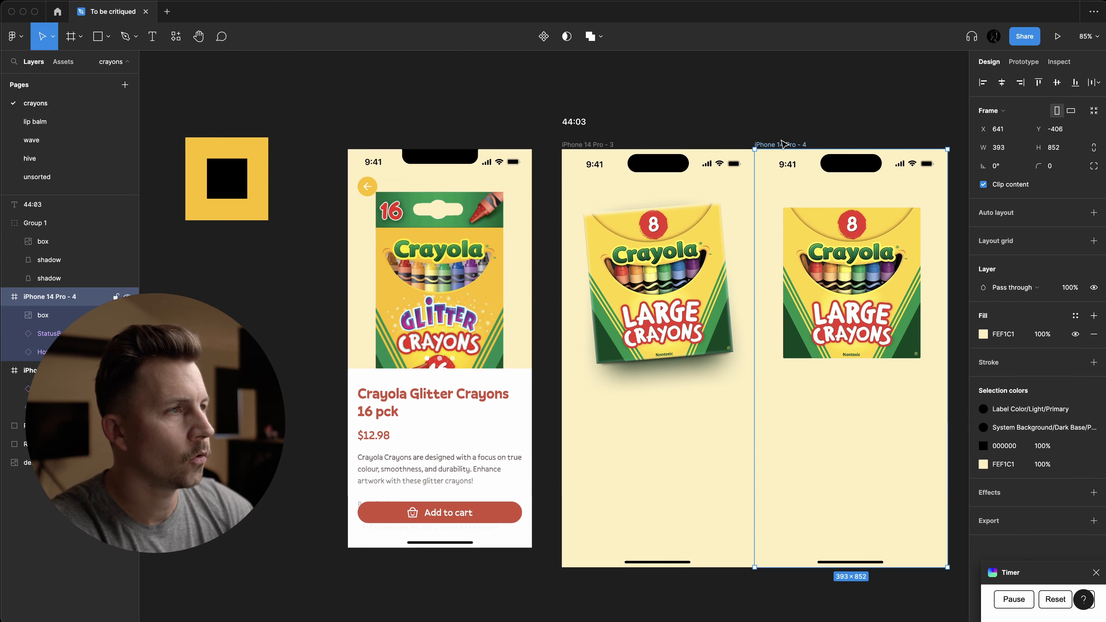
pyautogui.press('Delete')
# - Rename the group containing the rotated box and its two shadows as crayons
pyautogui.click(671, 256)
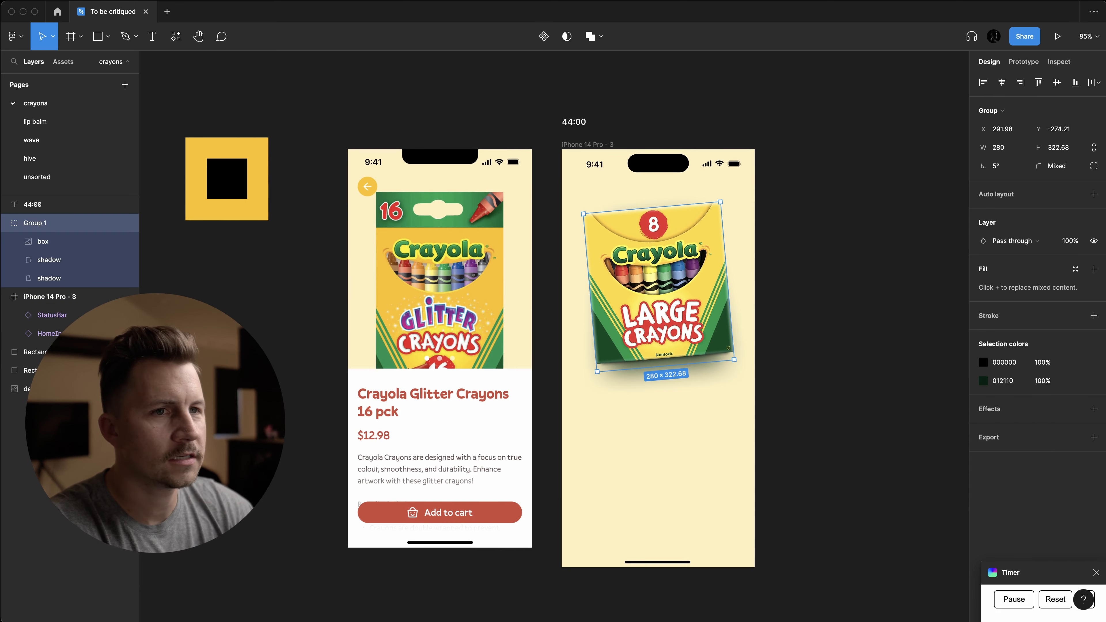
pyautogui.doubleClick(19, 226)
pyautogui.write('b')
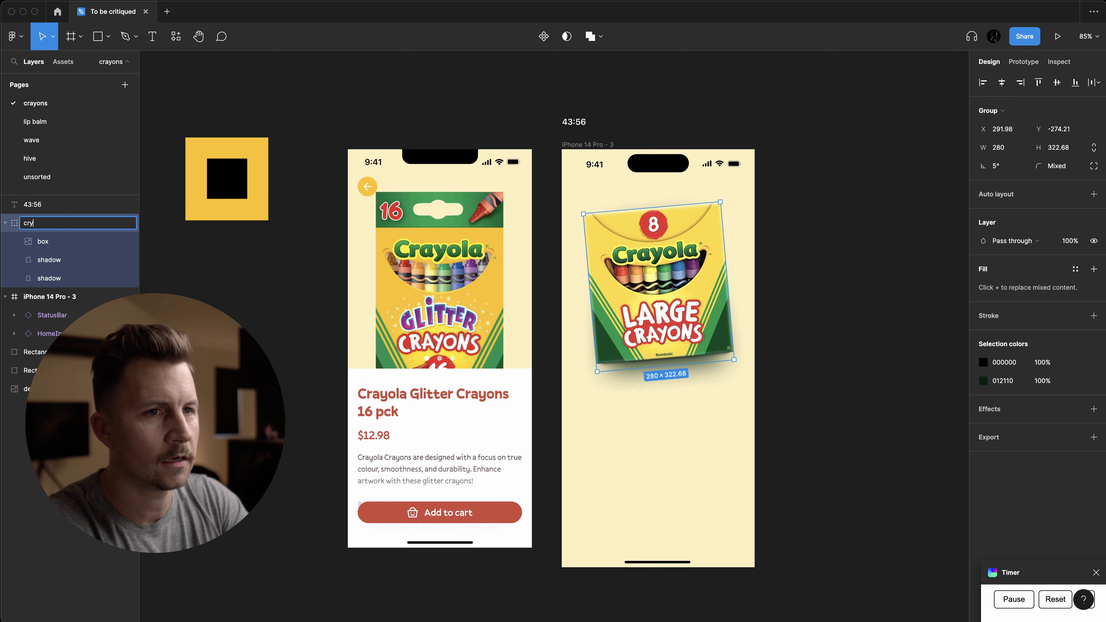
# - Add a left-aligned title below the rotated box reading "Crayola Large Crayons" with "8 pack" on a second line
pyautogui.scroll(3, 390, 395)
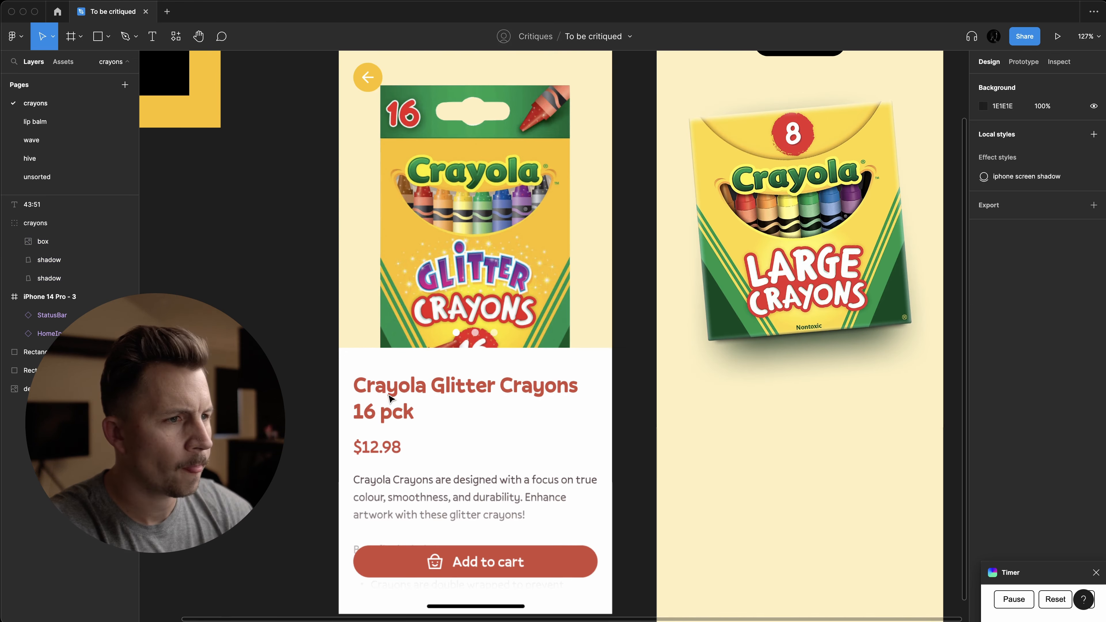
pyautogui.press('t')
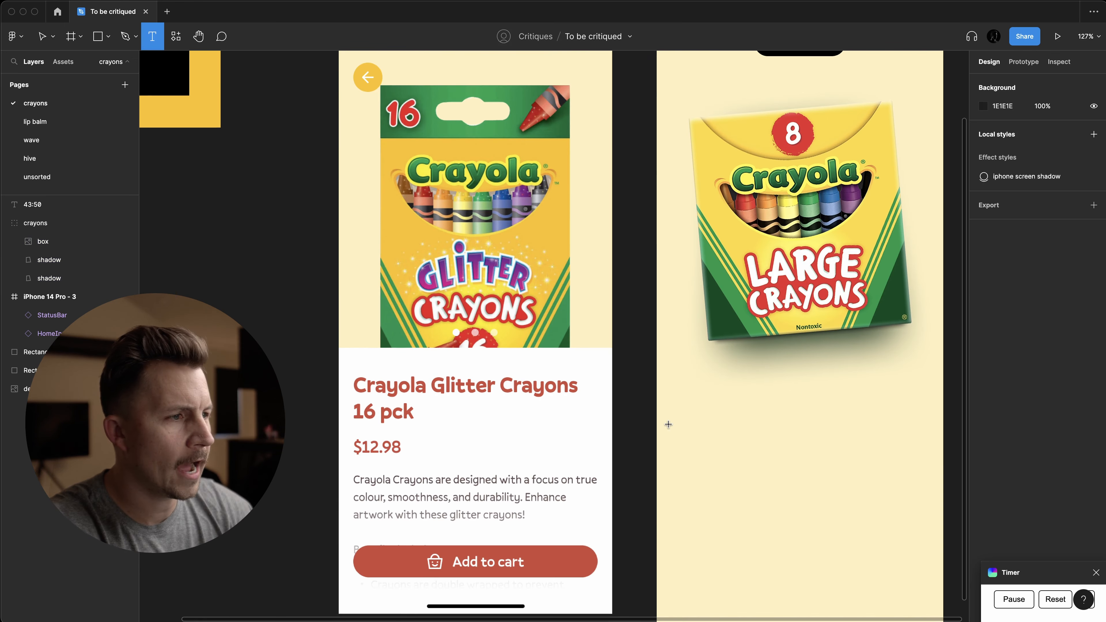
pyautogui.click(694, 412)
pyautogui.write('Crayola')
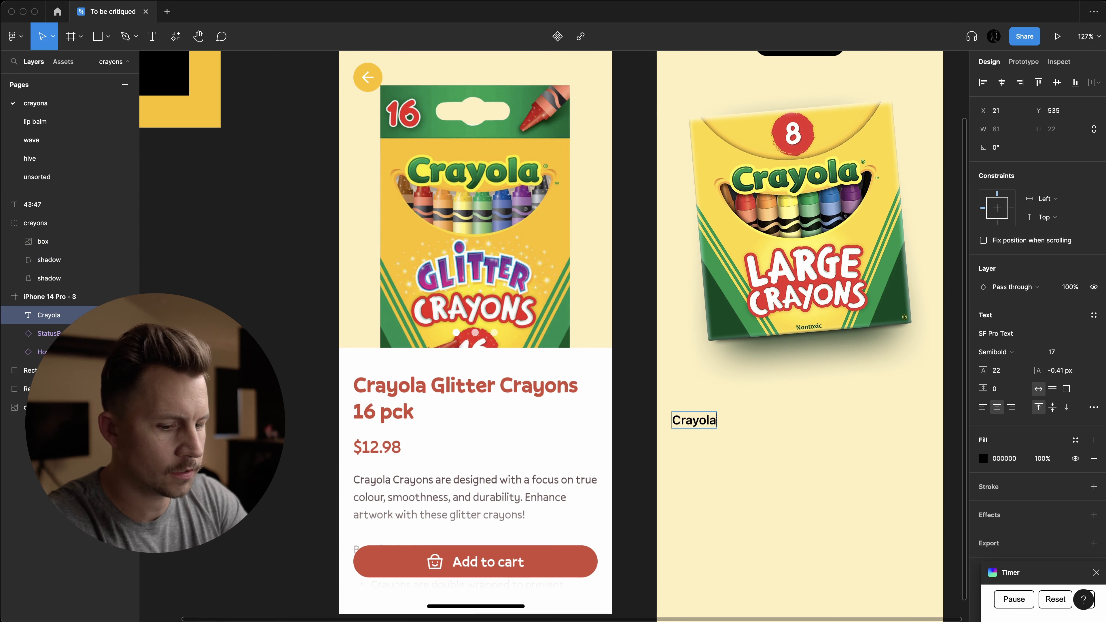
pyautogui.press('super+alt+l')
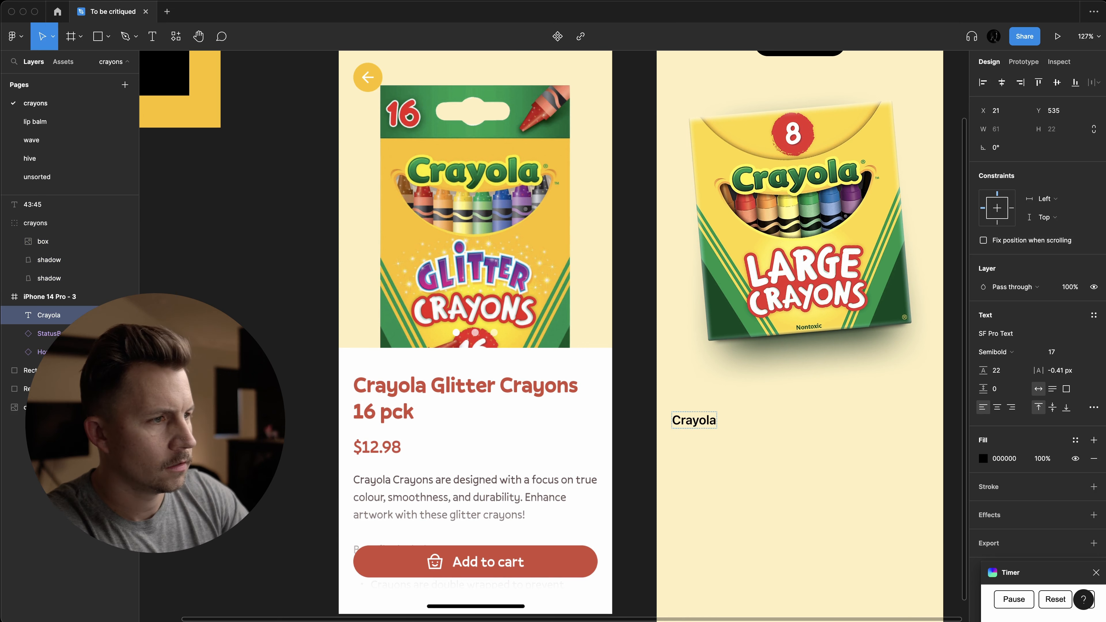
pyautogui.write('G')
pyautogui.press('BackSpace')
pyautogui.press('BackSpace')
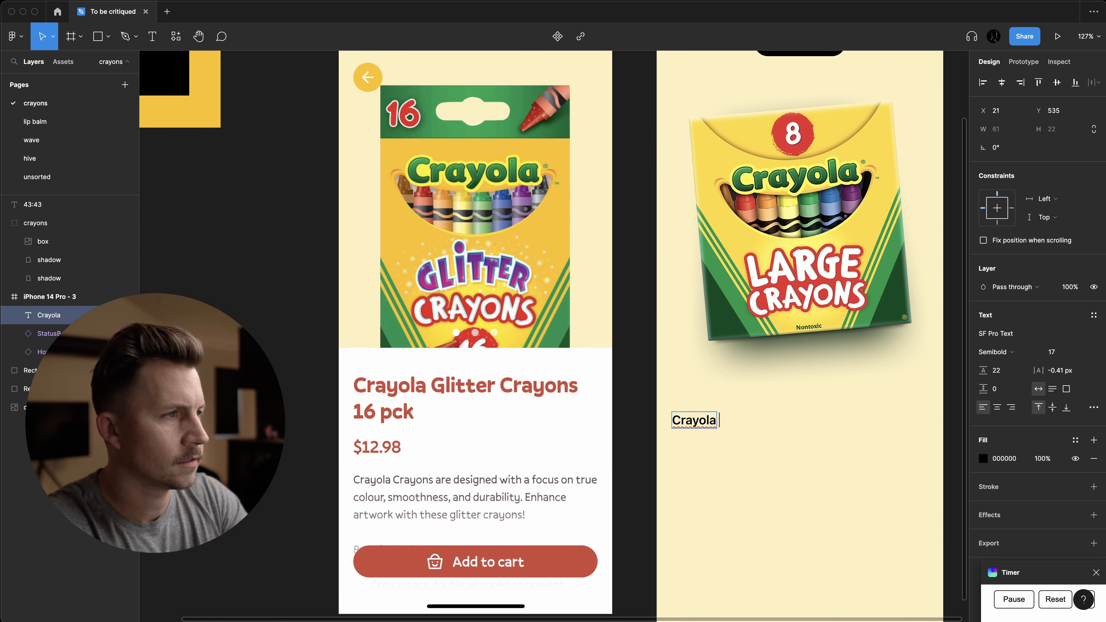
pyautogui.write('Large')
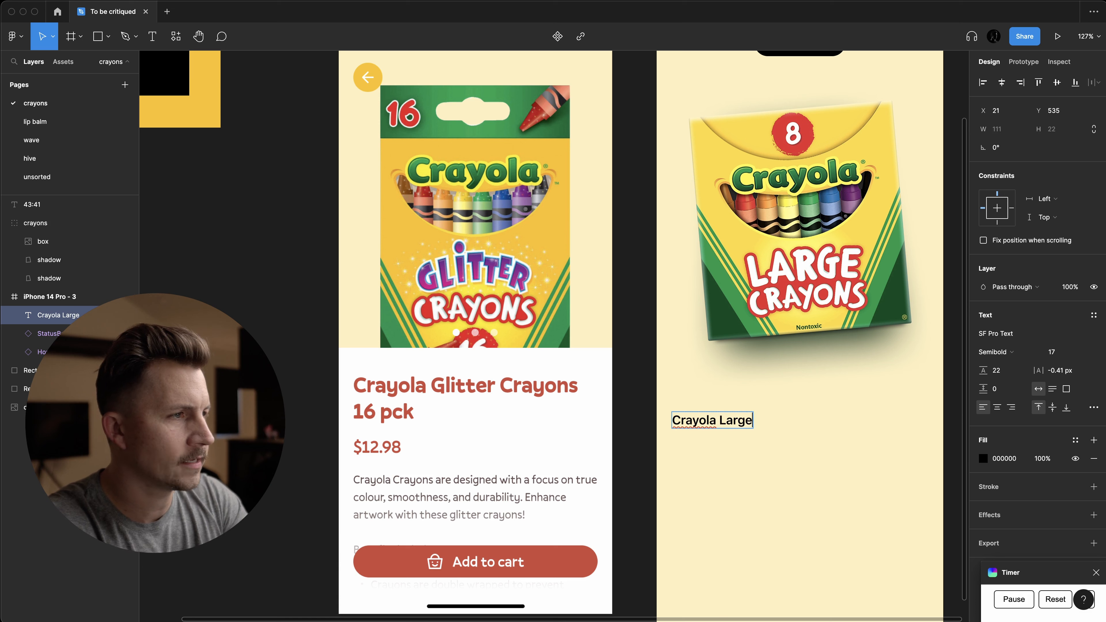
pyautogui.write(' Crayon')
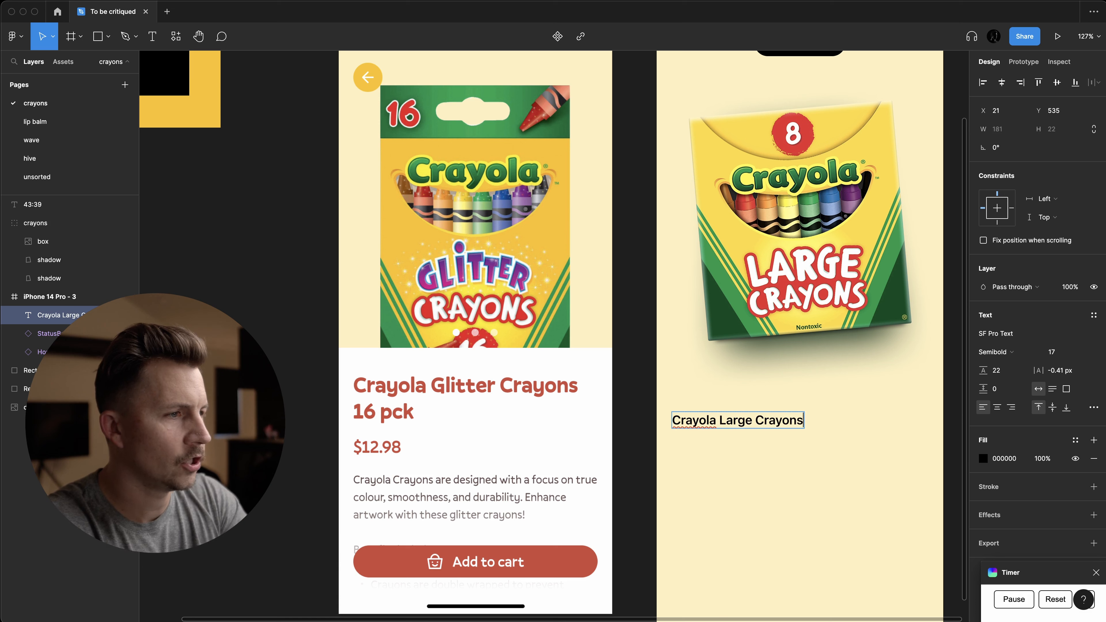
pyautogui.write('s')
pyautogui.press('Return')
pyautogui.write('8 pack')
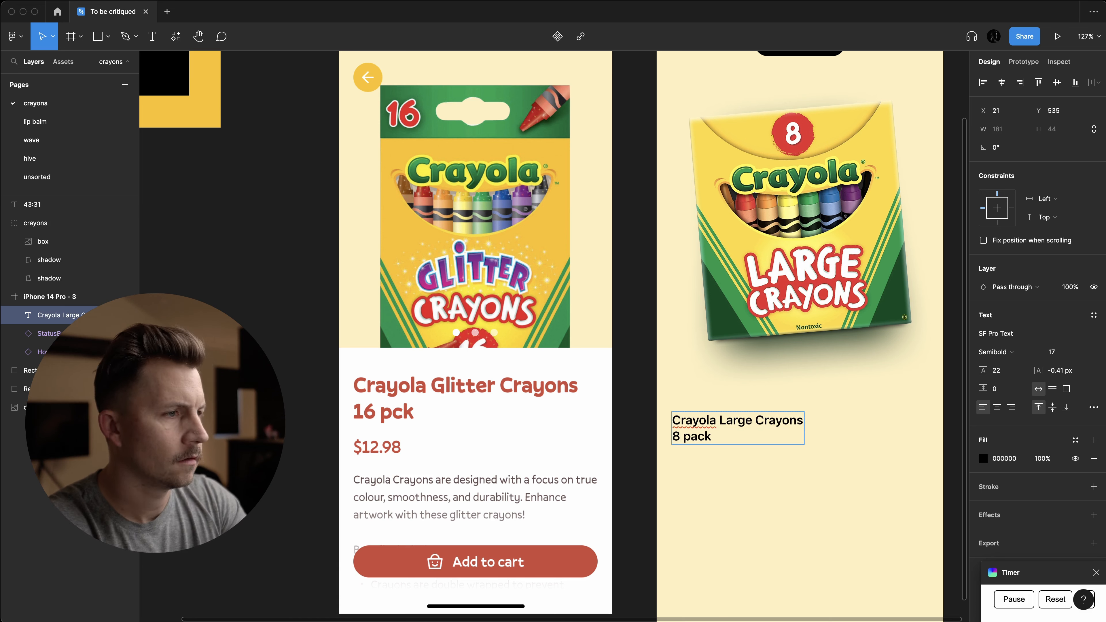
pyautogui.click(736, 514)
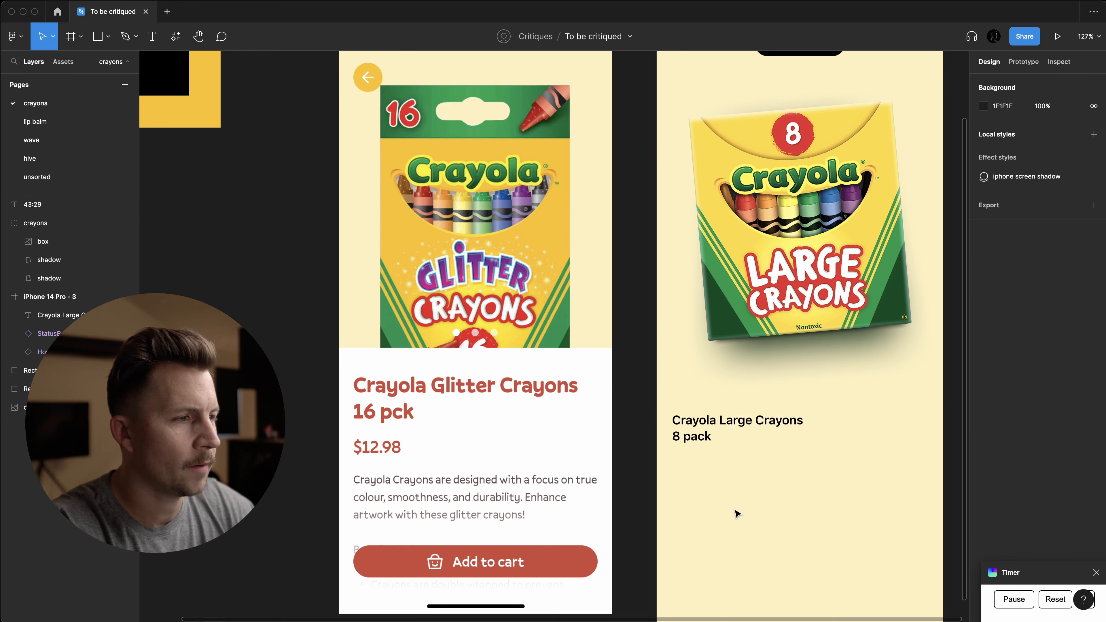
# - Recolour the new title with the original page's title red, CC4B3D
pyautogui.hscroll(3, 736, 513)
pyautogui.scroll(-3, 735, 513)
pyautogui.click(675, 456)
pyautogui.click(686, 487)
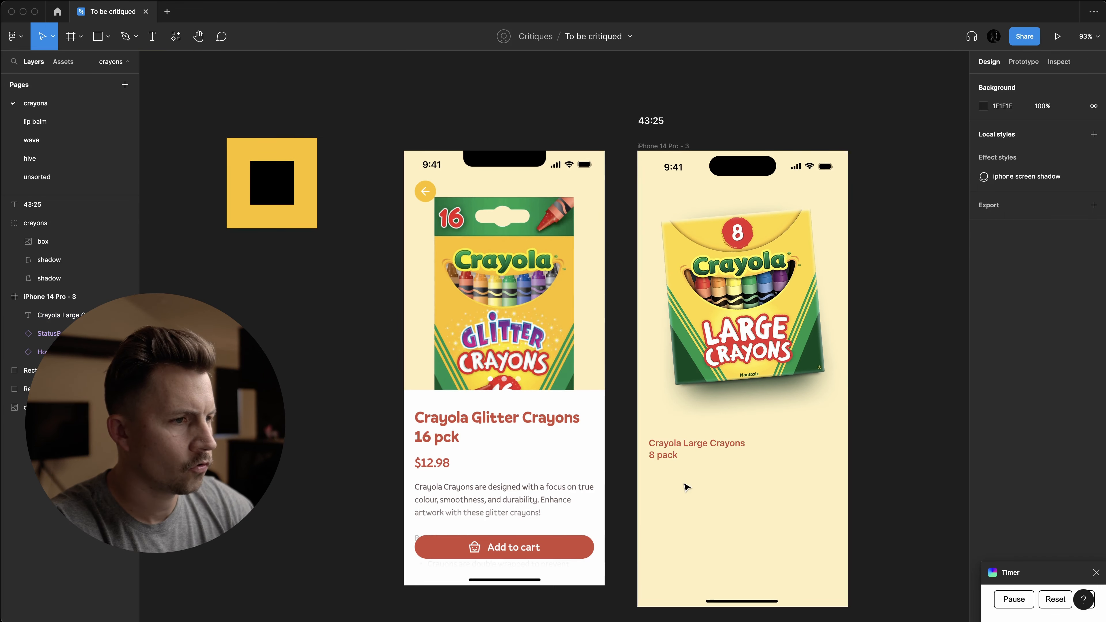
pyautogui.click(688, 448)
pyautogui.scroll(5, 686, 455)
pyautogui.click(782, 576)
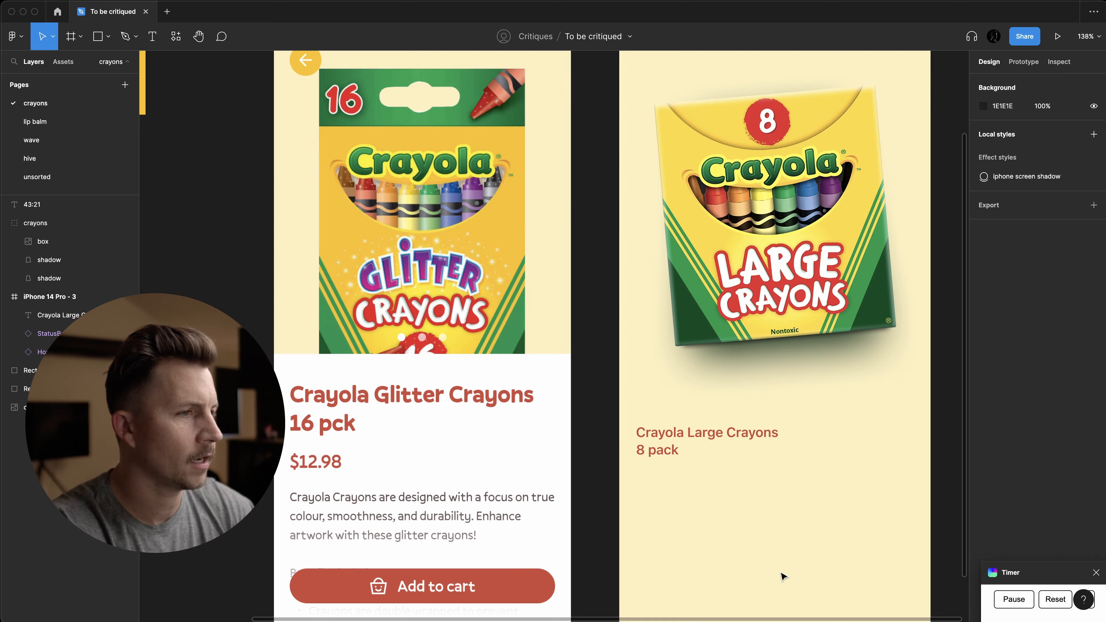
# - Move the new title up closer to the box, to Y 522
pyautogui.scroll(3, 783, 575)
pyautogui.scroll(-3, 783, 576)
pyautogui.hscroll(1, 649, 533)
pyautogui.click(650, 536)
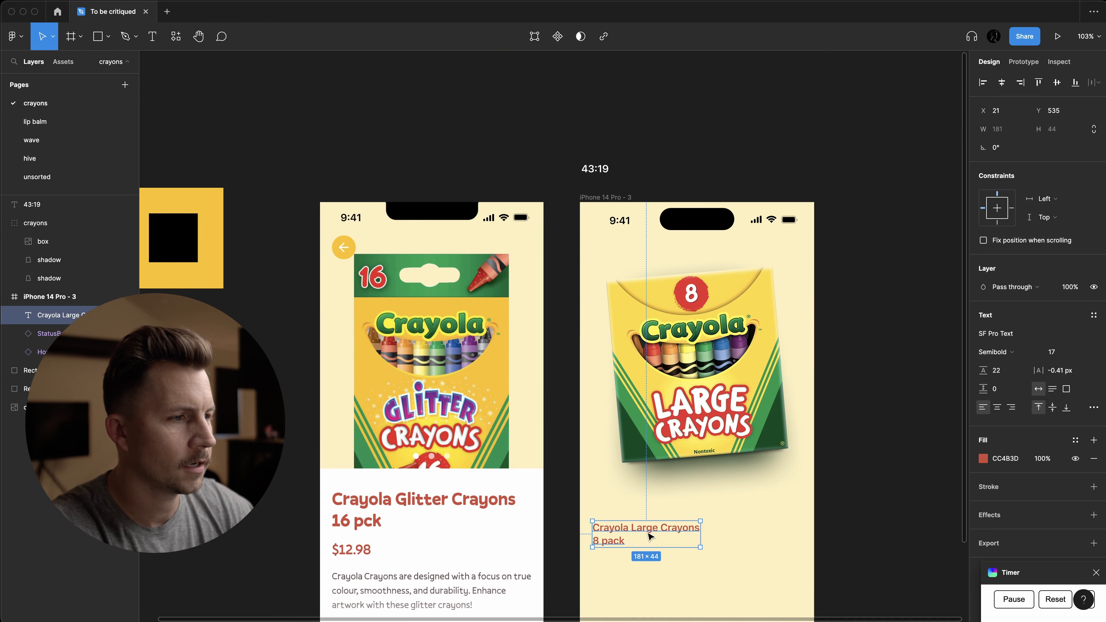
pyautogui.moveTo(655, 532); pyautogui.dragTo(654, 524)
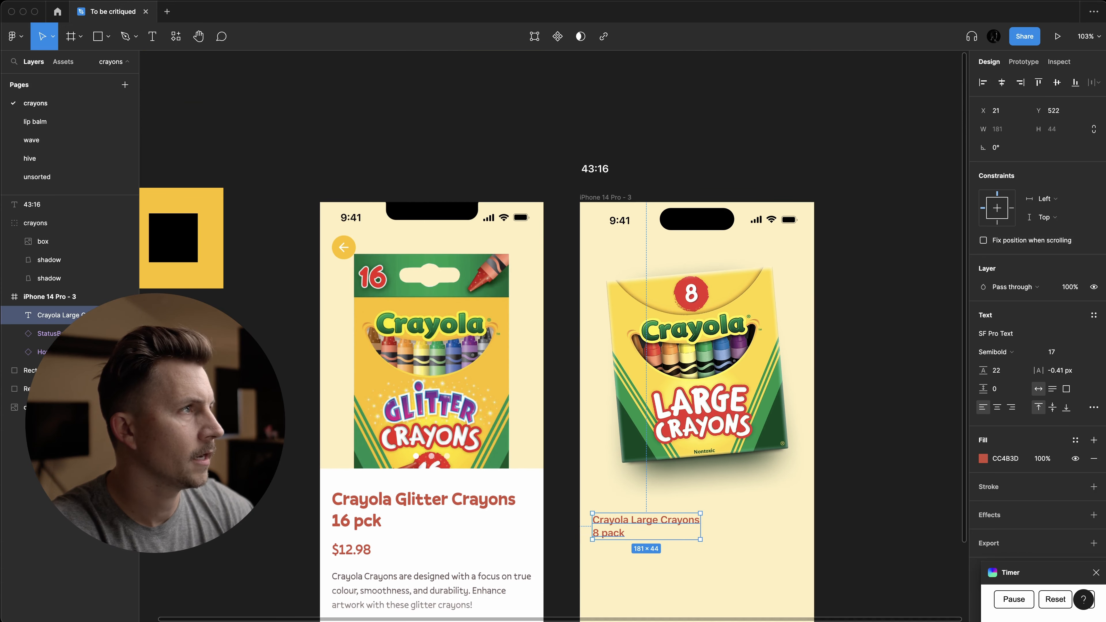
# - Check the contrast of the original Add to cart button's red against white, and close the contrast checker
pyautogui.moveTo(780, 283); pyautogui.dragTo(746, 401)
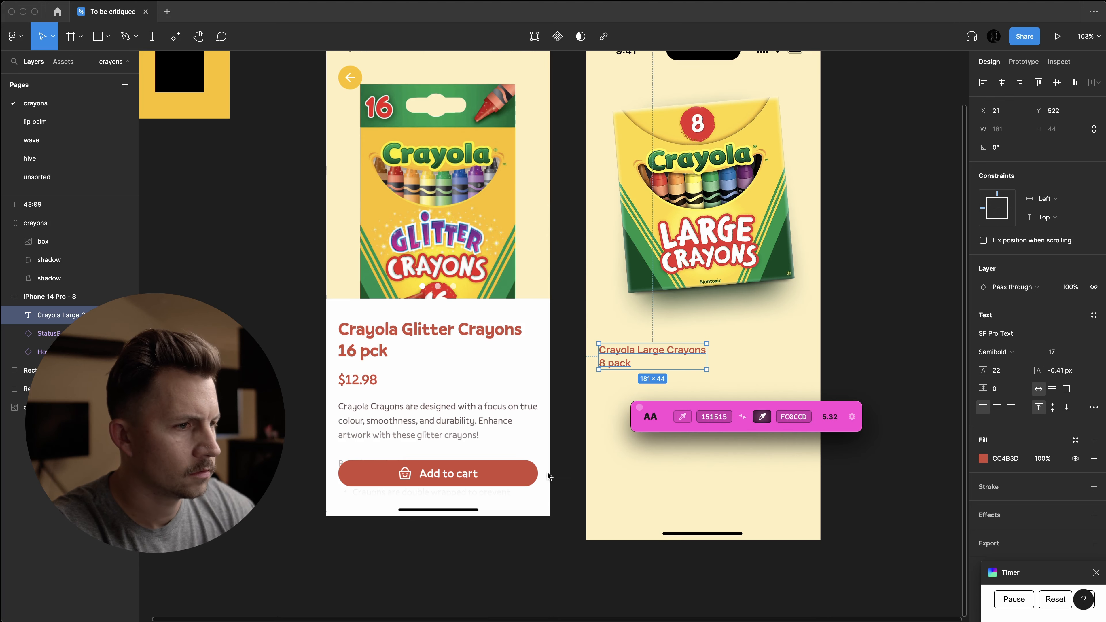
pyautogui.click(765, 417)
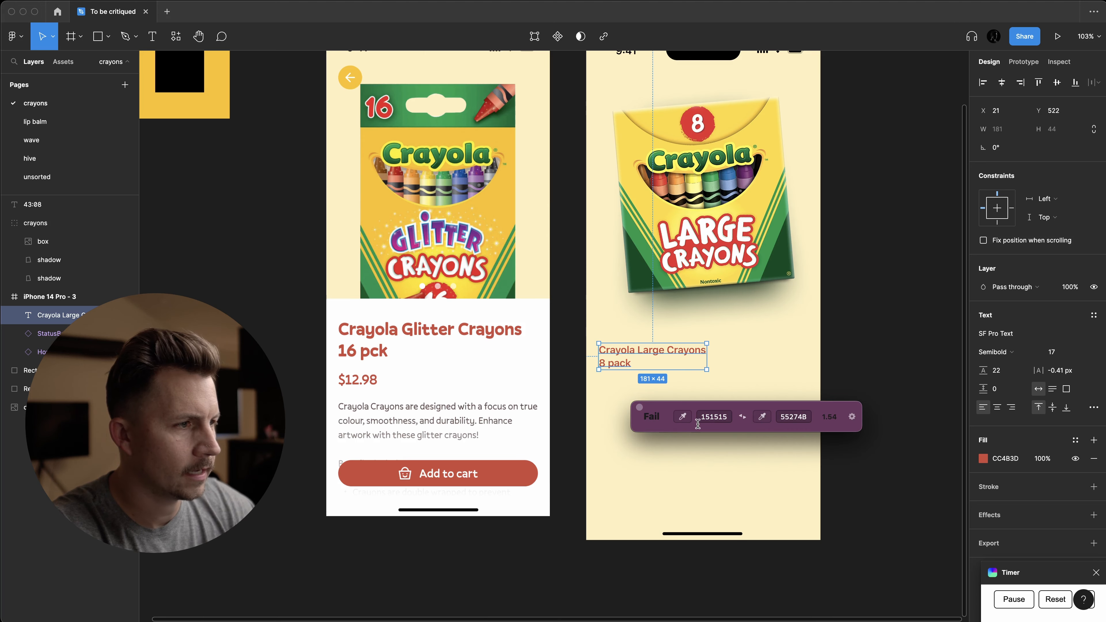
pyautogui.click(762, 417)
pyautogui.click(524, 470)
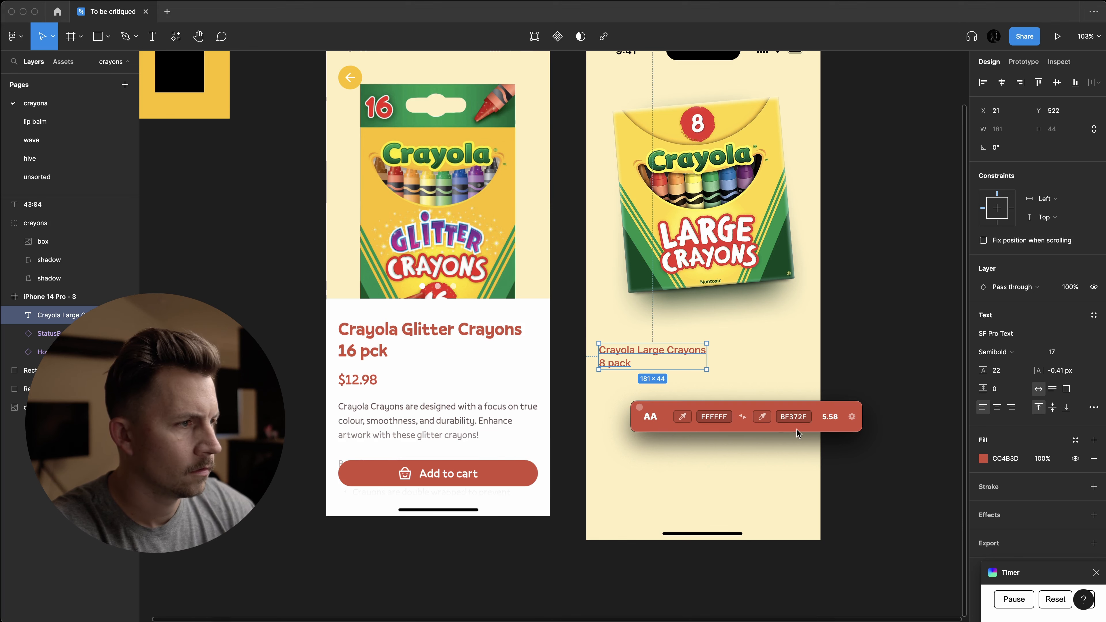
pyautogui.click(638, 408)
pyautogui.scroll(2, 661, 417)
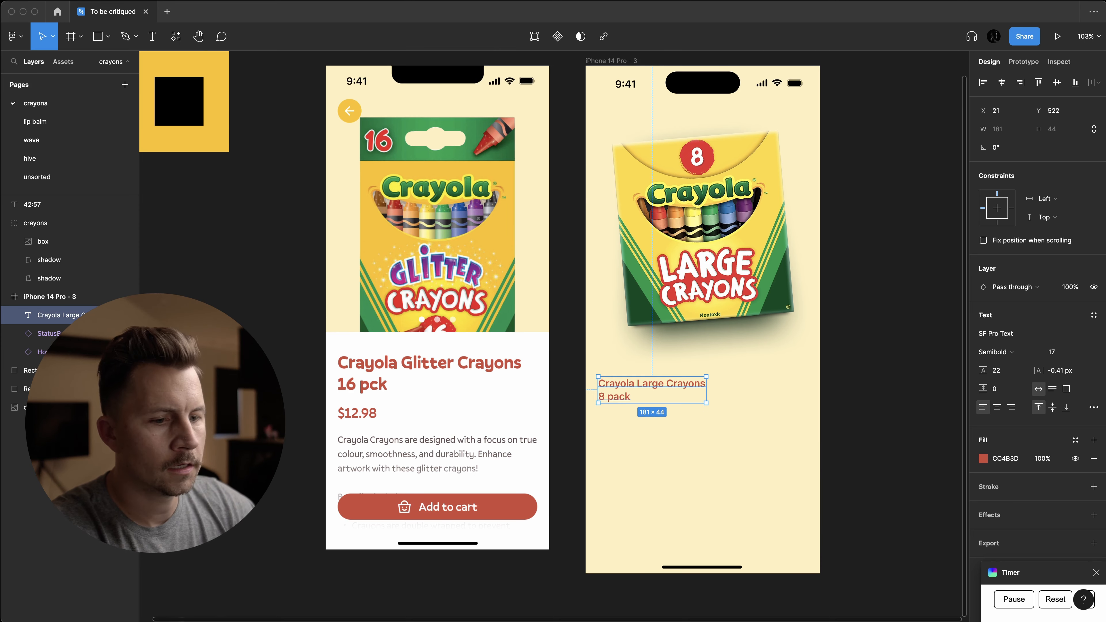
# - Switch to Google Fonts in the browser, filter the families to Handwriting and browse them for a crayon-like typeface
pyautogui.press('super+Tab')
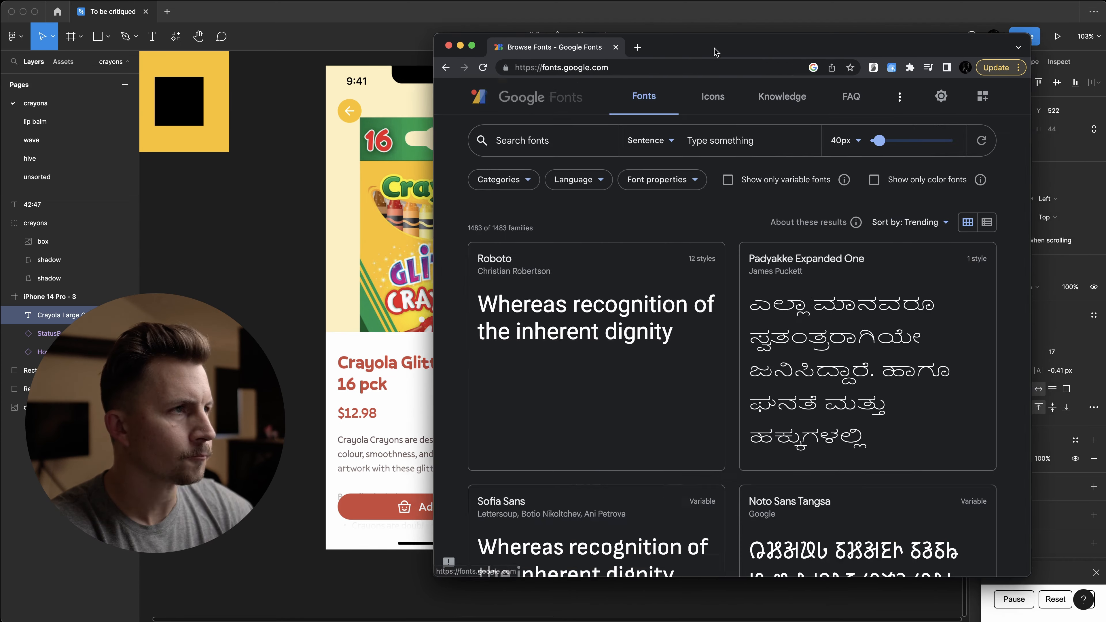
pyautogui.moveTo(717, 48); pyautogui.dragTo(621, 53)
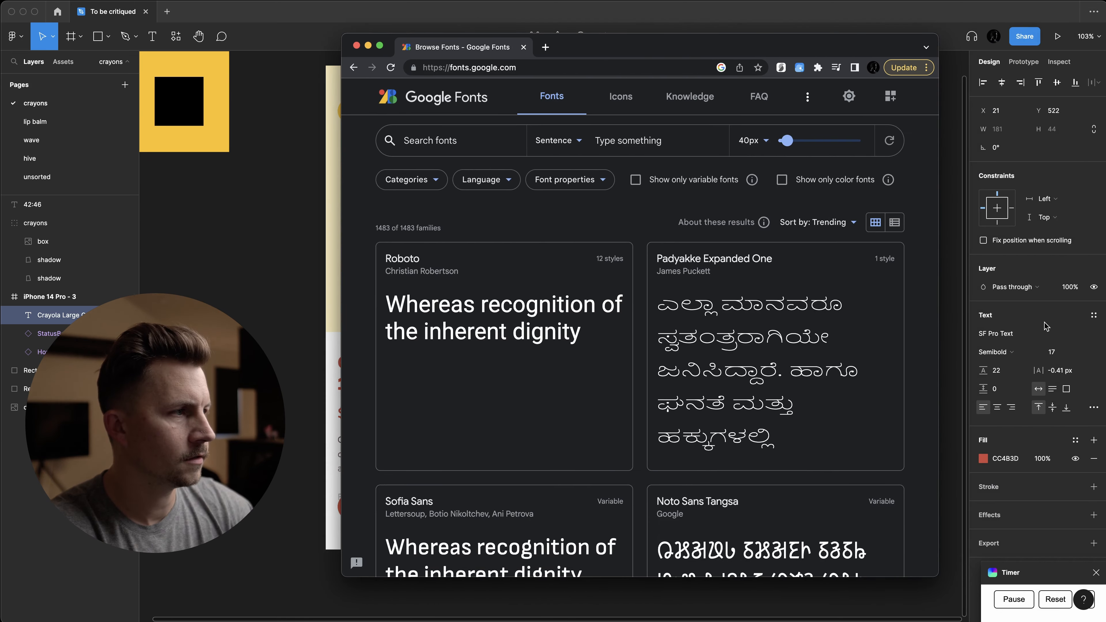
pyautogui.click(434, 183)
pyautogui.click(418, 265)
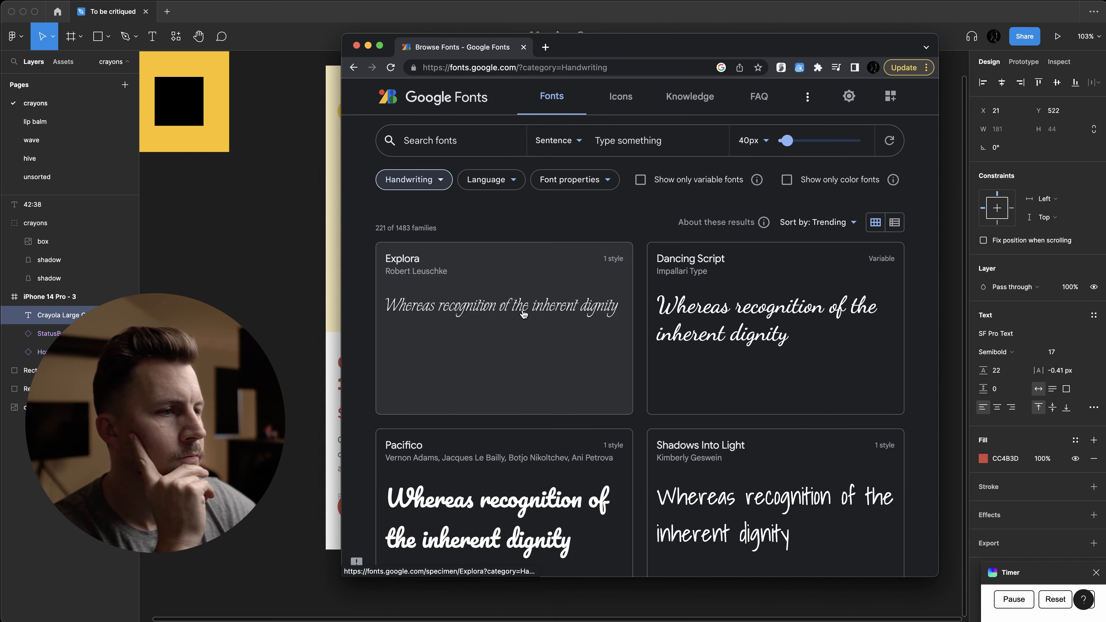
pyautogui.scroll(-10, 524, 315)
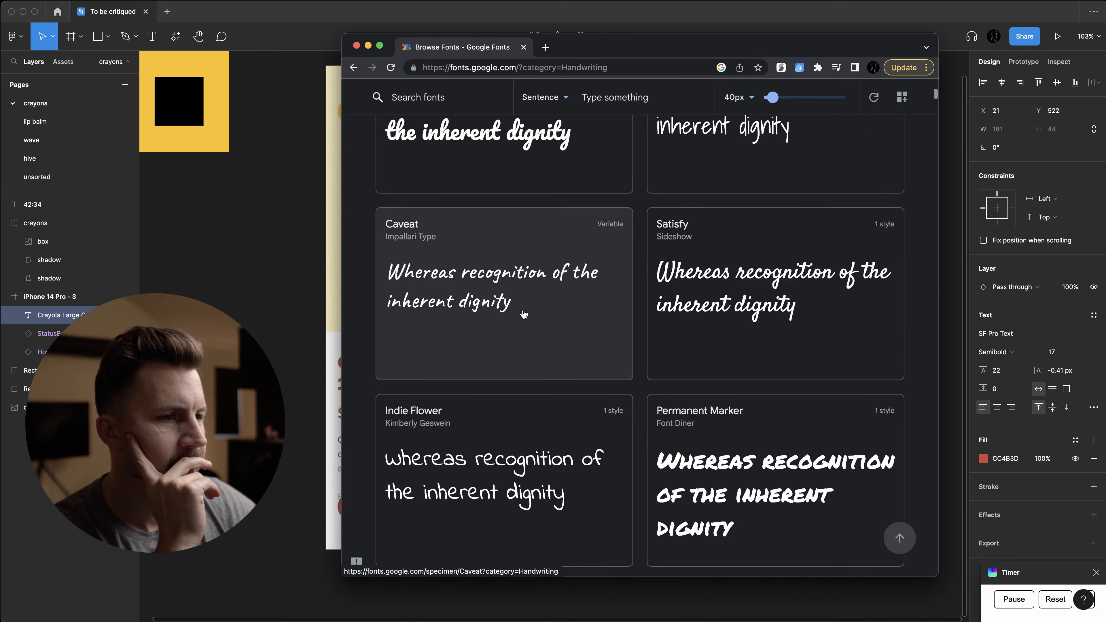
pyautogui.scroll(-2, 523, 315)
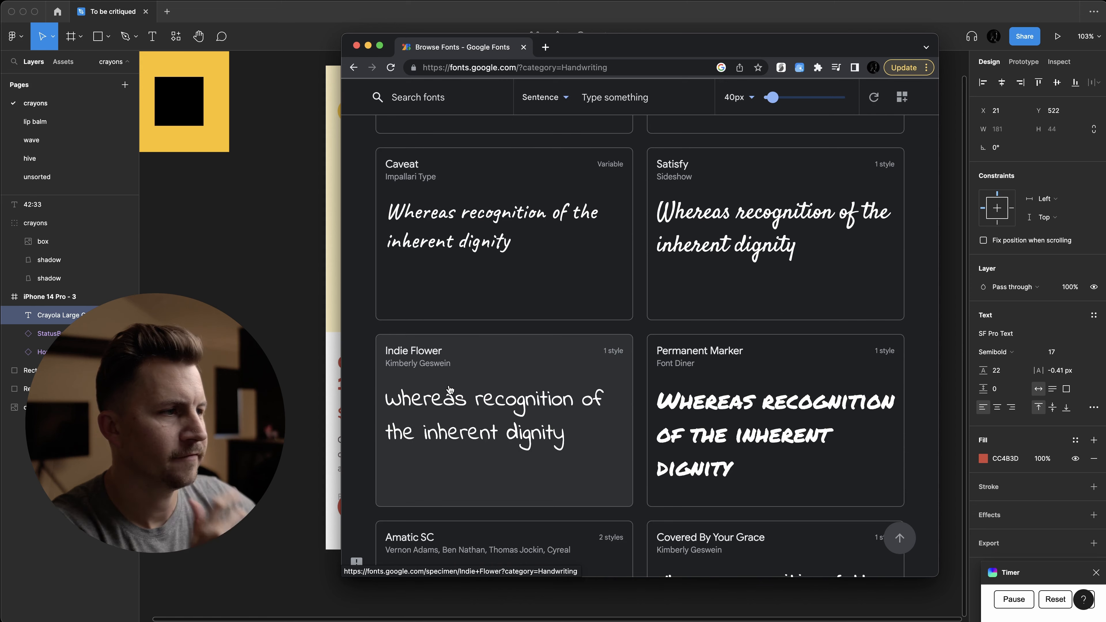
pyautogui.scroll(-3, 356, 297)
# - Switch back to Figma, duplicate the title below itself and try Caveat Bold on the upper one
pyautogui.click(274, 211)
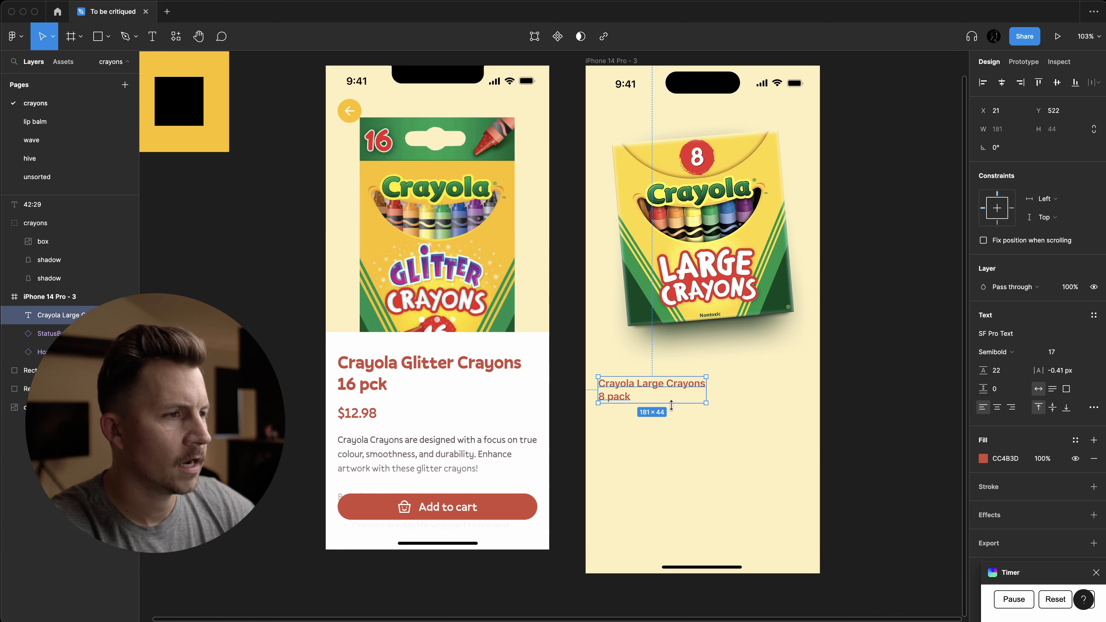
pyautogui.moveTo(654, 386); pyautogui.dragTo(654, 445)
pyautogui.click(657, 388)
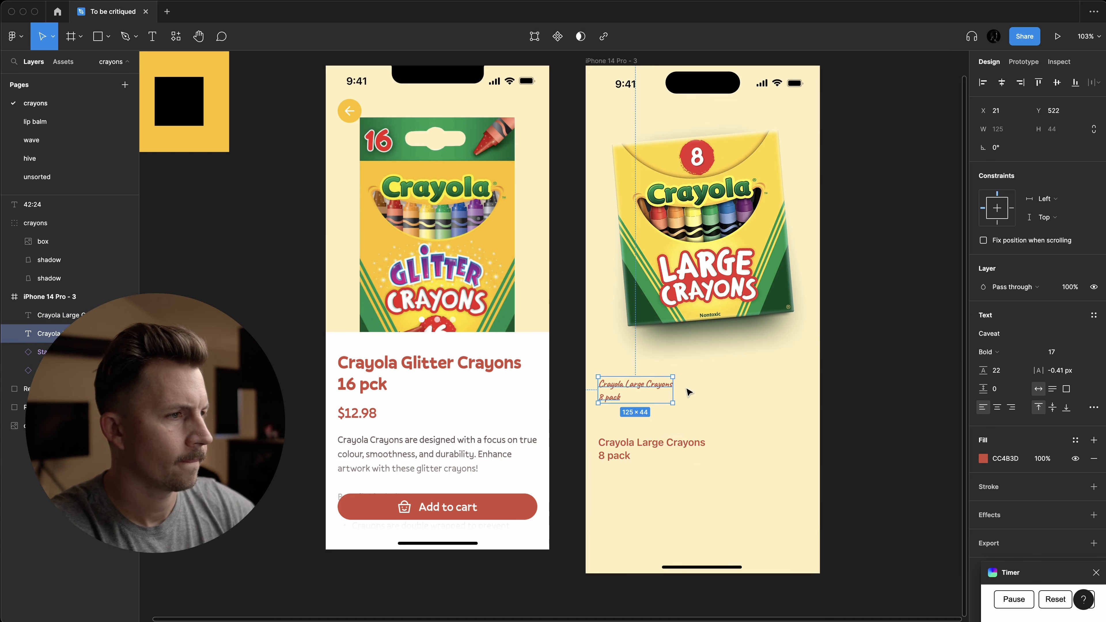
# - Try Indie Flower on the lower title at 301 × 88, enlarge the Caveat title to 325 × 115, and duplicate the lower title beneath itself
pyautogui.click(634, 443)
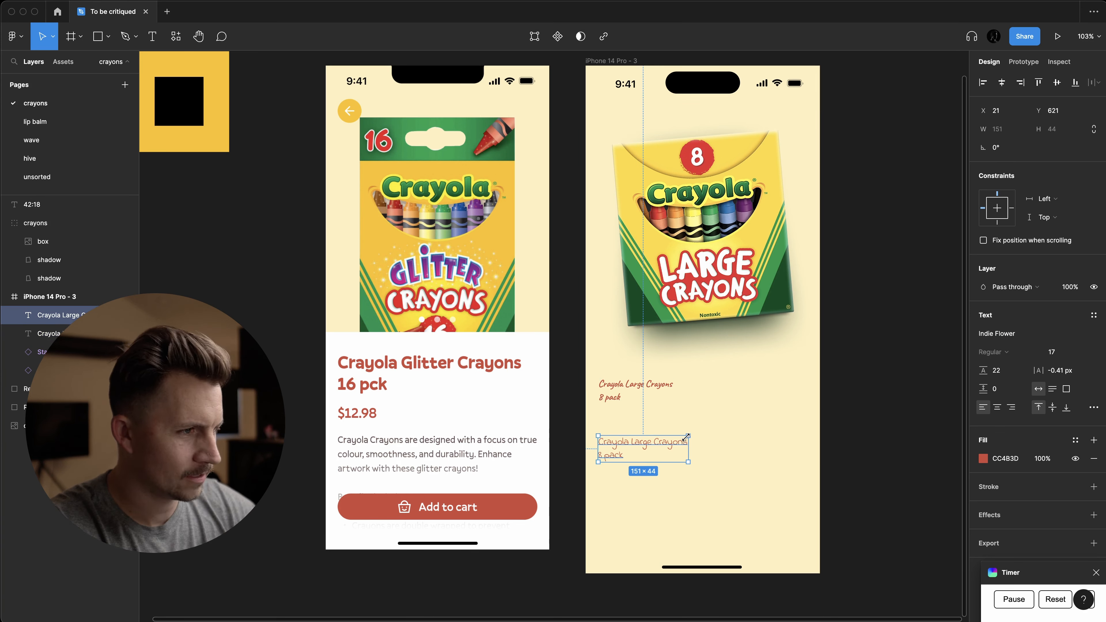
pyautogui.press('k')
pyautogui.moveTo(686, 436); pyautogui.dragTo(759, 409)
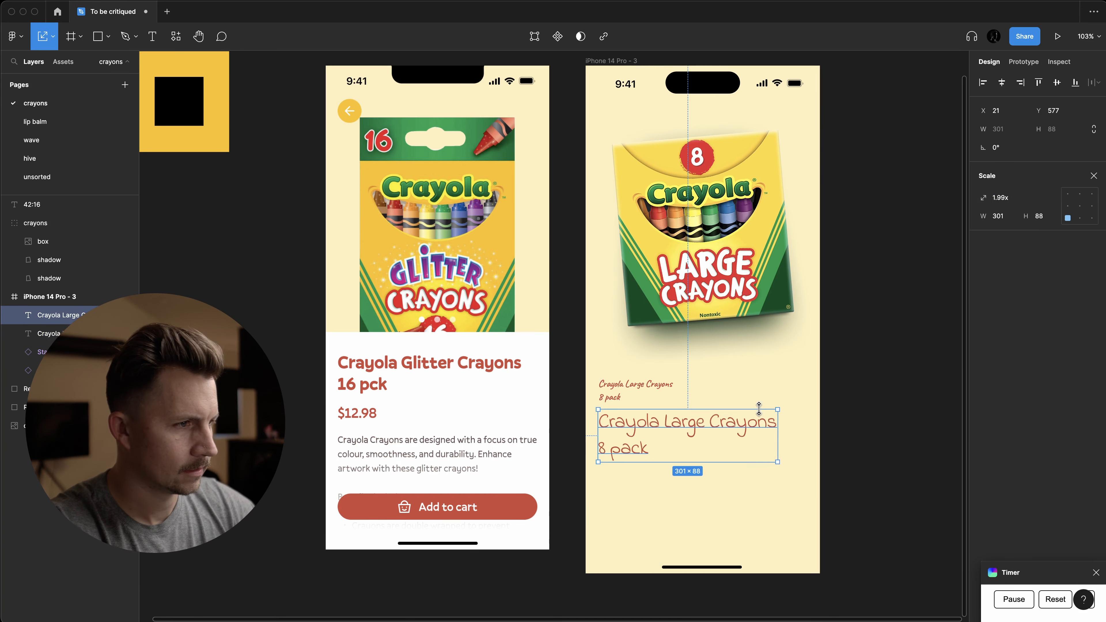
pyautogui.click(763, 437)
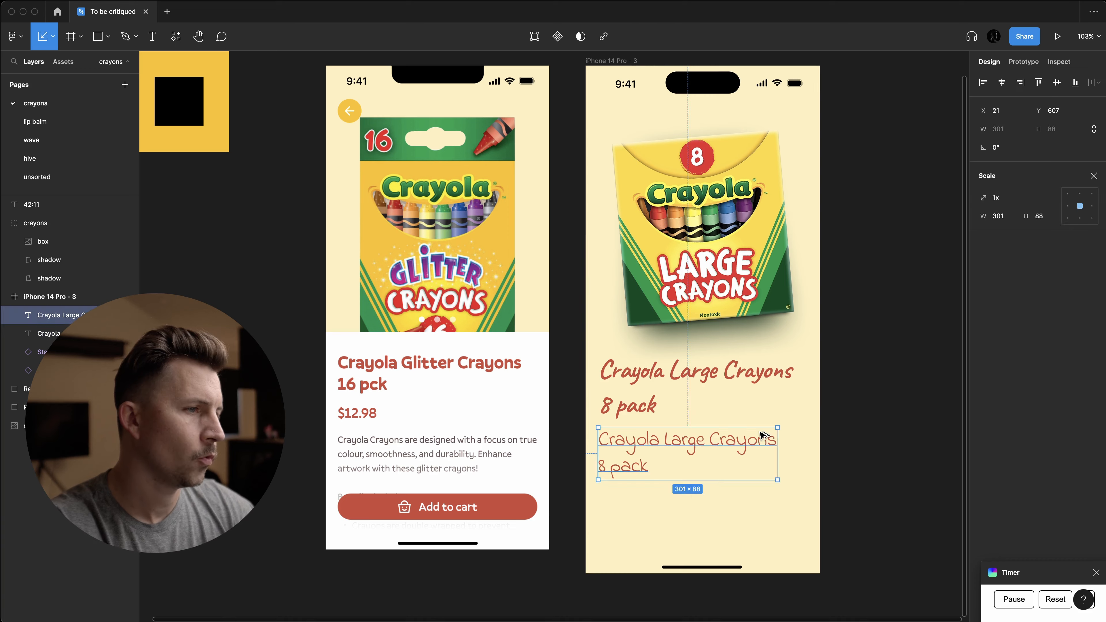
pyautogui.moveTo(763, 437); pyautogui.dragTo(765, 491)
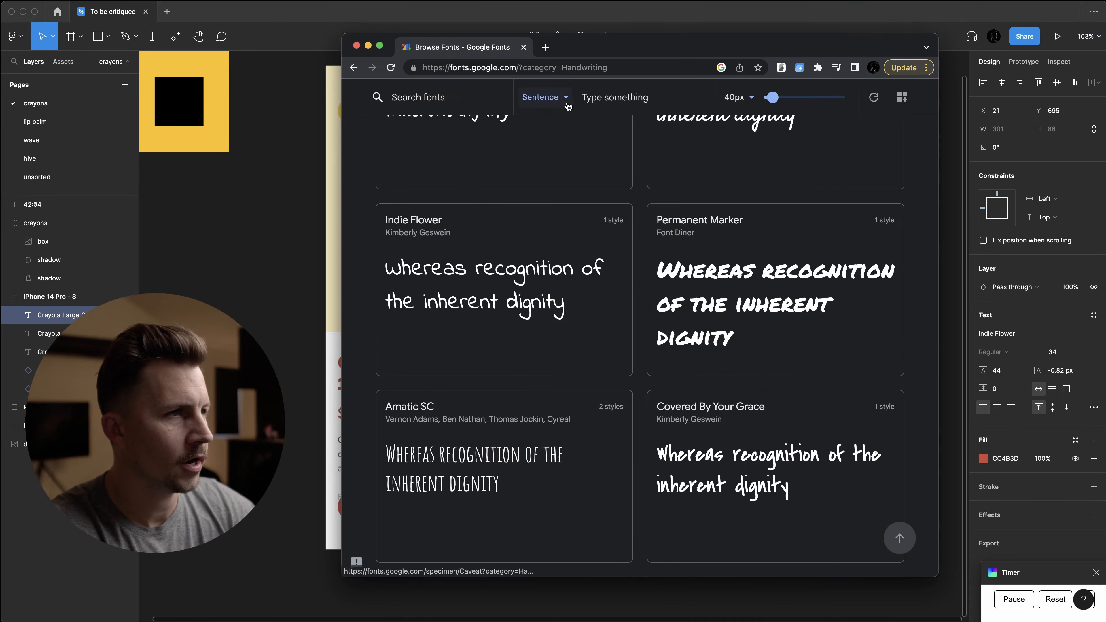
# - Switch to the browser and search Google for "crayola font" in a new tab
pyautogui.scroll(-5, 640, 349)
pyautogui.click(548, 67)
pyautogui.write('r')
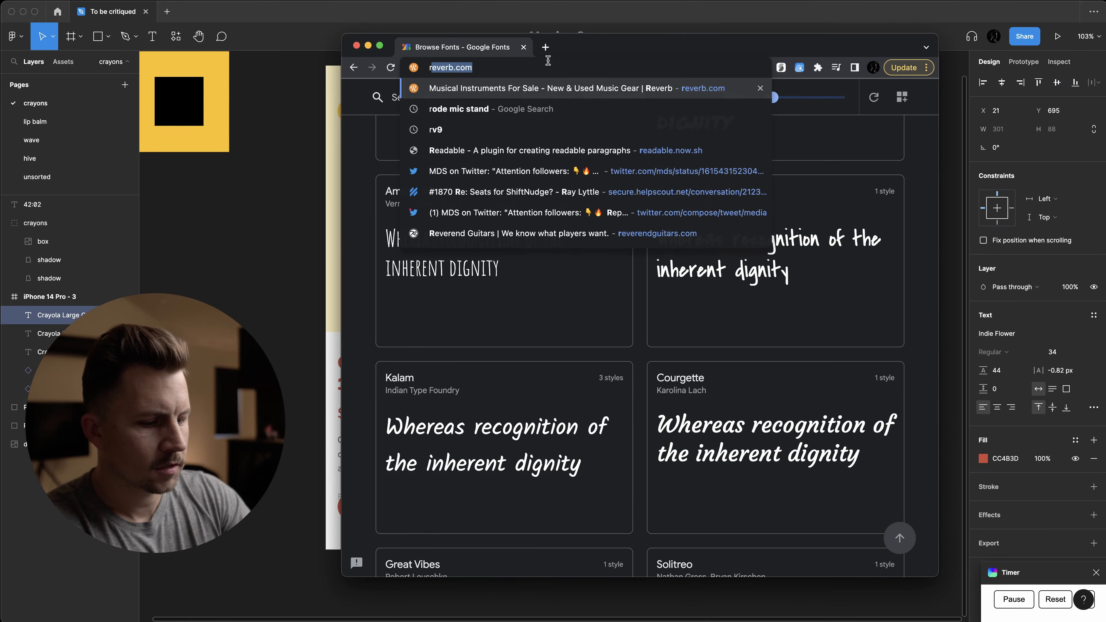
pyautogui.press('Escape')
pyautogui.write('cral')
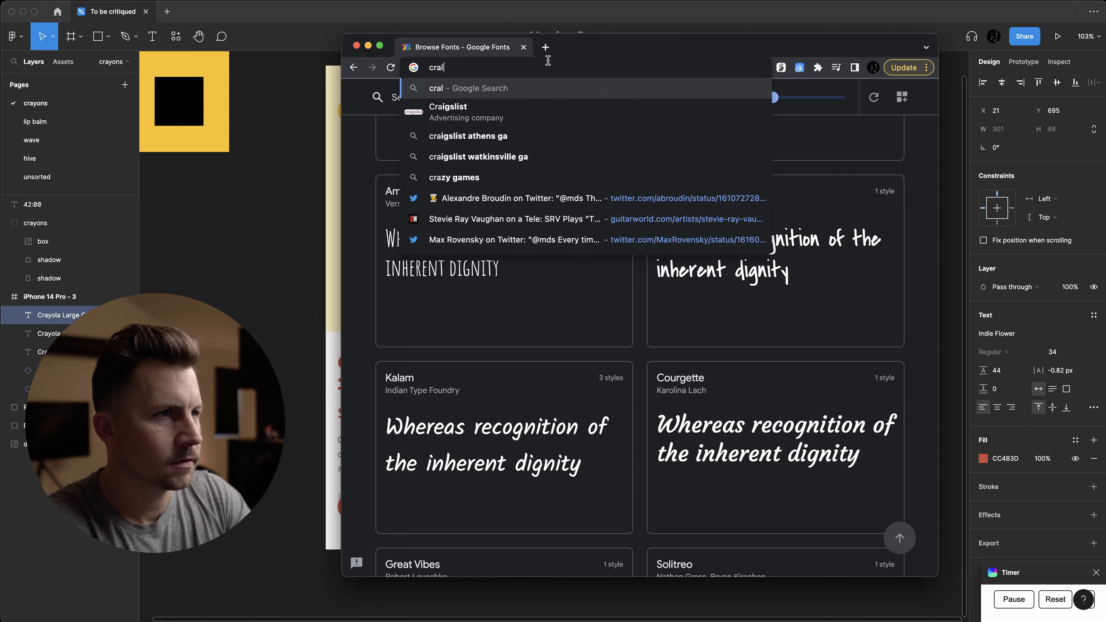
pyautogui.press('BackSpace')
pyautogui.write('yola')
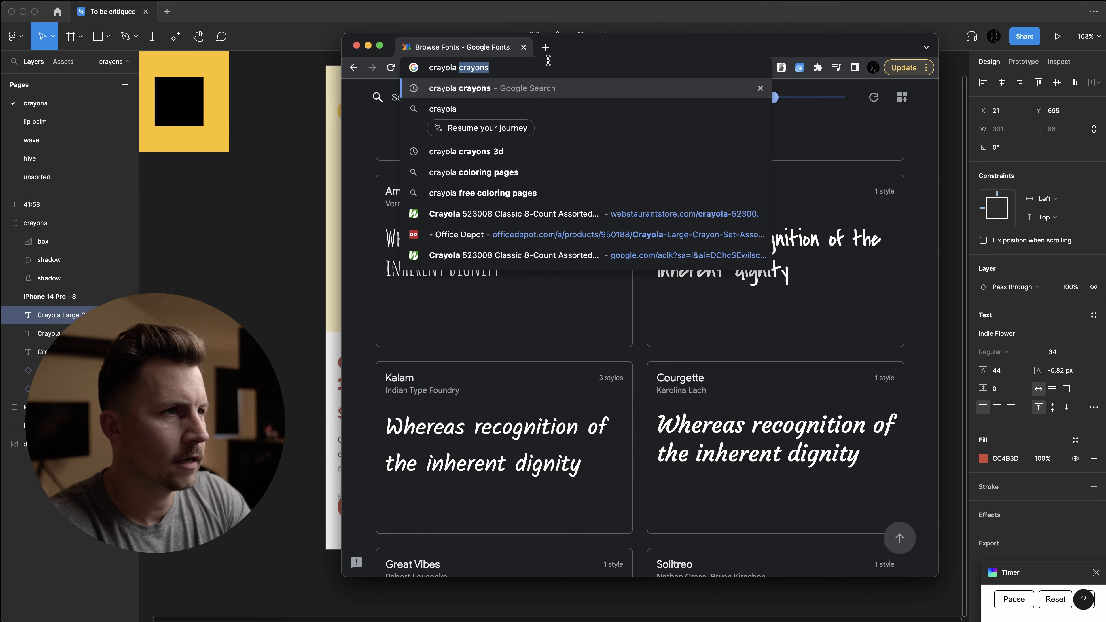
pyautogui.write(' font')
pyautogui.hotkey('alt', 'Return')
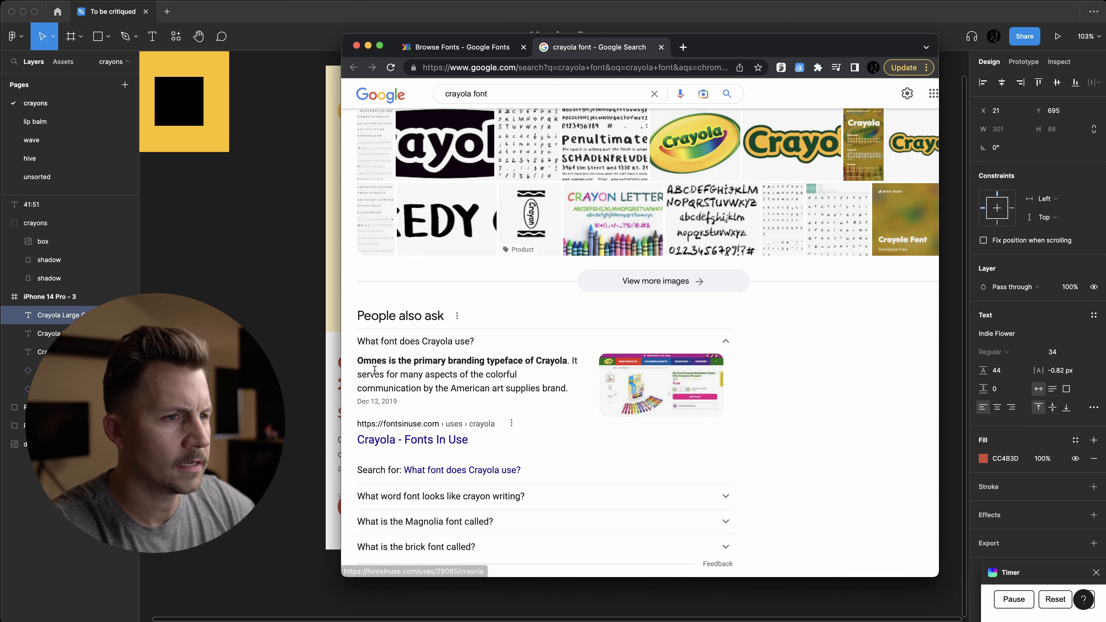
pyautogui.click(740, 379)
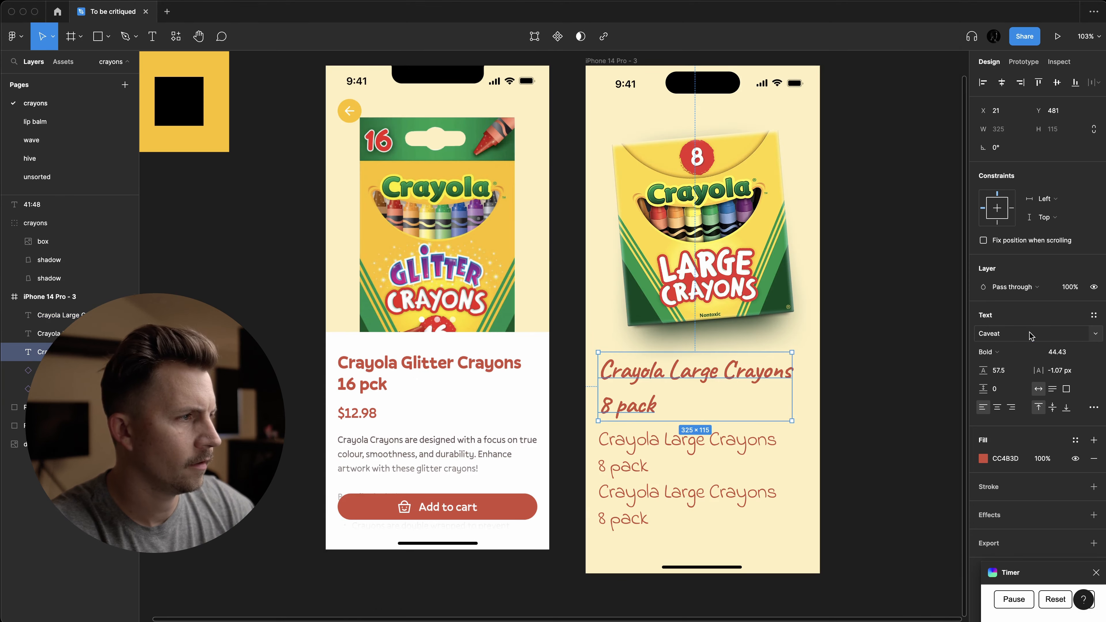
pyautogui.click(1029, 333)
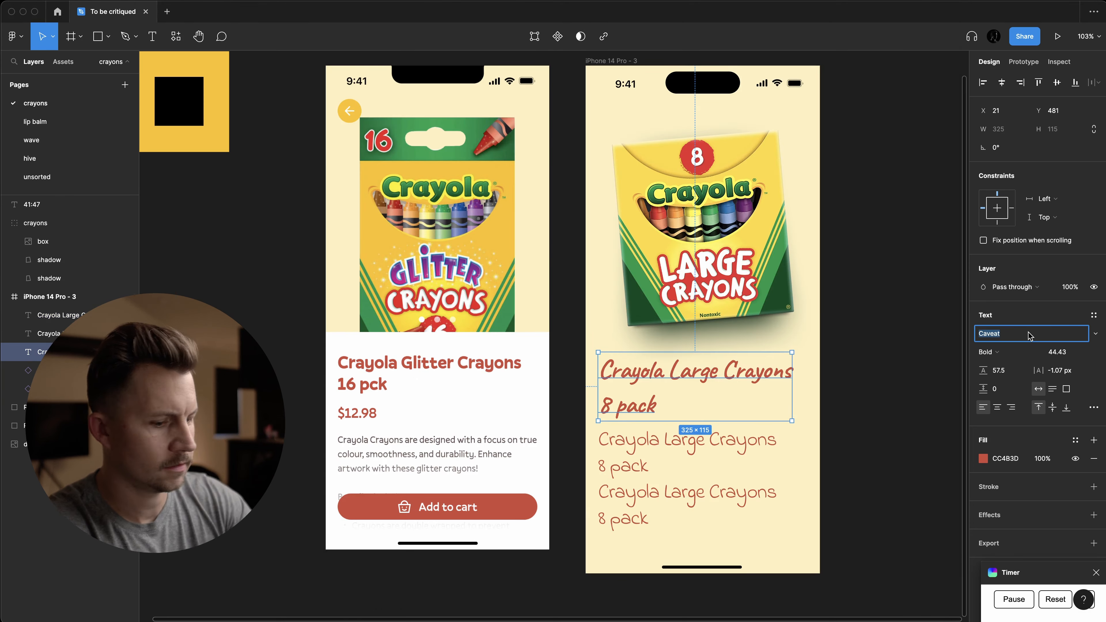
pyautogui.press('Escape')
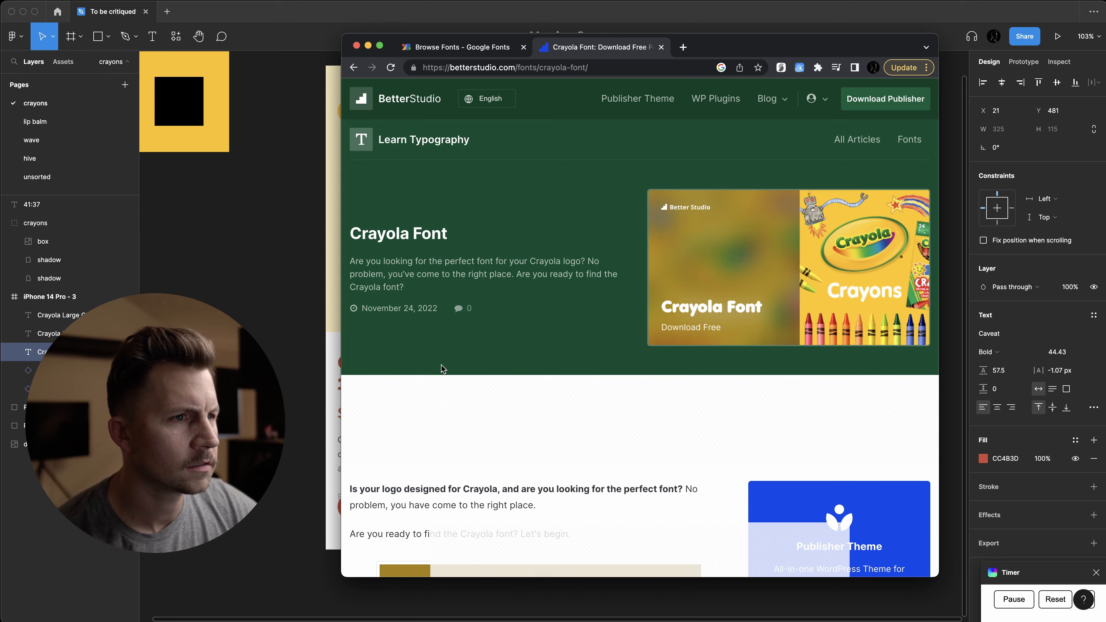
# - Download the Crayola Font zip from BetterStudio's Crayola Font page and close the browser window
pyautogui.scroll(-15, 442, 369)
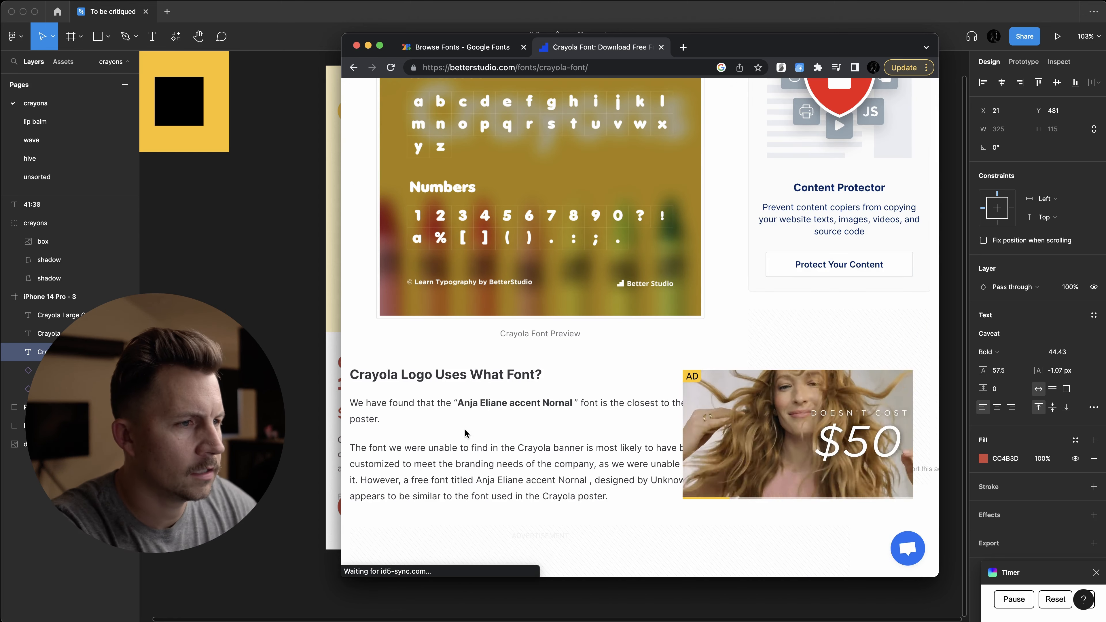
pyautogui.scroll(-12, 469, 421)
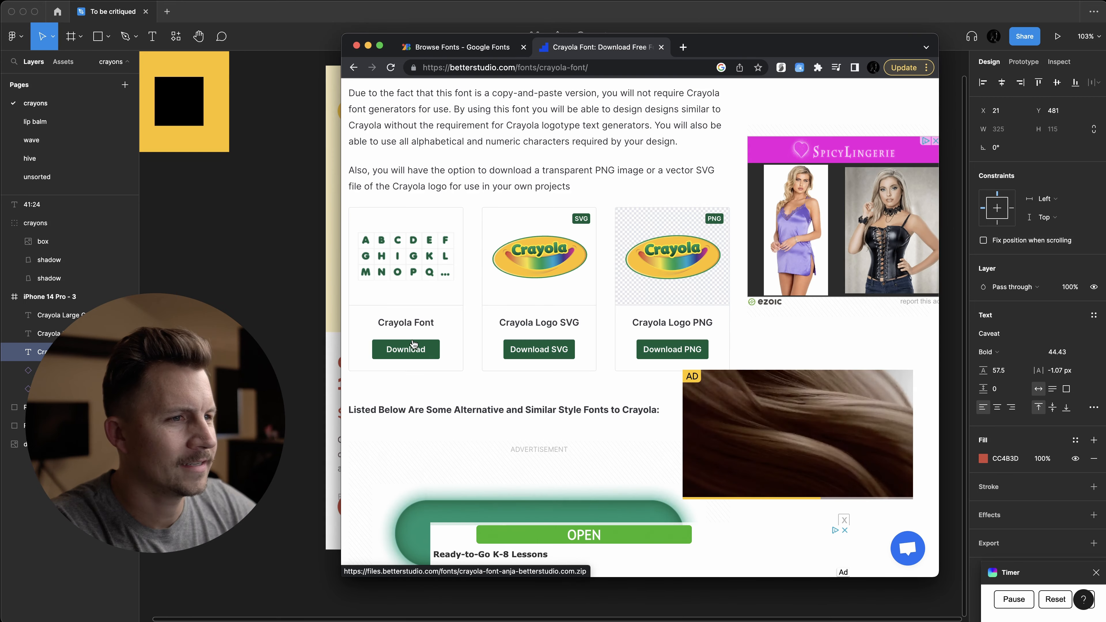
pyautogui.click(408, 350)
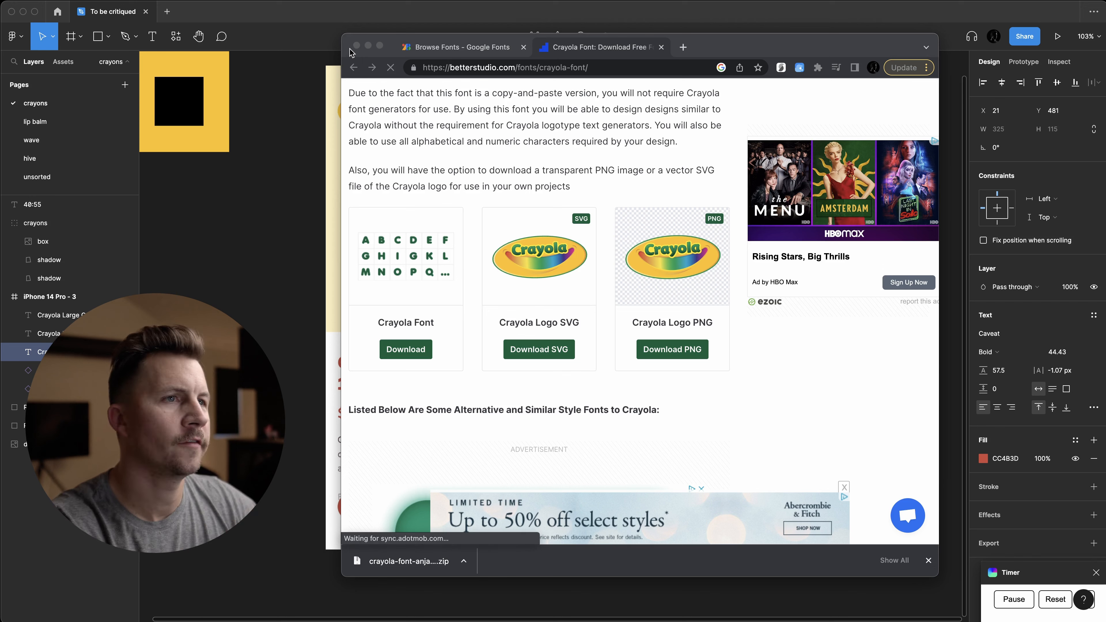
pyautogui.click(355, 45)
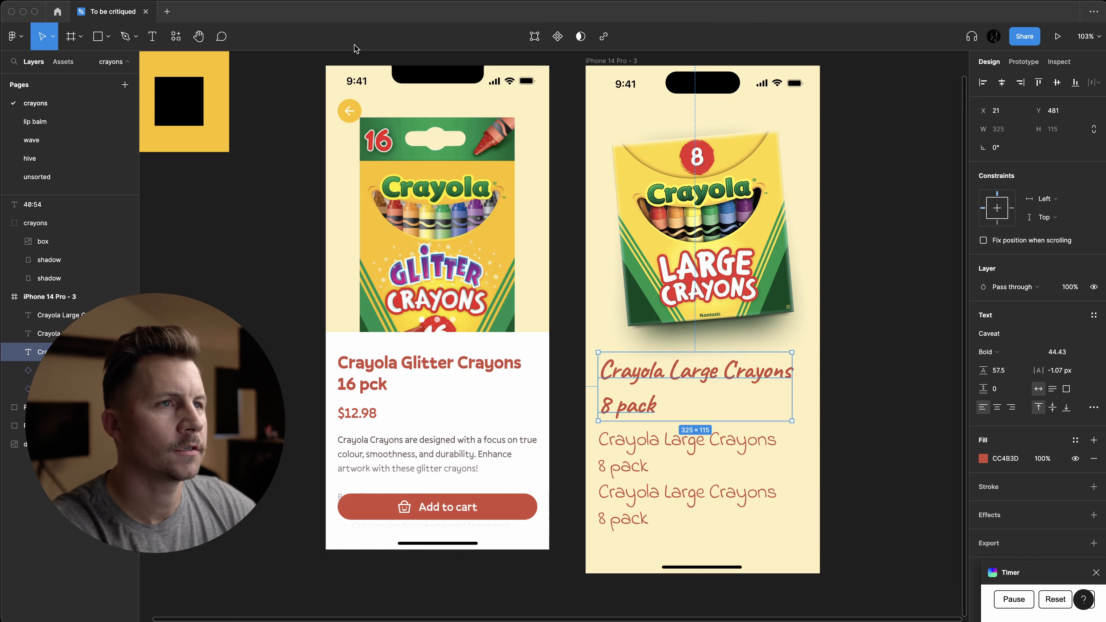
# - Delete the two Indie Flower copies of the title, keeping only the Caveat one
pyautogui.click(283, 56)
pyautogui.scroll(4, 285, 112)
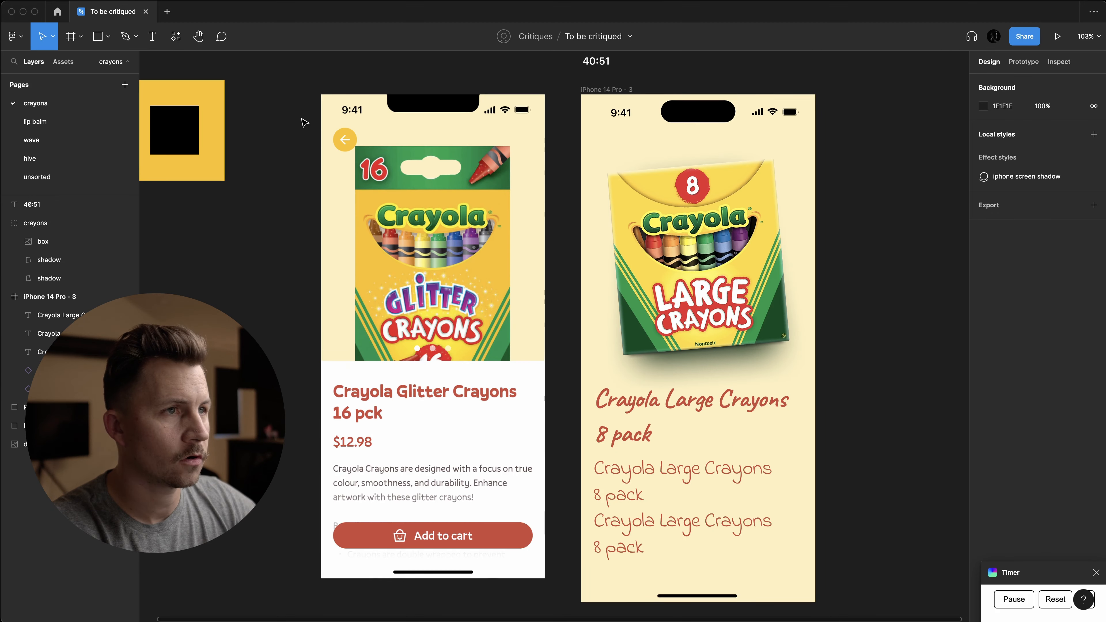
pyautogui.scroll(-1, 302, 118)
pyautogui.hscroll(-1, 301, 118)
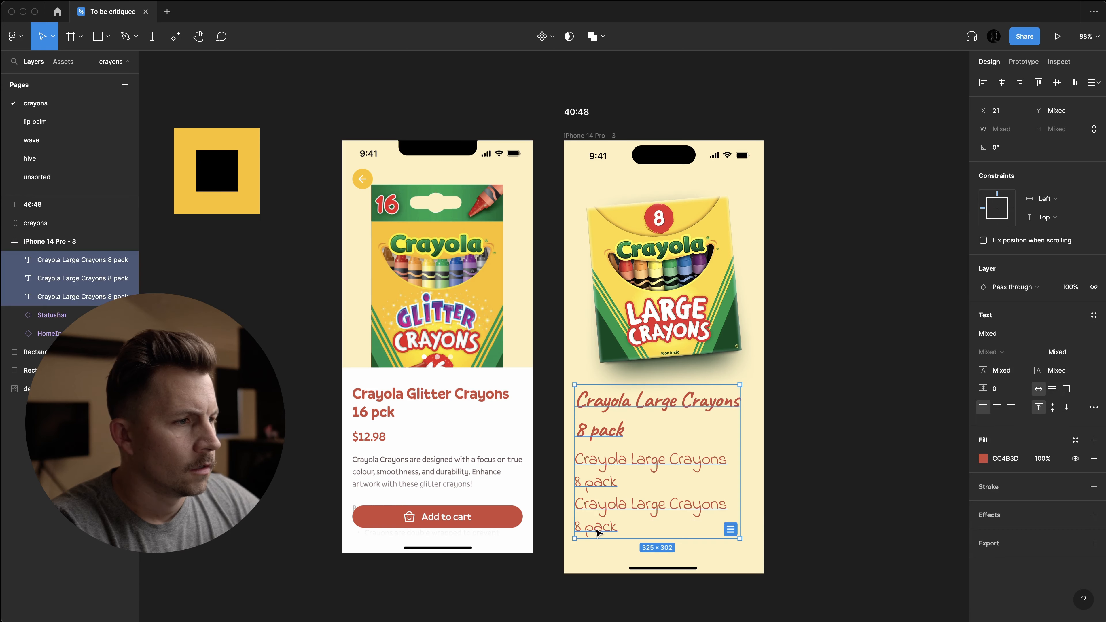
pyautogui.moveTo(759, 521); pyautogui.dragTo(649, 455)
pyautogui.press('Delete')
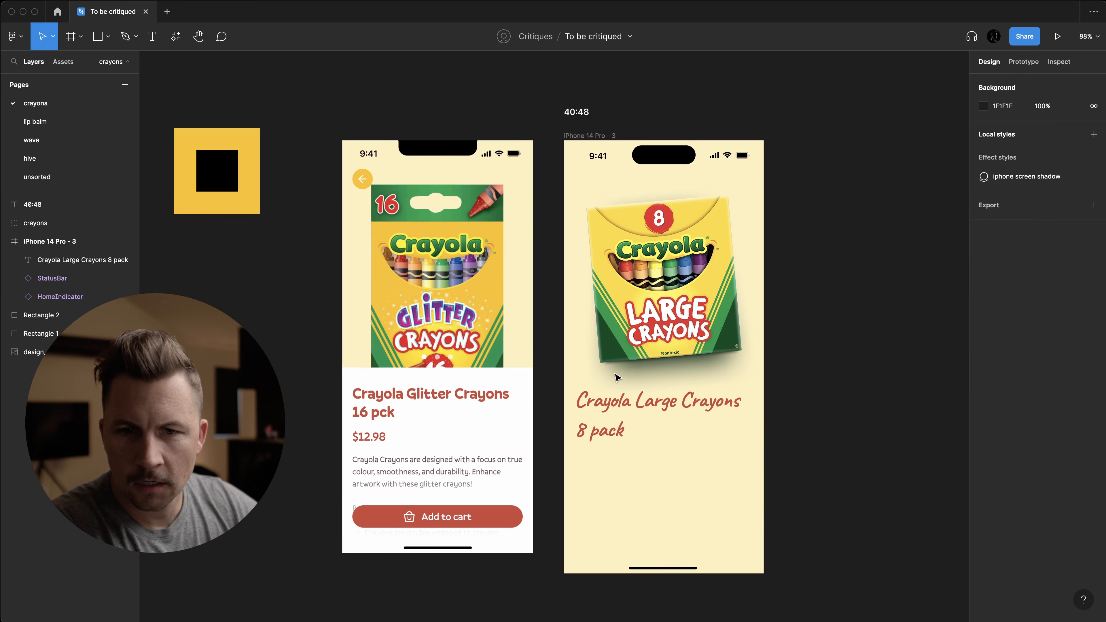
# - Set the remaining title in Anja Eliane accent at size 34 with a 100% line height
pyautogui.click(679, 409)
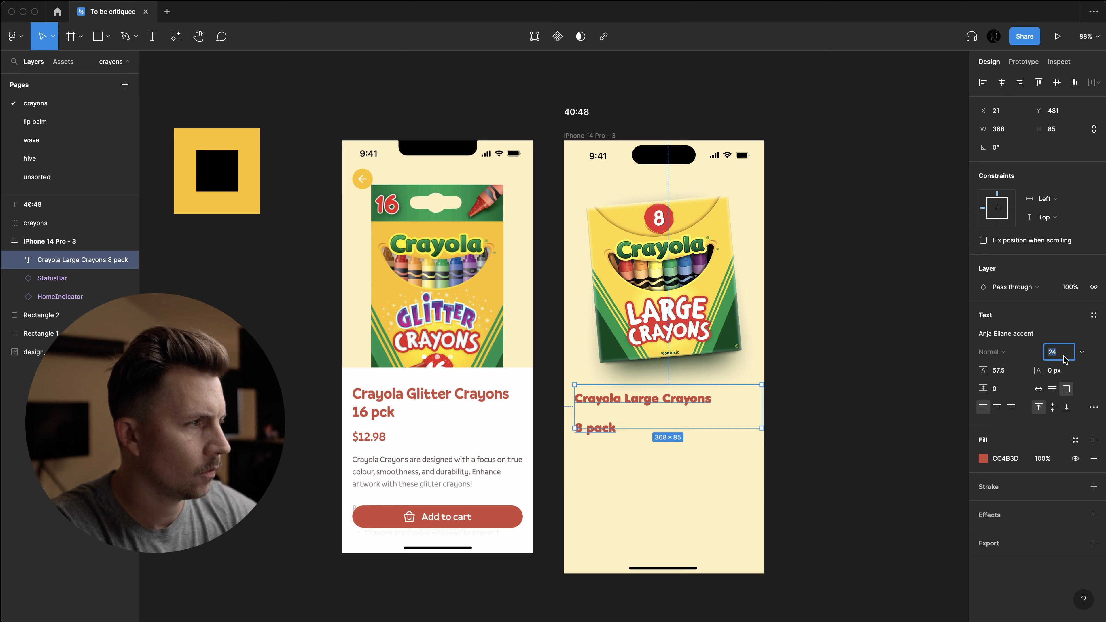
pyautogui.press('Up')
pyautogui.press('Up')
pyautogui.press('Up')
pyautogui.press('Up')
pyautogui.press('Up')
pyautogui.press('Up')
pyautogui.press('Up')
pyautogui.press('Up')
pyautogui.press('Up')
pyautogui.press('Up')
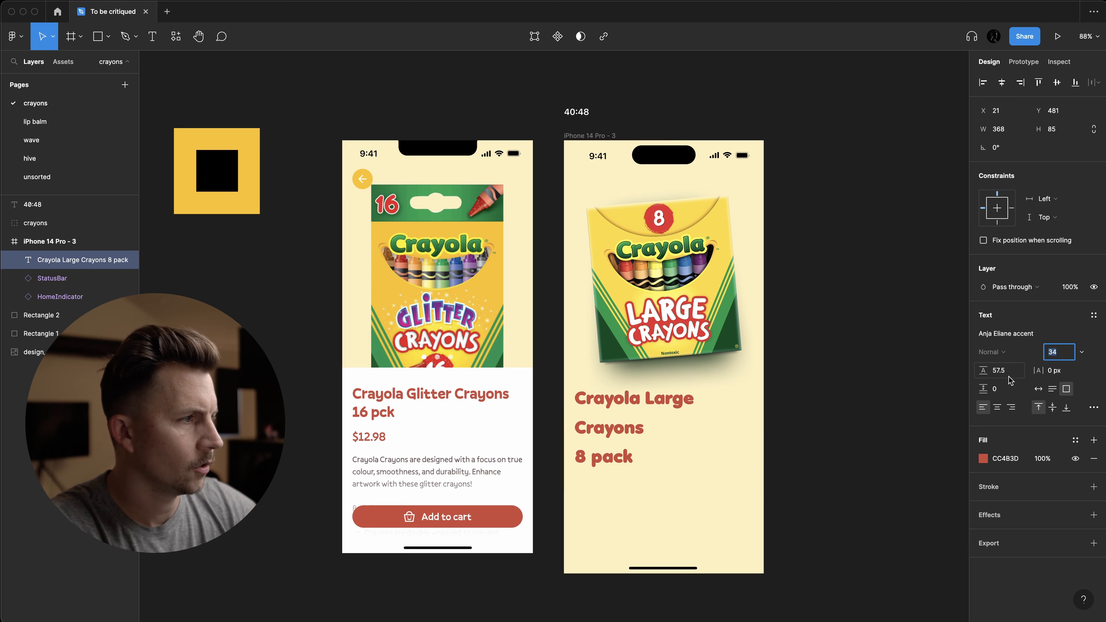
pyautogui.click(1003, 373)
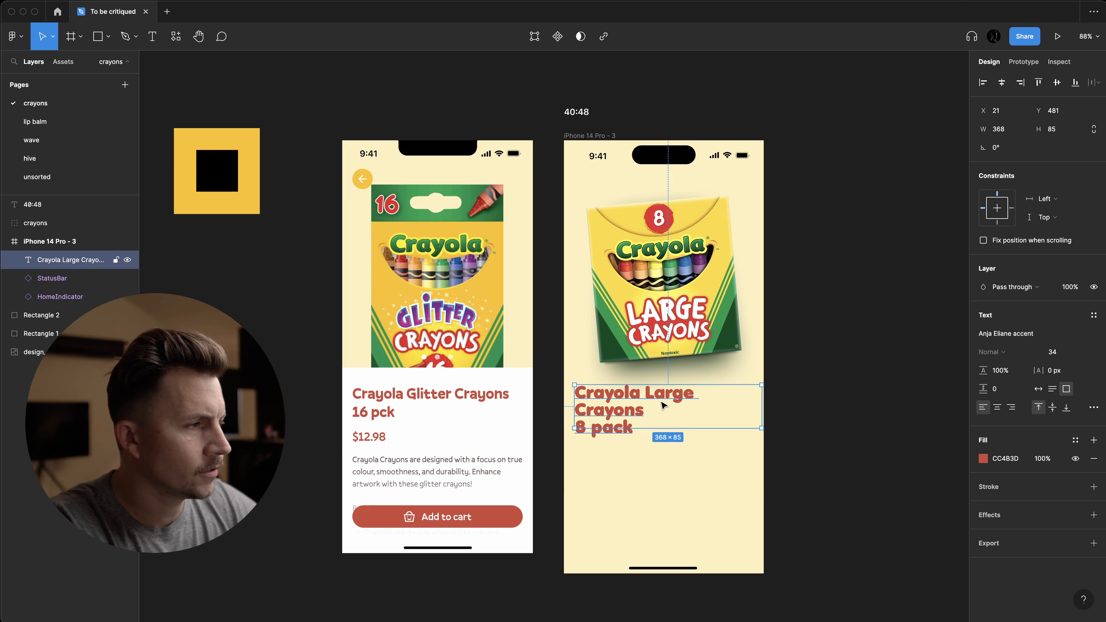
# - Replace the product title's text with two test lines, "yyy" above "bbbbb", to examine descenders and ascenders at the current line height
pyautogui.scroll(5, 662, 401)
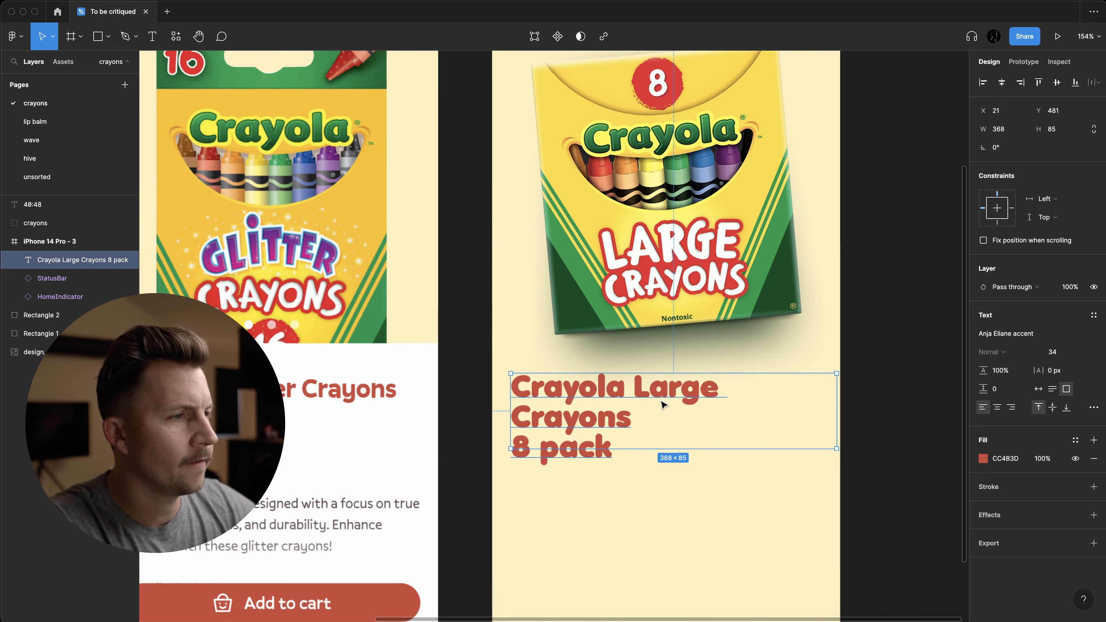
pyautogui.scroll(-4, 592, 394)
pyautogui.scroll(2, 592, 393)
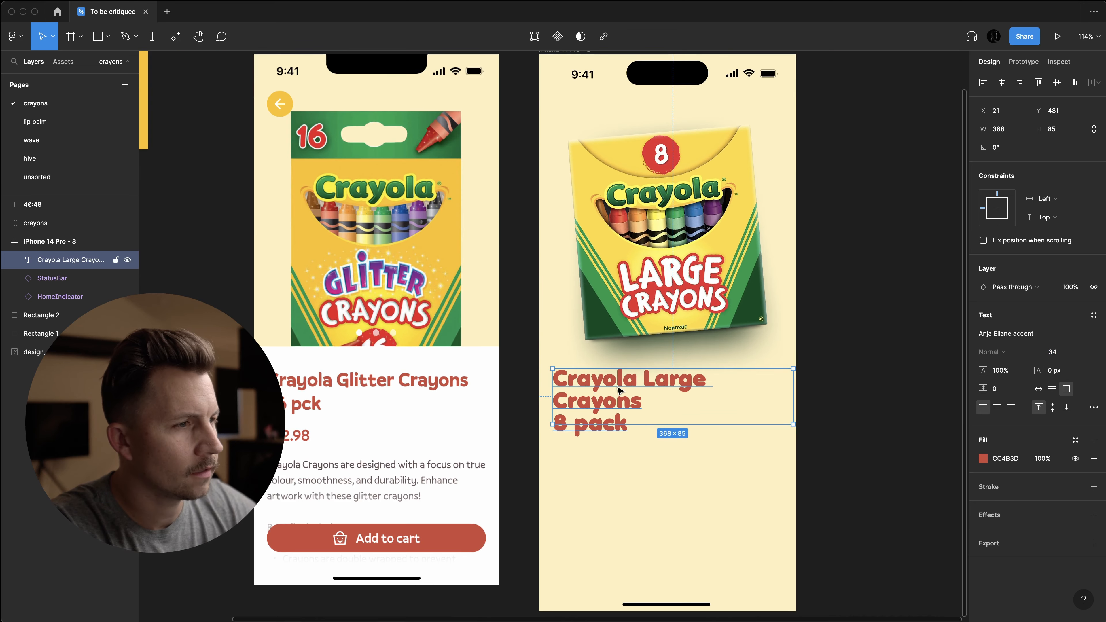
pyautogui.doubleClick(594, 397)
pyautogui.click(603, 400)
pyautogui.moveTo(639, 400); pyautogui.dragTo(541, 400)
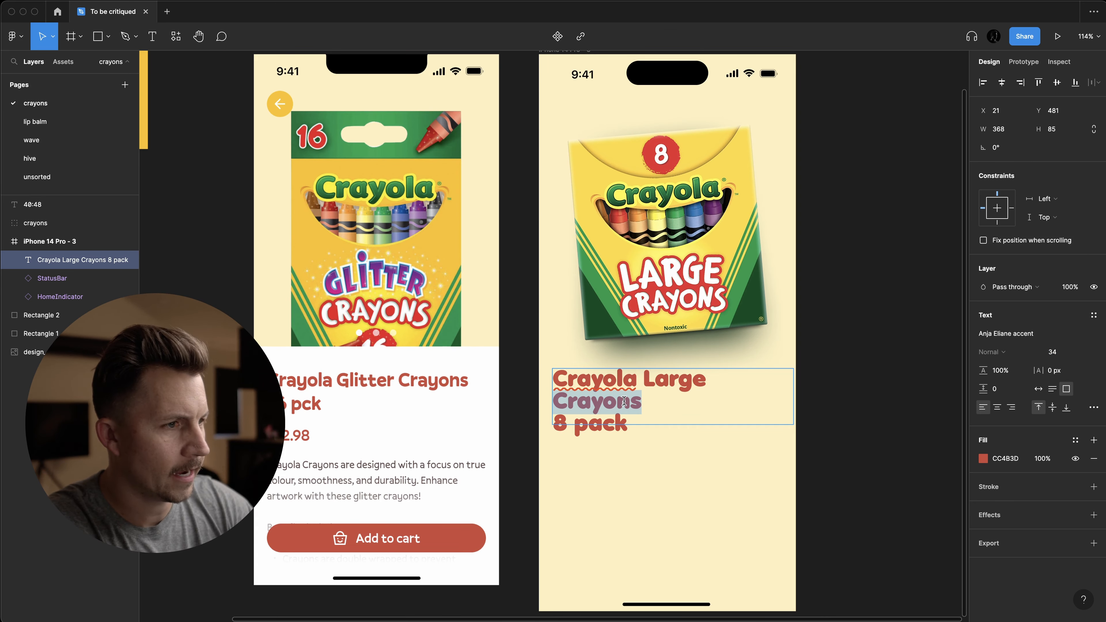
pyautogui.press('super+a')
pyautogui.write('yyy ')
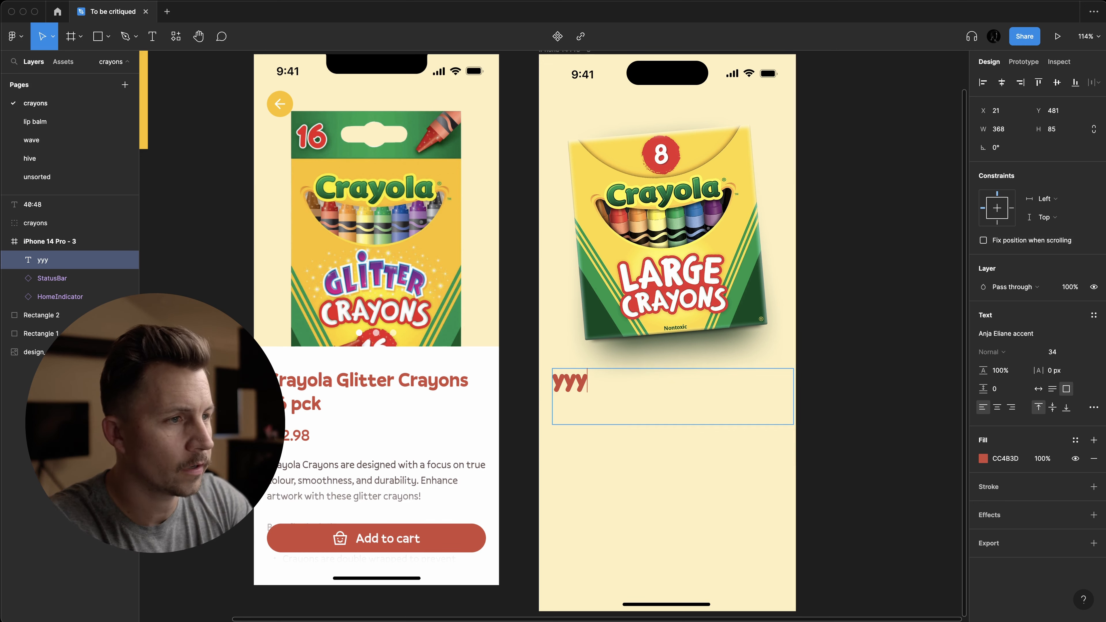
pyautogui.write('bbbbb')
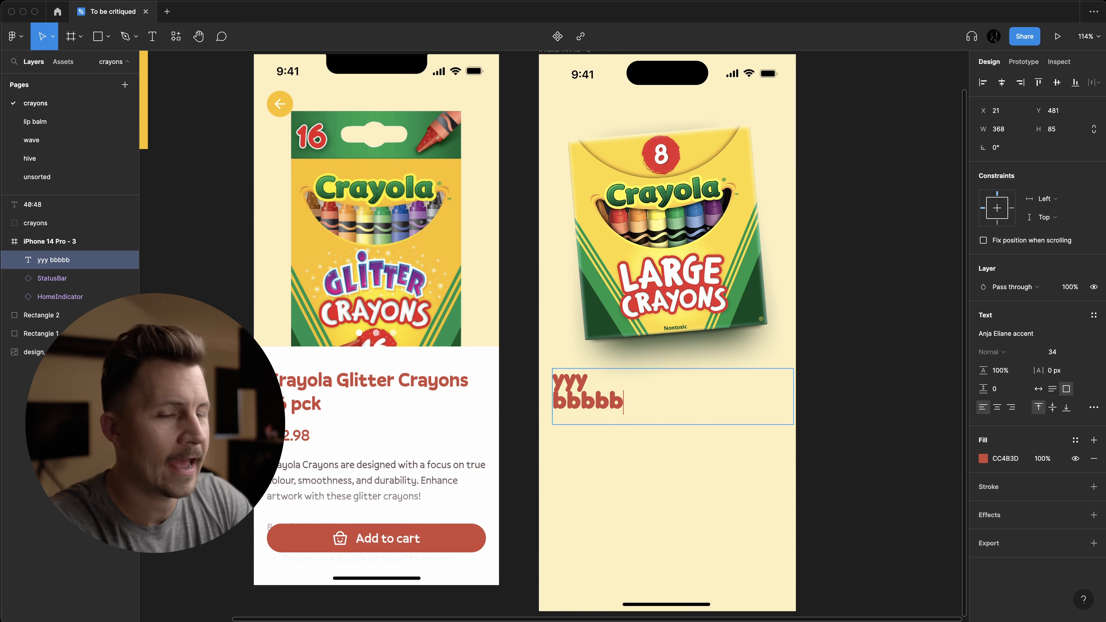
pyautogui.press('Escape')
pyautogui.scroll(5, 581, 396)
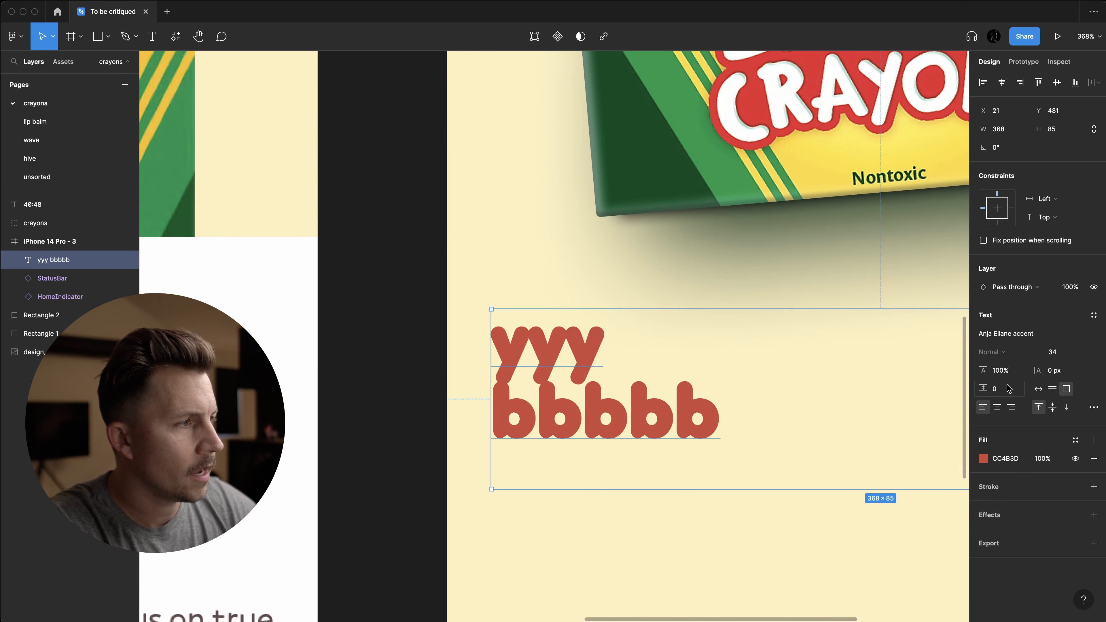
pyautogui.click(1005, 371)
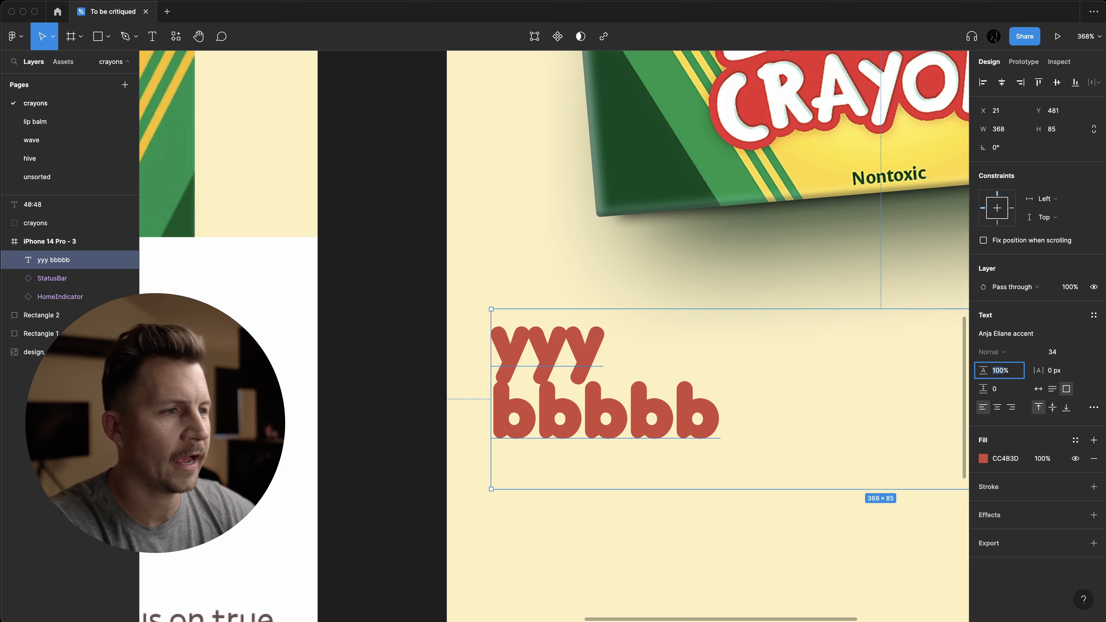
pyautogui.press('Return')
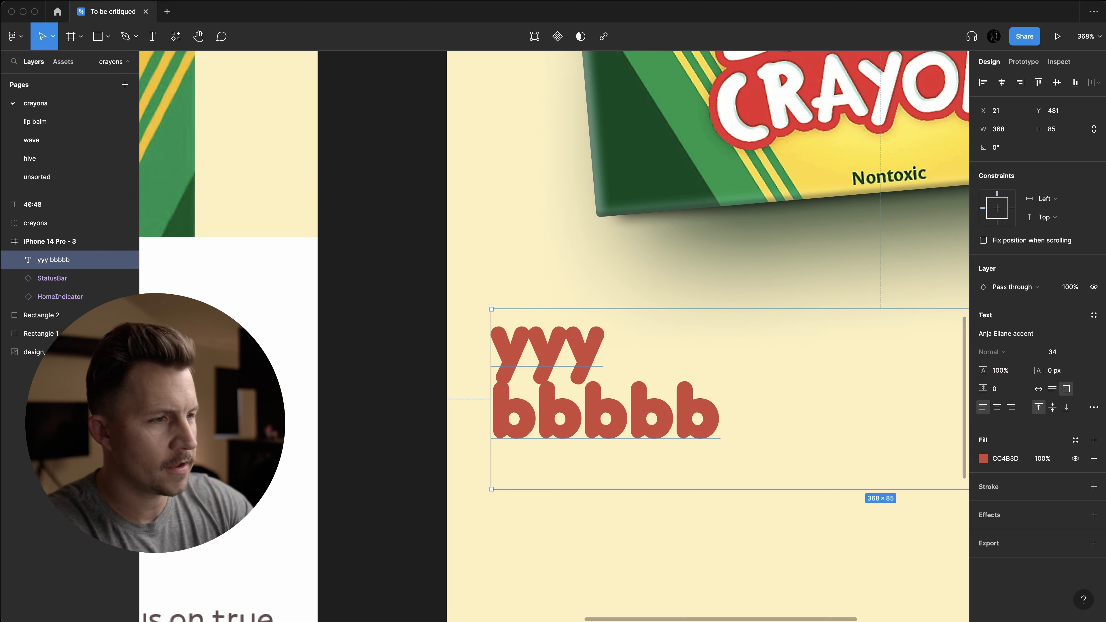
# - Replace the test text with a capital "Y" on the first line and a capital "B" on the second
pyautogui.press('Return')
pyautogui.press('BackSpace')
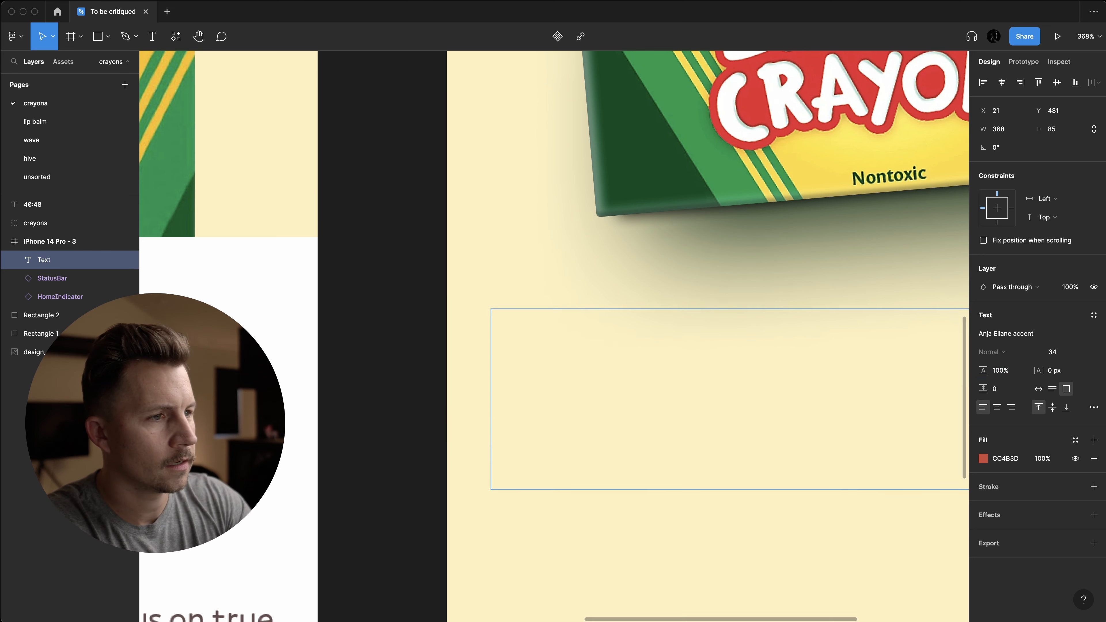
pyautogui.write('Y')
pyautogui.press('Return')
pyautogui.write('B')
pyautogui.press('Escape')
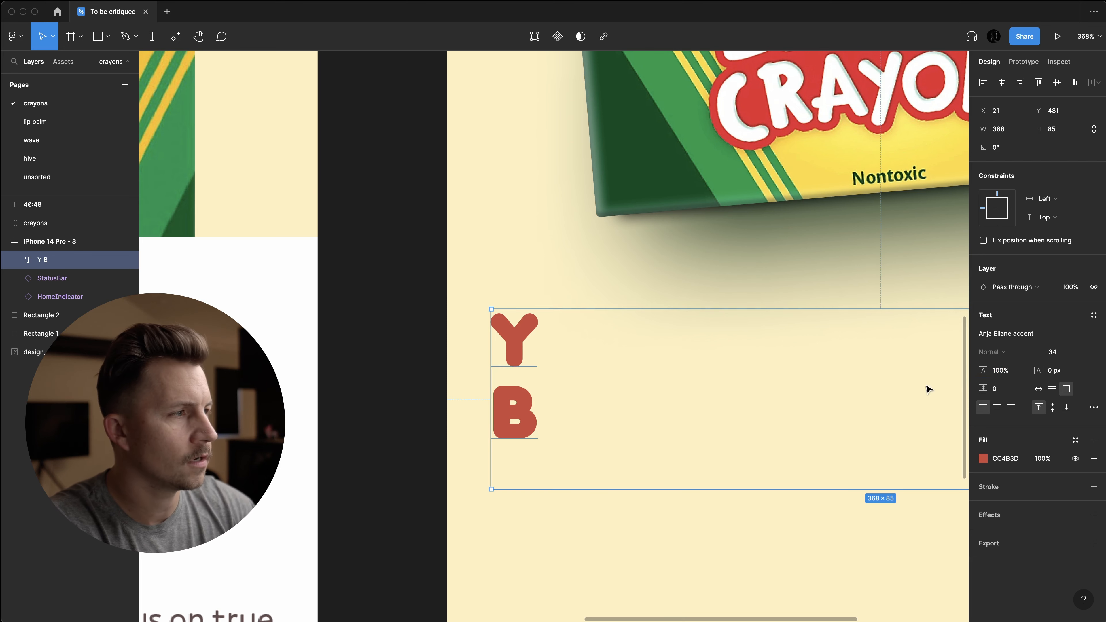
# - Set the line height of the Y and B test text to 80%
pyautogui.click(998, 374)
pyautogui.write('80')
pyautogui.press('Return')
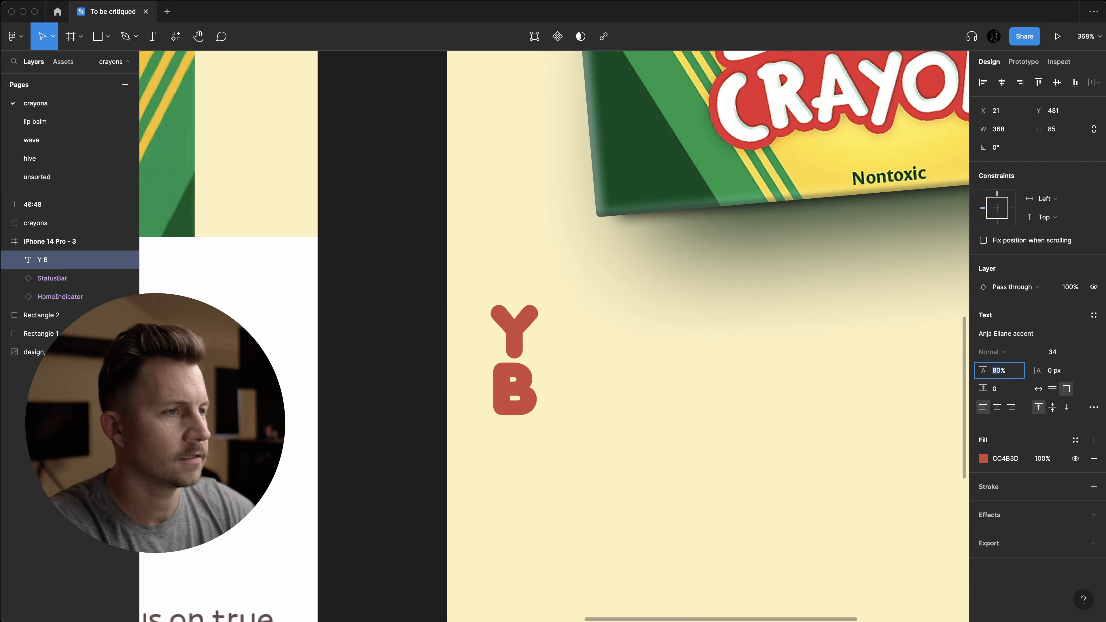
# - Replace the "Y B" placeholder text with CRAYOLA CRAYONS on two lines
pyautogui.press('Return')
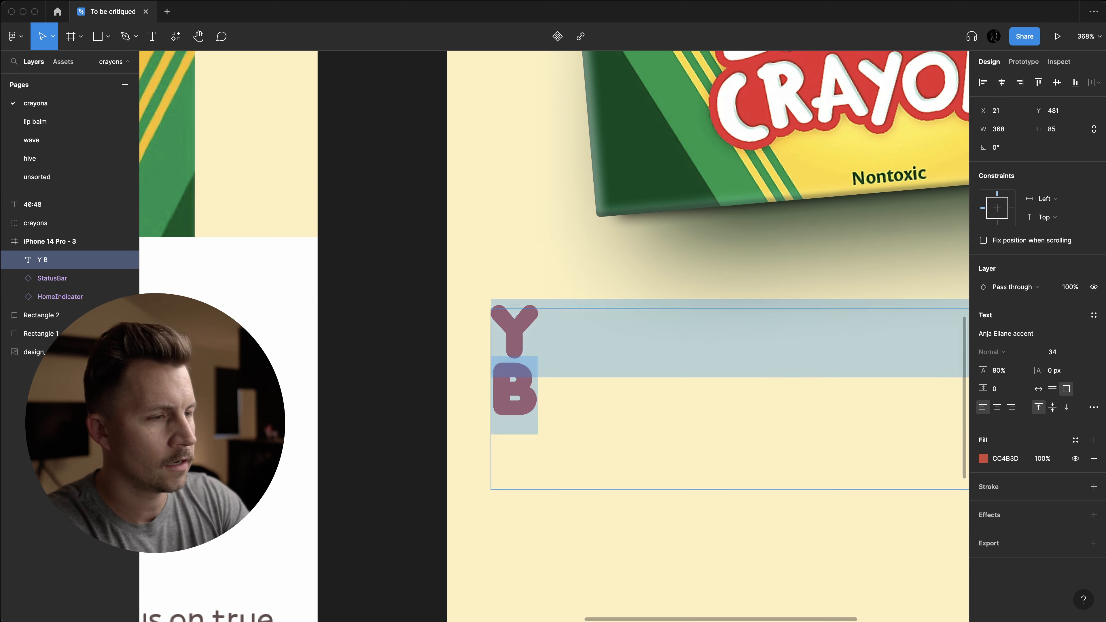
pyautogui.write('cray')
pyautogui.press('BackSpace')
pyautogui.press('BackSpace')
pyautogui.press('BackSpace')
pyautogui.press('BackSpace')
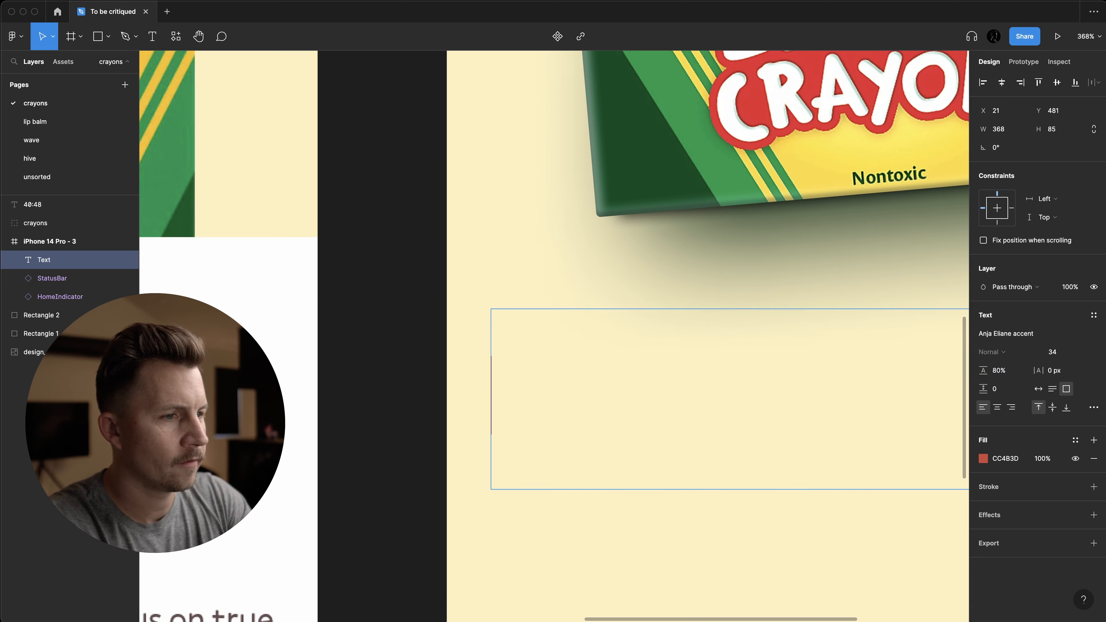
pyautogui.write('CRAYOLA')
pyautogui.press('Return')
pyautogui.write('CRAYONS')
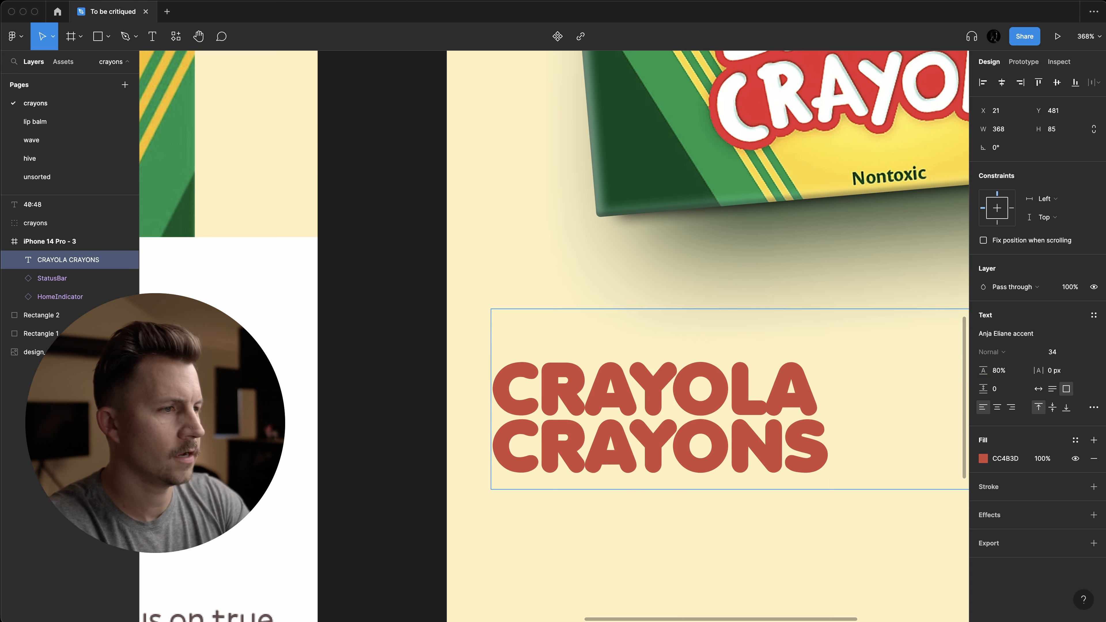
pyautogui.press('Escape')
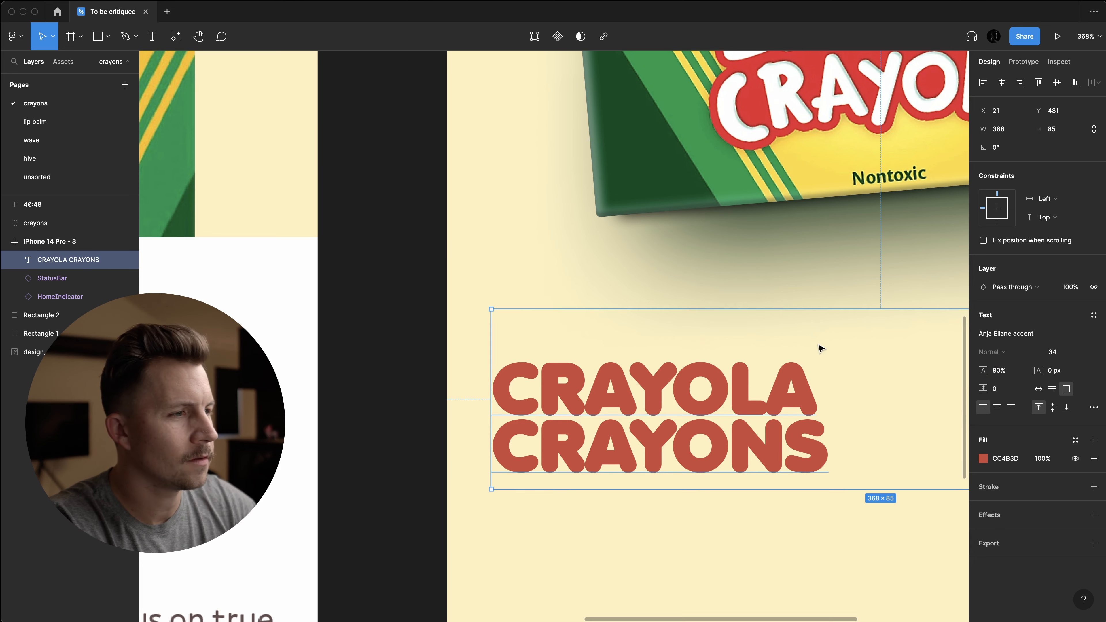
# - Set the title text's line height to 110%
pyautogui.click(1008, 374)
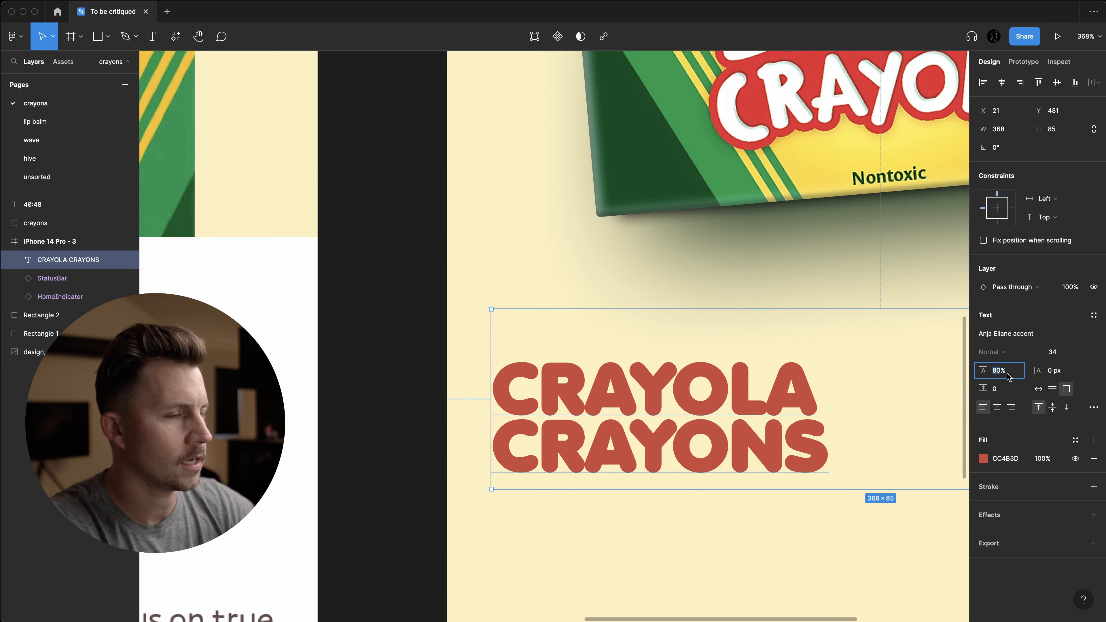
pyautogui.write('110')
pyautogui.press('Return')
pyautogui.press('Escape')
# - Rewrite the title below the crayon box as "Crayola Large Crayons 8pk"
pyautogui.press('Return')
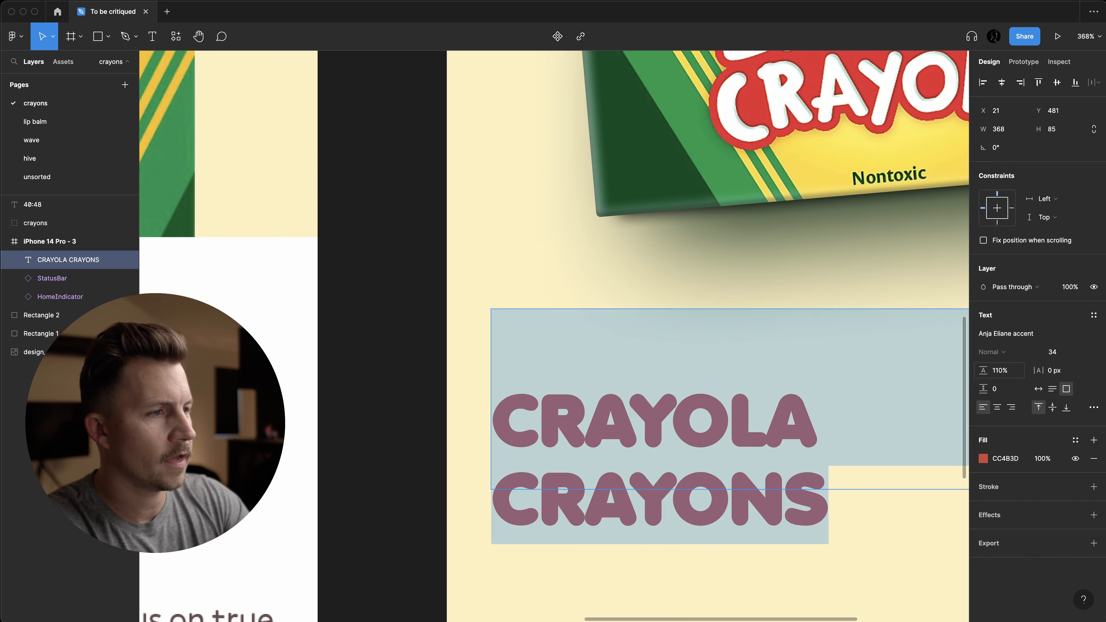
pyautogui.write('C')
pyautogui.write('rayola')
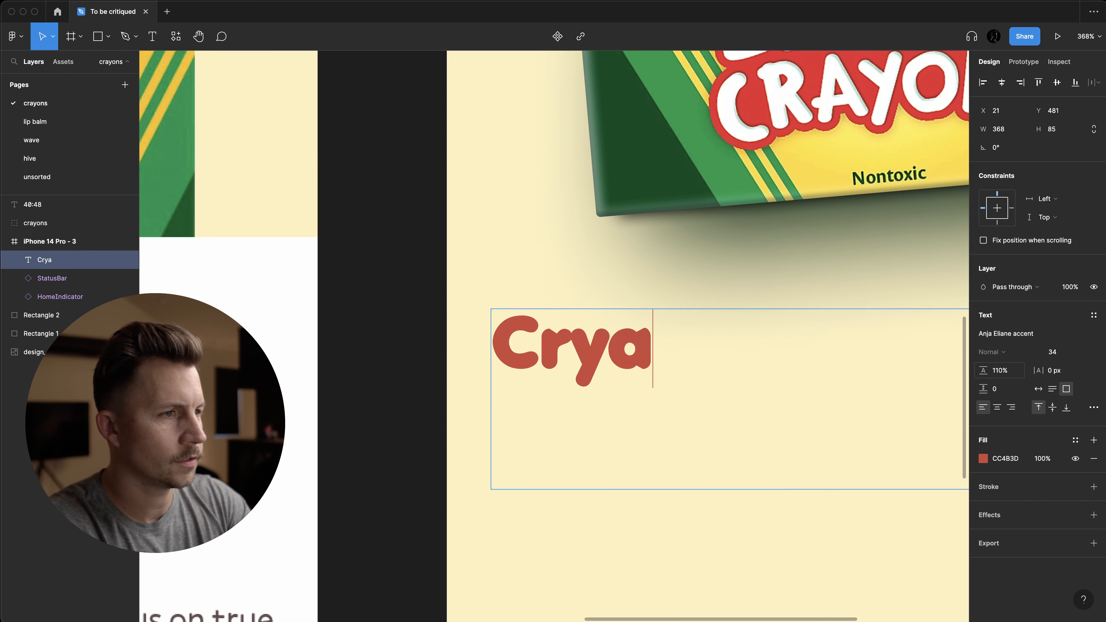
pyautogui.press('BackSpace')
pyautogui.press('BackSpace')
pyautogui.write('ayola')
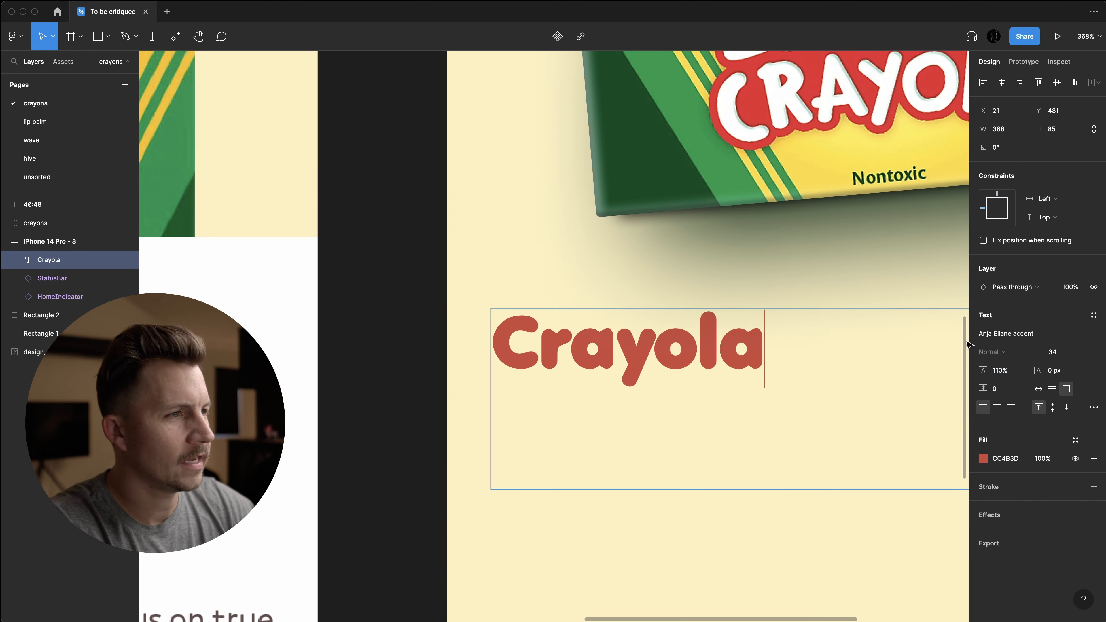
pyautogui.press('Escape')
pyautogui.scroll(-5, 788, 240)
pyautogui.doubleClick(783, 294)
pyautogui.click(782, 293)
pyautogui.write('La')
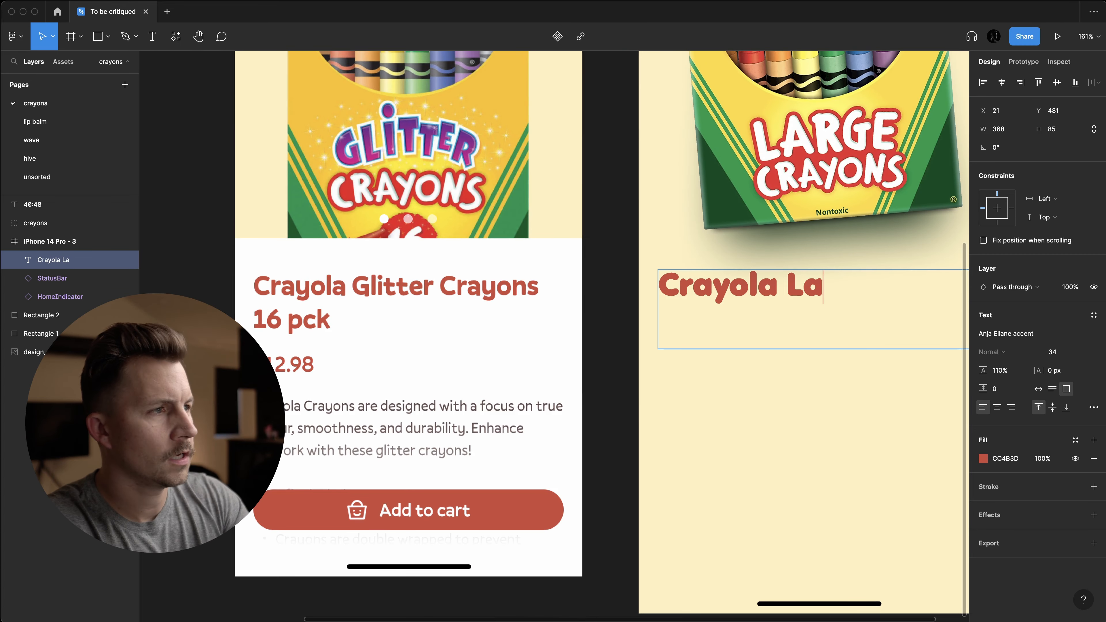
pyautogui.write('rge Cray')
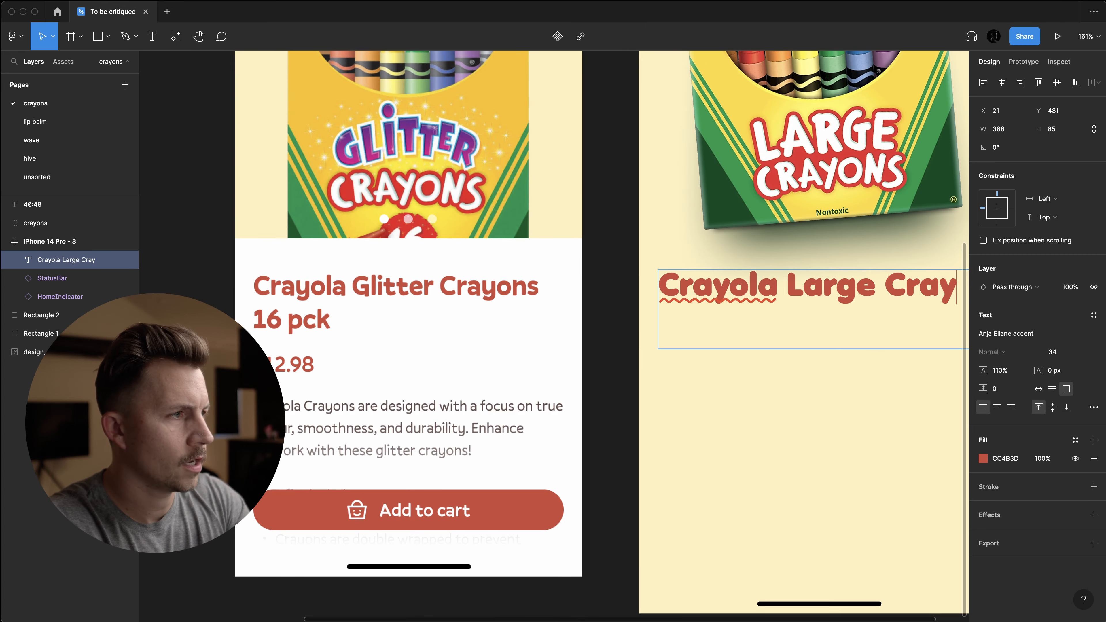
pyautogui.write('ons 8pk')
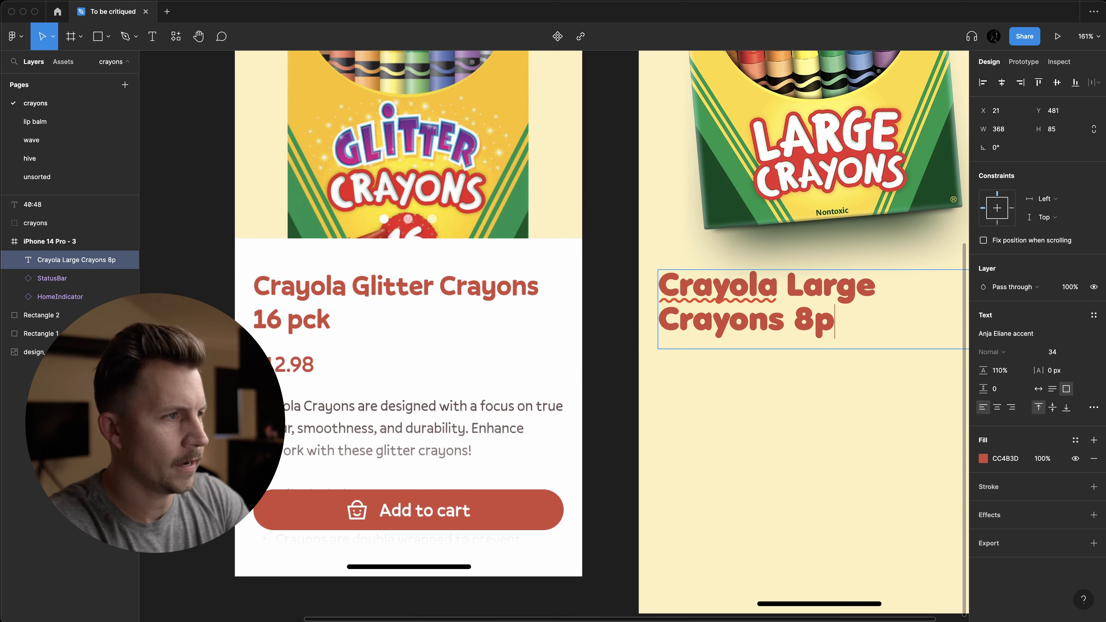
pyautogui.press('Escape')
# - Recolour the title with the red E82D2F sampled from the badge on the large crayon box
pyautogui.scroll(-3, 555, 615)
pyautogui.click(982, 458)
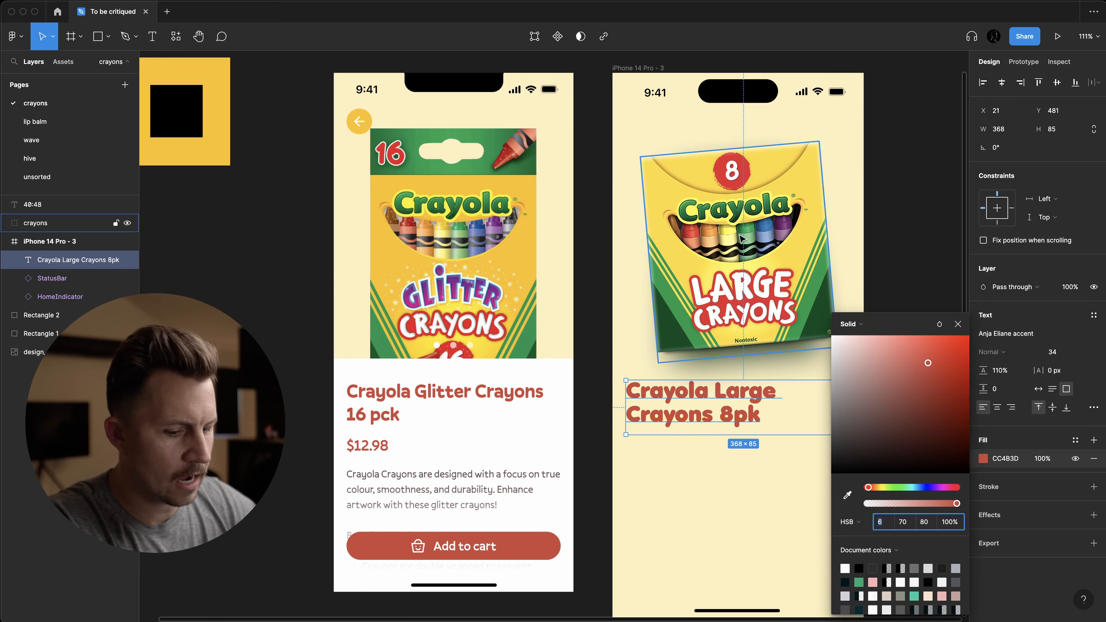
pyautogui.press('i')
pyautogui.click(744, 161)
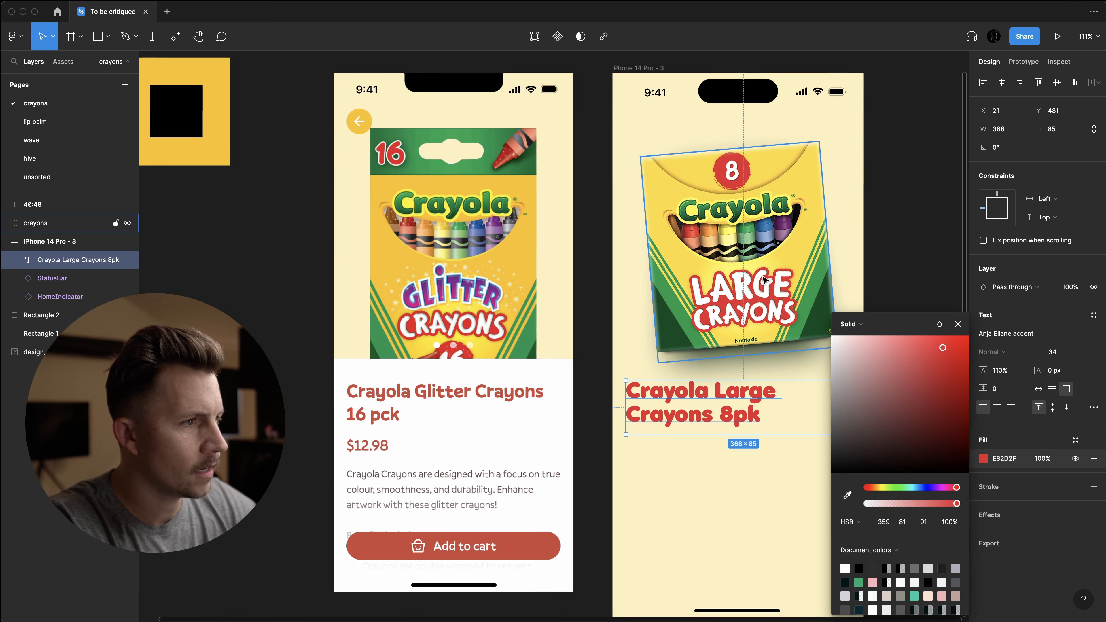
pyautogui.click(773, 481)
pyautogui.hscroll(1, 773, 481)
pyautogui.click(719, 394)
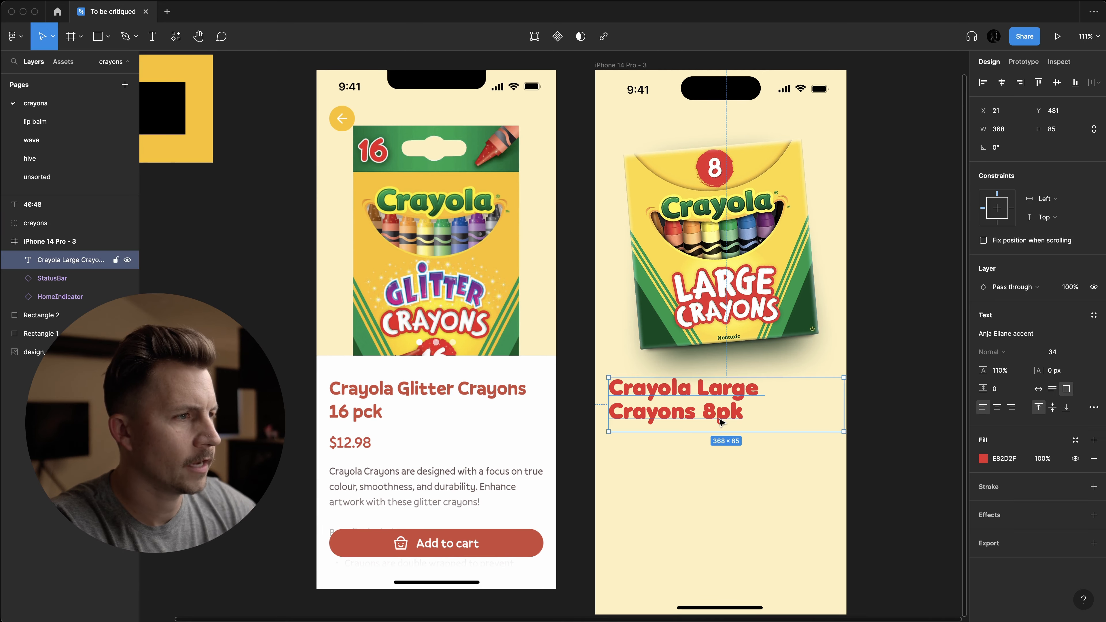
pyautogui.click(718, 499)
pyautogui.scroll(1, 713, 502)
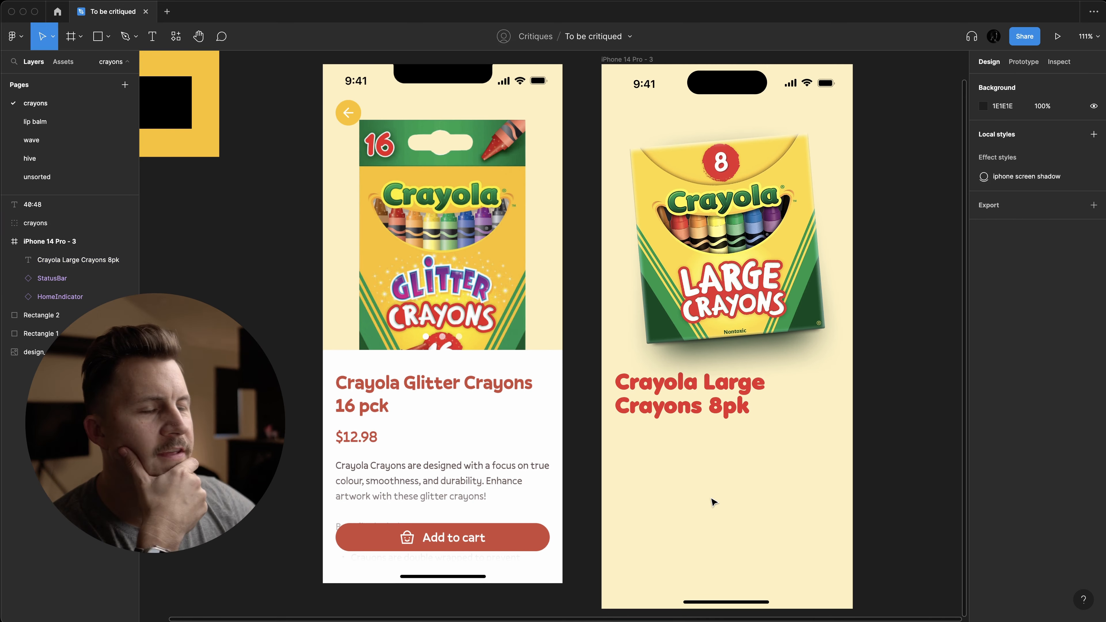
# - Set the countdown timer text above the phone frame to 35 and start the countdown
pyautogui.scroll(1, 341, 114)
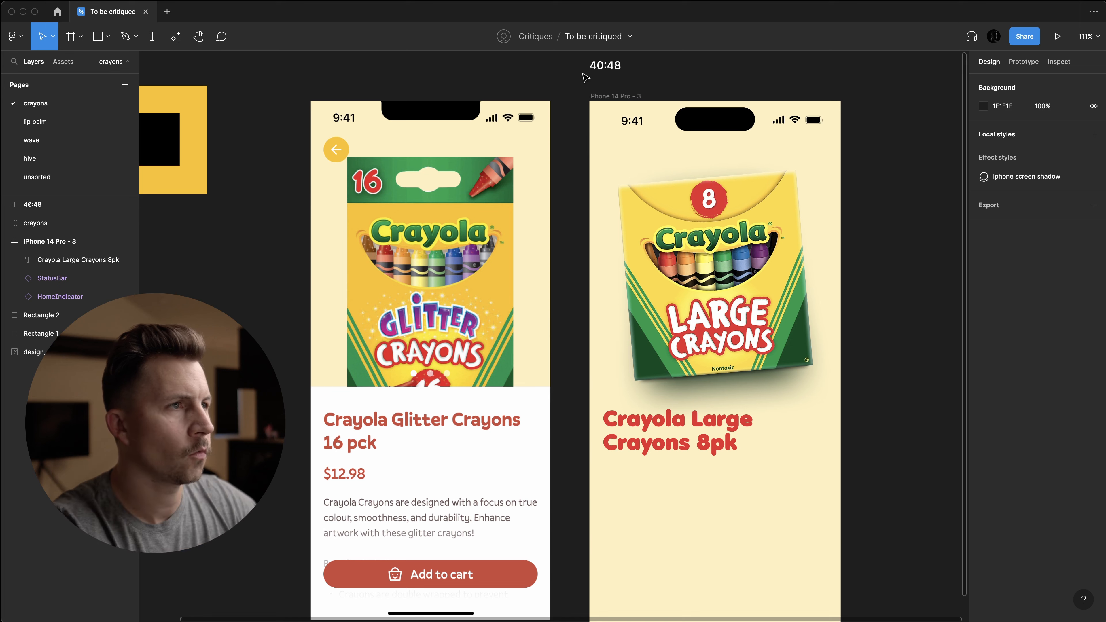
pyautogui.click(606, 65)
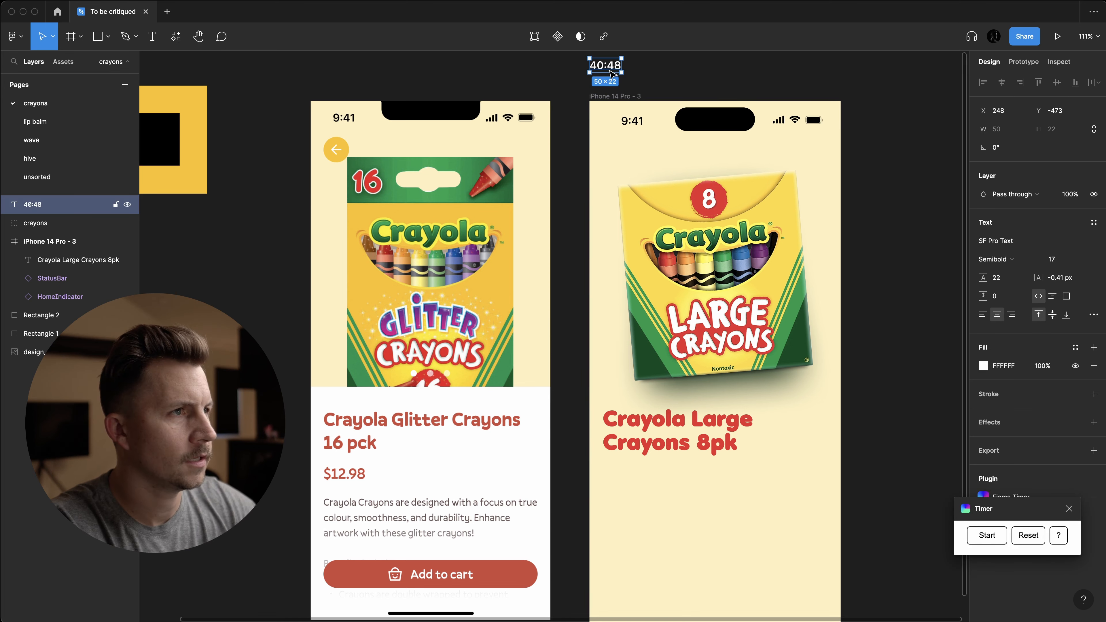
pyautogui.press('Return')
pyautogui.write('35')
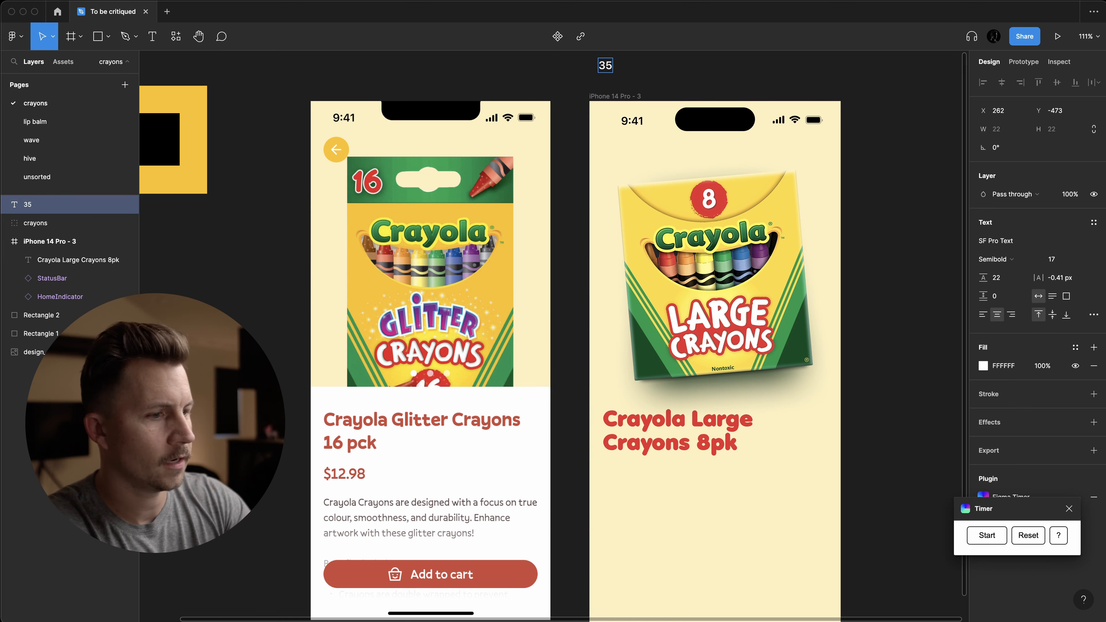
pyautogui.press('Escape')
# - Duplicate the title lower in the phone frame and change the copy's text to "Add to cart"
pyautogui.click(659, 425)
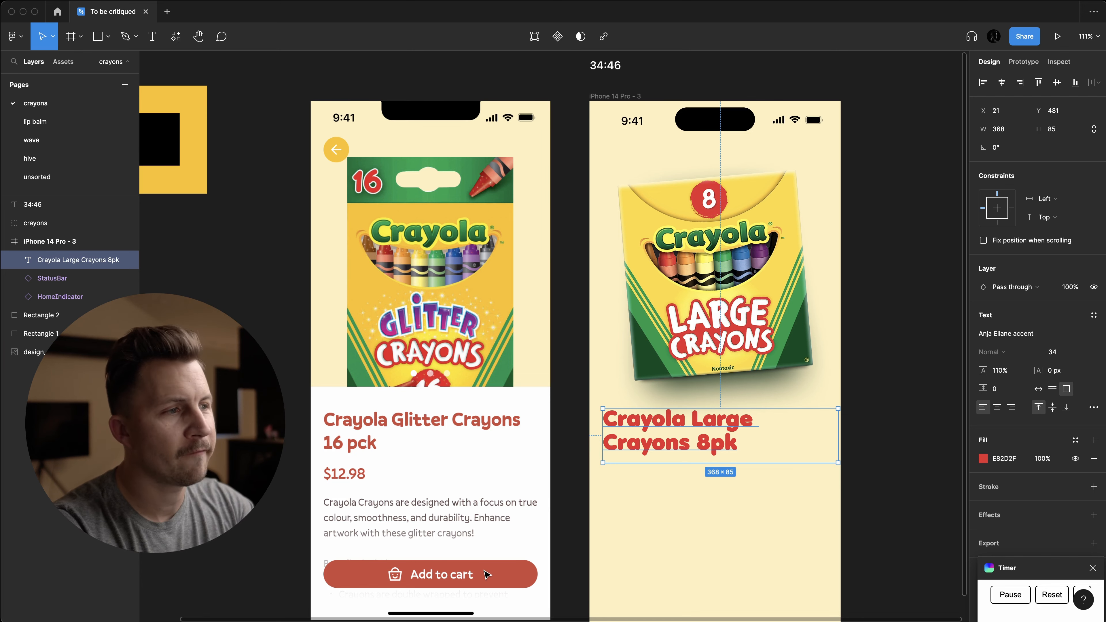
pyautogui.scroll(-3, 566, 501)
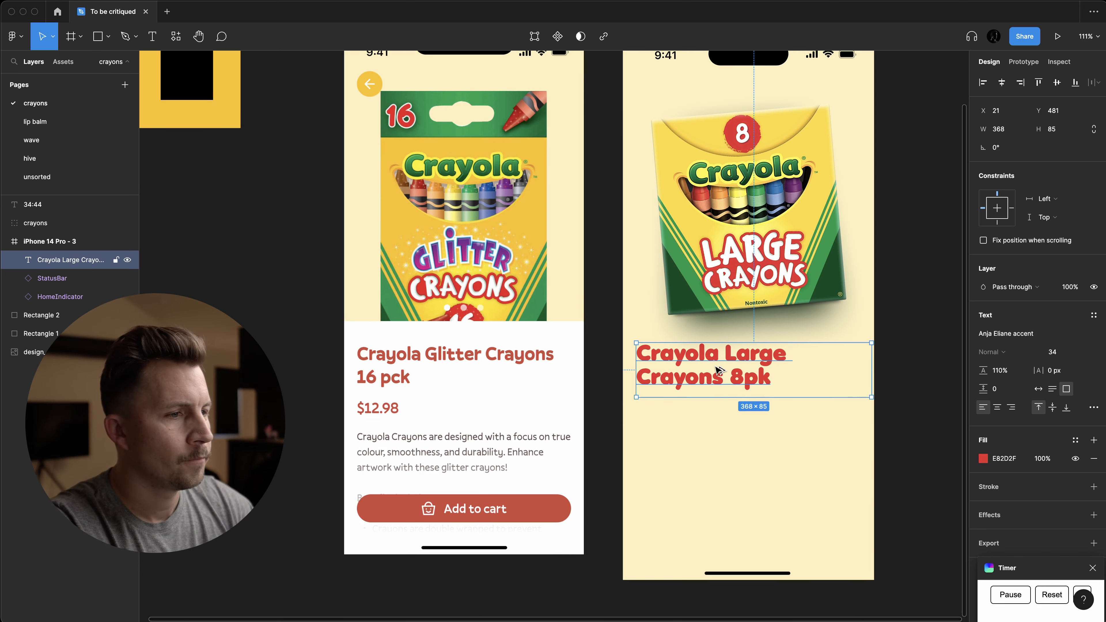
pyautogui.moveTo(721, 370); pyautogui.dragTo(724, 496)
pyautogui.press('Return')
pyautogui.write('Add to ')
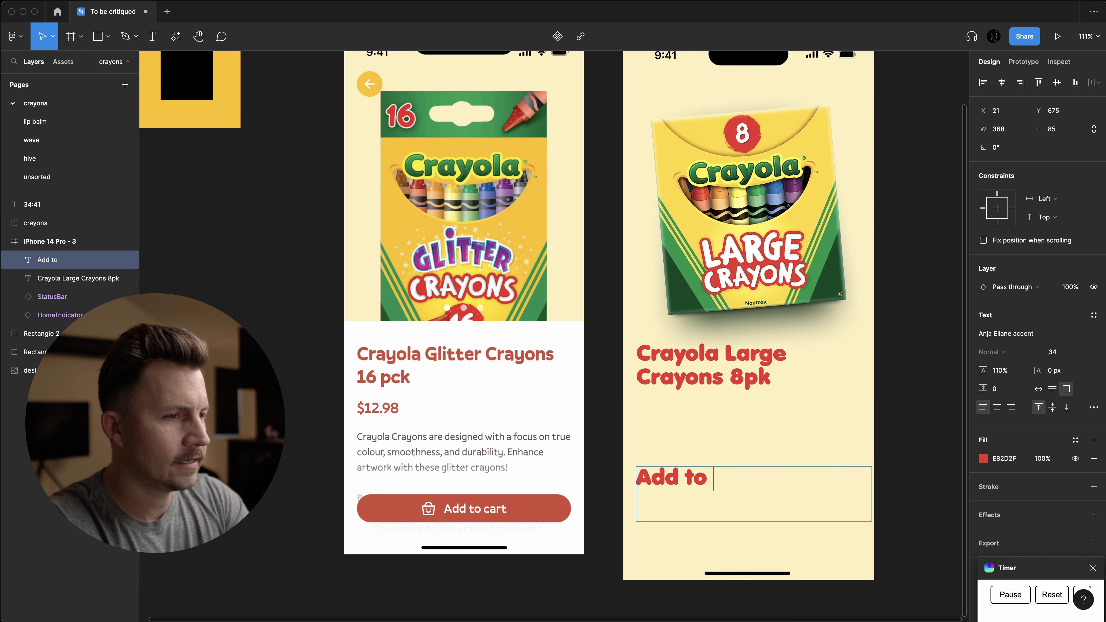
pyautogui.write('cart')
pyautogui.press('Escape')
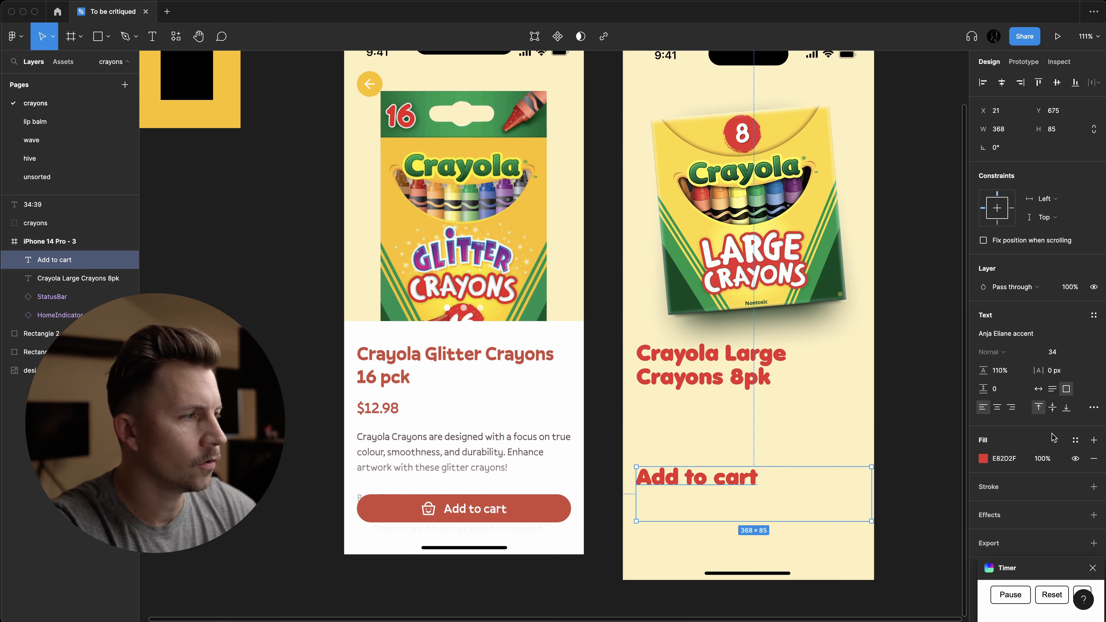
# - Make the "Add to cart" text auto width and move it to about X 98, Y 718 in the frame
pyautogui.click(1038, 391)
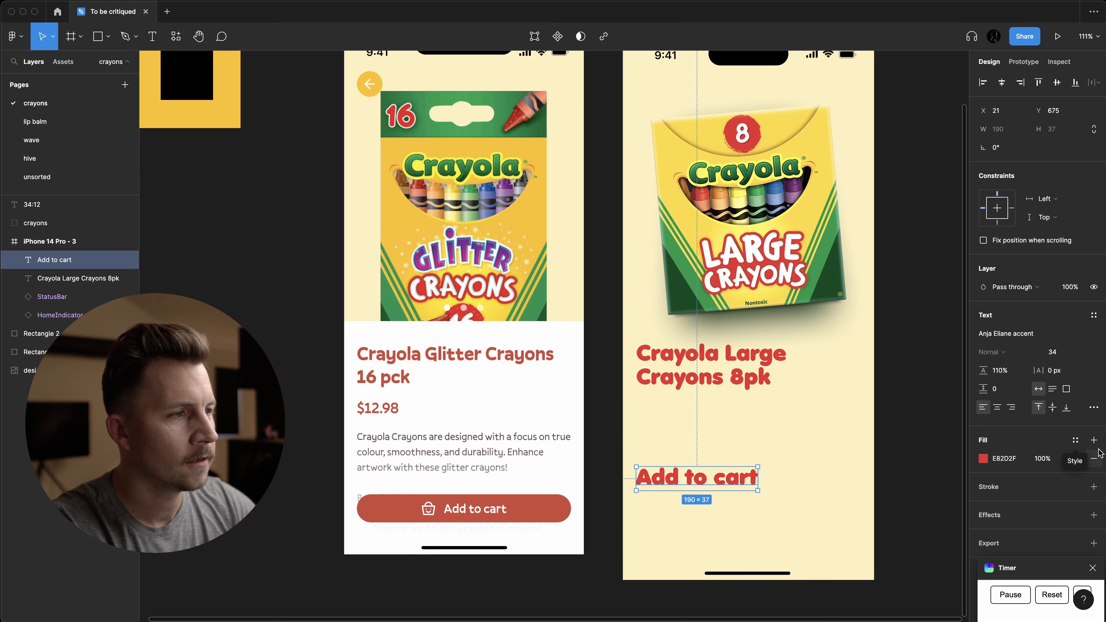
pyautogui.scroll(-3, 879, 457)
pyautogui.click(820, 447)
pyautogui.scroll(2, 820, 447)
pyautogui.click(697, 399)
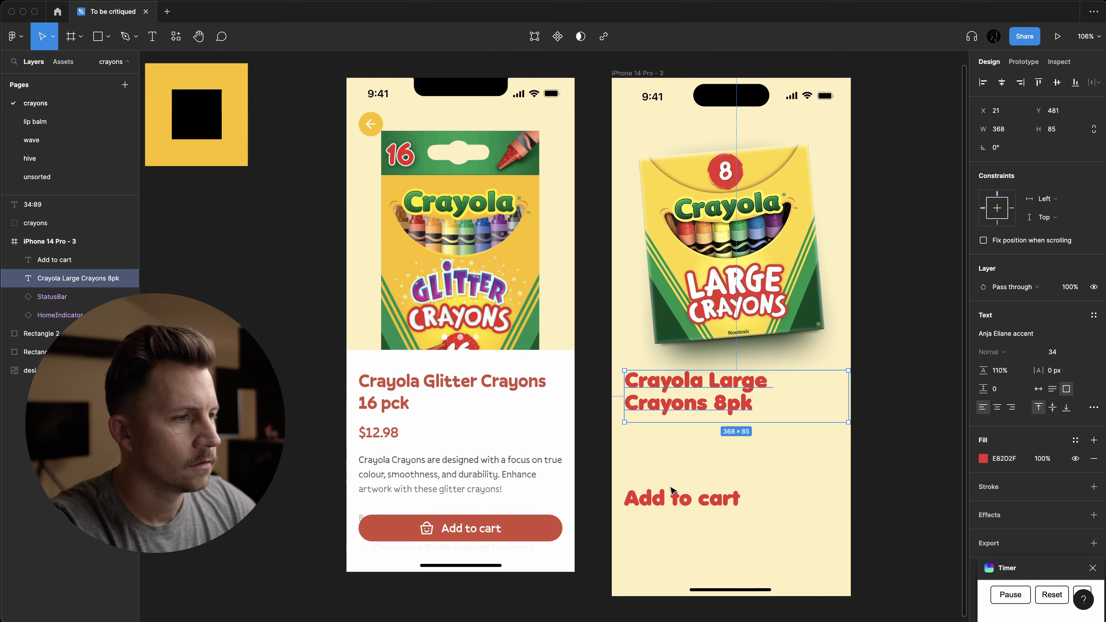
pyautogui.hscroll(1, 629, 526)
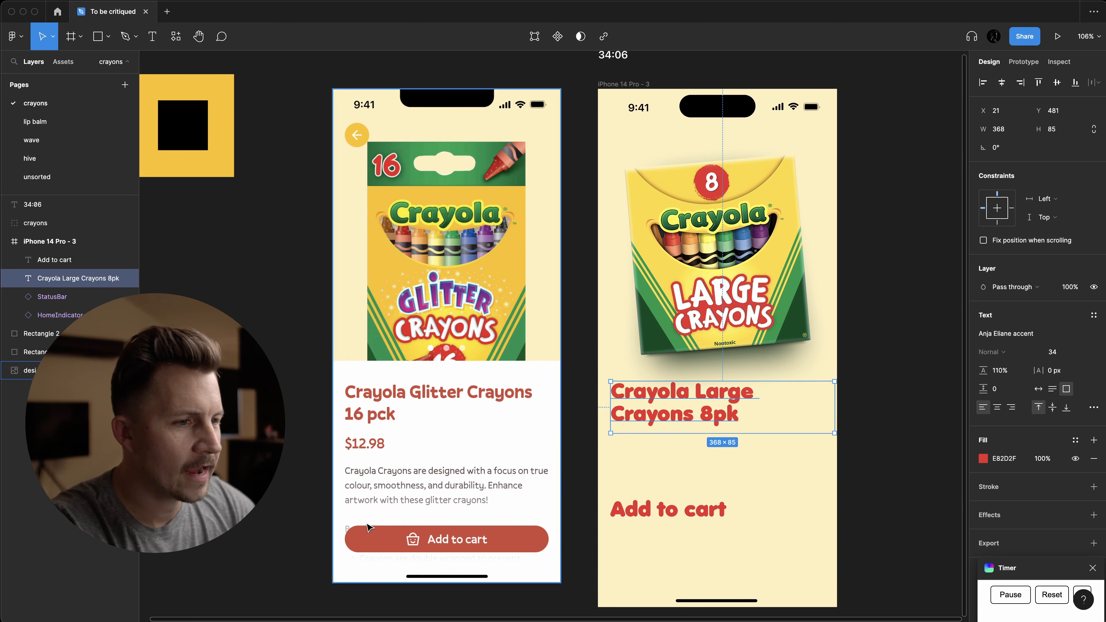
pyautogui.click(670, 512)
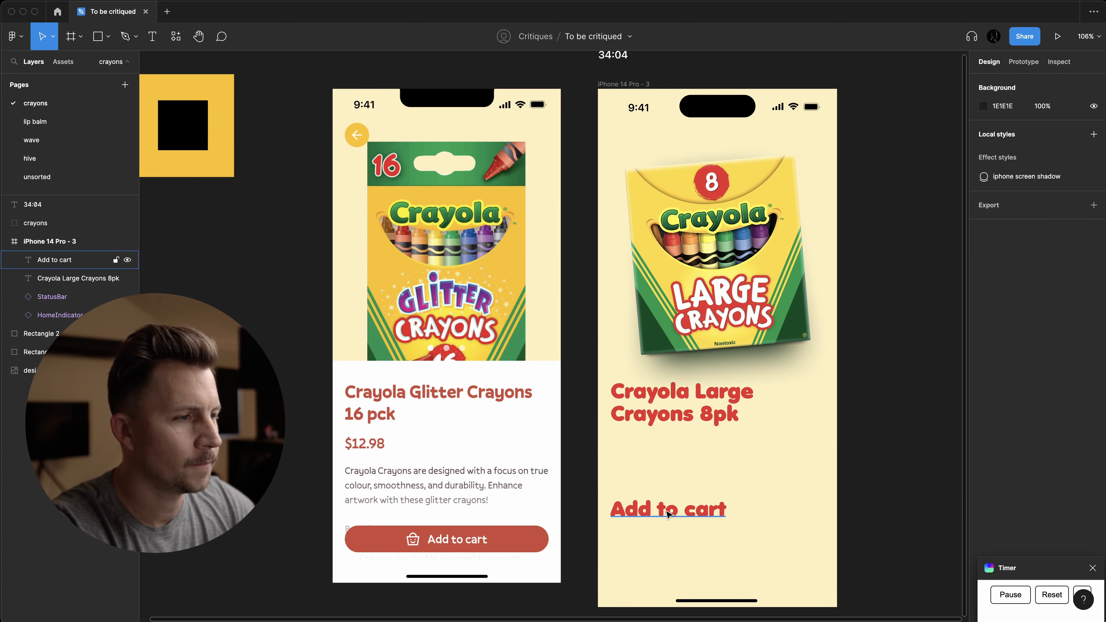
pyautogui.moveTo(671, 512); pyautogui.dragTo(718, 537)
# - Set the "Add to cart" text's font size to 18
pyautogui.click(1065, 353)
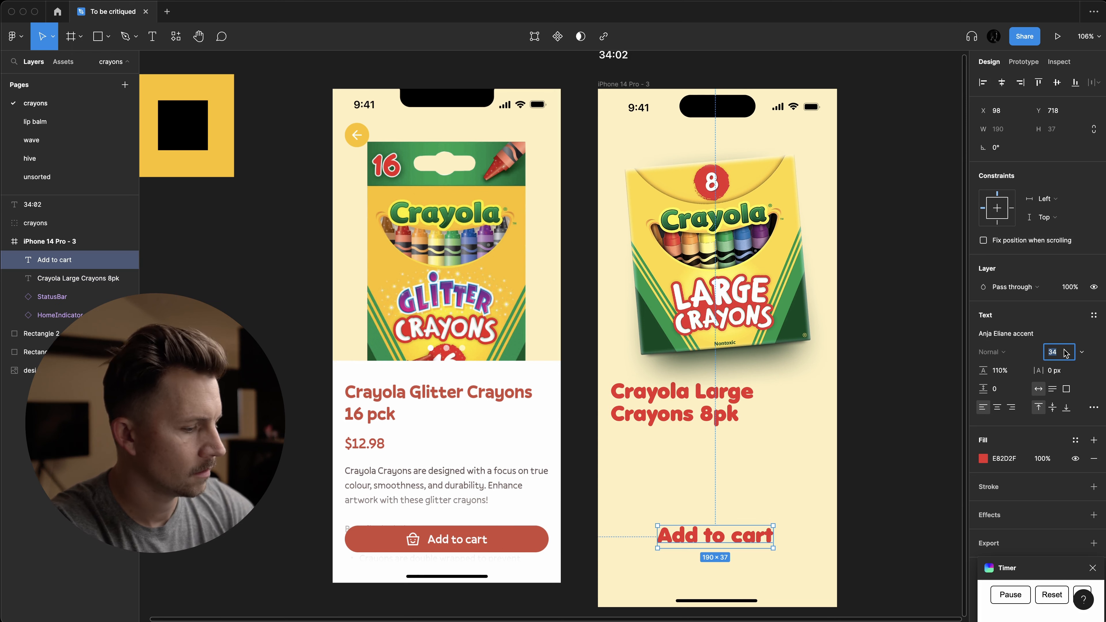
pyautogui.write('18')
pyautogui.press('Return')
# - Slightly increase the font size of the "Crayola Large Crayons 8pk" title
pyautogui.press('Tab')
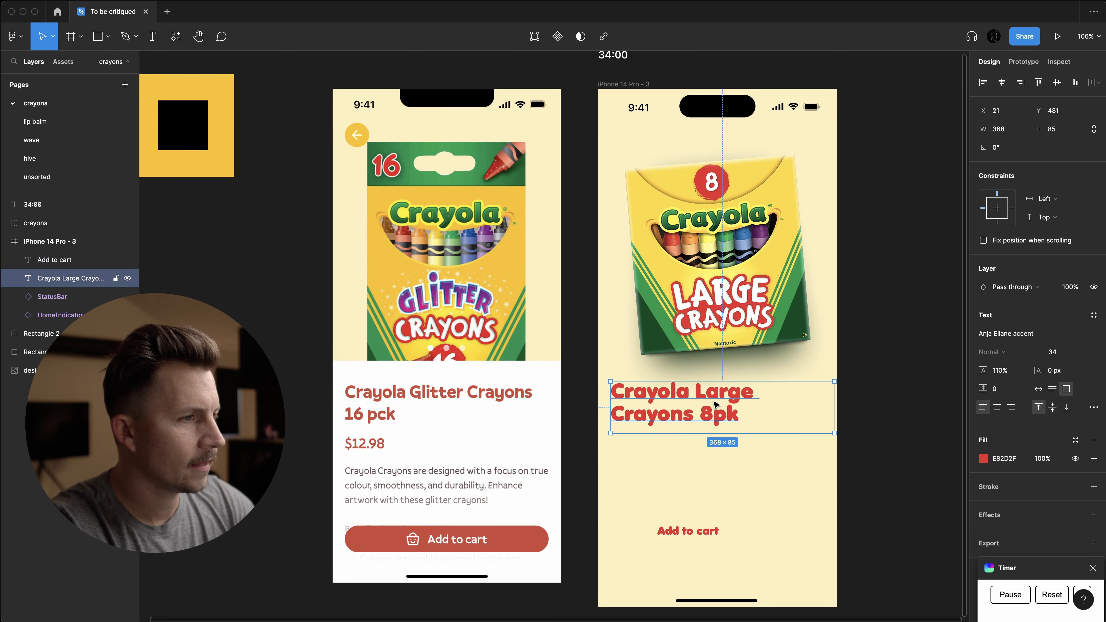
pyautogui.click(1064, 352)
pyautogui.press('Return')
pyautogui.click(765, 505)
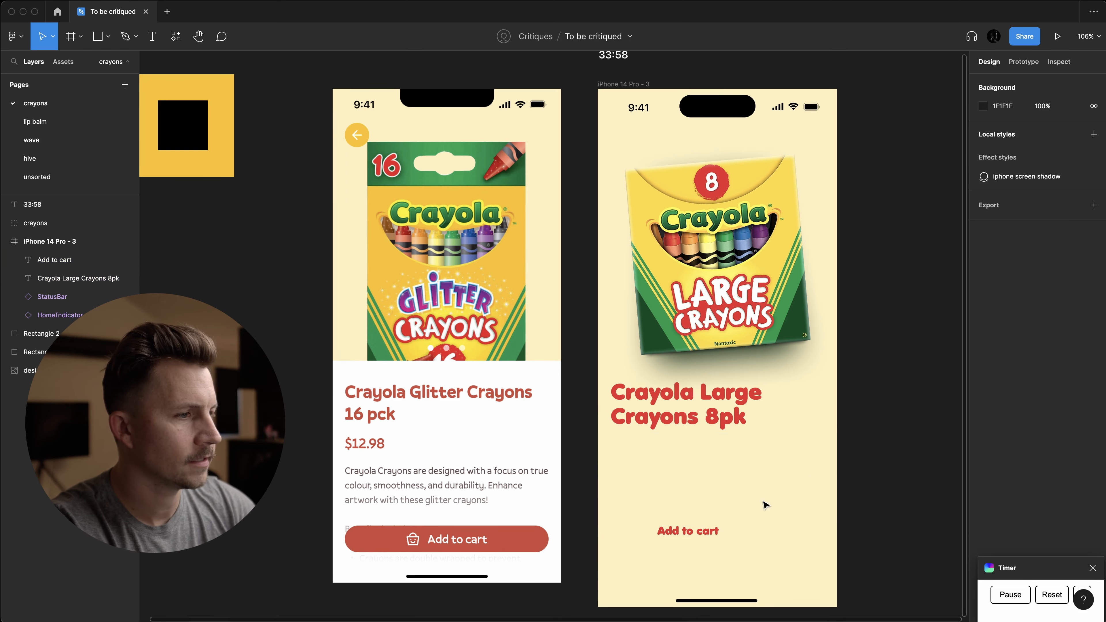
# - Wrap the "Add to cart" text in an auto layout frame and fill it with dark green 004B22 sampled from the crayon box
pyautogui.click(688, 532)
pyautogui.hotkey('shift', 'a')
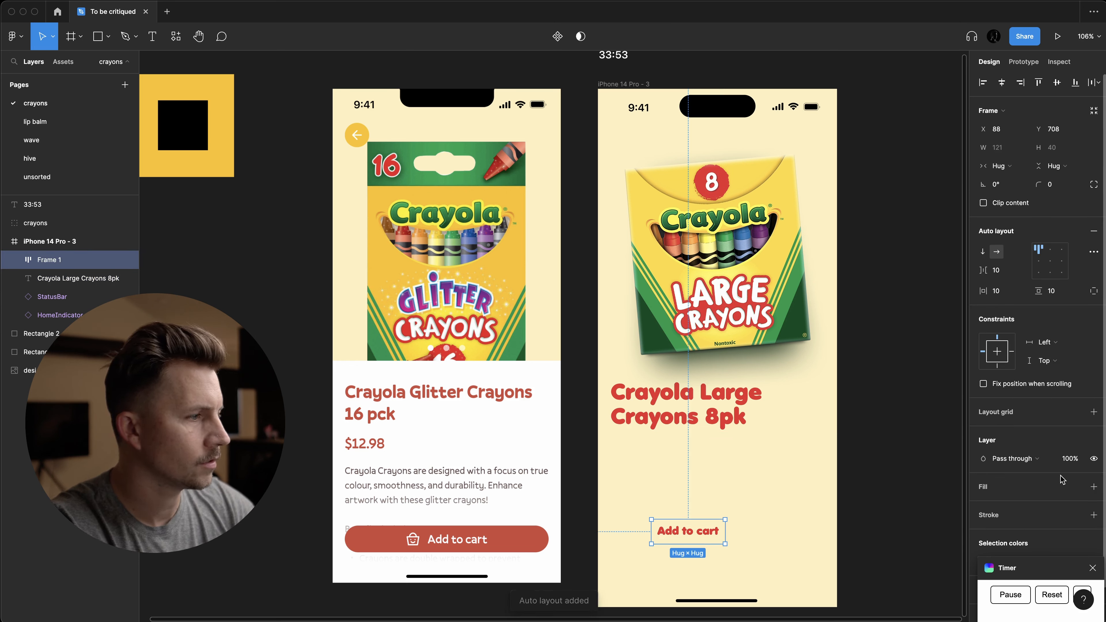
pyautogui.scroll(-2, 1094, 471)
pyautogui.click(1094, 450)
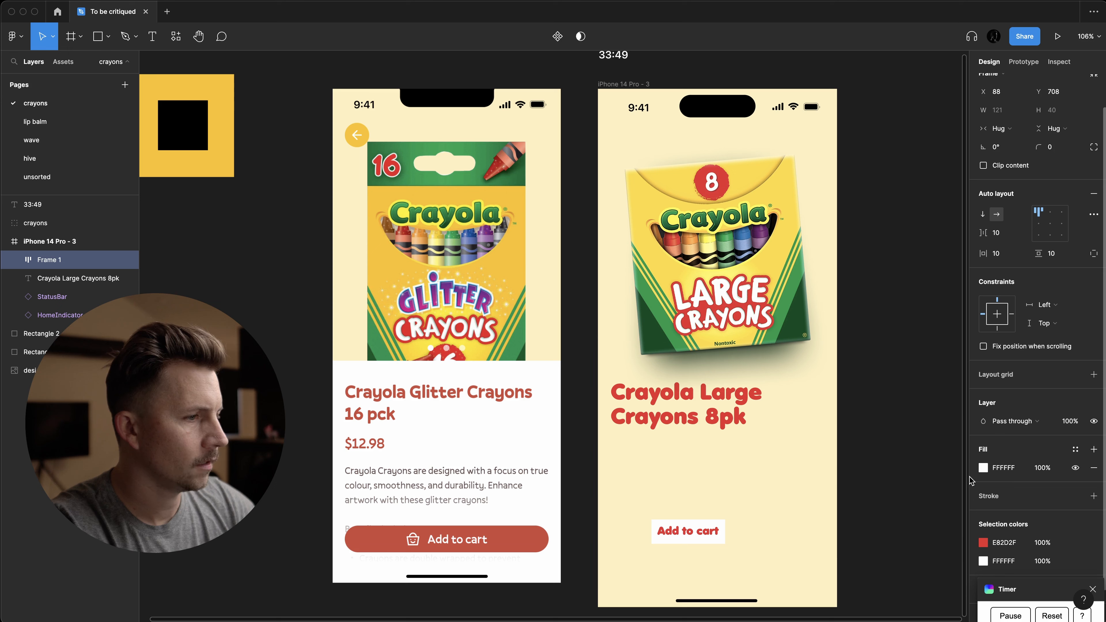
pyautogui.click(990, 467)
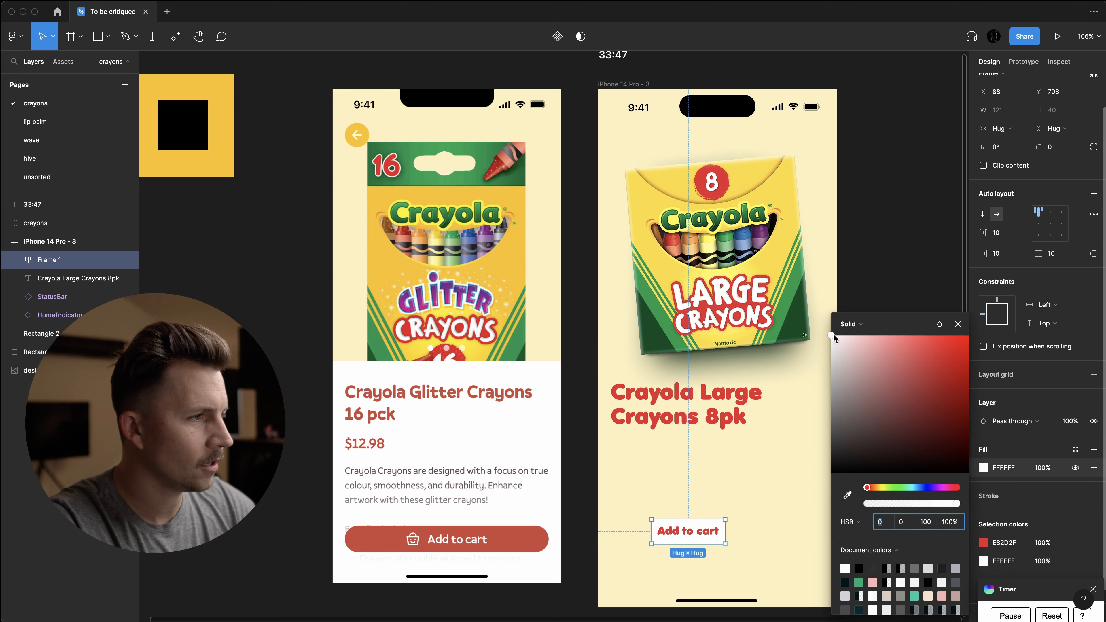
pyautogui.click(847, 495)
pyautogui.click(798, 320)
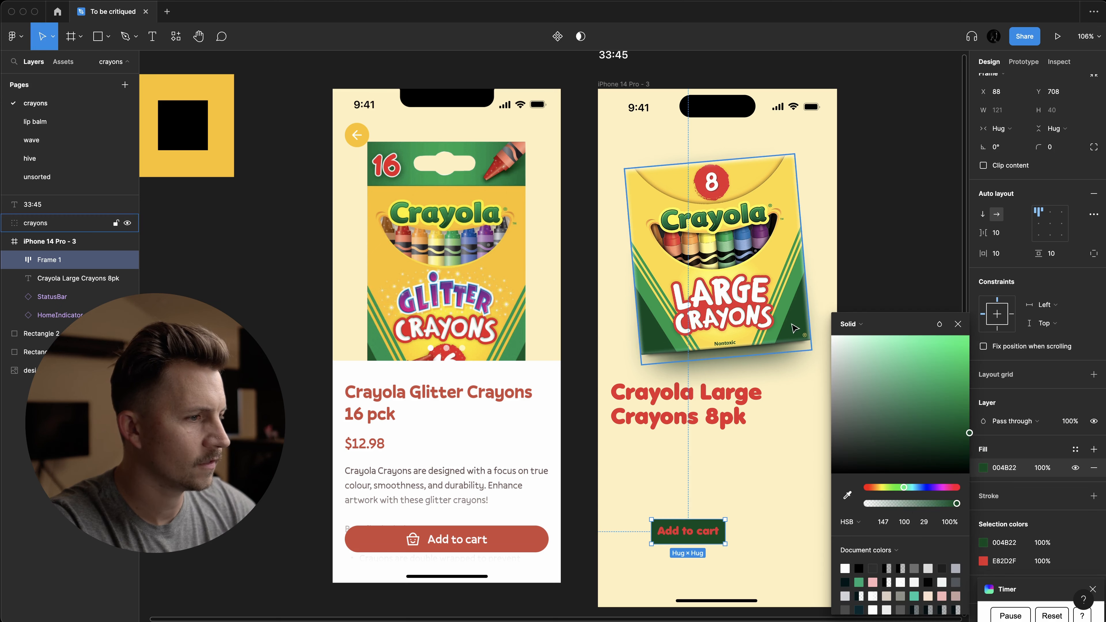
# - Recolour the "Add to cart" label with the white sampled from the original mockup's panel, and select its button frame
pyautogui.doubleClick(703, 535)
pyautogui.press('i')
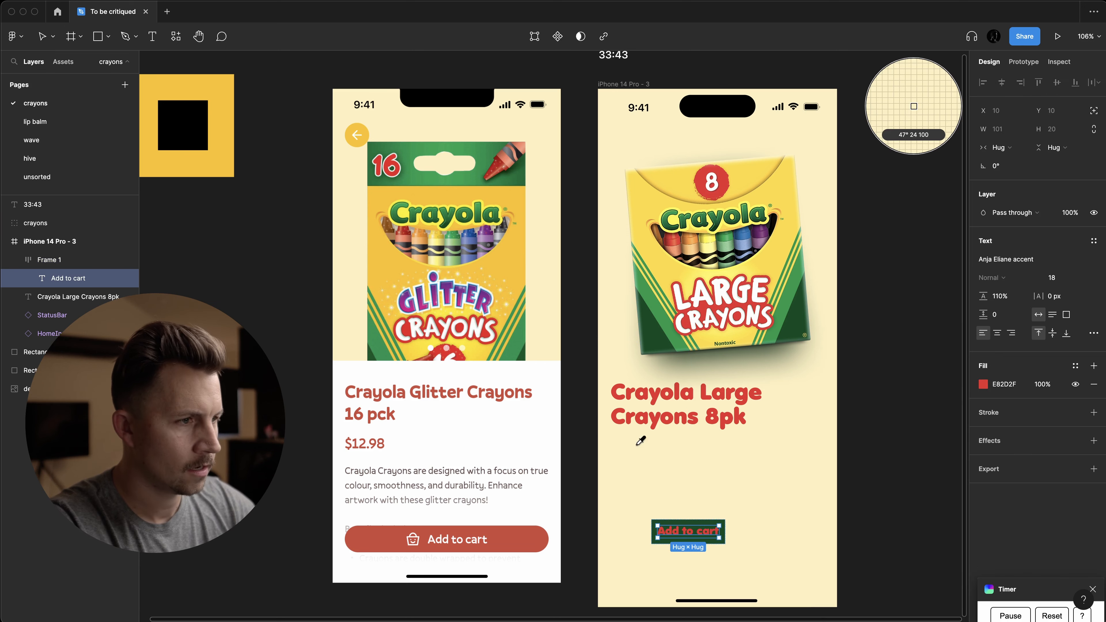
pyautogui.click(523, 425)
pyautogui.click(752, 521)
pyautogui.click(714, 533)
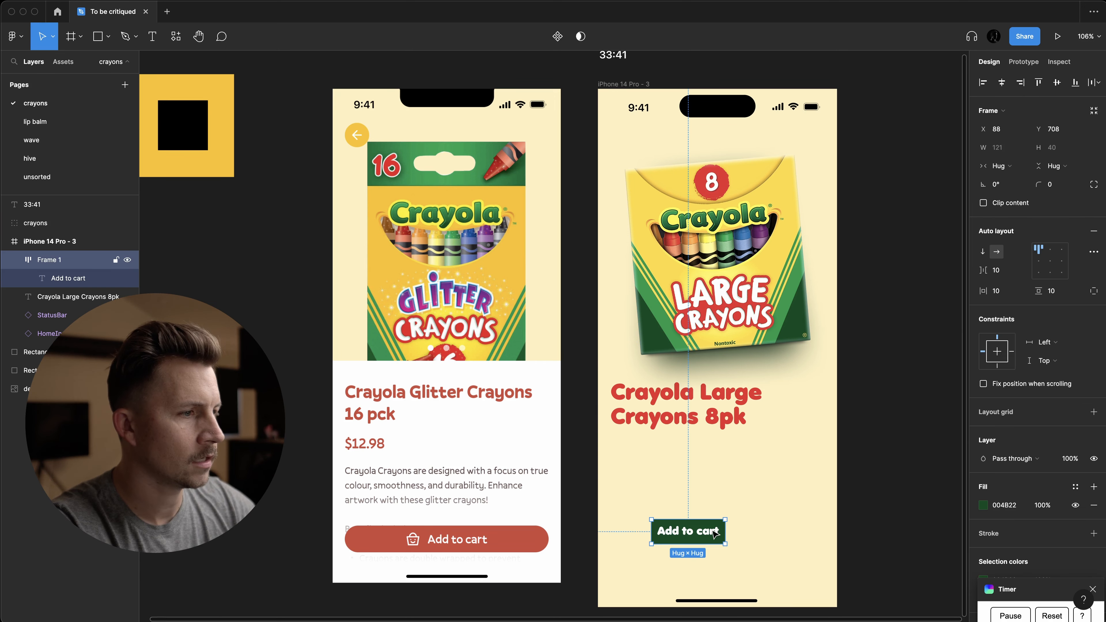
# - Duplicate the "Crayola Large Crayons 8pk" title below the original and fill the copy with the dark green sampled from the Add to cart button
pyautogui.click(717, 421)
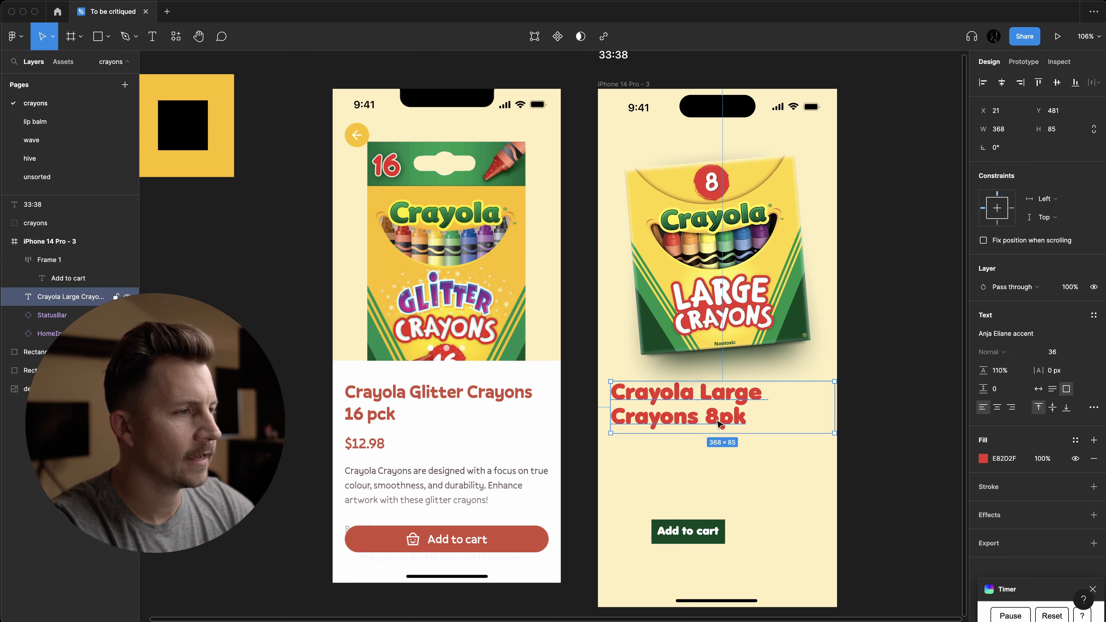
pyautogui.moveTo(716, 421); pyautogui.dragTo(709, 454)
pyautogui.press('super+z')
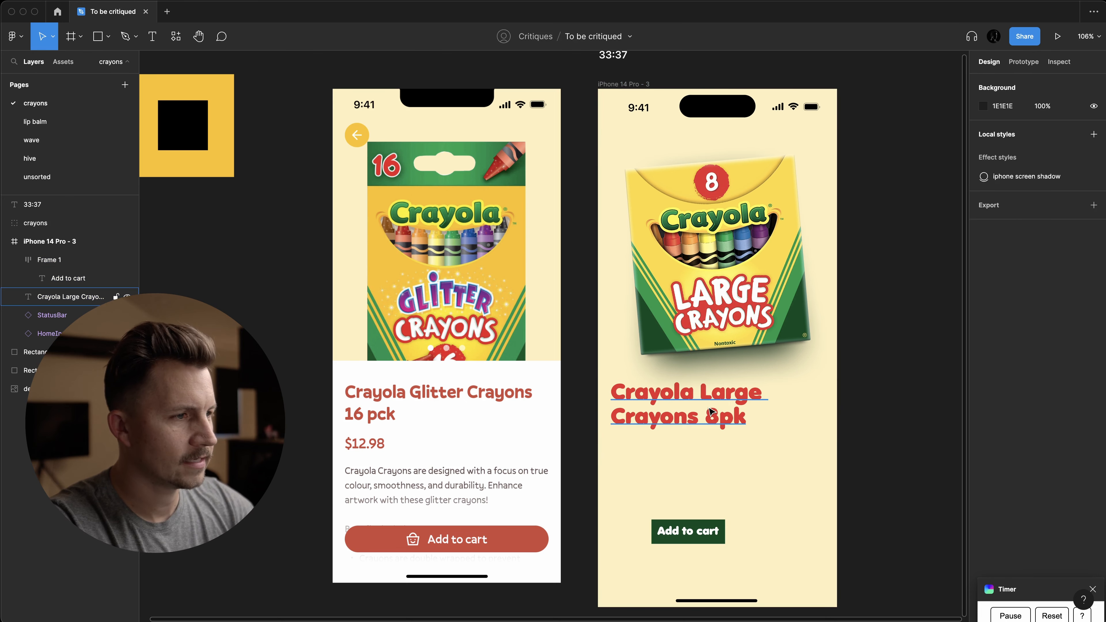
pyautogui.keyDown('alt'); pyautogui.moveTo(709, 402); pyautogui.dragTo(710, 463); pyautogui.keyUp('alt')
pyautogui.press('i')
pyautogui.click(707, 523)
# - Fill the "Add to cart" button with the red sampled from the original title, and remove the red title
pyautogui.click(707, 526)
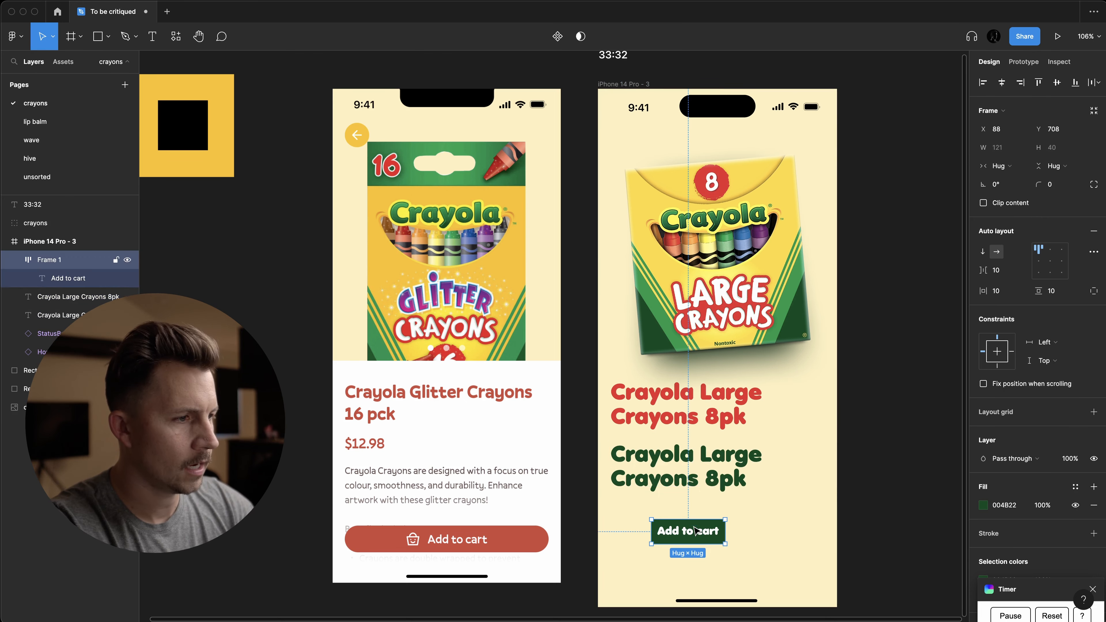
pyautogui.press('i')
pyautogui.click(745, 401)
pyautogui.click(705, 456)
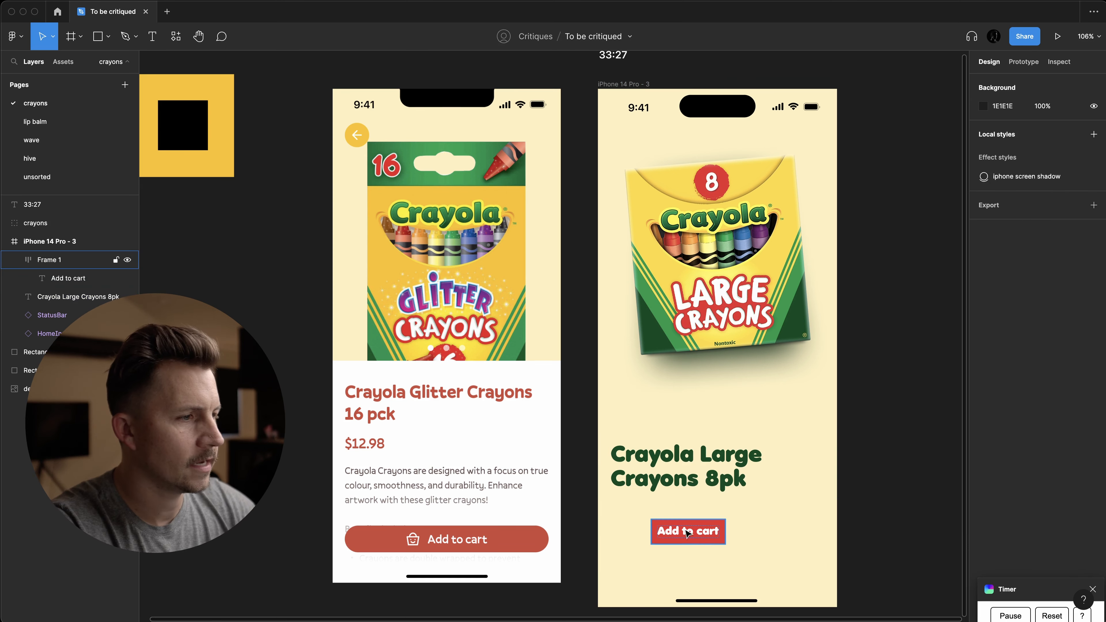
# - Duplicate the iPhone 14 Pro - 3 frame beside itself and recolour the copy's title with the red sampled from the button
pyautogui.click(689, 537)
pyautogui.scroll(-5, 688, 537)
pyautogui.moveTo(645, 185); pyautogui.dragTo(830, 199)
pyautogui.click(843, 484)
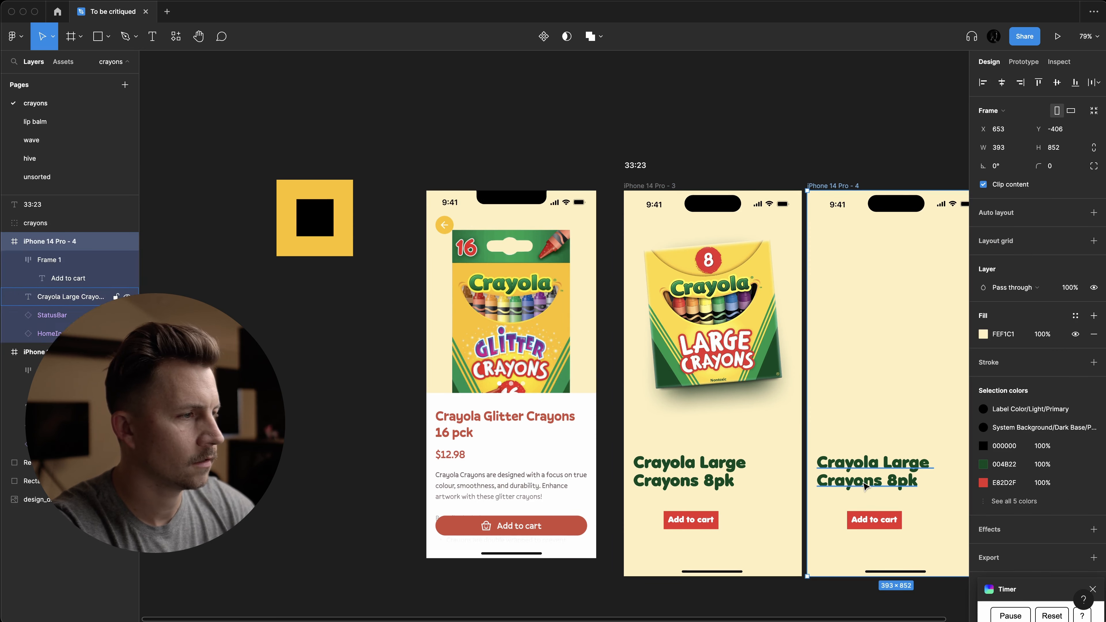
pyautogui.press('i')
pyautogui.click(701, 519)
# - Fill the "Add to cart" button in the duplicated frame with the dark green sampled from the first frame's title
pyautogui.click(860, 519)
pyautogui.press('i')
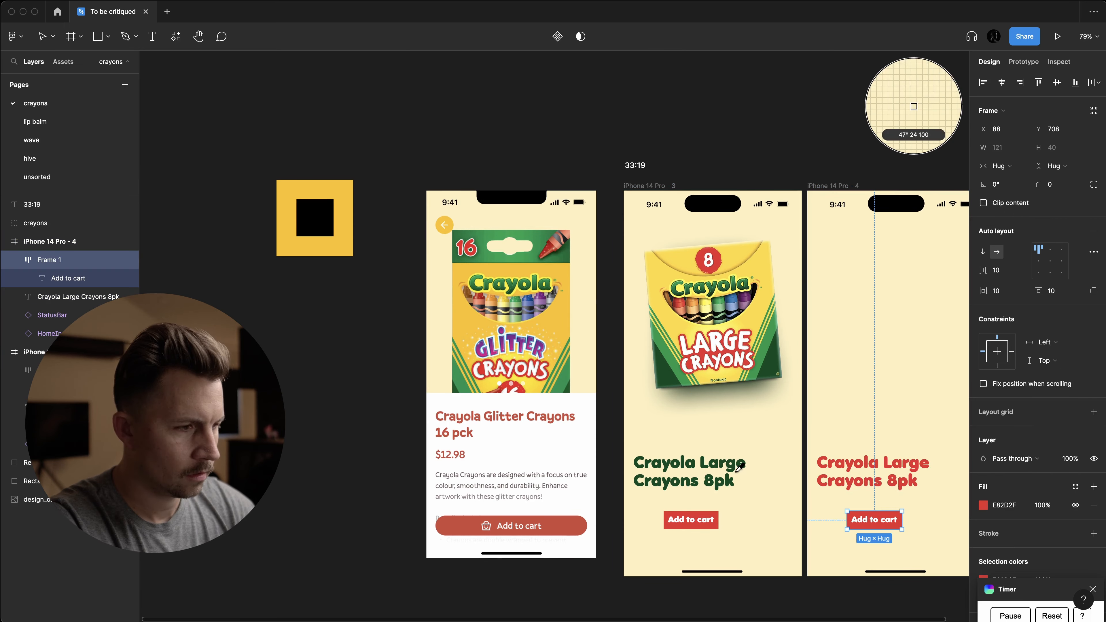
pyautogui.click(983, 504)
pyautogui.click(845, 494)
pyautogui.click(736, 463)
pyautogui.click(689, 116)
# - Compare the green-title, red-button version with the red-title, green-button version, both close up and at overview scale
pyautogui.hscroll(1, 689, 115)
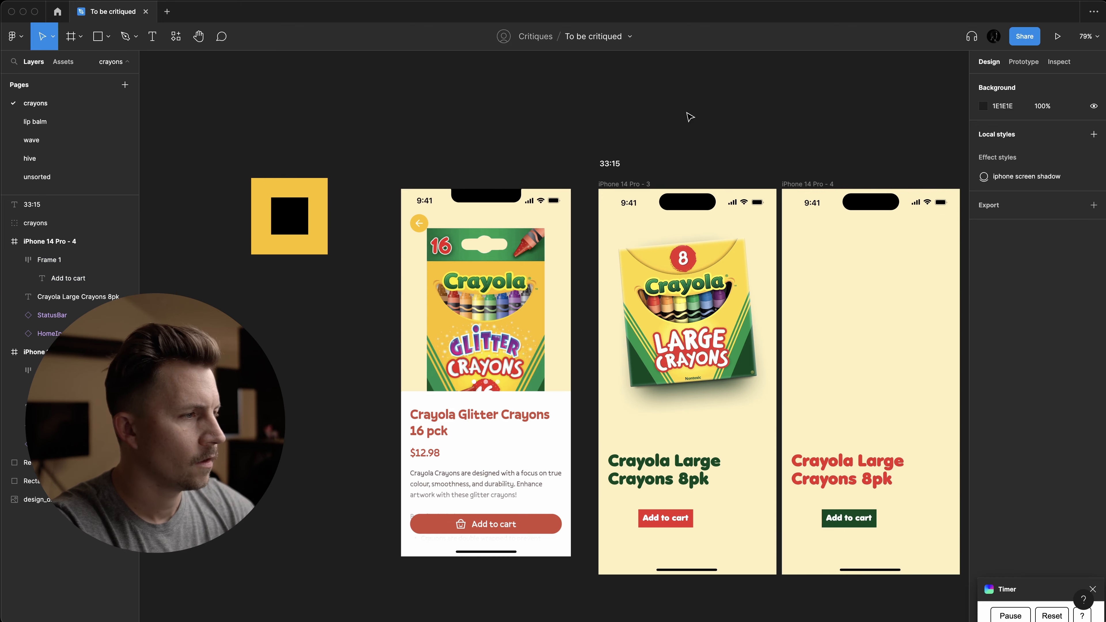
pyautogui.scroll(3, 782, 398)
pyautogui.scroll(-4, 783, 398)
pyautogui.scroll(5, 736, 392)
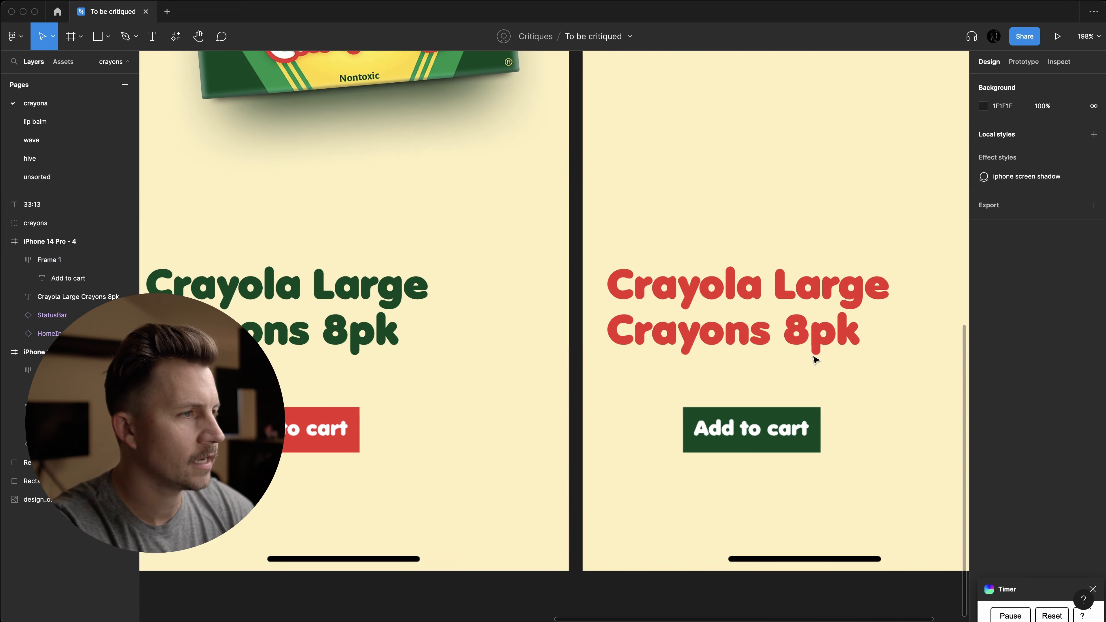
pyautogui.scroll(-3, 735, 387)
pyautogui.hscroll(-2, 749, 362)
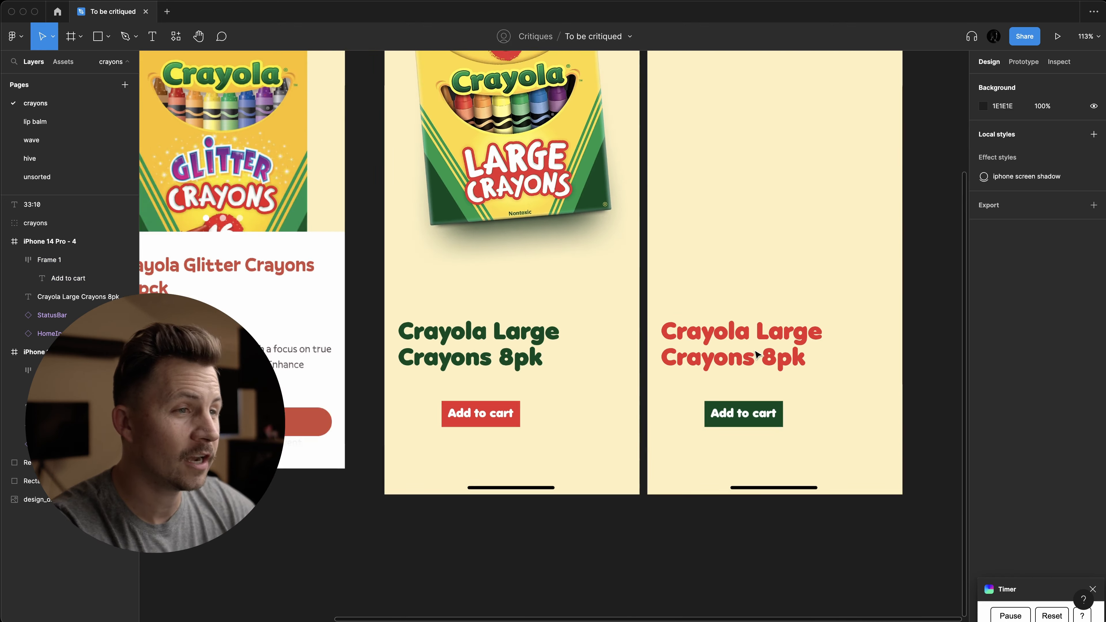
pyautogui.scroll(-3, 593, 432)
pyautogui.scroll(3, 593, 435)
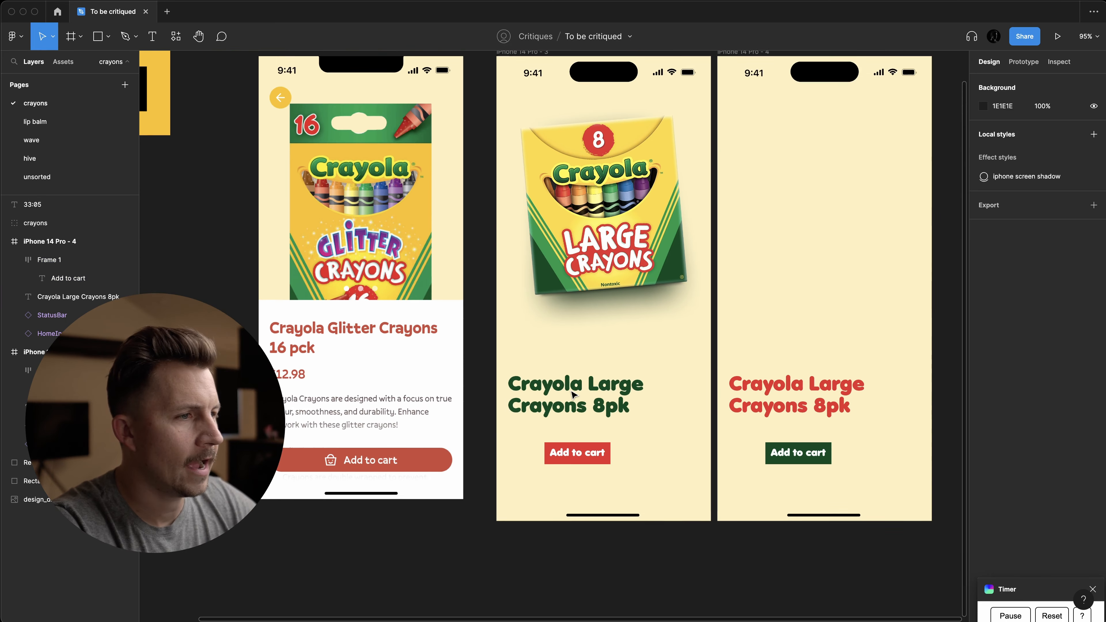
# - Move the red title in the iPhone 14 Pro - 4 frame inward to X 57, Y 588
pyautogui.moveTo(542, 354); pyautogui.dragTo(640, 509)
pyautogui.moveTo(528, 339); pyautogui.dragTo(614, 479)
pyautogui.click(644, 484)
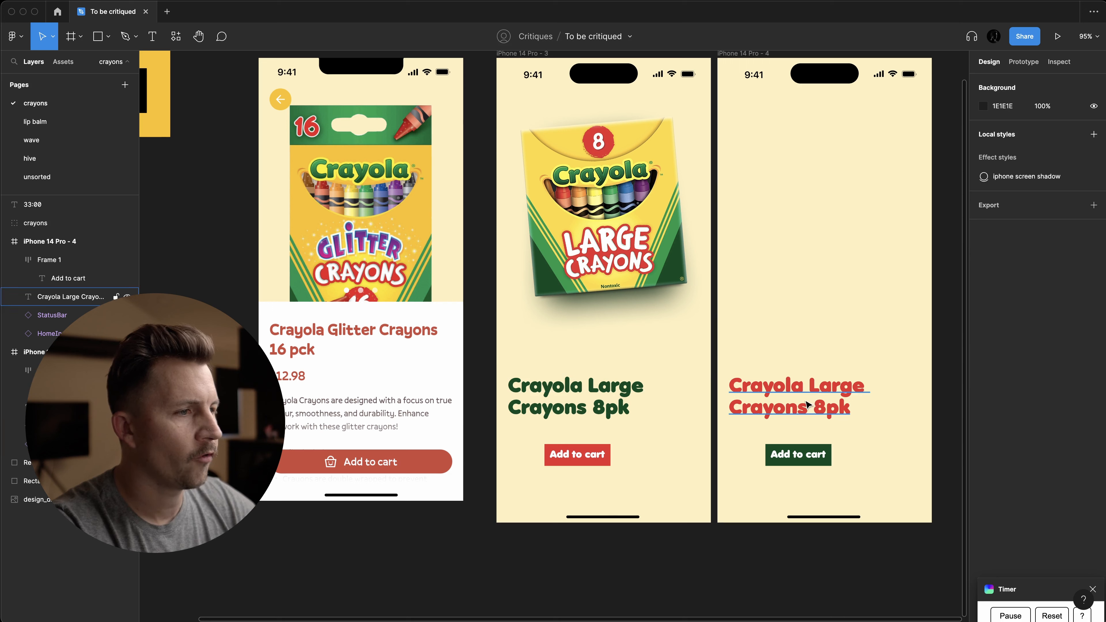
pyautogui.click(783, 402)
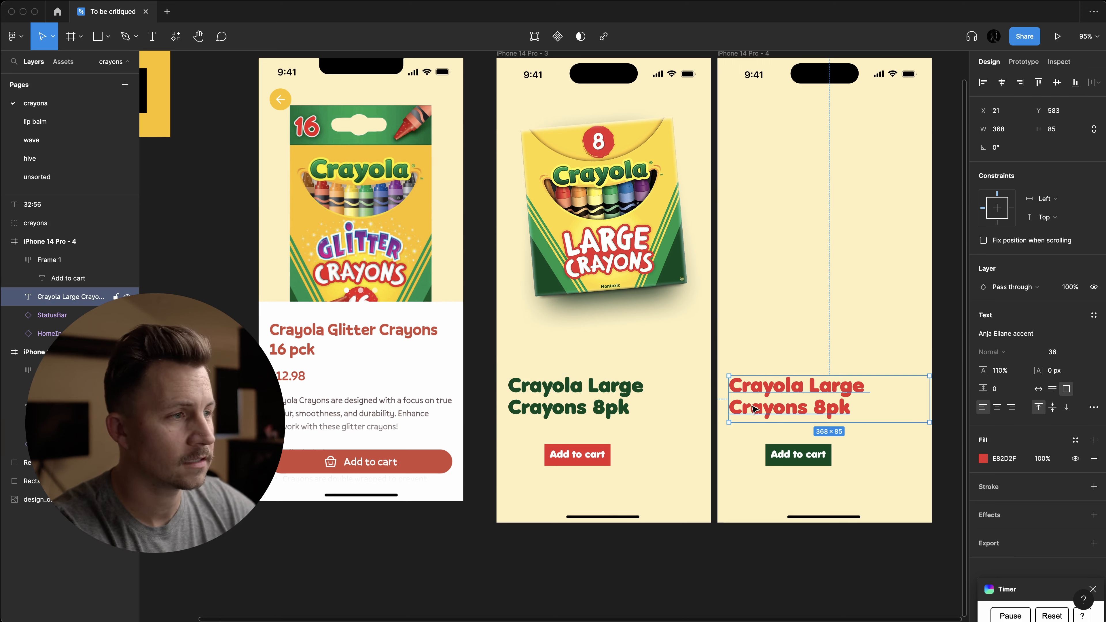
pyautogui.moveTo(754, 409); pyautogui.dragTo(800, 406)
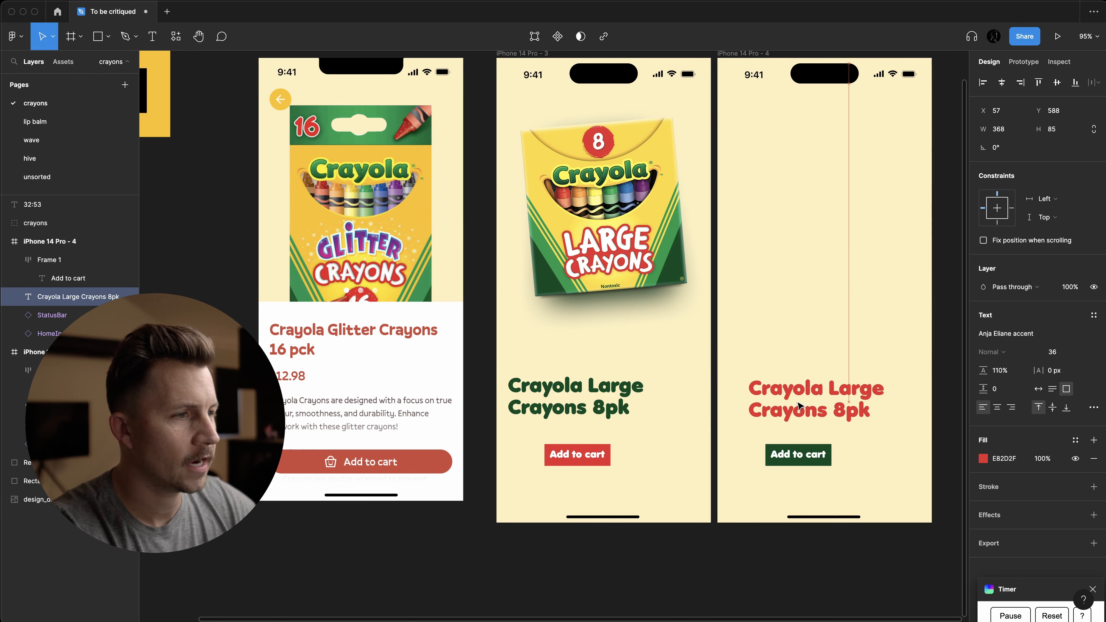
# - Move the green title and red button from iPhone 14 Pro - 3 into the upper part of iPhone 14 Pro - 4
pyautogui.click(600, 388)
pyautogui.hscroll(2, 600, 387)
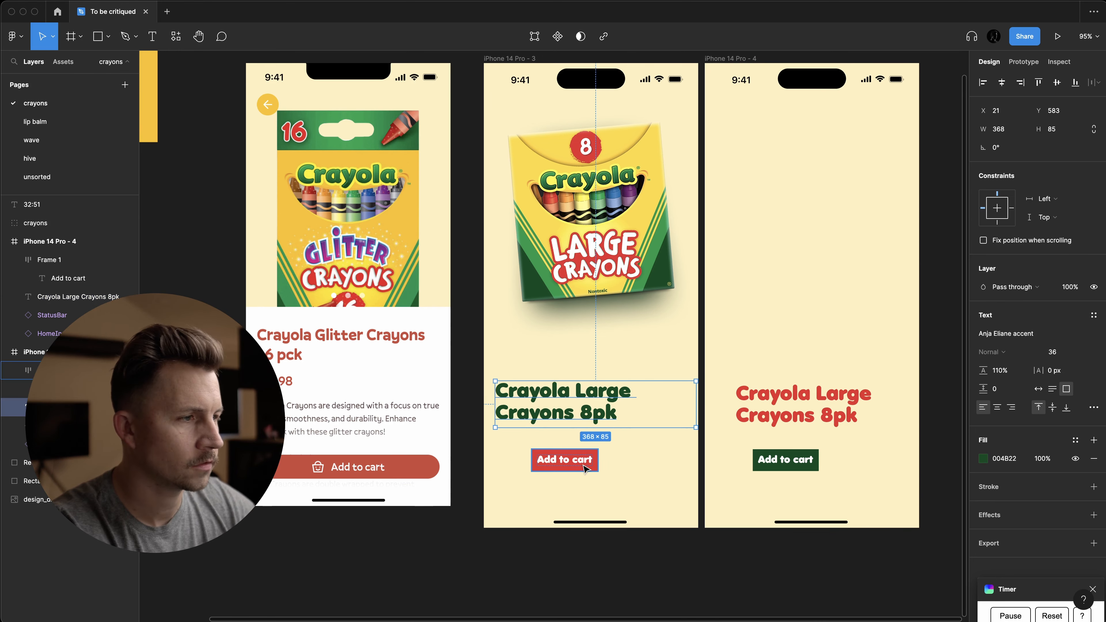
pyautogui.moveTo(536, 361); pyautogui.dragTo(705, 333)
# - Duplicate the iPhone 14 Pro - 4 frame and place the copy on the empty canvas well above the mockups
pyautogui.scroll(-4, 595, 478)
pyautogui.moveTo(675, 254); pyautogui.dragTo(847, 98)
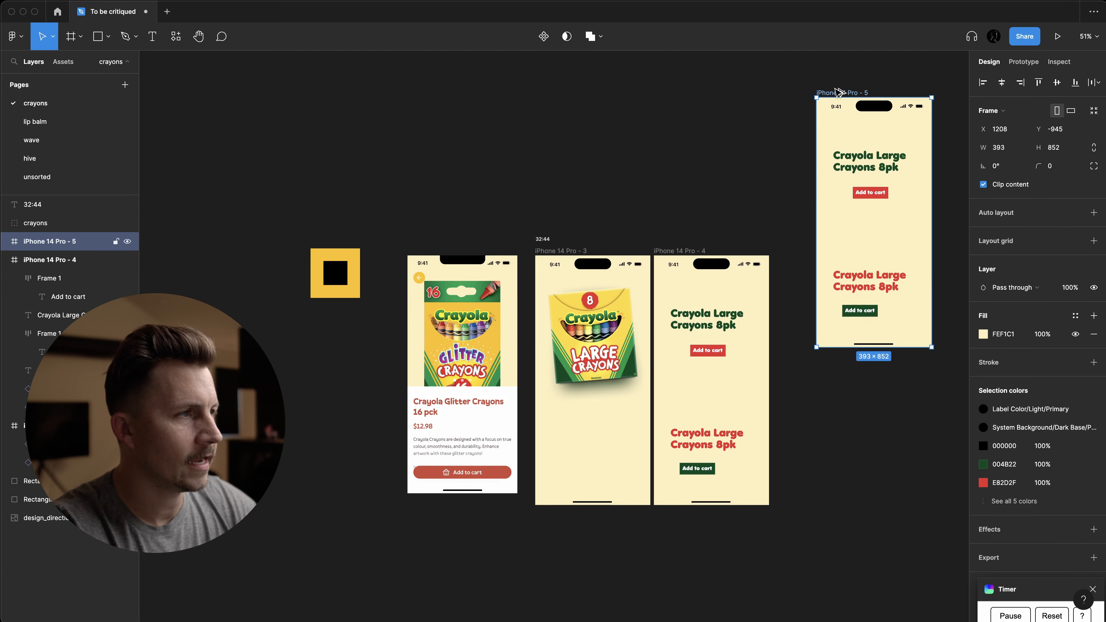
pyautogui.scroll(-1, 843, 96)
pyautogui.scroll(1, 843, 109)
pyautogui.scroll(3, 820, 210)
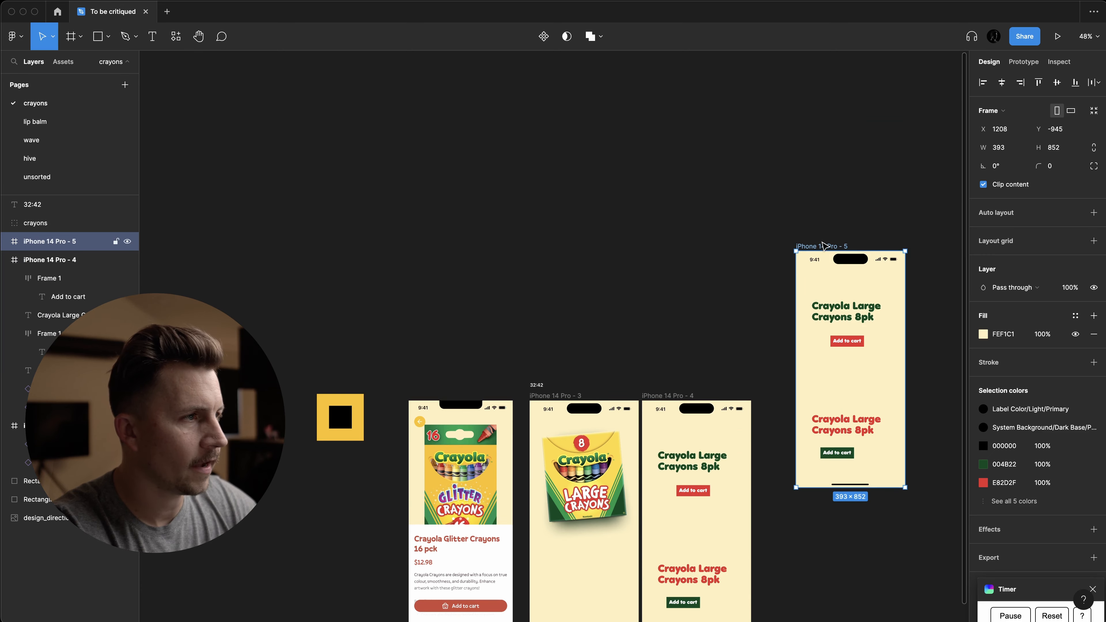
pyautogui.moveTo(823, 241); pyautogui.dragTo(773, 79)
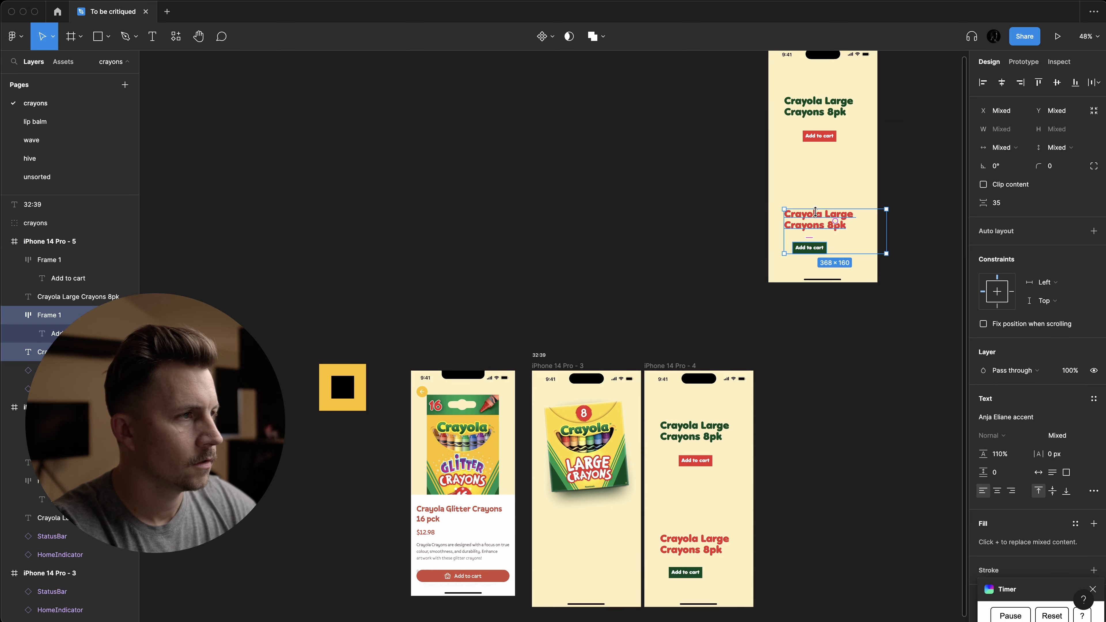
# - Move the copy's red title and green button under the crayon box in iPhone 14 Pro - 3, and delete the iPhone 14 Pro - 4 frame
pyautogui.moveTo(817, 215); pyautogui.dragTo(583, 534)
pyautogui.click(680, 366)
pyautogui.press('Delete')
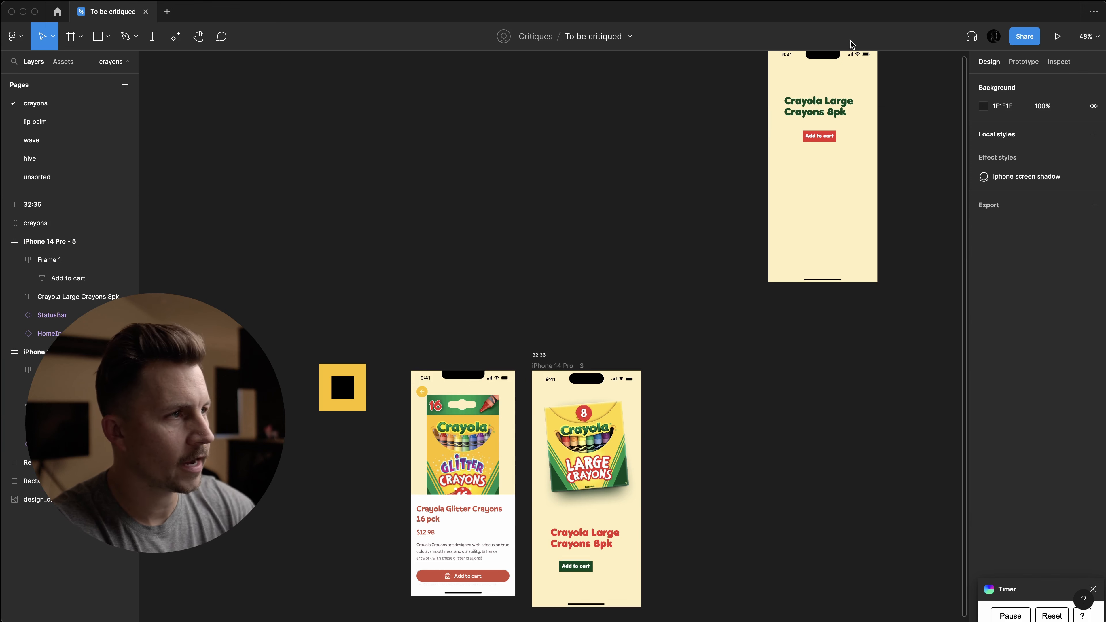
# - Place the iPhone 14 Pro - 5 frame beside iPhone 14 Pro - 3 at X 689, Y -406
pyautogui.scroll(2, 798, 155)
pyautogui.click(789, 99)
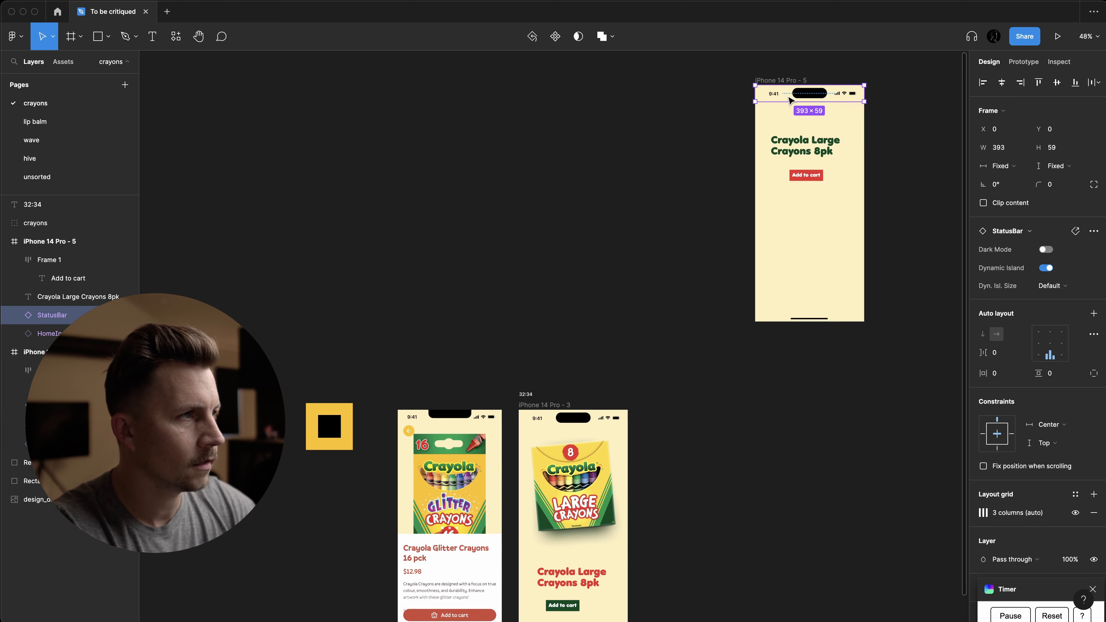
pyautogui.click(752, 174)
pyautogui.moveTo(780, 80); pyautogui.dragTo(667, 404)
pyautogui.scroll(-5, 704, 317)
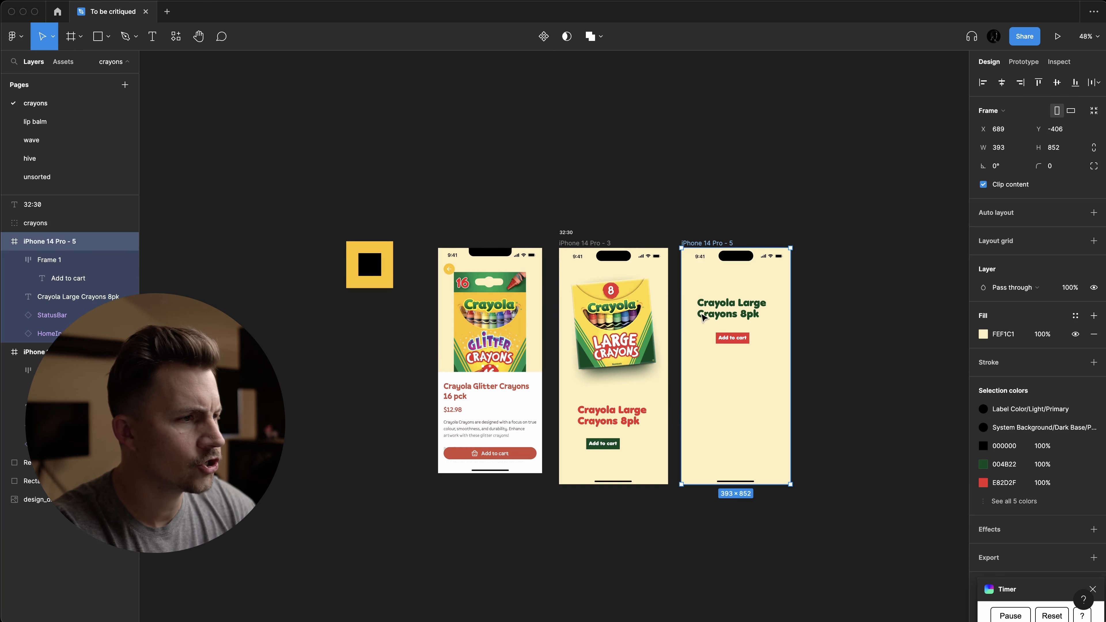
# - Move iPhone 14 Pro - 5 flush against iPhone 14 Pro - 3 at X 641, Y -13 to compare both title and button pairings side by side
pyautogui.scroll(8, 713, 291)
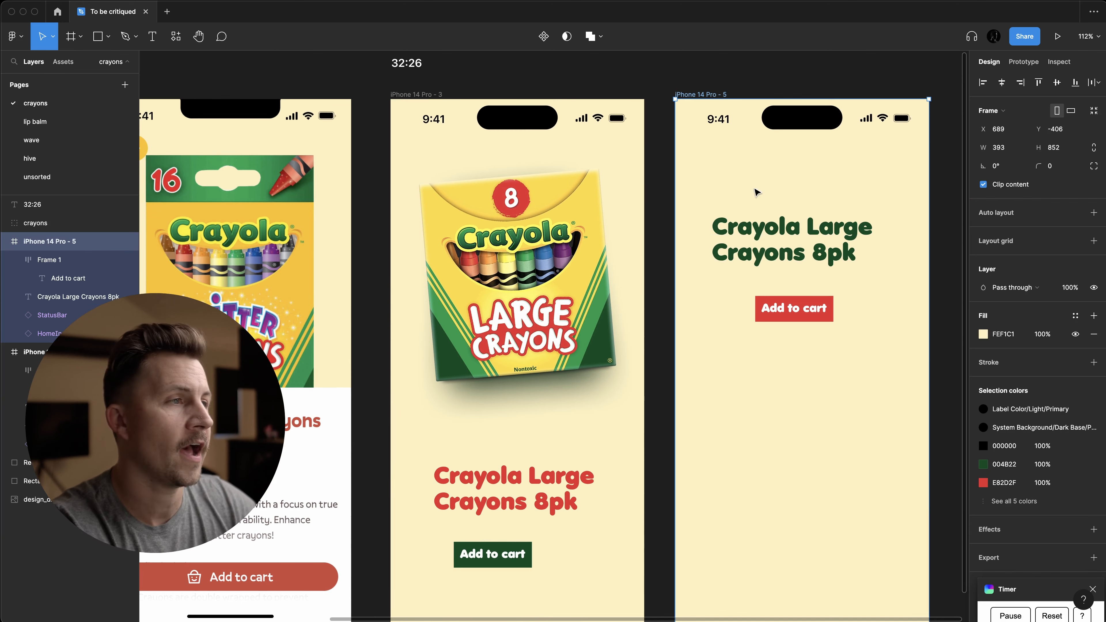
pyautogui.moveTo(753, 185); pyautogui.dragTo(804, 368)
pyautogui.moveTo(757, 279); pyautogui.dragTo(682, 353)
pyautogui.scroll(-5, 682, 354)
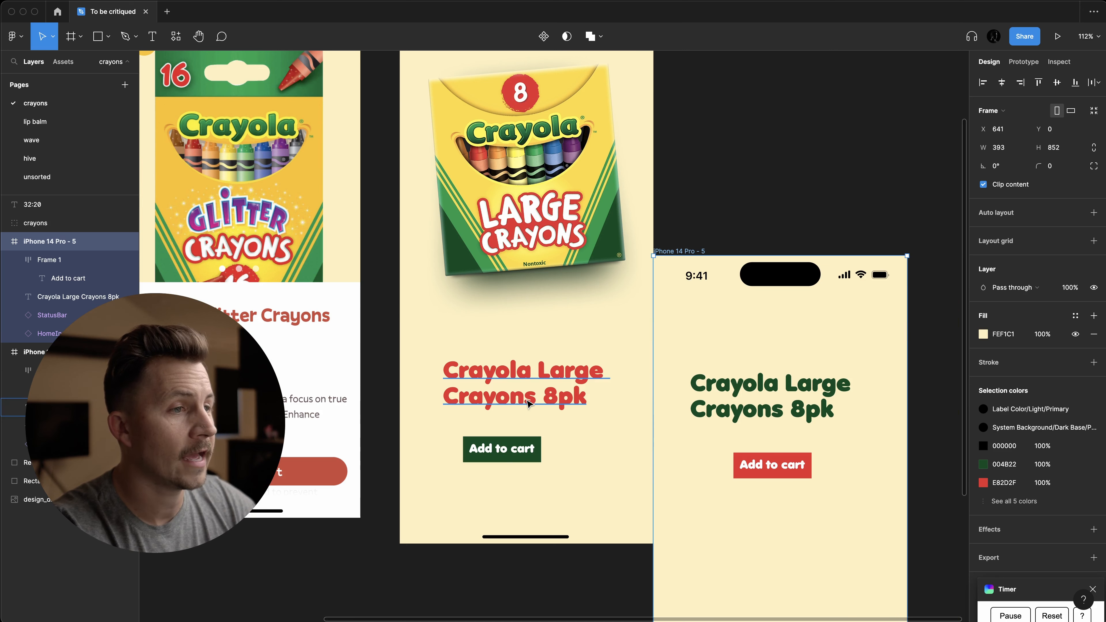
pyautogui.moveTo(763, 409); pyautogui.dragTo(743, 373)
pyautogui.click(731, 381)
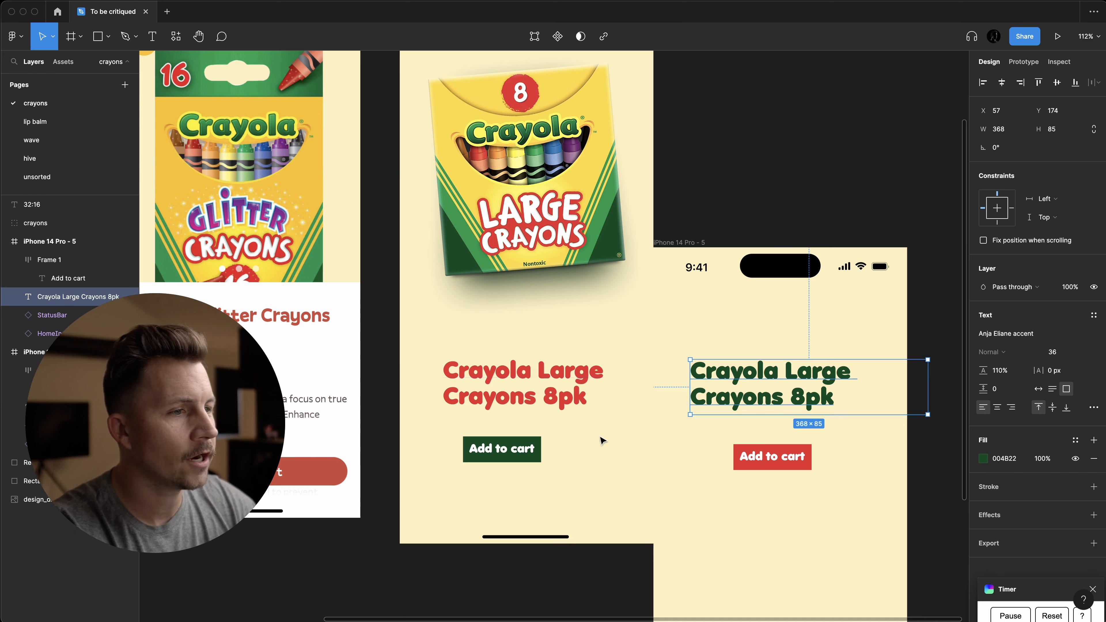
pyautogui.click(525, 454)
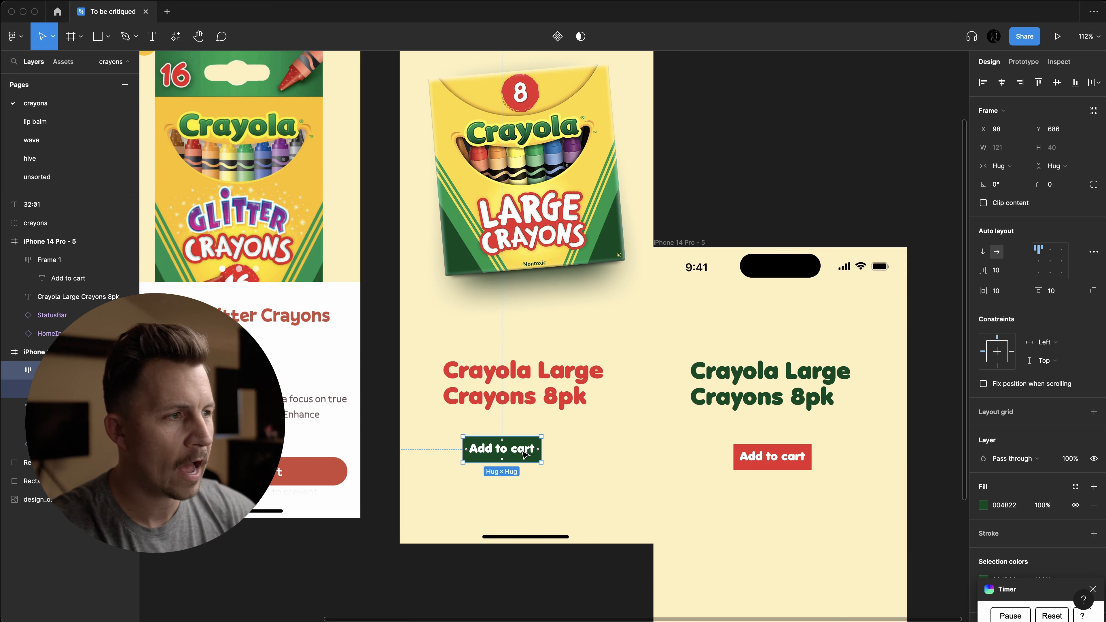
pyautogui.scroll(-2, 598, 412)
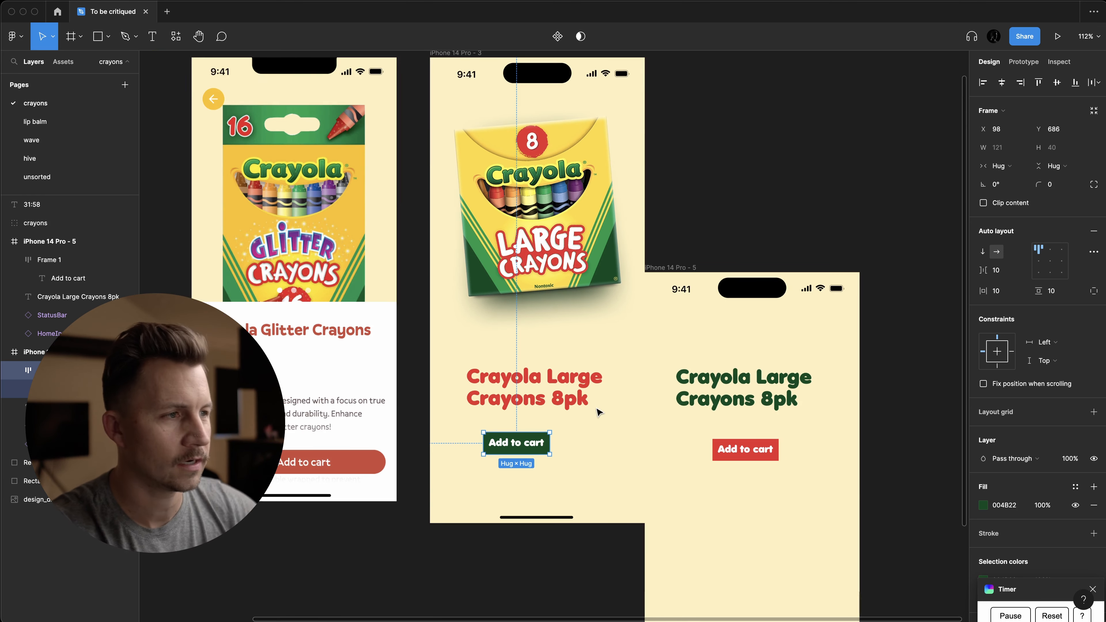
pyautogui.scroll(-2, 599, 412)
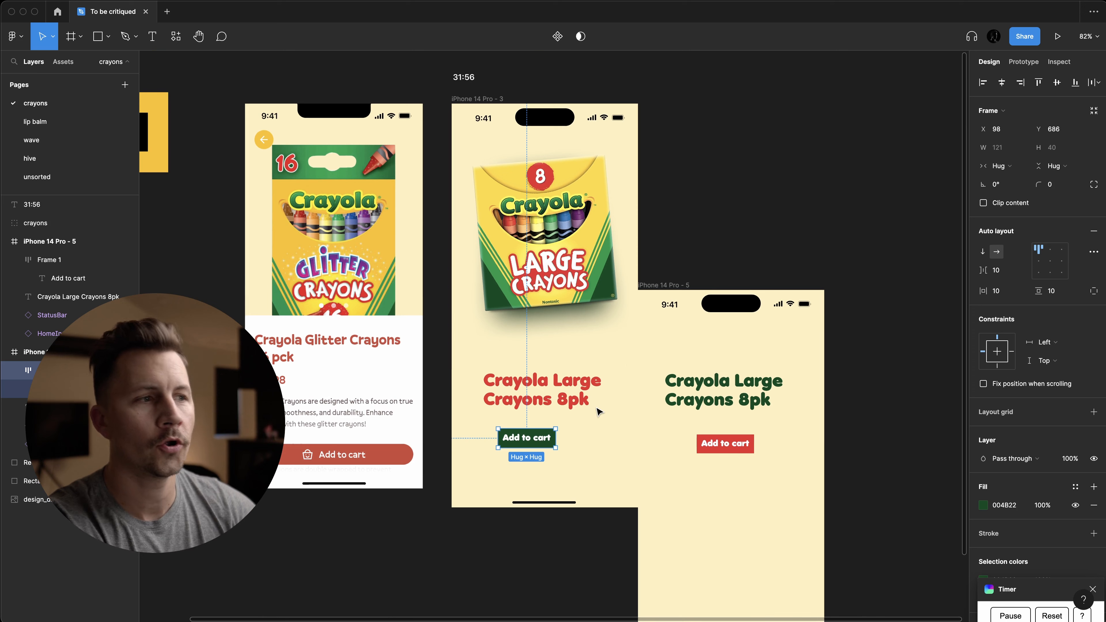
# - Move the iPhone 14 Pro - 5 frame away from iPhone 14 Pro - 3 to X 815, Y -406, level with it
pyautogui.click(677, 286)
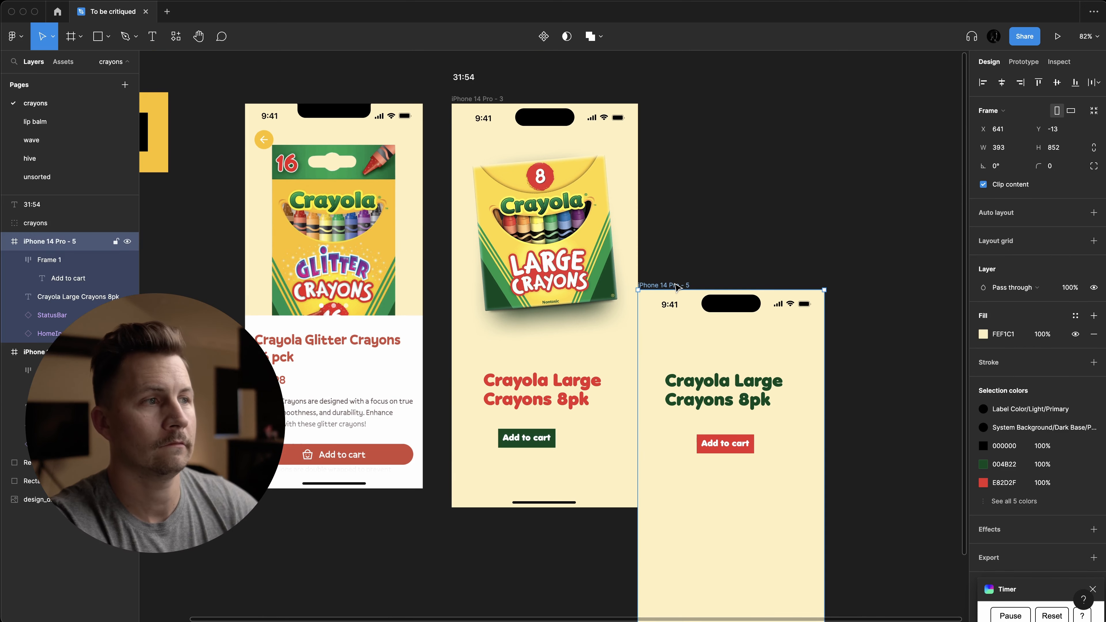
pyautogui.moveTo(678, 286); pyautogui.dragTo(759, 108)
pyautogui.scroll(-3, 735, 247)
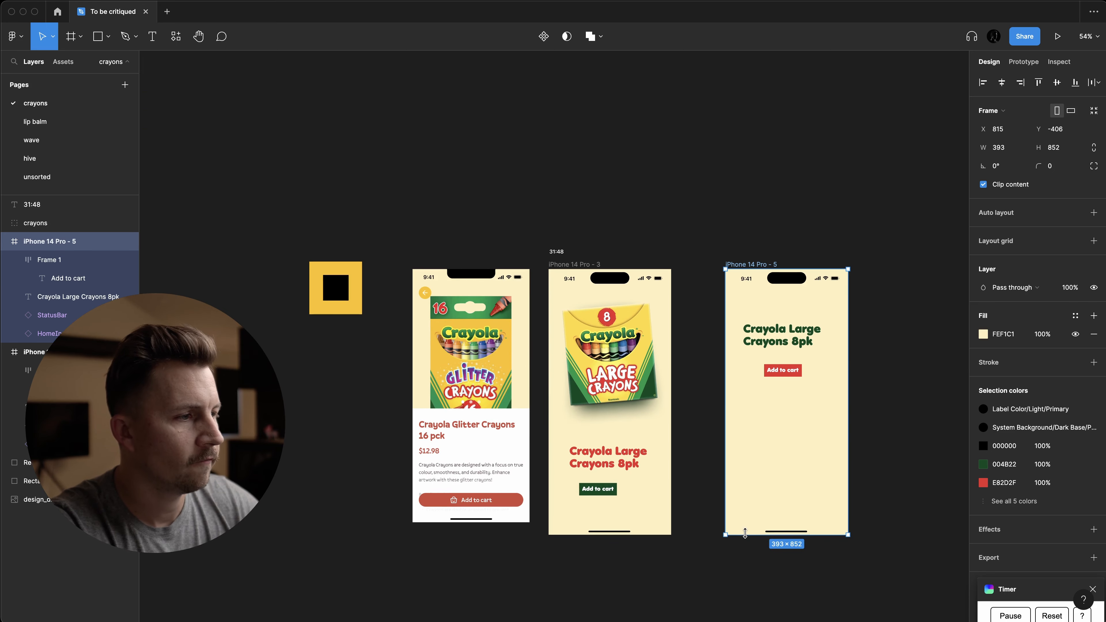
# - Shorten the iPhone 14 Pro - 5 frame to a height of 500 and delete its status bar
pyautogui.moveTo(745, 532); pyautogui.dragTo(745, 424)
pyautogui.click(745, 274)
pyautogui.press('Delete')
# - Set the shortened iPhone 14 Pro - 5 frame aside above the mockups at X 800, Y -1058
pyautogui.click(744, 266)
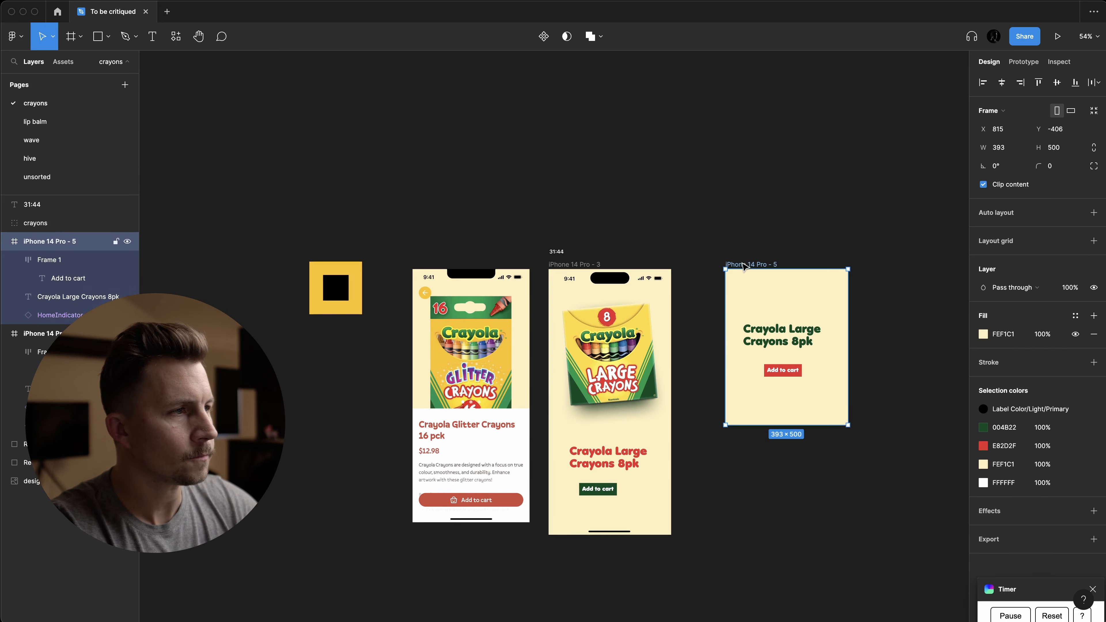
pyautogui.moveTo(742, 263); pyautogui.dragTo(716, 66)
pyautogui.moveTo(730, 114); pyautogui.dragTo(779, 200)
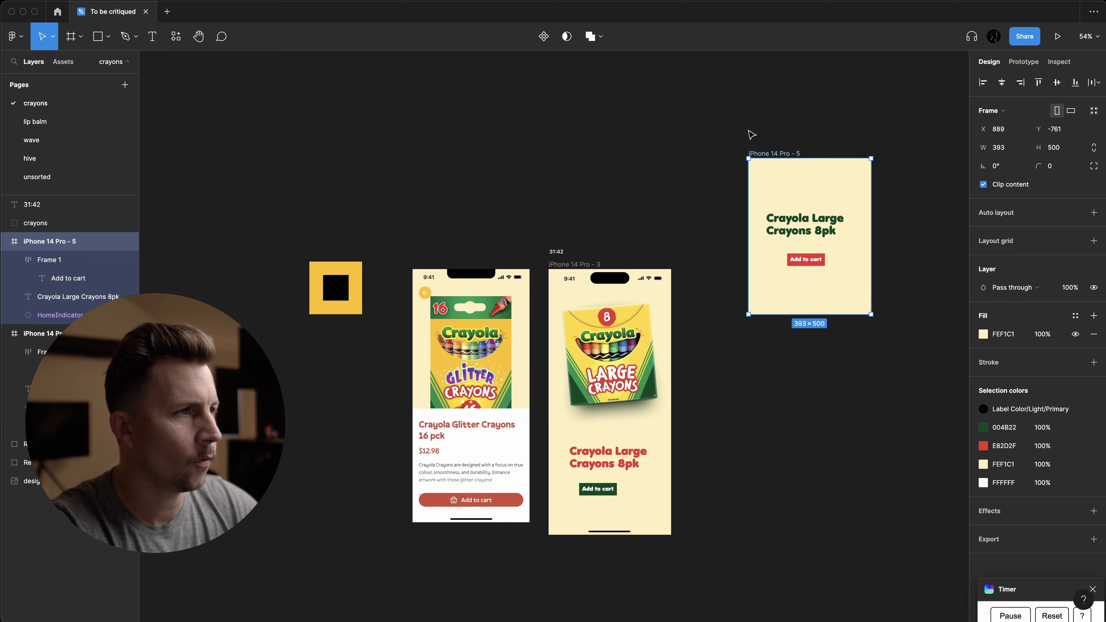
pyautogui.moveTo(769, 156); pyautogui.dragTo(742, 63)
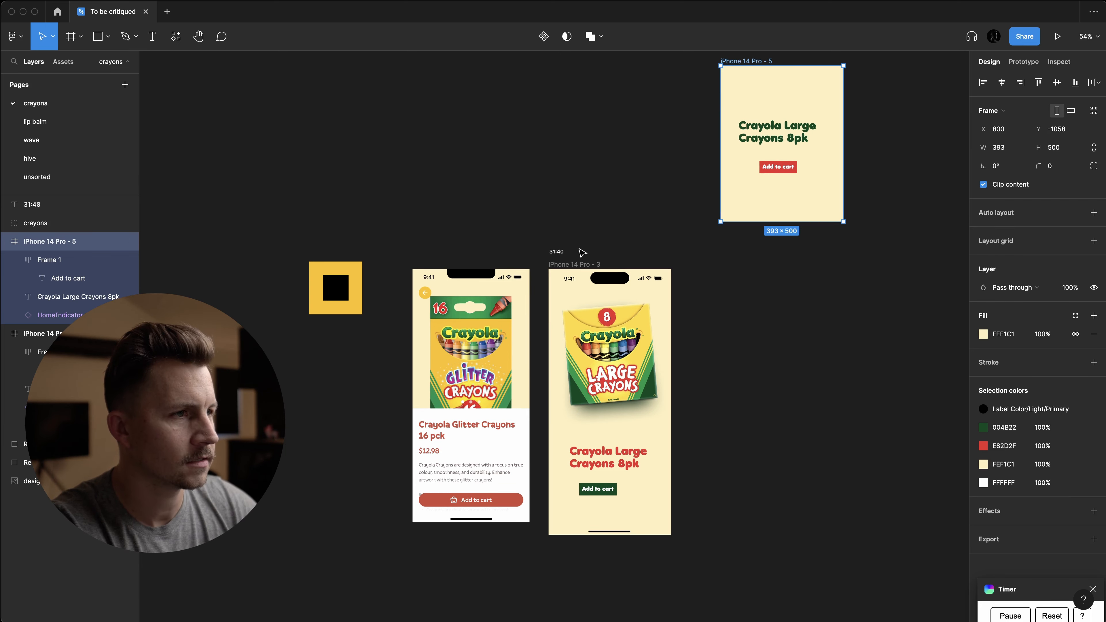
# - Widen the green "Add to cart" button in iPhone 14 Pro - 3 to 321 and centre its label horizontally
pyautogui.scroll(-2, 577, 331)
pyautogui.scroll(4, 576, 332)
pyautogui.click(590, 499)
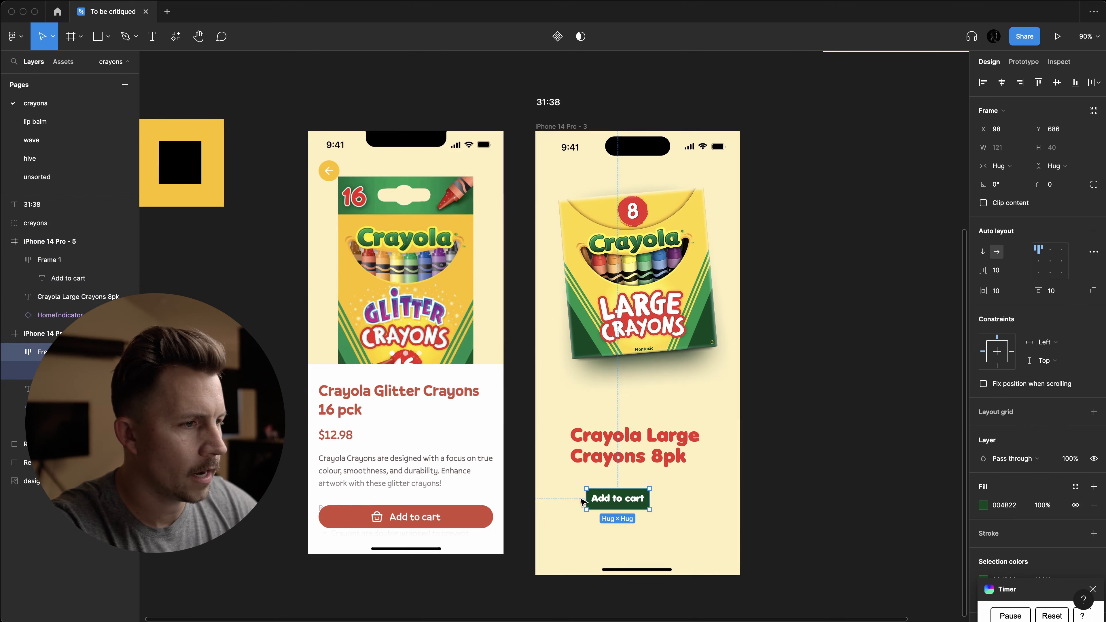
pyautogui.moveTo(582, 497); pyautogui.dragTo(554, 498)
pyautogui.moveTo(653, 498); pyautogui.dragTo(723, 499)
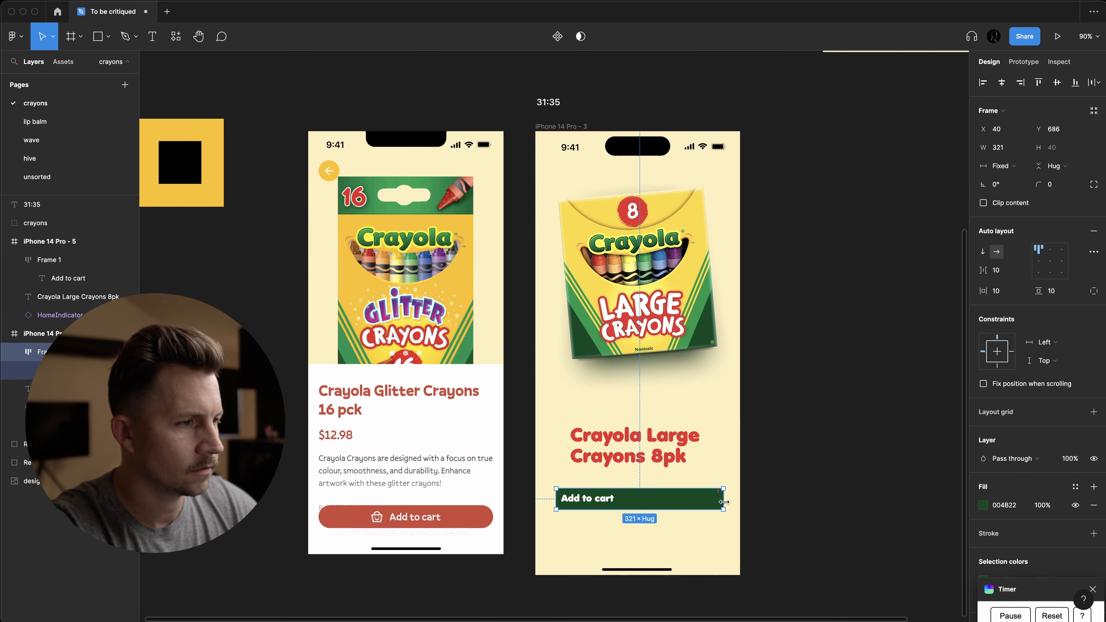
pyautogui.click(1050, 251)
# - Lower the green button to X 34, Y 709 and set its vertical padding to 16
pyautogui.moveTo(596, 499); pyautogui.dragTo(593, 511)
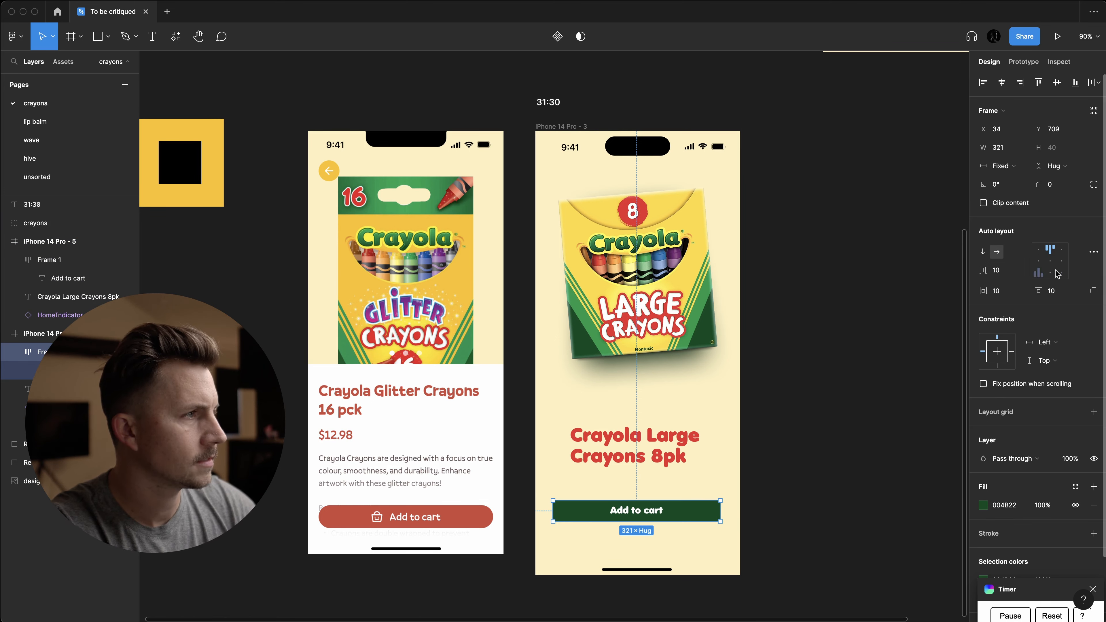
pyautogui.click(1057, 295)
pyautogui.press('Up')
pyautogui.press('Up')
pyautogui.press('Up')
pyautogui.press('Up')
pyautogui.press('Up')
pyautogui.press('Up')
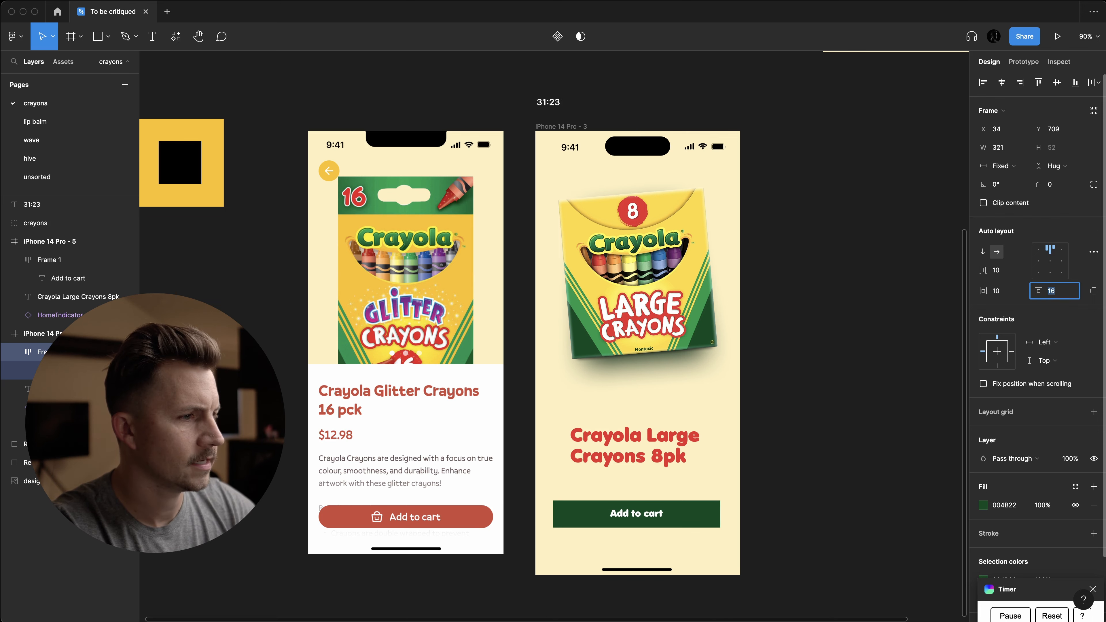
# - Trace the trapezoid body of the smiling bag icon on the reference's red button as a closed path with the Pen tool
pyautogui.keyDown('ctrl'); pyautogui.scroll(5, 370, 527); pyautogui.keyUp('ctrl')
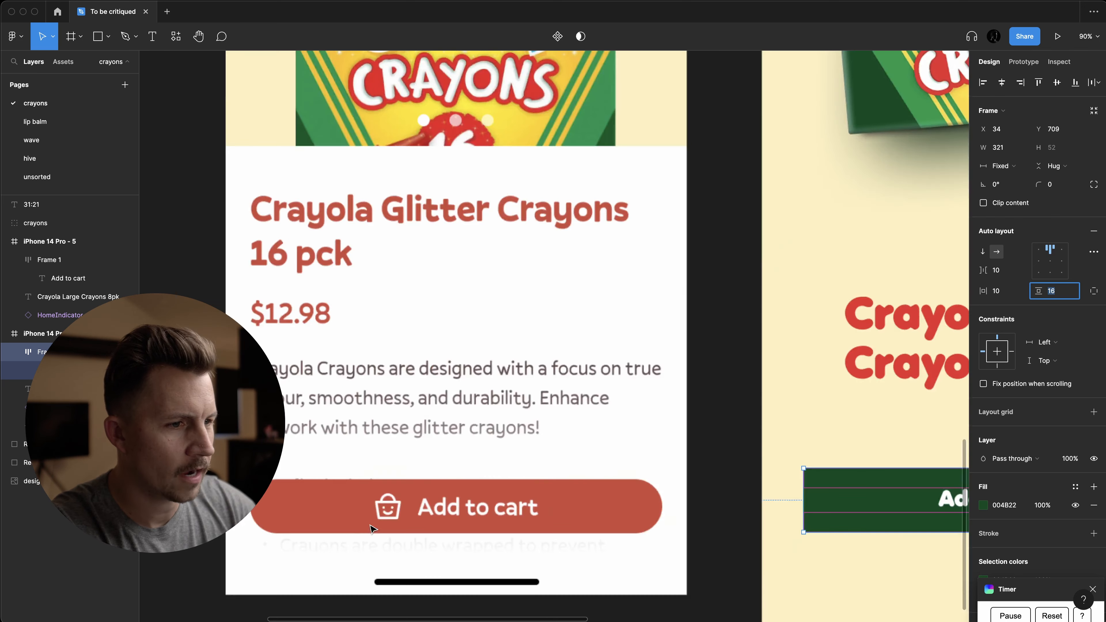
pyautogui.keyDown('ctrl'); pyautogui.scroll(3, 370, 528); pyautogui.keyUp('ctrl')
pyautogui.keyDown('ctrl'); pyautogui.scroll(-5, 418, 502); pyautogui.keyUp('ctrl')
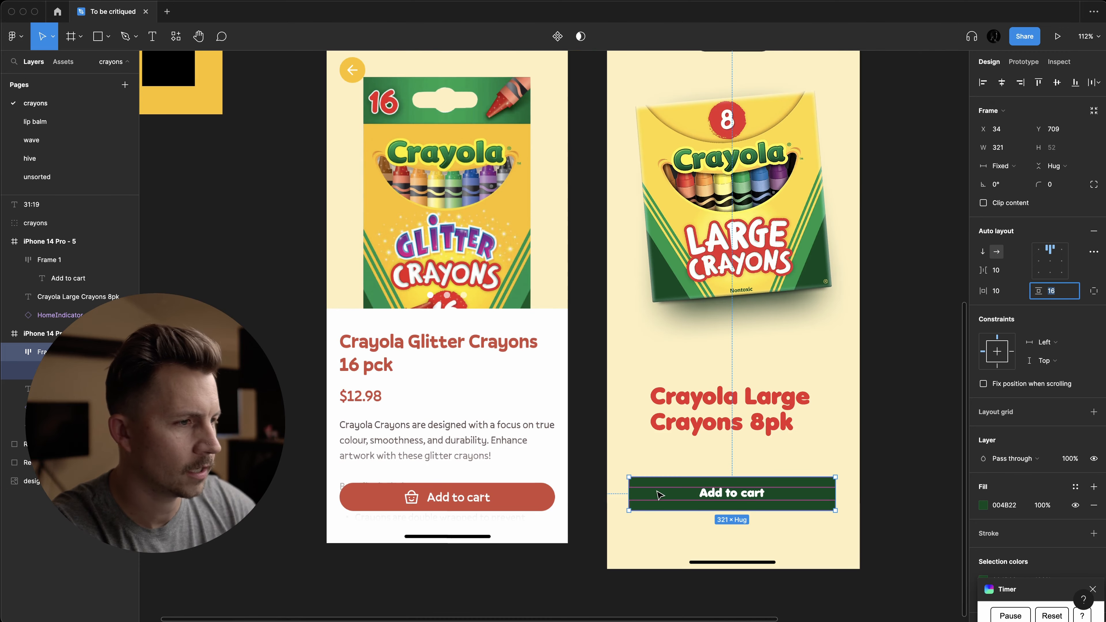
pyautogui.keyDown('ctrl'); pyautogui.scroll(4, 649, 500); pyautogui.keyUp('ctrl')
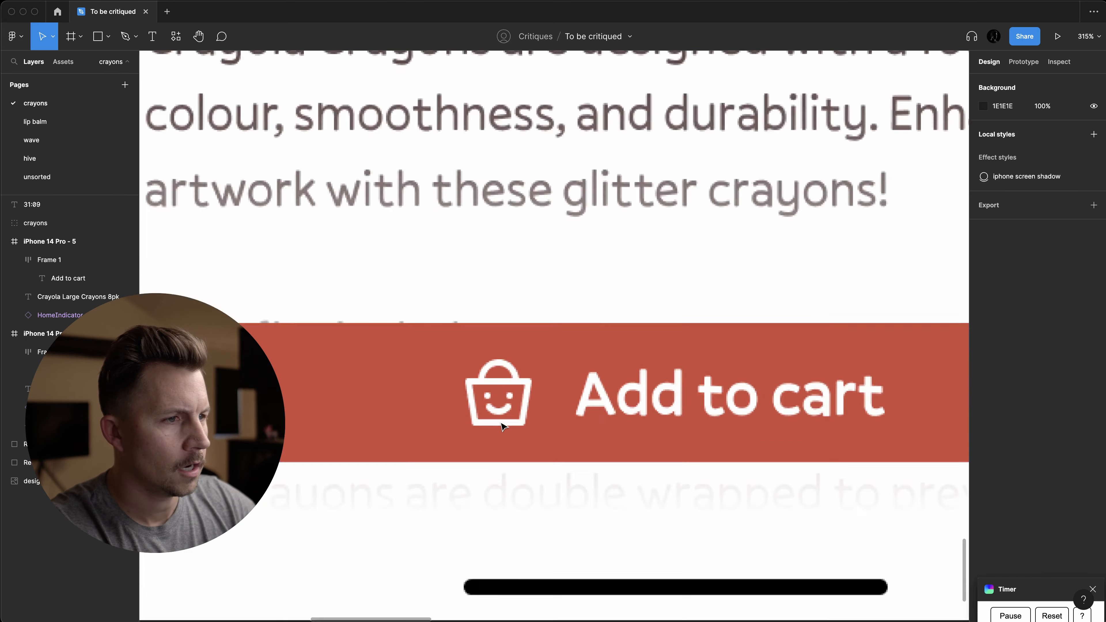
pyautogui.keyDown('ctrl'); pyautogui.scroll(8, 502, 426); pyautogui.keyUp('ctrl')
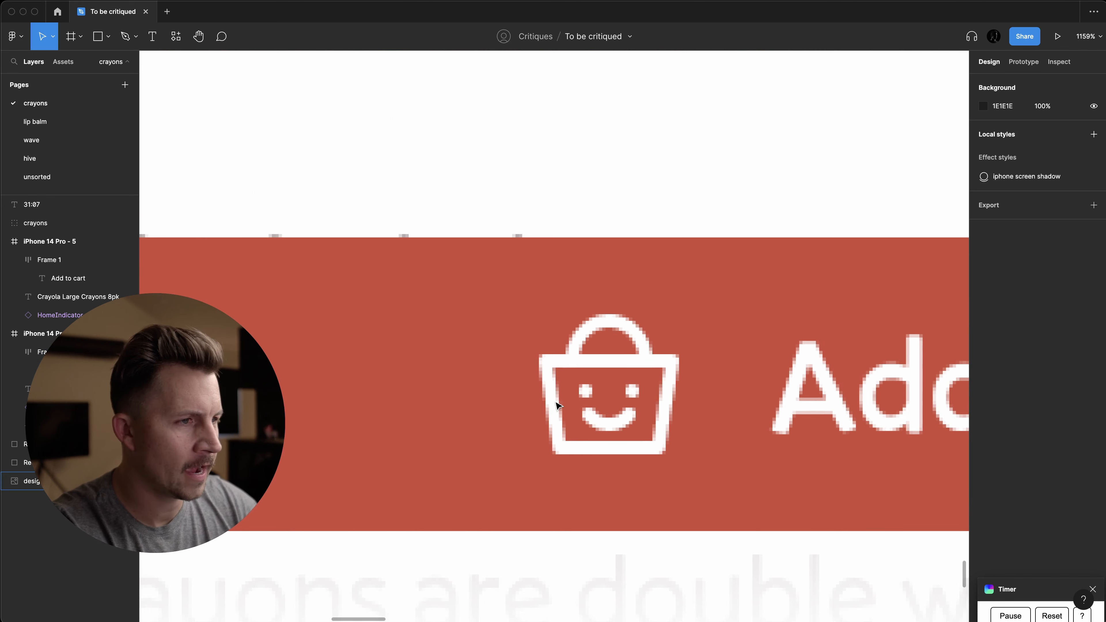
pyautogui.press('p')
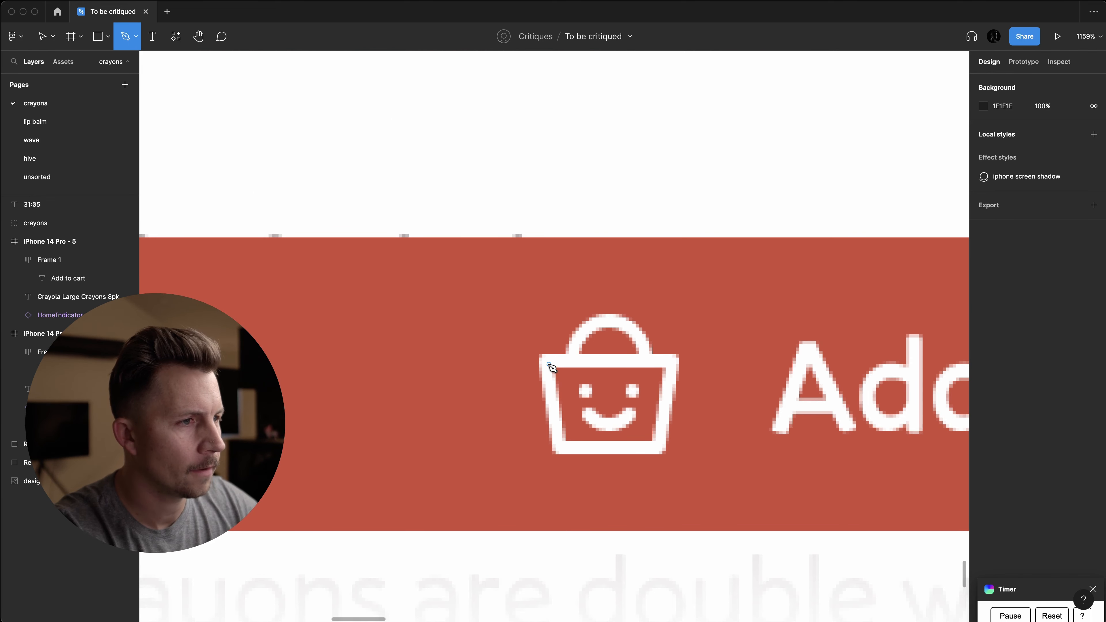
pyautogui.click(549, 364)
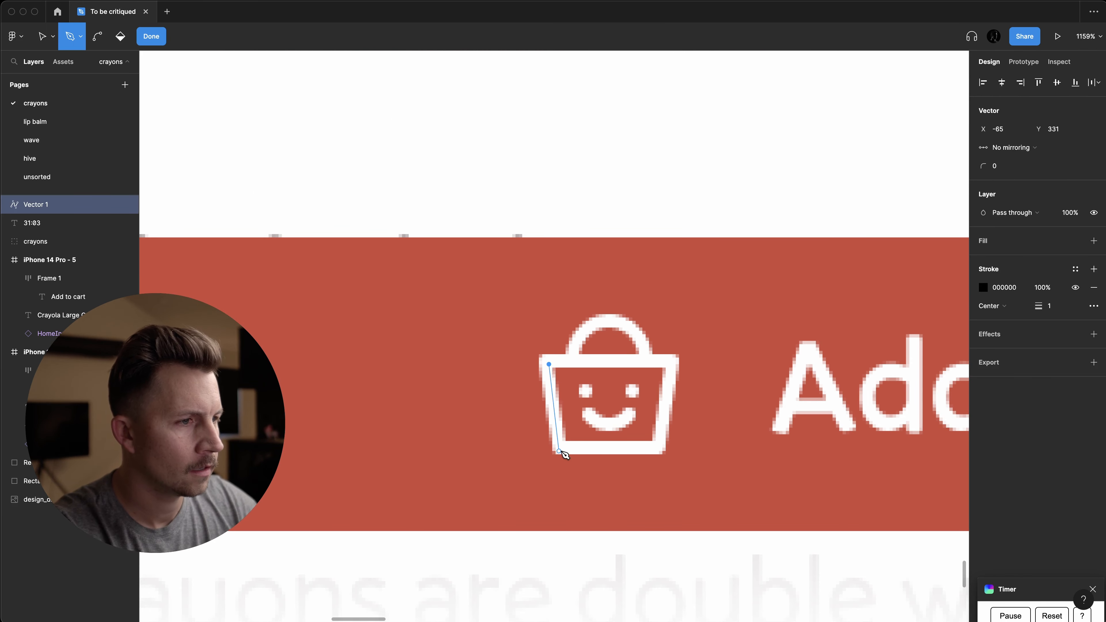
pyautogui.moveTo(560, 448); pyautogui.dragTo(593, 448)
pyautogui.click(655, 448)
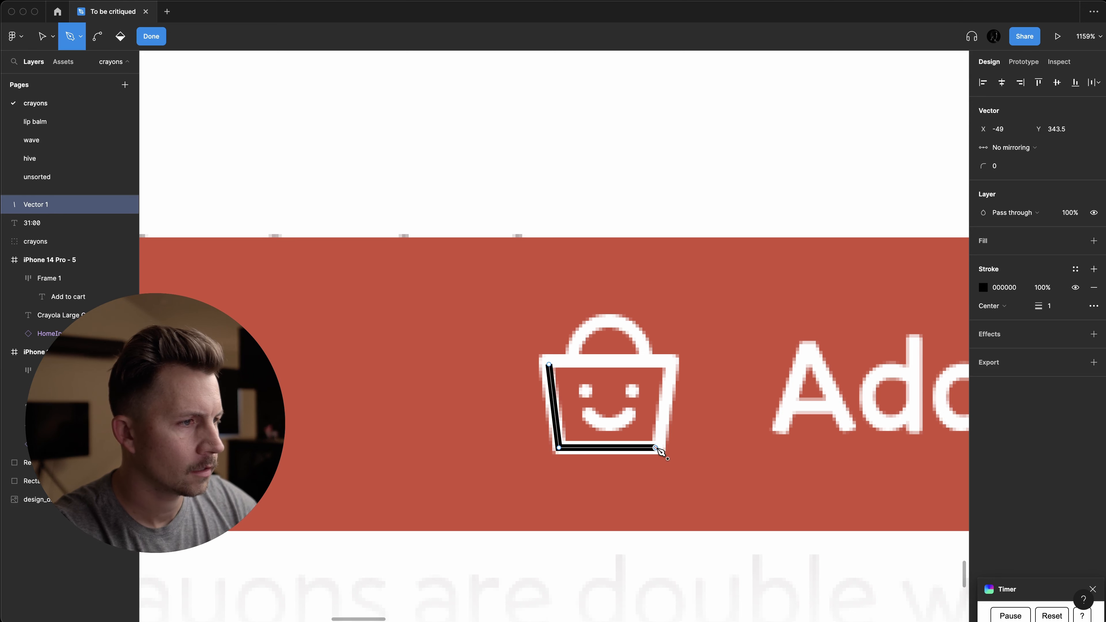
pyautogui.click(670, 364)
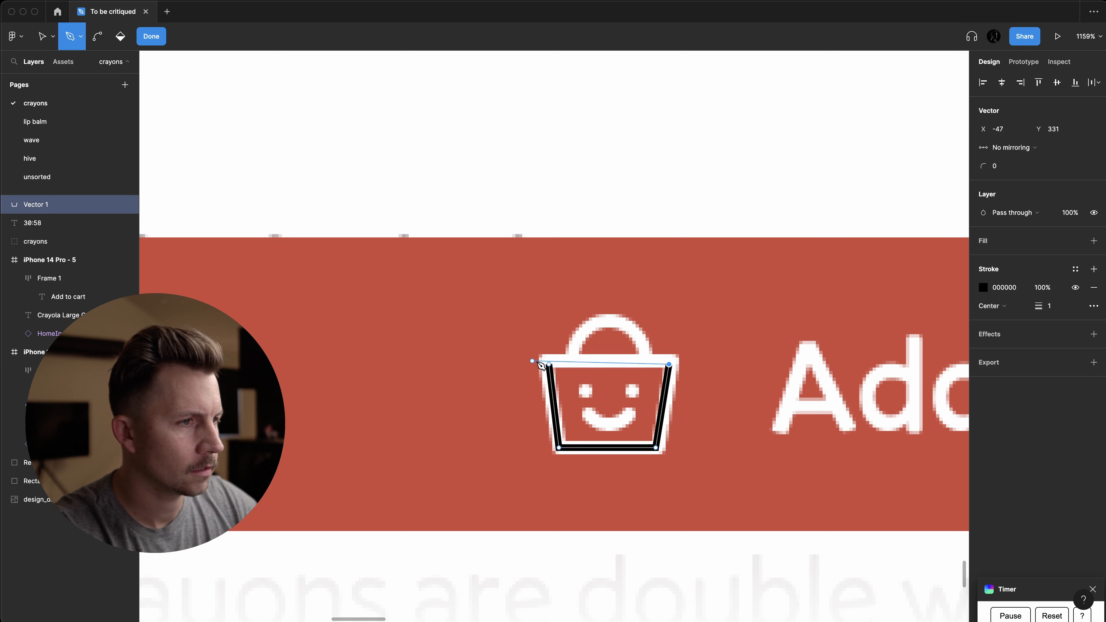
pyautogui.click(549, 364)
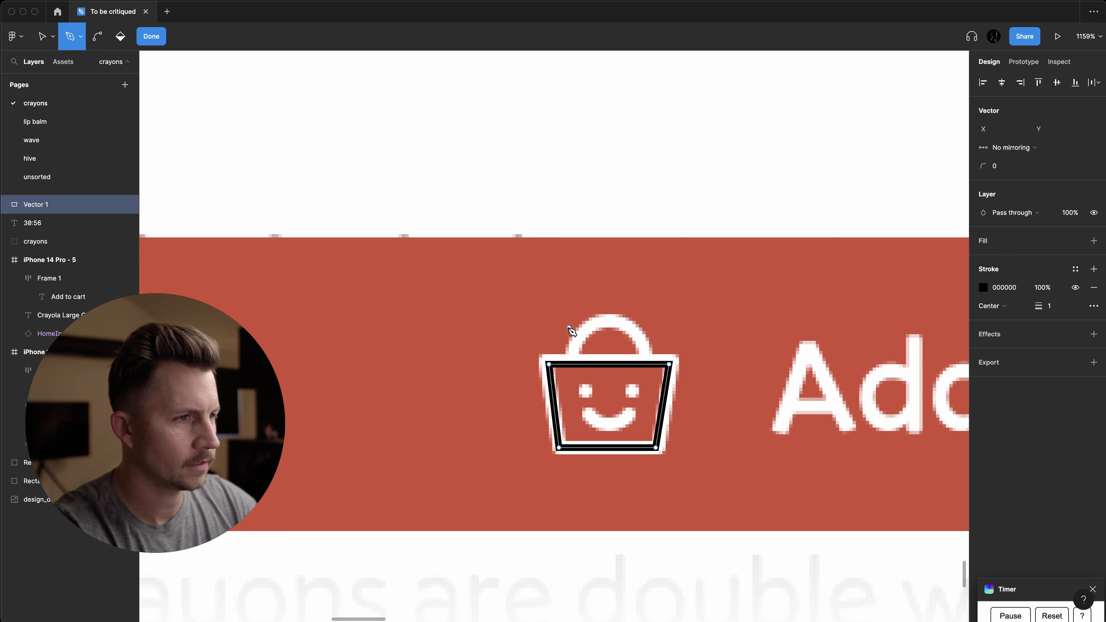
# - Draw a circle over the bag's handle and remove its lowest point and fill to leave a half-circle arc
pyautogui.press('Escape')
pyautogui.press('o')
pyautogui.moveTo(568, 324); pyautogui.dragTo(649, 399)
pyautogui.doubleClick(626, 375)
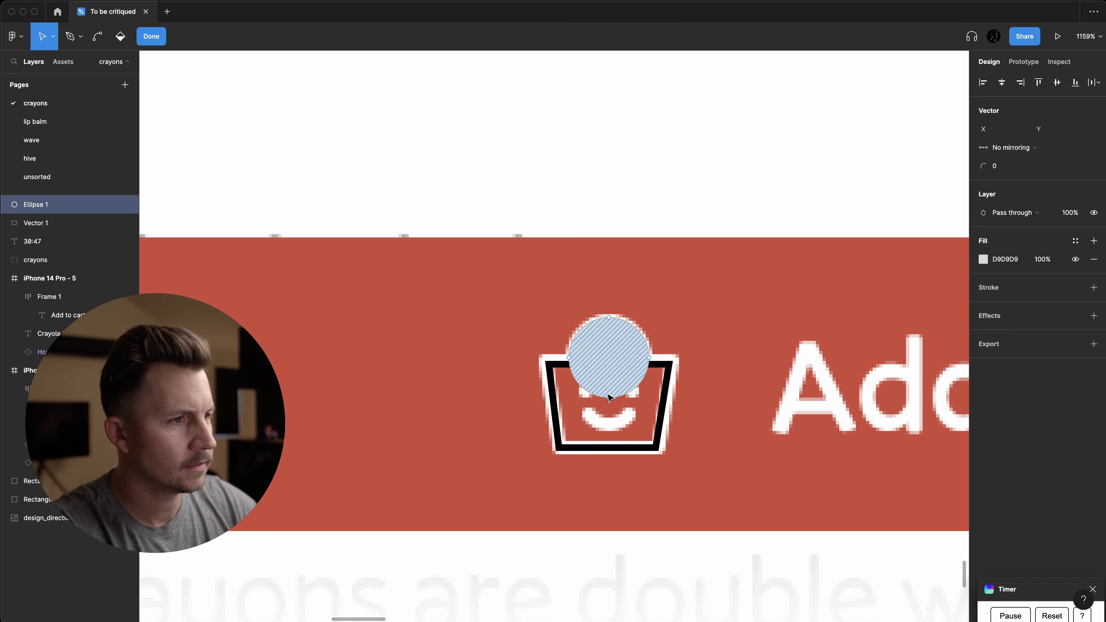
pyautogui.press('BackSpace')
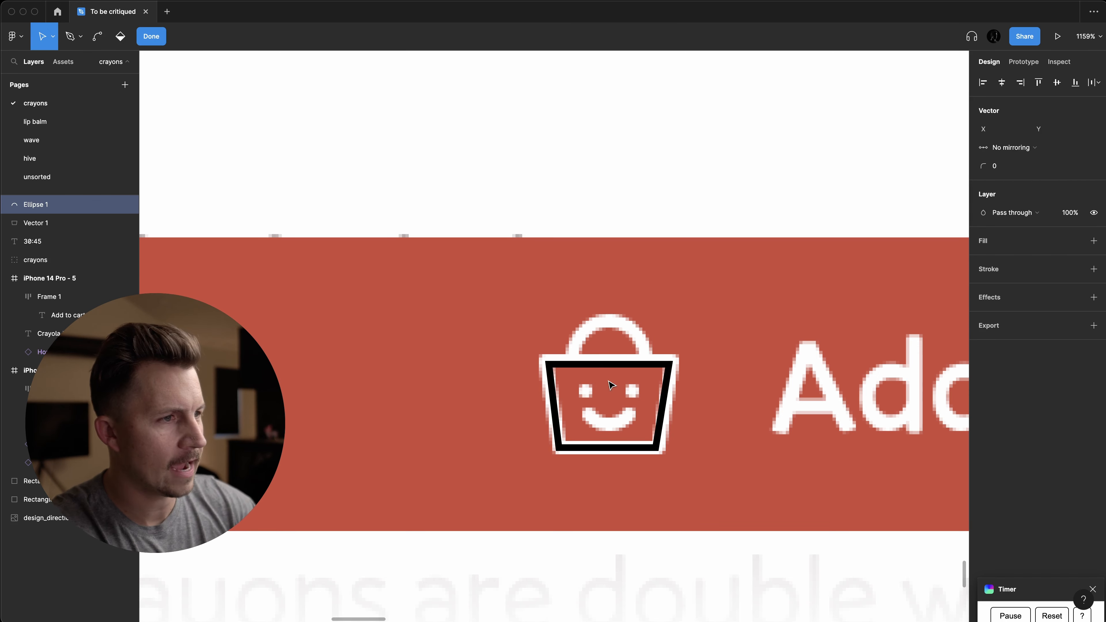
# - Show outlines and lower the handle arc so its ends sit on the upper edge of the bag's body
pyautogui.press('super+y')
pyautogui.scroll(5, 581, 349)
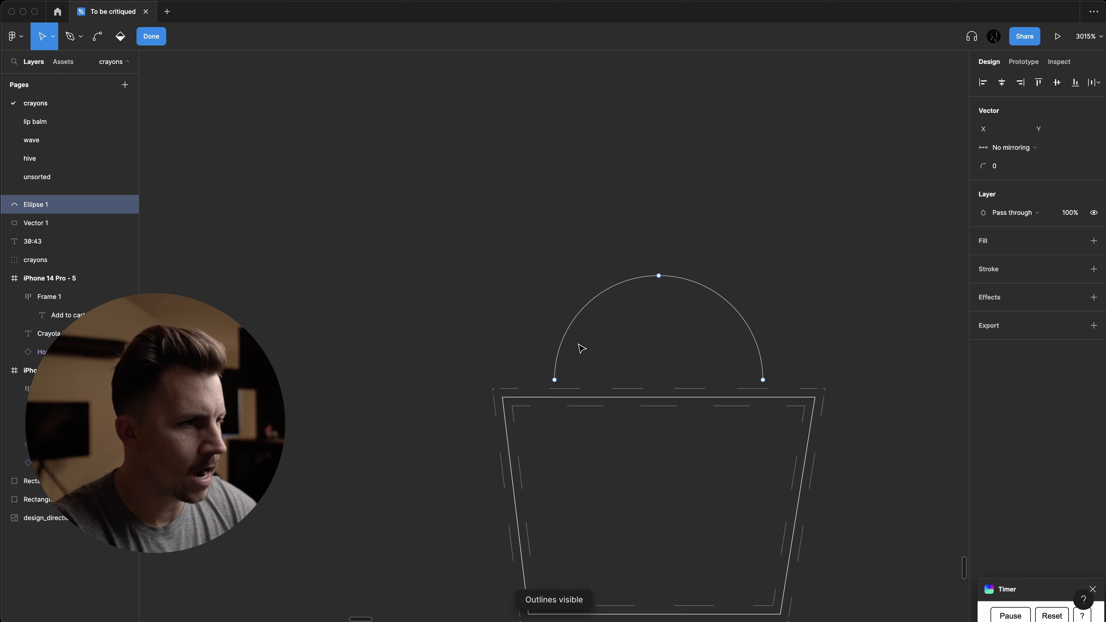
pyautogui.moveTo(484, 214); pyautogui.dragTo(764, 397)
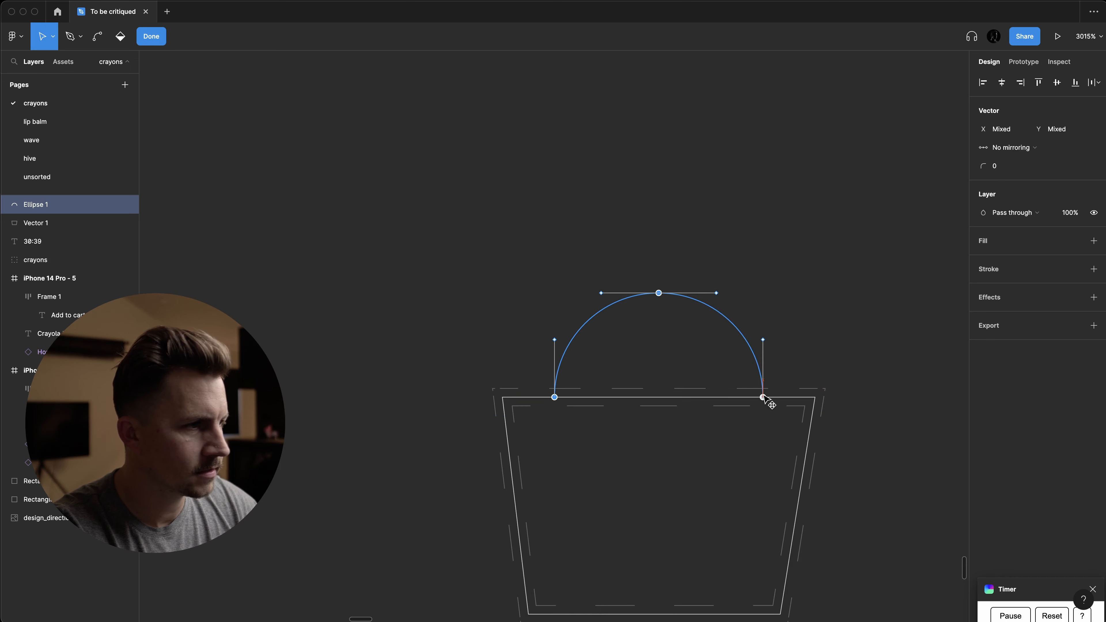
# - Cut the handle arc and paste it into the bag body's vector so both form one shape
pyautogui.moveTo(512, 223); pyautogui.dragTo(834, 466)
pyautogui.press('Delete')
pyautogui.press('Escape')
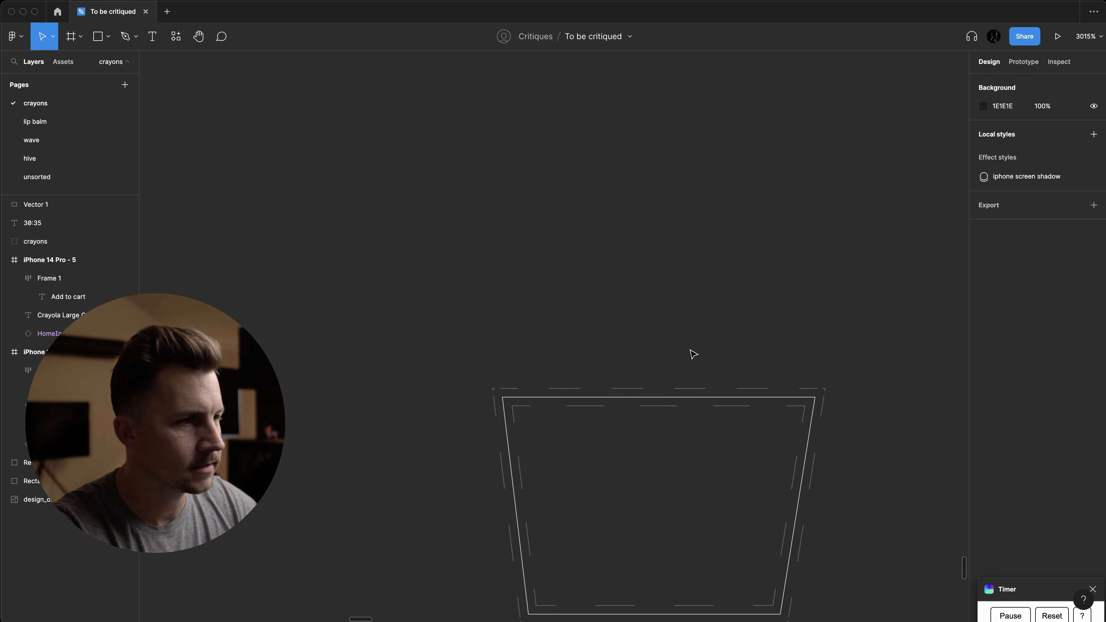
pyautogui.doubleClick(654, 397)
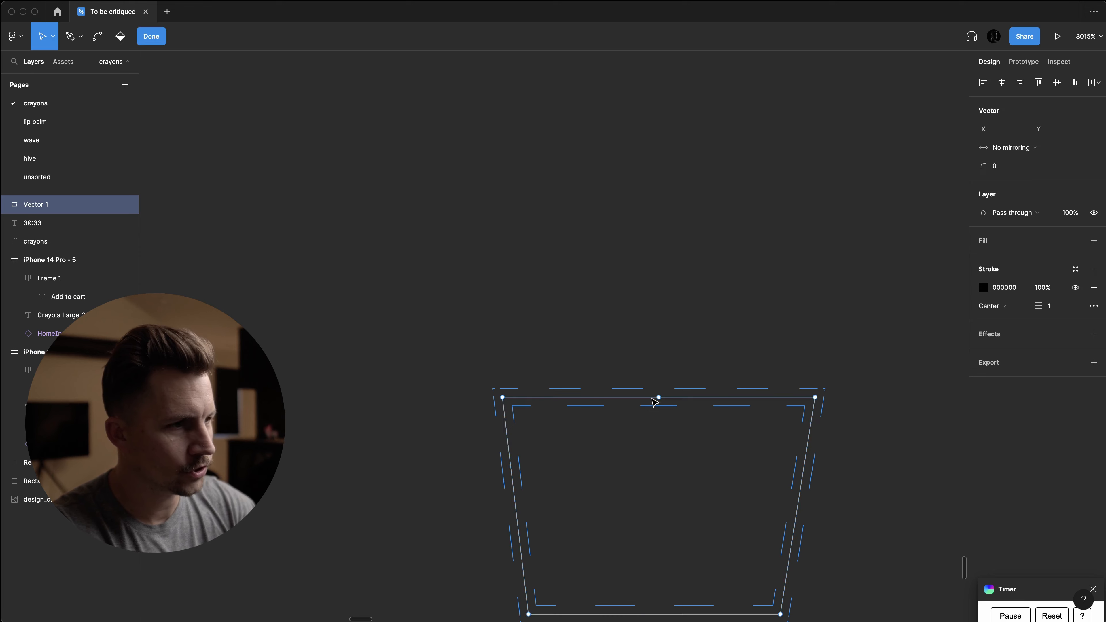
pyautogui.scroll(-1, 654, 407)
pyautogui.press('super+z')
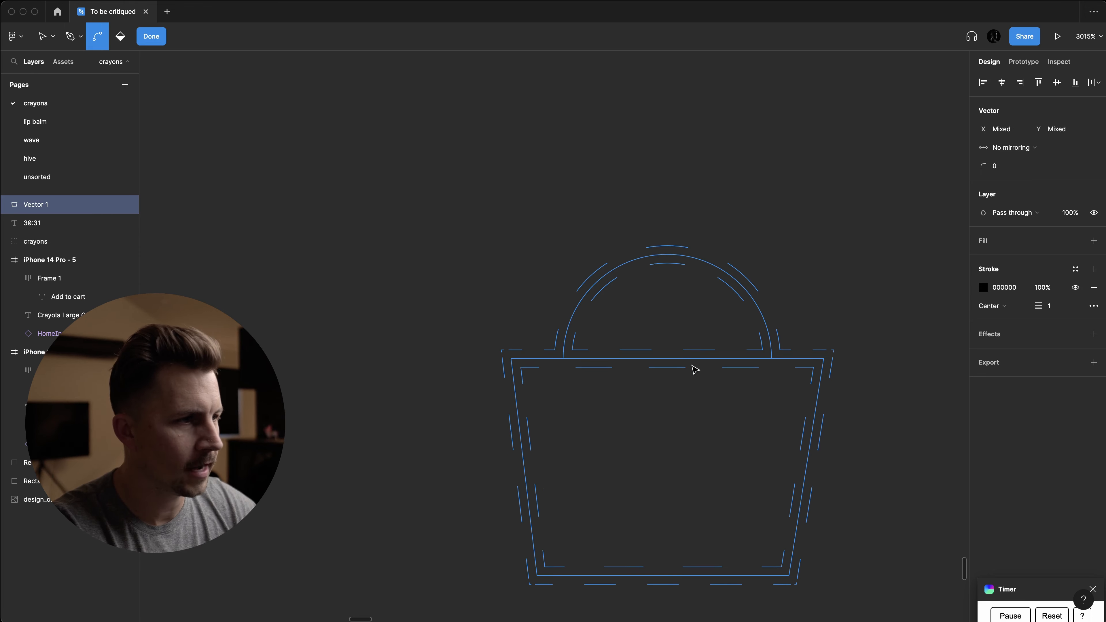
pyautogui.press('Escape')
pyautogui.press('Escape')
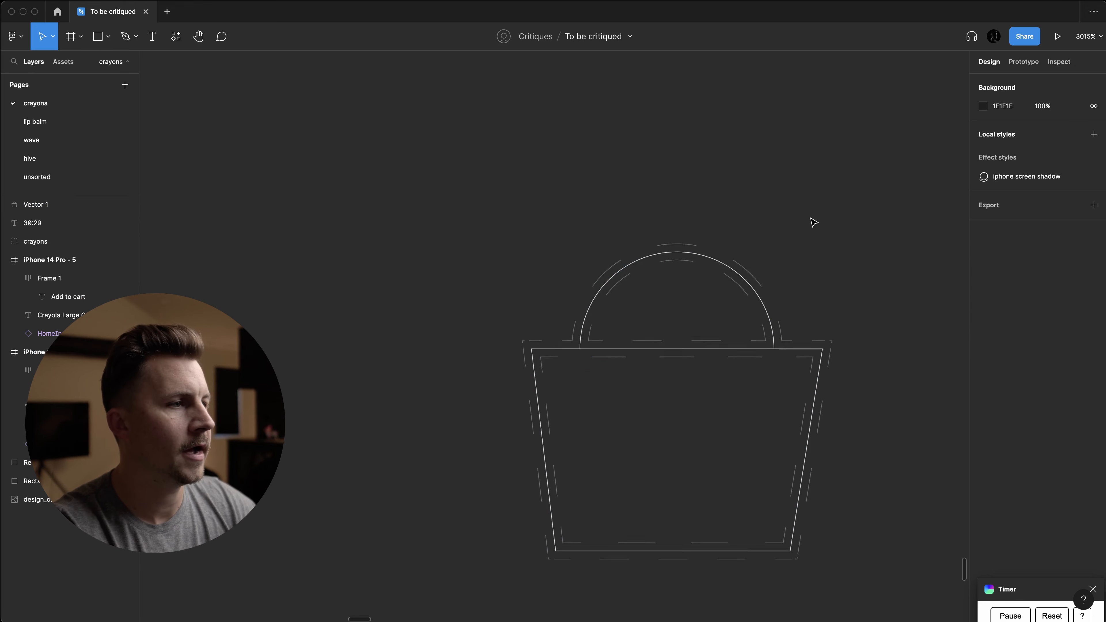
# - Hide the outlines, draw a 2 × 2 circle over one of the bag's eyes and duplicate it for the other
pyautogui.scroll(-3, 813, 220)
pyautogui.press('super+y')
pyautogui.click(850, 267)
pyautogui.scroll(8, 711, 338)
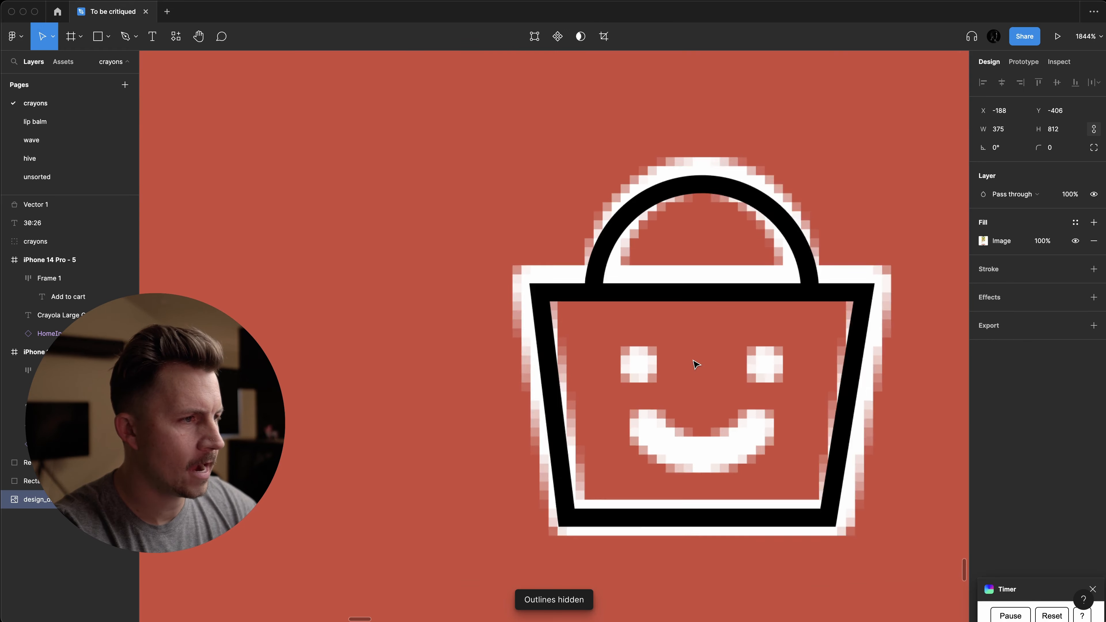
pyautogui.press('o')
pyautogui.moveTo(612, 345)
pyautogui.mouseDown()
pyautogui.moveTo(647, 376)
pyautogui.moveTo(784, 374)
pyautogui.mouseUp()
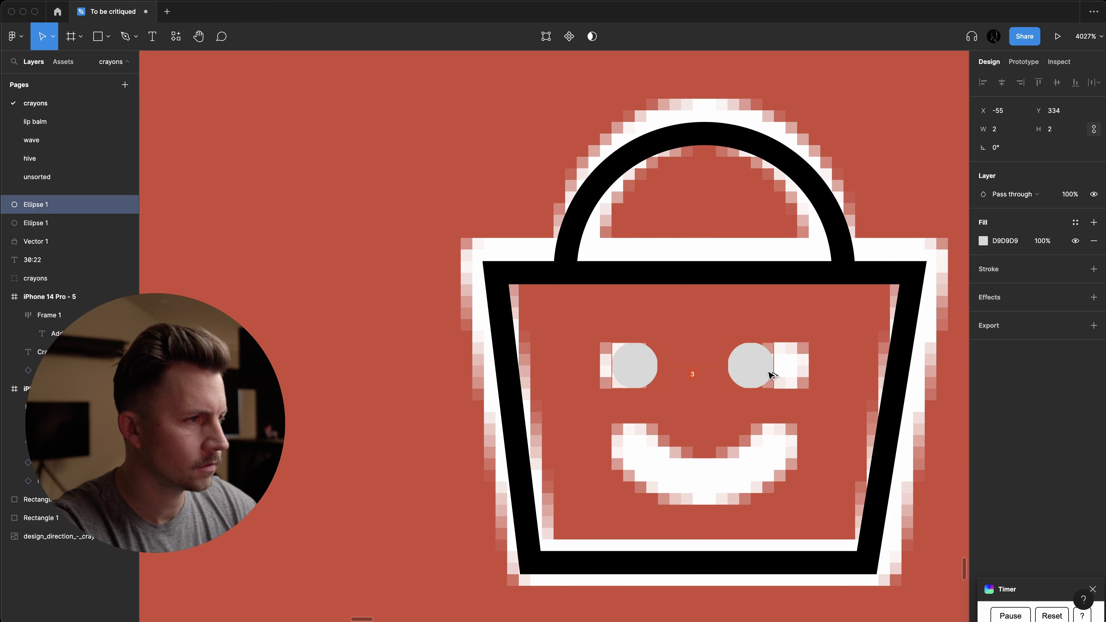
# - Draw a 10 × 10 circle over the bag's smile and set its opacity to 20%
pyautogui.press('o')
pyautogui.moveTo(613, 298); pyautogui.dragTo(797, 481)
pyautogui.moveTo(820, 444); pyautogui.dragTo(823, 462)
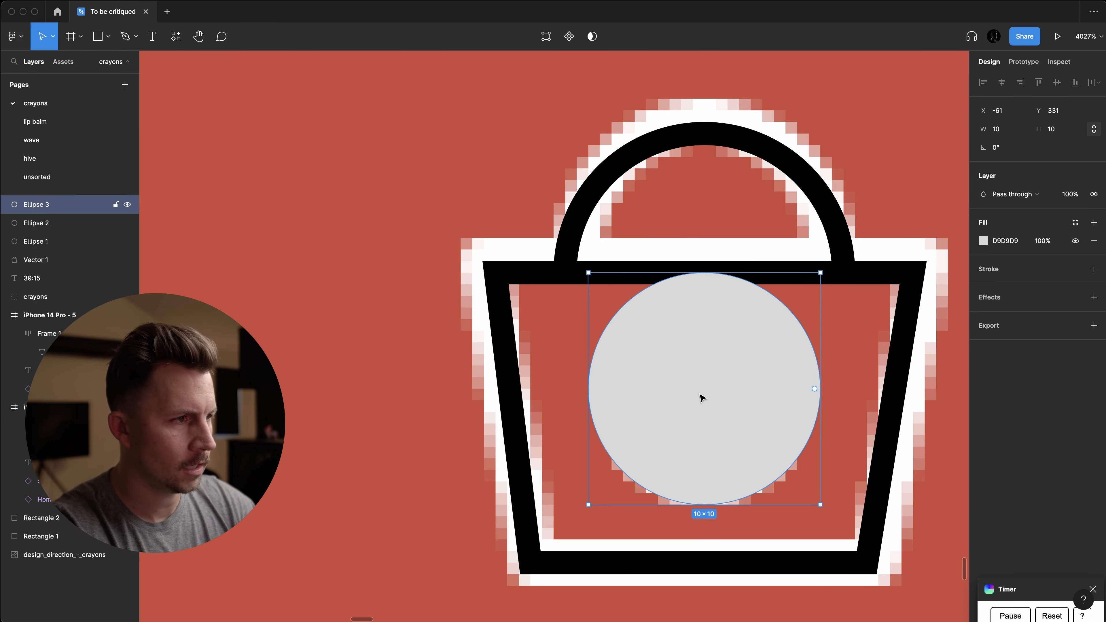
pyautogui.press('2')
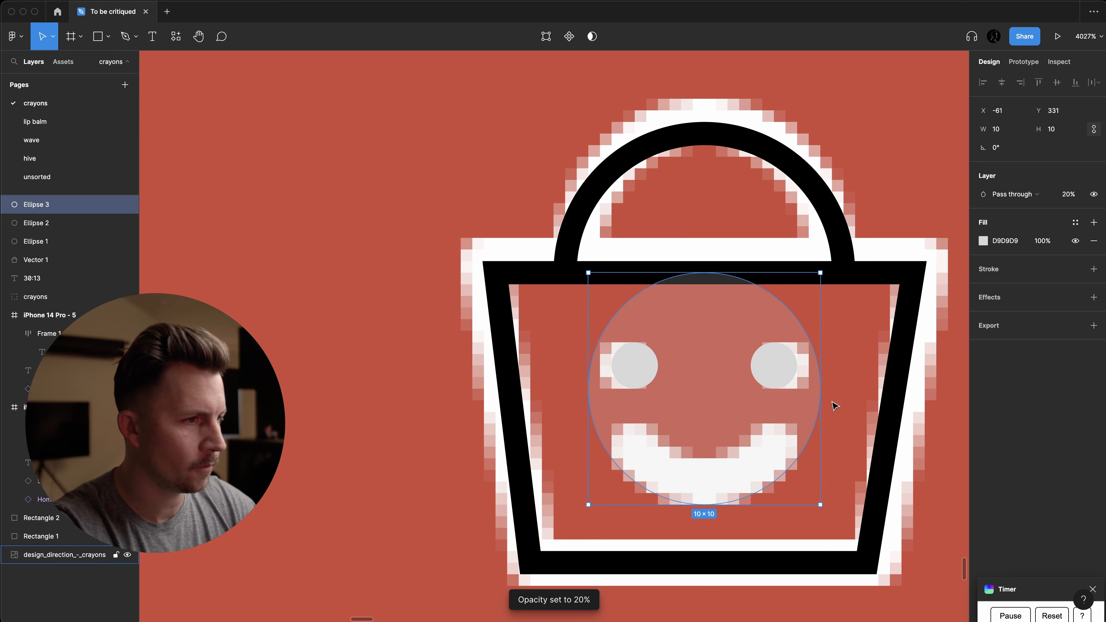
# - Cut the smile circle with a straight line between the mouth corners and delete everything above the lower arc
pyautogui.doubleClick(686, 413)
pyautogui.press('p')
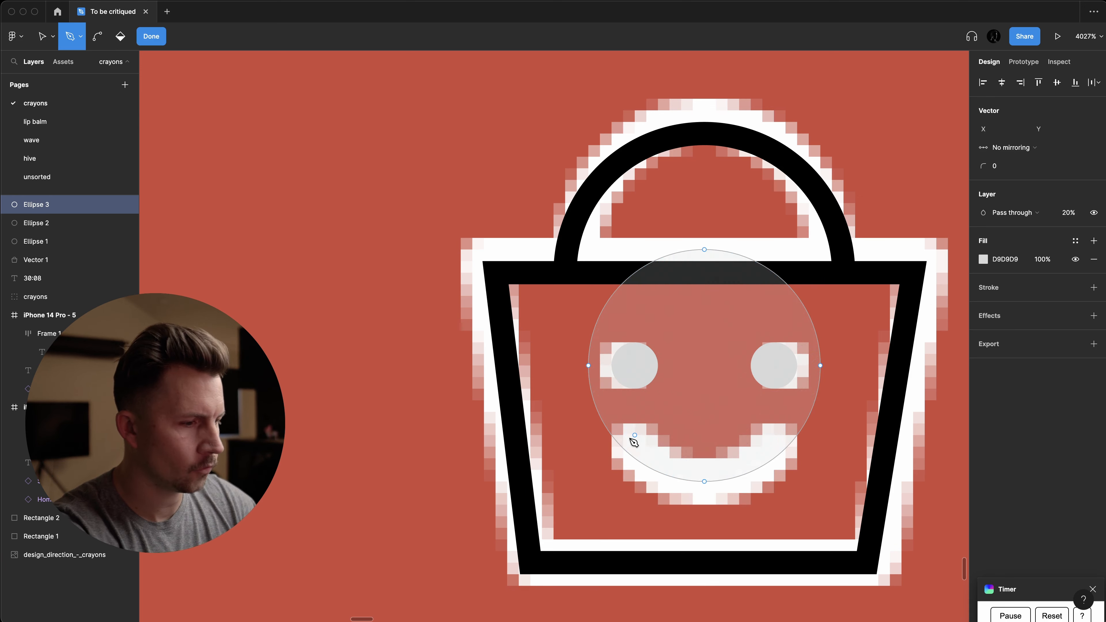
pyautogui.click(612, 435)
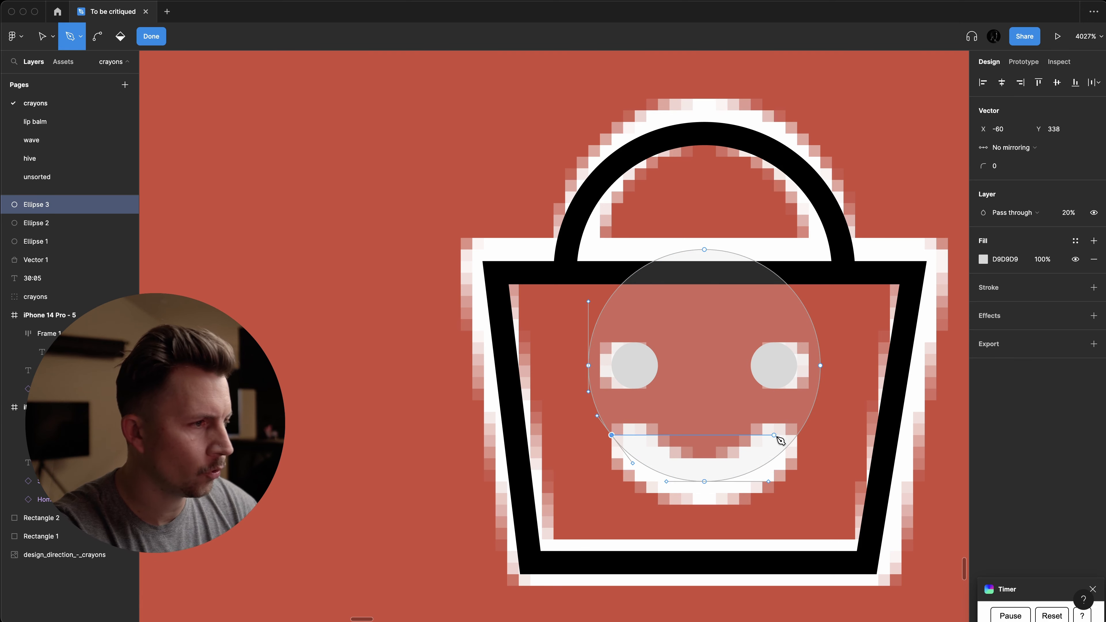
pyautogui.click(797, 435)
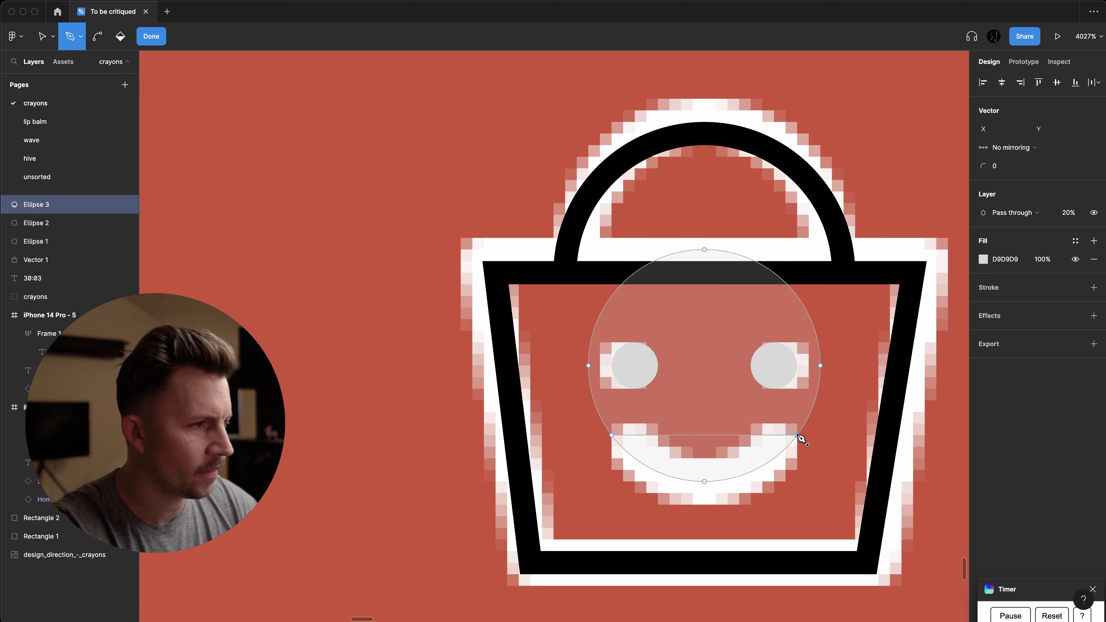
pyautogui.press('v')
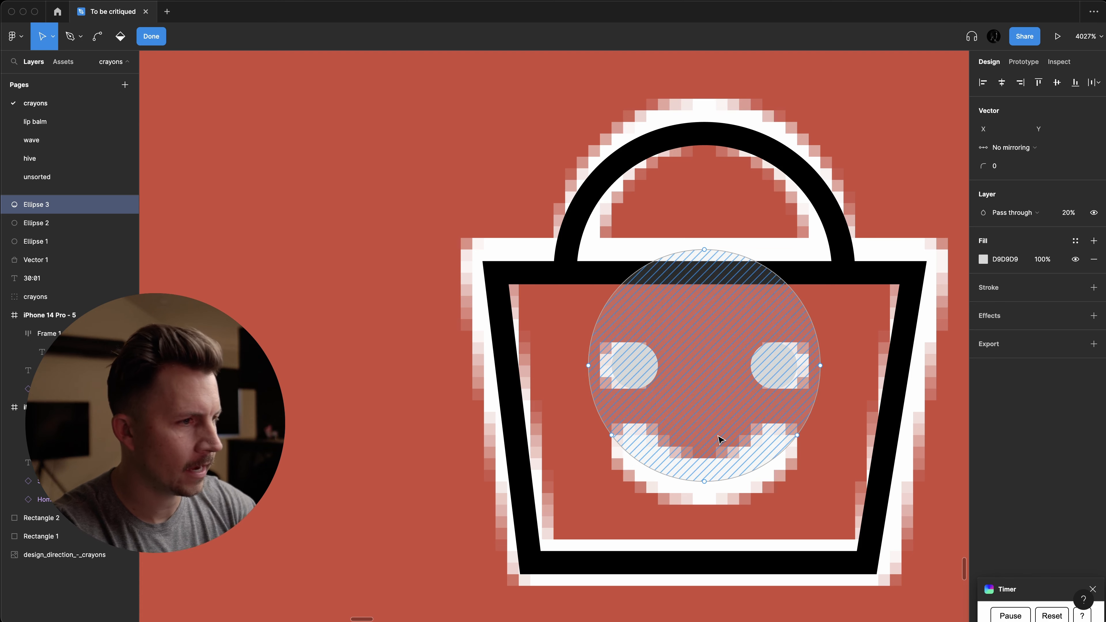
pyautogui.moveTo(495, 201); pyautogui.dragTo(857, 394)
pyautogui.press('Delete')
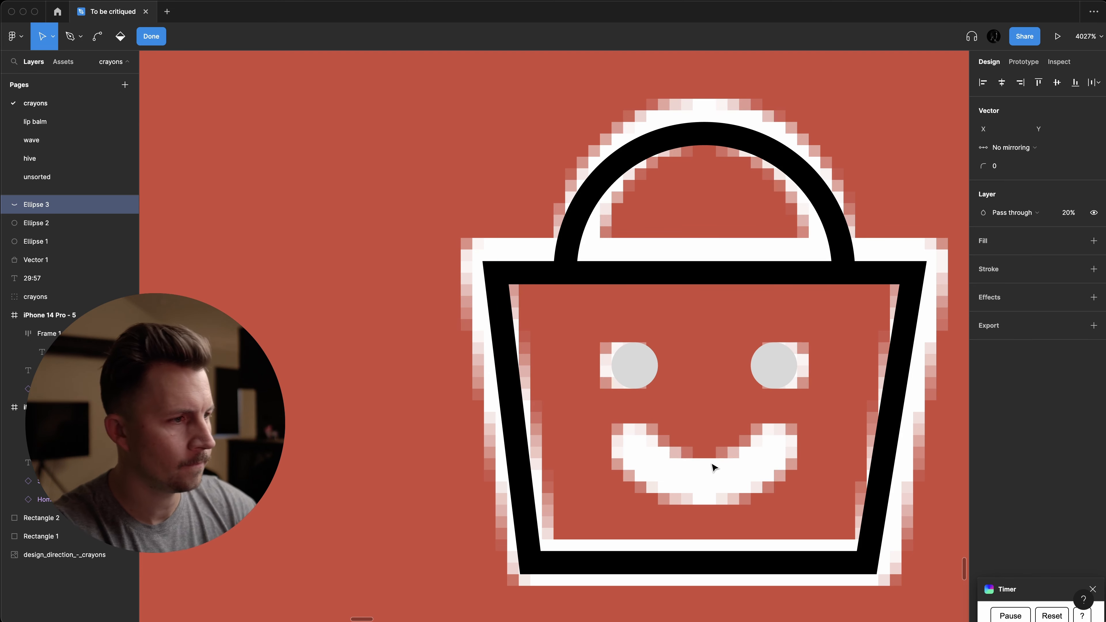
# - Cut the smile arc and paste it into the bag's vector so it takes on the 1 px black stroke
pyautogui.press('super+y')
pyautogui.moveTo(564, 423); pyautogui.dragTo(801, 473)
pyautogui.press('Delete')
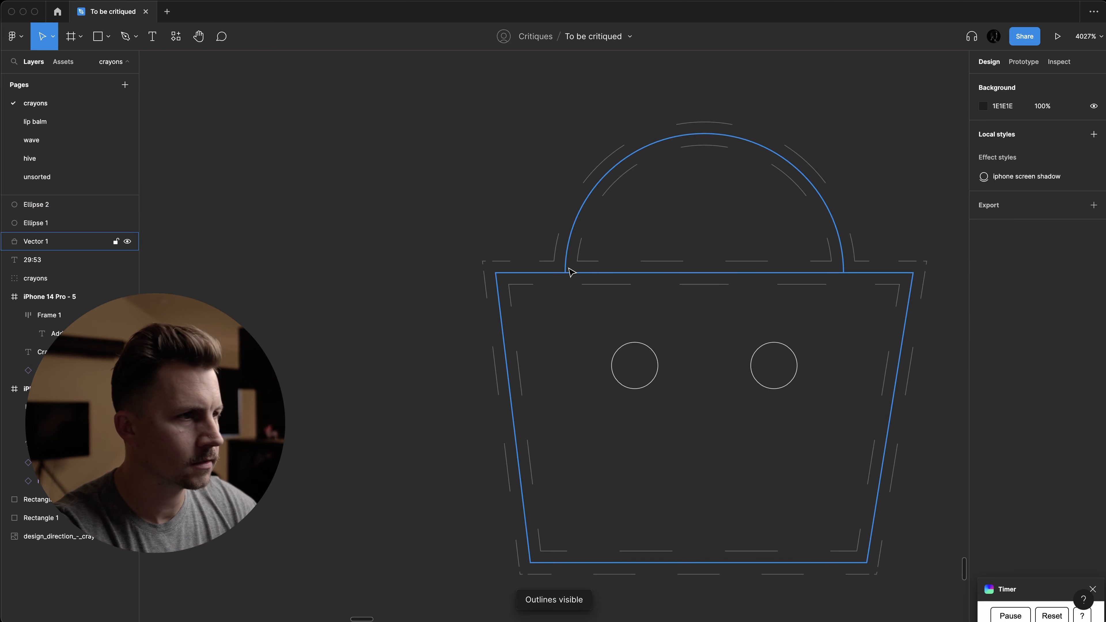
pyautogui.doubleClick(571, 272)
pyautogui.press('super+z')
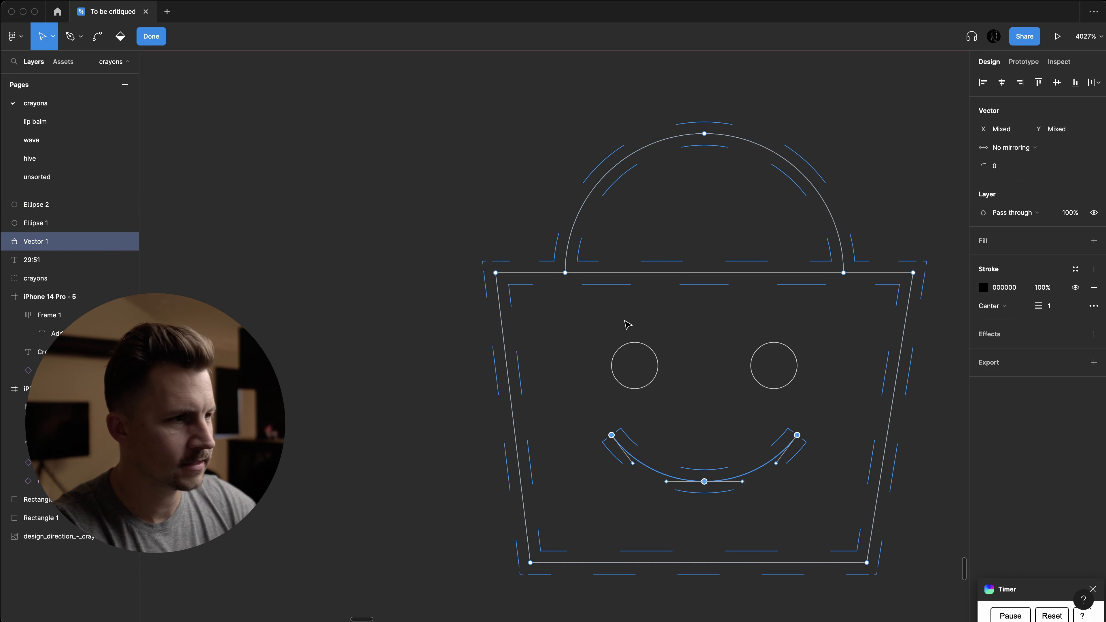
pyautogui.press('Escape')
# - Select both eye circles and set their fill to black 000000
pyautogui.click(655, 381)
pyautogui.keyDown('shift'); pyautogui.click(761, 388); pyautogui.keyUp('shift')
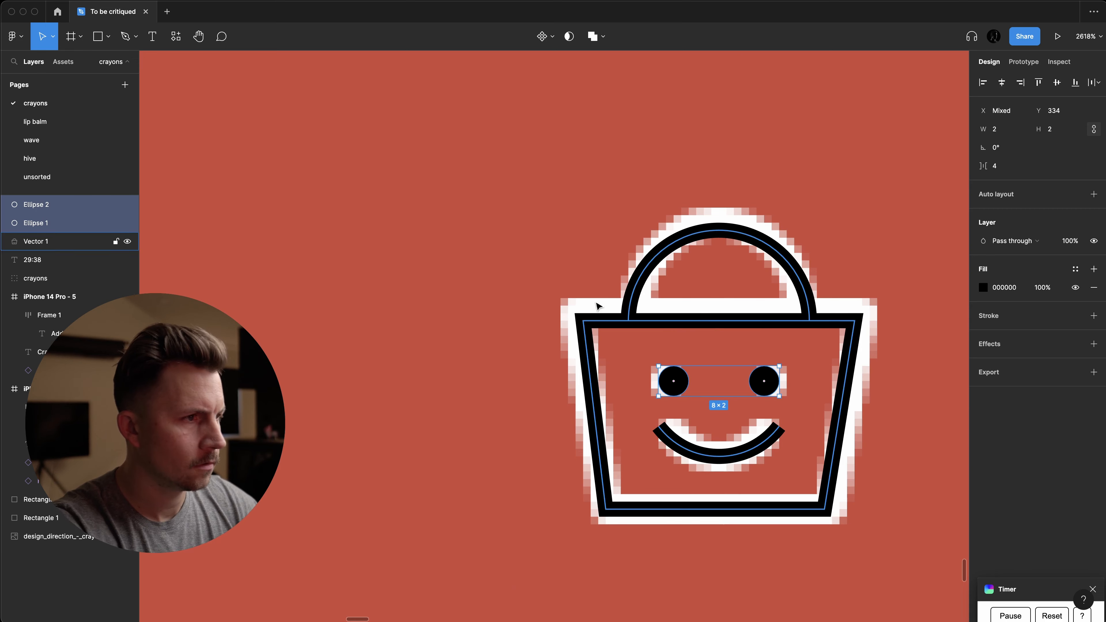
pyautogui.click(596, 307)
# - Select all parts of the traced bag icon and place them below the green button in iPhone 14 Pro - 3
pyautogui.scroll(-10, 509, 300)
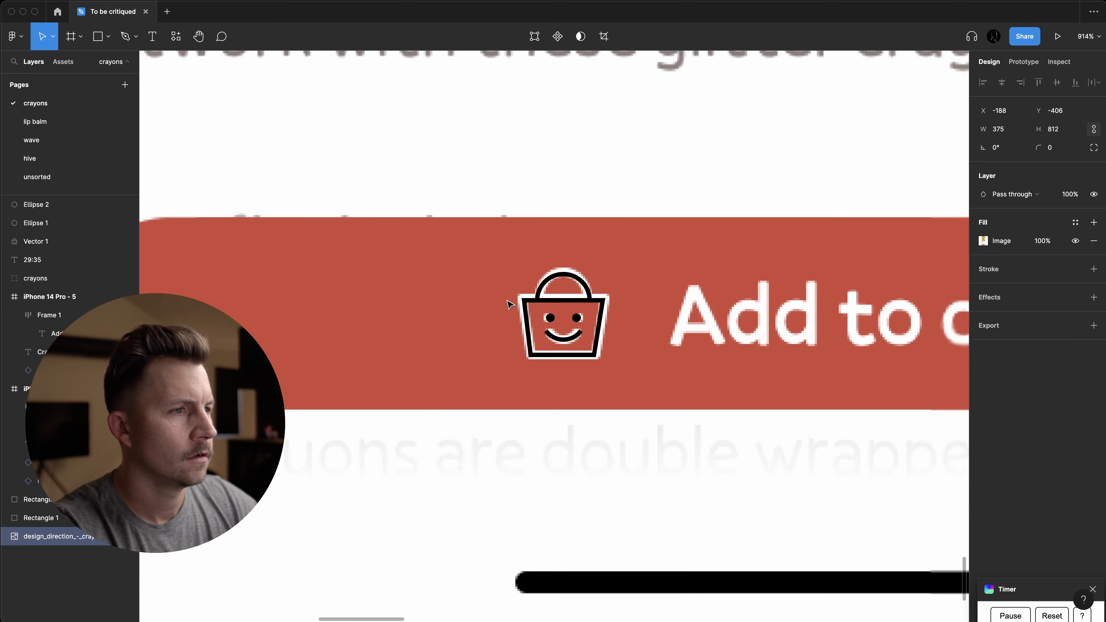
pyautogui.scroll(-4, 509, 304)
pyautogui.moveTo(515, 282); pyautogui.dragTo(749, 422)
pyautogui.scroll(-3, 566, 335)
pyautogui.hscroll(8, 759, 335)
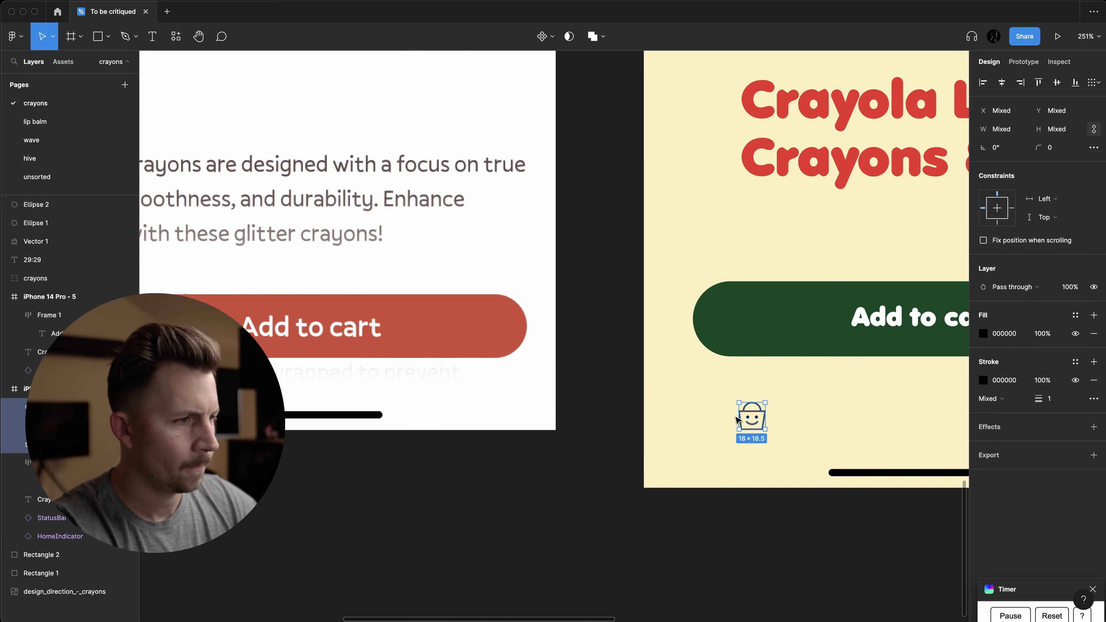
# - Wrap the bag icon in its own frame on the empty canvas below the mockups and size the frame to 24 × 24
pyautogui.hotkey('ctrl', 'alt', 'g')
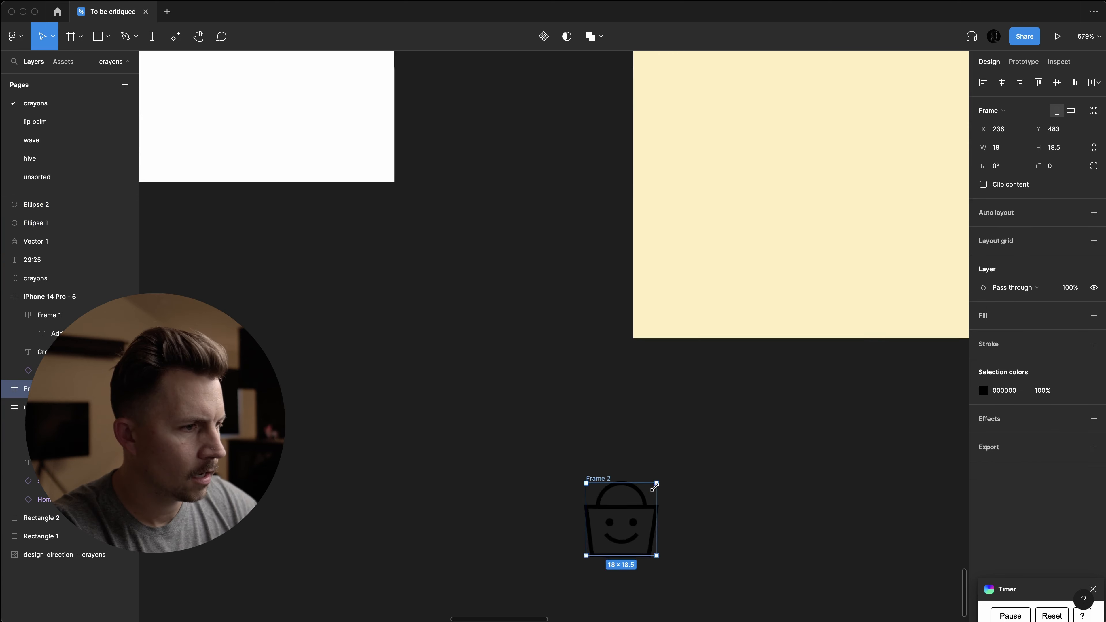
pyautogui.scroll(-2, 654, 494)
pyautogui.keyDown('alt'); pyautogui.moveTo(678, 469); pyautogui.dragTo(693, 469); pyautogui.keyUp('alt')
pyautogui.keyDown('alt'); pyautogui.moveTo(661, 424); pyautogui.dragTo(661, 411); pyautogui.keyUp('alt')
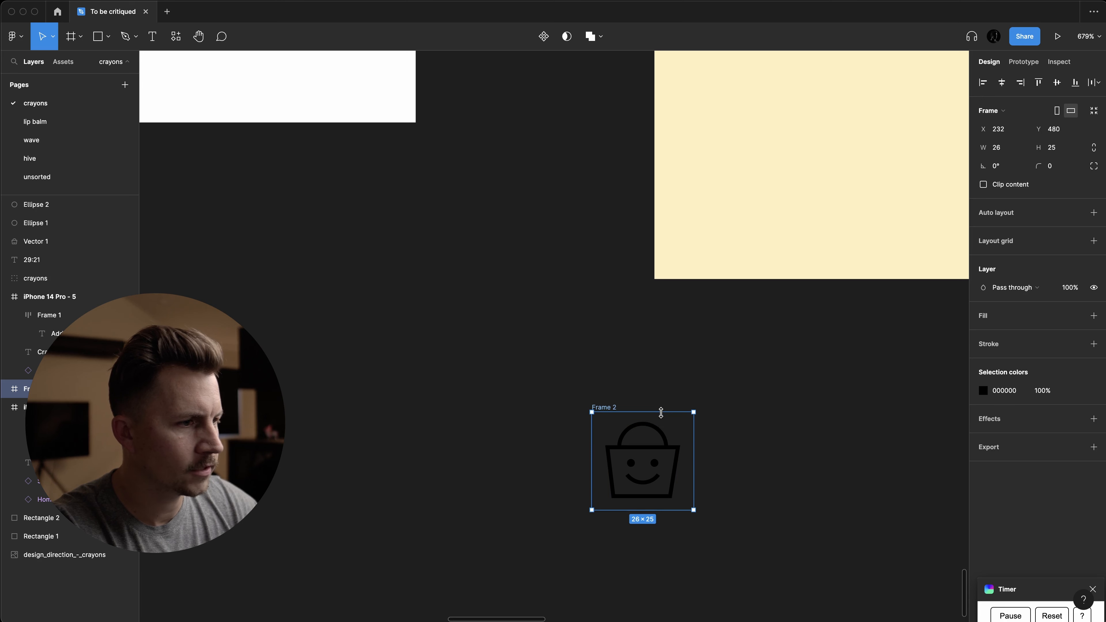
pyautogui.scroll(5, 662, 414)
pyautogui.moveTo(508, 409); pyautogui.dragTo(722, 596)
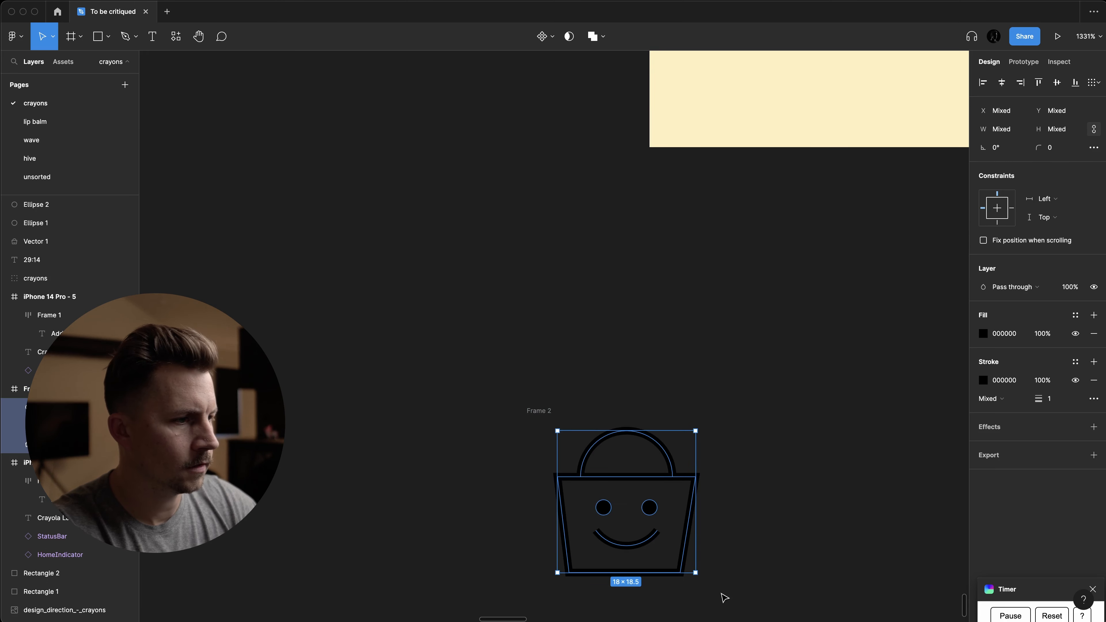
pyautogui.scroll(1, 721, 528)
pyautogui.scroll(1, 720, 528)
pyautogui.click(540, 323)
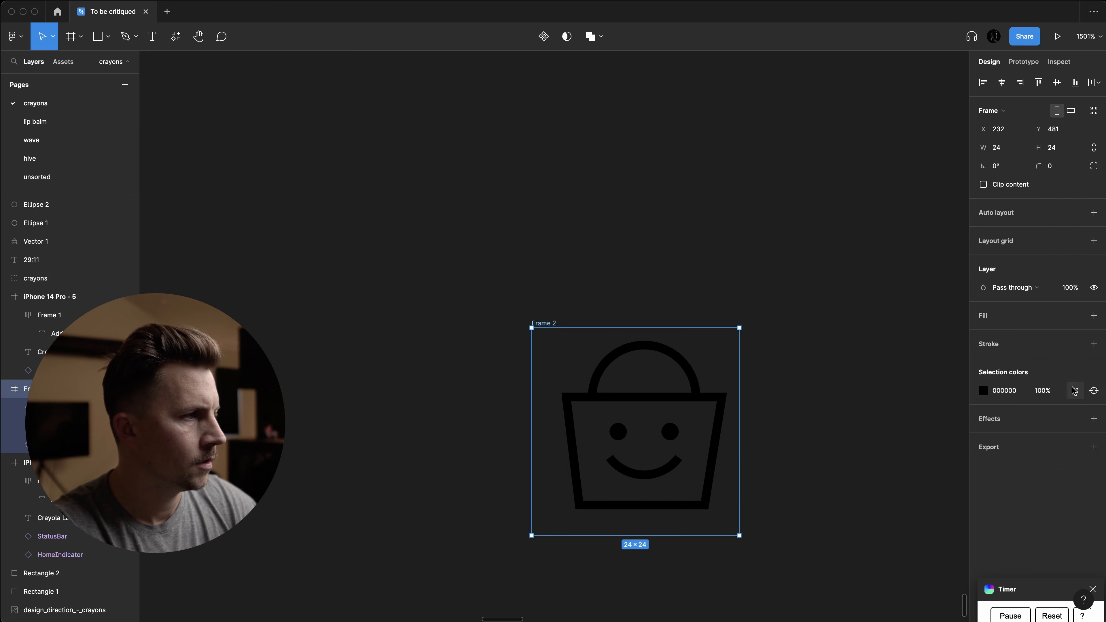
# - Give the icon's 24 × 24 frame a white FFFFFF fill and nudge the bag artwork 1 px left to centre it
pyautogui.click(1093, 315)
pyautogui.moveTo(486, 344); pyautogui.dragTo(757, 526)
pyautogui.press('Left')
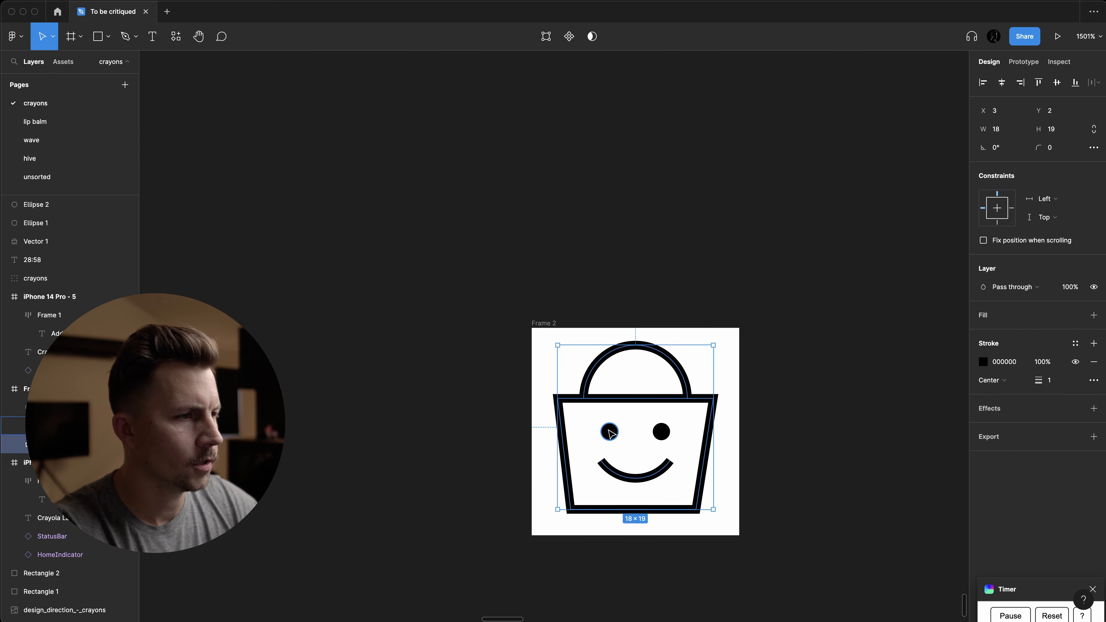
# - Thicken the bag vector's stroke to 2 and give it round joins and round end points
pyautogui.scroll(-3, 701, 405)
pyautogui.click(1093, 380)
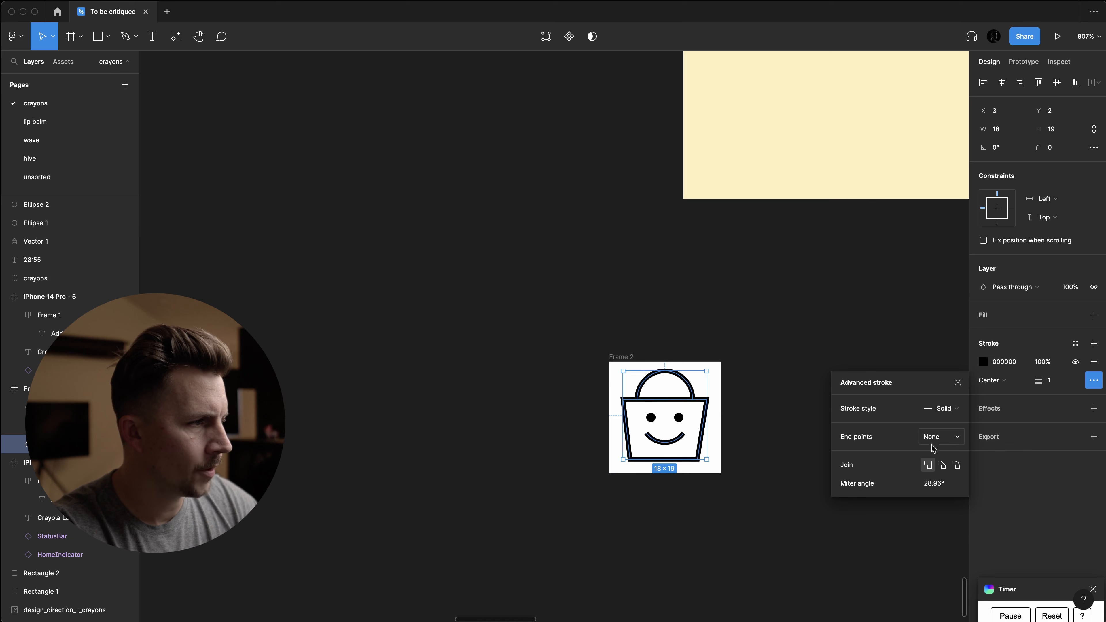
pyautogui.click(954, 465)
pyautogui.click(1061, 381)
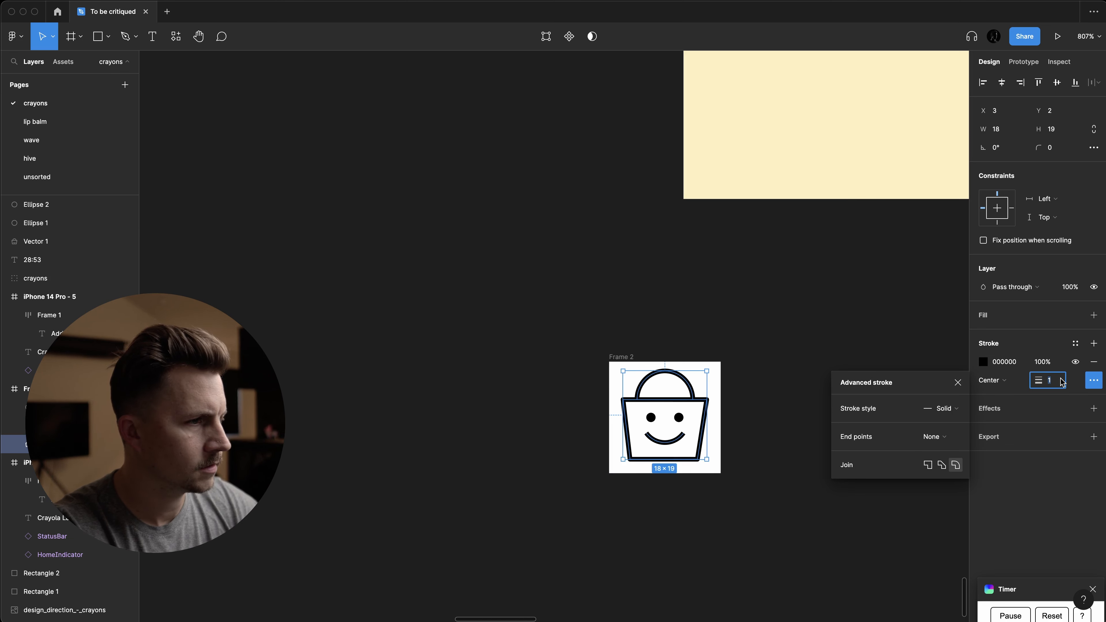
pyautogui.press('Up')
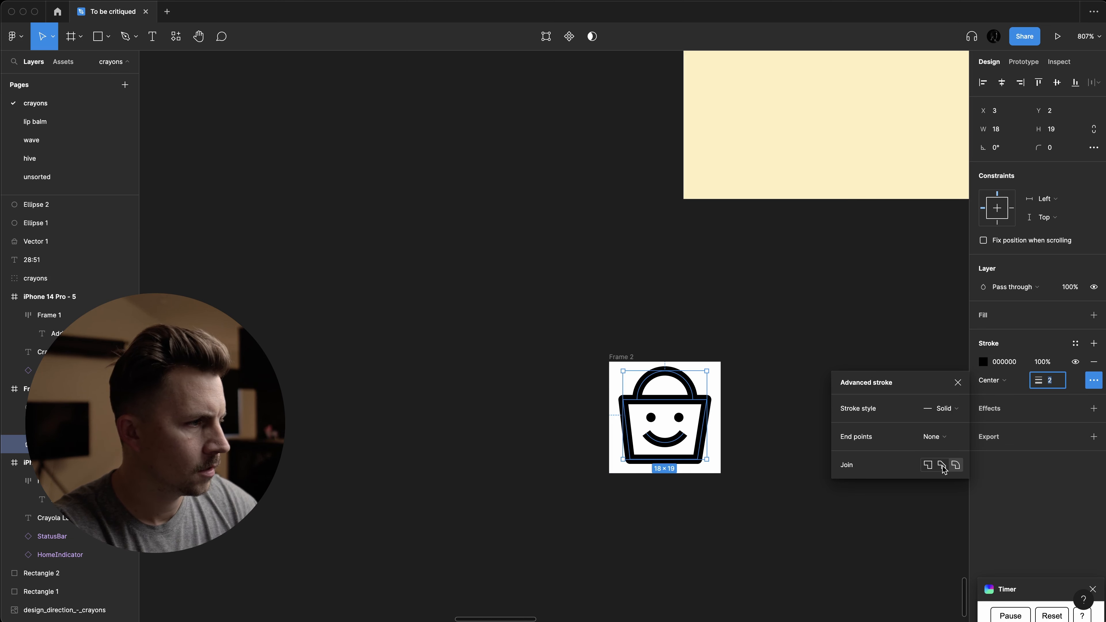
pyautogui.click(934, 437)
pyautogui.click(963, 541)
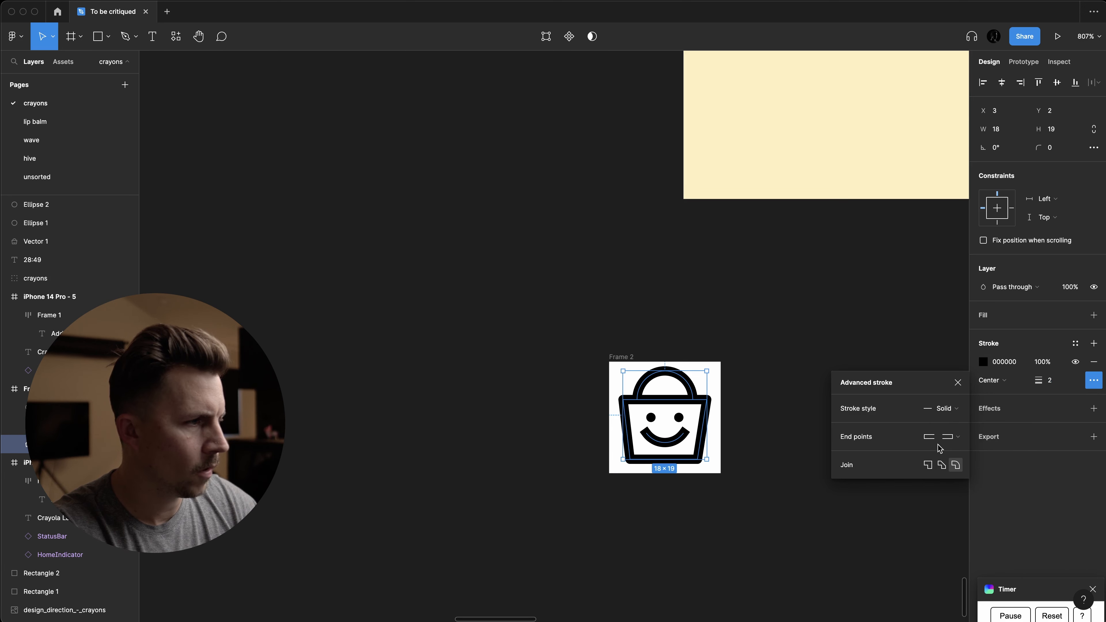
pyautogui.scroll(3, 634, 435)
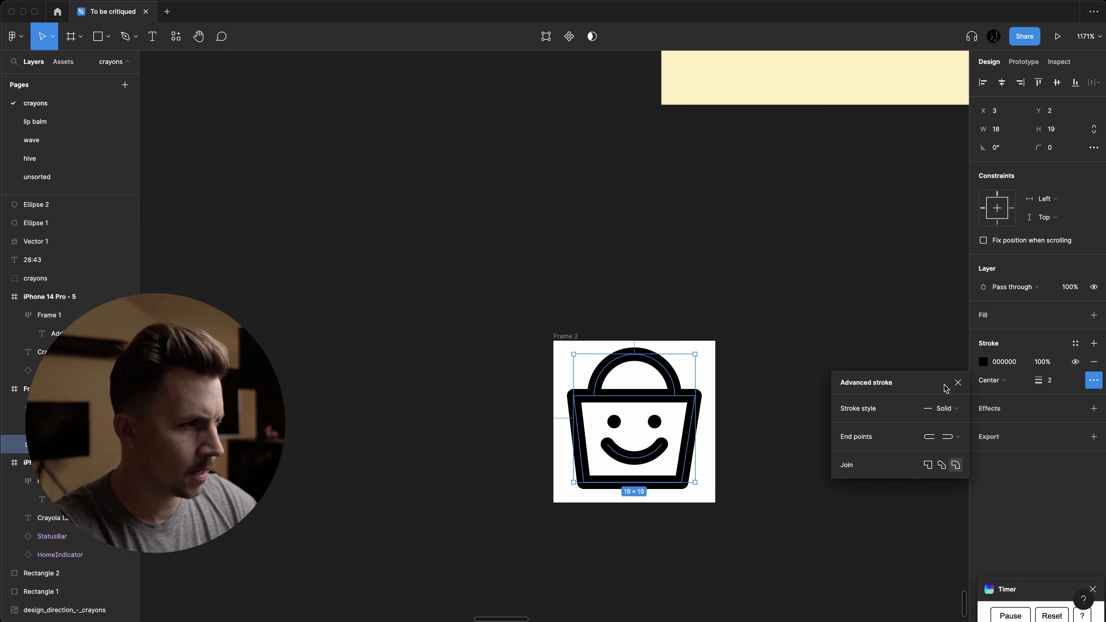
pyautogui.click(957, 384)
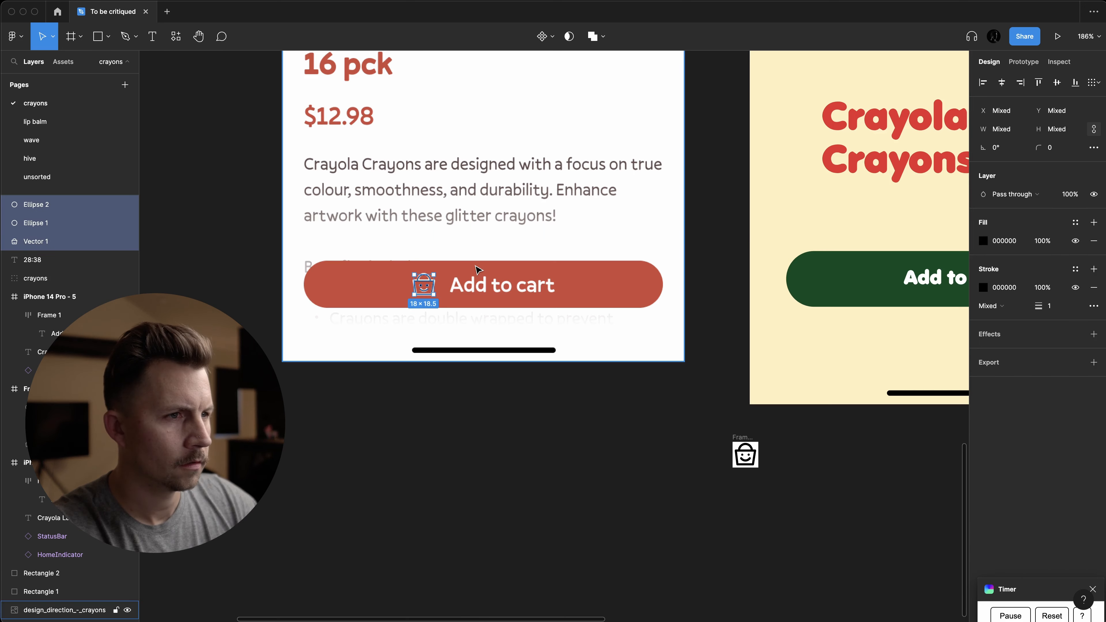
# - Delete the old traced bag vector and eye ellipses from the red Add to cart button
pyautogui.press('BackSpace')
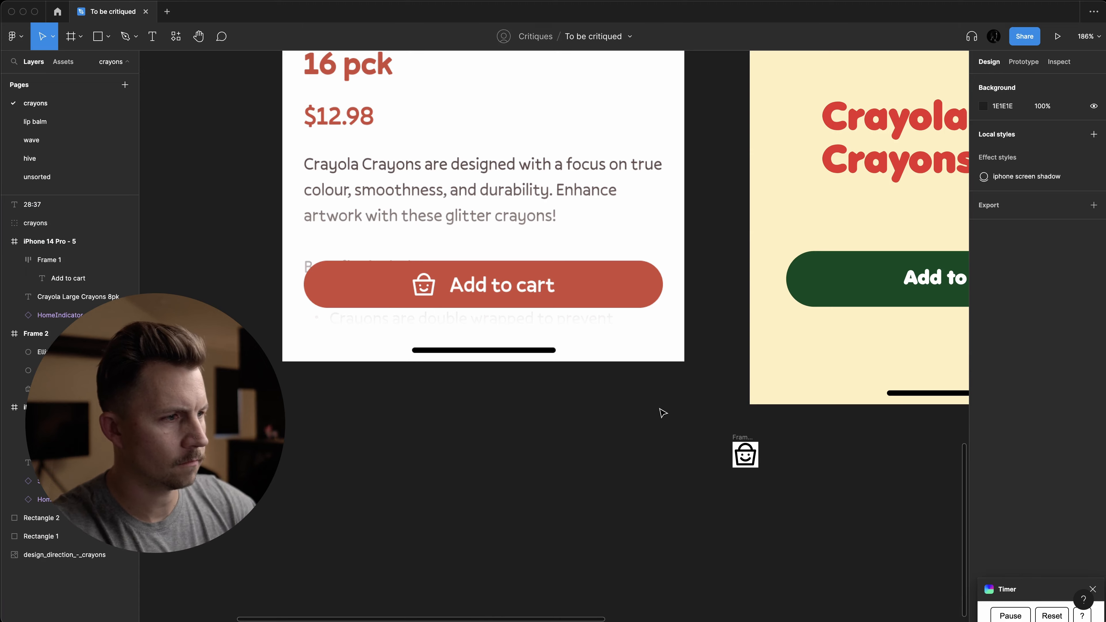
pyautogui.scroll(5, 740, 435)
pyautogui.scroll(3, 697, 370)
pyautogui.click(649, 347)
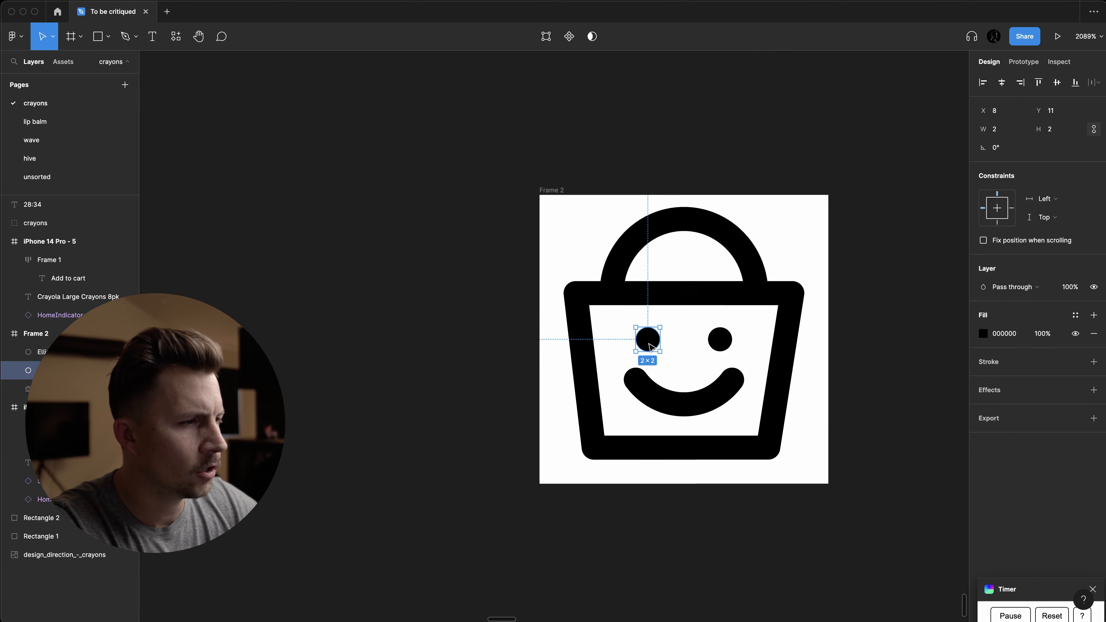
pyautogui.scroll(-4, 653, 347)
pyautogui.press('Escape')
pyautogui.press('Escape')
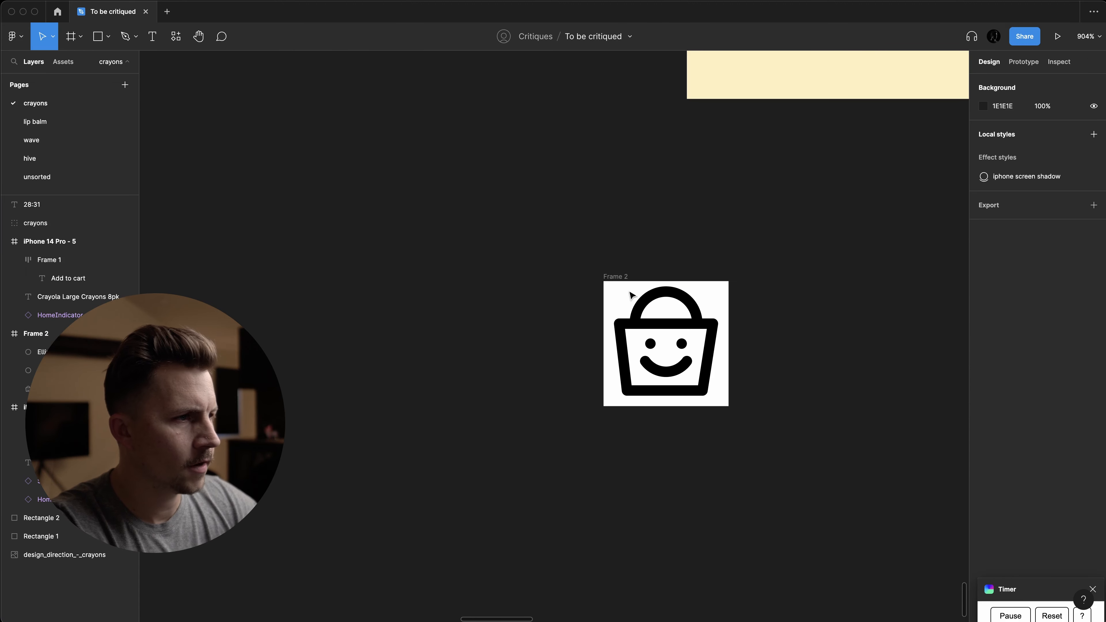
# - Rename the framed bag icon "icon / smiley cart" and turn it into a component
pyautogui.click(631, 296)
pyautogui.press('super+r')
pyautogui.write('icon')
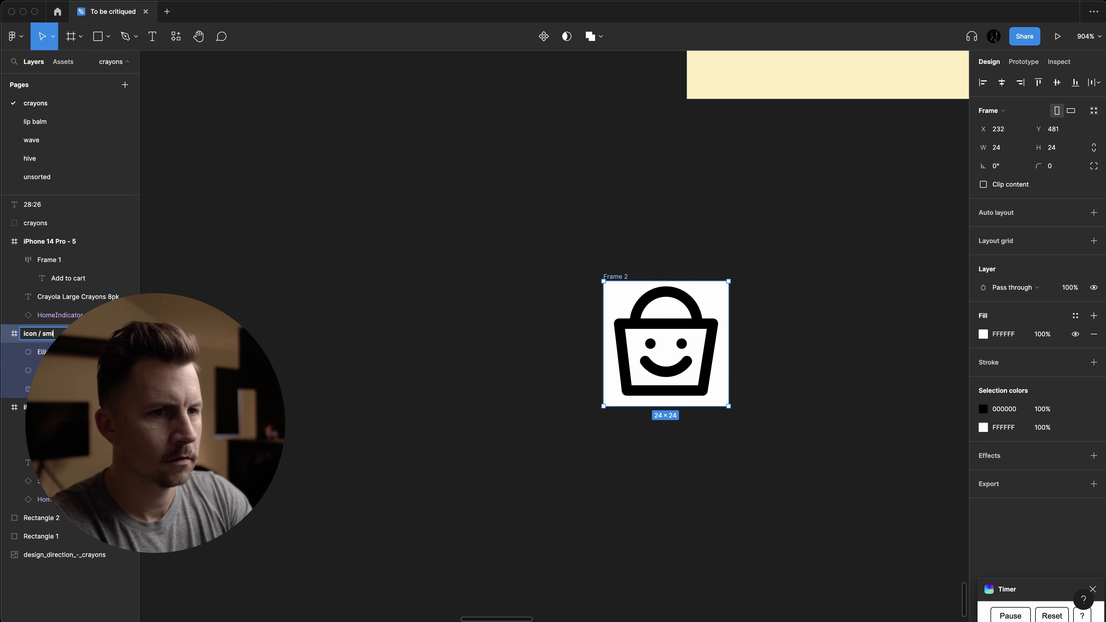
pyautogui.write(' / smiley')
pyautogui.write('cart')
pyautogui.press('Return')
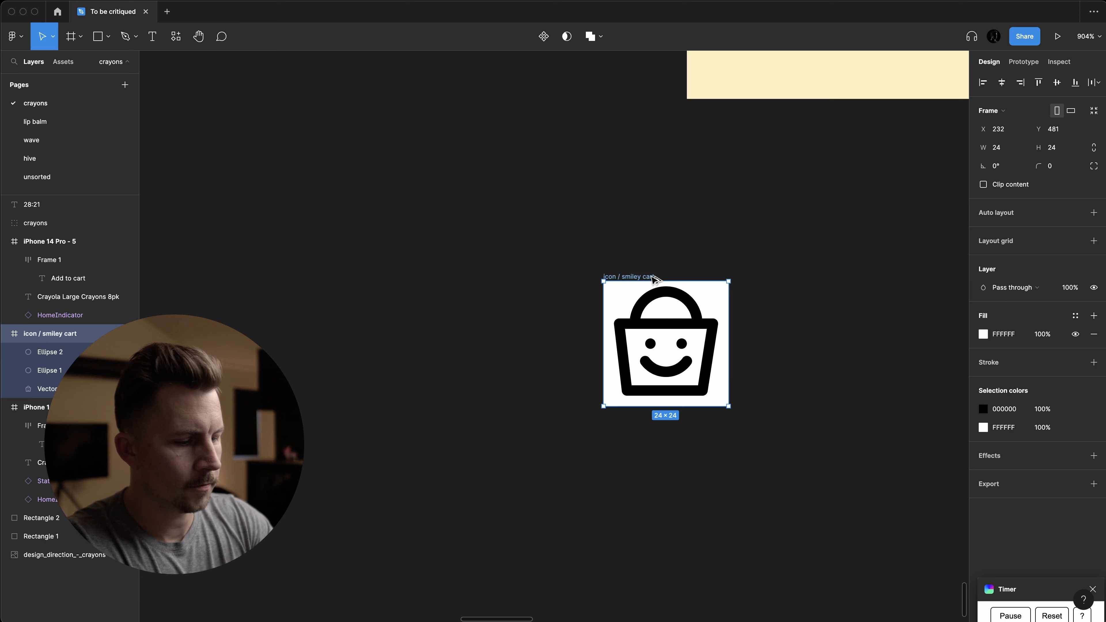
pyautogui.press('alt+super+k')
# - Place an instance of the smiley cart icon beside its component and remove the main component's white fill
pyautogui.scroll(-5, 653, 278)
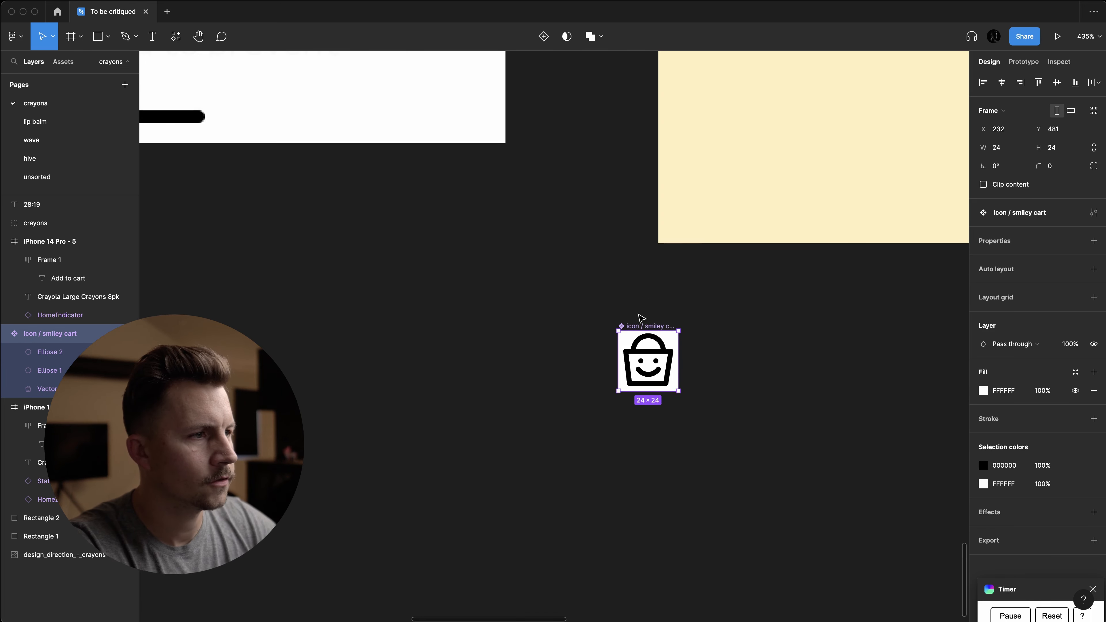
pyautogui.moveTo(644, 327); pyautogui.dragTo(802, 348)
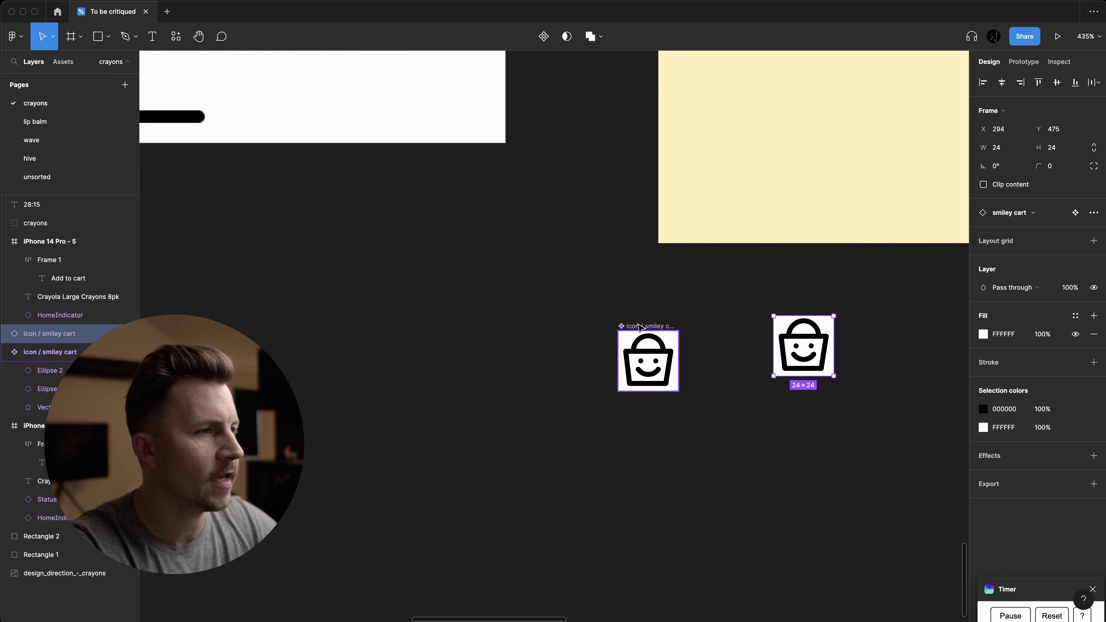
pyautogui.click(648, 360)
pyautogui.click(1094, 390)
# - Recolor the smiley cart instance to FFFFFF and place it before the Add to cart text in the green button
pyautogui.click(827, 361)
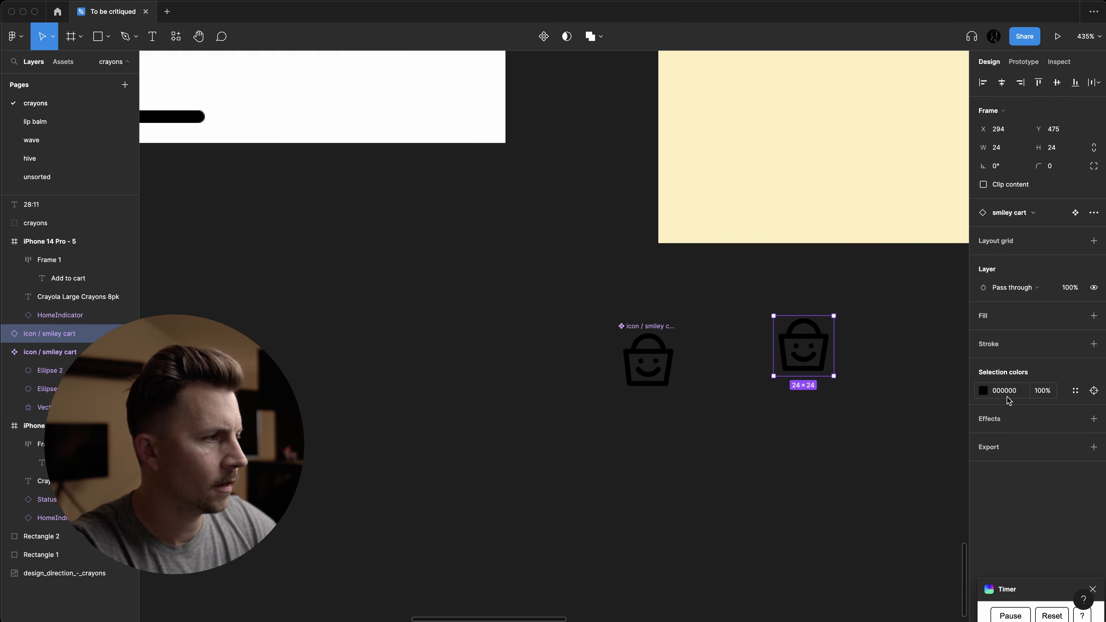
pyautogui.write('ffffff')
pyautogui.press('Return')
pyautogui.click(775, 483)
pyautogui.scroll(-5, 774, 483)
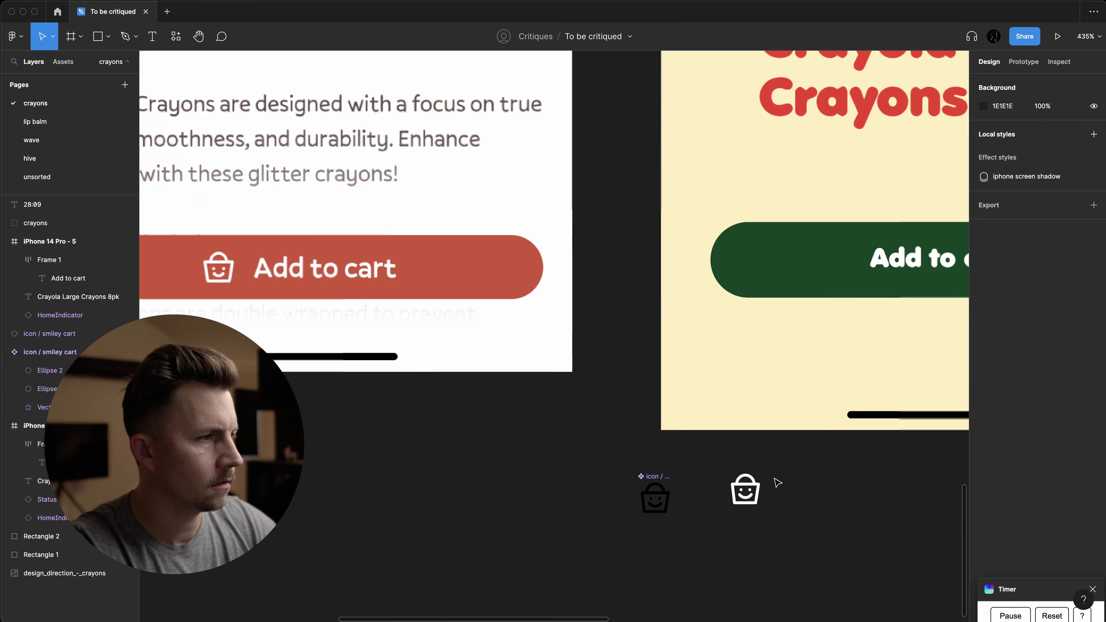
pyautogui.moveTo(758, 492); pyautogui.dragTo(869, 265)
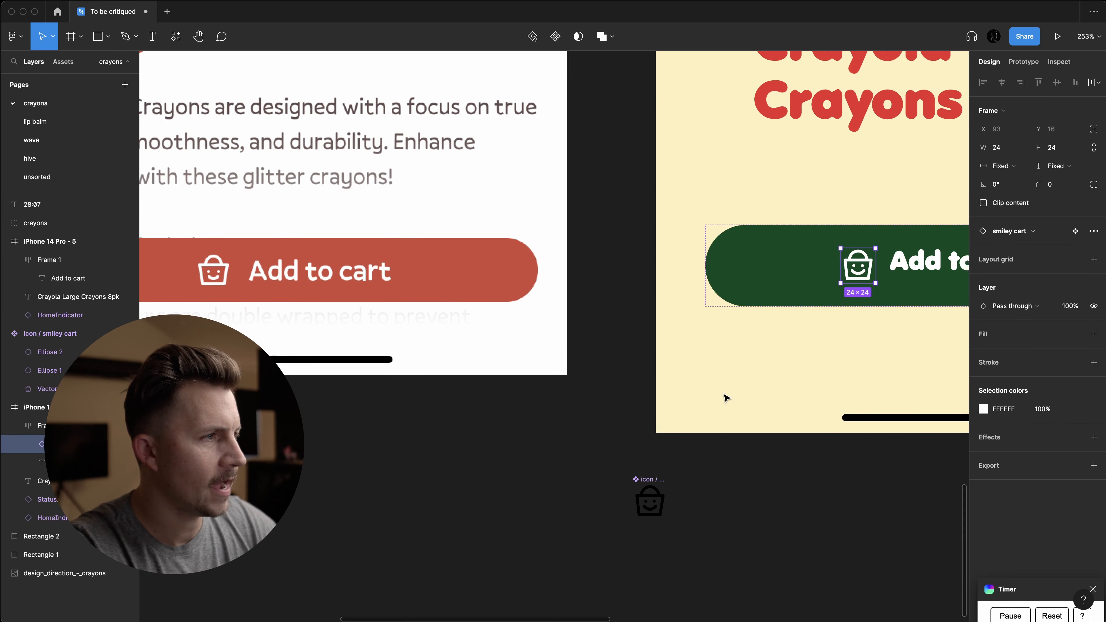
# - Wrap the bag icon and the Add to cart text inside the green button in their own auto layout frame
pyautogui.hscroll(6, 723, 396)
pyautogui.scroll(3, 723, 395)
pyautogui.click(733, 358)
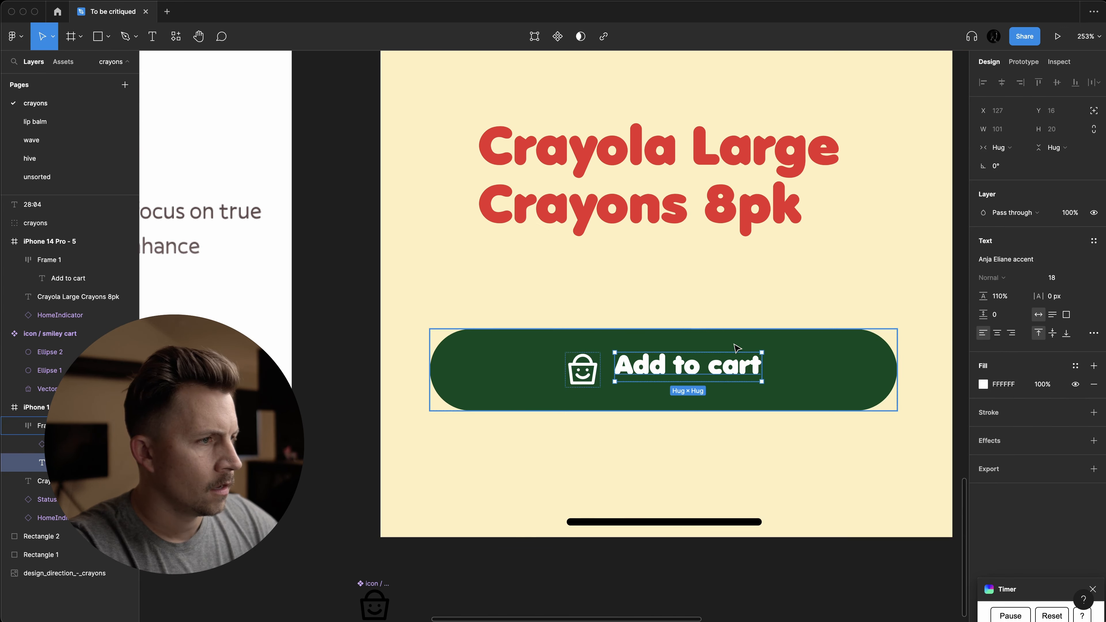
pyautogui.click(582, 370)
pyautogui.keyDown('shift'); pyautogui.click(653, 376); pyautogui.keyUp('shift')
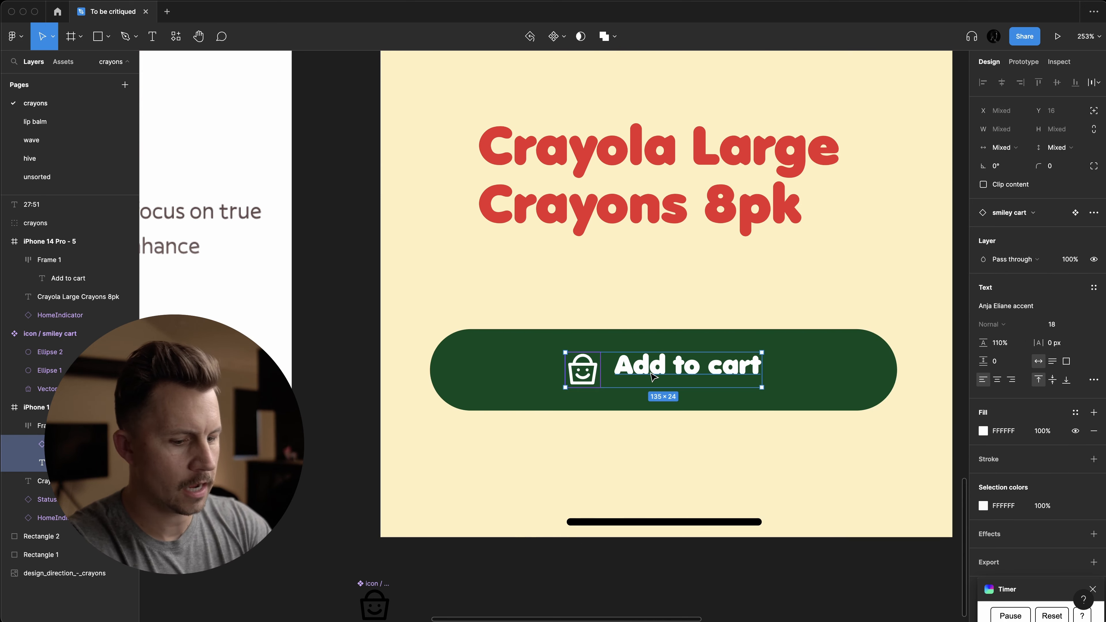
pyautogui.hotkey('shift', 'a')
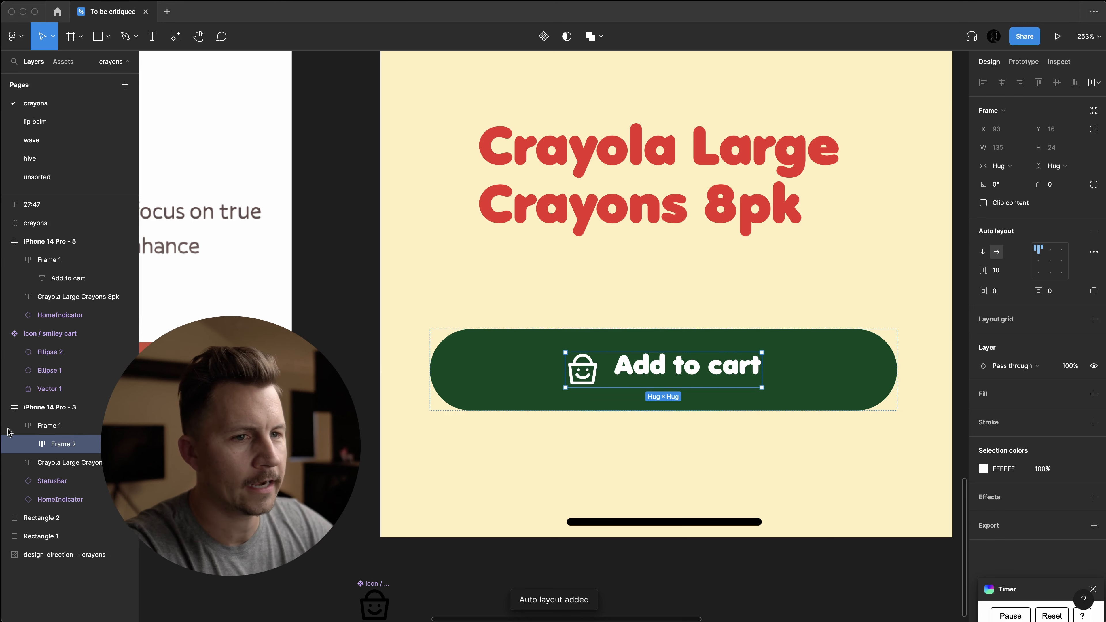
# - Rename the green button's frame "cta" and its inner auto layout frame "contents"
pyautogui.doubleClick(54, 428)
pyautogui.write('cta')
pyautogui.press('Tab')
pyautogui.write('a')
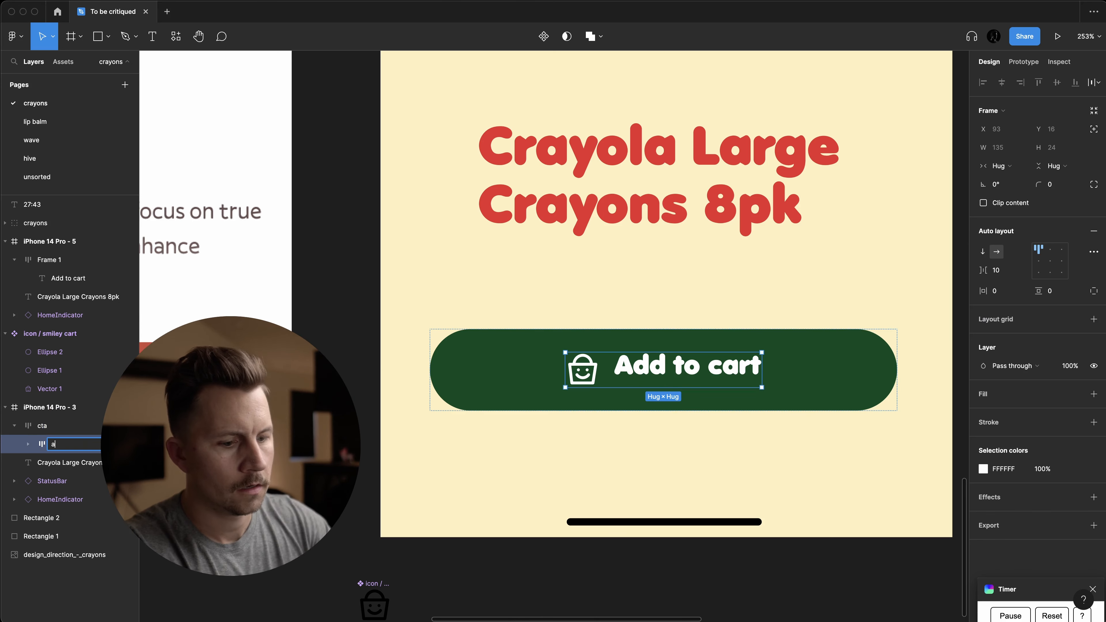
pyautogui.write('ontents')
pyautogui.press('Return')
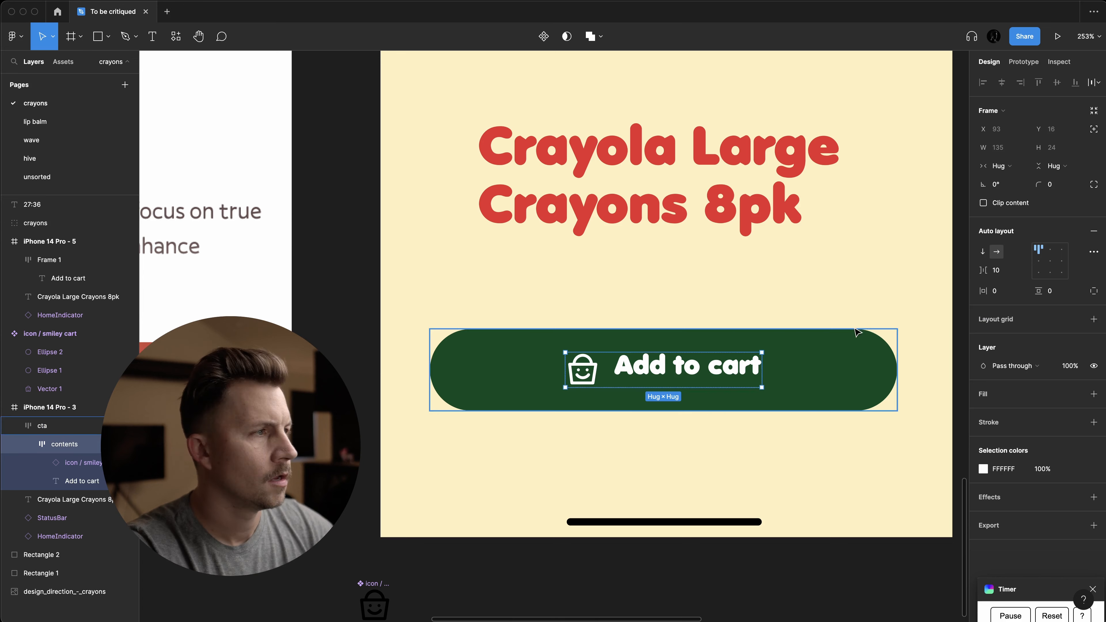
# - Align the contents frame's items to the vertical middle and shrink the Add to cart text box to 16 px high
pyautogui.click(1043, 262)
pyautogui.click(650, 382)
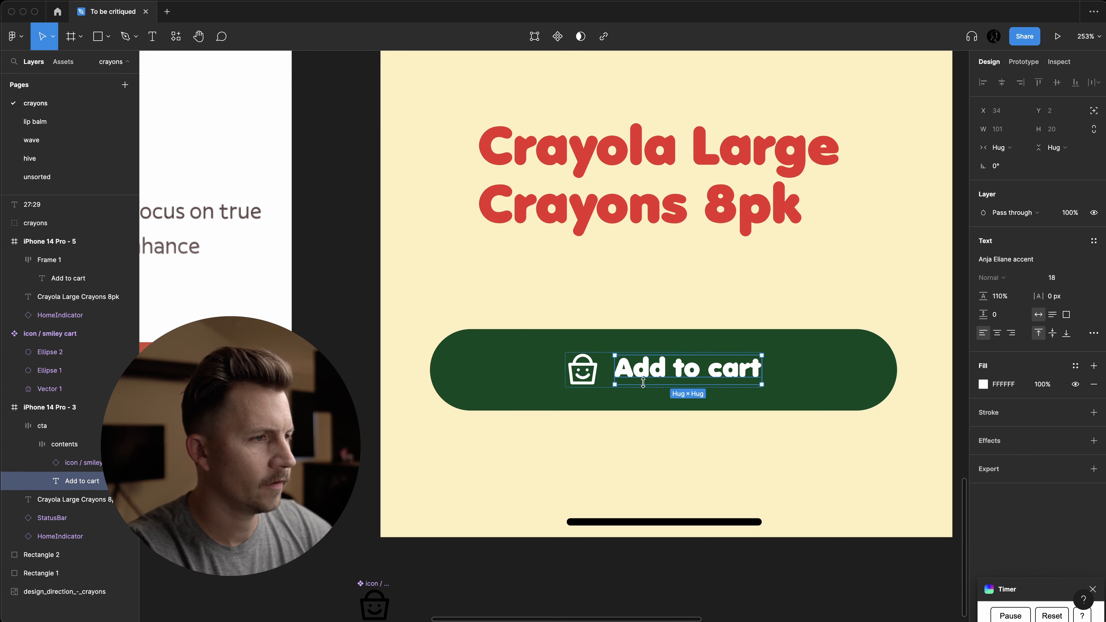
pyautogui.moveTo(644, 381); pyautogui.dragTo(645, 381)
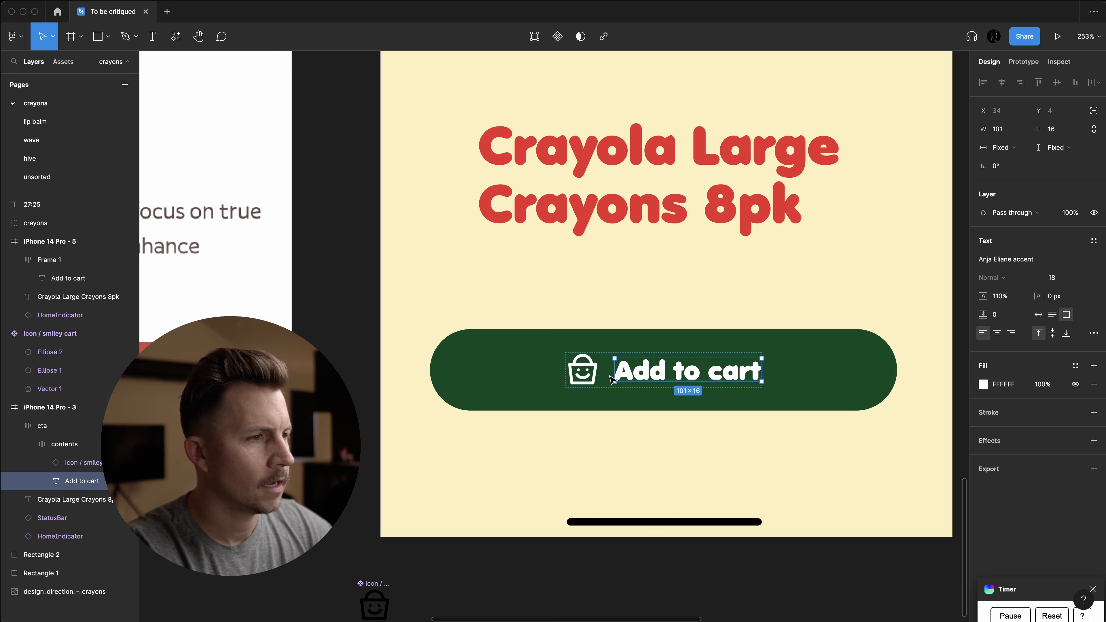
# - Ungroup the contents frame so the bag icon and text sit directly inside the cta button
pyautogui.click(64, 445)
pyautogui.press('super+shift+g')
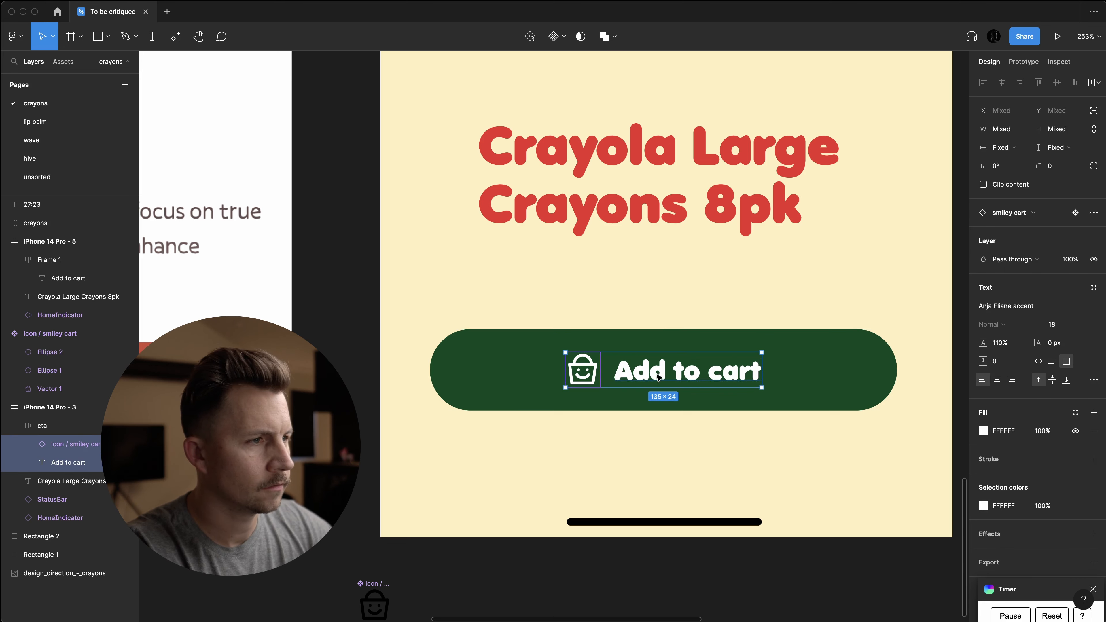
pyautogui.click(52, 426)
# - Try heights of 15 and 16 px for the Add to cart text box to align it with the bag icon
pyautogui.click(52, 460)
pyautogui.moveTo(668, 383)
pyautogui.mouseDown()
pyautogui.moveTo(669, 392)
pyautogui.moveTo(671, 374)
pyautogui.moveTo(670, 456)
pyautogui.moveTo(670, 382)
pyautogui.mouseUp()
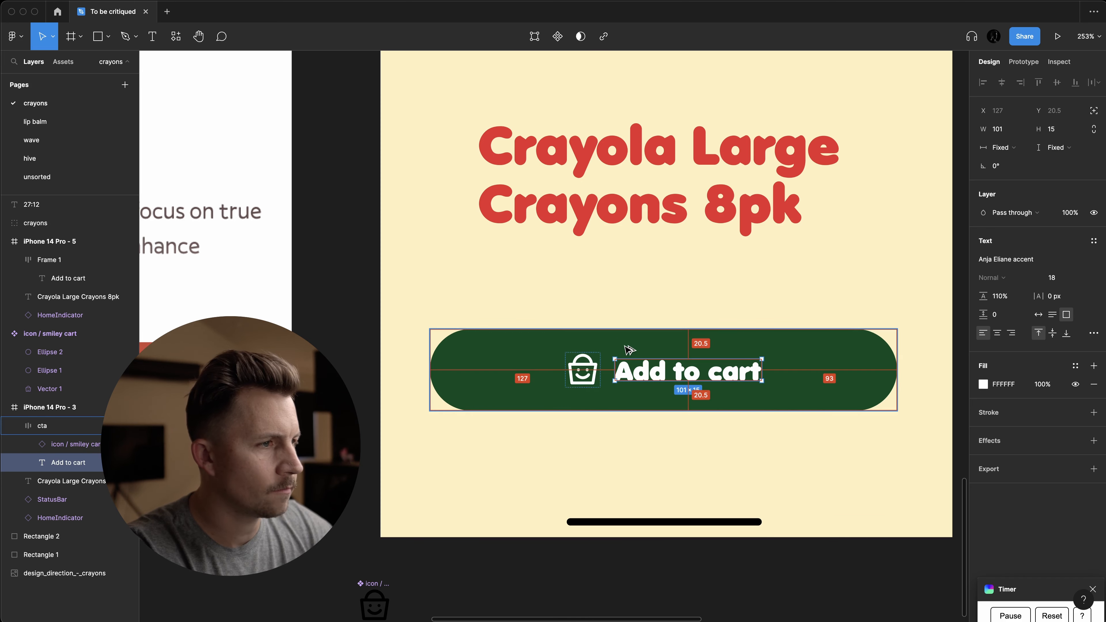
pyautogui.scroll(5, 642, 355)
pyautogui.moveTo(671, 397); pyautogui.dragTo(671, 399)
pyautogui.scroll(-7, 639, 335)
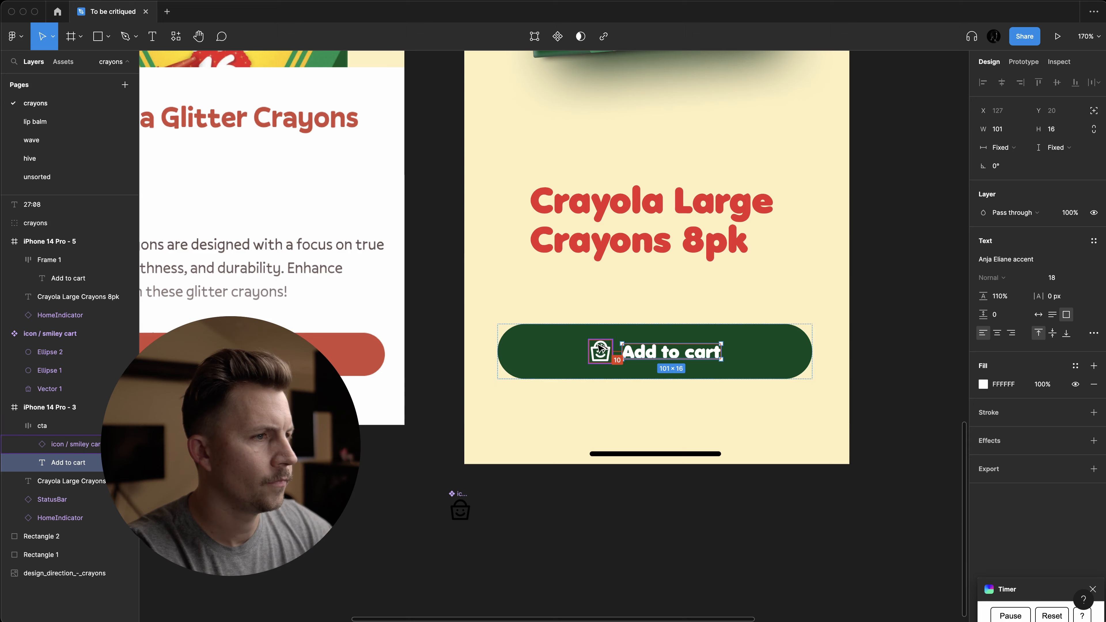
pyautogui.click(654, 444)
pyautogui.scroll(-7, 655, 444)
pyautogui.click(637, 526)
pyautogui.scroll(4, 554, 467)
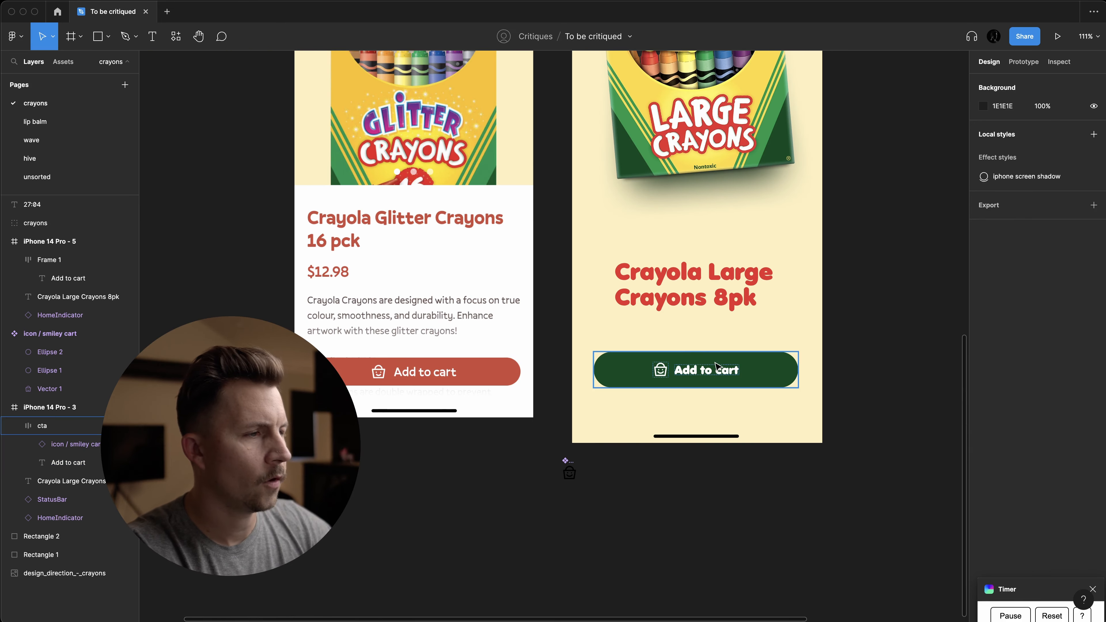
# - Set the green button's Add to cart text to auto width with a line height of 100%
pyautogui.doubleClick(700, 375)
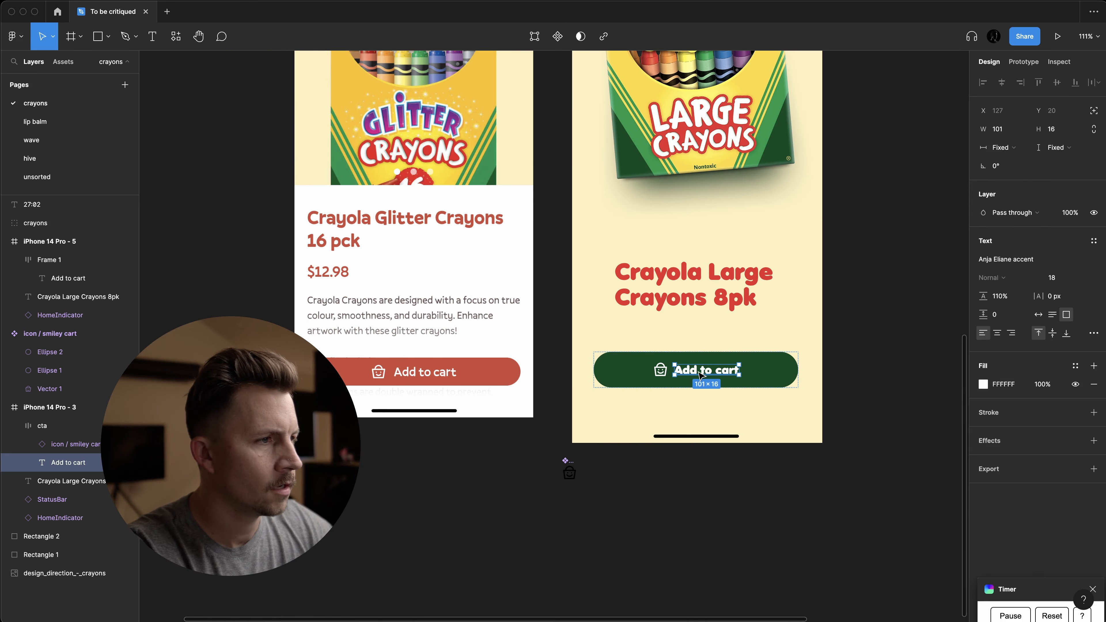
pyautogui.write('1')
pyautogui.press('Return')
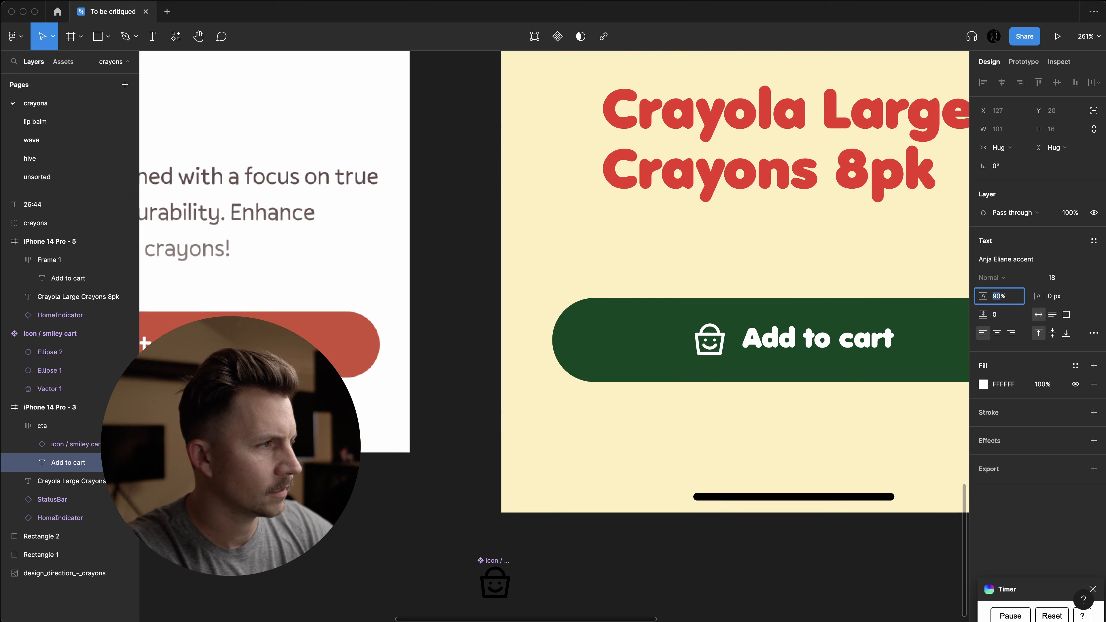
pyautogui.press('Escape')
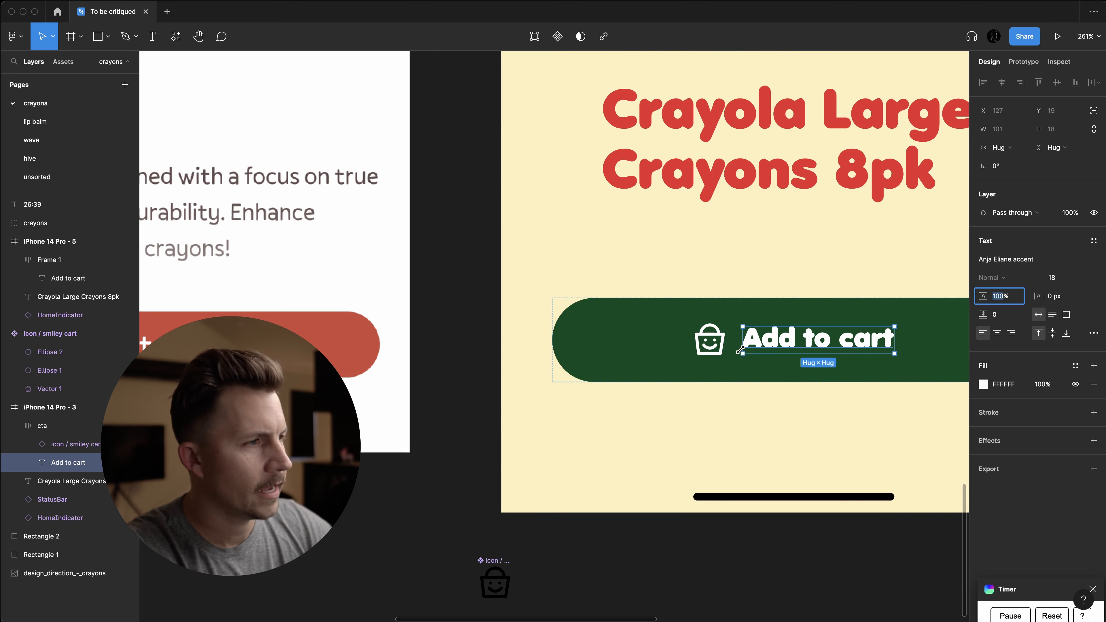
# - Select the bag icon and the Add to cart text in the cta button and wrap them in one frame
pyautogui.hscroll(2, 698, 348)
pyautogui.click(699, 348)
pyautogui.keyDown('shift'); pyautogui.click(767, 347); pyautogui.keyUp('shift')
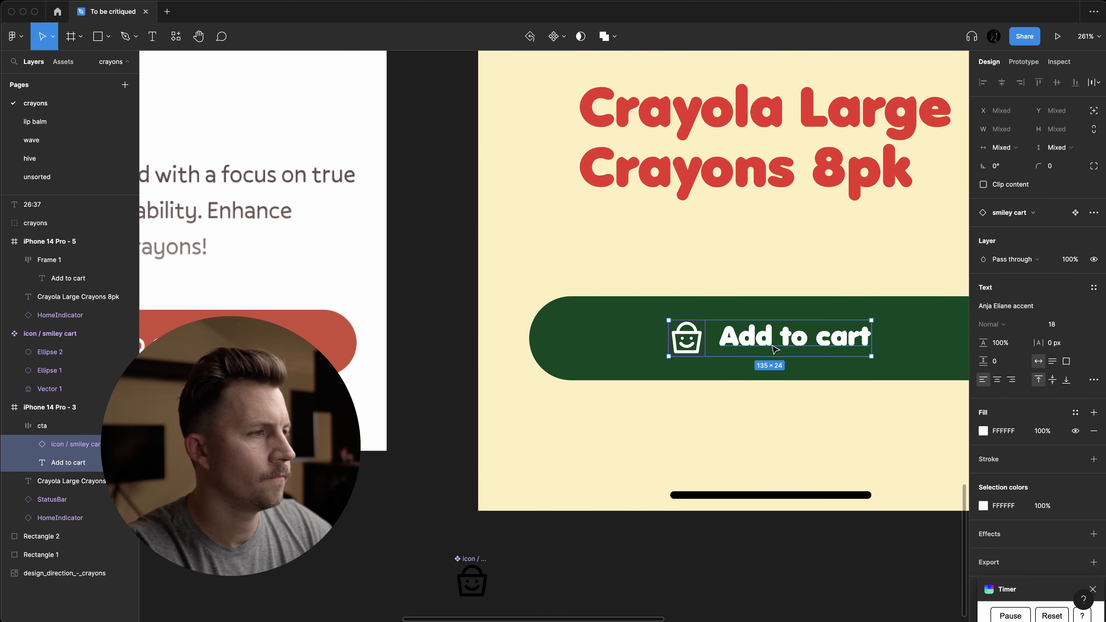
pyautogui.click(787, 333)
pyautogui.click(692, 340)
pyautogui.click(768, 342)
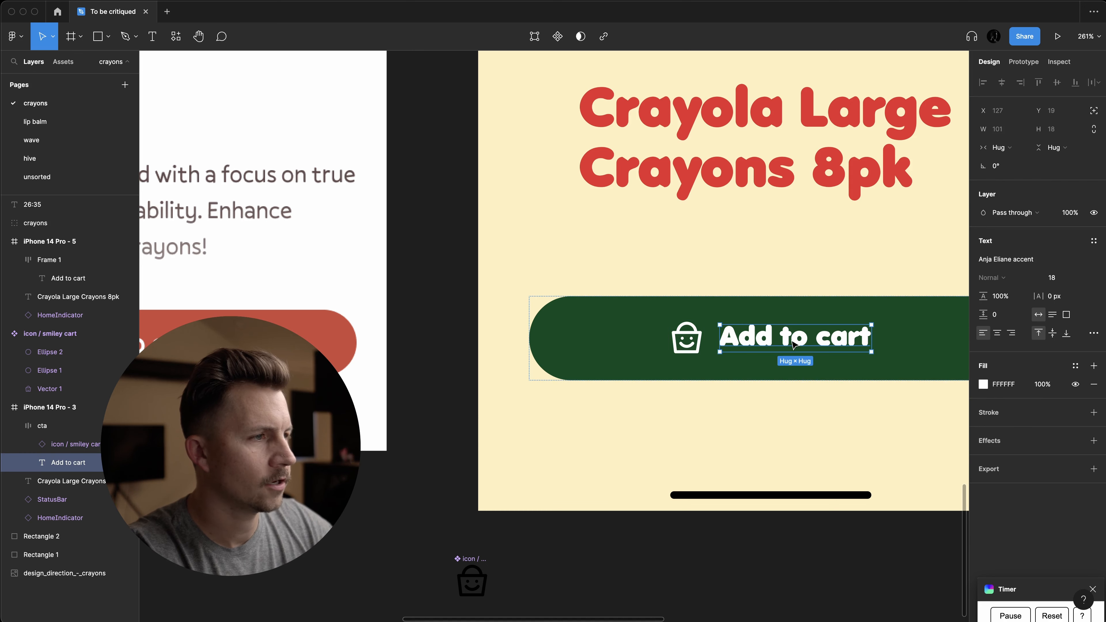
pyautogui.moveTo(793, 342); pyautogui.dragTo(787, 345)
pyautogui.keyDown('shift'); pyautogui.click(691, 349); pyautogui.keyUp('shift')
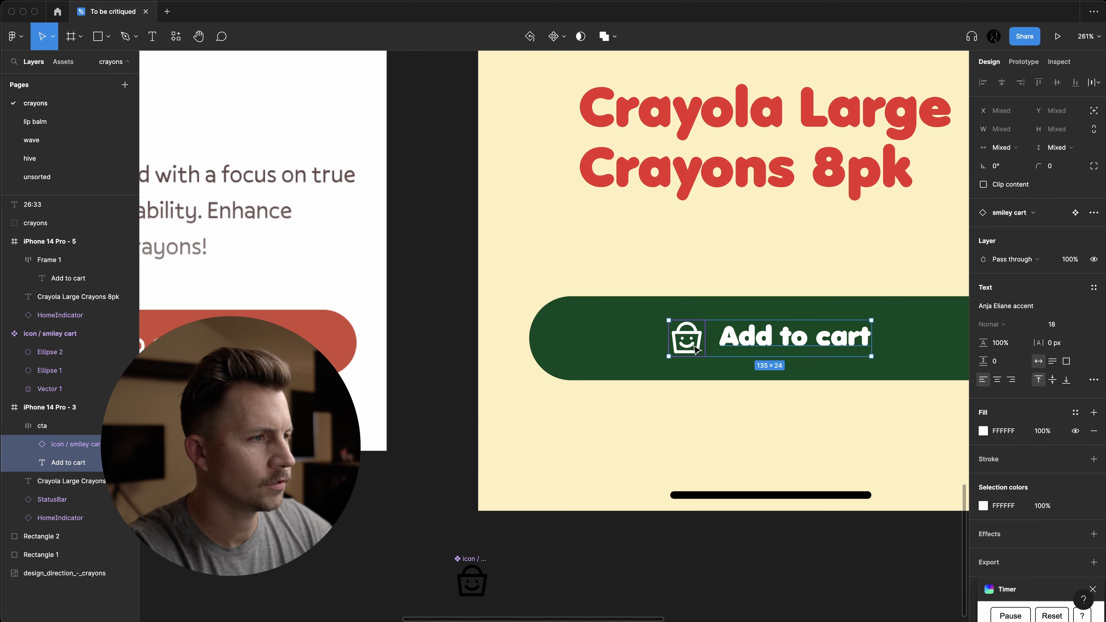
pyautogui.press('super+alt+g')
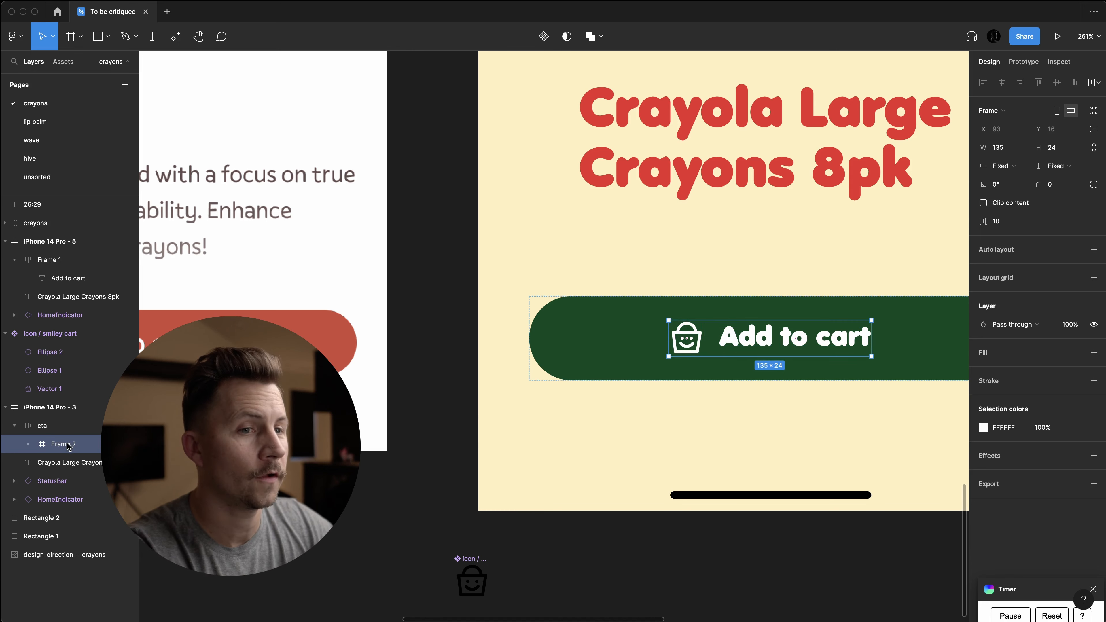
# - Rename the new frame to content and nudge the Add to cart text inside it down to Y 4
pyautogui.write('content')
pyautogui.press('Return')
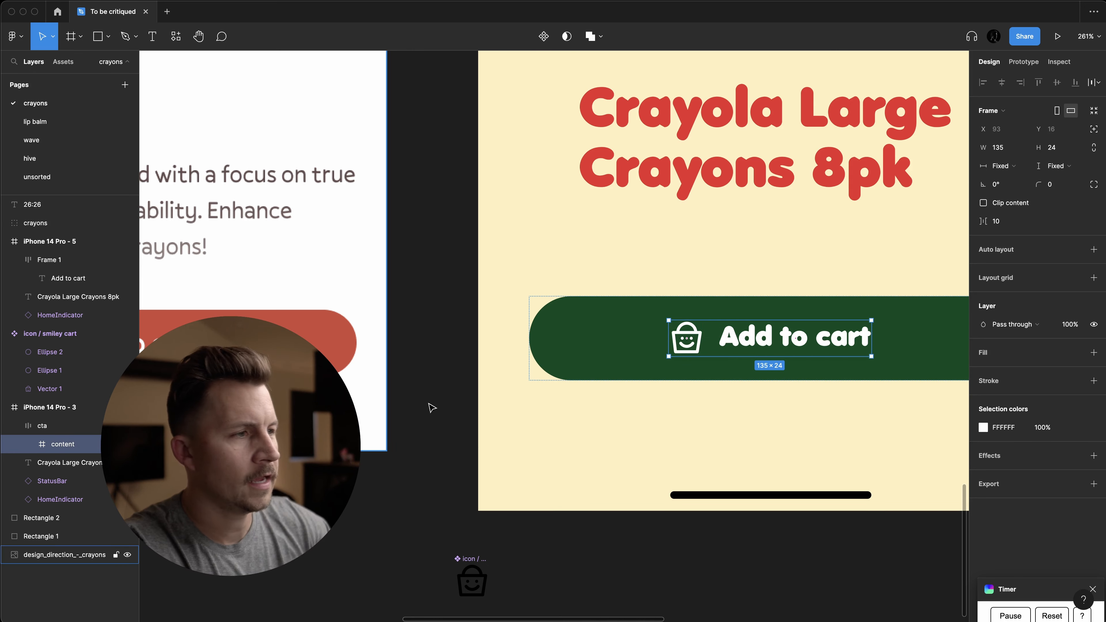
pyautogui.doubleClick(731, 345)
pyautogui.press('Down')
pyautogui.press('Down')
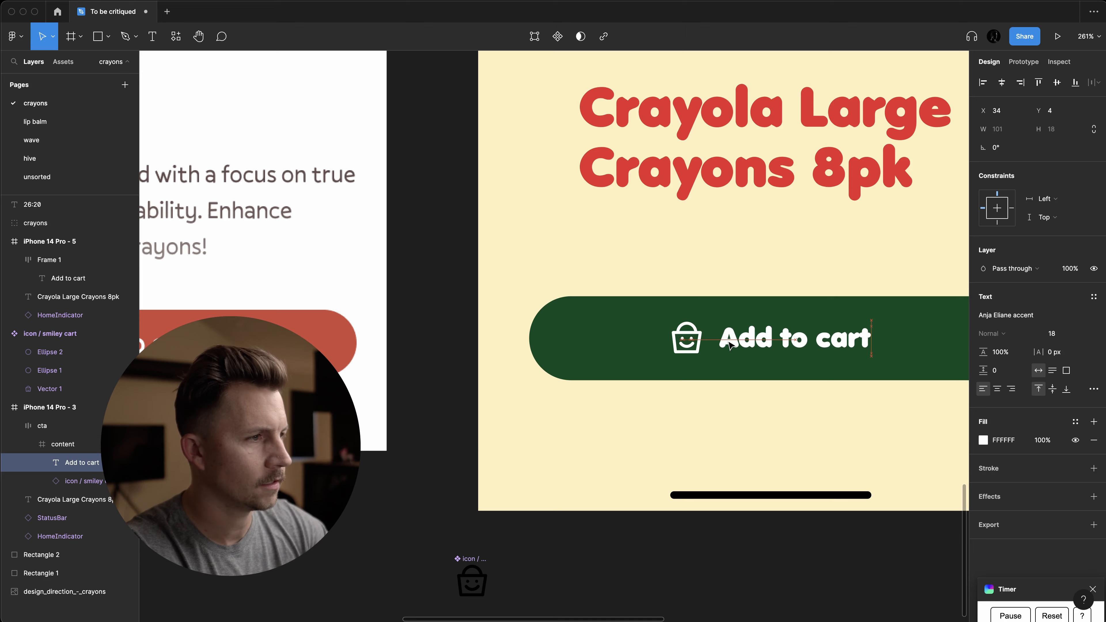
pyautogui.hotkey('shift', '0')
pyautogui.click(695, 399)
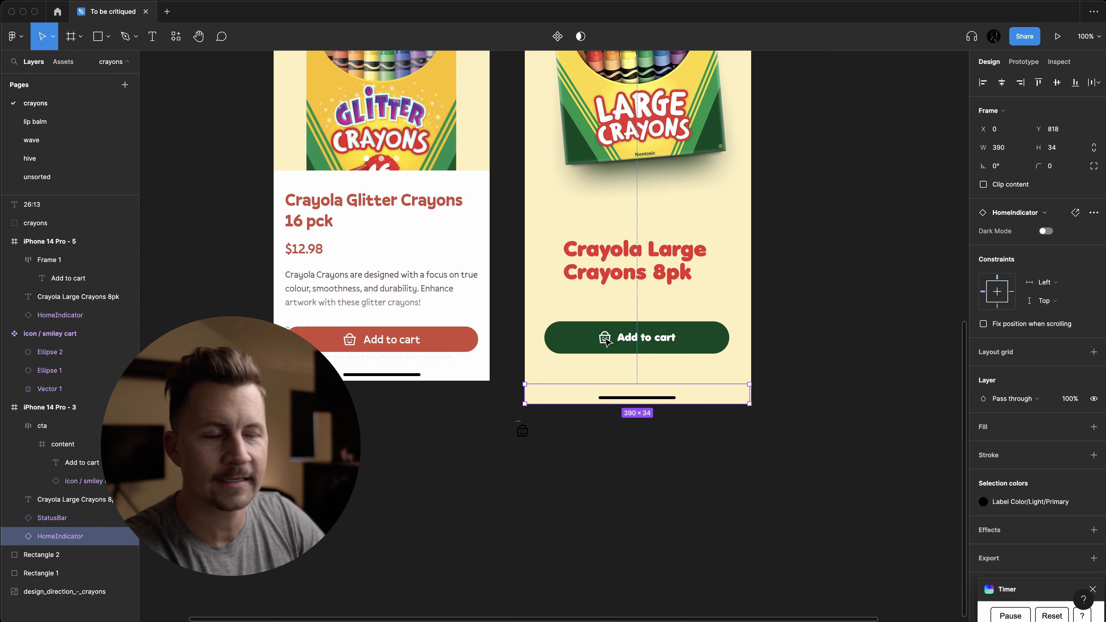
# - Change the green button's text to Add tog cart and measure its spacing to the button's edges
pyautogui.doubleClick(651, 336)
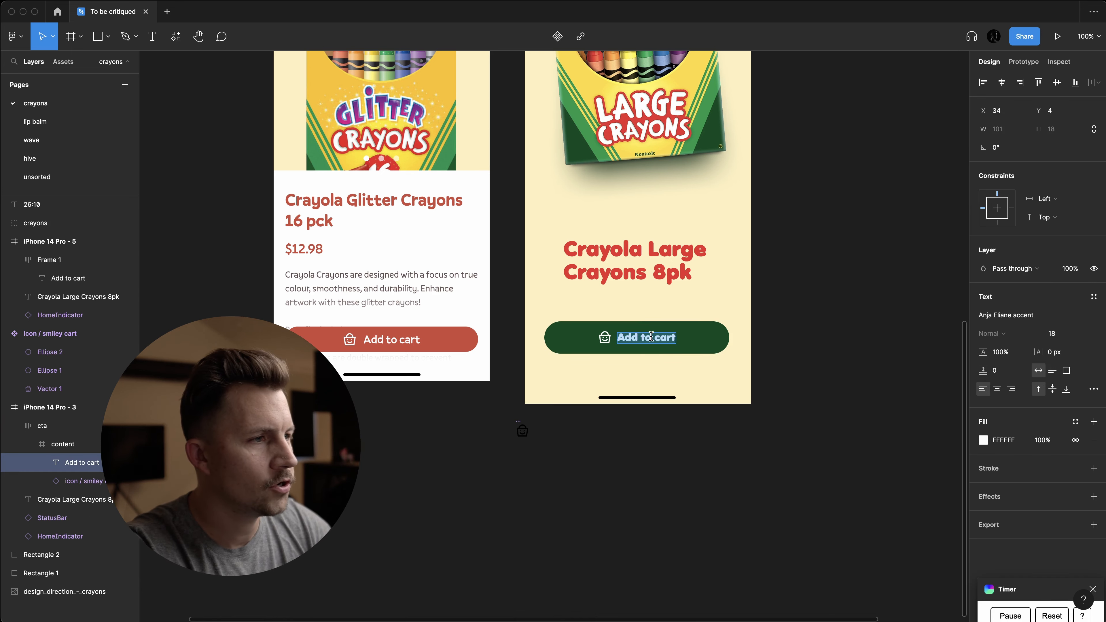
pyautogui.click(793, 341)
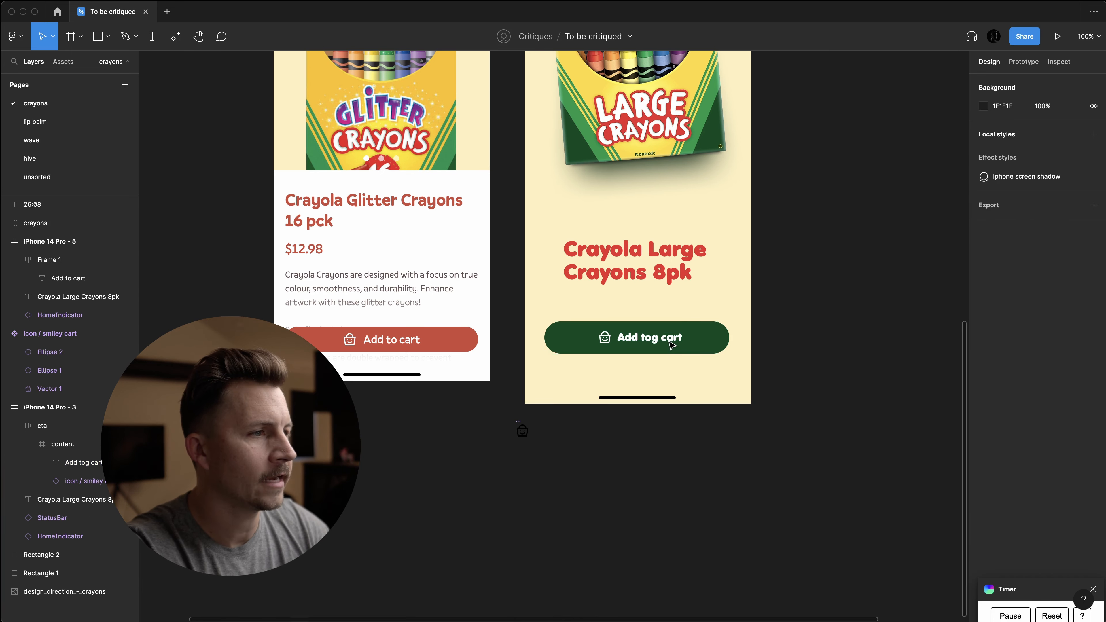
pyautogui.scroll(5, 664, 341)
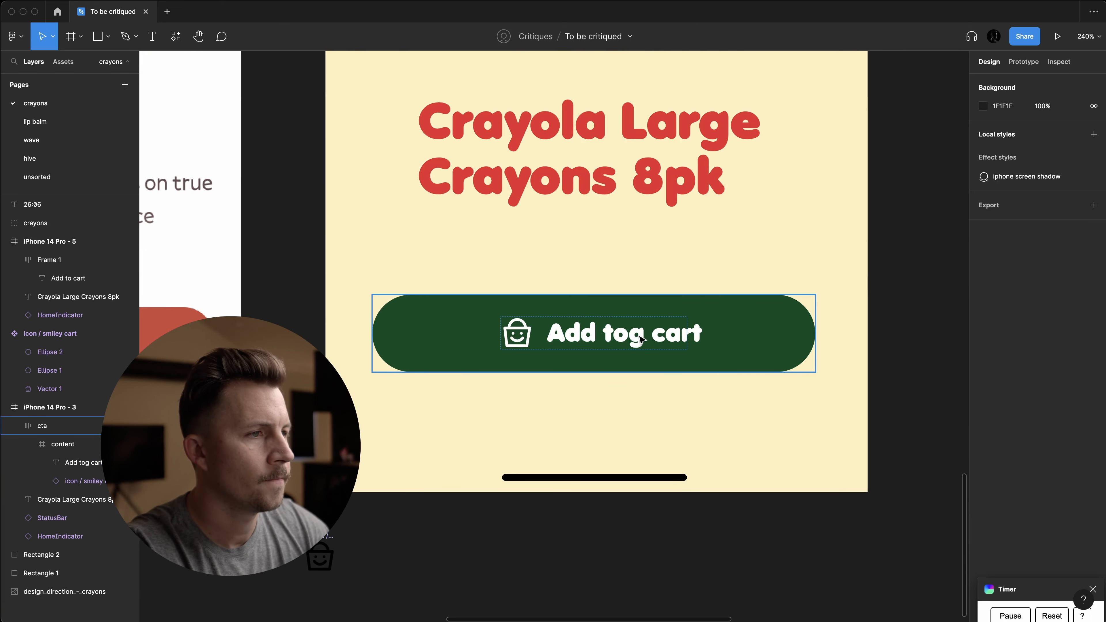
pyautogui.click(649, 345)
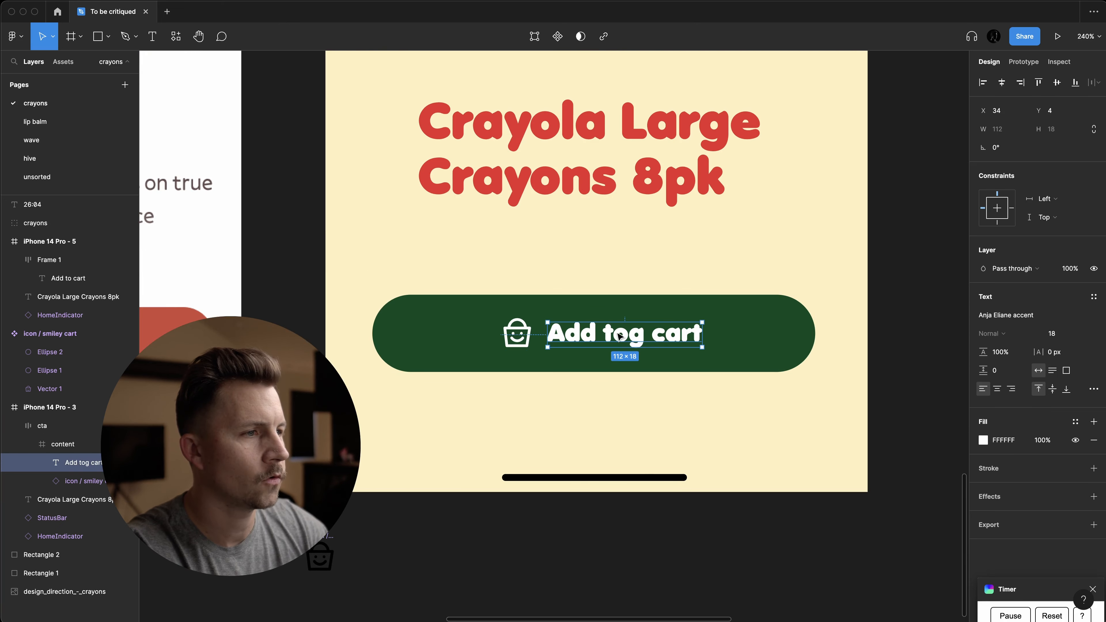
pyautogui.press('alt')
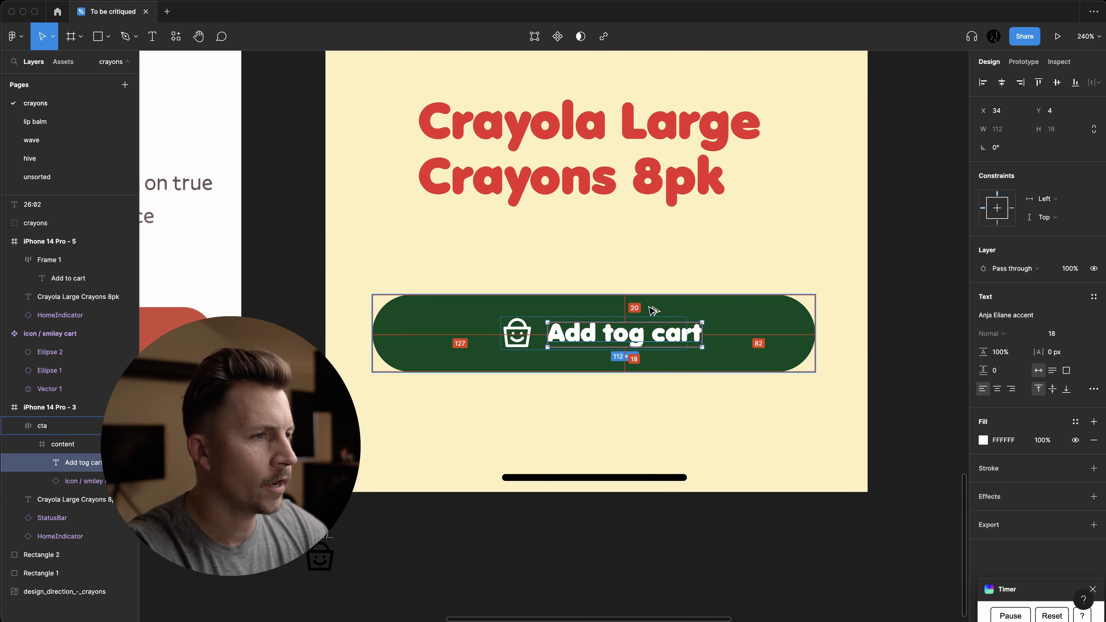
pyautogui.click(639, 420)
pyautogui.scroll(-2, 639, 420)
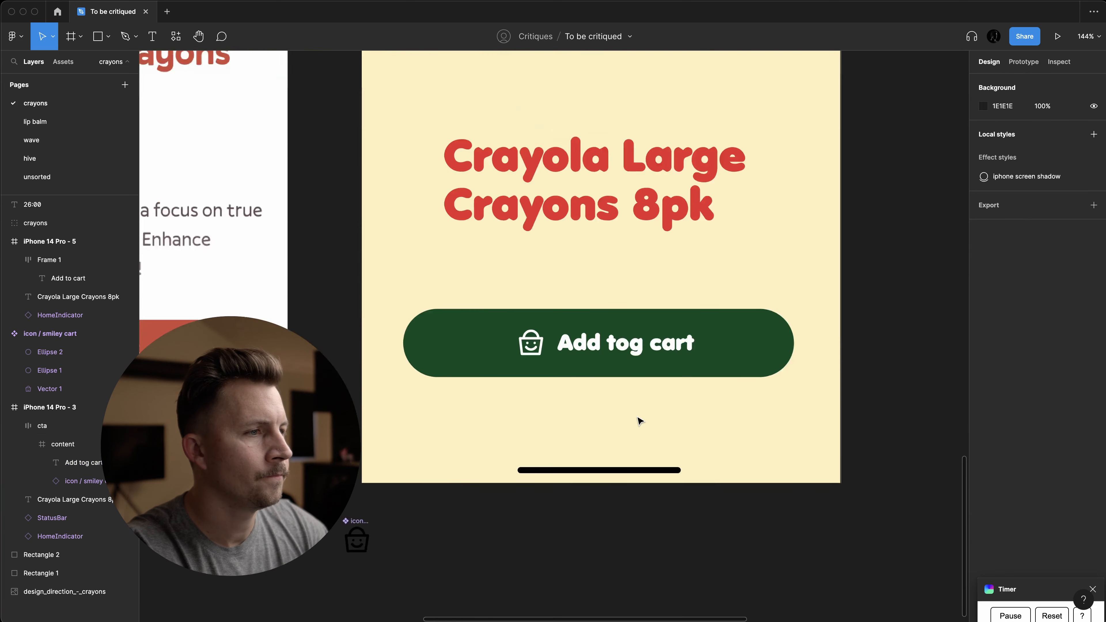
# - Draw a 27 × 17 grey spacer rectangle between the letter g and the button's lower edge, and duplicate it at the upper edge
pyautogui.scroll(5, 639, 420)
pyautogui.press('r')
pyautogui.moveTo(605, 395)
pyautogui.mouseDown()
pyautogui.moveTo(678, 455)
pyautogui.moveTo(654, 317)
pyautogui.moveTo(637, 362)
pyautogui.mouseUp()
pyautogui.hotkey('shift', 'Up')
pyautogui.hotkey('shift', 'Up')
pyautogui.press('Up')
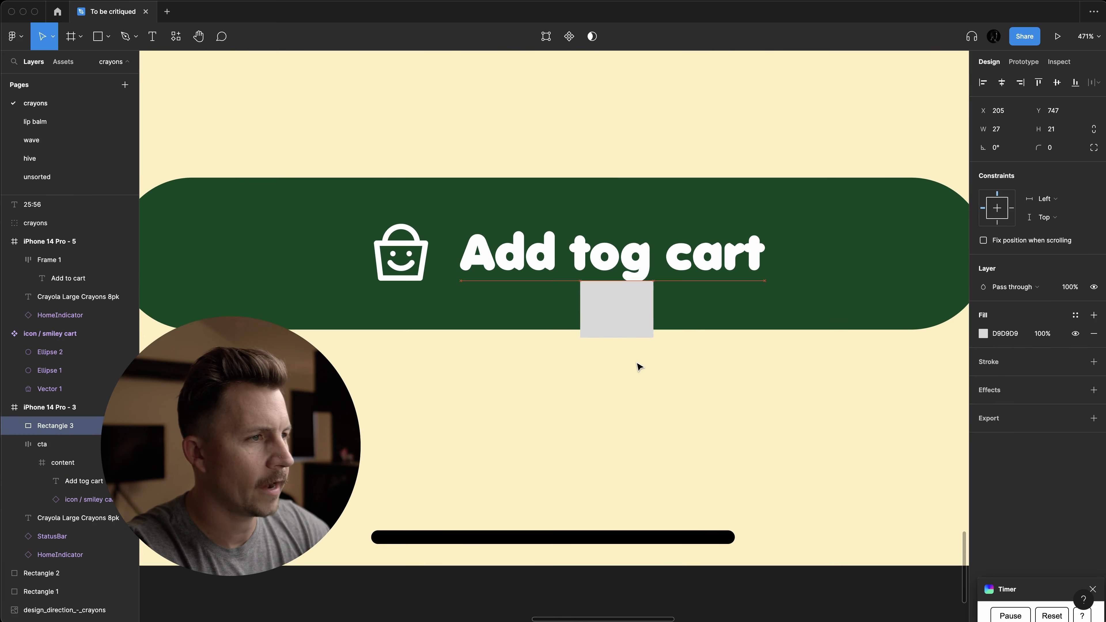
pyautogui.press('super+Up')
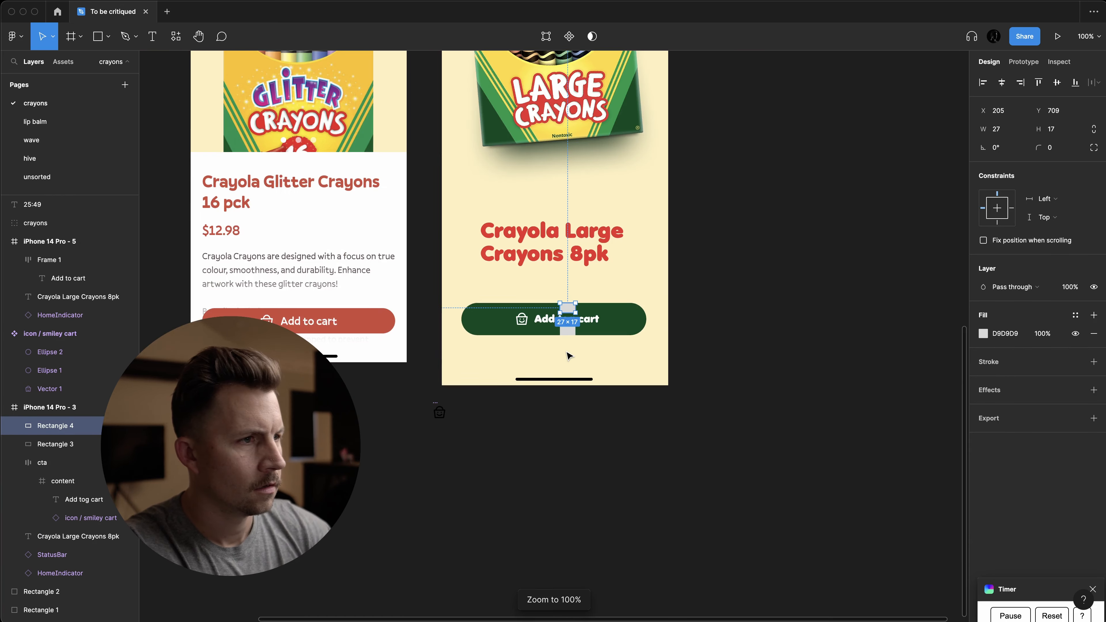
# - Move the upper spacer rectangle sideways to X 175, above the word Add
pyautogui.scroll(5, 568, 358)
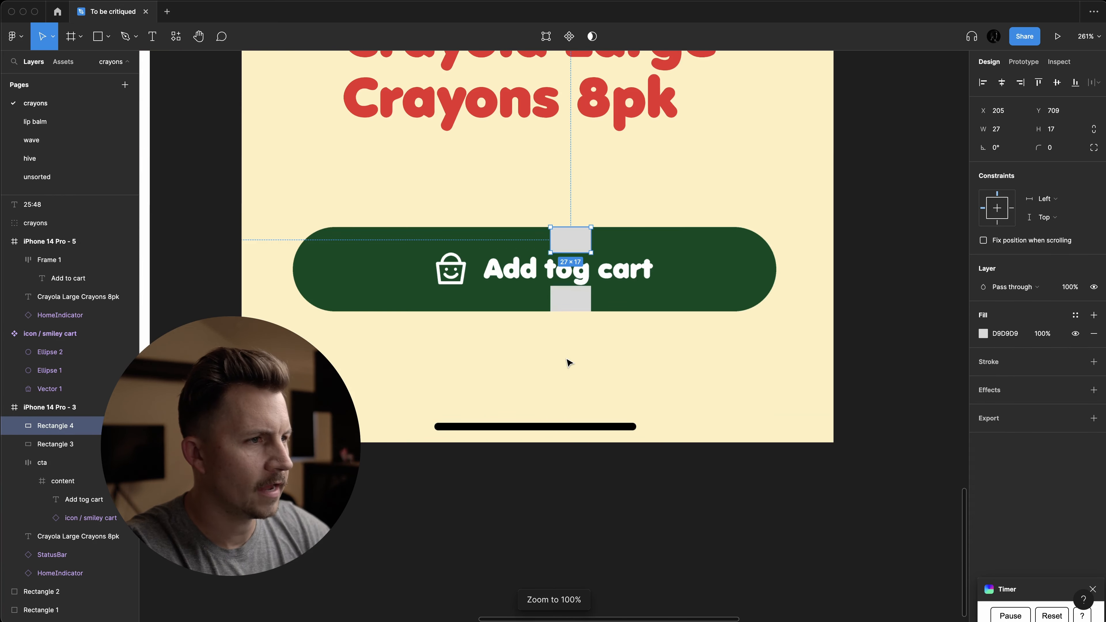
pyautogui.scroll(1, 574, 367)
pyautogui.scroll(3, 574, 370)
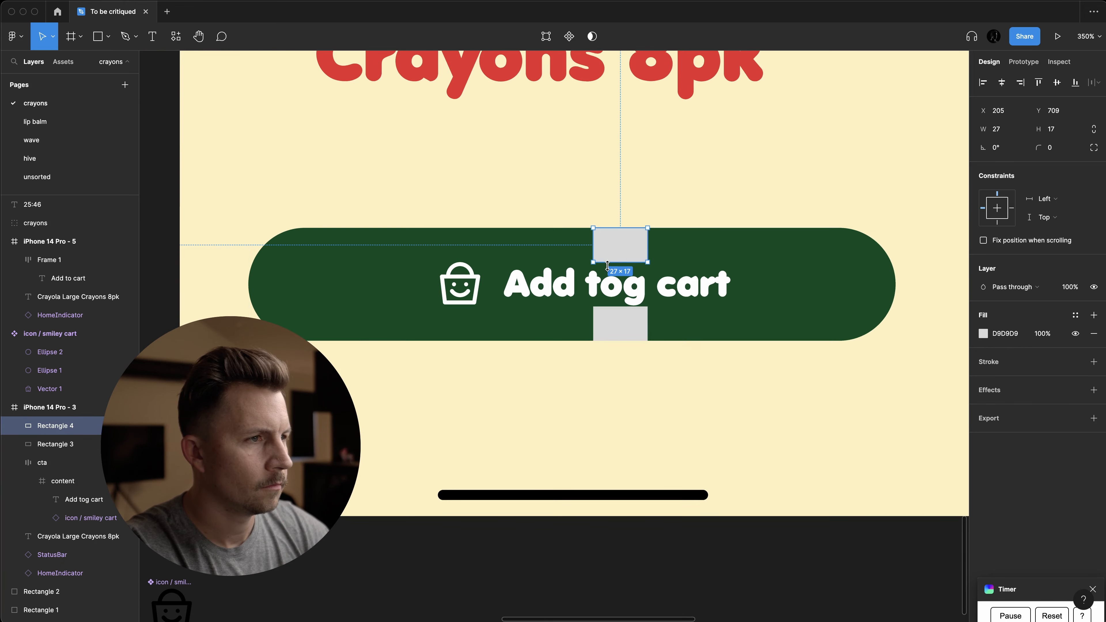
pyautogui.moveTo(611, 257); pyautogui.dragTo(561, 260)
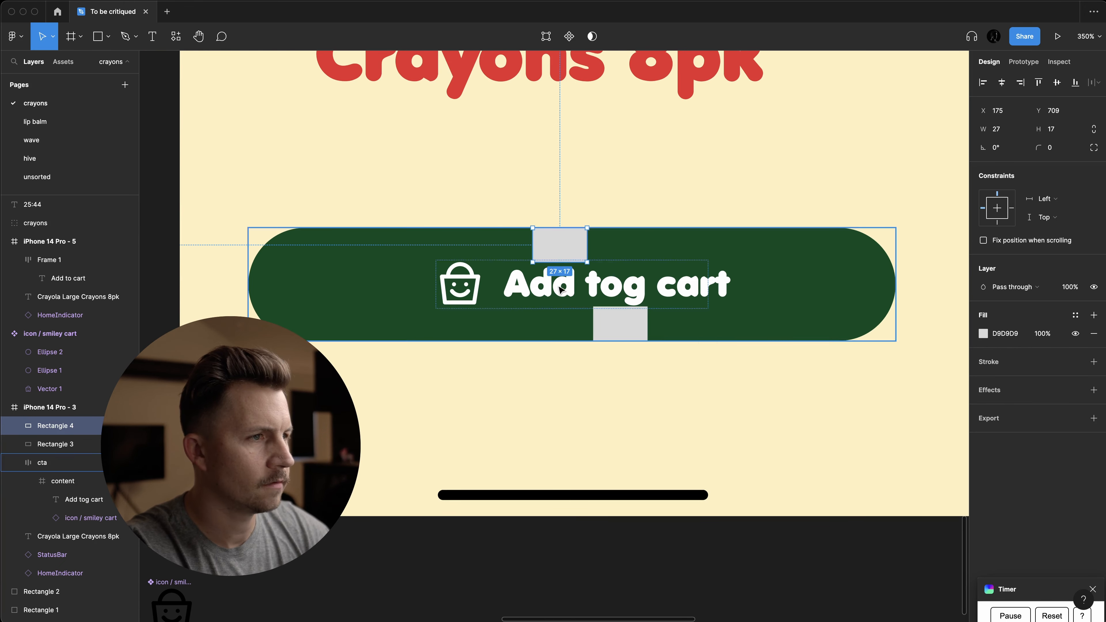
# - Nudge the button text up to Y 3 to even out its spacing against the two spacer rectangles
pyautogui.scroll(5, 549, 274)
pyautogui.scroll(5, 547, 275)
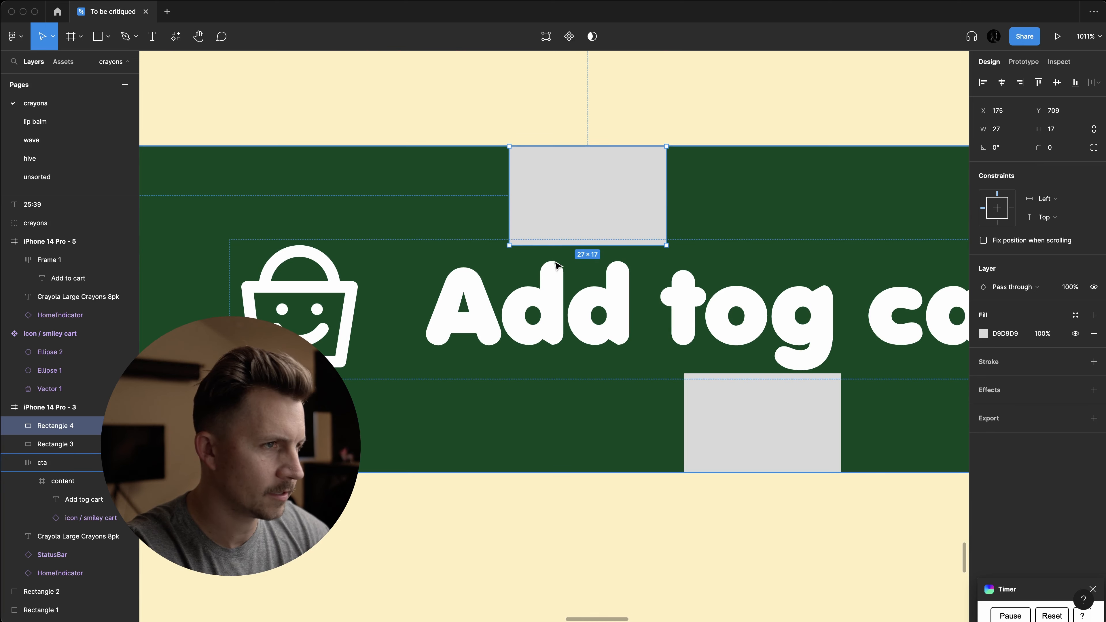
pyautogui.keyDown('super'); pyautogui.click(571, 314); pyautogui.keyUp('super')
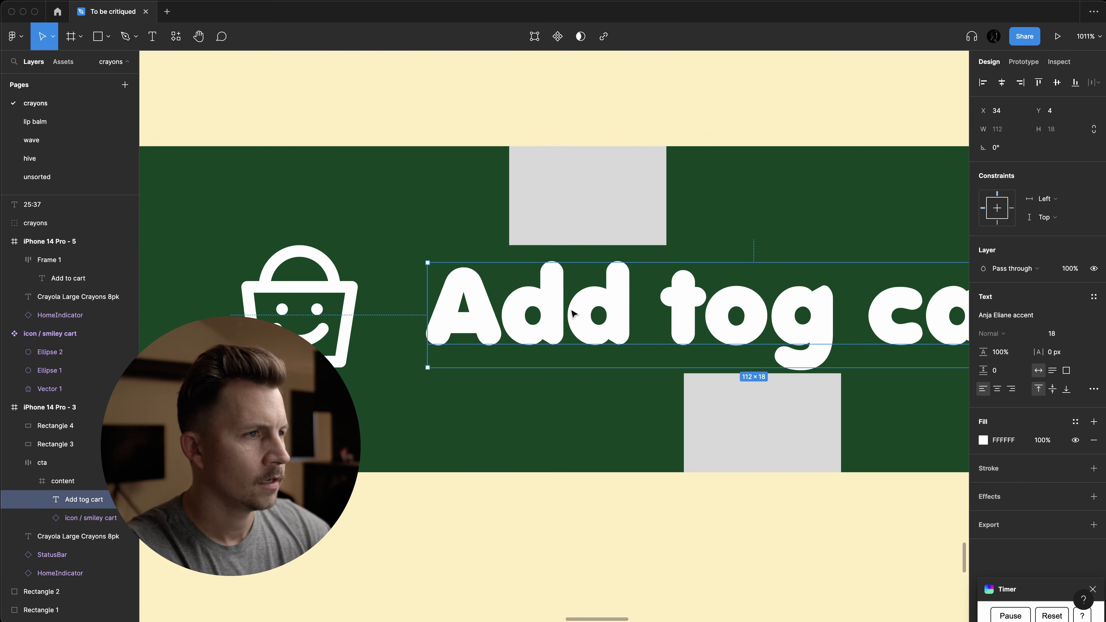
pyautogui.press('Up')
pyautogui.hotkey('shift', '0')
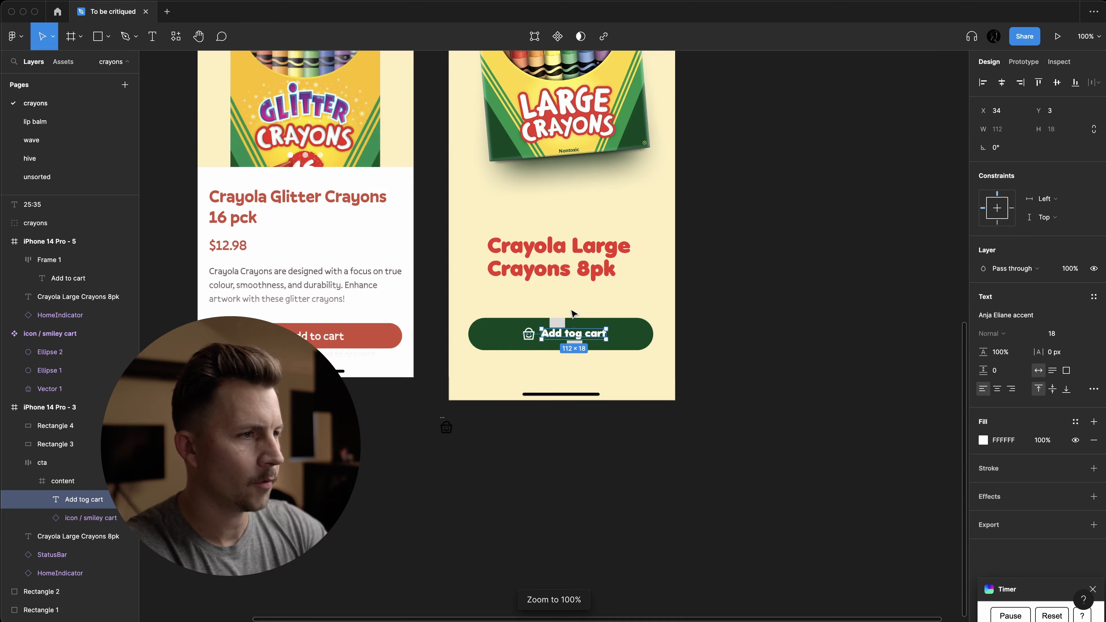
pyautogui.scroll(10, 554, 368)
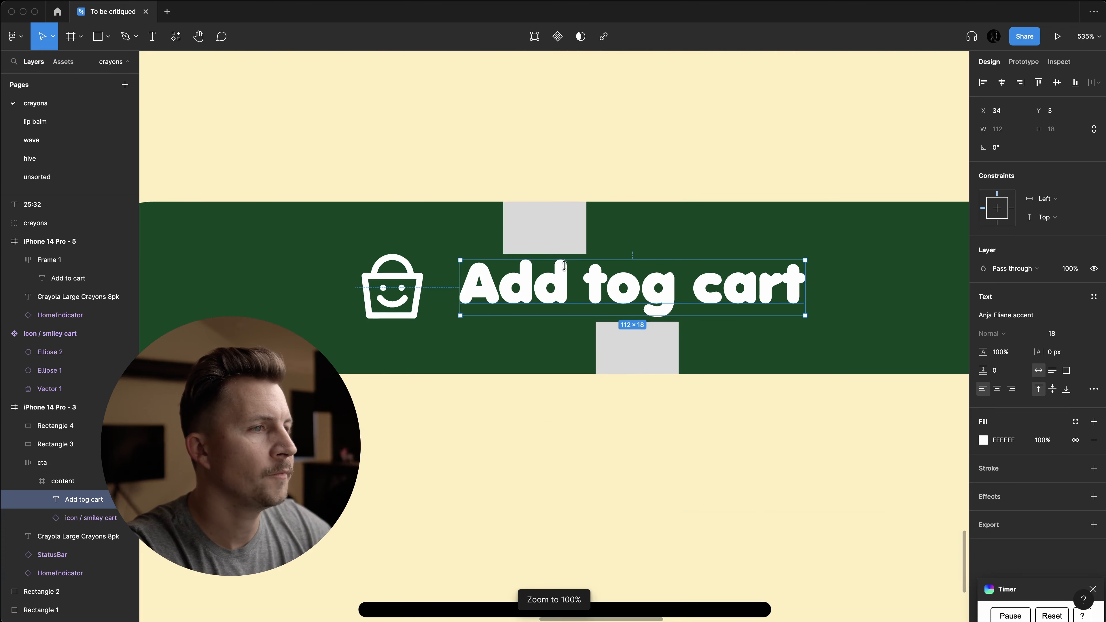
# - Delete both spacer rectangles and restore the button text to Add to cart
pyautogui.click(623, 491)
pyautogui.scroll(-5, 623, 492)
pyautogui.click(633, 423)
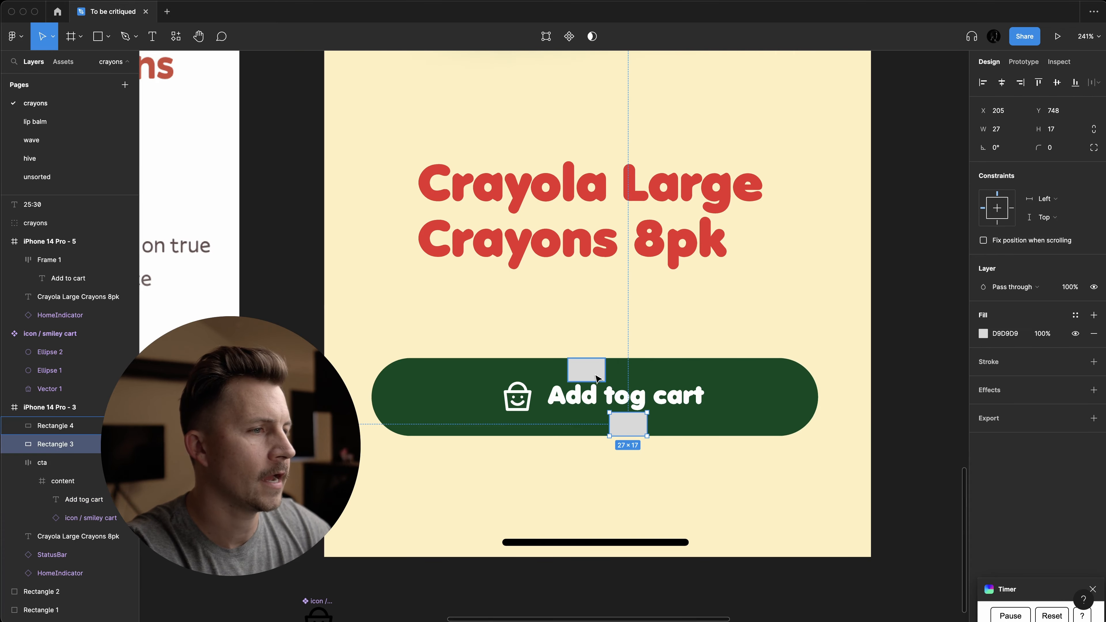
pyautogui.keyDown('shift'); pyautogui.click(594, 374); pyautogui.keyUp('shift')
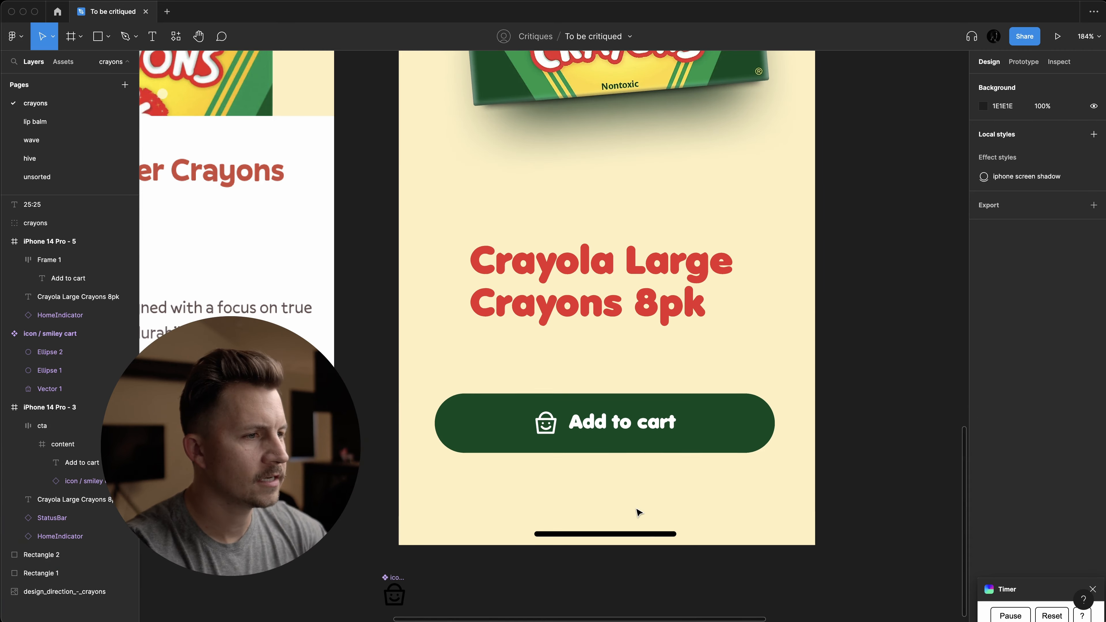
# - Select the bag icon in the green button and examine its vertical alignment with the Add to cart text
pyautogui.keyDown('super'); pyautogui.click(579, 420); pyautogui.keyUp('super')
pyautogui.click(543, 424)
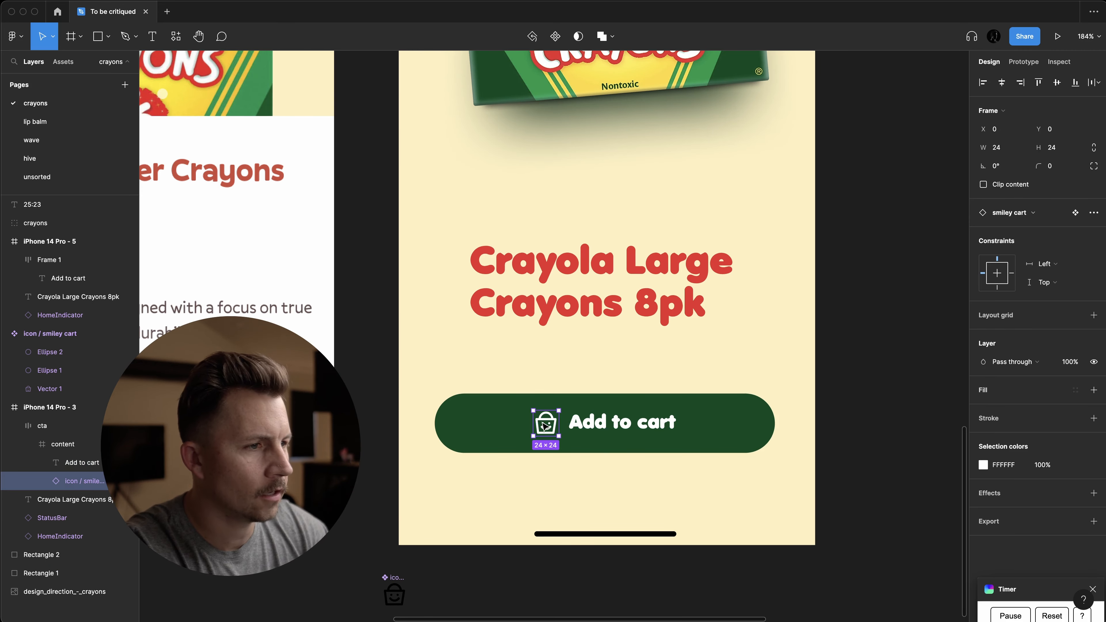
pyautogui.scroll(5, 545, 427)
pyautogui.scroll(-2, 548, 423)
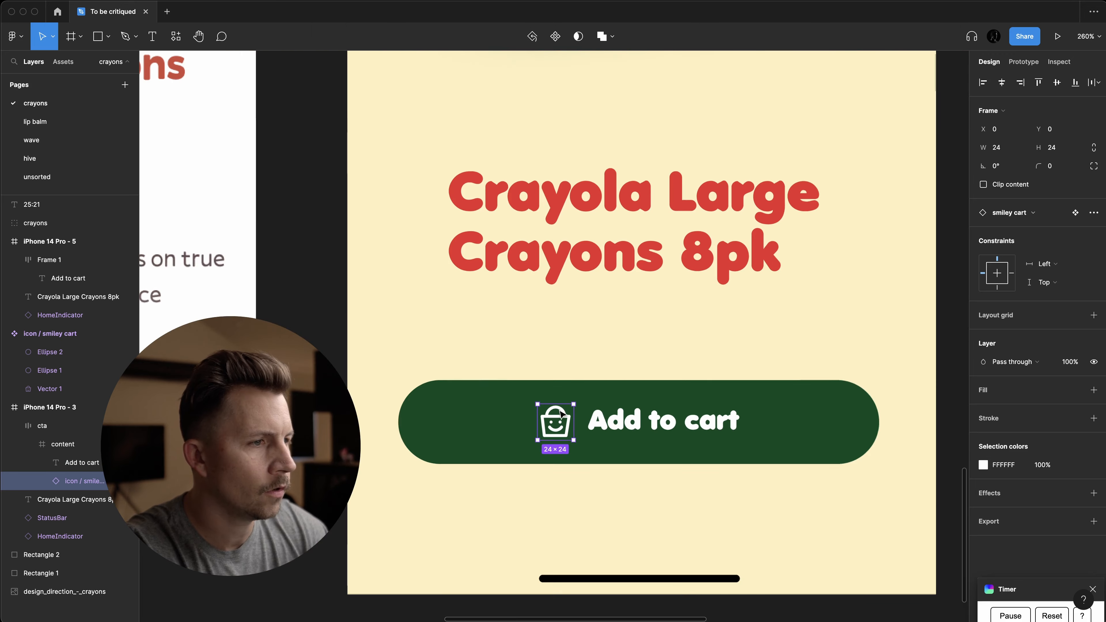
pyautogui.scroll(10, 540, 408)
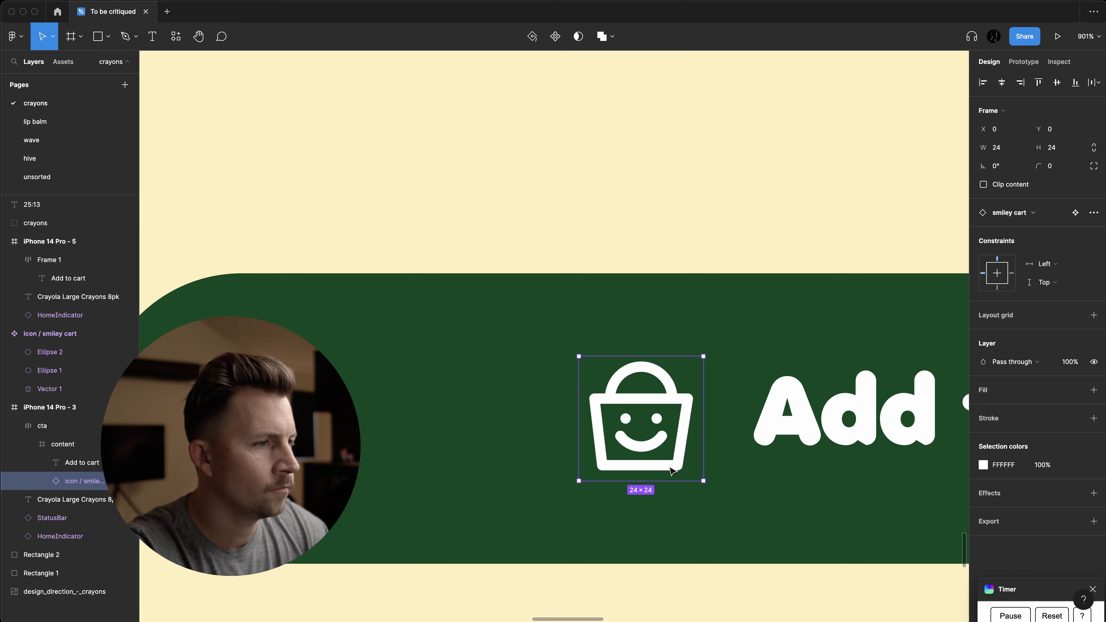
pyautogui.scroll(-5, 630, 469)
pyautogui.scroll(-5, 630, 469)
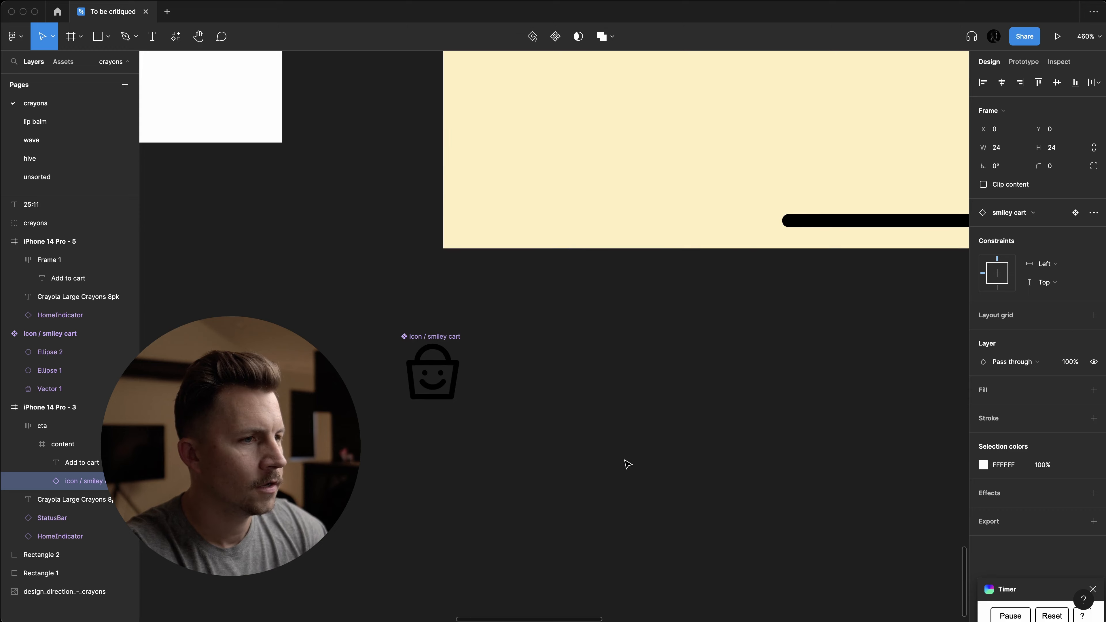
# - Try nudging all the shapes inside the smiley cart icon component up one pixel, and move them back down
pyautogui.moveTo(390, 345); pyautogui.dragTo(466, 398)
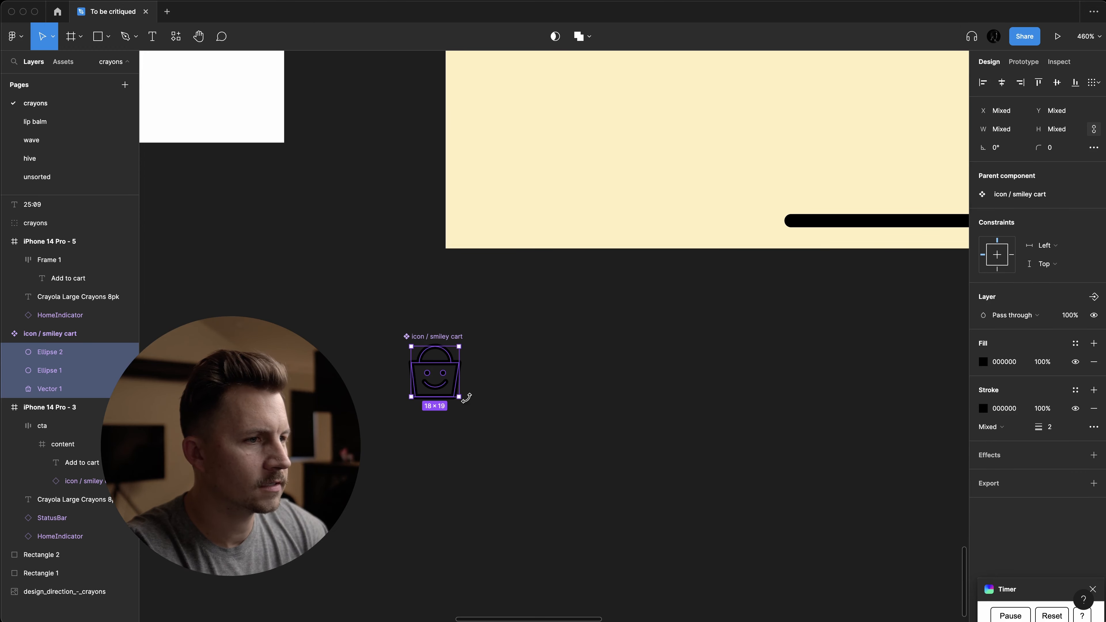
pyautogui.scroll(3, 546, 319)
pyautogui.scroll(10, 545, 319)
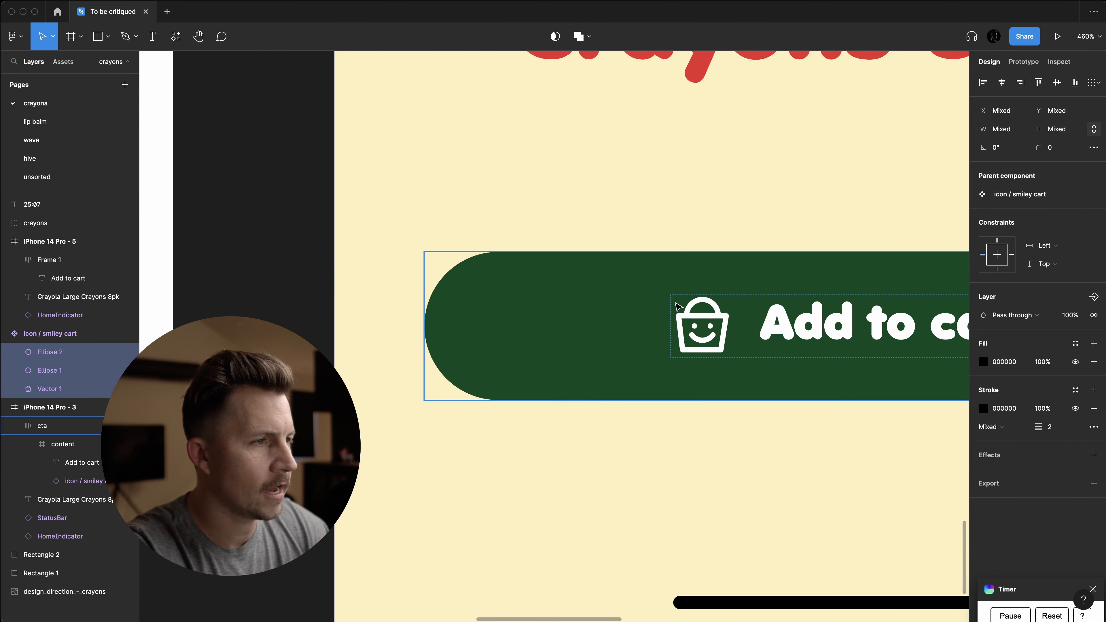
pyautogui.hscroll(2, 678, 305)
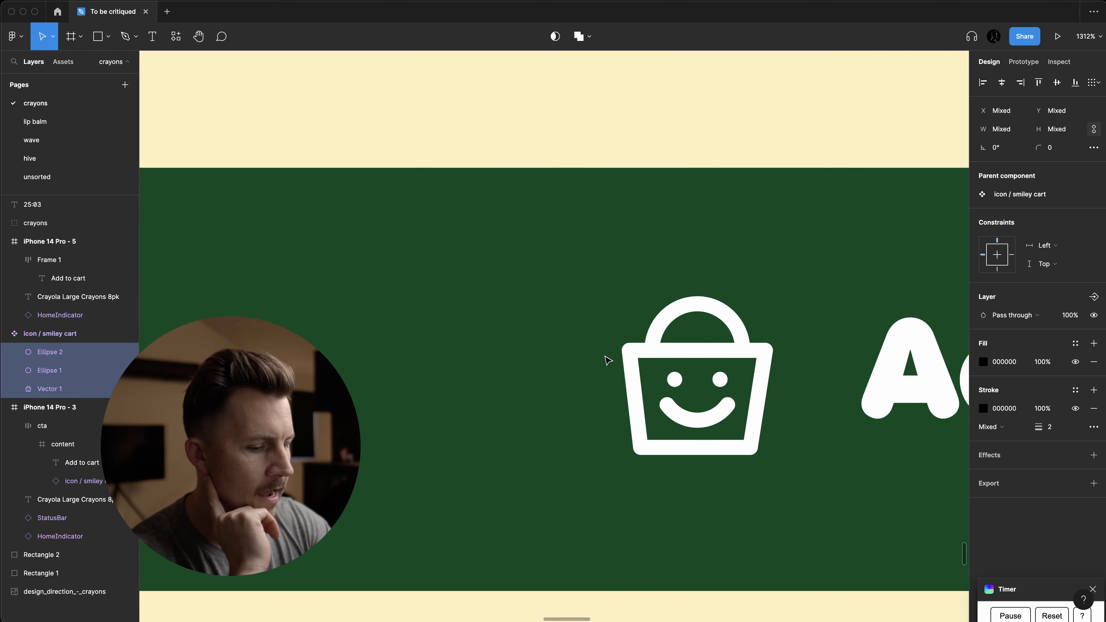
pyautogui.hotkey('shift', '0')
pyautogui.scroll(5, 608, 359)
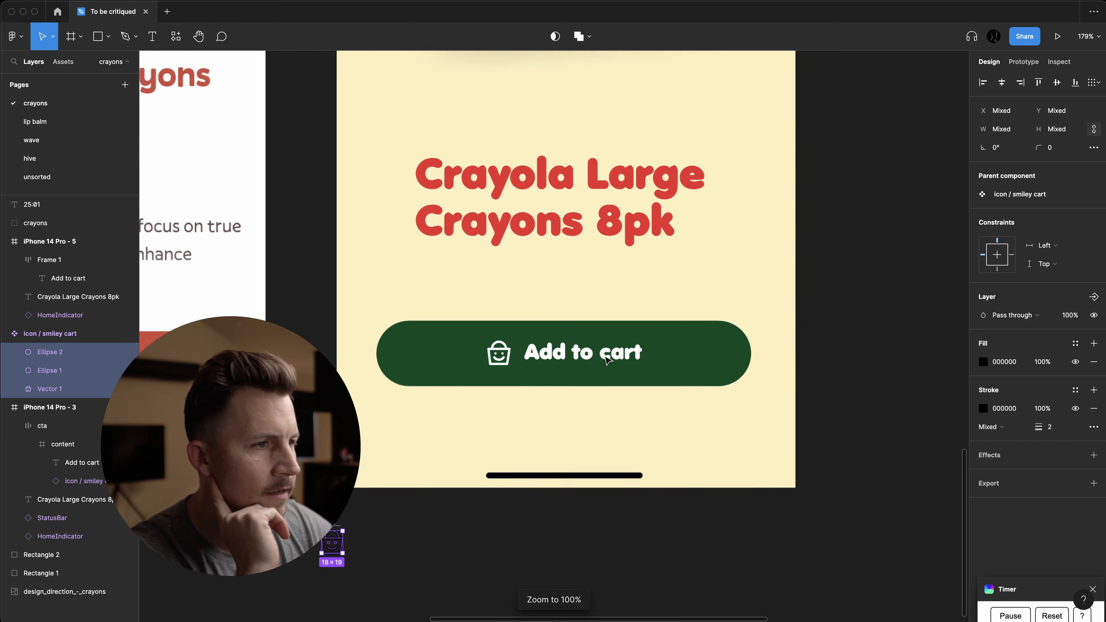
pyautogui.press('Up')
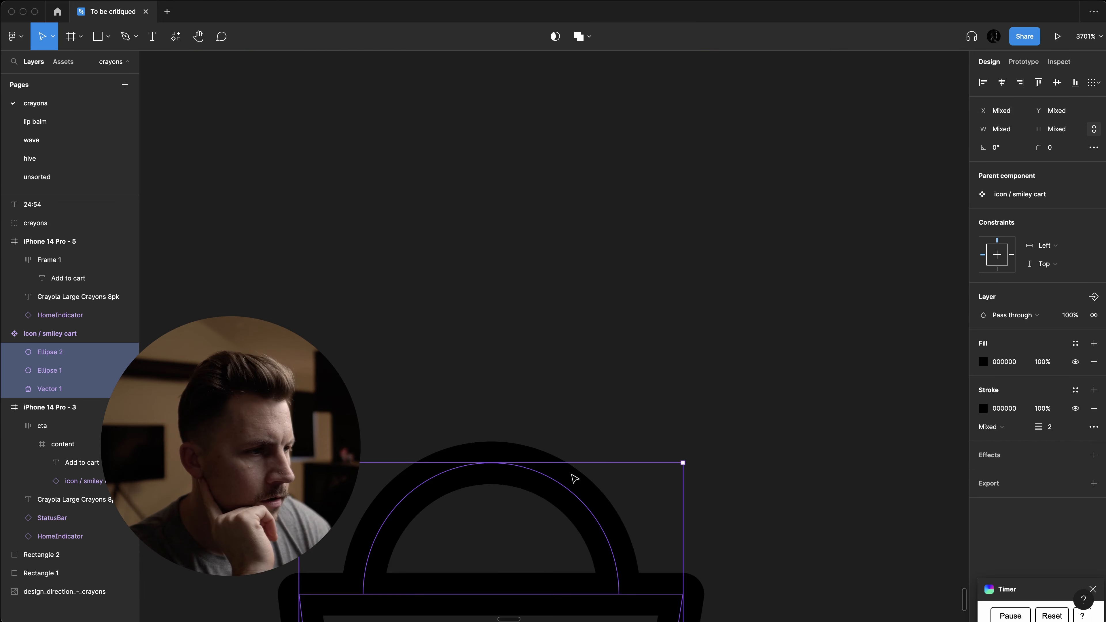
pyautogui.scroll(-3, 429, 470)
pyautogui.scroll(-2, 438, 480)
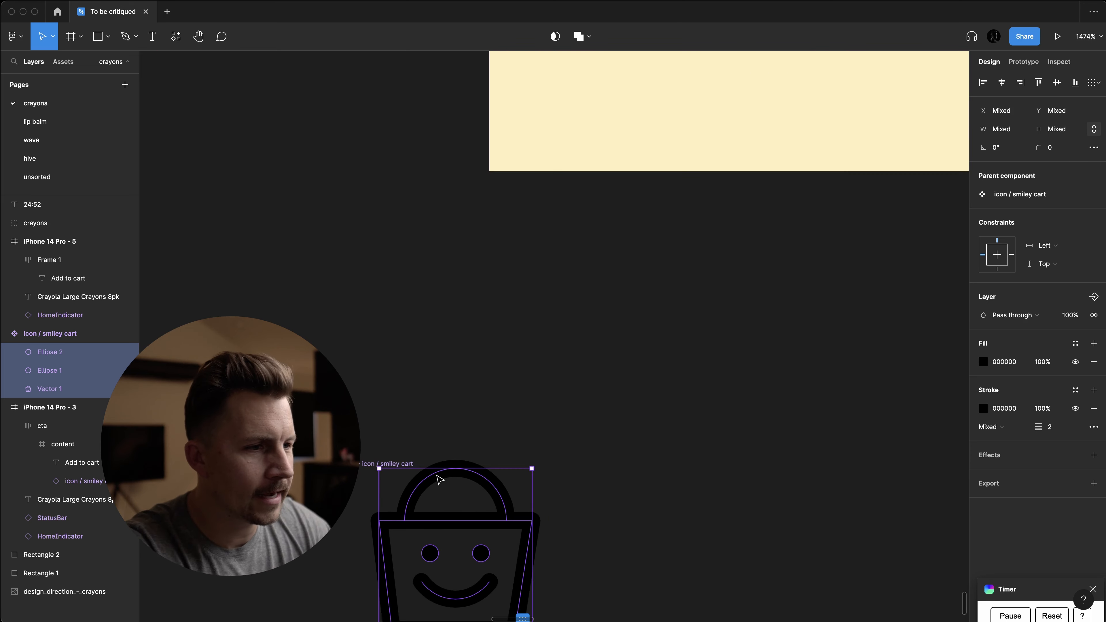
pyautogui.press('Down')
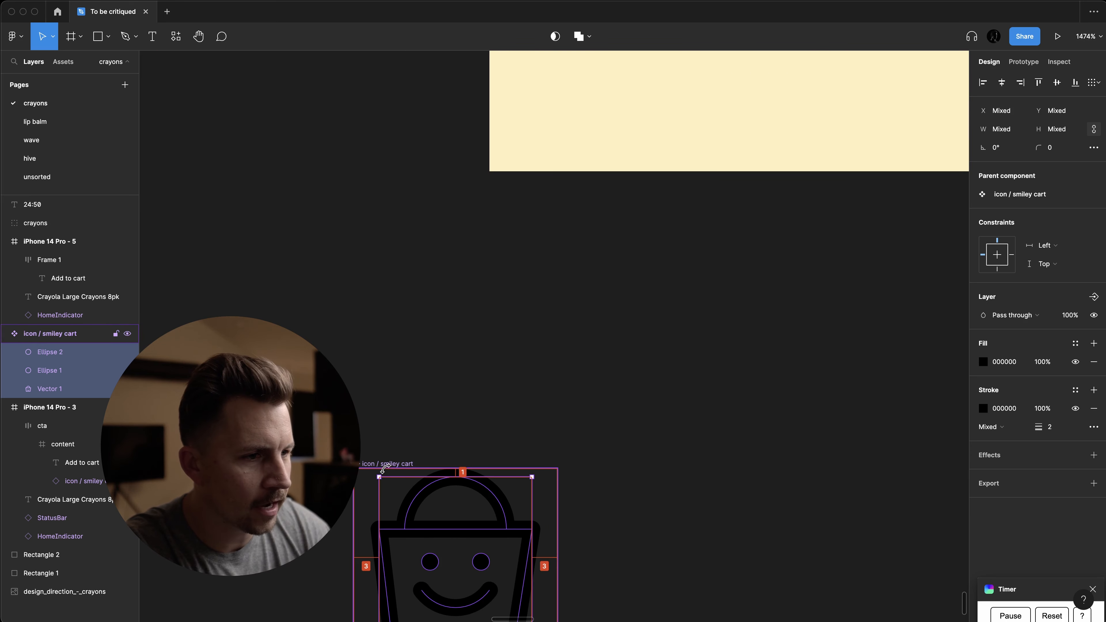
pyautogui.scroll(3, 437, 474)
pyautogui.scroll(-7, 560, 375)
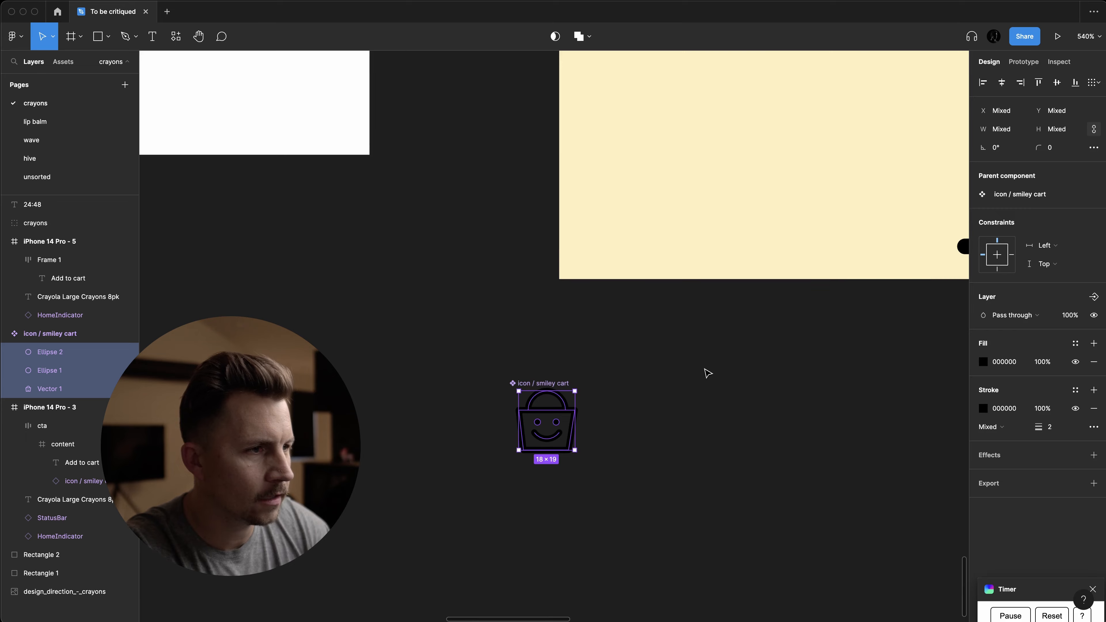
# - Review the green button's icon and text alignment up close and at 100% zoom
pyautogui.click(706, 372)
pyautogui.hscroll(4, 705, 371)
pyautogui.scroll(-4, 706, 373)
pyautogui.hscroll(-5, 927, 328)
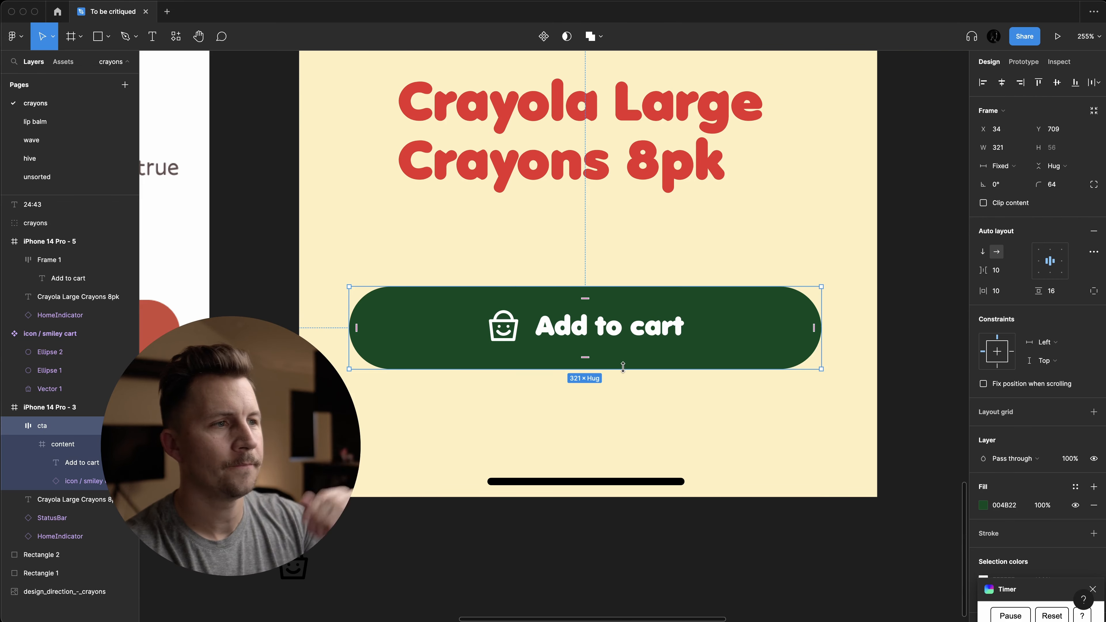
pyautogui.hotkey('shift', '0')
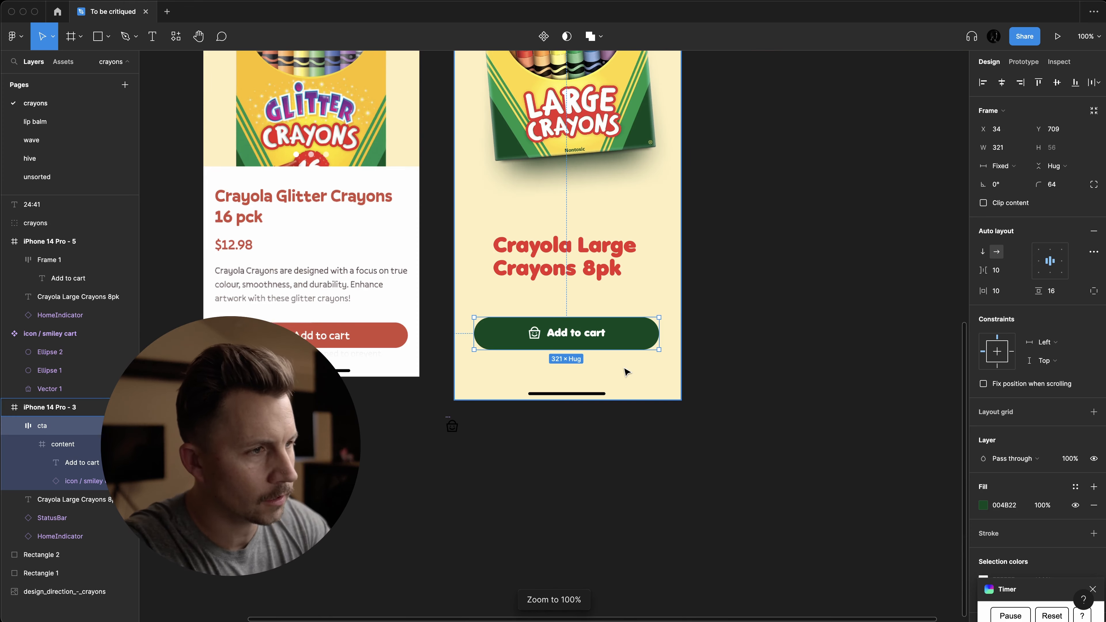
pyautogui.click(564, 426)
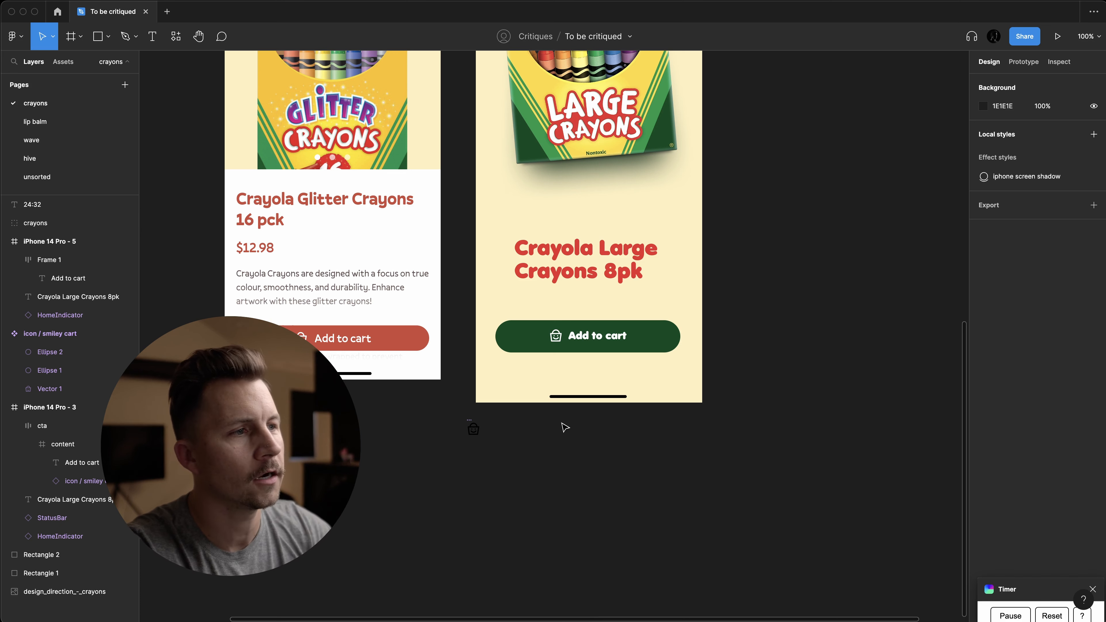
# - Set the letter spacing of the green button's Add to cart text to 0.5 px and check it at 100% zoom
pyautogui.keyDown('super'); pyautogui.click(597, 337); pyautogui.keyUp('super')
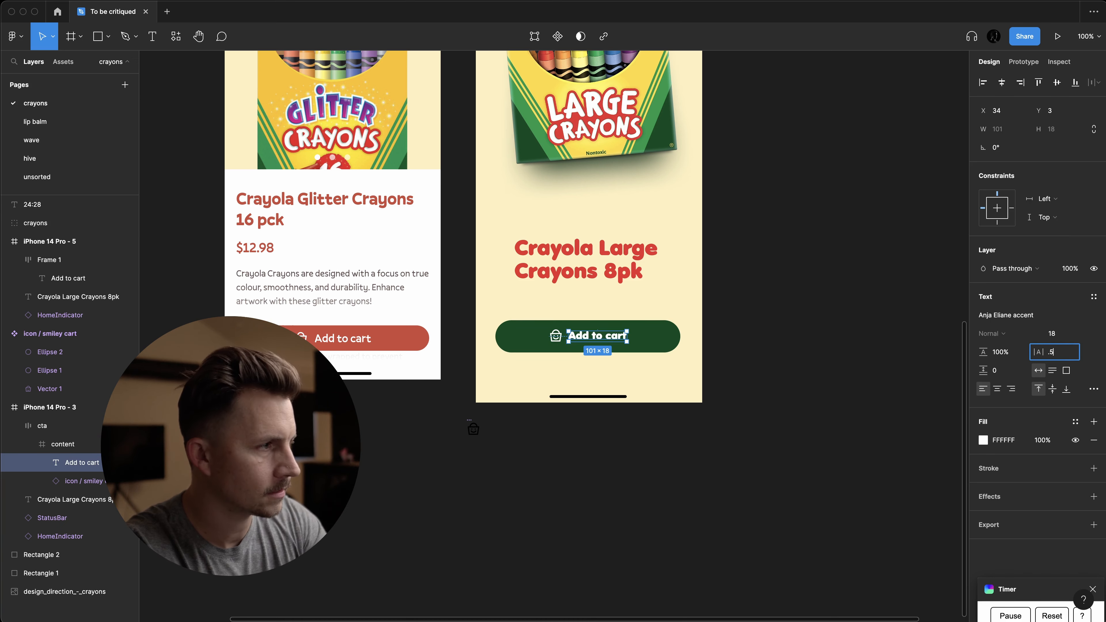
pyautogui.write('.5')
pyautogui.press('Return')
pyautogui.scroll(10, 526, 358)
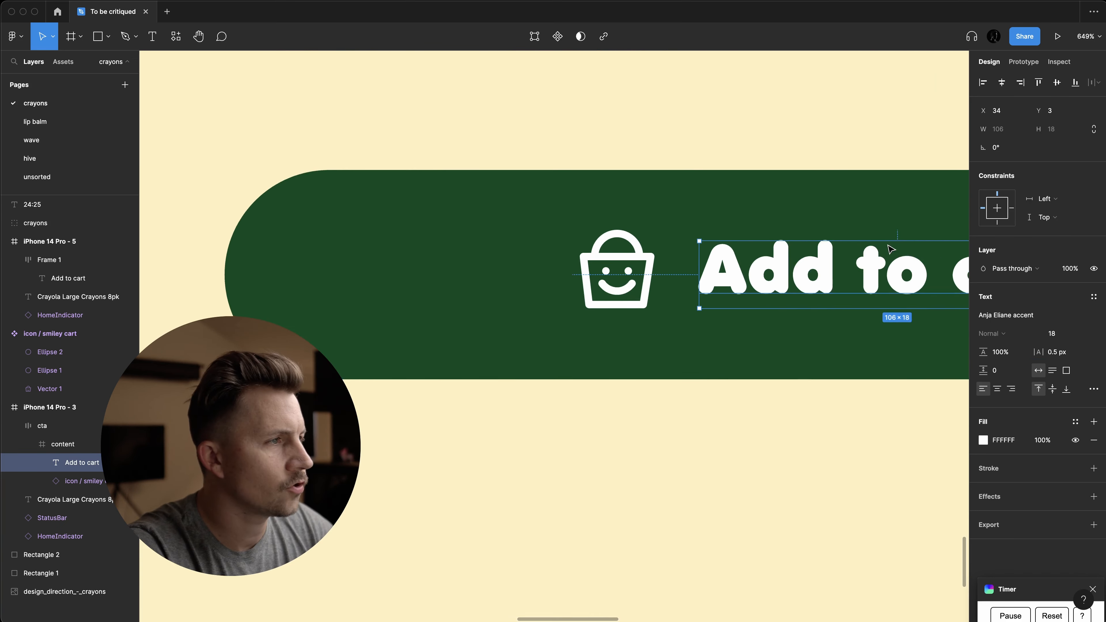
pyautogui.hscroll(3, 716, 295)
pyautogui.scroll(-10, 697, 311)
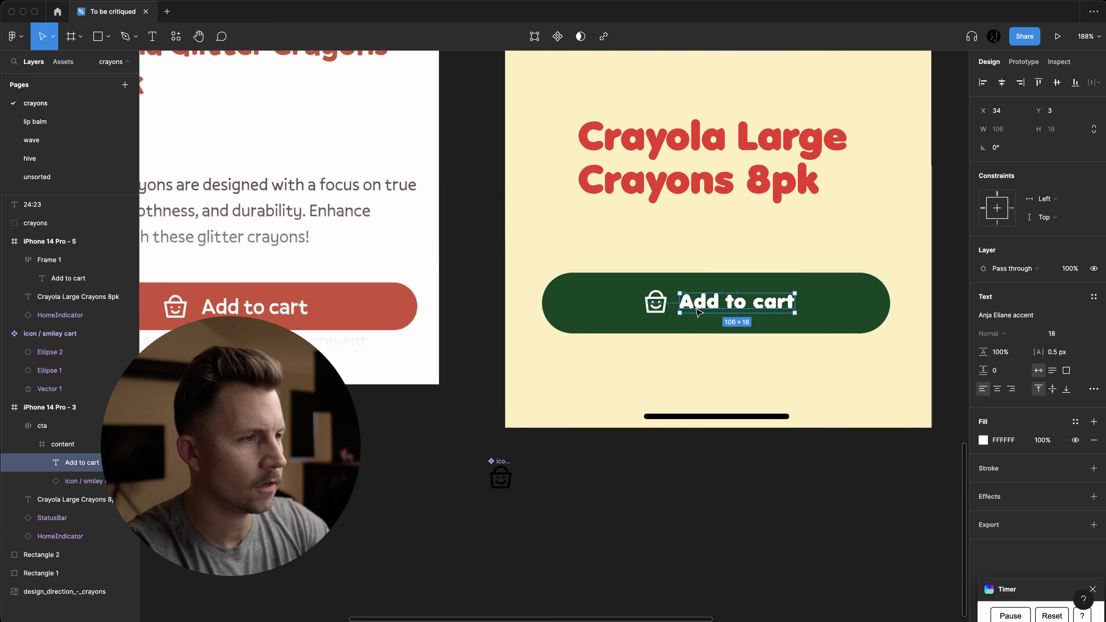
pyautogui.hotkey('shift', '0')
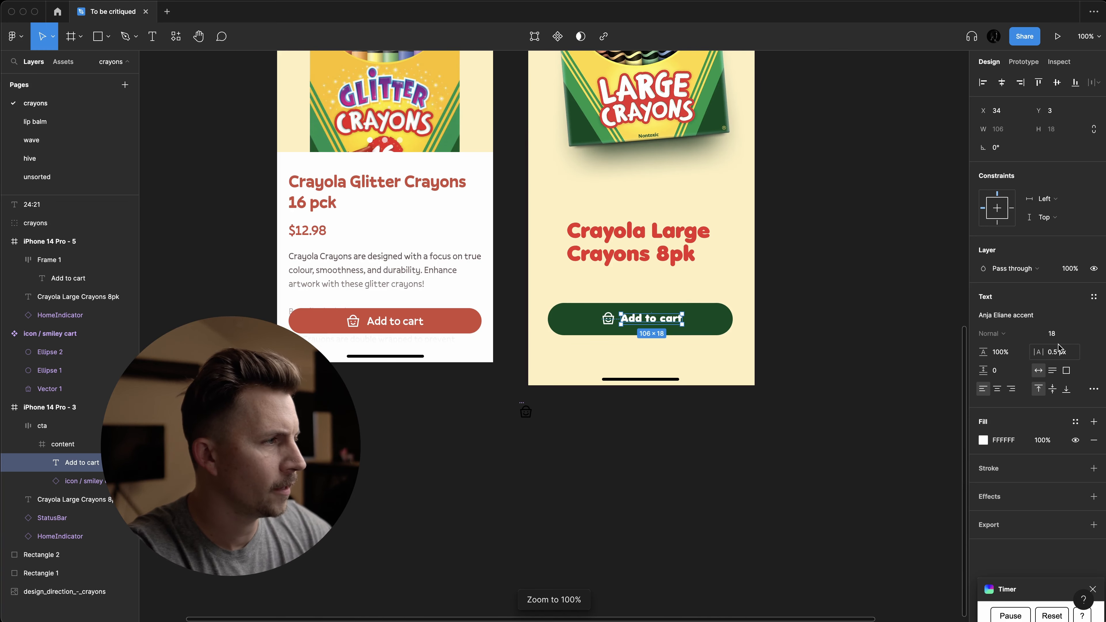
# - Try the reference design's button red on the Crayola Large Crayons 8pk title, and undo the colour change
pyautogui.click(701, 470)
pyautogui.scroll(3, 698, 459)
pyautogui.hscroll(-3, 699, 459)
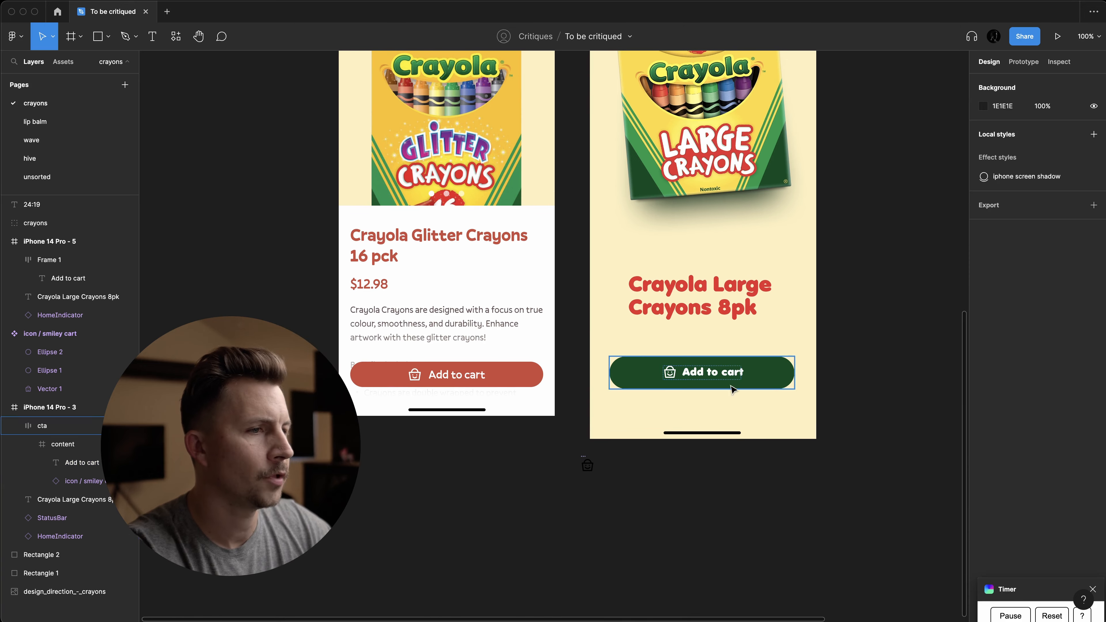
pyautogui.scroll(-3, 725, 380)
pyautogui.scroll(3, 800, 459)
pyautogui.click(733, 400)
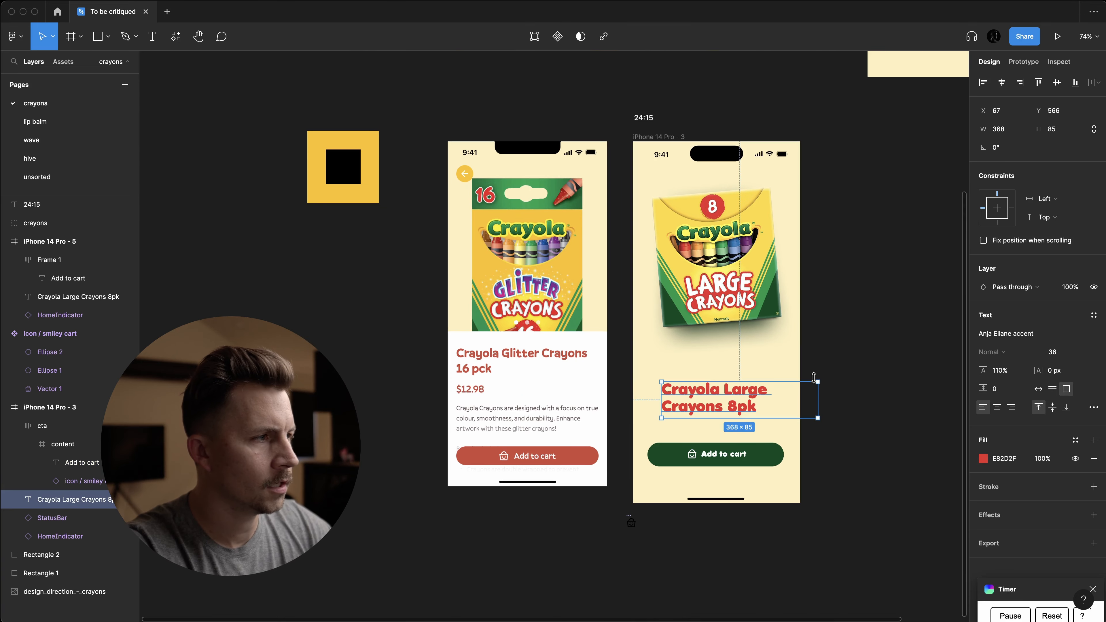
pyautogui.press('i')
pyautogui.click(579, 459)
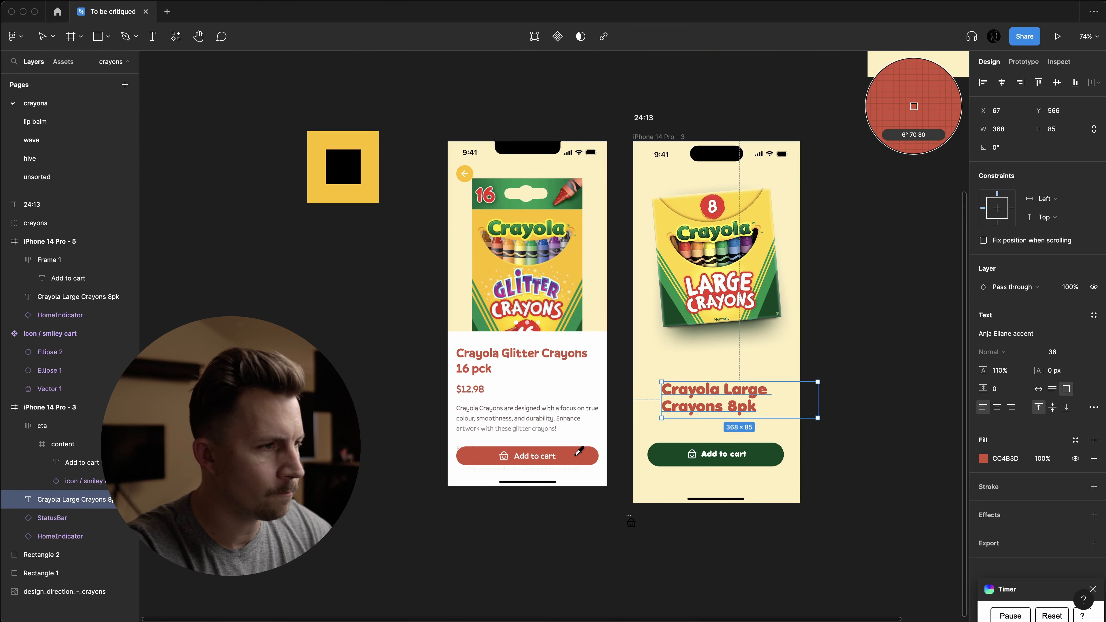
pyautogui.scroll(5, 600, 448)
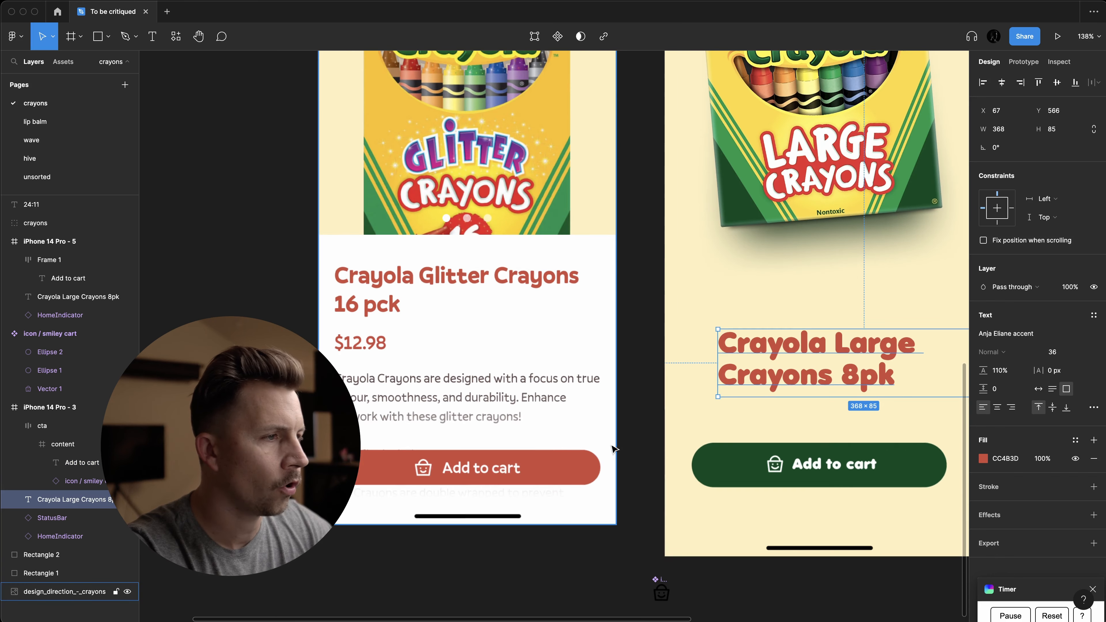
pyautogui.press('super+z')
# - Set the product title's fill colour to HSB 360, 80, 90
pyautogui.click(982, 459)
pyautogui.hscroll(3, 744, 304)
pyautogui.scroll(2, 744, 304)
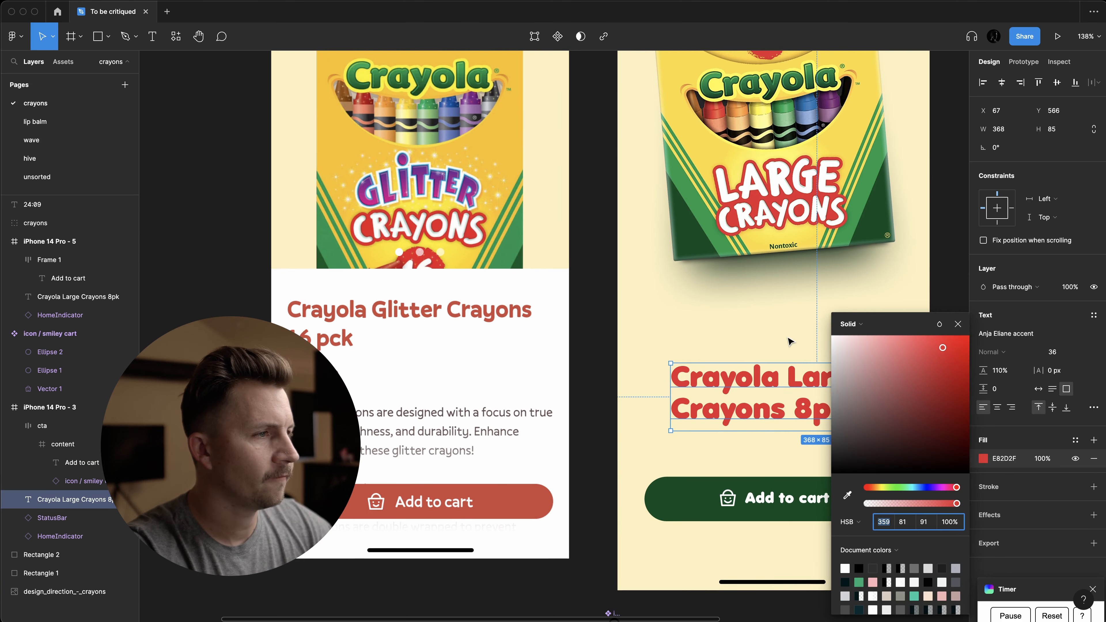
pyautogui.hotkey('ctrl', 'c')
pyautogui.press('Escape')
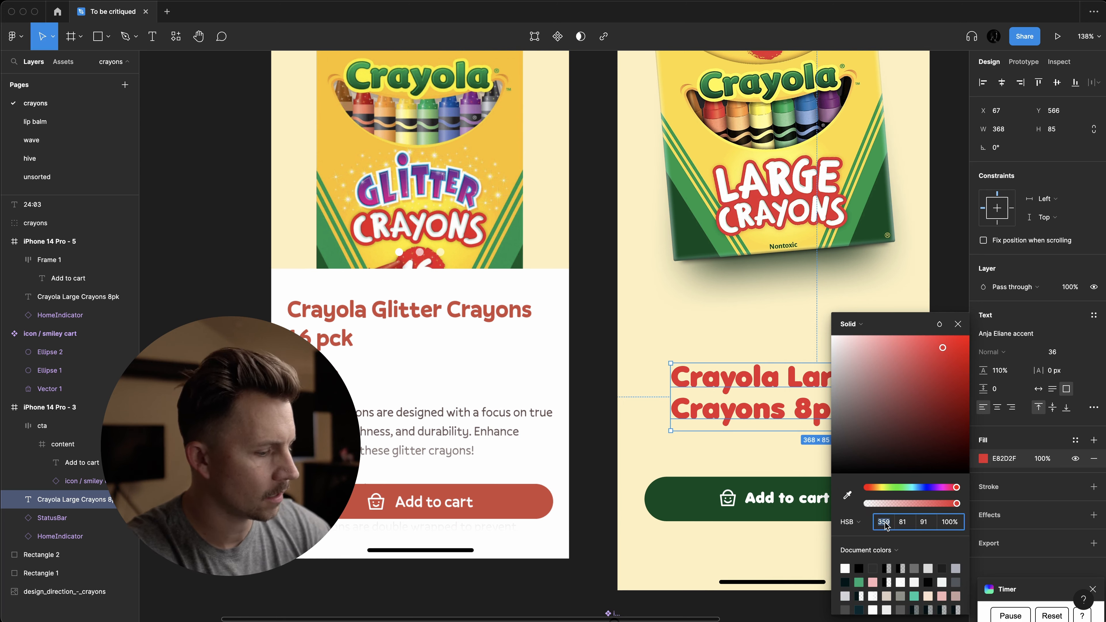
pyautogui.press('Tab')
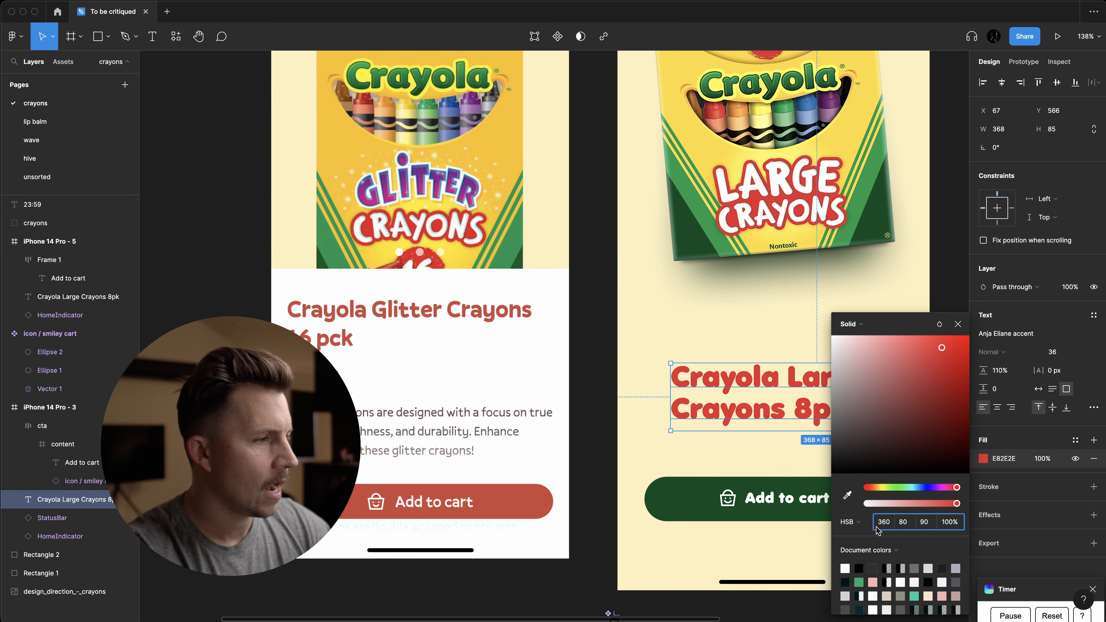
# - Compare saturation levels for the title's red fill and set its saturation to 70
pyautogui.click(900, 526)
pyautogui.hscroll(3, 726, 467)
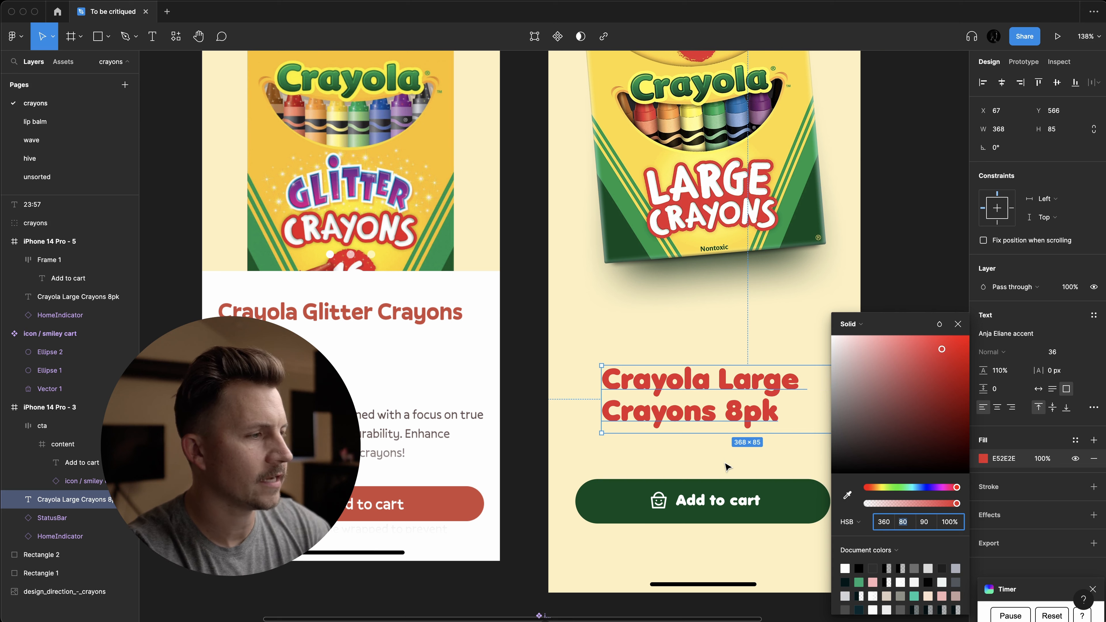
pyautogui.hotkey('shift', 'Down')
pyautogui.hotkey('shift', 'Up')
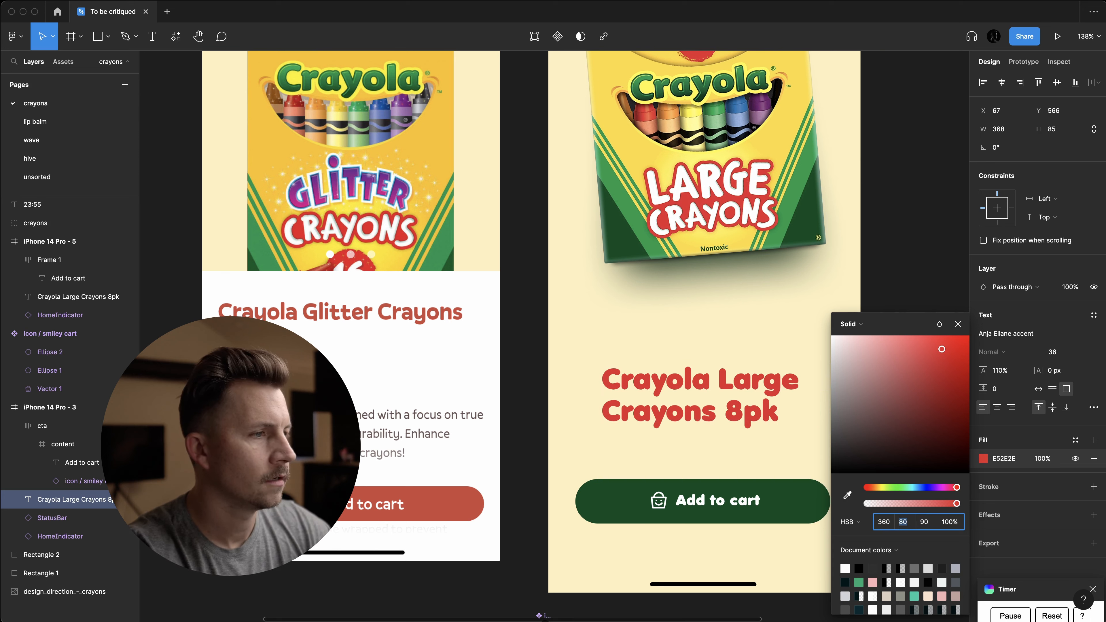
pyautogui.hotkey('shift', 'Down')
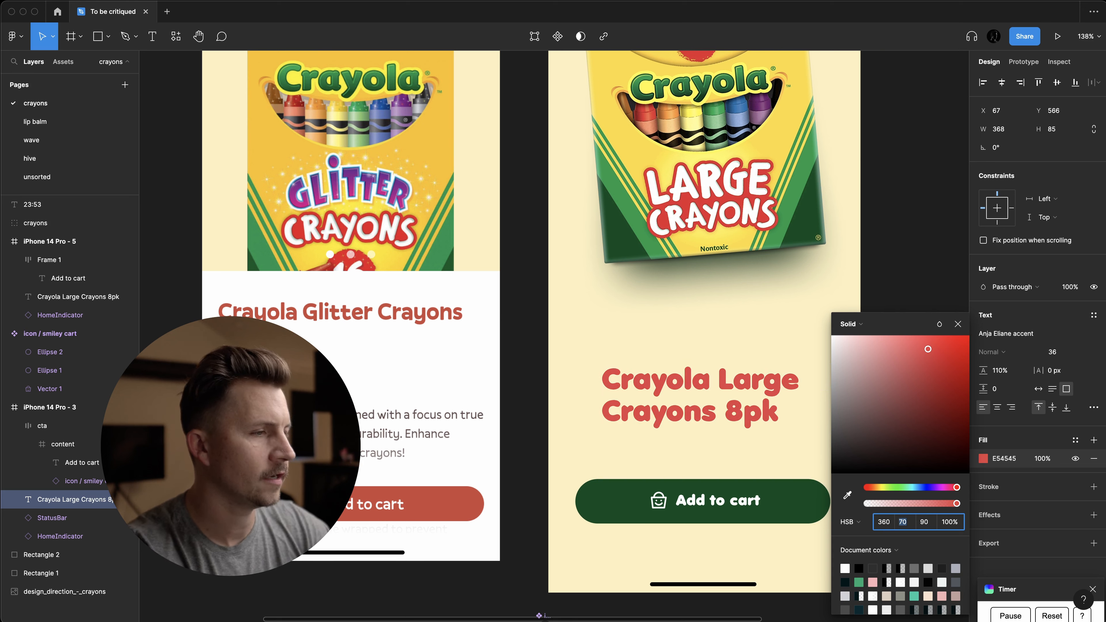
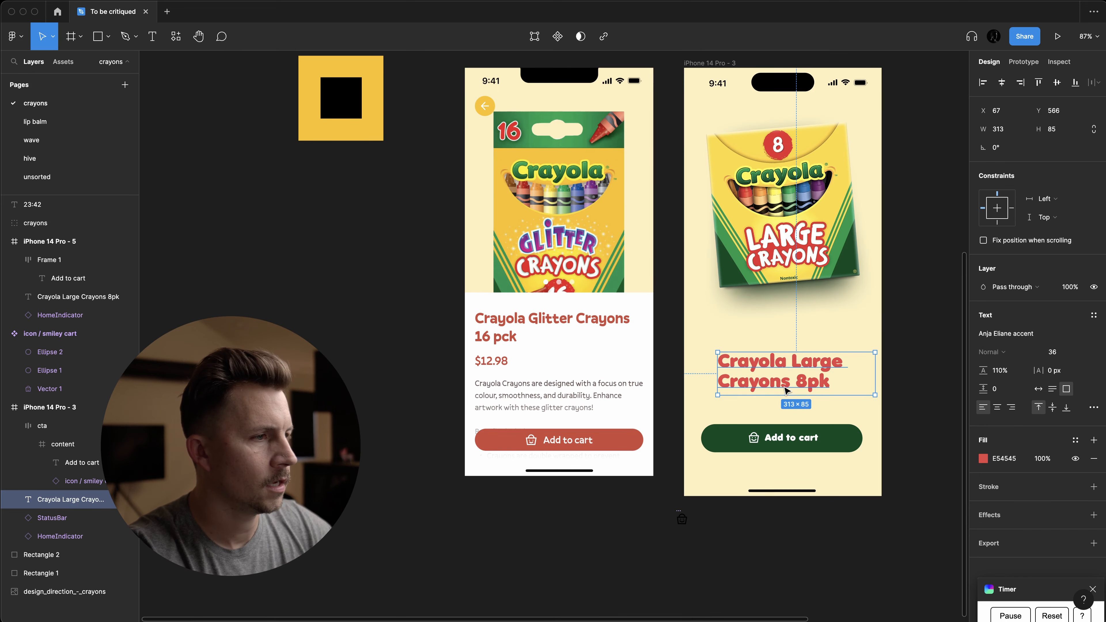
# - Place the green button at X 24 and widen it to 345 px for equal 24 px side margins
pyautogui.click(720, 438)
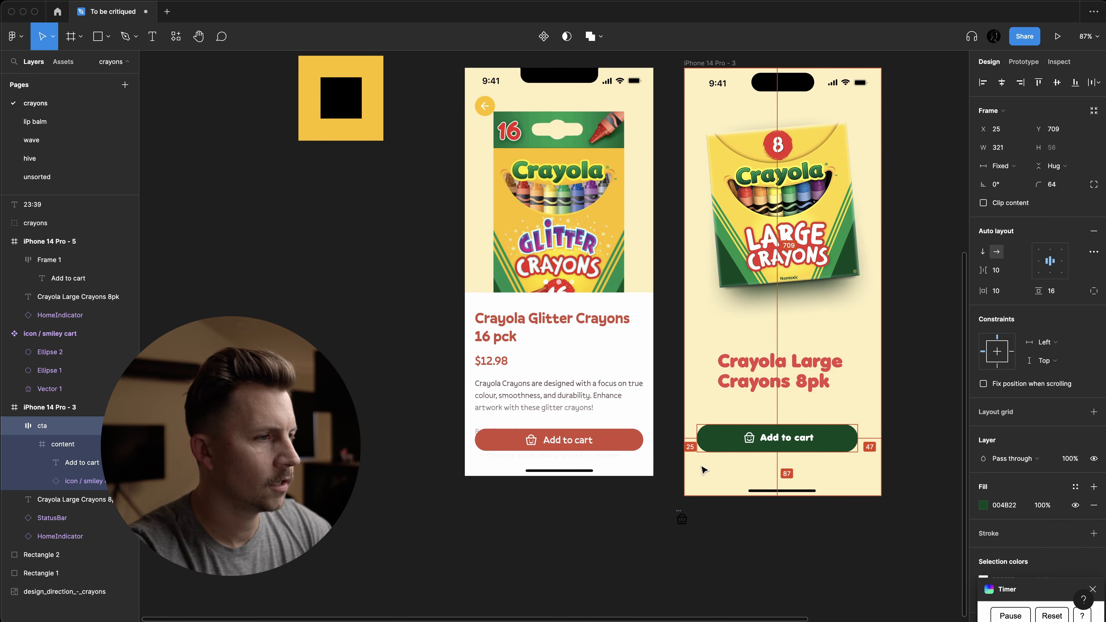
pyautogui.press('Left')
pyautogui.press('shift+super+Right')
pyautogui.press('shift+super+Right')
pyautogui.press('shift+super+Right')
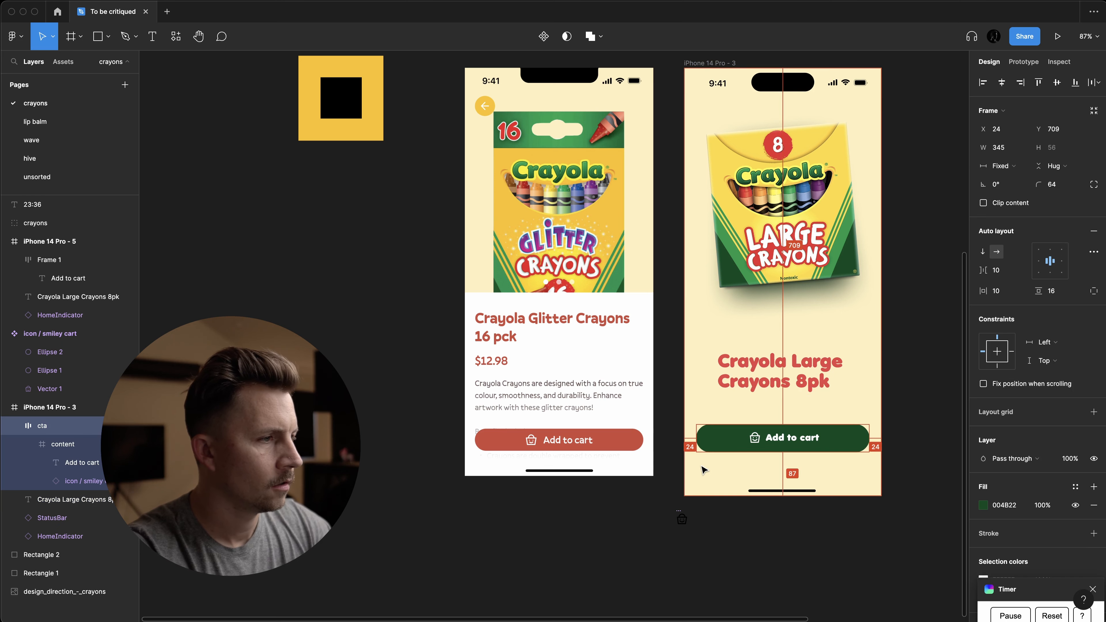
# - Duplicate the title below itself at X 24, Y 570 as a $12.98 price text and set its box to auto width
pyautogui.click(766, 371)
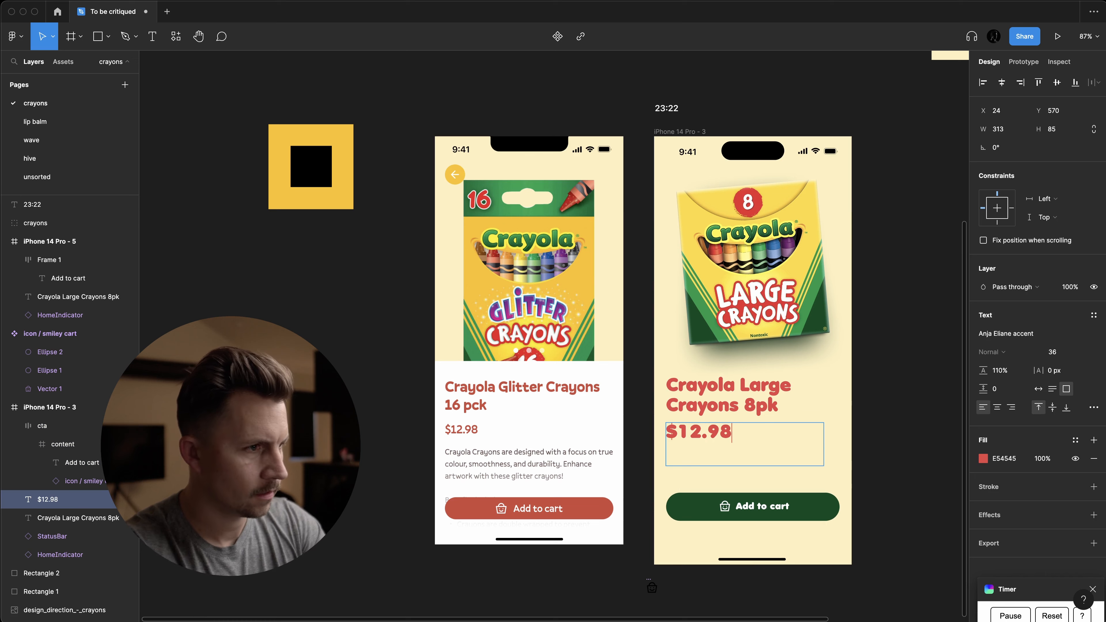
pyautogui.scroll(10, 640, 431)
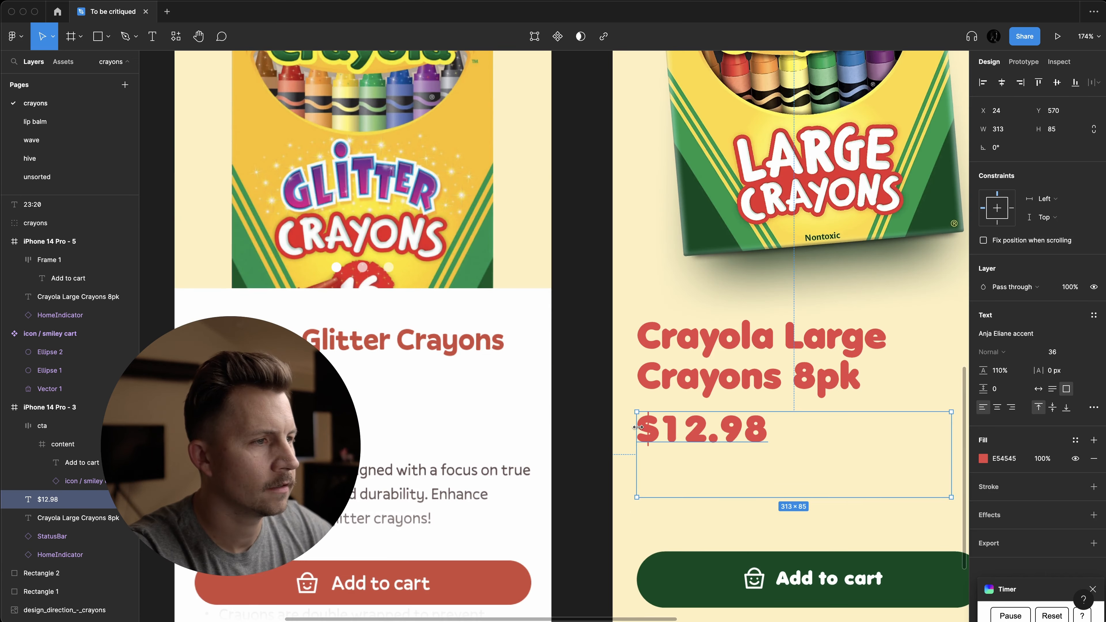
pyautogui.scroll(-10, 640, 431)
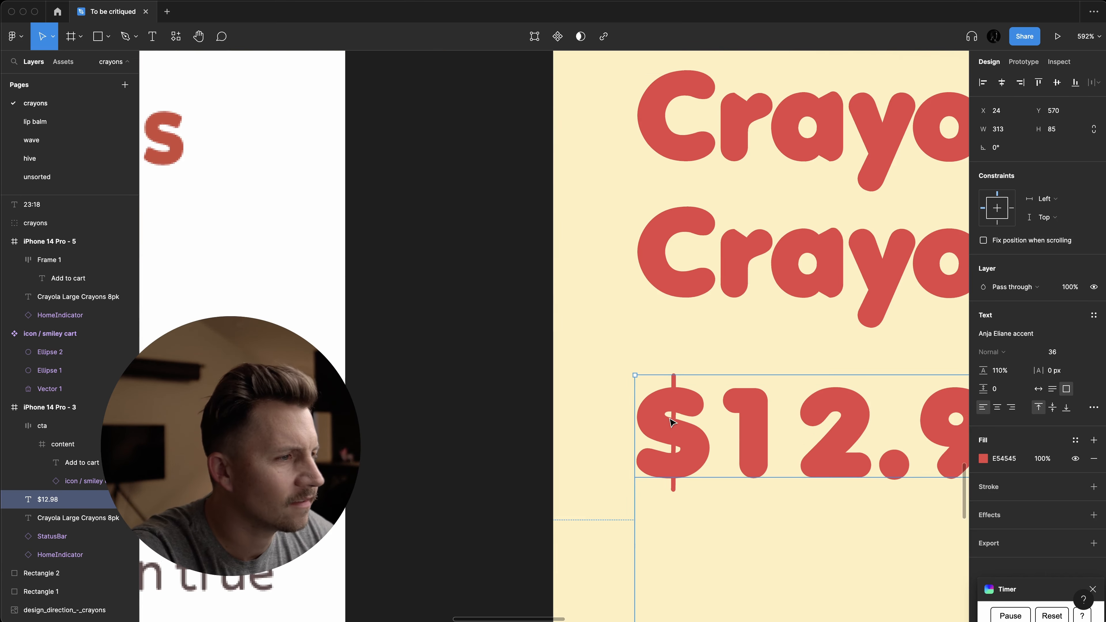
pyautogui.scroll(5, 739, 468)
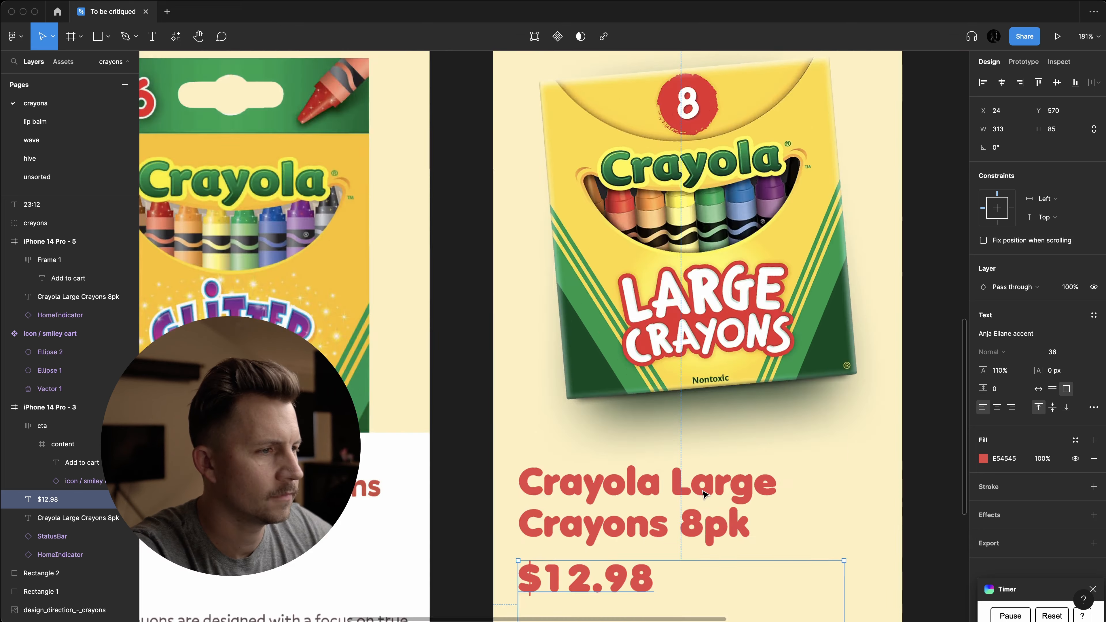
pyautogui.scroll(-4, 739, 468)
pyautogui.scroll(1, 779, 411)
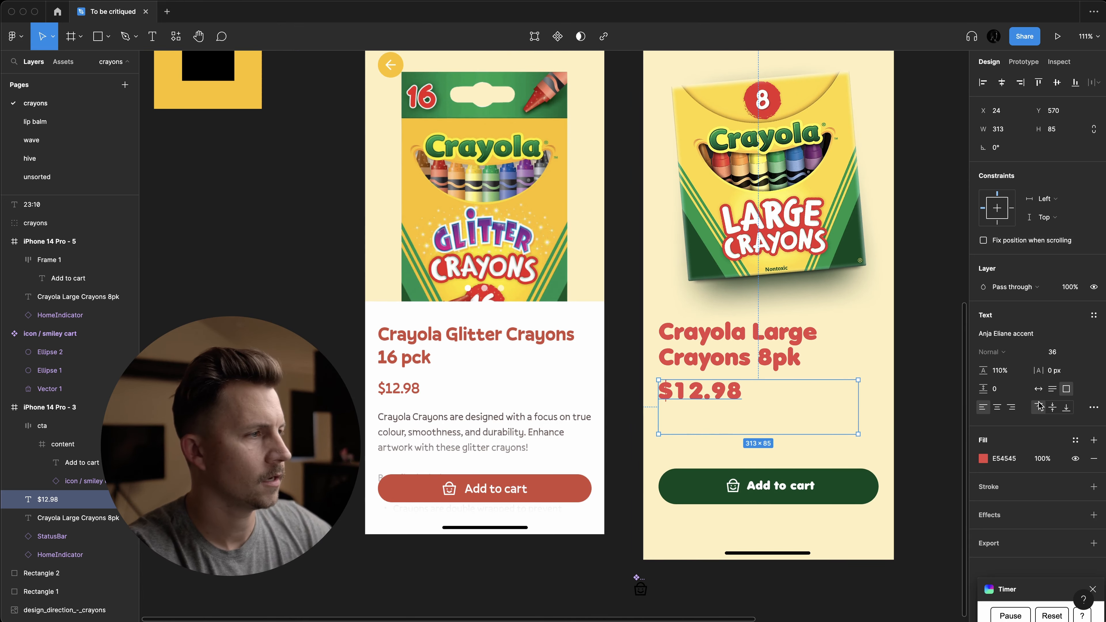
pyautogui.click(1039, 388)
# - Draw a 40 × 40 px circle over the reference design's back button and move it into the iPhone 14 Pro - 3 frame
pyautogui.scroll(-2, 619, 392)
pyautogui.scroll(8, 438, 173)
pyautogui.scroll(5, 438, 174)
pyautogui.press('o')
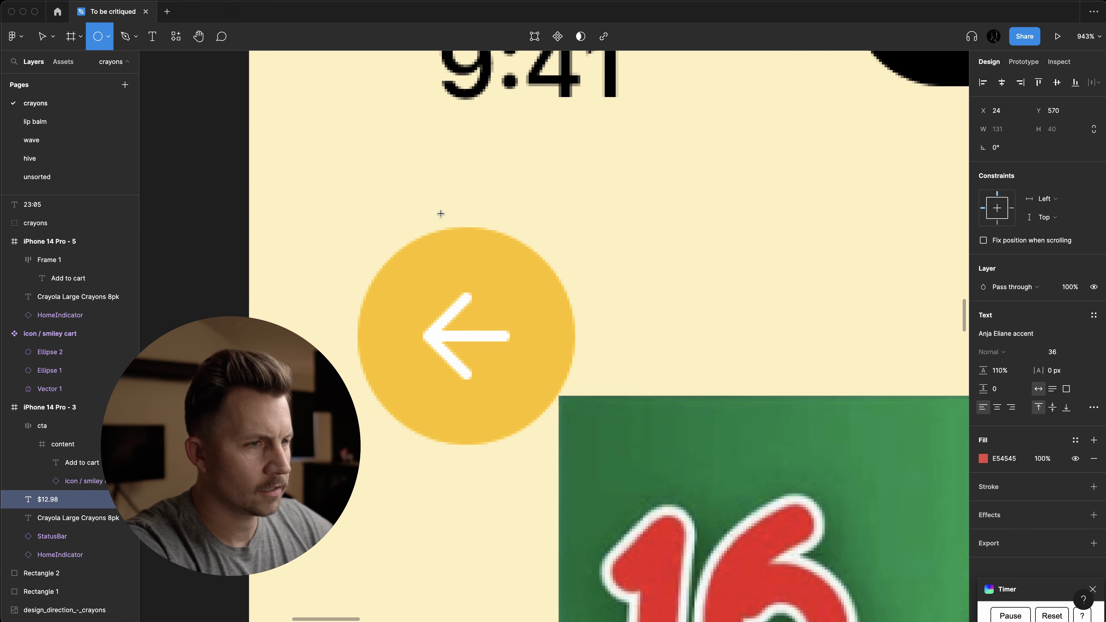
pyautogui.moveTo(346, 215); pyautogui.dragTo(570, 444)
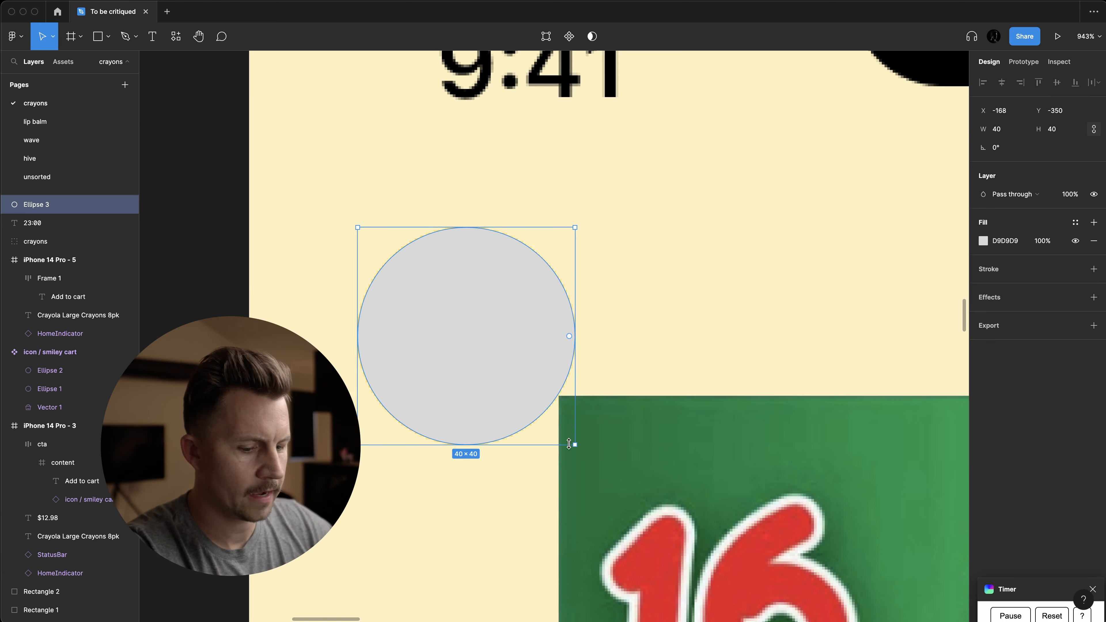
pyautogui.press('BackSpace')
pyautogui.scroll(-6, 569, 445)
pyautogui.scroll(-5, 572, 448)
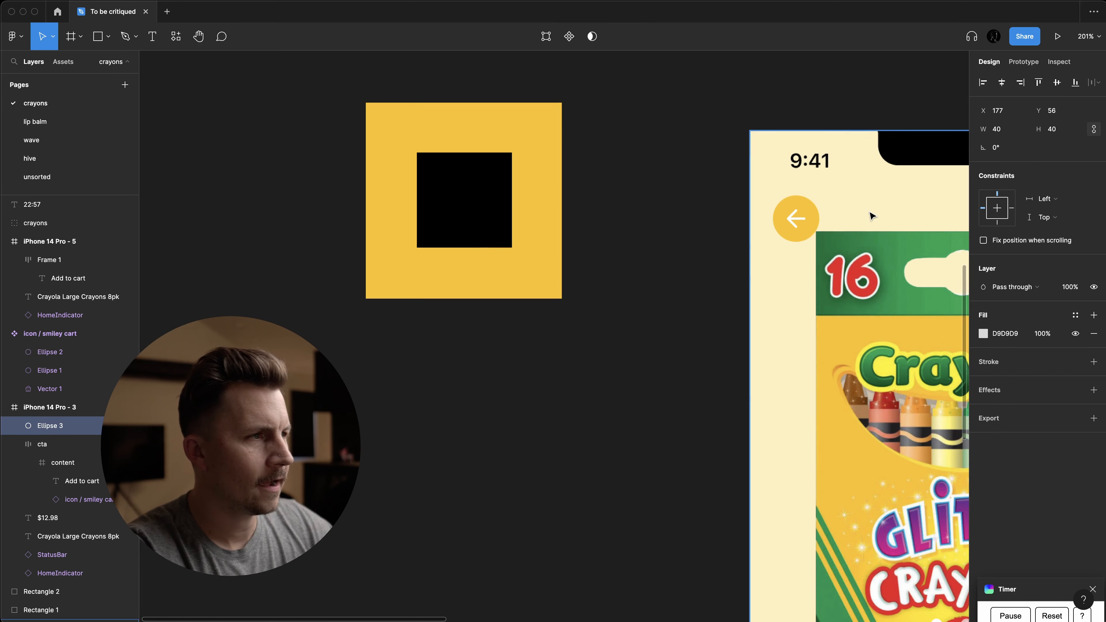
# - Trace the reference back arrow with the Pen tool as a 15 × 15 px white-stroked vector and move it beside the yellow circle
pyautogui.scroll(10, 783, 214)
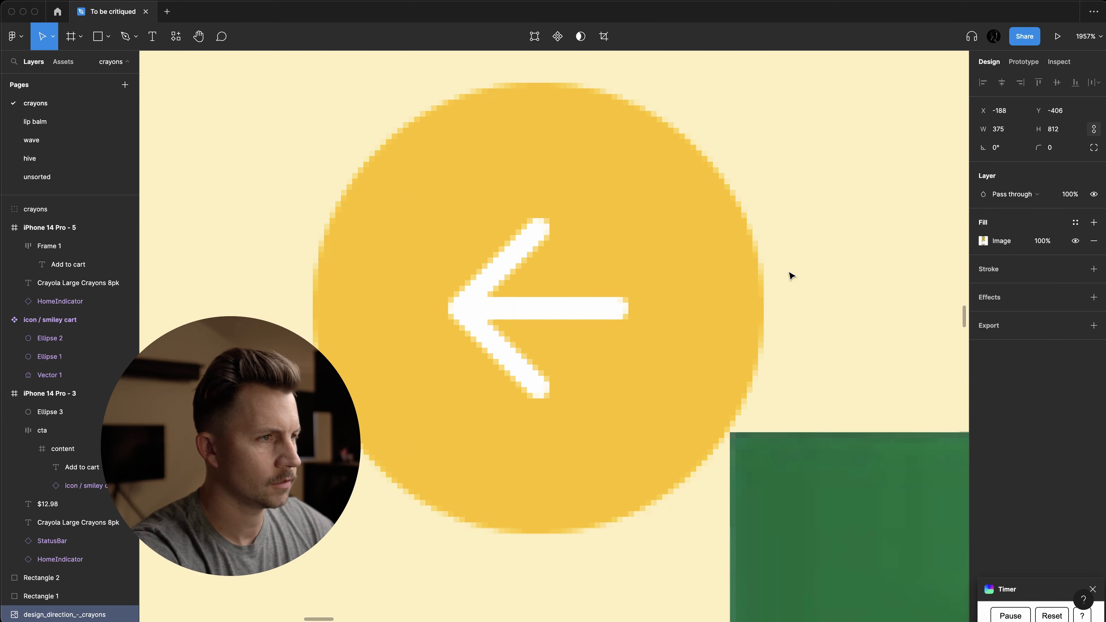
pyautogui.press('p')
pyautogui.click(544, 224)
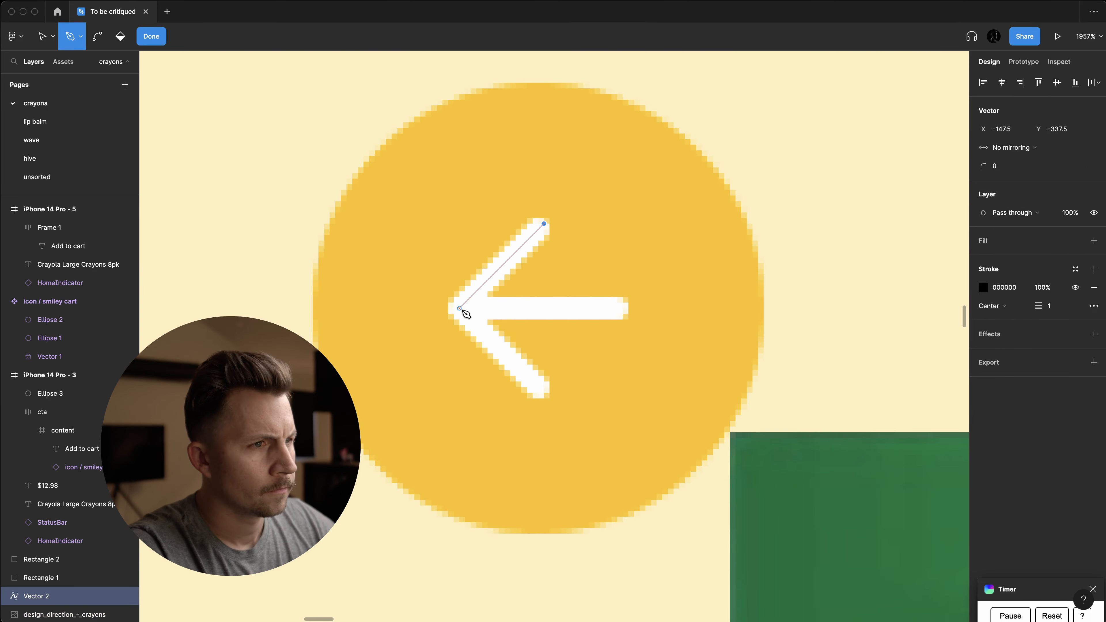
pyautogui.click(459, 308)
pyautogui.click(545, 394)
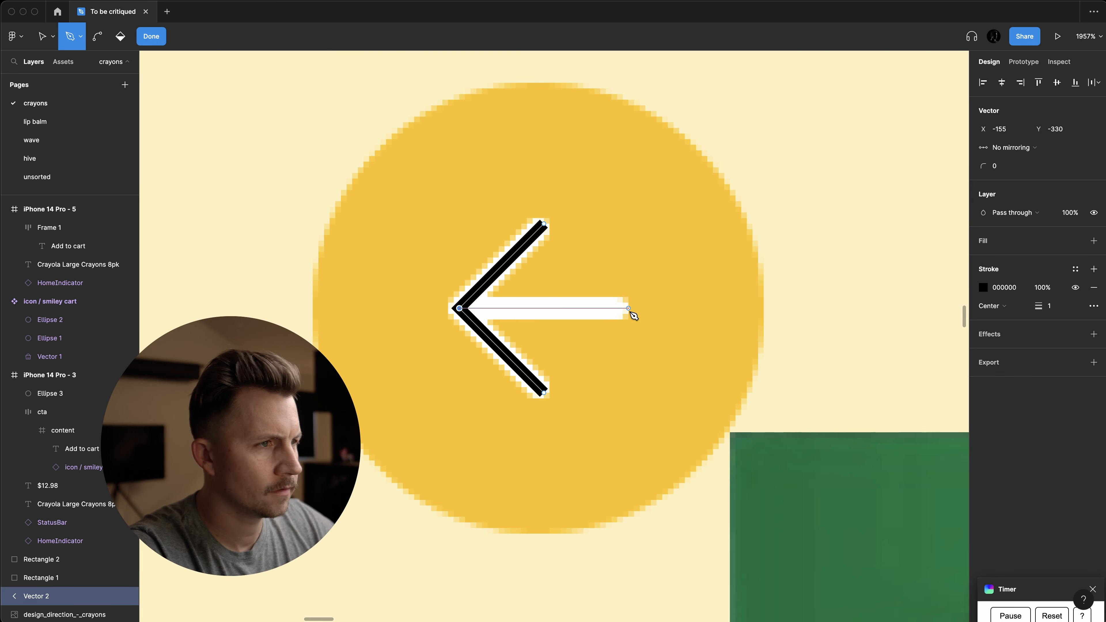
pyautogui.click(629, 308)
pyautogui.press('Escape')
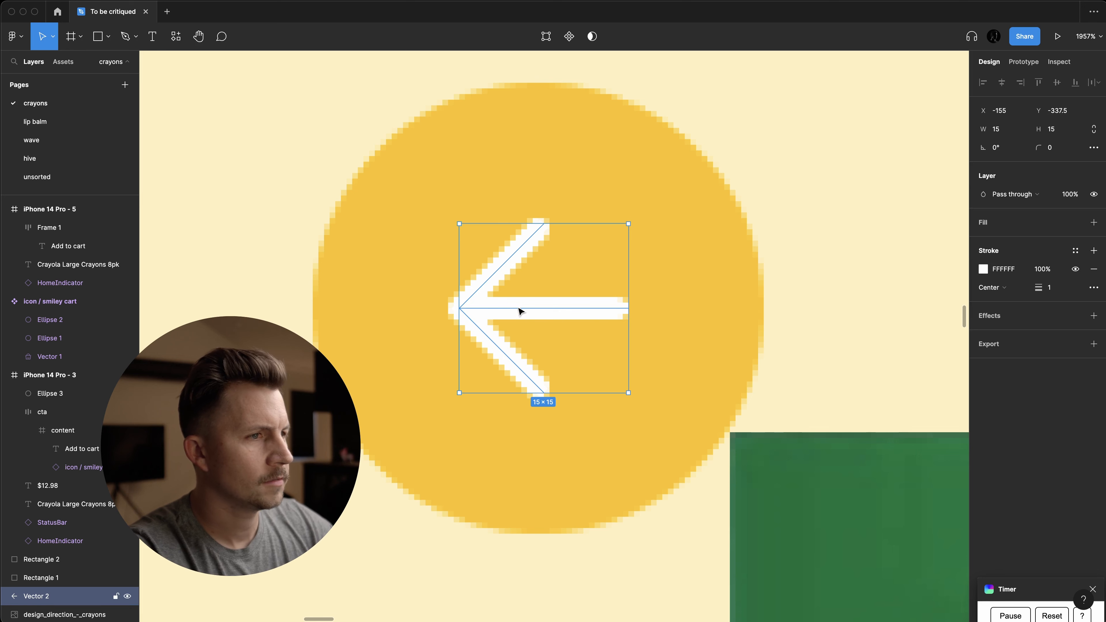
pyautogui.moveTo(519, 310); pyautogui.dragTo(846, 310)
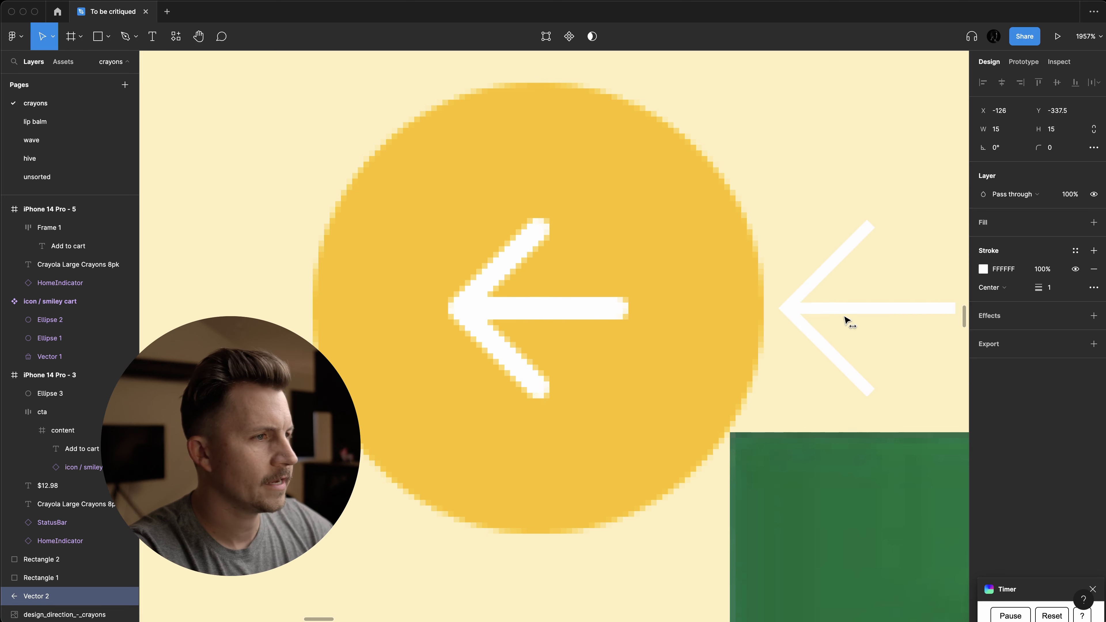
# - Give the arrow a 2 px inside stroke with round joins and round end points, and move it into the iPhone 14 Pro - 3 frame
pyautogui.write('2')
pyautogui.press('Return')
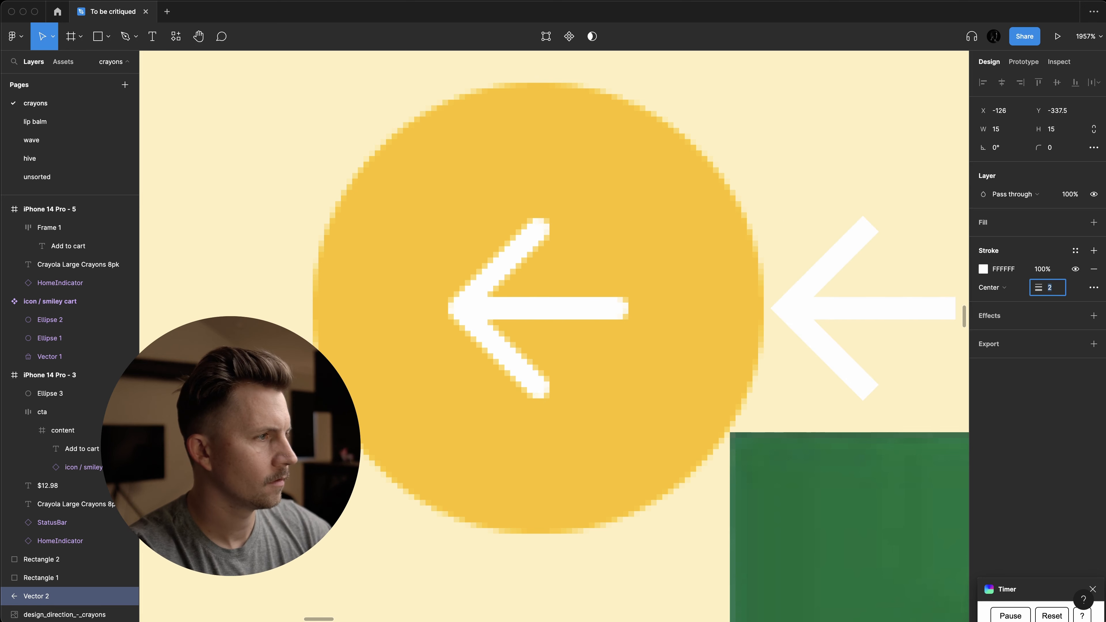
pyautogui.click(1023, 289)
pyautogui.click(1016, 307)
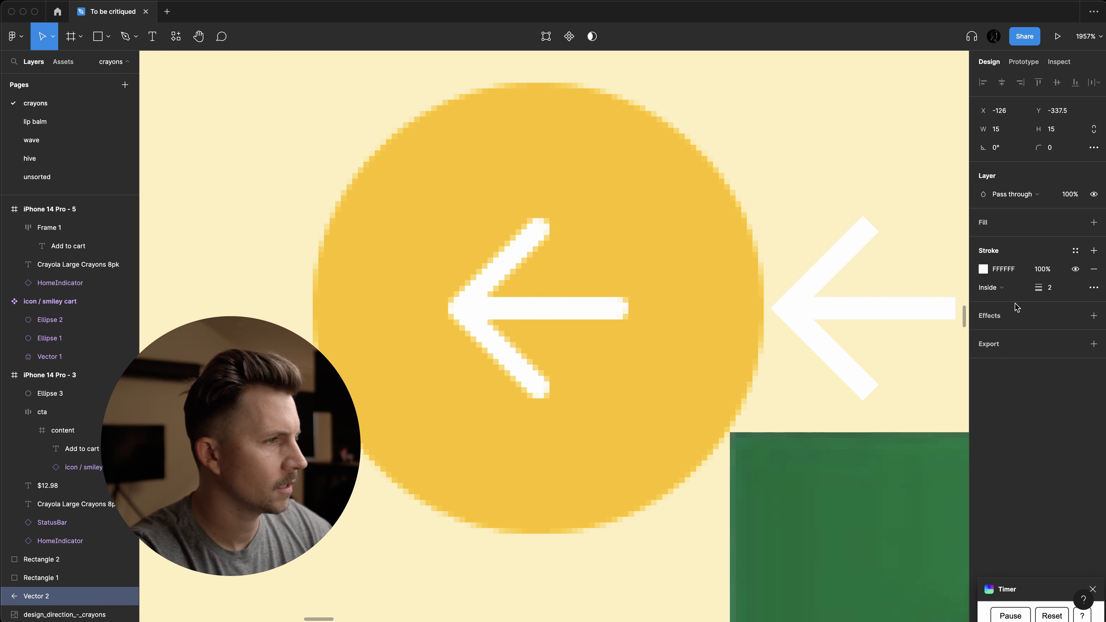
pyautogui.click(1093, 287)
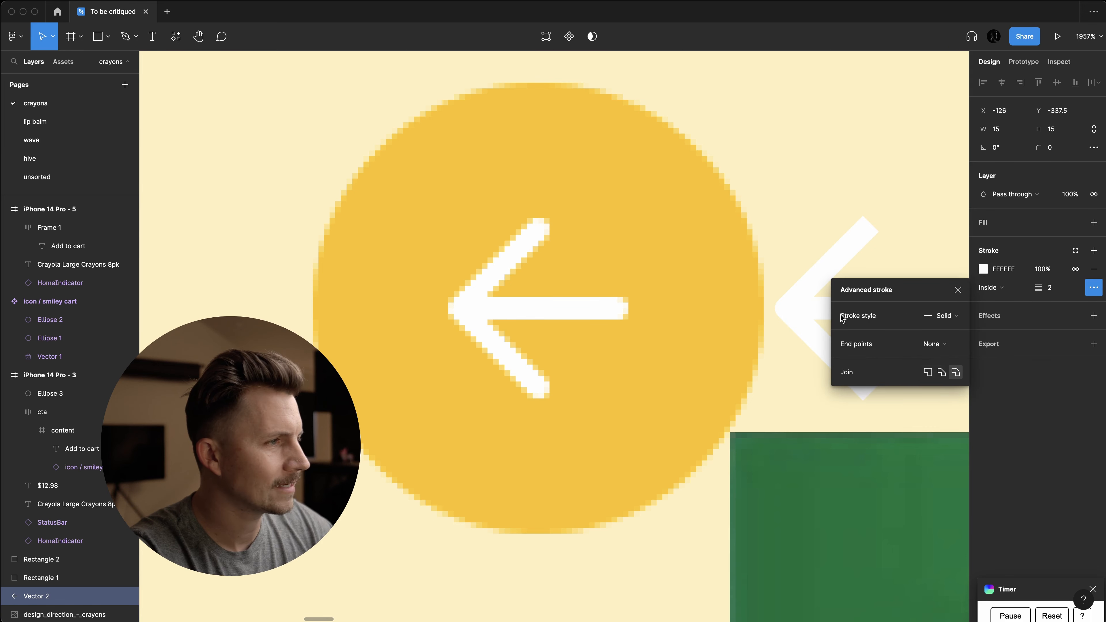
pyautogui.hscroll(4, 671, 258)
pyautogui.scroll(1, 671, 258)
pyautogui.click(934, 344)
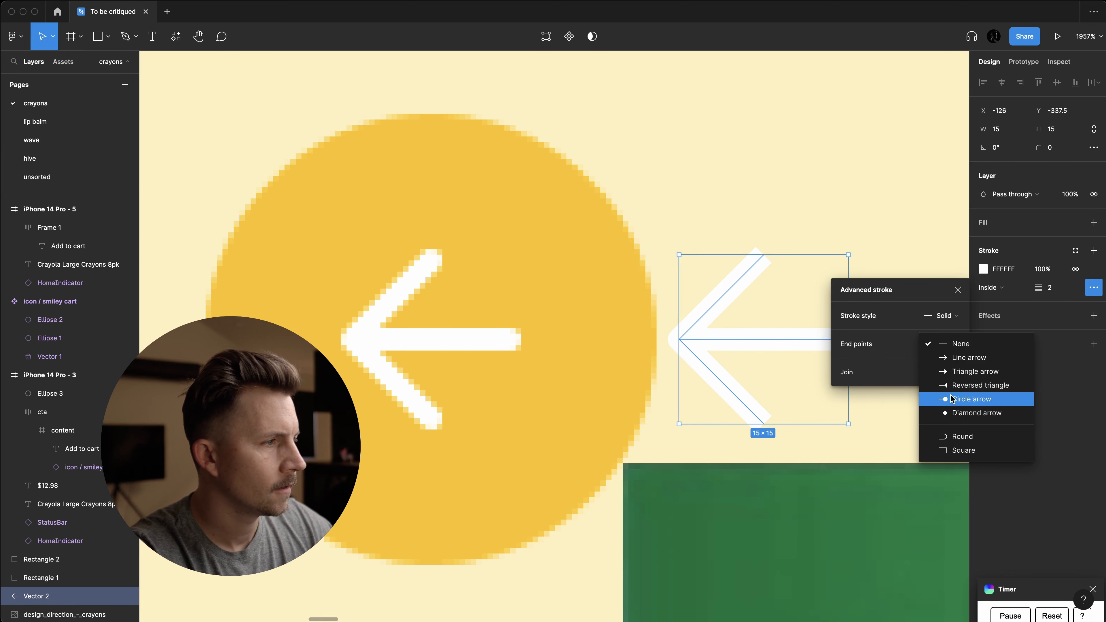
pyautogui.click(950, 436)
pyautogui.scroll(-5, 712, 384)
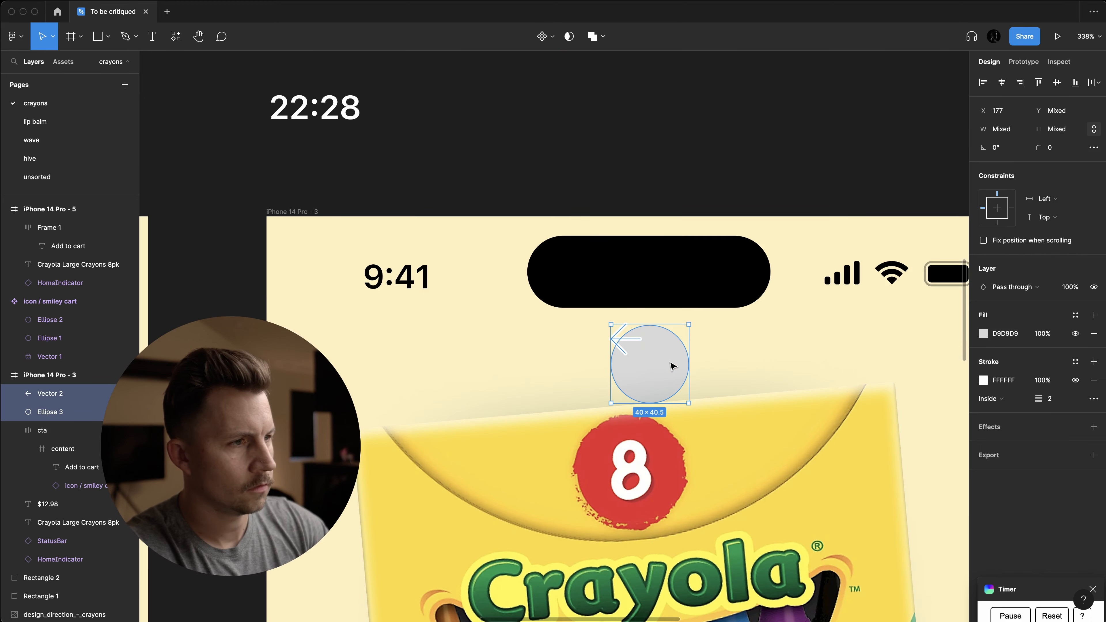
# - Centre the arrow vector and the circle on each other horizontally and vertically
pyautogui.hotkey('alt', 'd')
pyautogui.hotkey('alt', 's')
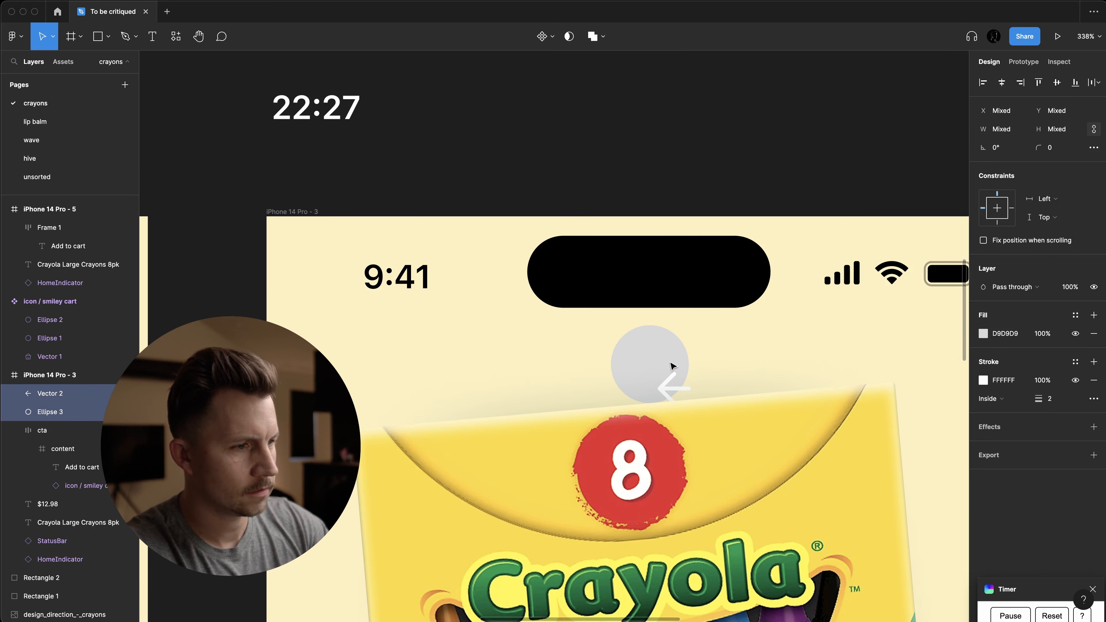
pyautogui.hotkey('alt', 'h')
pyautogui.hotkey('alt', 'v')
# - Fill the back button's circle with the red E54545 sampled from the $12.98 price text
pyautogui.scroll(-2, 679, 355)
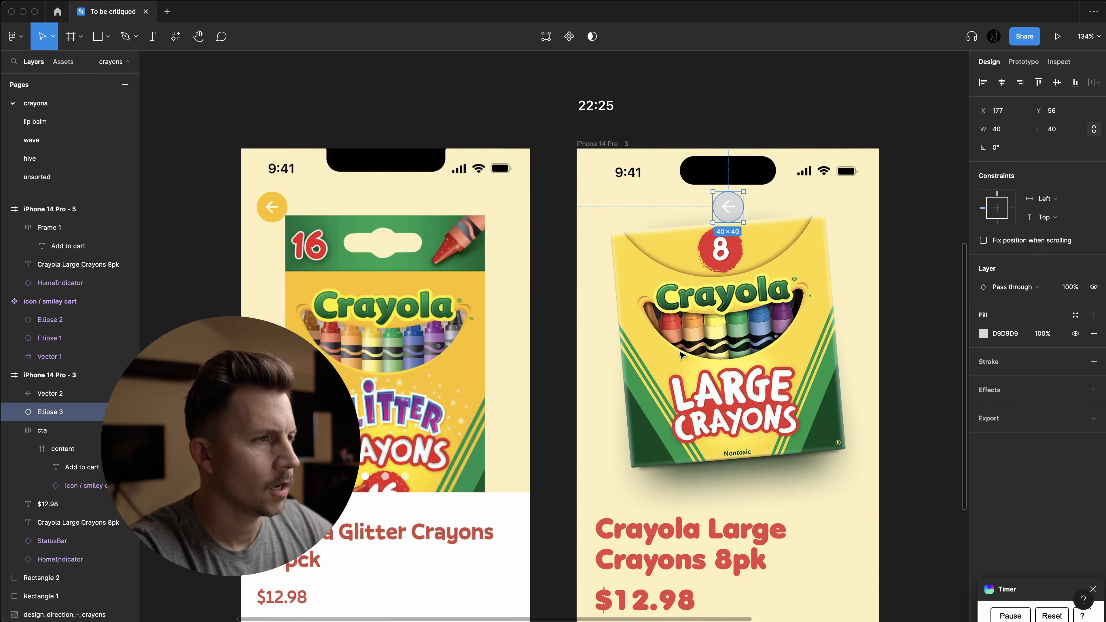
pyautogui.scroll(-3, 681, 355)
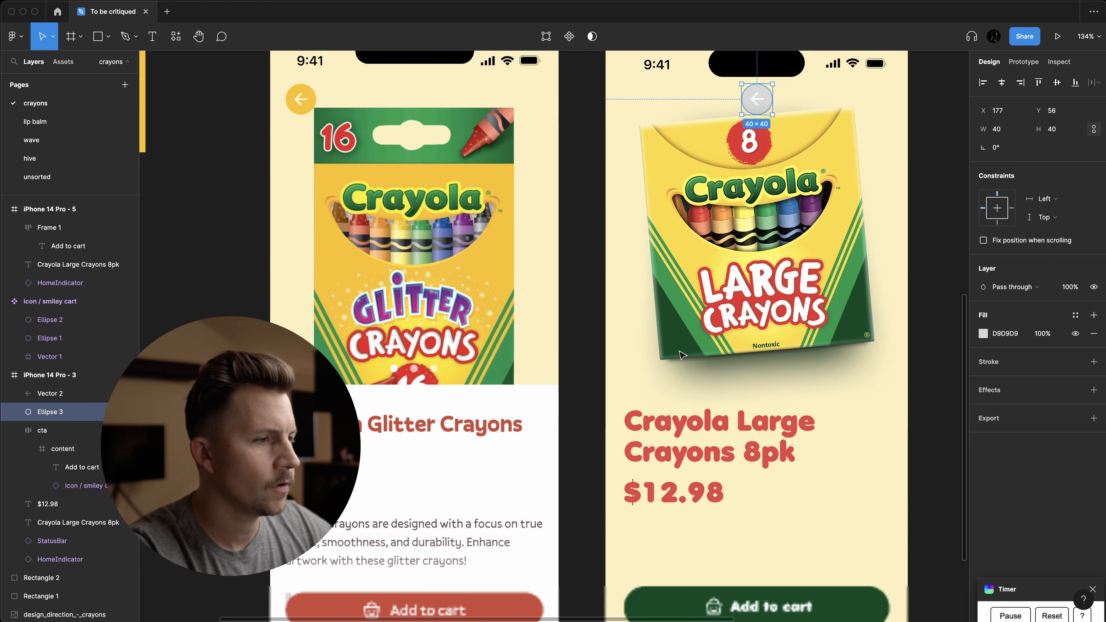
pyautogui.press('i')
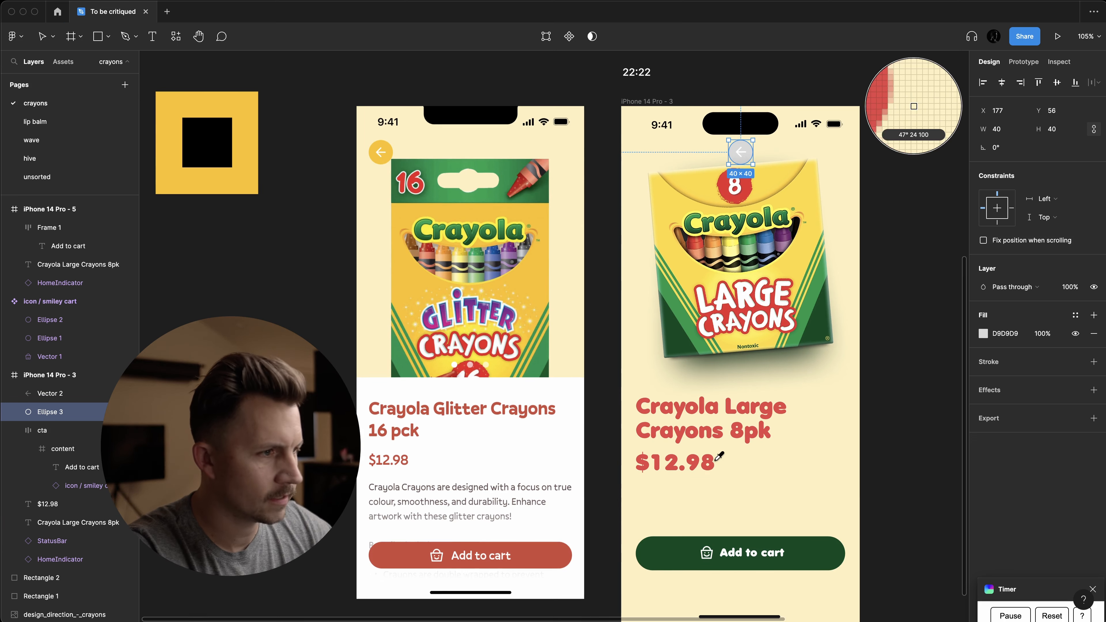
pyautogui.click(710, 461)
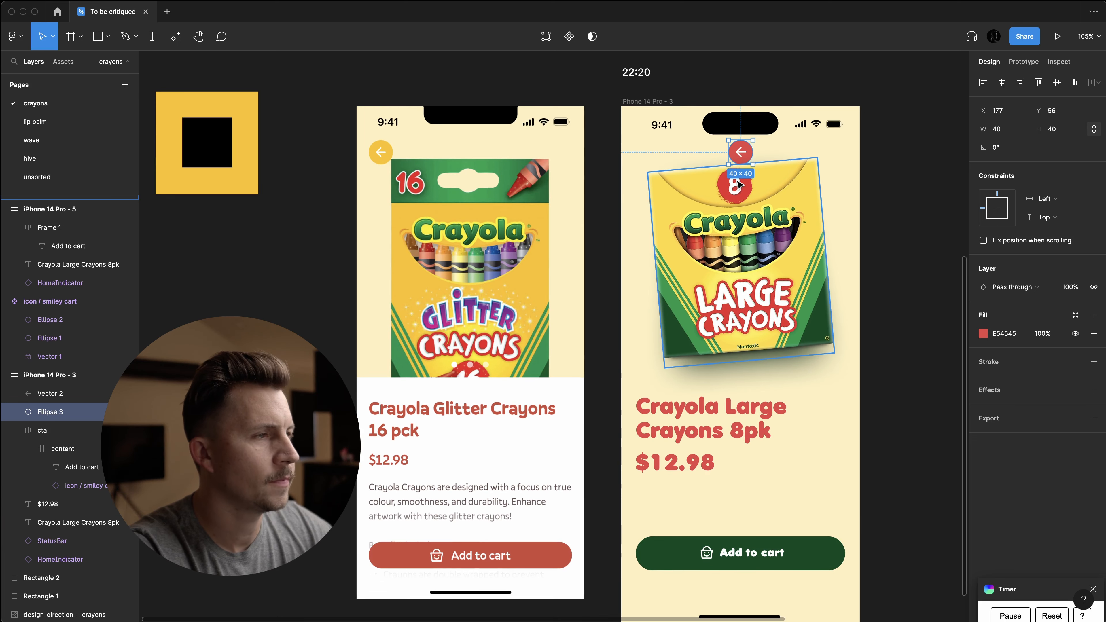
# - Recolour the back arrow's stroke with the red E54545 sampled from the Crayola Large Crayons 8pk title
pyautogui.click(741, 152)
pyautogui.scroll(4, 733, 168)
pyautogui.scroll(-3, 709, 280)
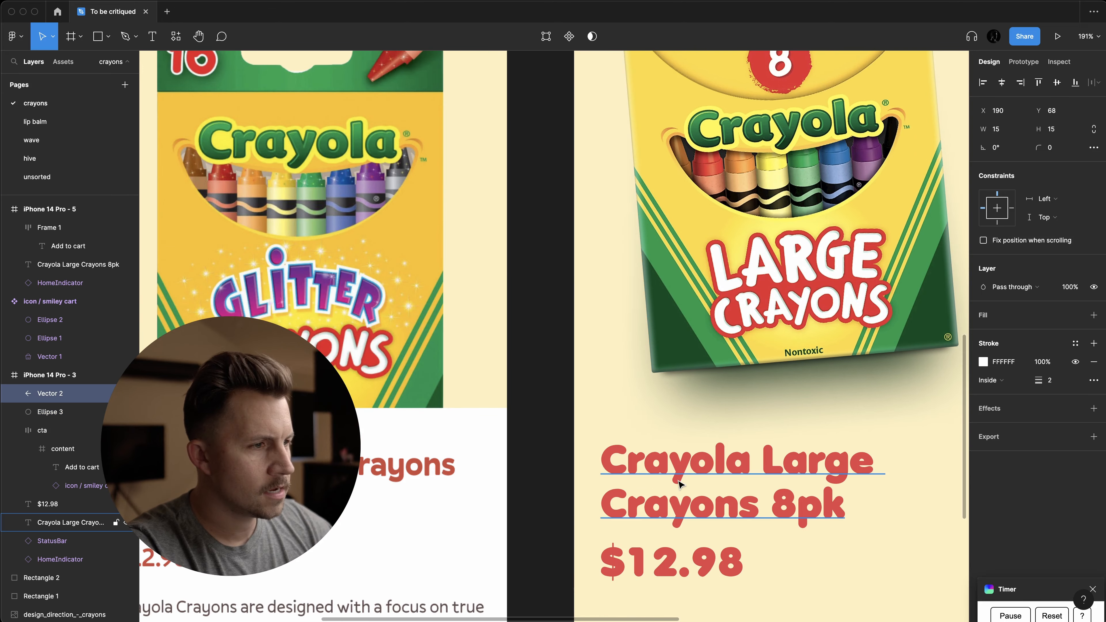
pyautogui.press('i')
pyautogui.click(609, 461)
pyautogui.scroll(3, 608, 462)
pyautogui.scroll(-2, 608, 462)
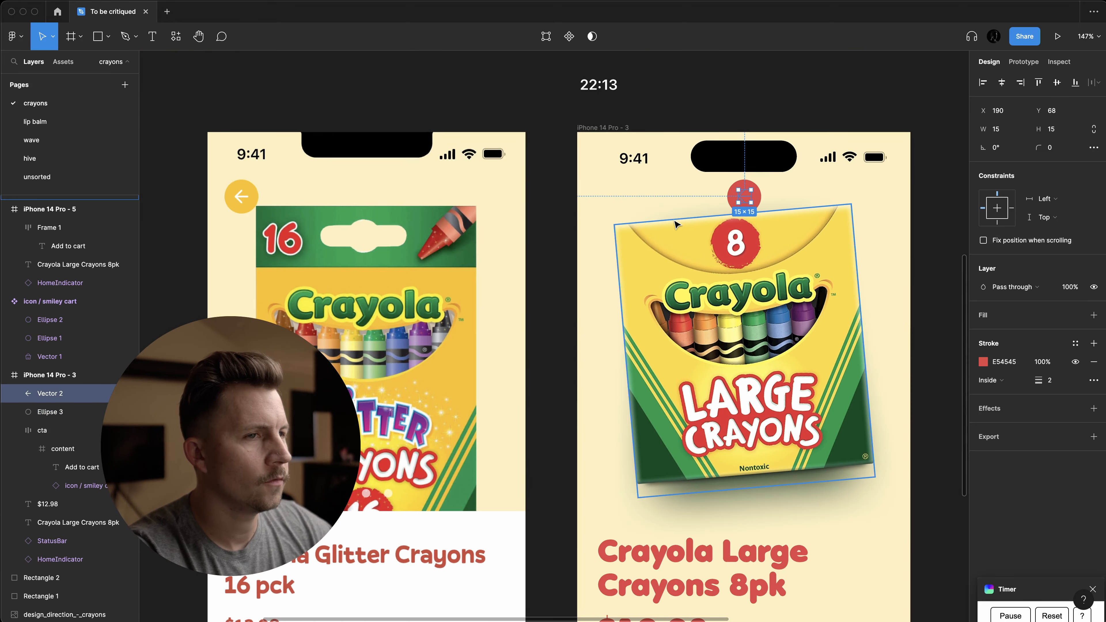
pyautogui.scroll(-3, 695, 260)
pyautogui.hscroll(-1, 622, 275)
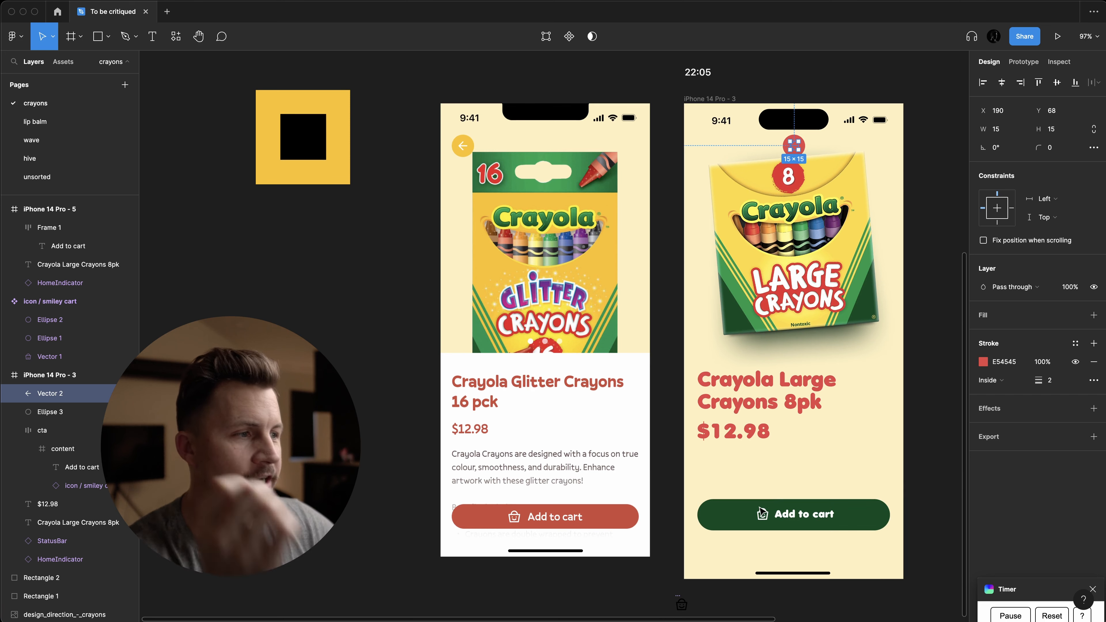
# - Fill the circle with the dark green 004B22 sampled from the Add to cart button and set the arrow's stroke to FFFFFF
pyautogui.click(805, 117)
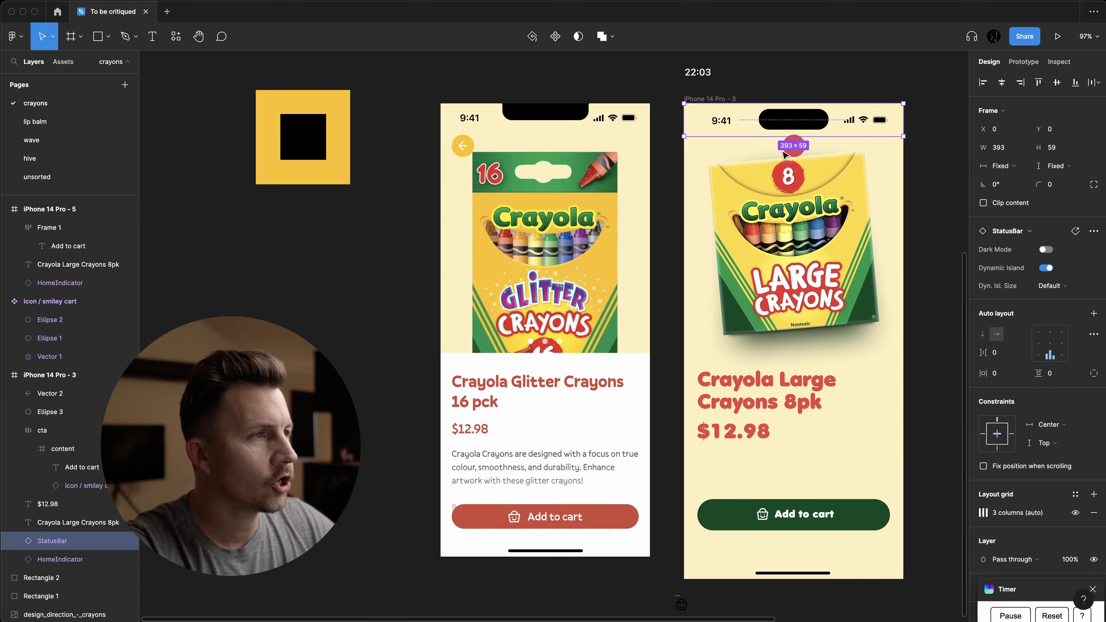
pyautogui.click(792, 152)
pyautogui.press('i')
pyautogui.click(716, 521)
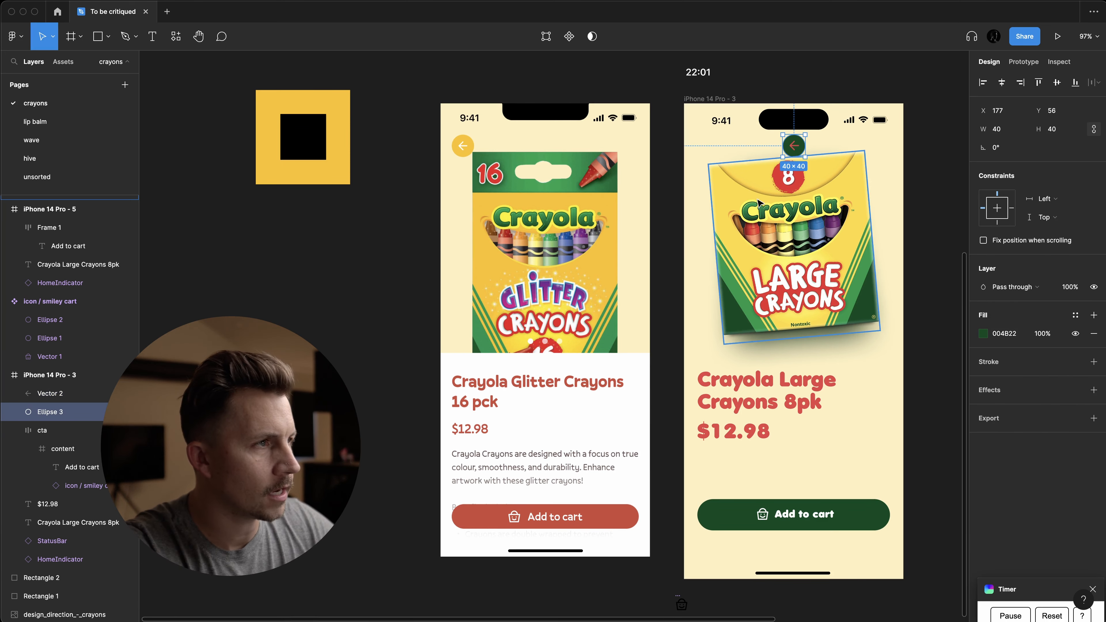
pyautogui.click(794, 146)
pyautogui.press('i')
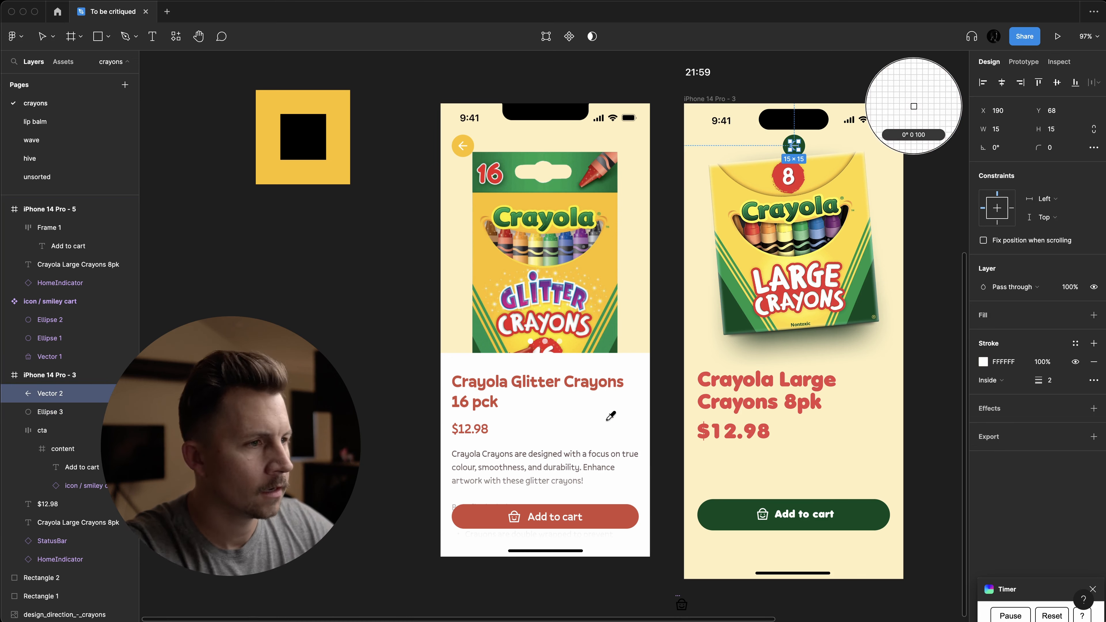
pyautogui.press('Escape')
# - Group the arrow with its circle and align the group to the left edge of the Add to cart button
pyautogui.hscroll(2, 697, 283)
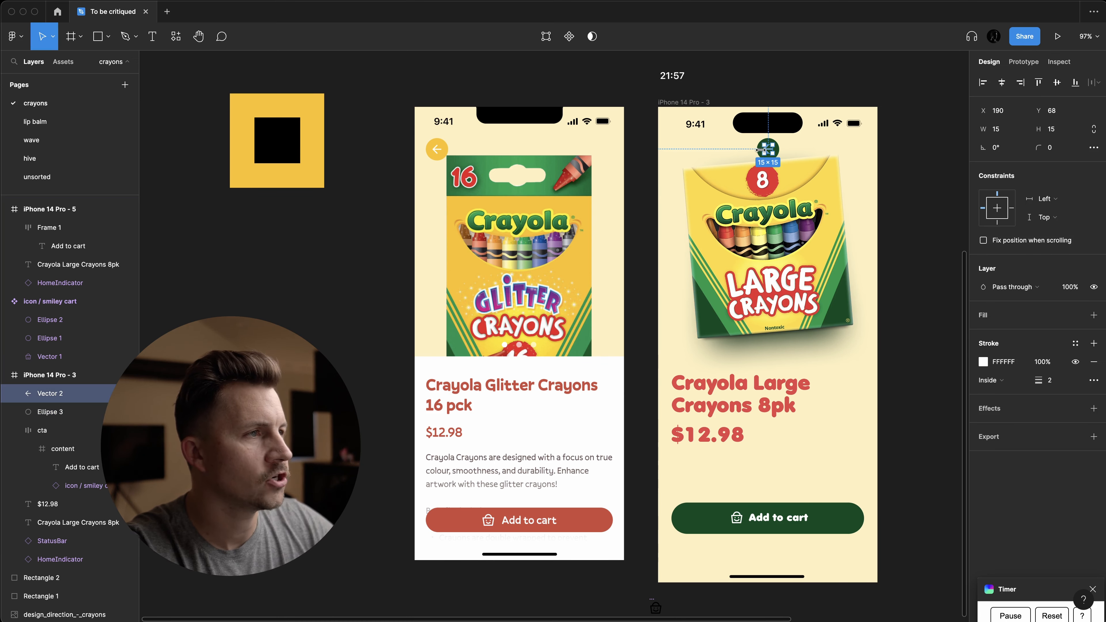
pyautogui.keyDown('shift'); pyautogui.click(756, 148); pyautogui.keyUp('shift')
pyautogui.scroll(5, 756, 148)
pyautogui.press('super+g')
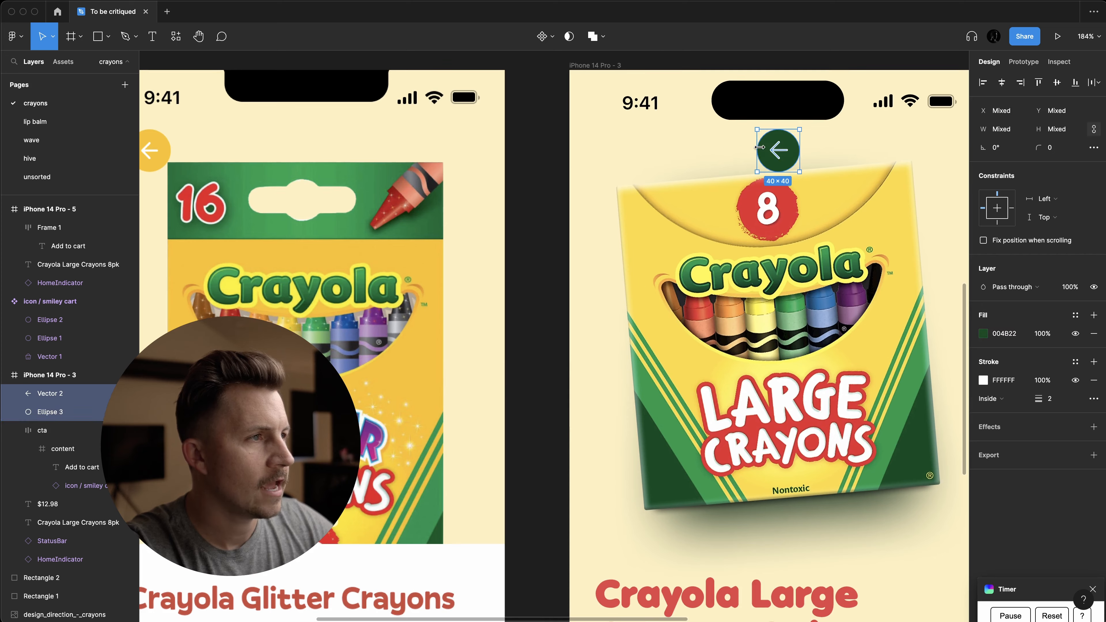
pyautogui.scroll(-5, 712, 255)
pyautogui.keyDown('shift'); pyautogui.click(736, 449); pyautogui.keyUp('shift')
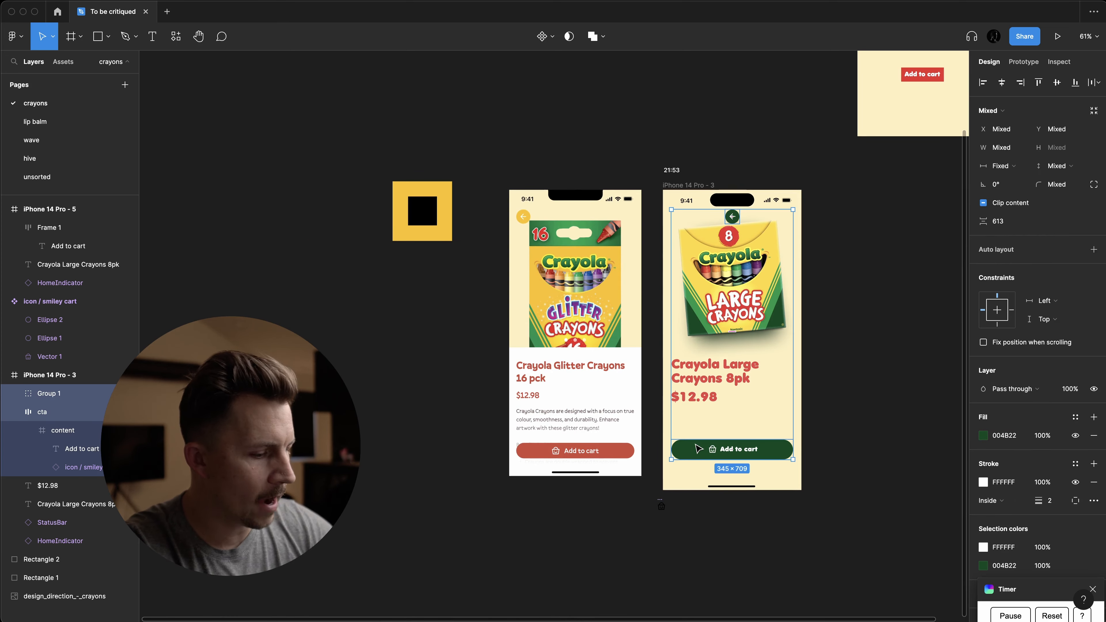
pyautogui.click(823, 328)
# - Move the crayons box image group down to Y -260.6, leaving more room below the back button
pyautogui.click(757, 285)
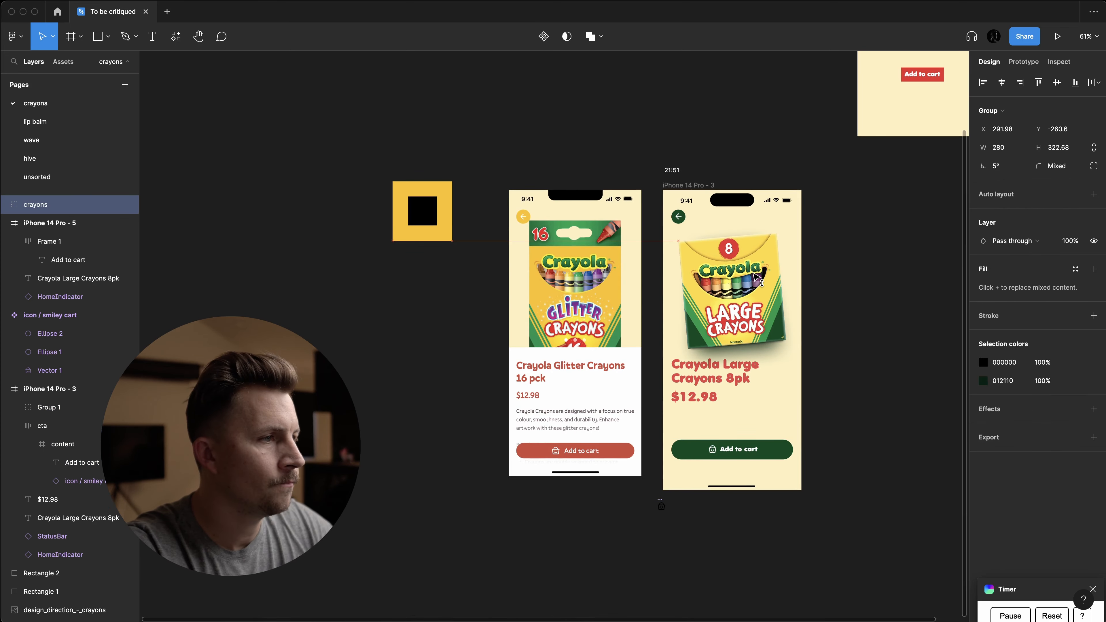
pyautogui.scroll(2, 756, 277)
pyautogui.scroll(3, 757, 277)
pyautogui.scroll(-2, 867, 362)
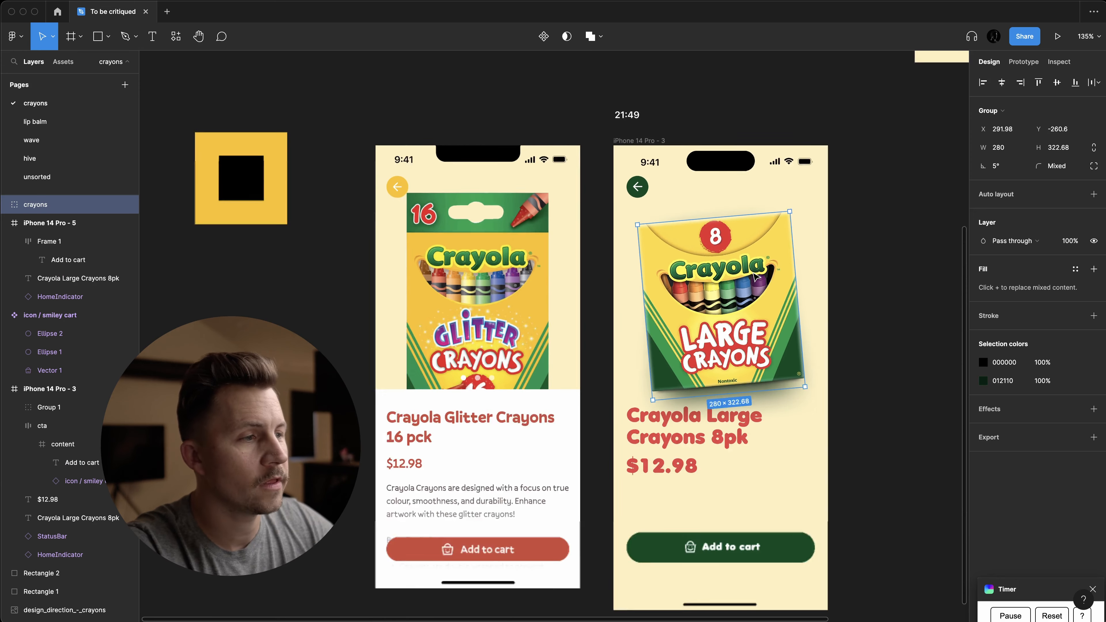
pyautogui.click(867, 362)
pyautogui.scroll(-1, 869, 360)
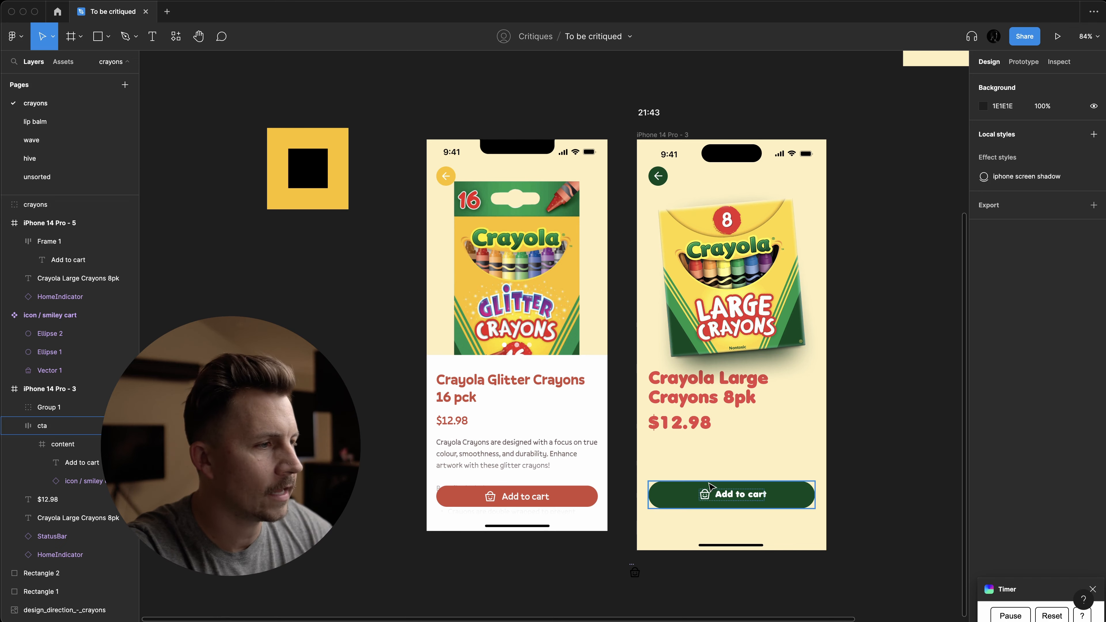
# - Recolour the back arrow's stroke with the dark green 004B22 sampled from its circle
pyautogui.scroll(2, 671, 229)
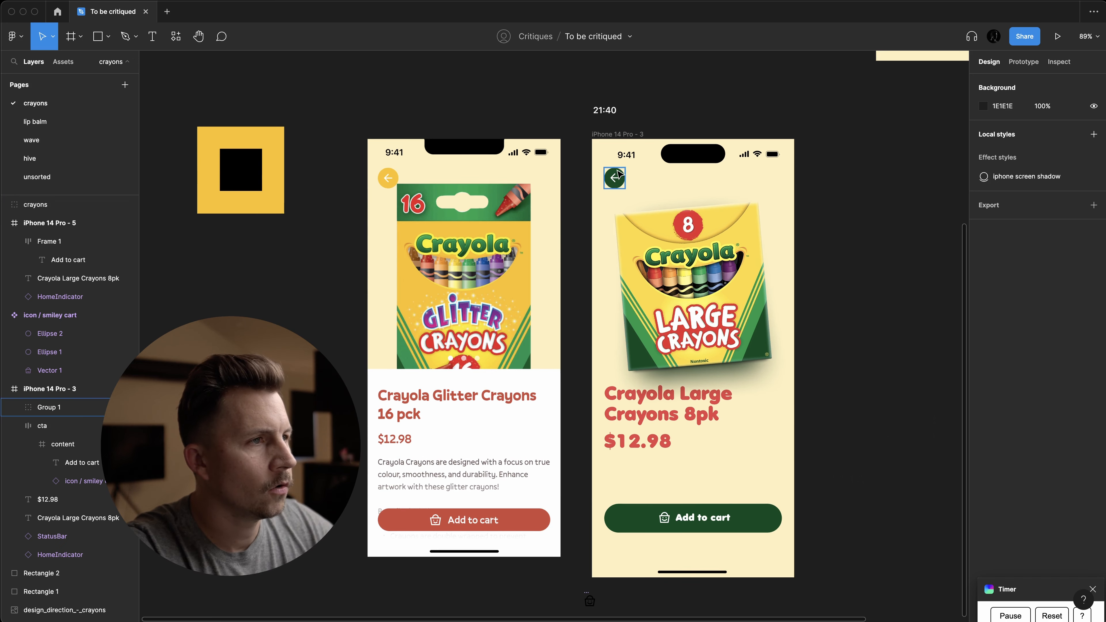
pyautogui.scroll(5, 619, 173)
pyautogui.doubleClick(612, 183)
pyautogui.press('i')
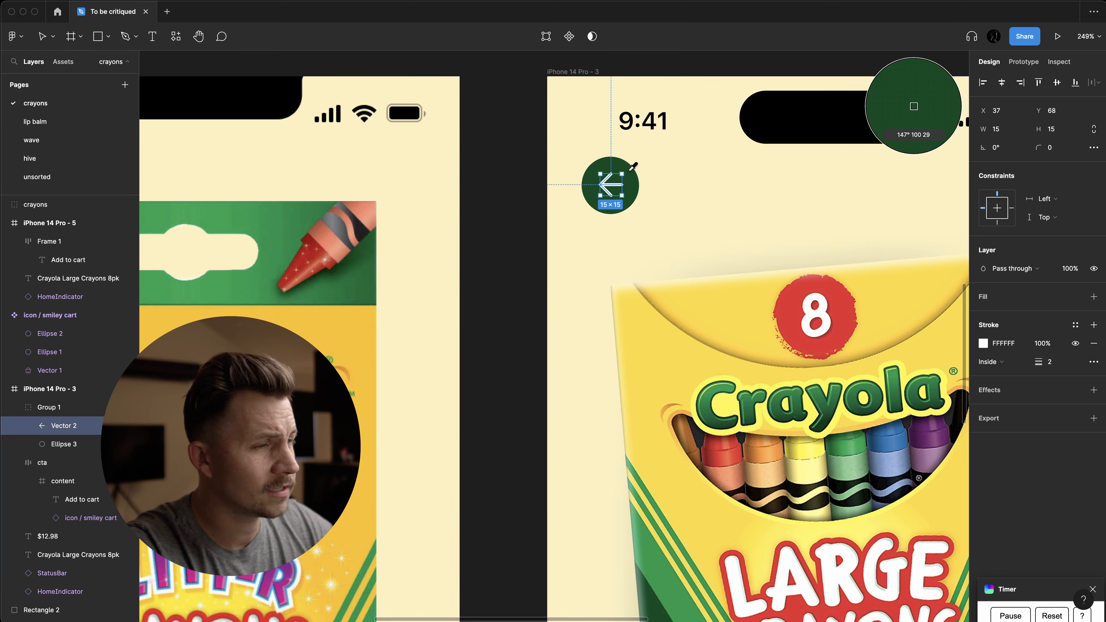
pyautogui.click(628, 172)
# - Set the back button circle's fill to 000000 at 10% opacity
pyautogui.click(590, 185)
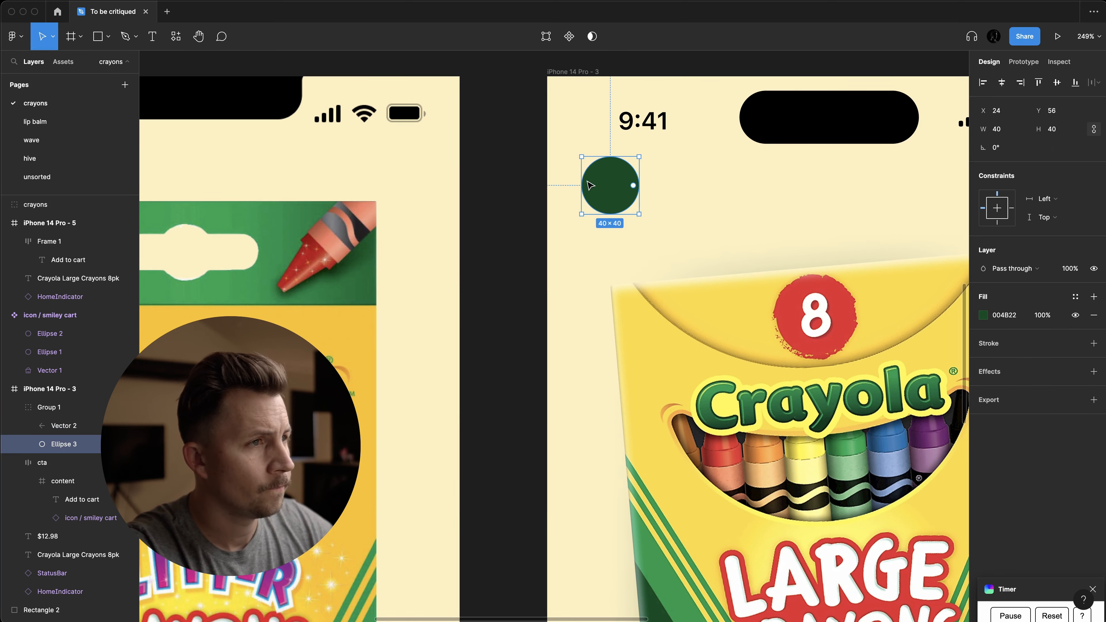
pyautogui.click(1009, 314)
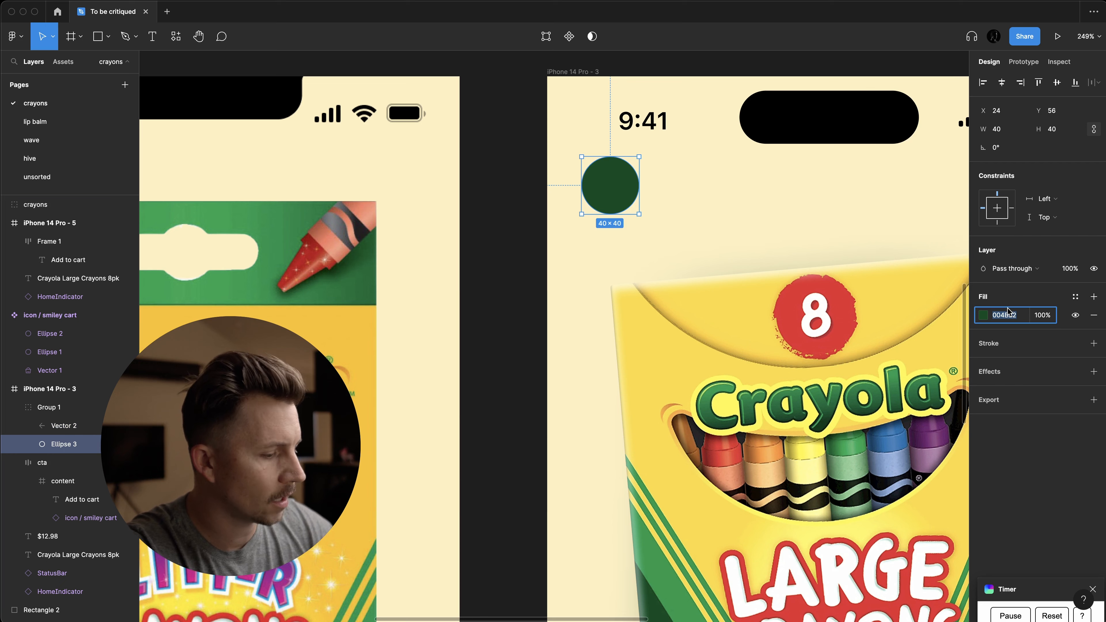
pyautogui.write('000000')
pyautogui.press('Return')
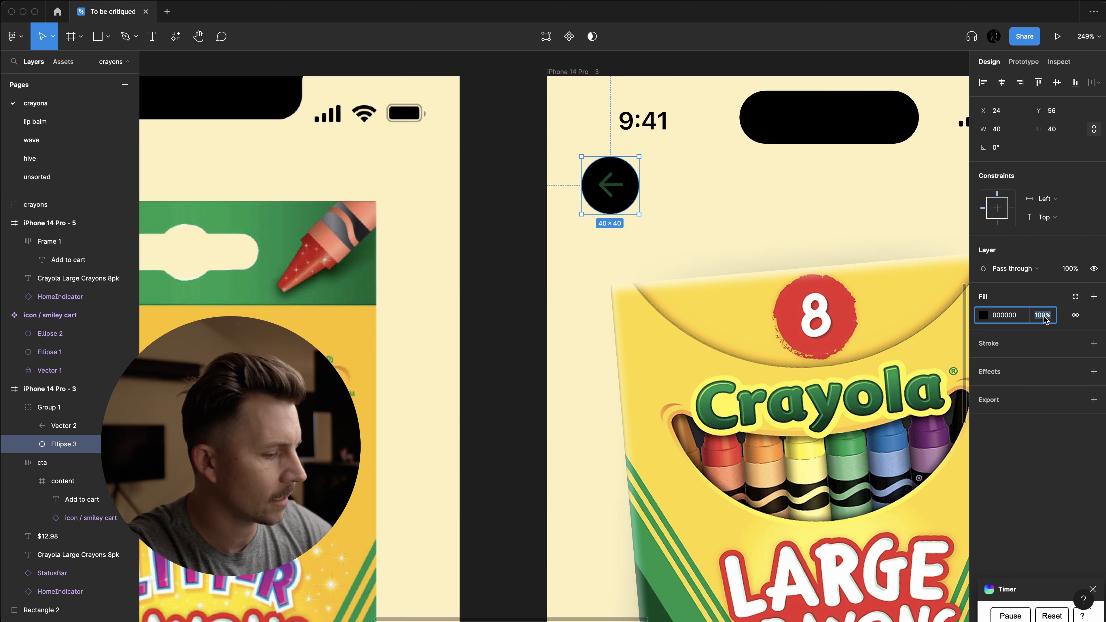
pyautogui.write('10')
pyautogui.press('Return')
pyautogui.scroll(-5, 847, 277)
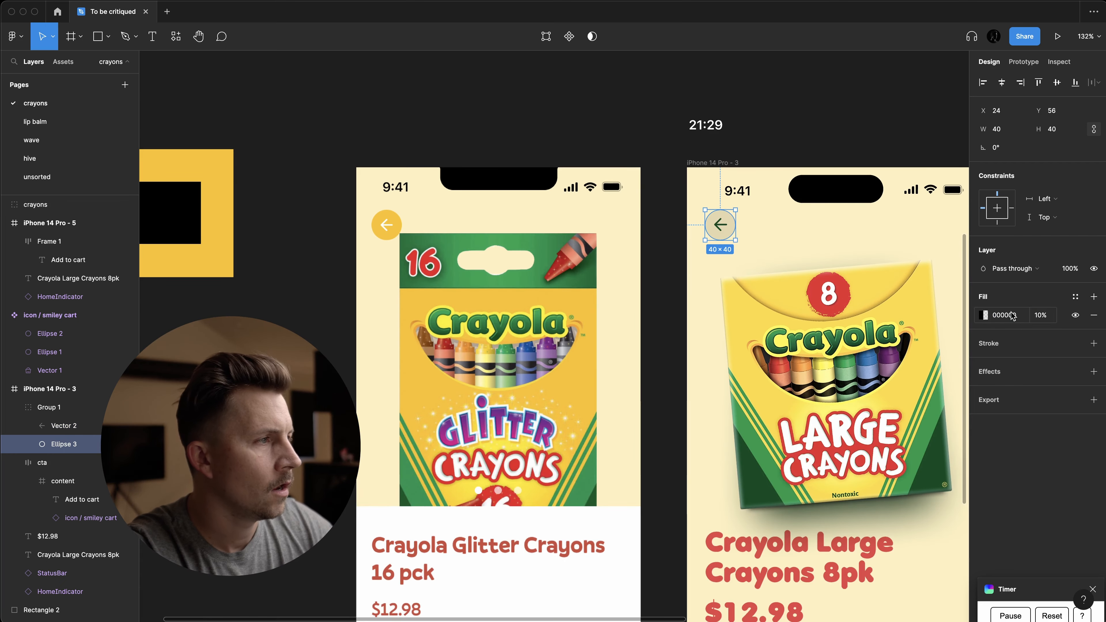
pyautogui.click(907, 126)
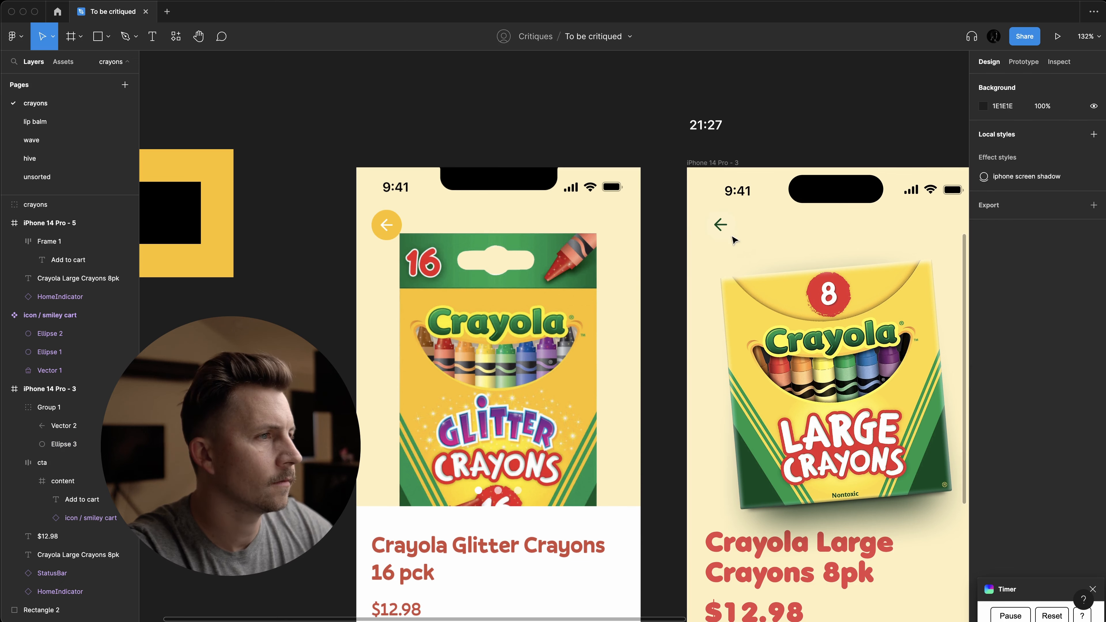
# - Fill the back button's circle with the yellow sampled from the crayon box
pyautogui.click(721, 226)
pyautogui.click(1001, 315)
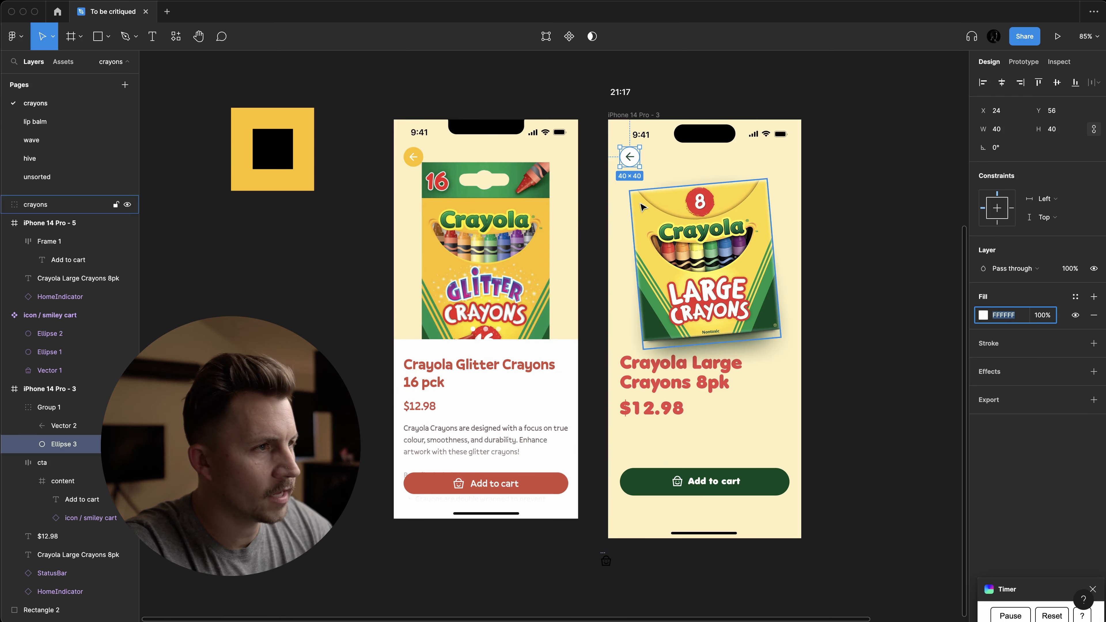
pyautogui.hotkey('ctrl', 'c')
pyautogui.click(638, 214)
pyautogui.click(826, 169)
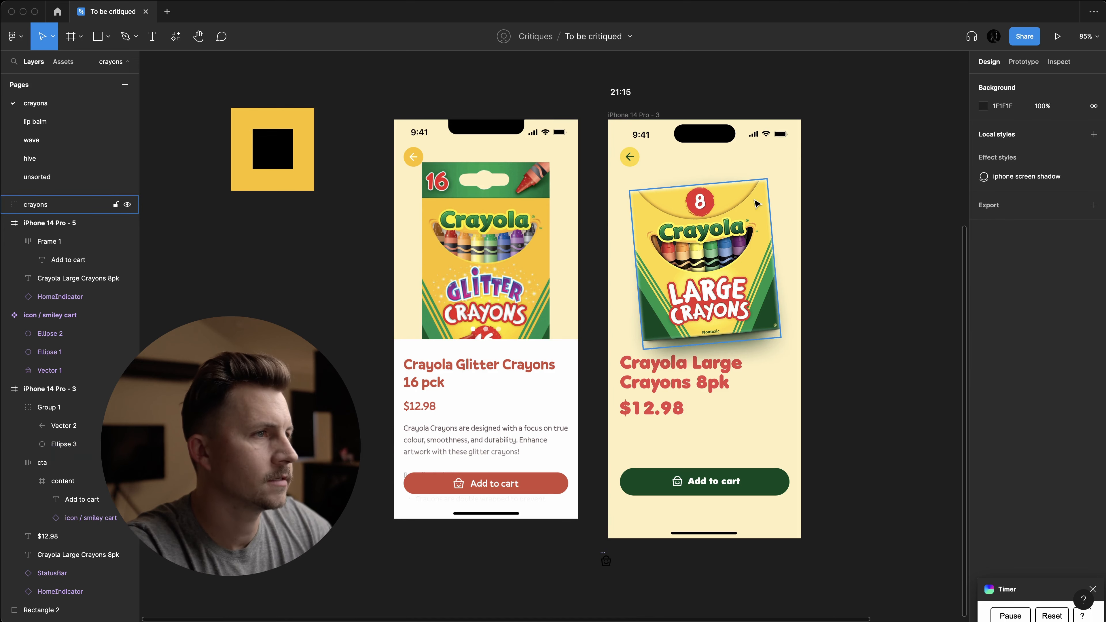
# - Try the lighter green 029A47 from the crayon box on the arrow's stroke and return it to the dark green 004B22
pyautogui.scroll(5, 670, 168)
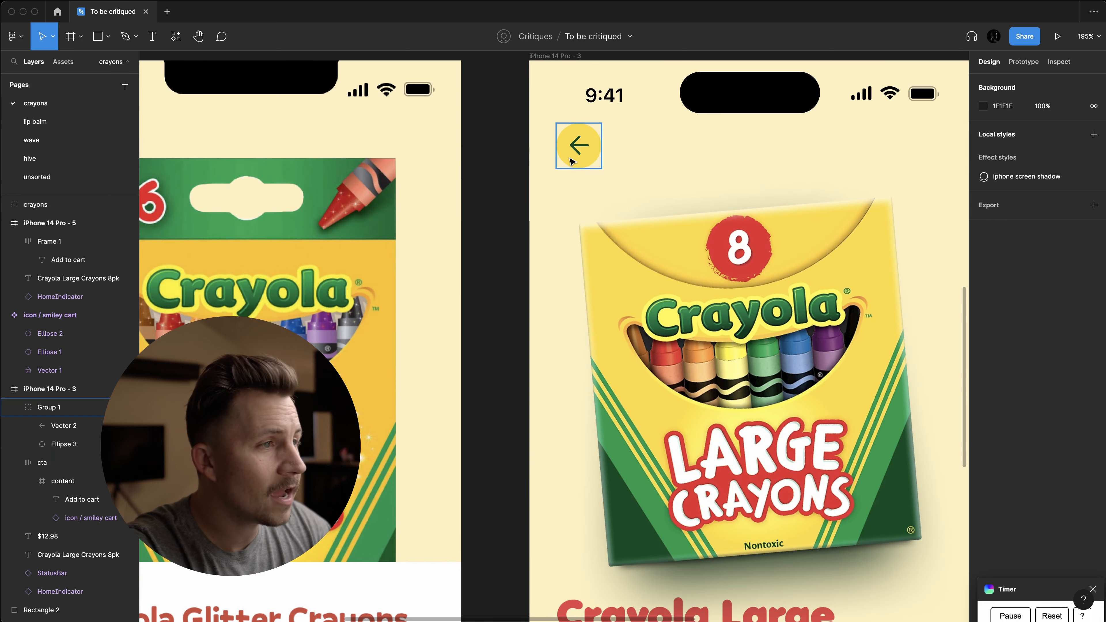
pyautogui.scroll(3, 571, 178)
pyautogui.scroll(2, 570, 180)
pyautogui.scroll(-2, 623, 347)
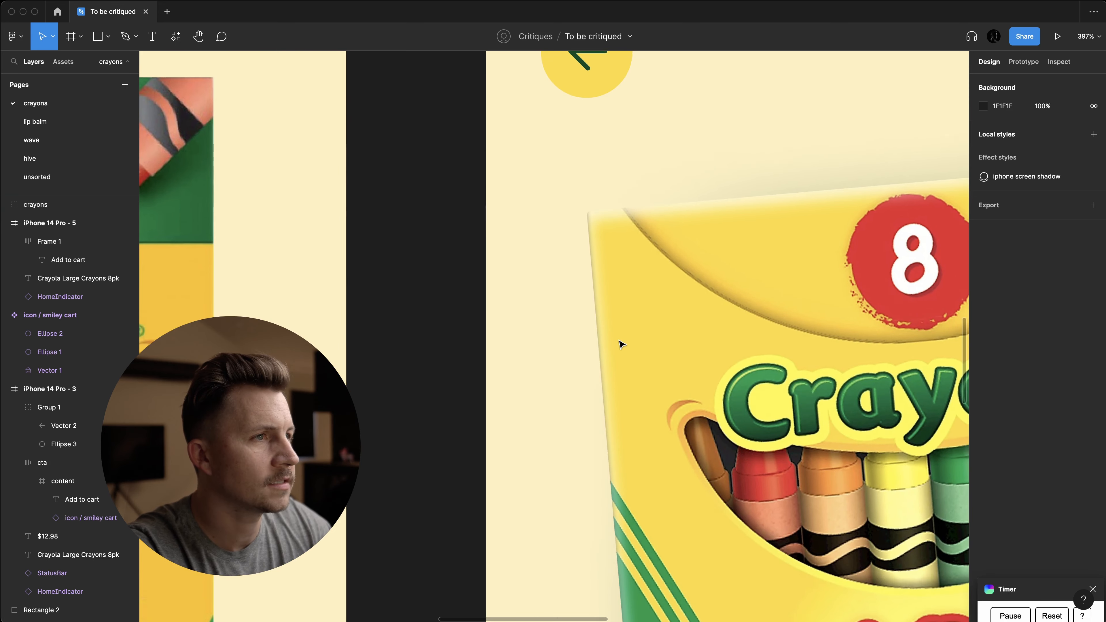
pyautogui.scroll(2, 601, 125)
pyautogui.click(592, 124)
pyautogui.click(592, 124)
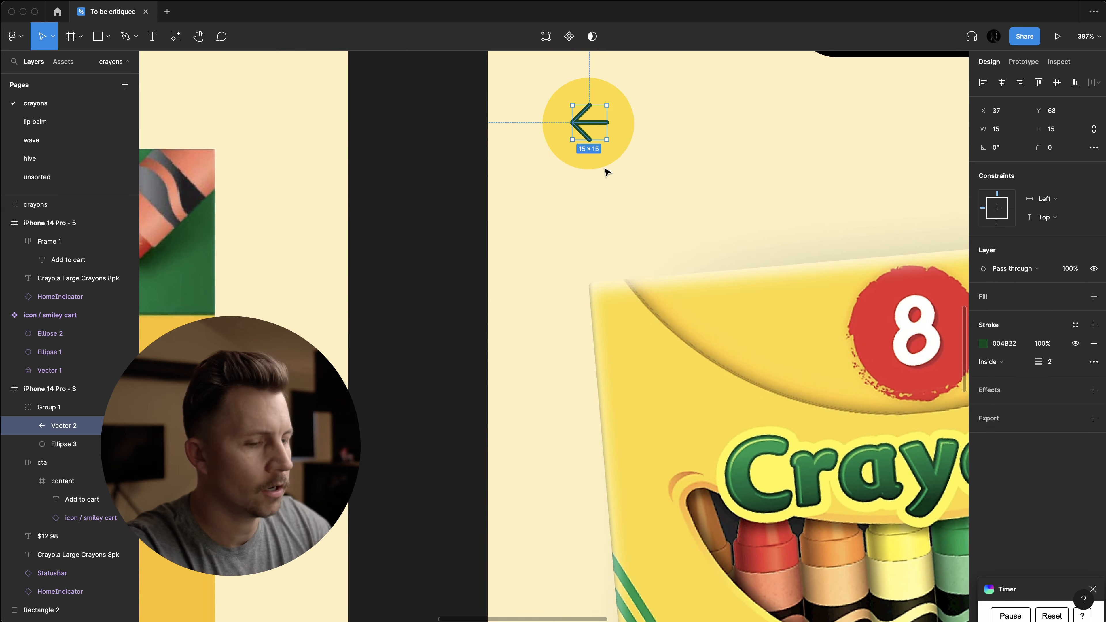
pyautogui.scroll(-3, 592, 124)
pyautogui.press('i')
pyautogui.click(649, 503)
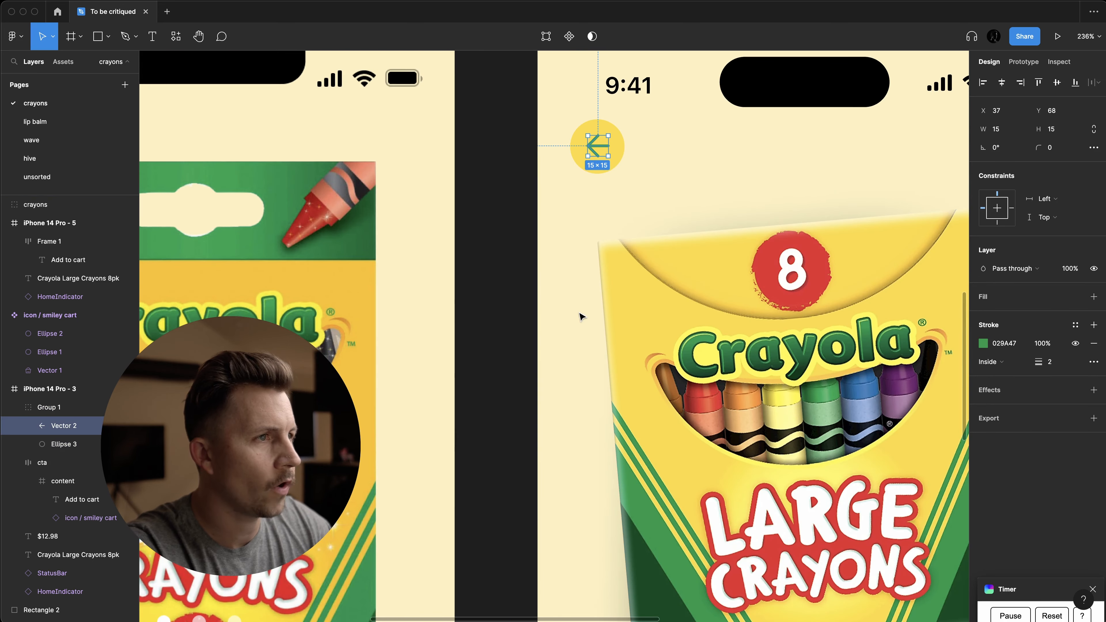
pyautogui.scroll(-2, 574, 352)
pyautogui.click(632, 513)
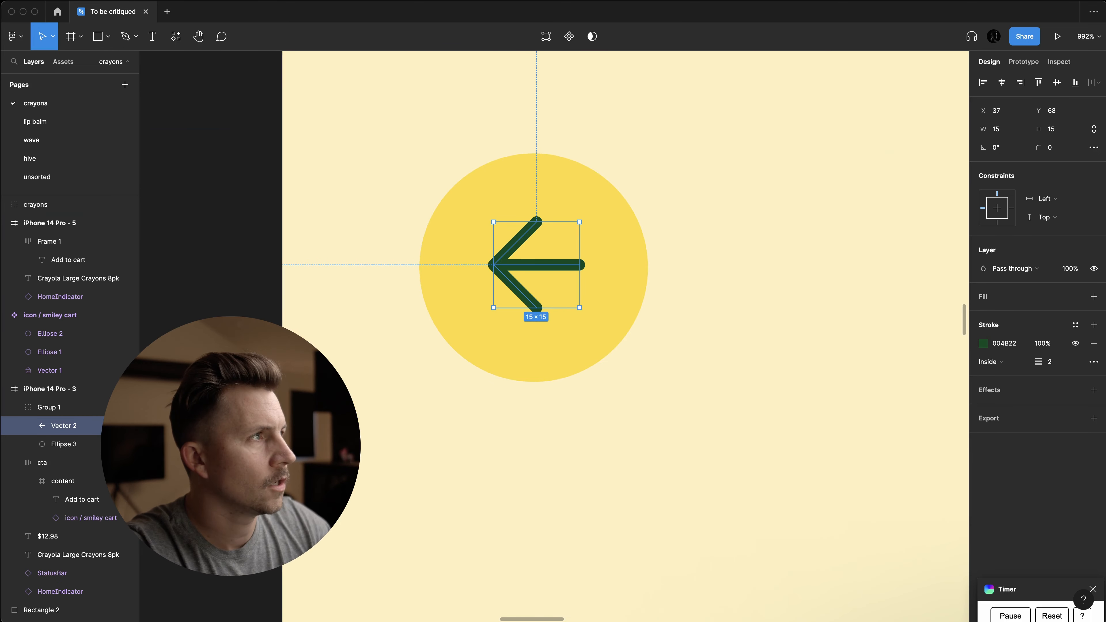
# - Check the colour contrast between the dark green back arrow and its yellow circle with the contrast checker
pyautogui.scroll(5, 741, 222)
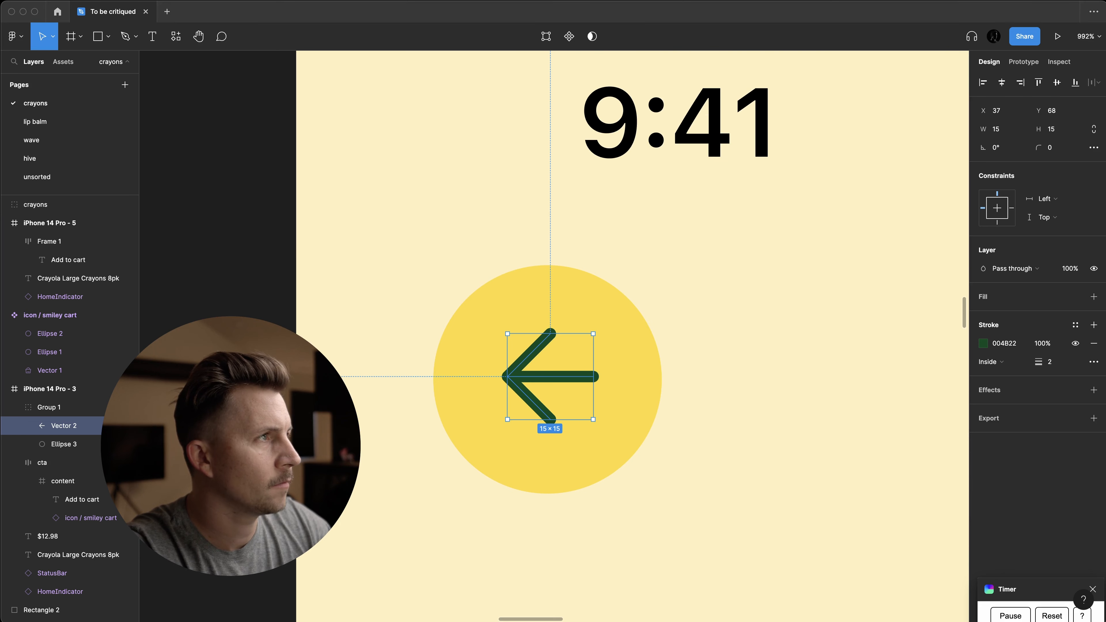
pyautogui.moveTo(763, 174); pyautogui.dragTo(646, 229)
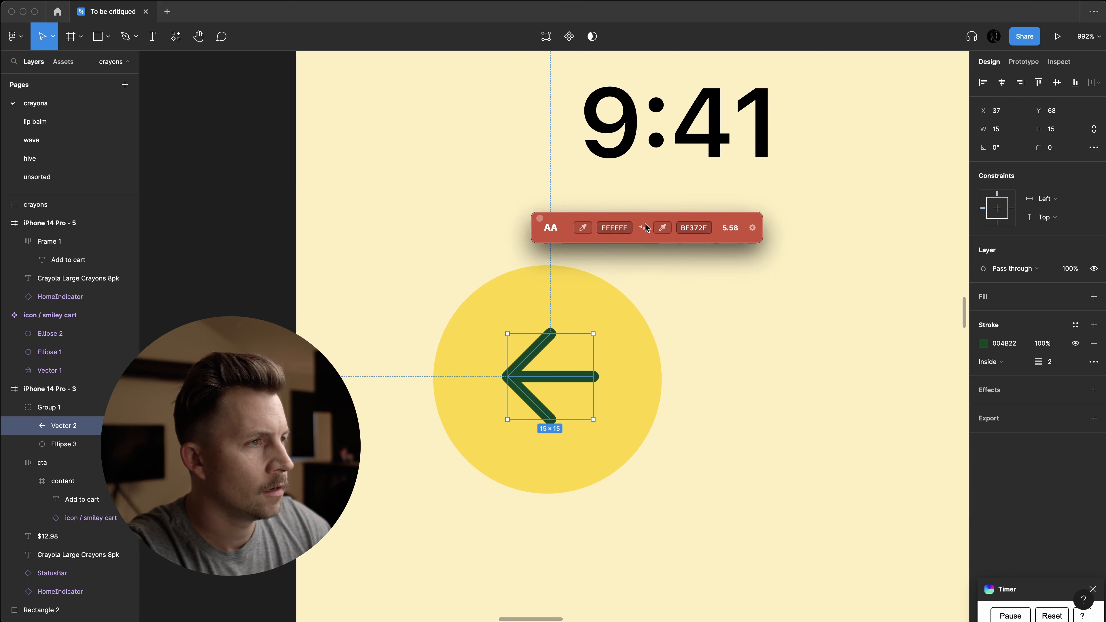
pyautogui.click(662, 228)
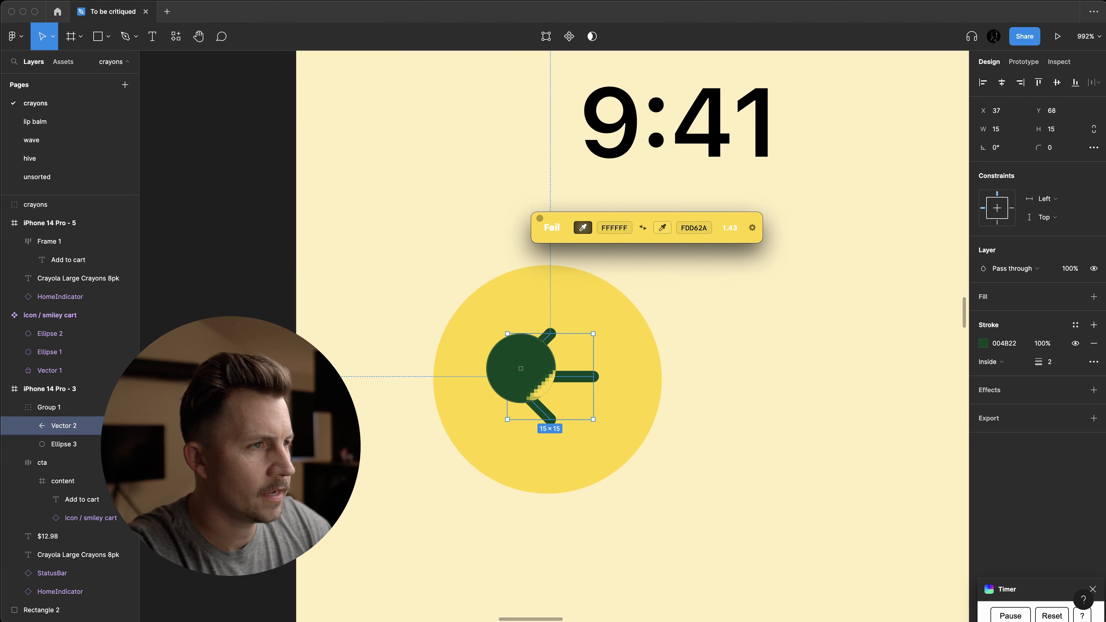
pyautogui.click(521, 369)
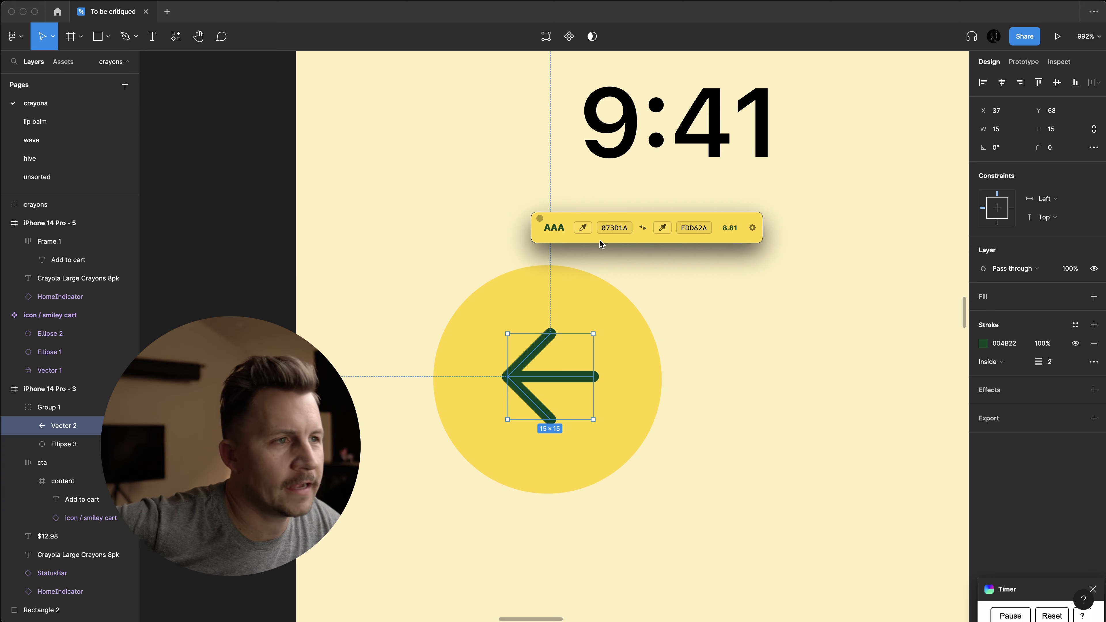
# - Close the contrast checker and compare the whole redesigned page with the original Glitter Crayons screen
pyautogui.click(540, 218)
pyautogui.click(694, 279)
pyautogui.hotkey('shift', '0')
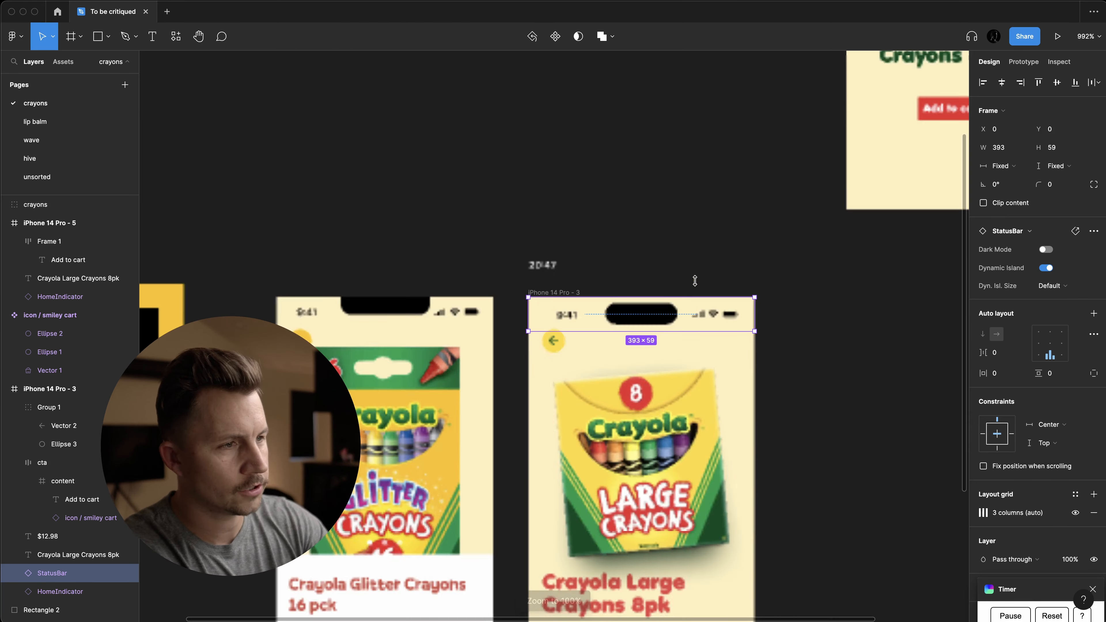
pyautogui.click(697, 278)
pyautogui.scroll(-5, 690, 244)
pyautogui.hscroll(1, 699, 158)
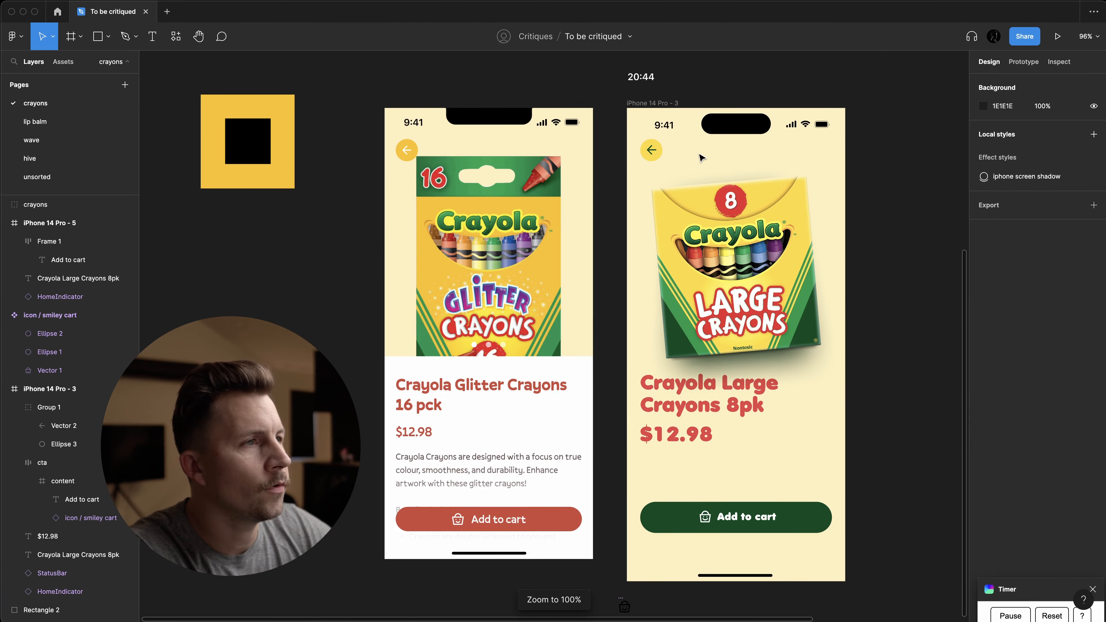
pyautogui.moveTo(747, 284); pyautogui.dragTo(746, 275)
pyautogui.hscroll(3, 746, 273)
# - Ungroup the back button into its arrow and circle, and try it without the yellow circle
pyautogui.click(631, 147)
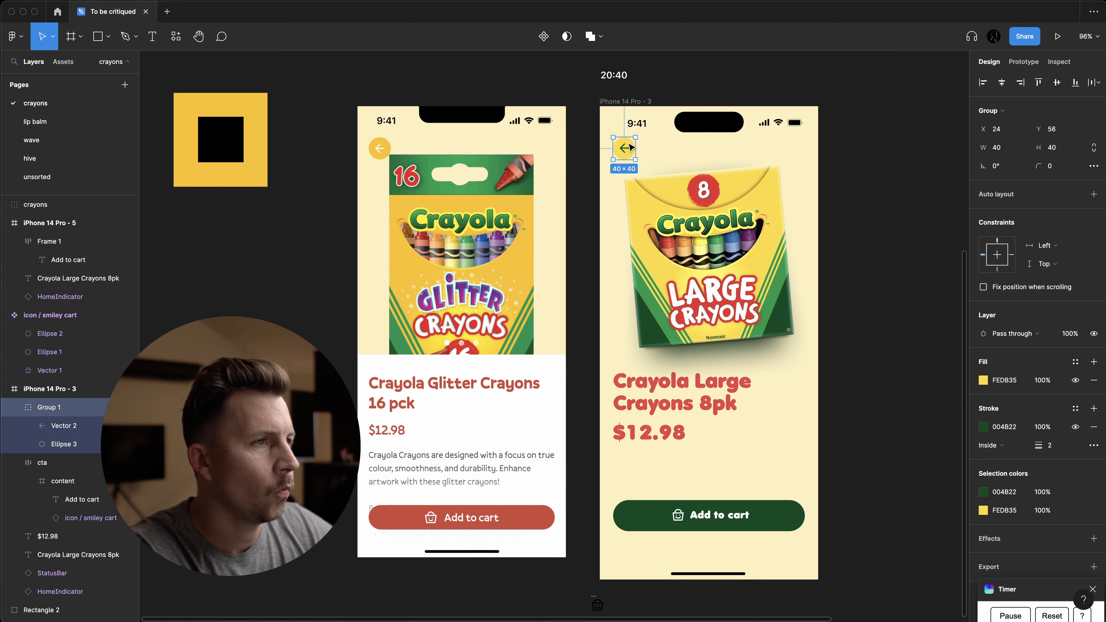
pyautogui.press('Delete')
pyautogui.press('super+z')
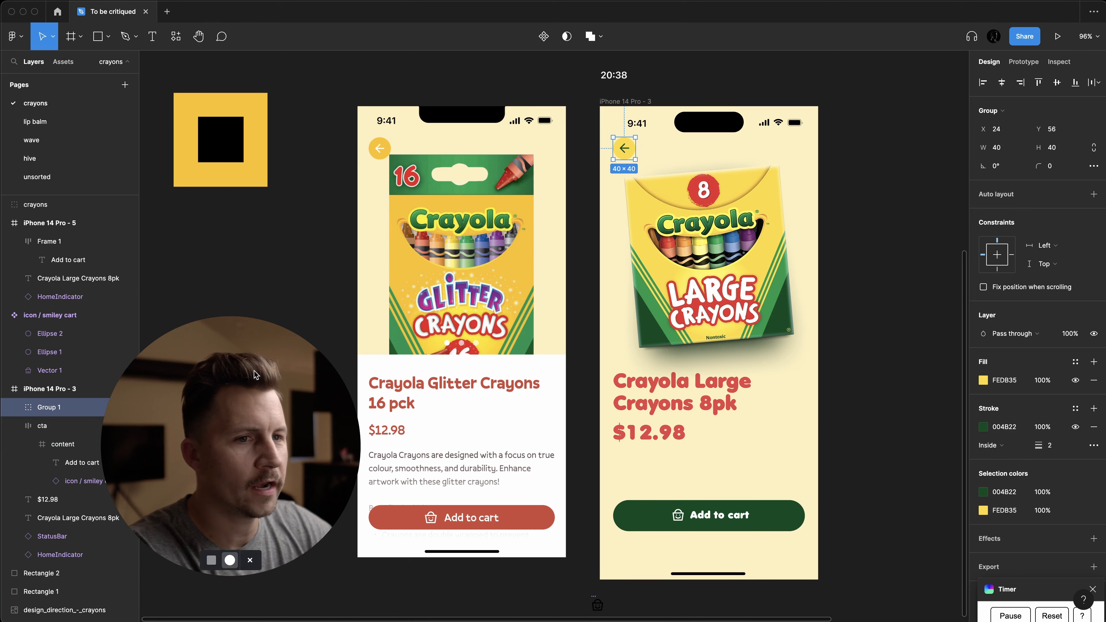
pyautogui.press('super+shift+g')
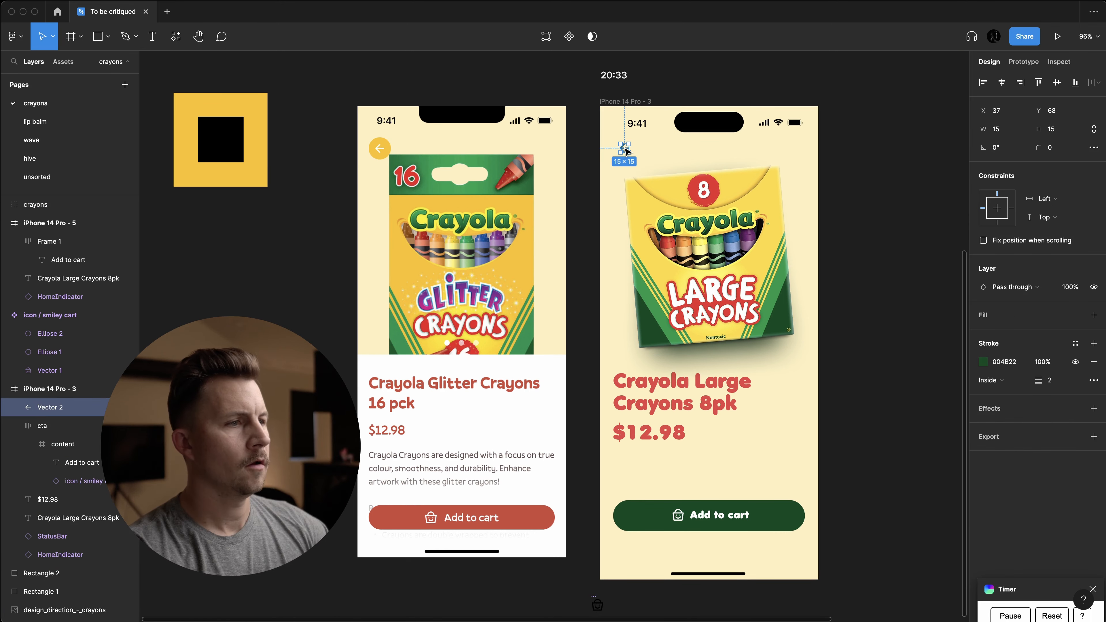
# - Try a stroke weight of 3 on the bare back arrow, and undo it together with the circle's removal
pyautogui.scroll(5, 629, 136)
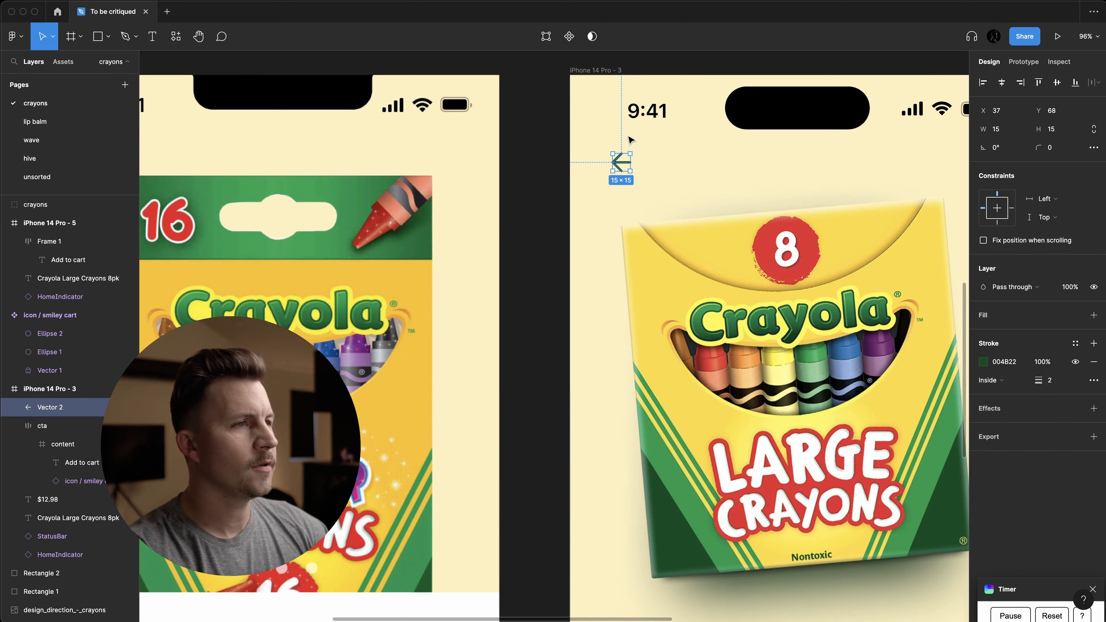
pyautogui.press('Up')
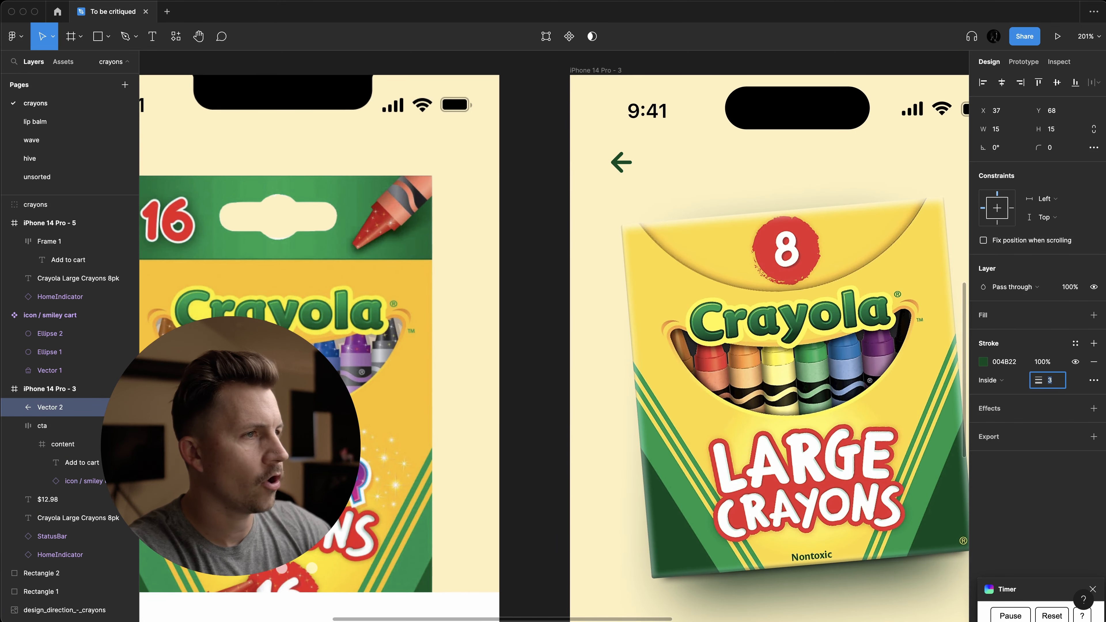
pyautogui.click(739, 155)
pyautogui.scroll(-5, 739, 155)
pyautogui.hscroll(1, 740, 156)
pyautogui.scroll(4, 709, 176)
pyautogui.scroll(-4, 709, 177)
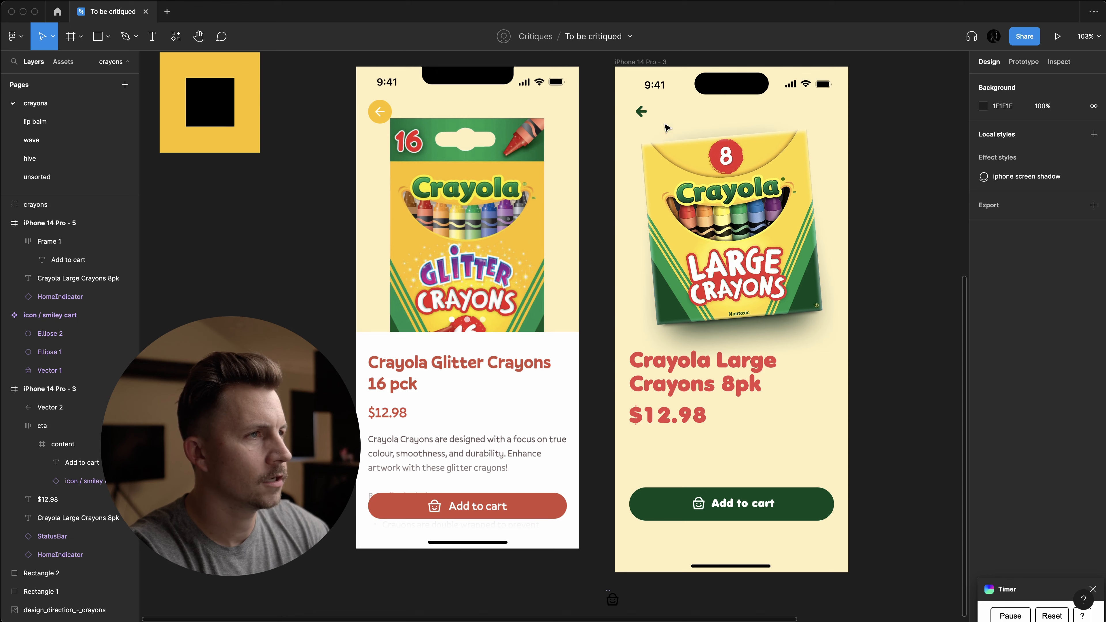
pyautogui.click(667, 129)
pyautogui.hotkey('ctrl', 'v')
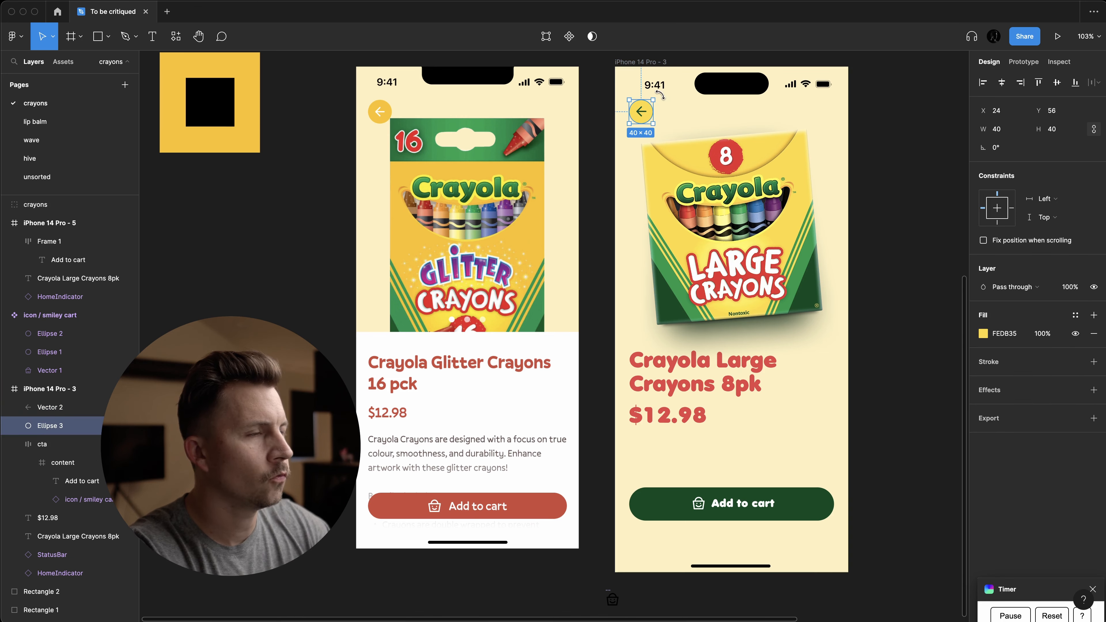
# - Set the stroke weight of the back arrow on its yellow circle to 3
pyautogui.scroll(5, 658, 94)
pyautogui.click(614, 138)
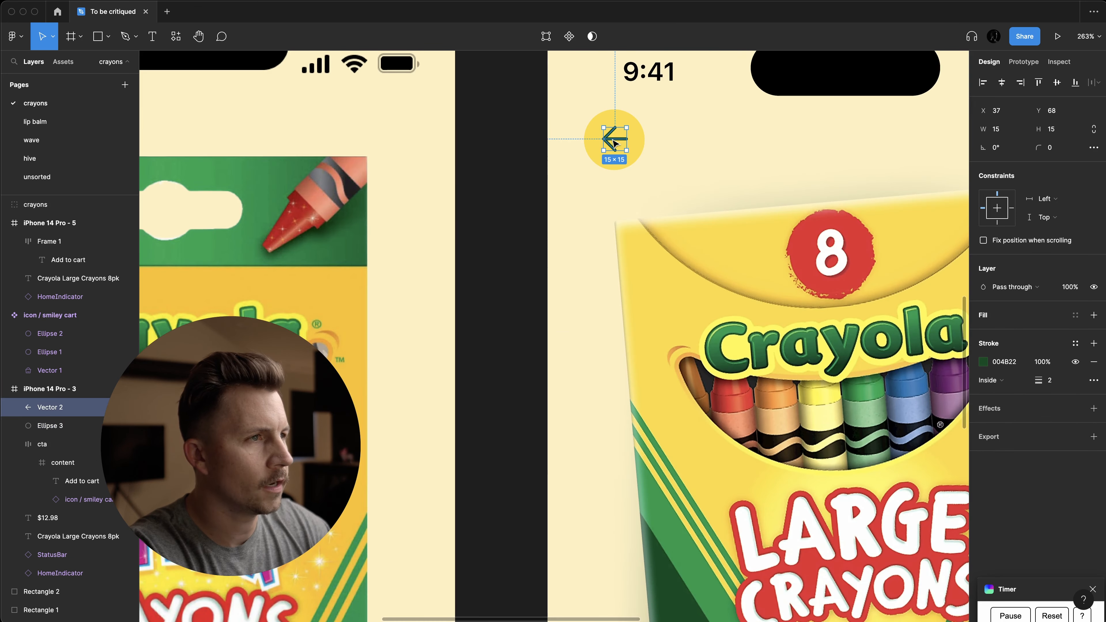
pyautogui.click(1047, 379)
pyautogui.write('3')
pyautogui.press('Return')
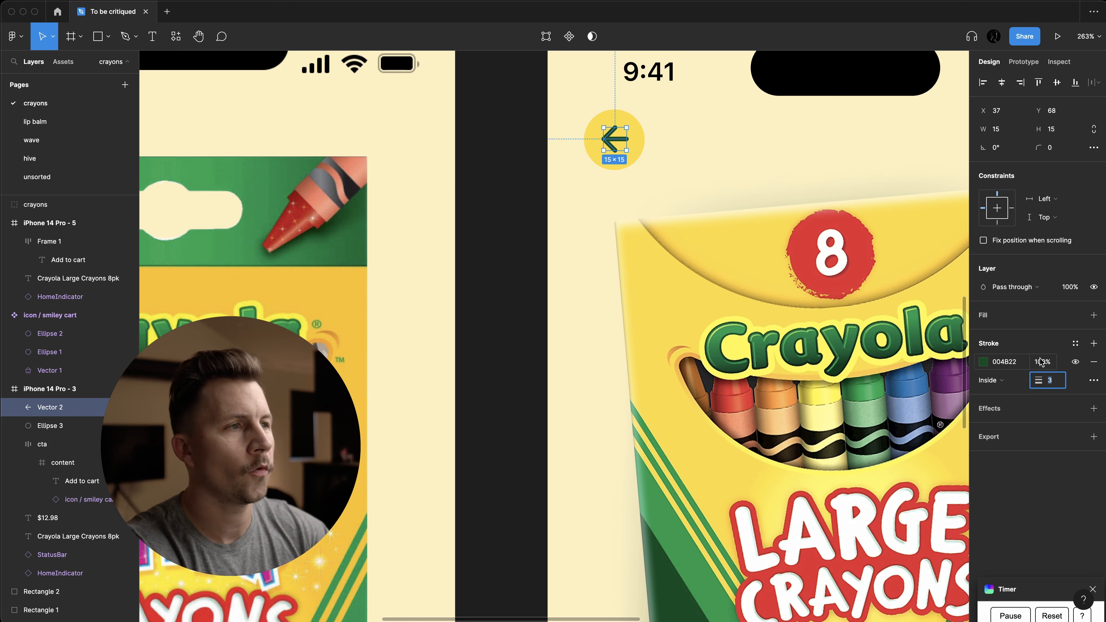
pyautogui.click(713, 175)
pyautogui.scroll(-5, 710, 174)
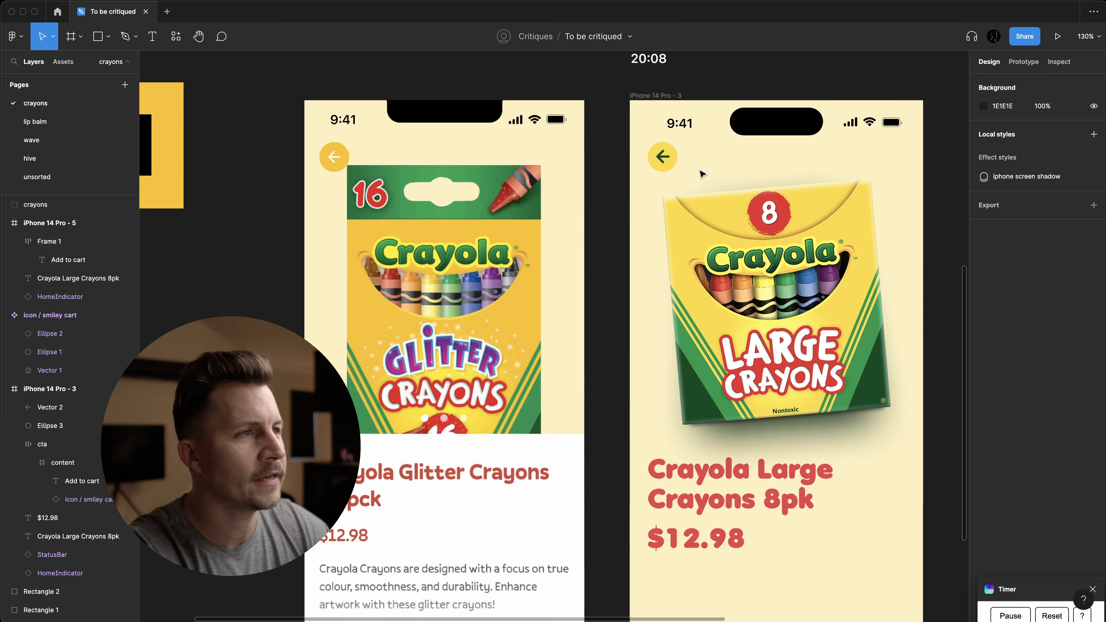
# - Place a copy of the back arrow and its circle on the empty canvas above the iPhone 14 Pro - 3 frame
pyautogui.moveTo(700, 186); pyautogui.dragTo(687, 77)
pyautogui.scroll(-4, 613, 90)
pyautogui.scroll(6, 651, 123)
# - Enlarge the back button's yellow circle around its centre to 48 × 48
pyautogui.click(661, 152)
pyautogui.scroll(3, 665, 146)
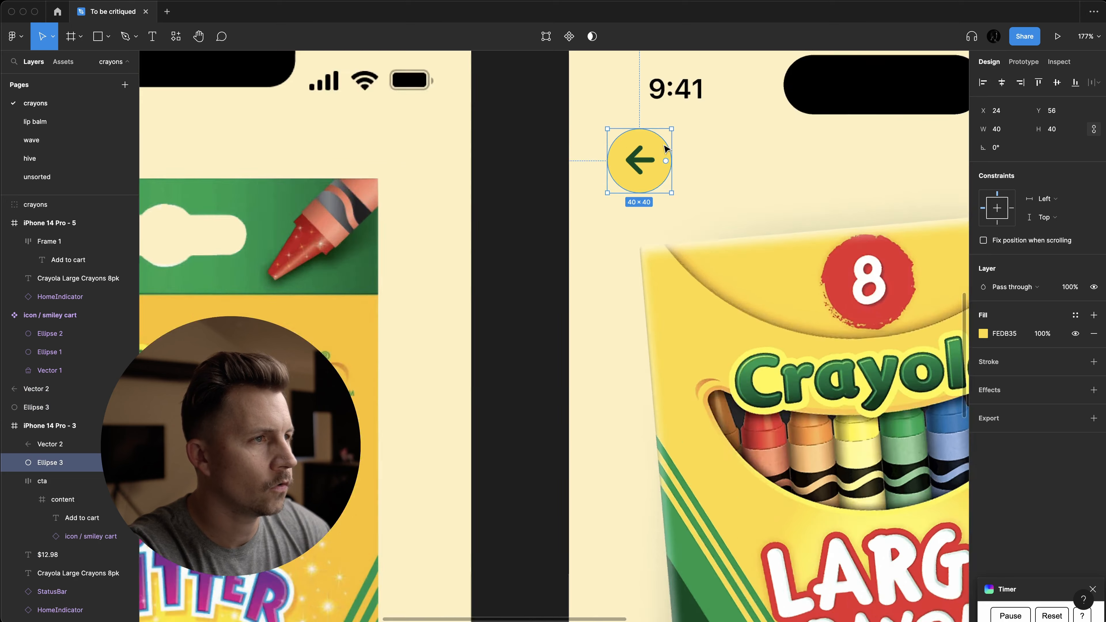
pyautogui.scroll(5, 665, 149)
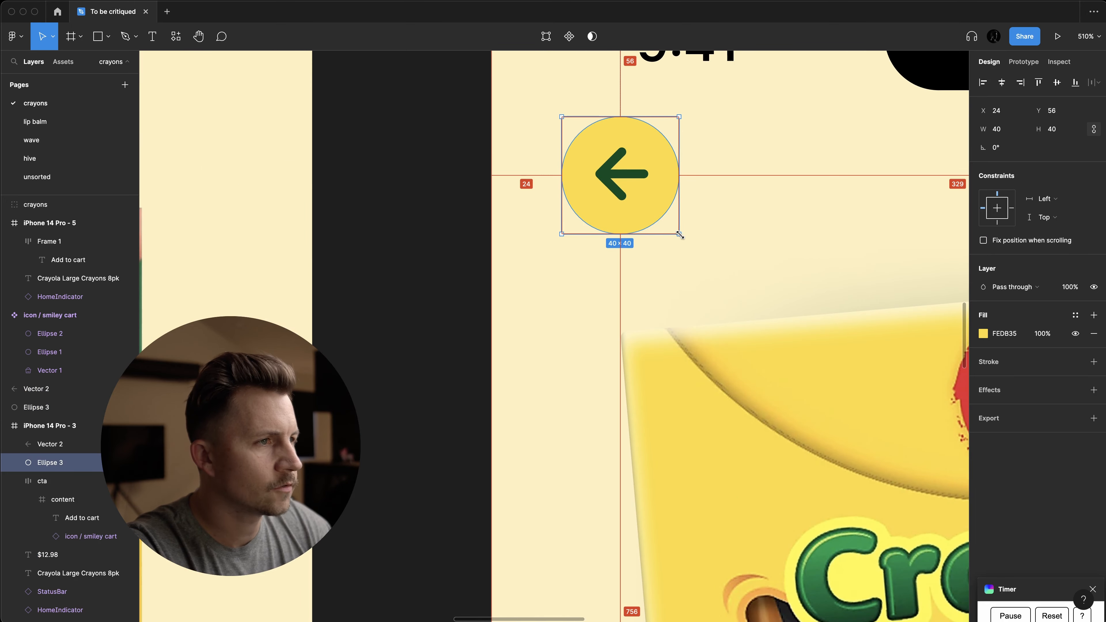
pyautogui.moveTo(680, 235); pyautogui.dragTo(691, 246)
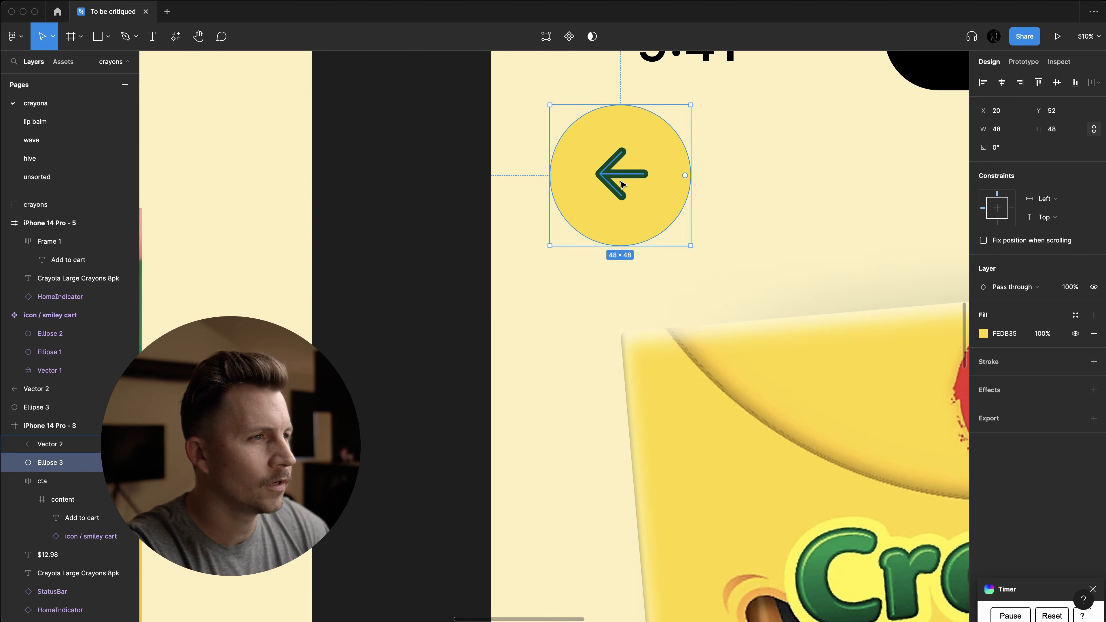
# - Move the back arrow and circle together so they line up with the product title's left edge and sit slightly lower
pyautogui.keyDown('shift'); pyautogui.click(623, 184); pyautogui.keyUp('shift')
pyautogui.scroll(-5, 622, 184)
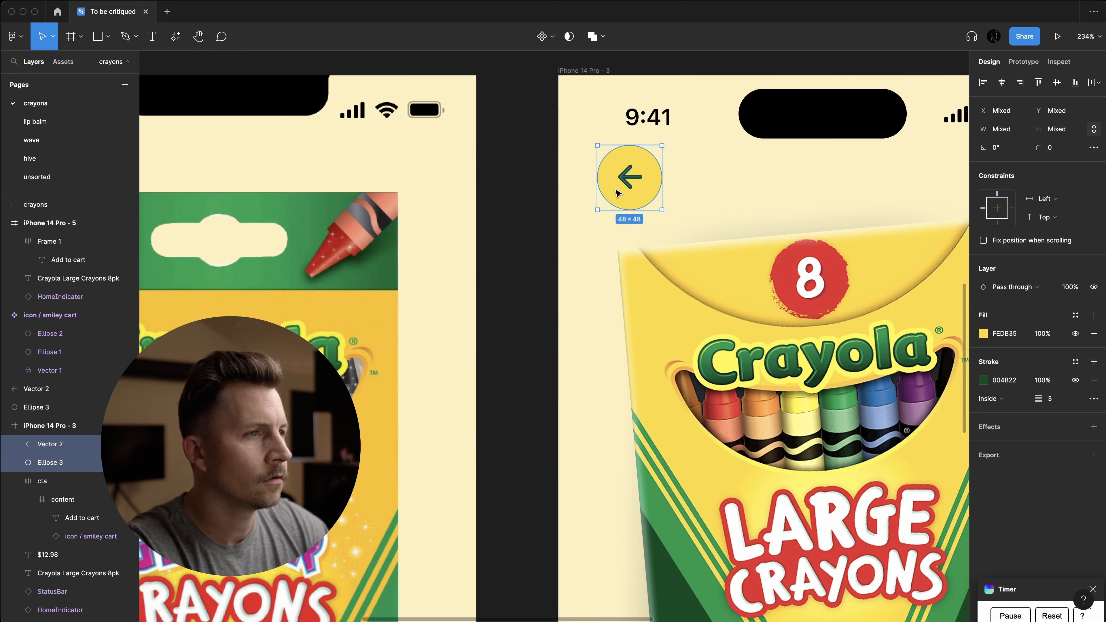
pyautogui.hotkey('alt', 'Left')
pyautogui.hotkey('alt', 'Left')
pyautogui.hotkey('alt', 'Left')
pyautogui.hotkey('alt', 'Left')
pyautogui.hotkey('alt', 'Left')
pyautogui.hotkey('alt', 'shift', 'Right')
pyautogui.hotkey('alt', 'Left')
pyautogui.hotkey('alt', 'Left')
pyautogui.hotkey('alt', 'Left')
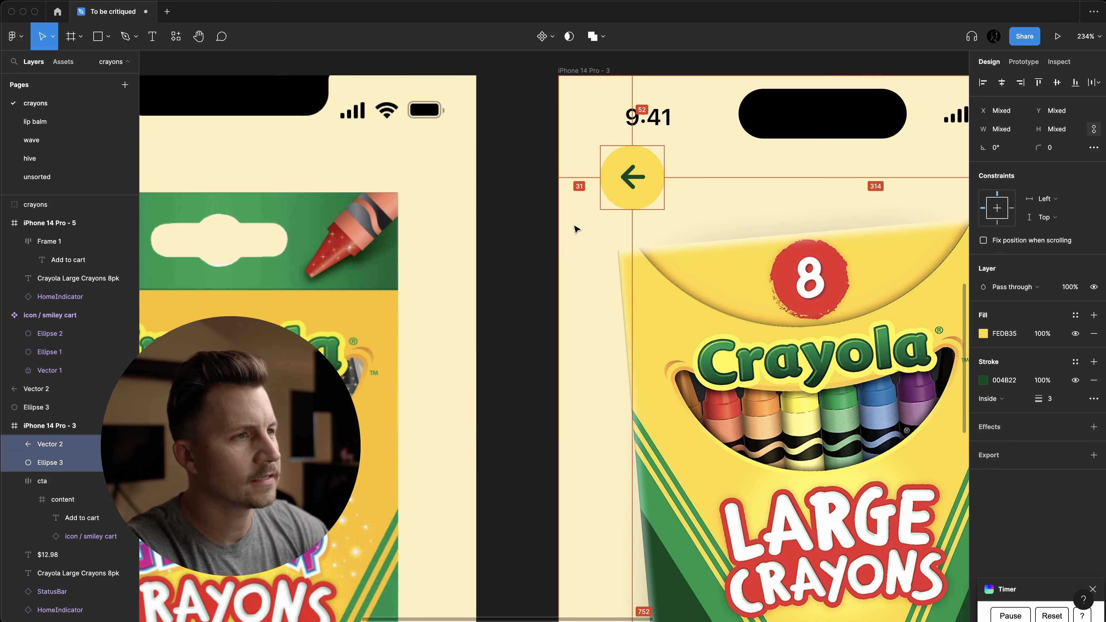
pyautogui.hotkey('alt', 'Left')
pyautogui.hotkey('alt', 'Left')
pyautogui.hotkey('alt', 'Left')
pyautogui.hotkey('alt', 'Left')
pyautogui.hotkey('alt', 'Left')
pyautogui.hotkey('alt', 'Left')
pyautogui.hotkey('alt', 'Left')
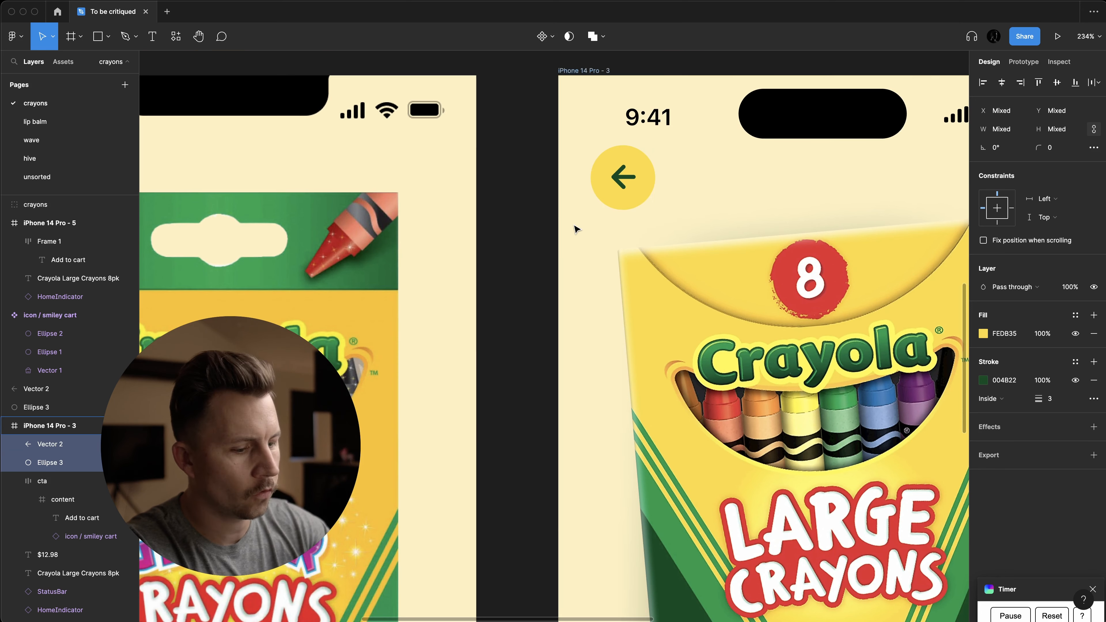
pyautogui.hotkey('shift', '0')
pyautogui.hotkey('shift', 'Down')
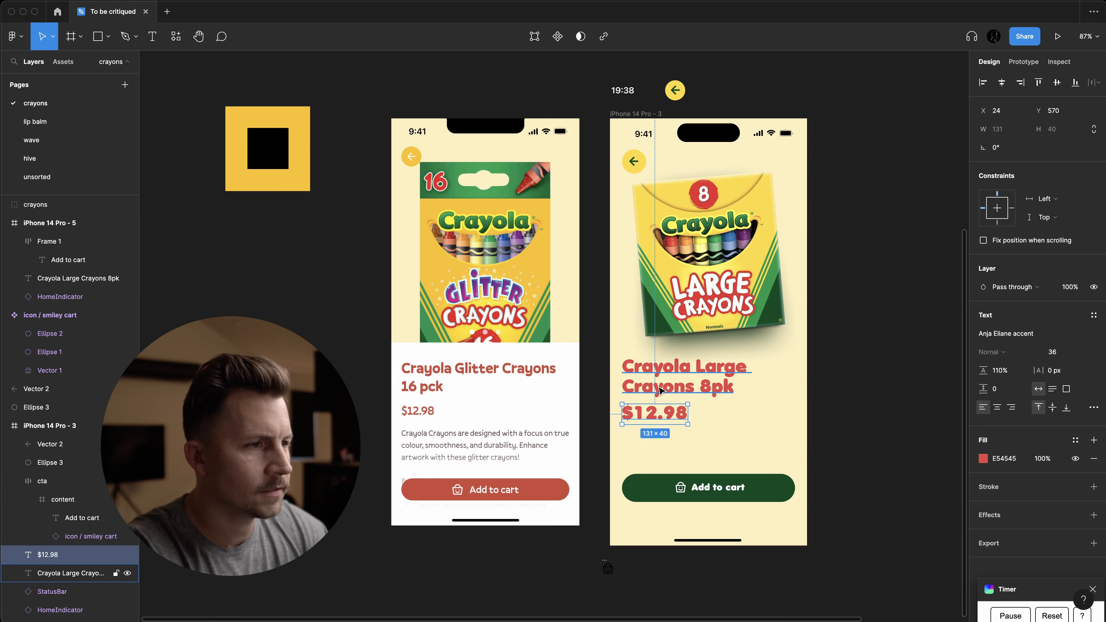
# - Set the $12.98 price to SF Pro Text Medium at size 18
pyautogui.click(1003, 334)
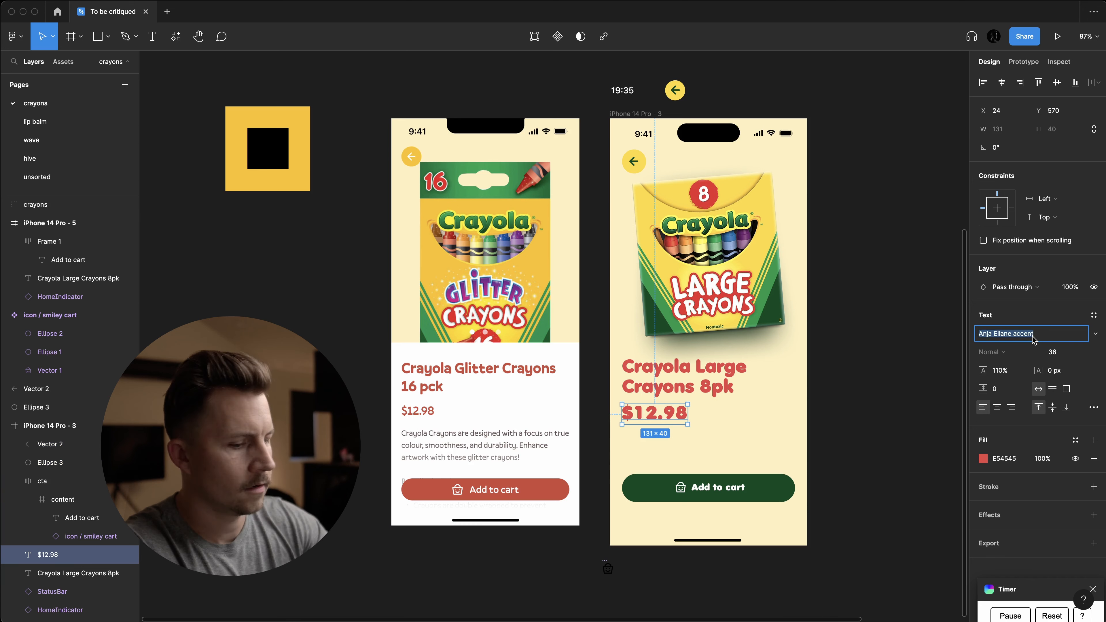
pyautogui.write('SF Pro Text')
pyautogui.press('Return')
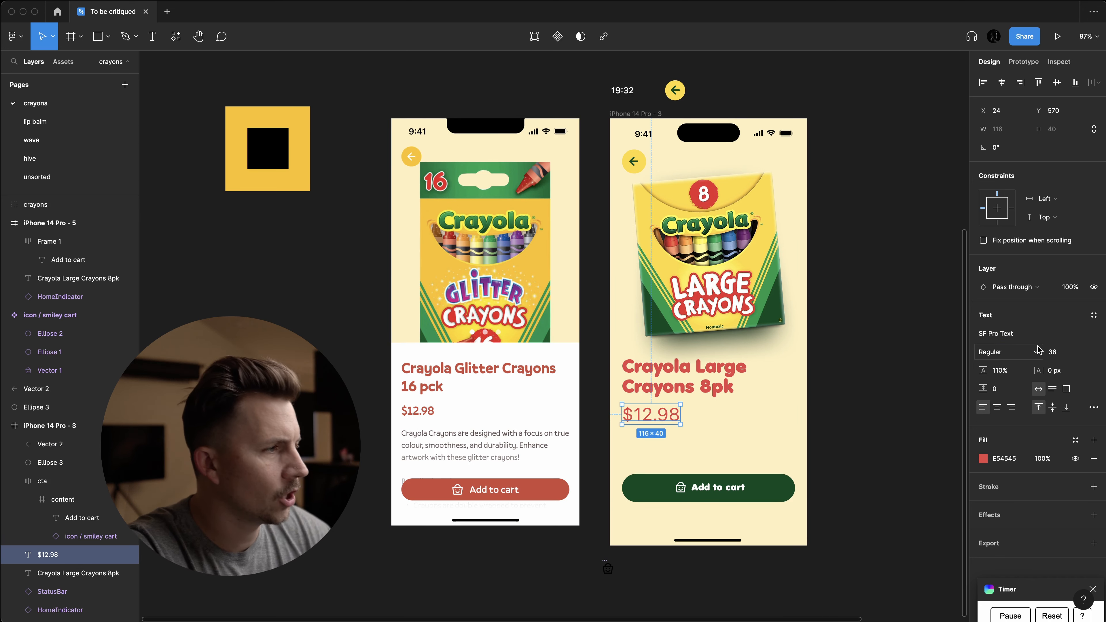
pyautogui.click(1062, 353)
pyautogui.write('18')
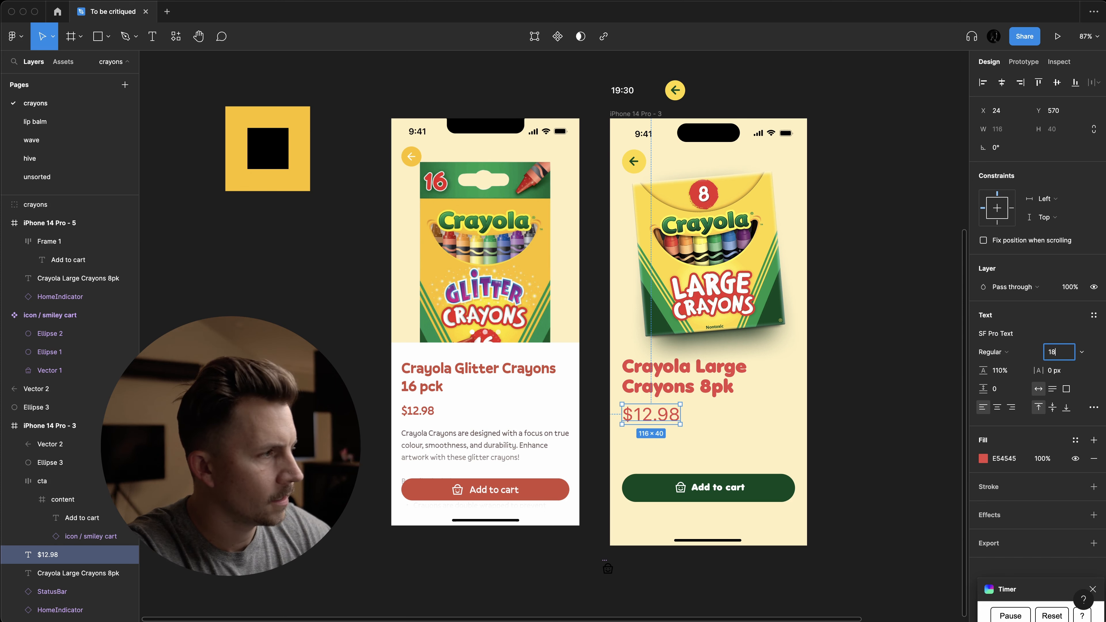
pyautogui.press('Return')
pyautogui.click(1006, 352)
pyautogui.click(1002, 369)
# - Add a 345-wide description below the price reading 'Crayola Crayons are designed with a focus on true color, smoothness, and durability. Enhance artwork with these glitter crayons!'
pyautogui.moveTo(635, 408); pyautogui.dragTo(796, 436)
pyautogui.press('Return')
pyautogui.write('Crayola Cra')
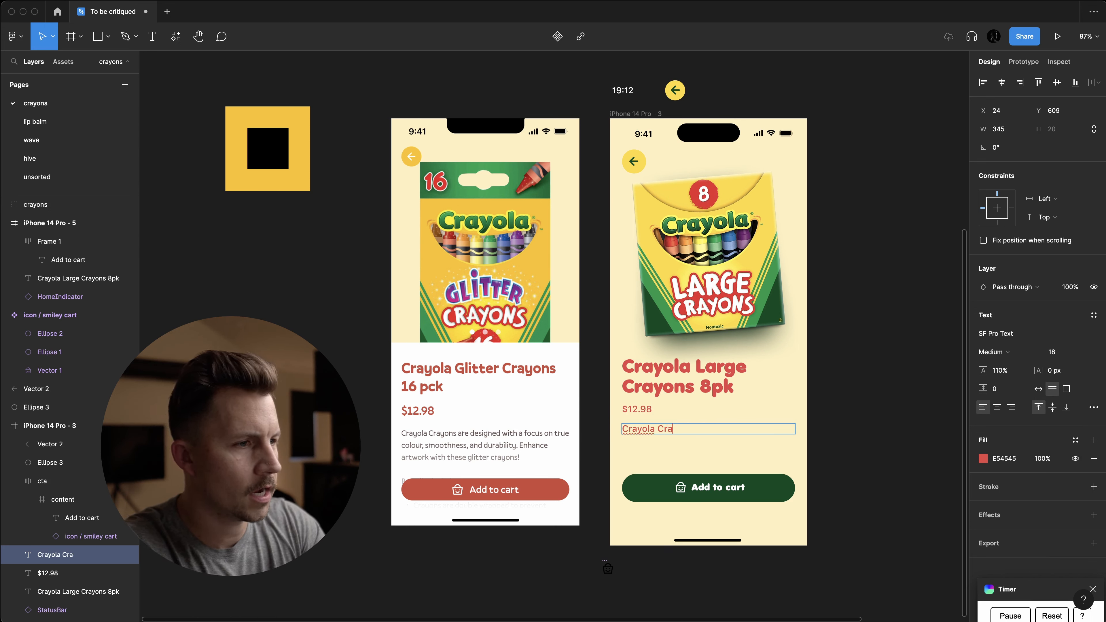
pyautogui.write('yons are designed')
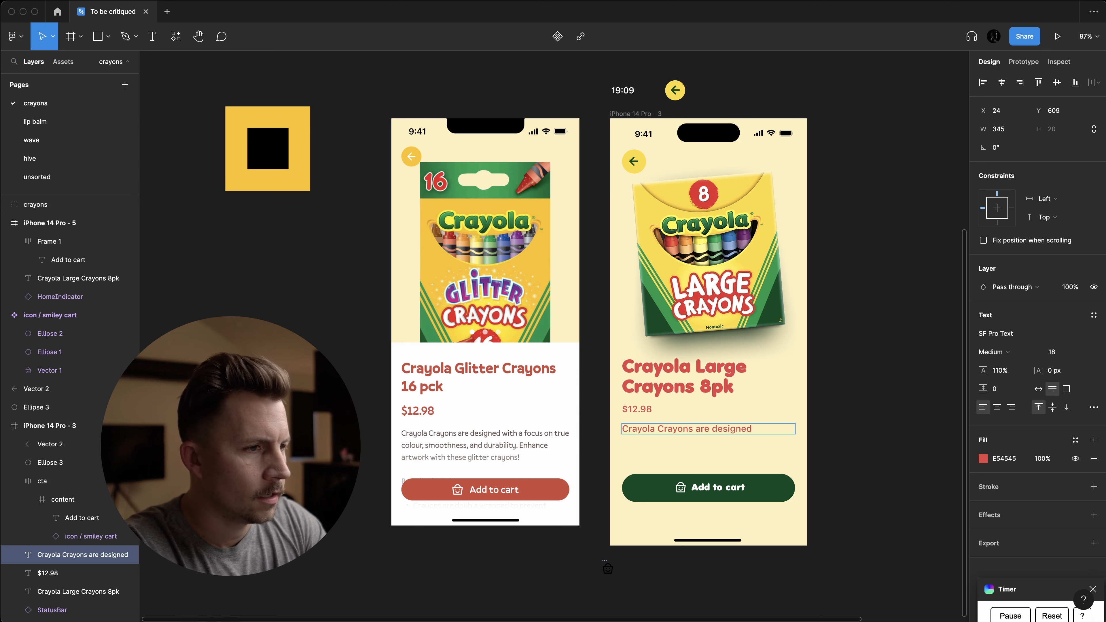
pyautogui.write(' with a focus on tu')
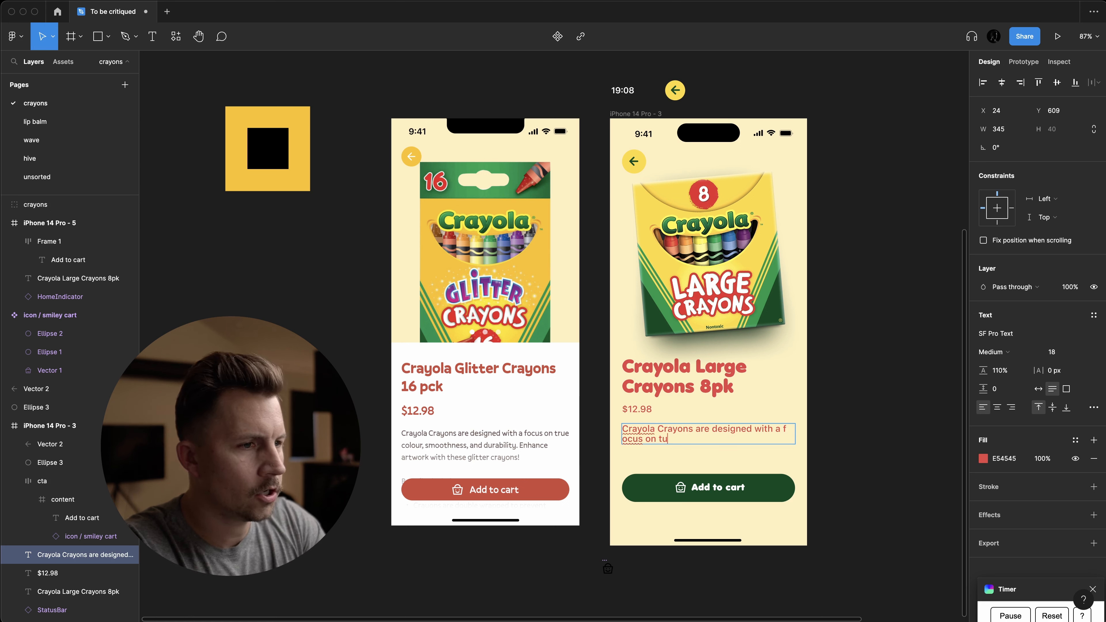
pyautogui.write('re')
pyautogui.write('ue color, smoothness, and d')
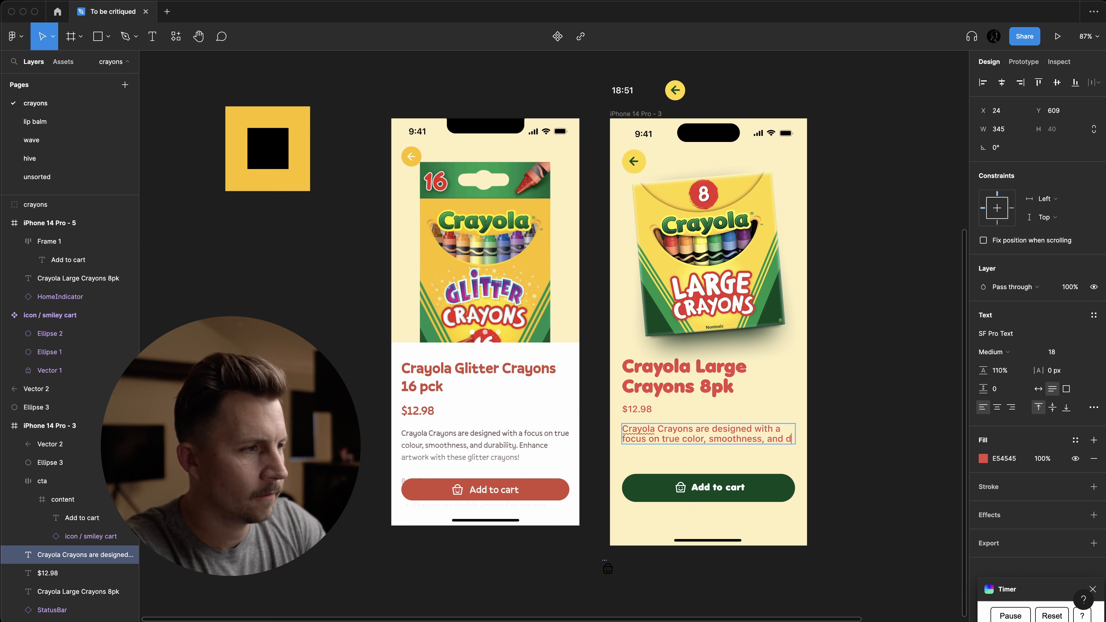
pyautogui.write('urabili')
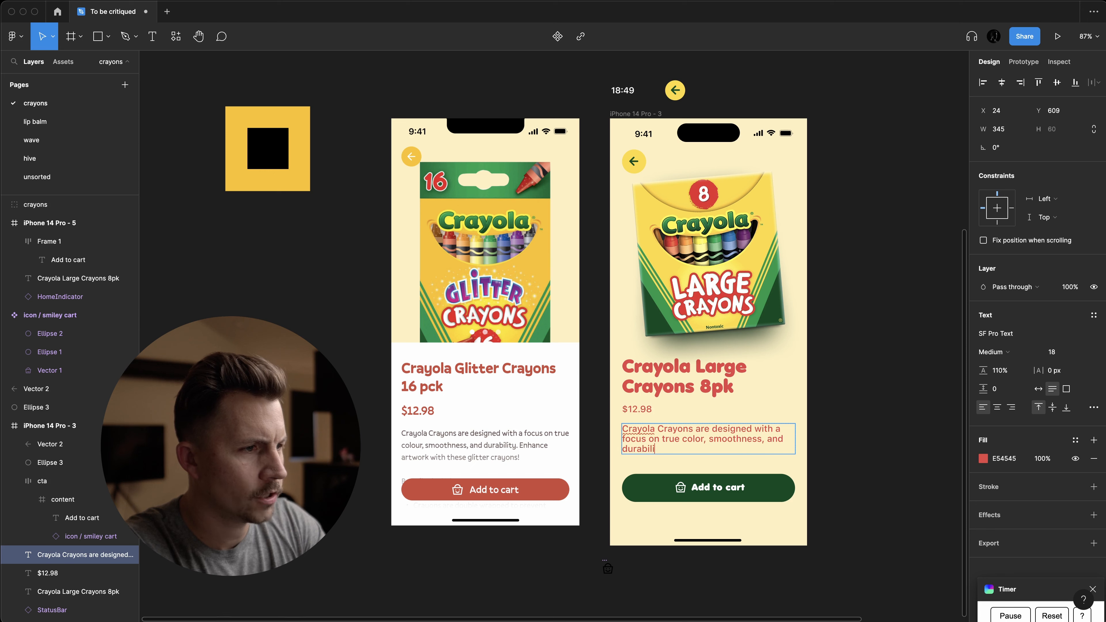
pyautogui.write('ty. Enhance artwork with these glitter crayons')
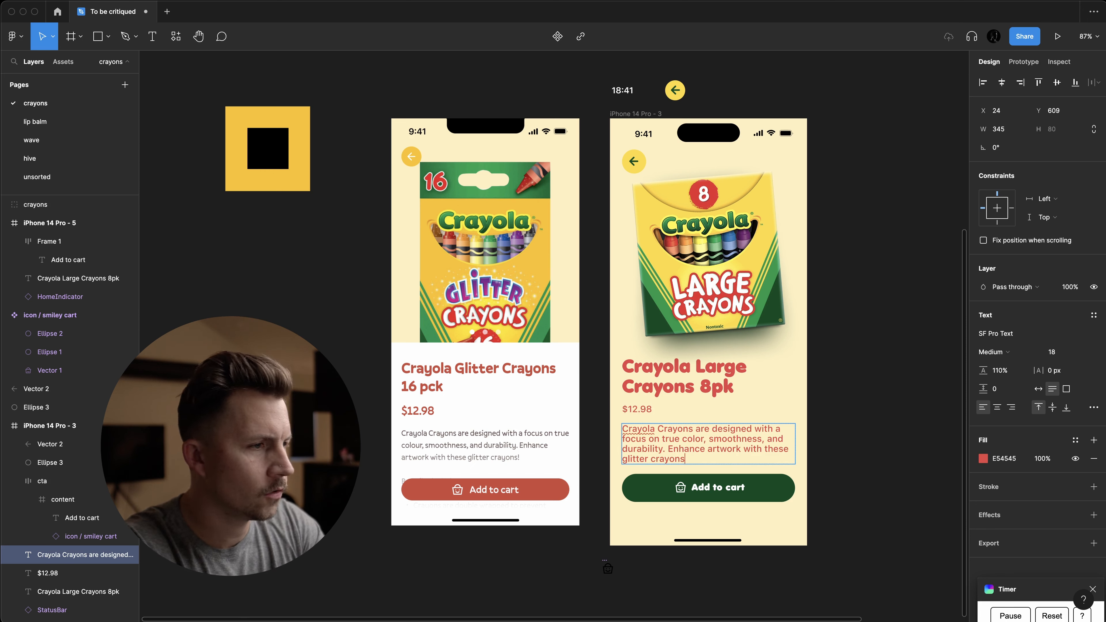
pyautogui.write('!')
pyautogui.click(927, 455)
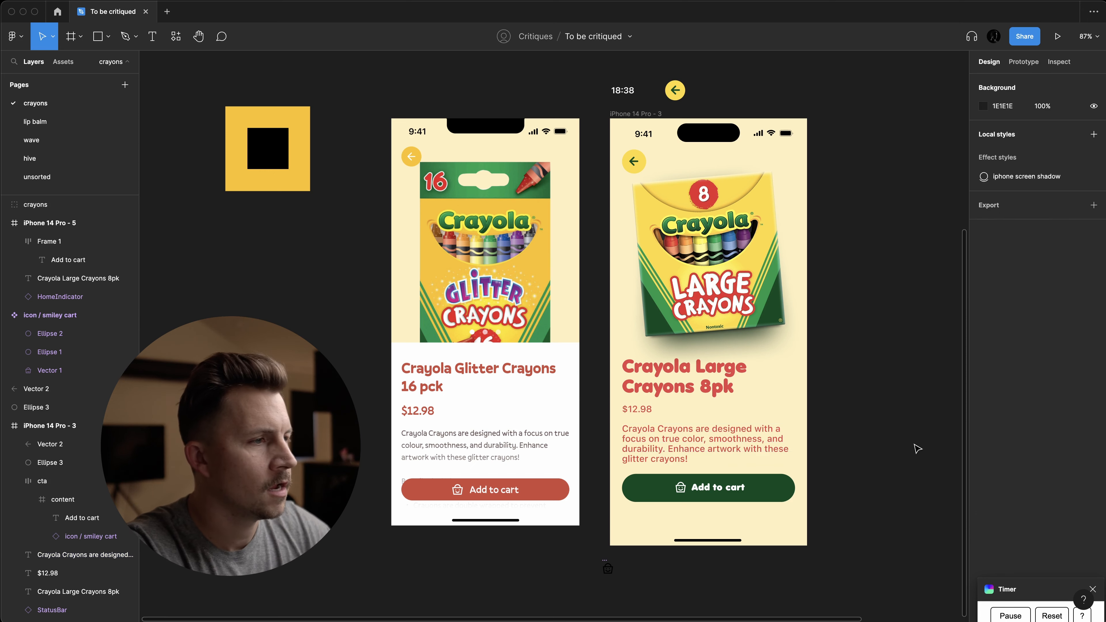
# - Set the line height of the product description text to 140%
pyautogui.click(768, 454)
pyautogui.click(1001, 371)
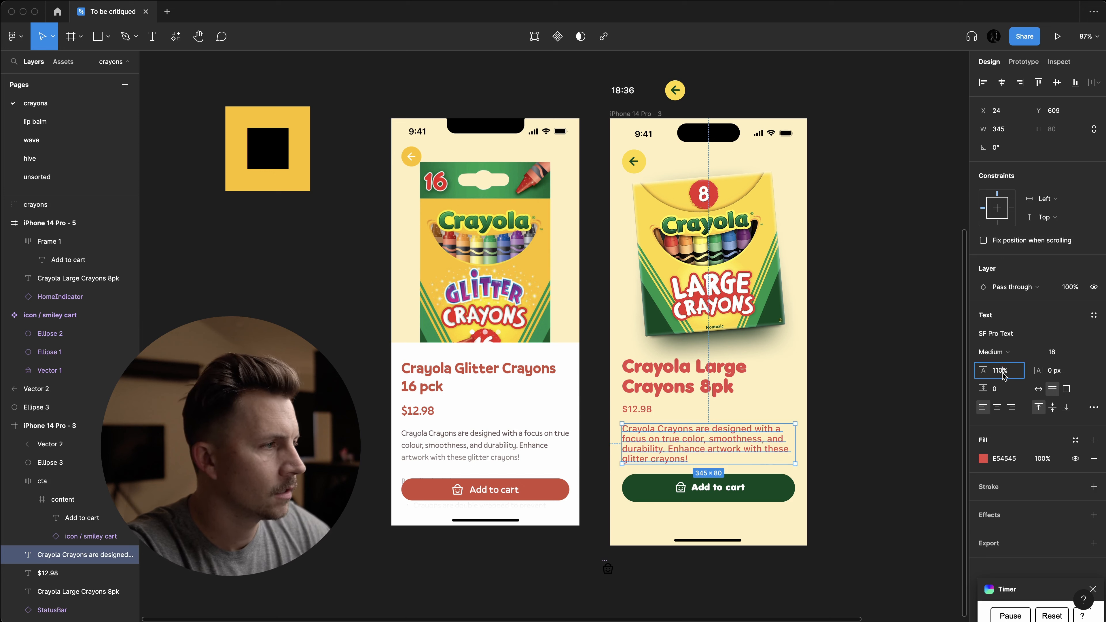
pyautogui.hotkey('shift', 'Up')
pyautogui.hotkey('shift', 'Up')
pyautogui.hotkey('shift', 'Up')
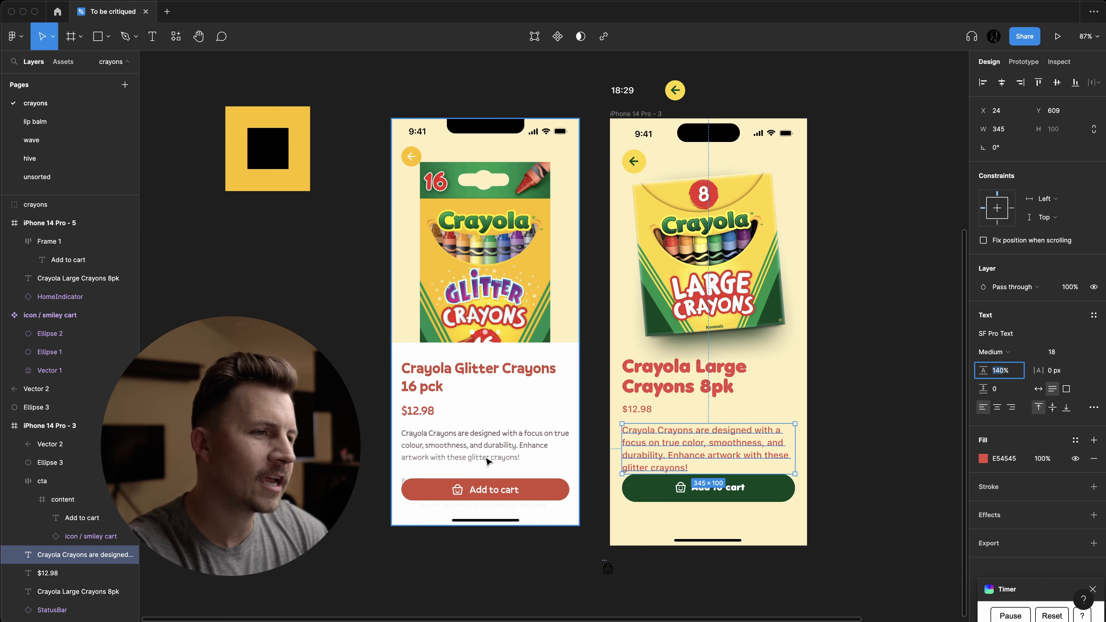
# - Move the Add to cart button down to Y 728, clear of the description, and rotate it 2°
pyautogui.hscroll(2, 487, 461)
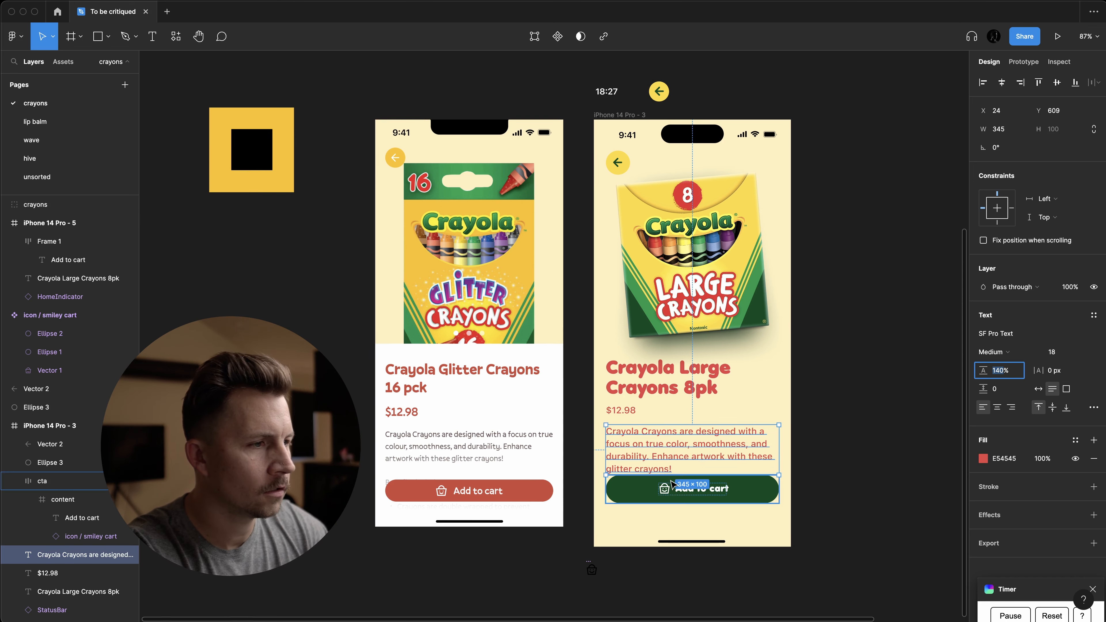
pyautogui.click(719, 495)
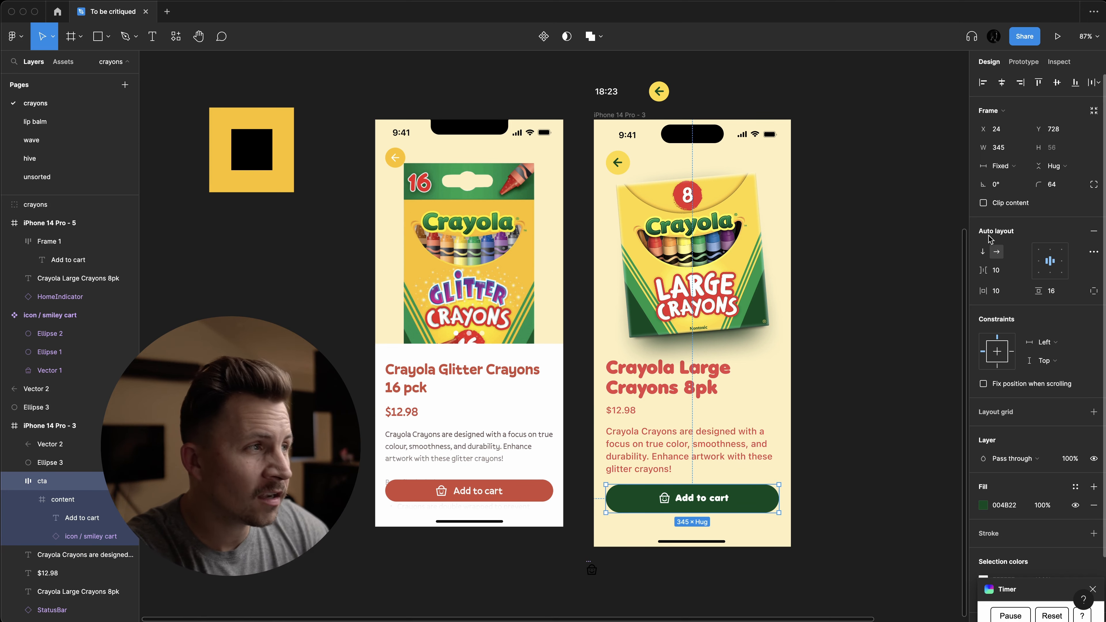
pyautogui.click(1002, 185)
pyautogui.press('Up')
pyautogui.press('Up')
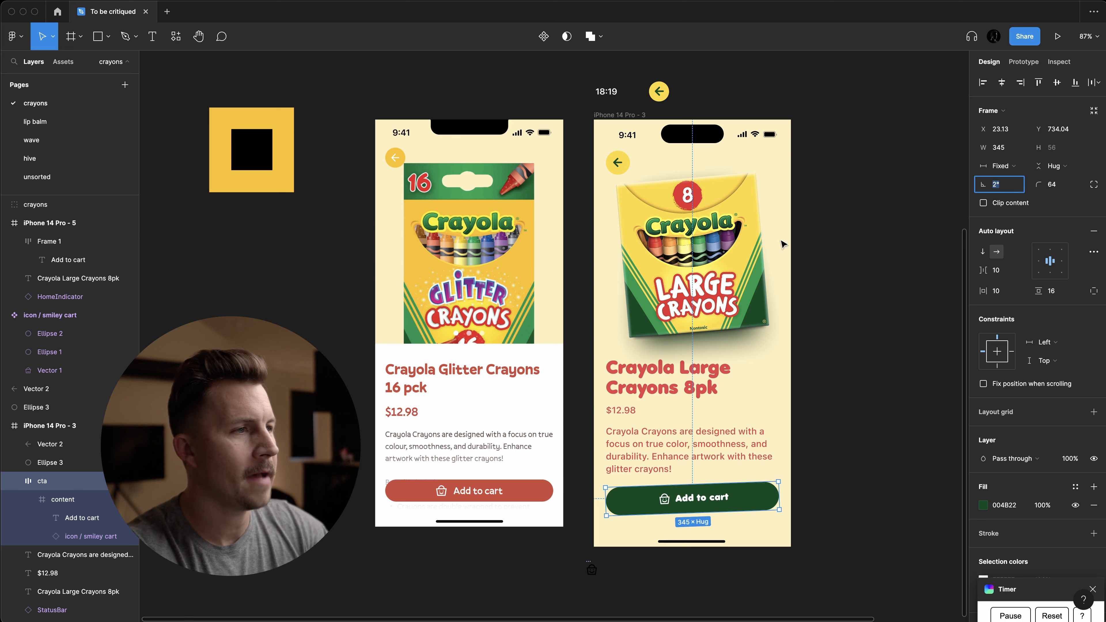
# - Set the rotation of both the crayon box image and the Add to cart button to 3°
pyautogui.click(749, 244)
pyautogui.click(1011, 166)
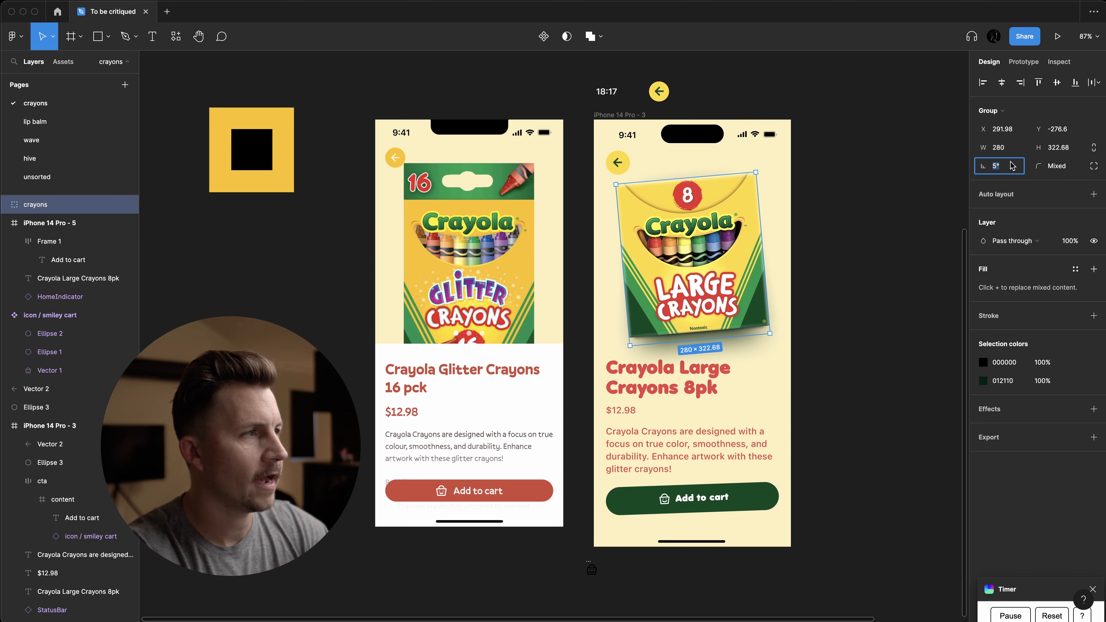
pyautogui.press('Down')
pyautogui.press('Down')
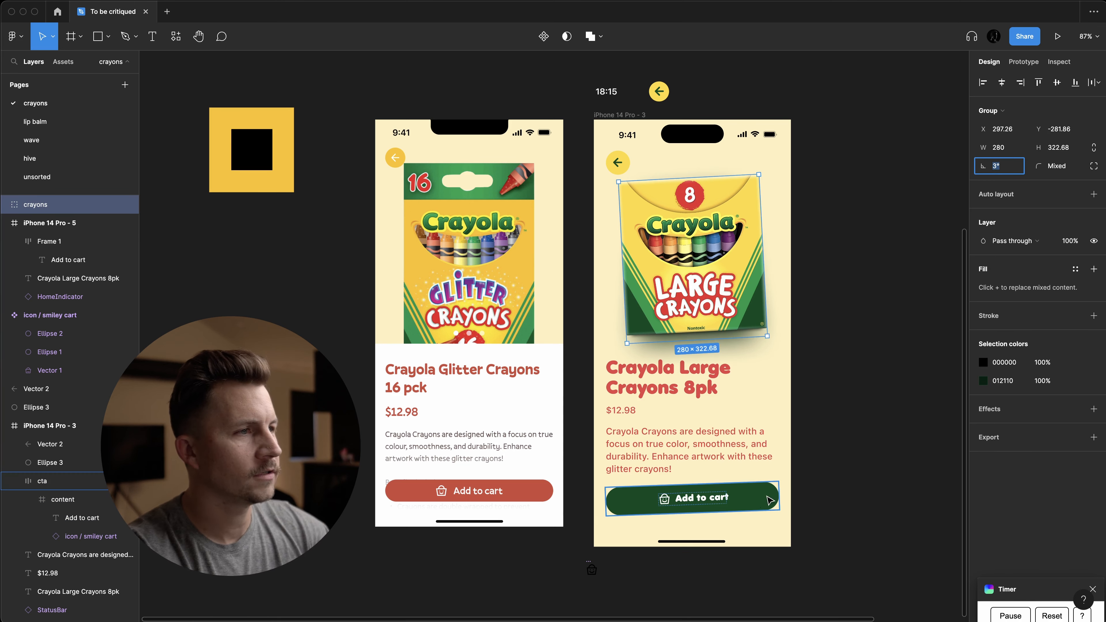
pyautogui.click(723, 507)
pyautogui.click(1006, 190)
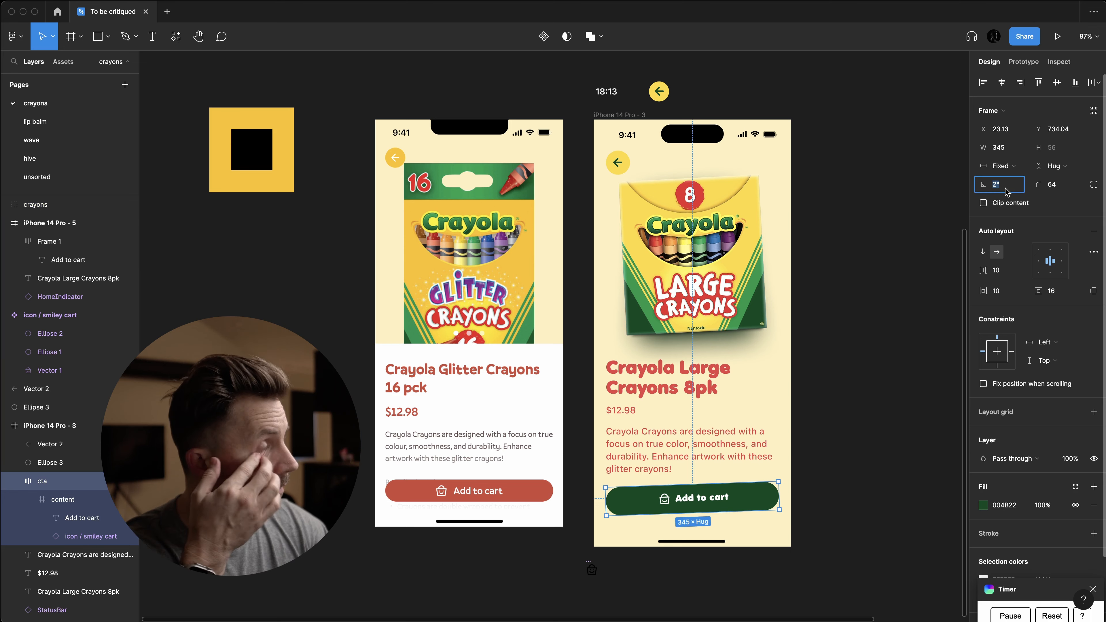
pyautogui.press('Up')
pyautogui.click(884, 414)
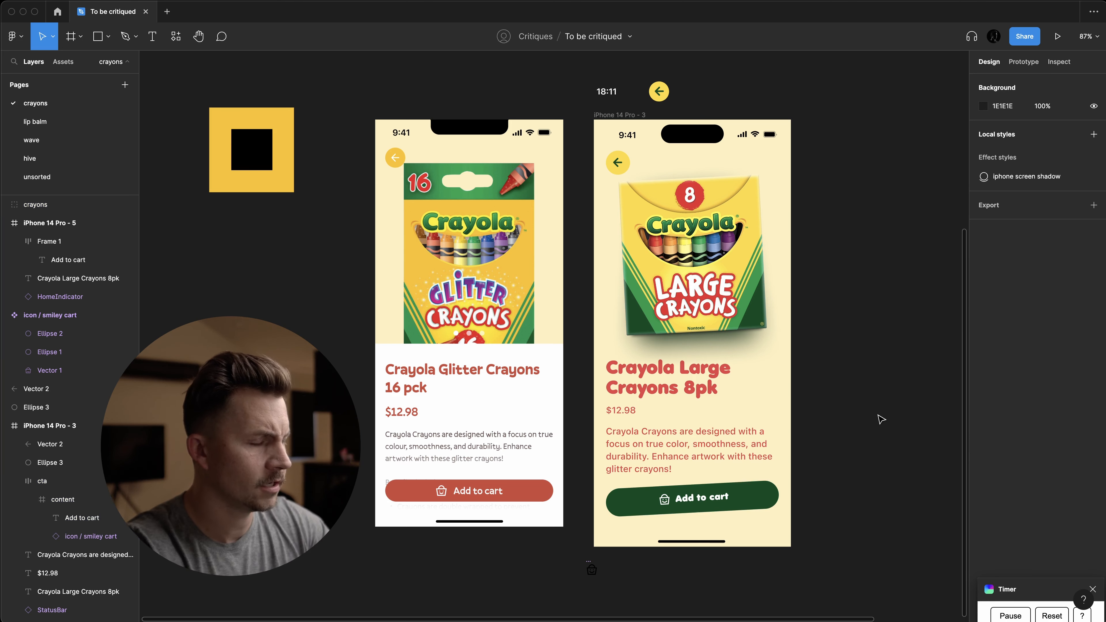
# - Duplicate the Add to cart button just below itself, delete the copy's content, and move the copy behind the original in the layer order
pyautogui.scroll(3, 781, 452)
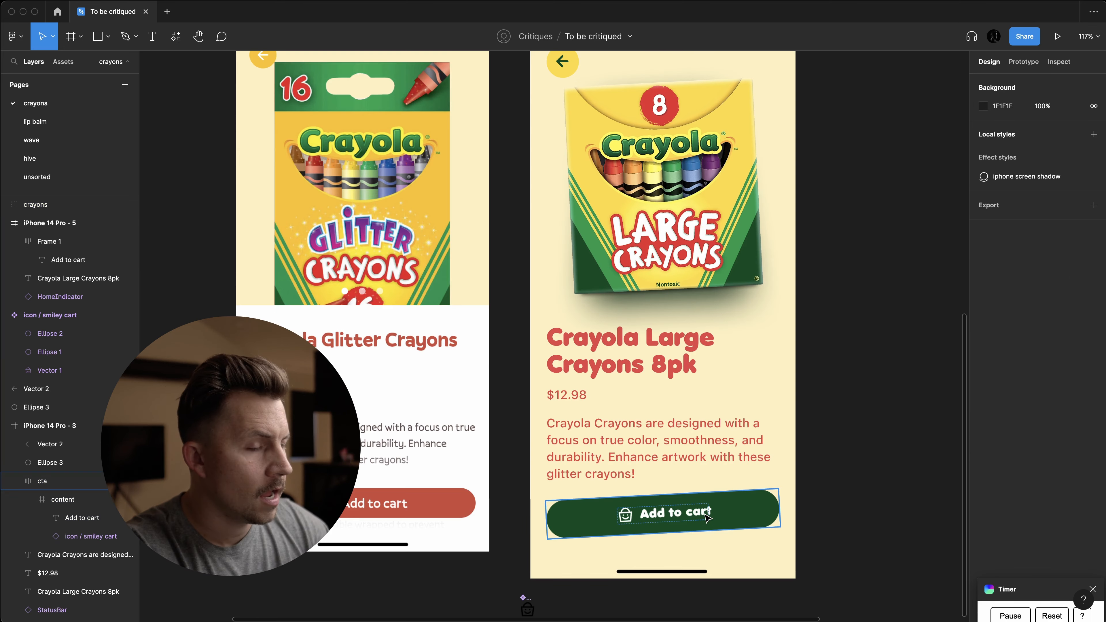
pyautogui.click(737, 517)
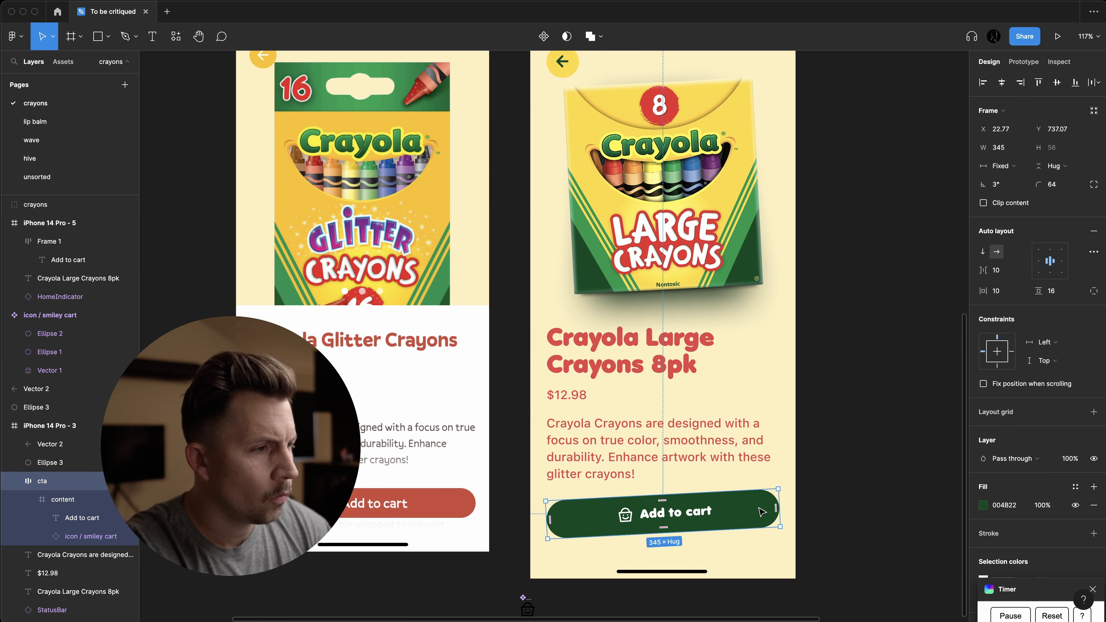
pyautogui.moveTo(762, 512); pyautogui.dragTo(764, 557)
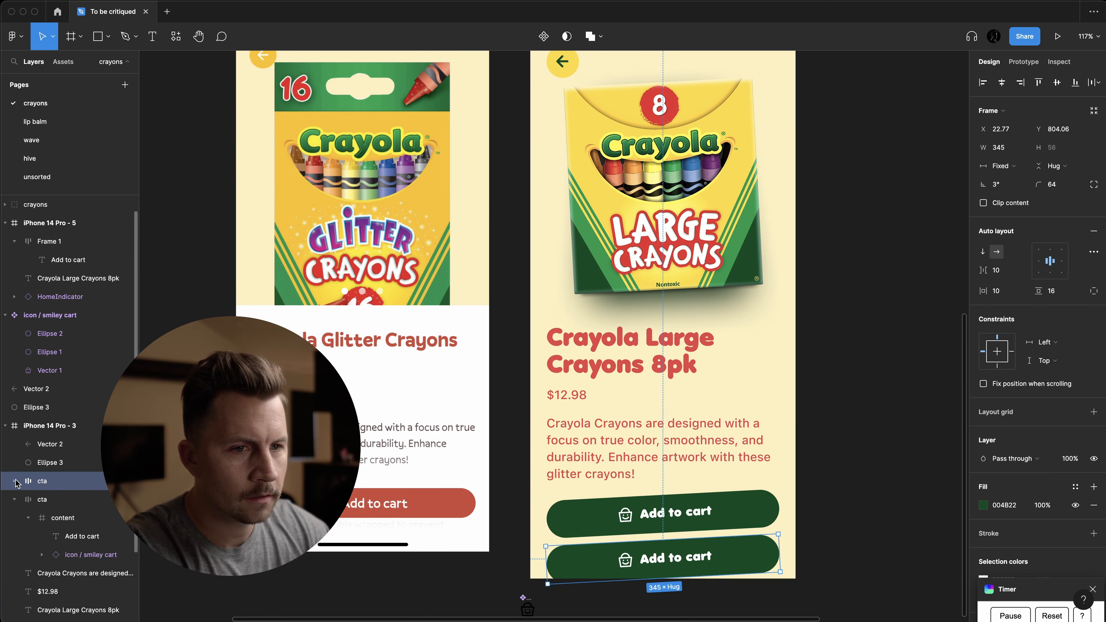
pyautogui.press('Return')
pyautogui.press('BackSpace')
pyautogui.moveTo(60, 483); pyautogui.dragTo(61, 563)
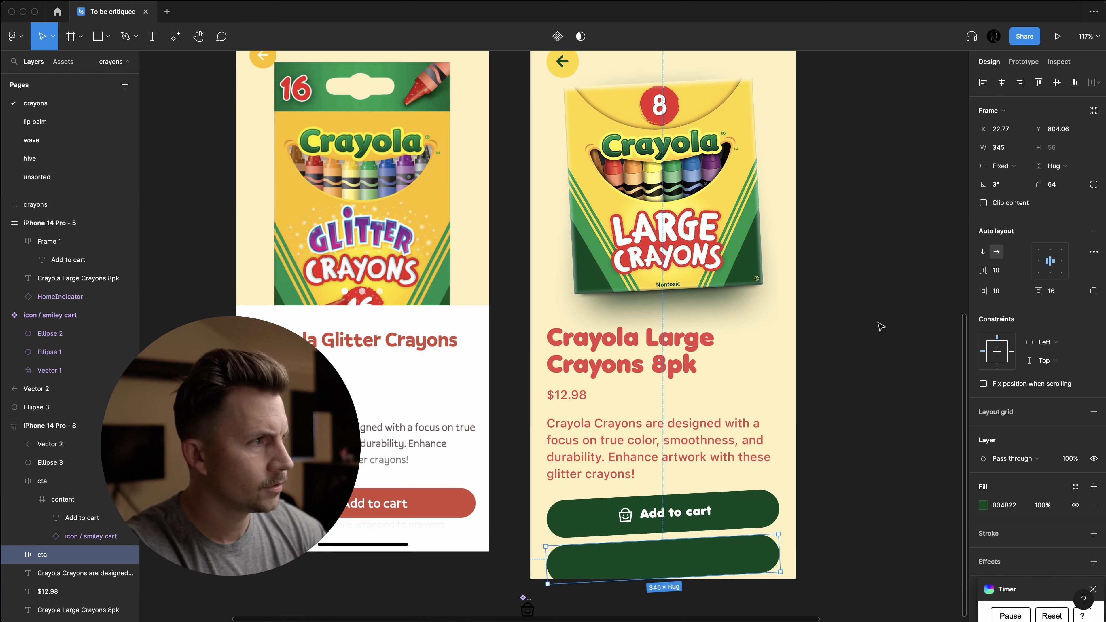
# - Rename the empty button copy as shadow and move it up to Y 774.06, partly beneath the Add to cart button
pyautogui.scroll(-3, 844, 462)
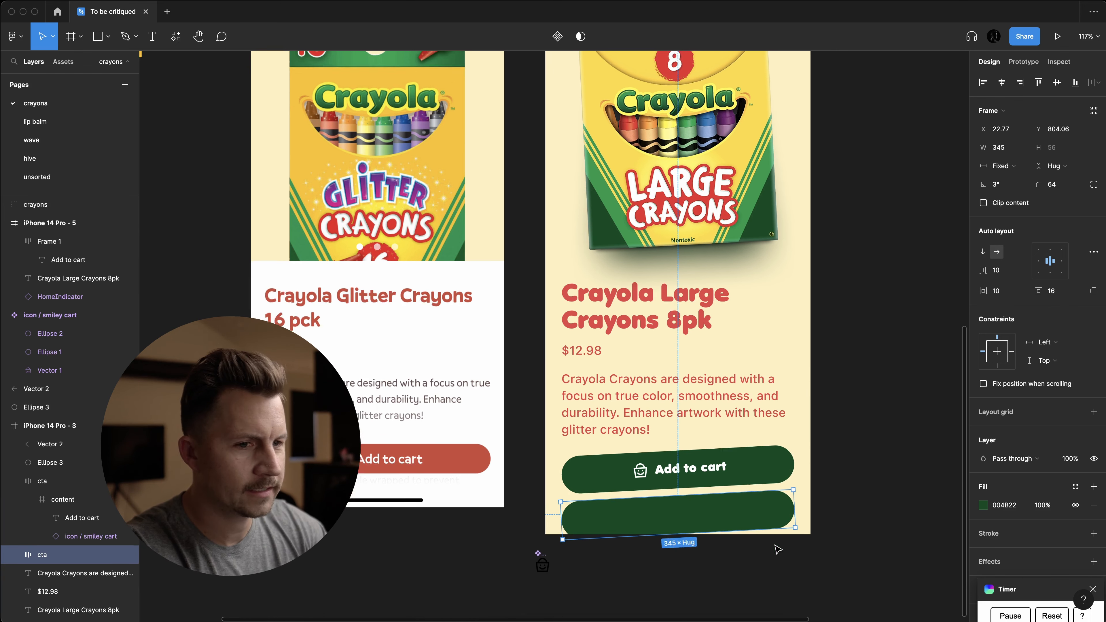
pyautogui.press('super+r')
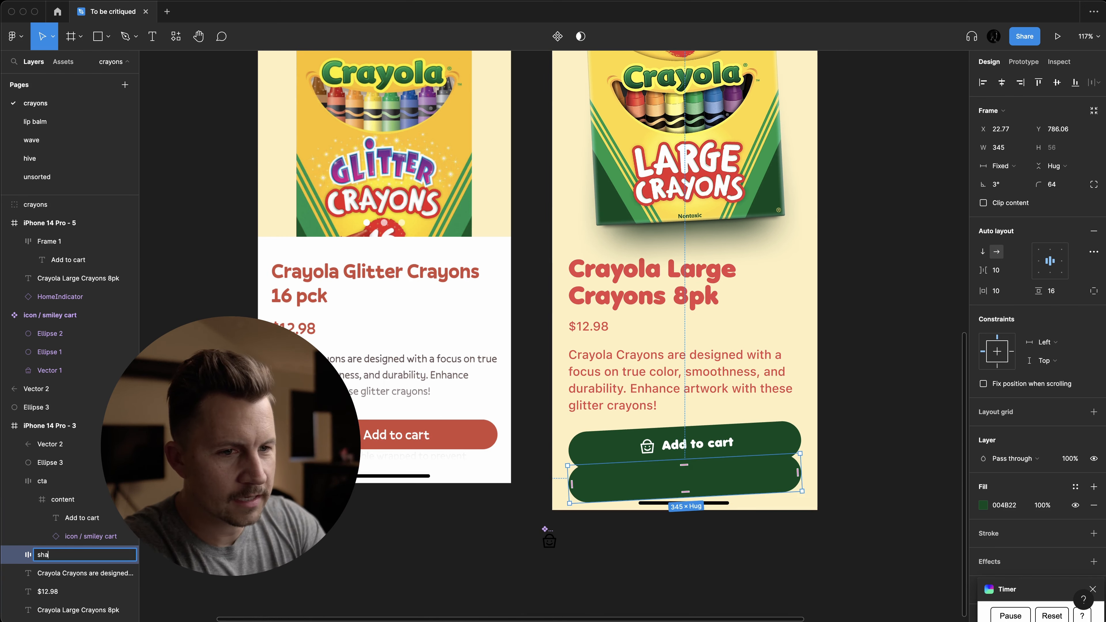
pyautogui.write('shadow')
pyautogui.press('Return')
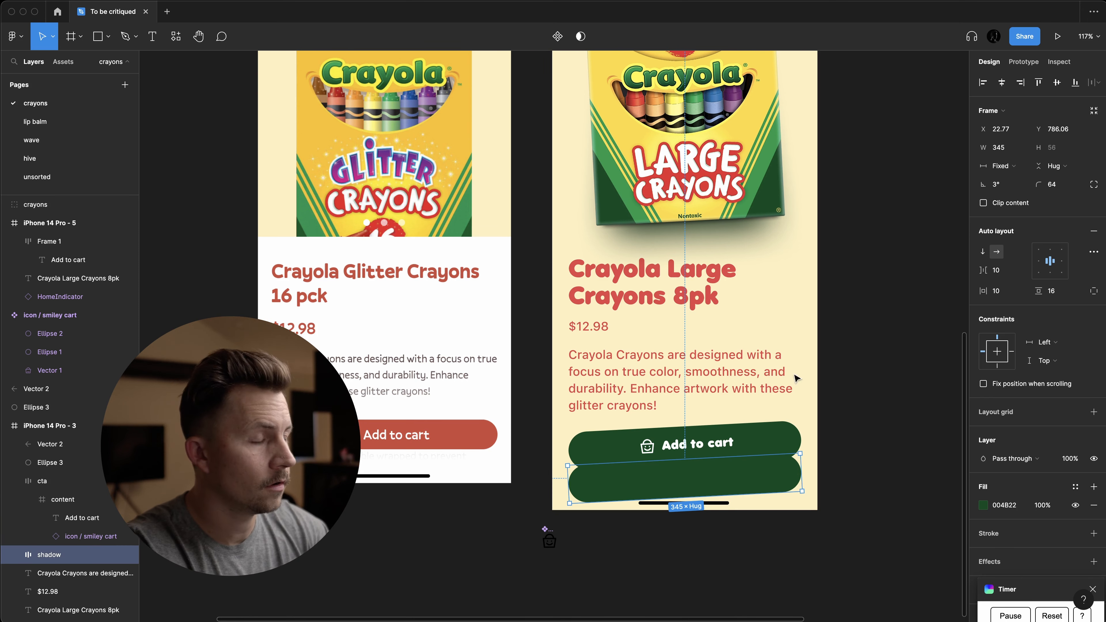
pyautogui.moveTo(771, 479); pyautogui.dragTo(770, 471)
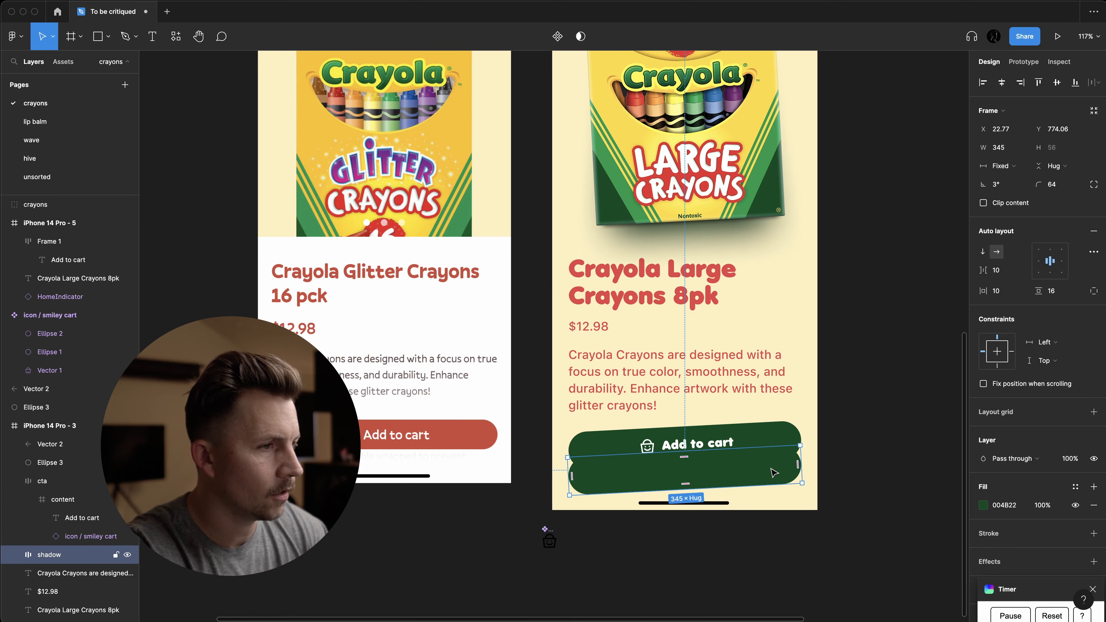
# - Darken the shadow layer's green fill by setting its HSB brightness to 10
pyautogui.click(983, 505)
pyautogui.click(924, 522)
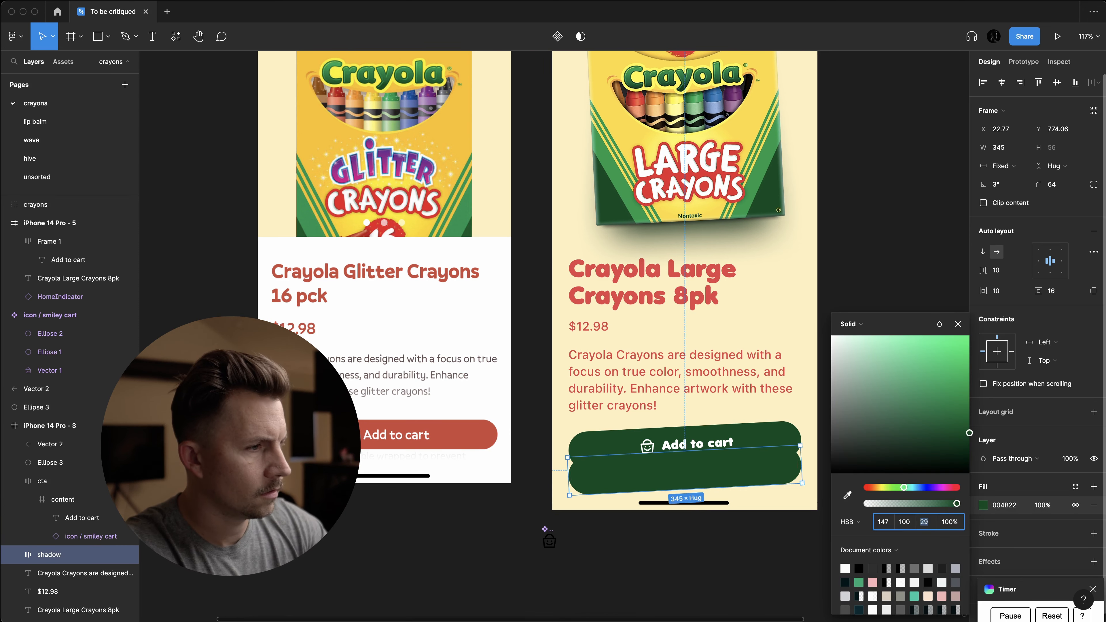
pyautogui.write('0')
pyautogui.press('Return')
pyautogui.write('10')
pyautogui.press('Return')
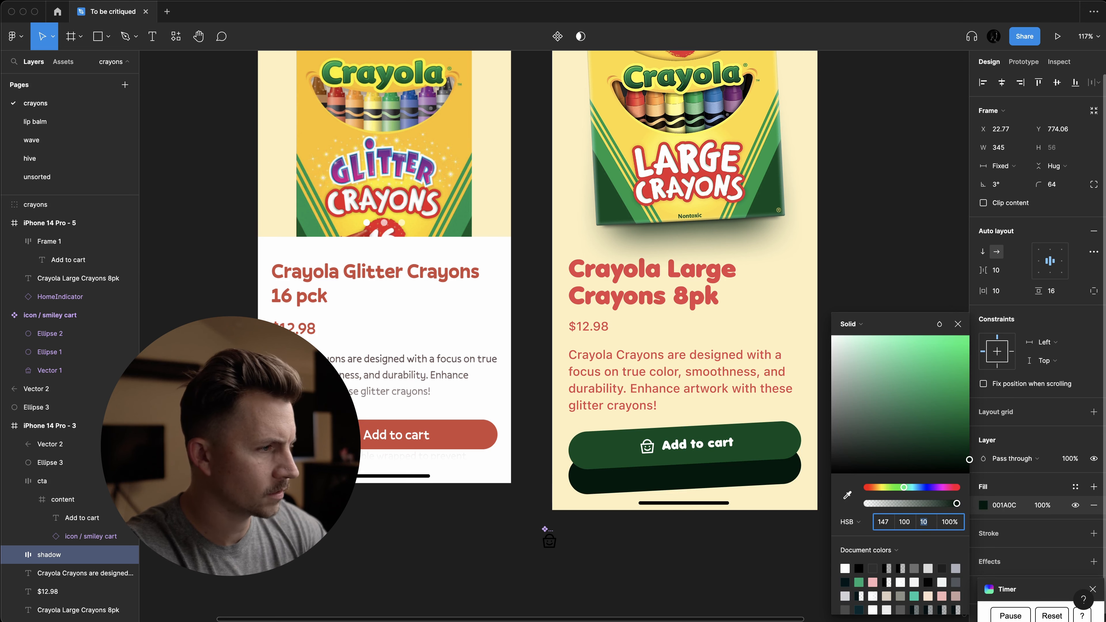
pyautogui.click(803, 494)
pyautogui.click(756, 472)
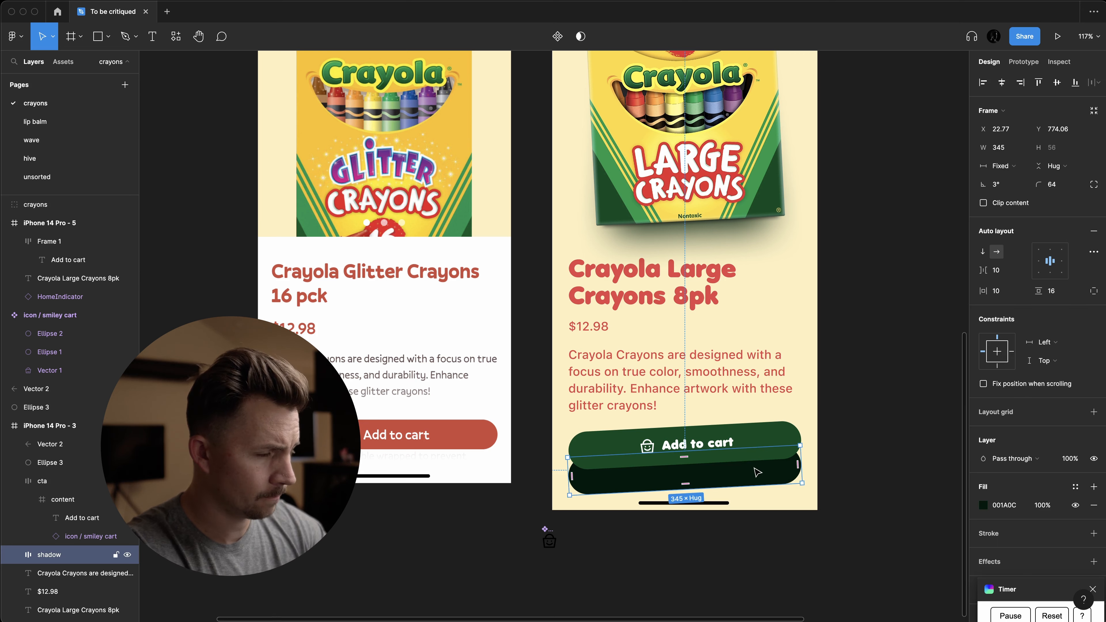
pyautogui.click(774, 567)
pyautogui.click(771, 484)
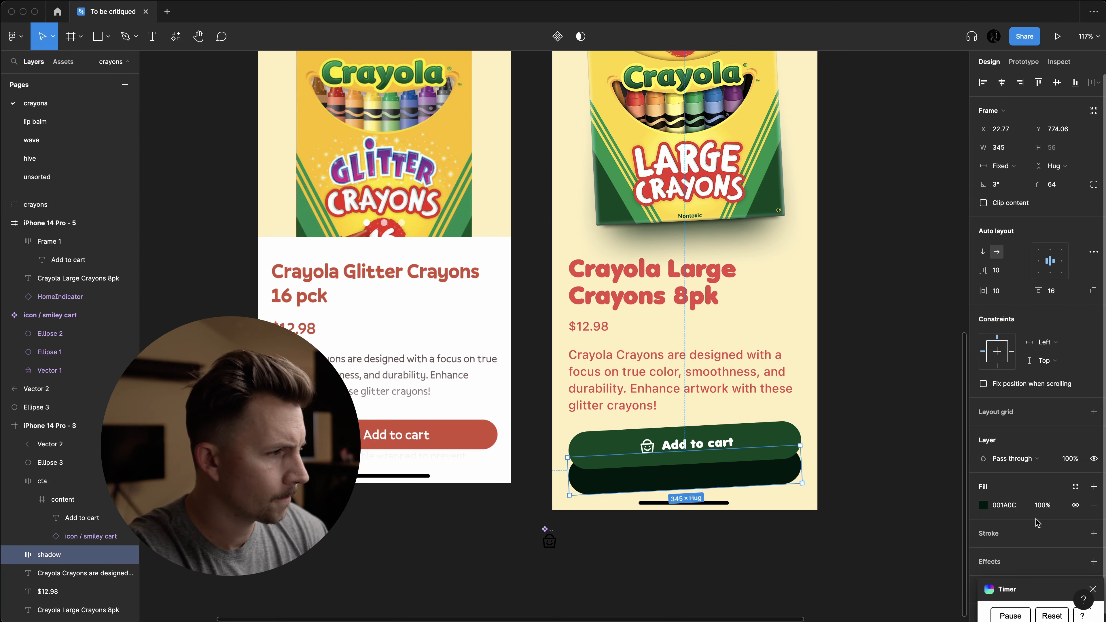
# - Add a layer blur effect to the shadow layer and set its blur to 24
pyautogui.scroll(5, 681, 268)
pyautogui.scroll(-2, 681, 268)
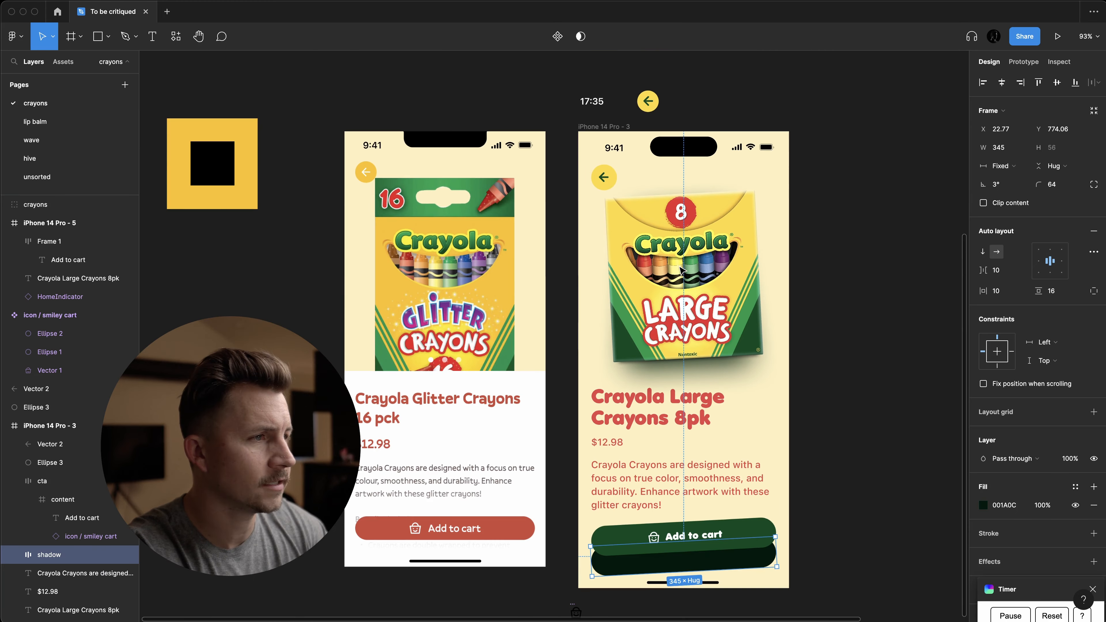
pyautogui.scroll(-5, 670, 348)
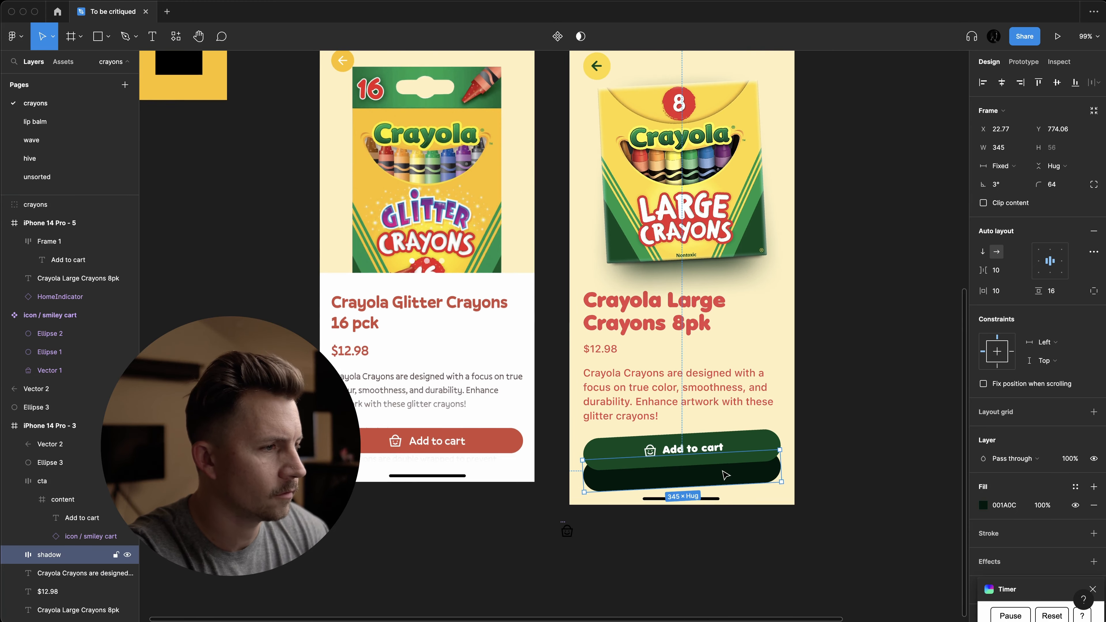
pyautogui.scroll(3, 730, 488)
pyautogui.click(1094, 561)
pyautogui.click(983, 552)
pyautogui.click(1019, 553)
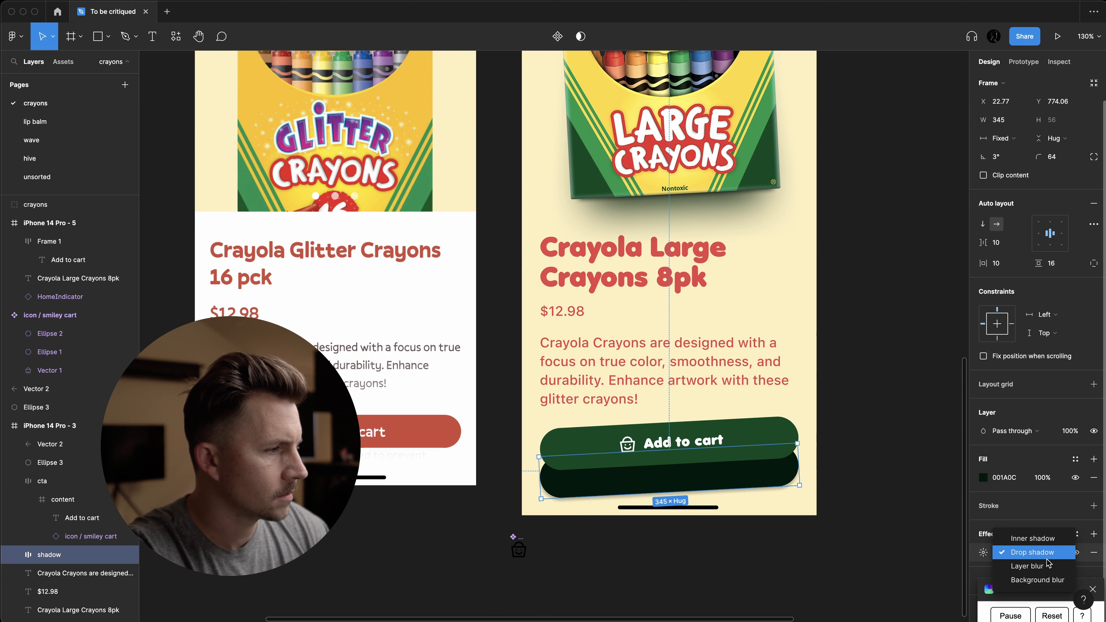
pyautogui.click(1026, 566)
pyautogui.click(984, 553)
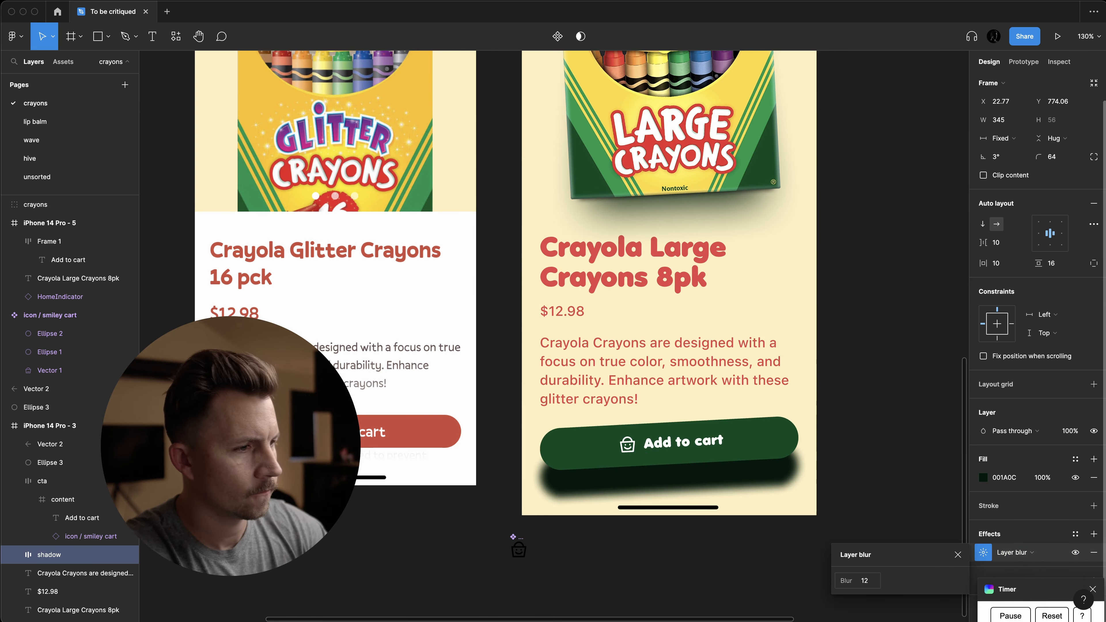
pyautogui.click(865, 580)
pyautogui.press('Up')
pyautogui.press('Up')
pyautogui.press('Up')
pyautogui.press('Up')
pyautogui.press('Up')
pyautogui.press('Up')
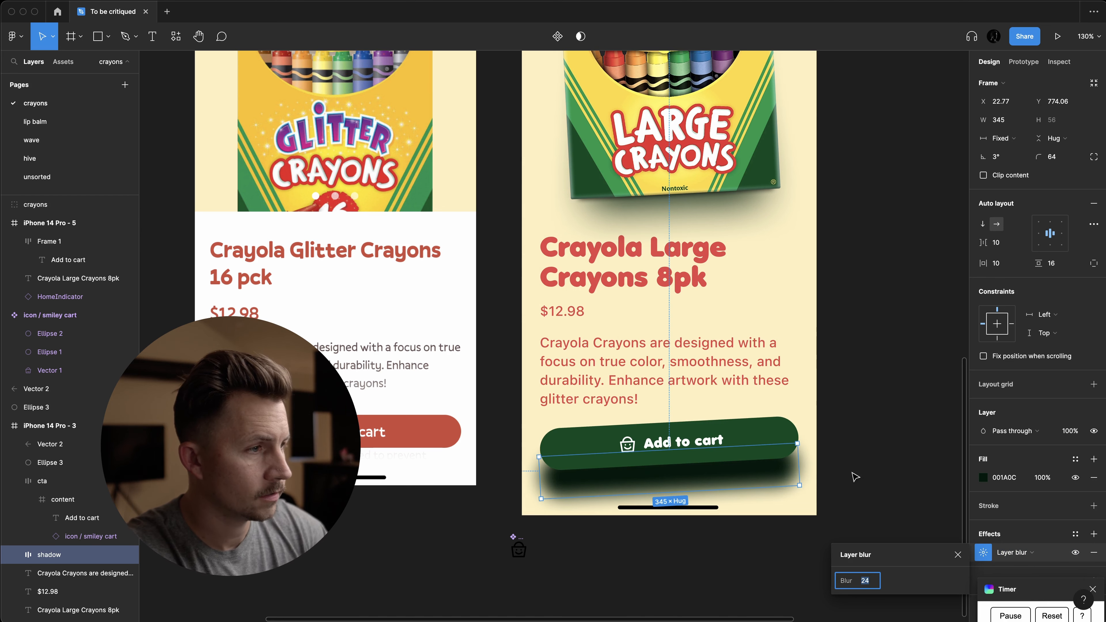
# - Add an inner shadow to the Add to cart button, coloured FFFFFF at 100% opacity
pyautogui.moveTo(789, 463); pyautogui.dragTo(786, 463)
pyautogui.click(786, 463)
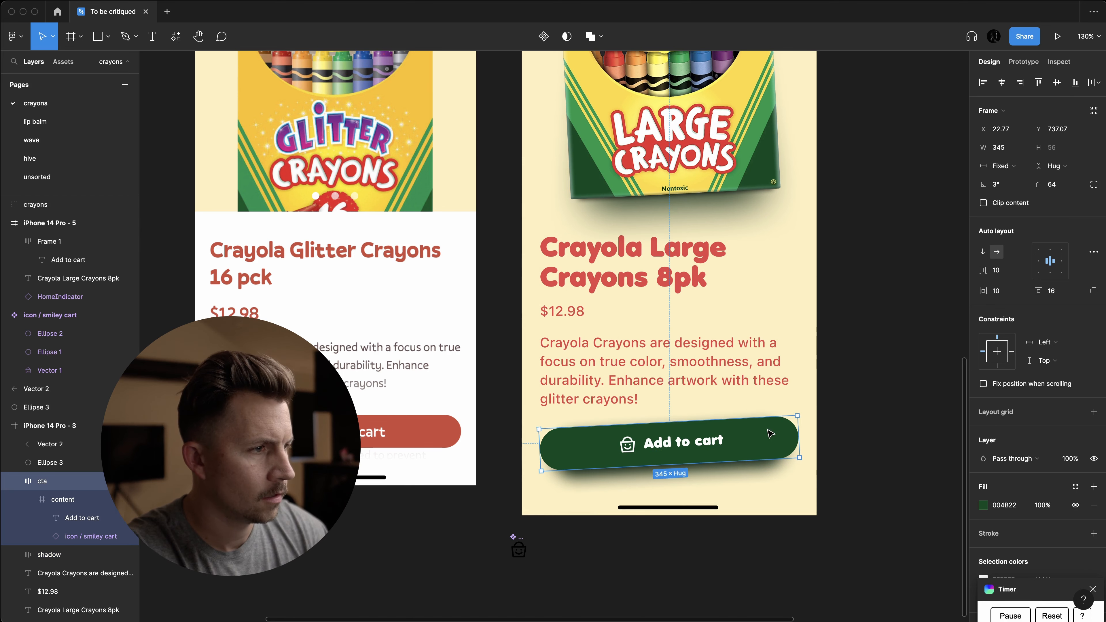
pyautogui.scroll(-1, 1078, 509)
pyautogui.scroll(-1, 1078, 509)
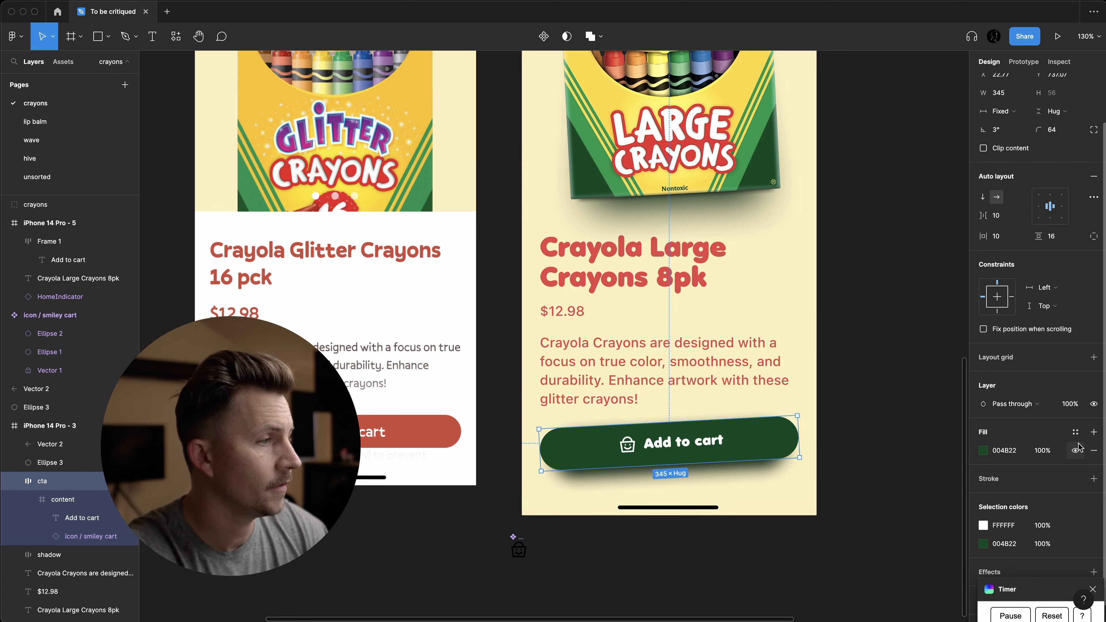
pyautogui.scroll(-2, 1079, 453)
pyautogui.click(1094, 534)
pyautogui.click(983, 552)
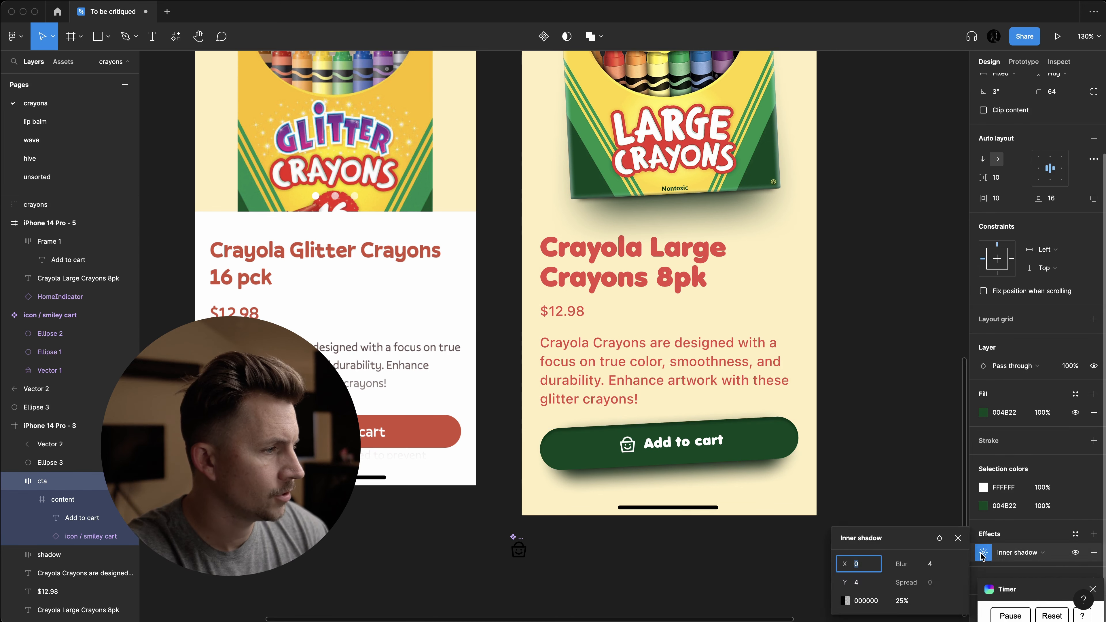
pyautogui.click(880, 595)
pyautogui.write('FFFFFF')
pyautogui.press('Tab')
pyautogui.write('100')
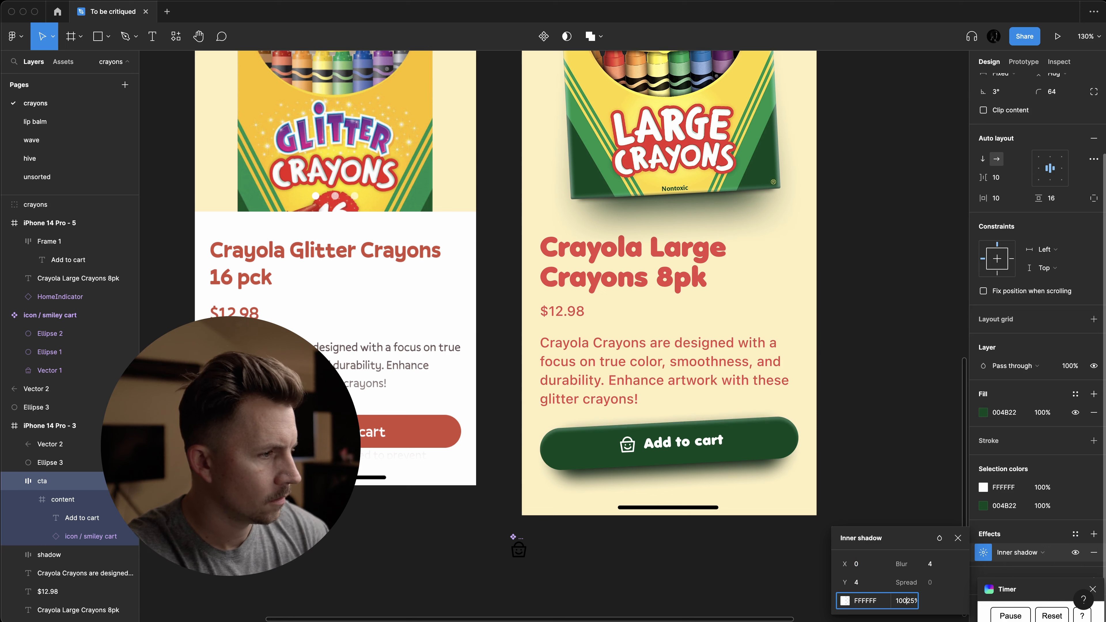
pyautogui.press('Return')
# - Try a Y offset of -4 and 60% opacity on the button's white inner shadow
pyautogui.moveTo(845, 582); pyautogui.dragTo(842, 582)
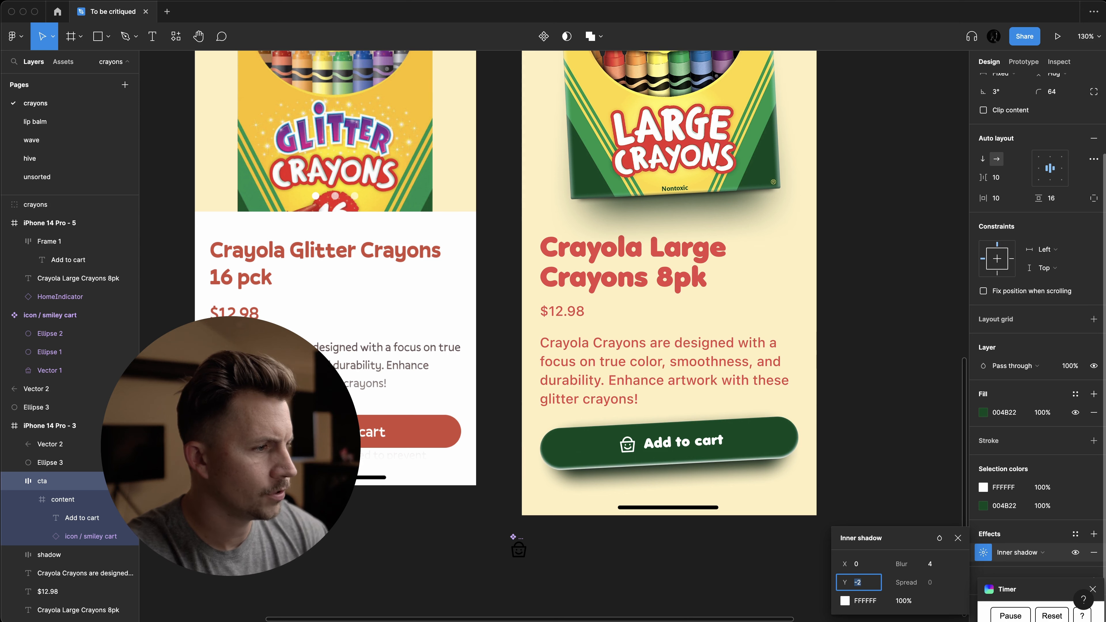
pyautogui.click(907, 600)
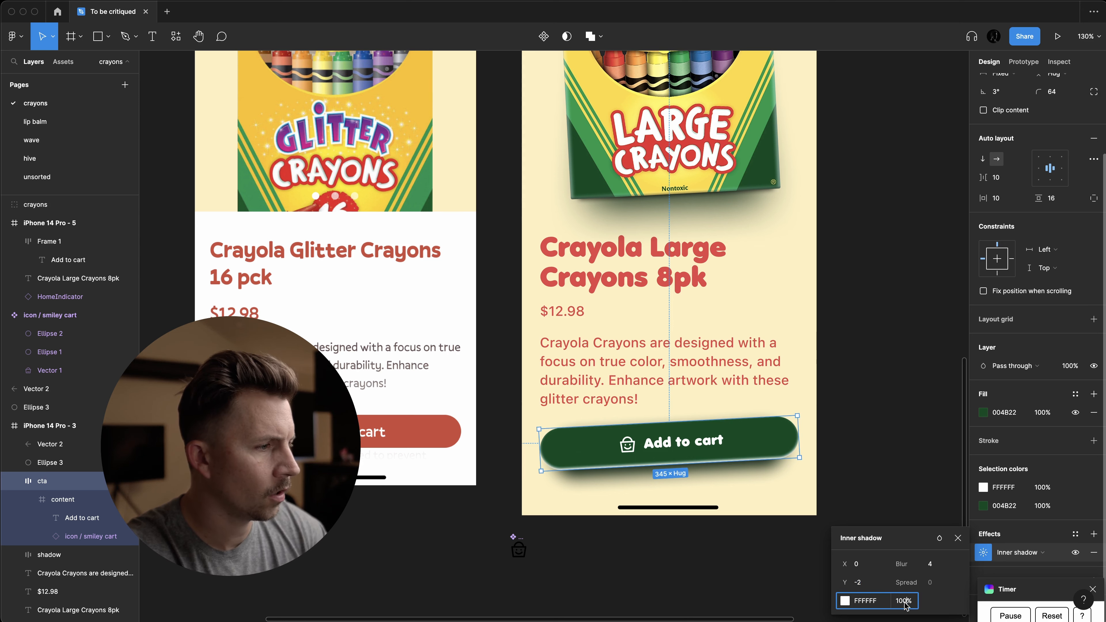
pyautogui.hotkey('shift', 'Down')
pyautogui.hotkey('shift', 'Down')
pyautogui.hotkey('shift', 'Down')
pyautogui.hotkey('shift', 'Down')
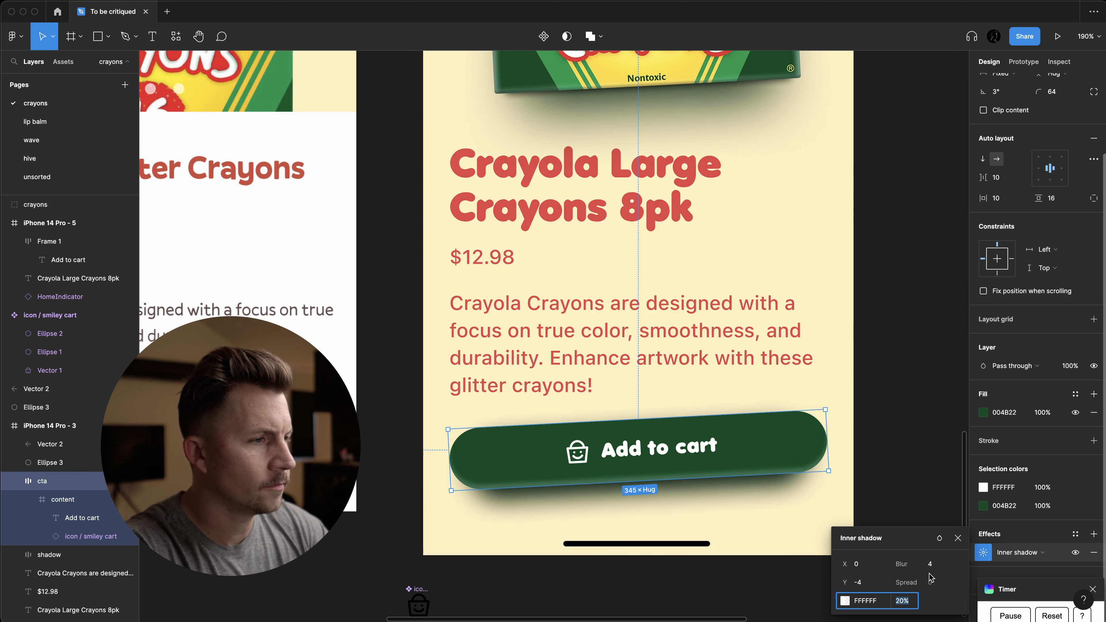
pyautogui.hotkey('shift', 'Up')
pyautogui.hotkey('shift', 'Up')
pyautogui.hotkey('shift', 'Up')
pyautogui.hotkey('shift', 'Up')
pyautogui.hotkey('shift', 'Up')
pyautogui.hotkey('shift', 'Up')
pyautogui.hotkey('shift', 'Up')
pyautogui.hotkey('shift', 'Up')
pyautogui.hotkey('shift', 'Down')
pyautogui.hotkey('shift', 'Down')
pyautogui.hotkey('shift', 'Down')
pyautogui.hotkey('shift', 'Down')
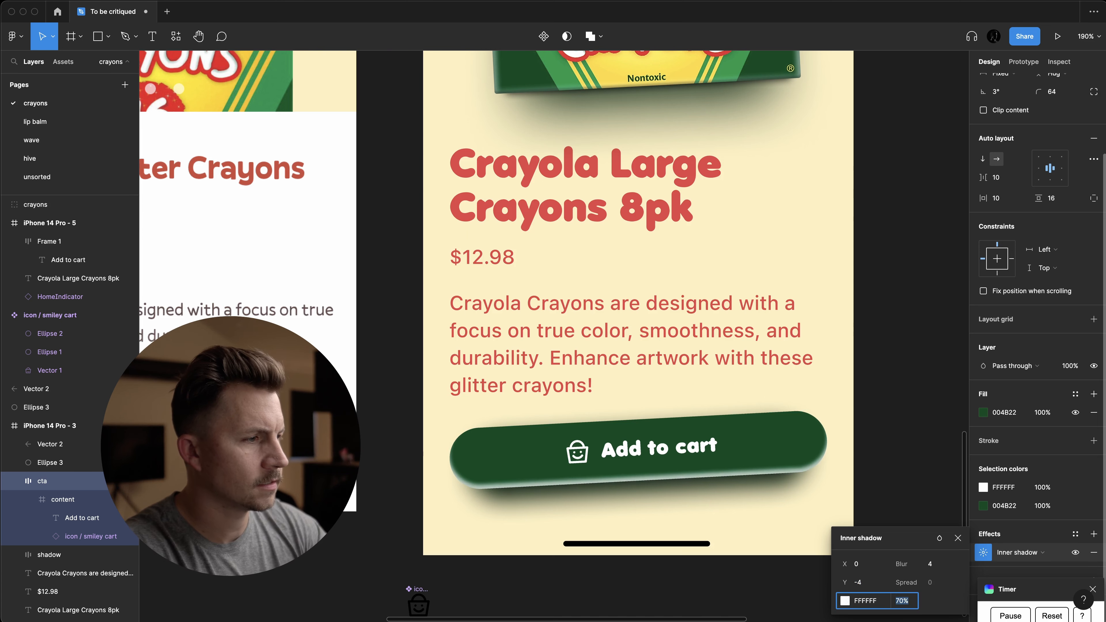
# - Set the Add to cart button's inner shadow to a Y offset of -24 and a blur of 16
pyautogui.click(874, 585)
pyautogui.press('Down')
pyautogui.press('Down')
pyautogui.press('Down')
pyautogui.press('Down')
pyautogui.press('Down')
pyautogui.press('Down')
pyautogui.press('Down')
pyautogui.press('Down')
pyautogui.press('Down')
pyautogui.press('Down')
pyautogui.press('Down')
pyautogui.press('Down')
pyautogui.press('Down')
pyautogui.press('Down')
pyautogui.press('Down')
pyautogui.press('Down')
pyautogui.press('Down')
pyautogui.press('Down')
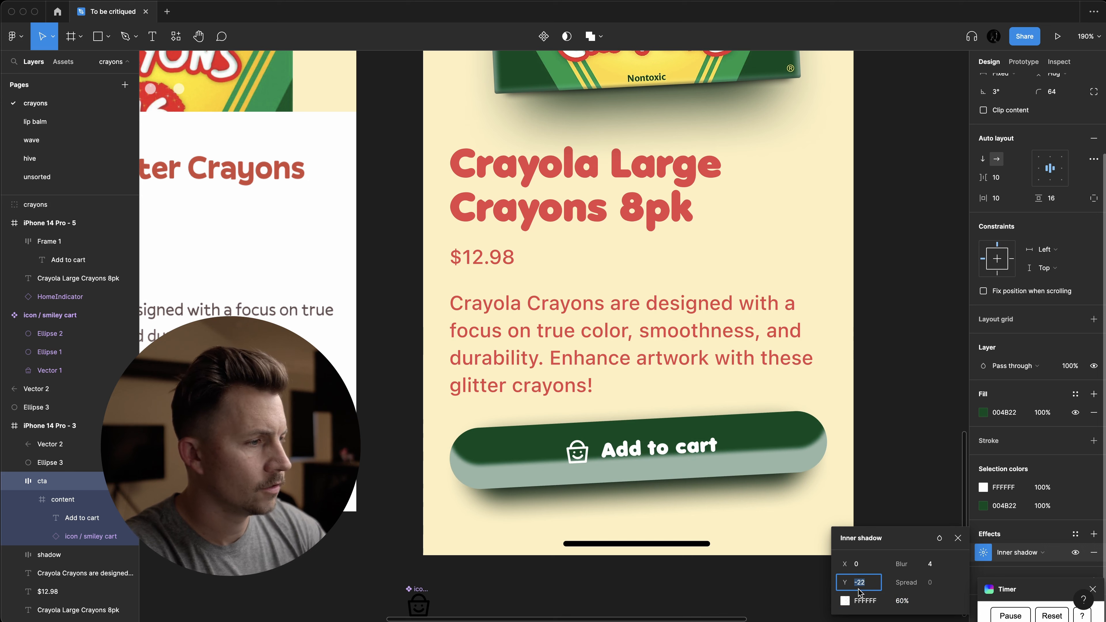
pyautogui.write('-24')
pyautogui.press('Tab')
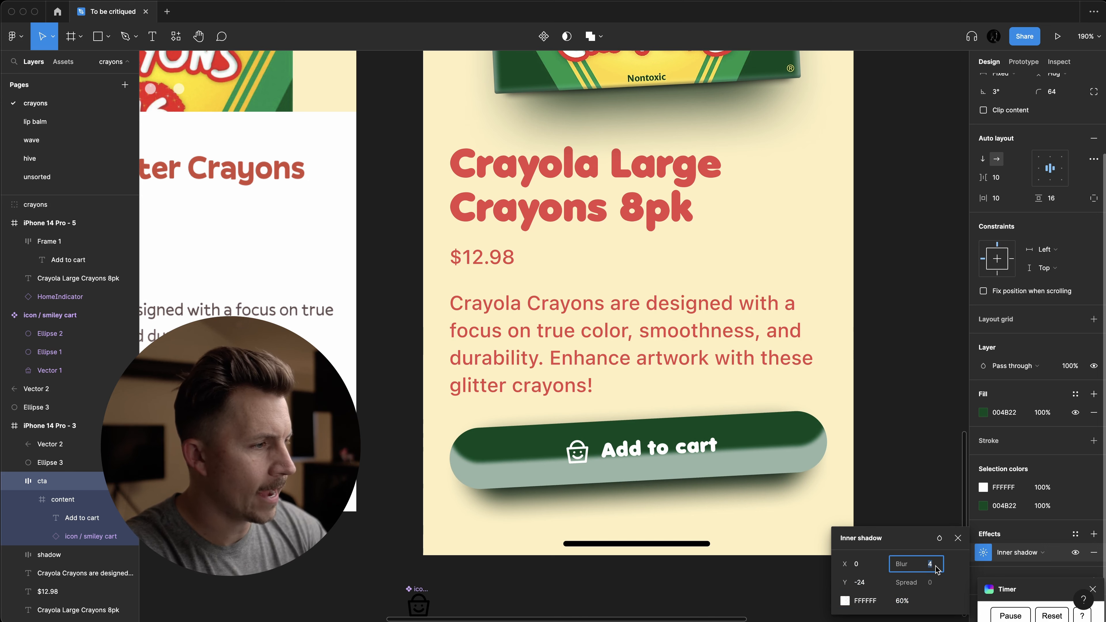
pyautogui.press('Up')
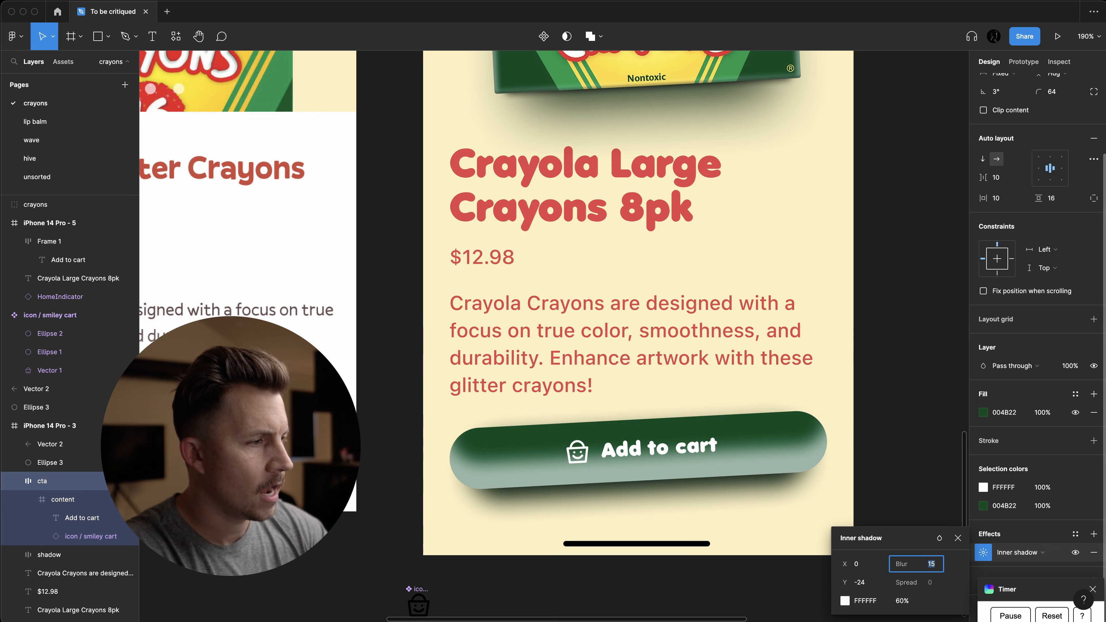
# - Try several opacities for the Add to cart button's white inner shadow and set it to 26%
pyautogui.click(901, 601)
pyautogui.write('5')
pyautogui.press('Return')
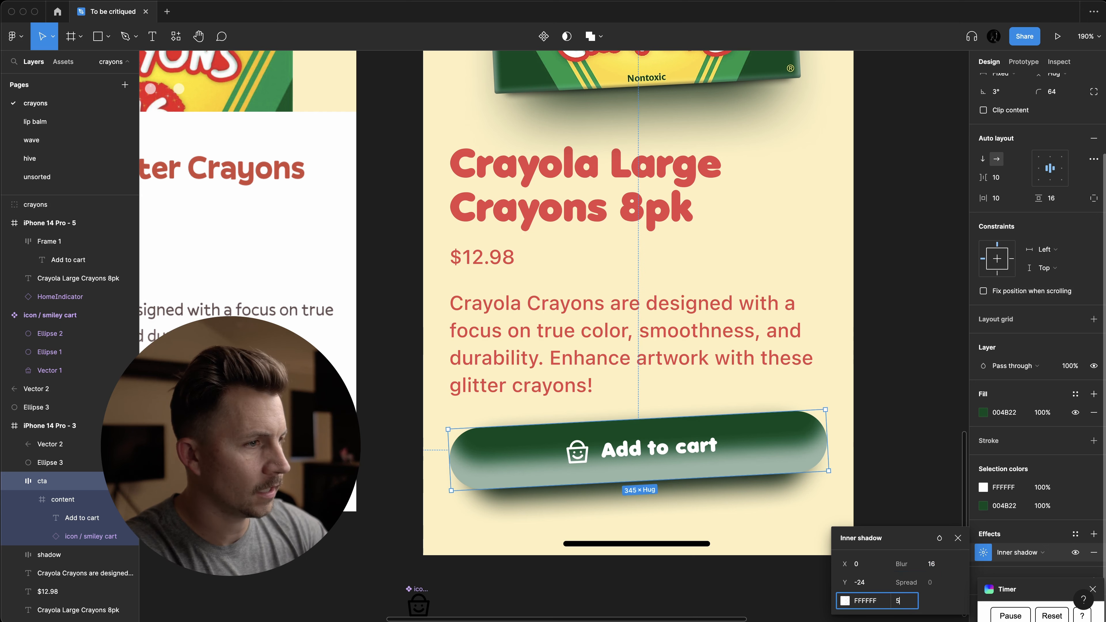
pyautogui.press('Up')
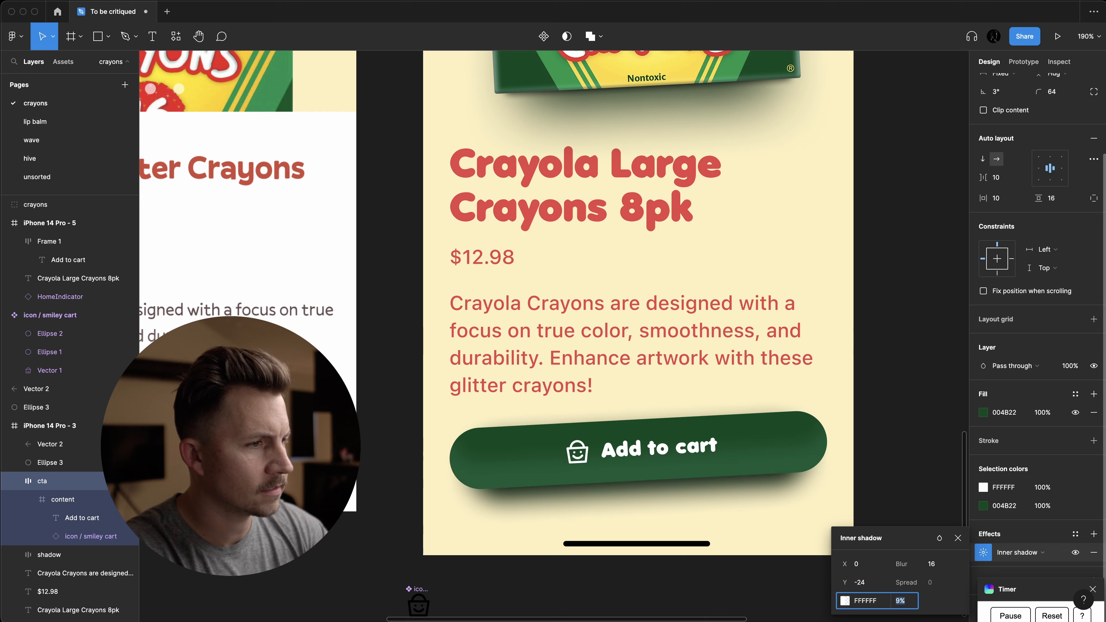
pyautogui.press('Up')
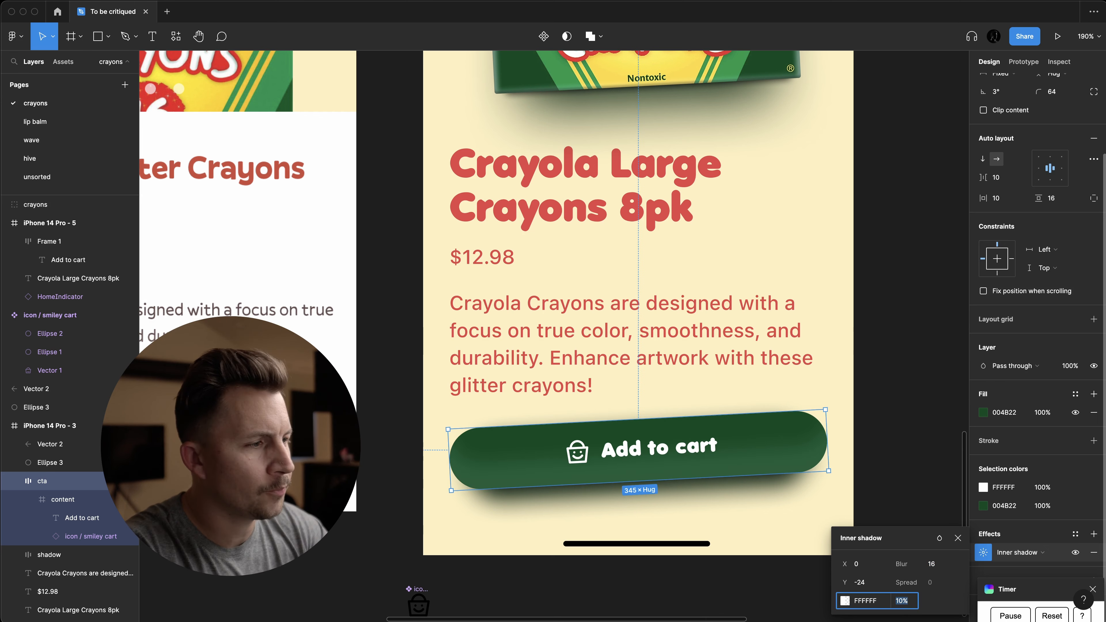
pyautogui.press('Up')
pyautogui.press('Up')
pyautogui.press('Up')
pyautogui.press('Up')
pyautogui.press('Up')
pyautogui.press('Up')
pyautogui.press('Up')
pyautogui.press('Up')
pyautogui.press('Up')
pyautogui.press('Up')
pyautogui.press('Up')
pyautogui.press('Up')
pyautogui.press('Up')
pyautogui.press('Up')
pyautogui.press('Up')
pyautogui.press('Up')
pyautogui.press('Up')
pyautogui.press('Up')
pyautogui.press('Up')
pyautogui.press('Up')
pyautogui.press('Up')
pyautogui.press('Up')
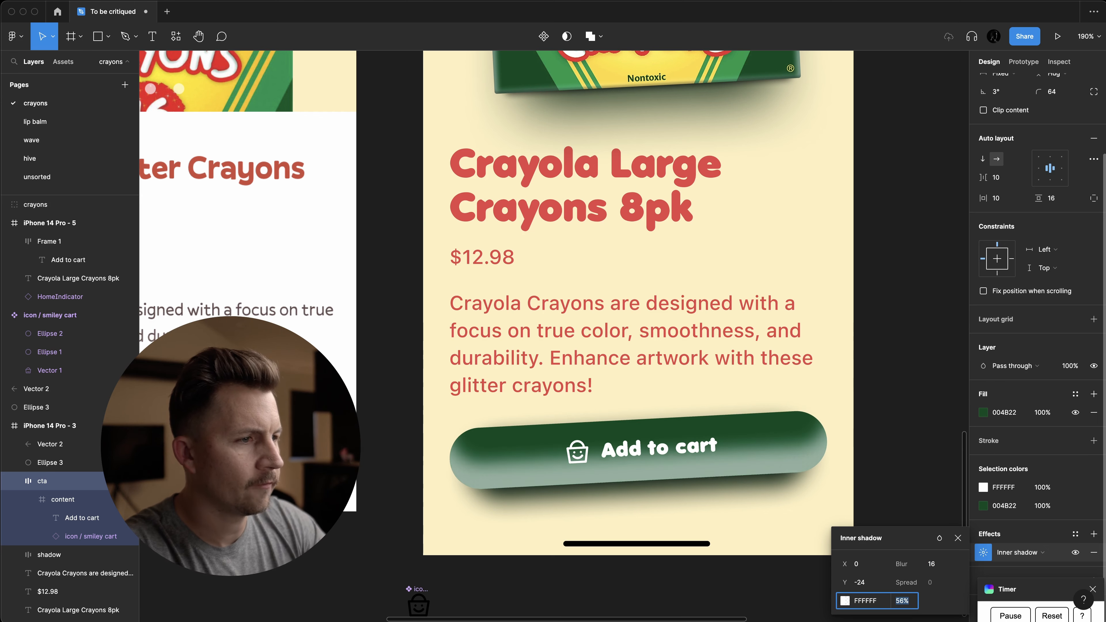
pyautogui.press('Down')
pyautogui.press('Down')
pyautogui.press('Down')
pyautogui.press('Down')
pyautogui.press('Down')
pyautogui.press('Down')
pyautogui.press('Down')
pyautogui.press('Down')
pyautogui.press('Down')
pyautogui.press('Down')
pyautogui.press('Down')
pyautogui.press('Down')
pyautogui.press('Down')
pyautogui.press('Down')
pyautogui.press('Down')
pyautogui.press('Down')
pyautogui.press('Down')
pyautogui.press('Down')
pyautogui.press('Down')
pyautogui.press('Down')
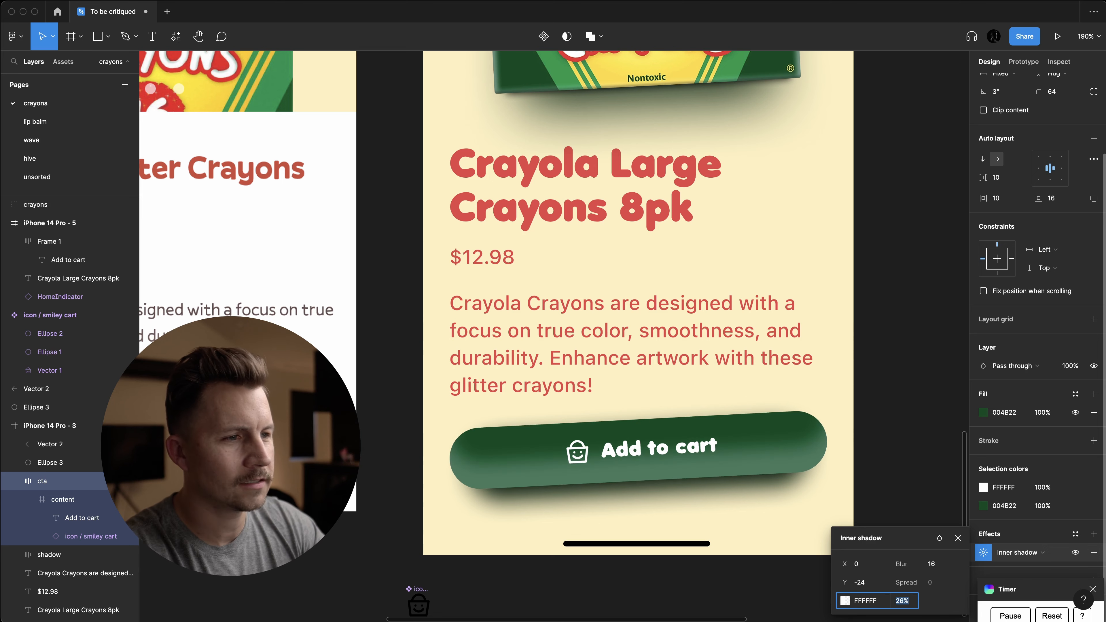
# - Lower the opacity of the Add to cart button's white inner shadow to 12% and deselect the button
pyautogui.press('Down')
pyautogui.press('Down')
pyautogui.press('Down')
pyautogui.press('Down')
pyautogui.press('Down')
pyautogui.press('Down')
pyautogui.press('Down')
pyautogui.press('Down')
pyautogui.press('Down')
pyautogui.press('Down')
pyautogui.press('Down')
pyautogui.press('Down')
pyautogui.press('Down')
pyautogui.press('Down')
pyautogui.press('Down')
pyautogui.press('Down')
pyautogui.press('Down')
pyautogui.press('Down')
pyautogui.press('Down')
pyautogui.press('Down')
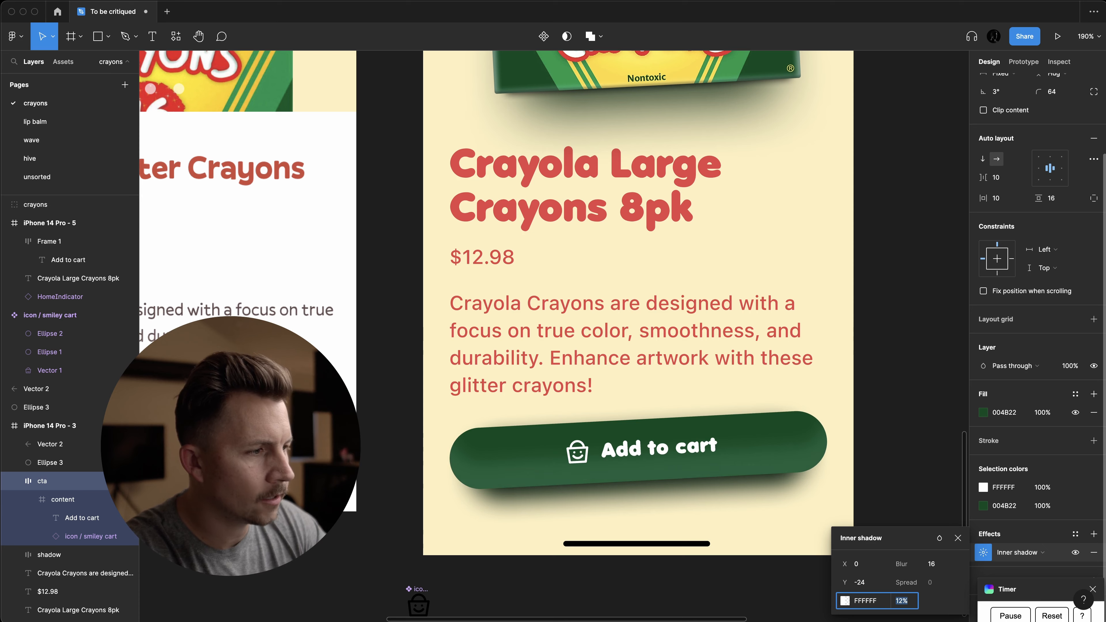
pyautogui.hotkey('shift', '0')
pyautogui.click(834, 513)
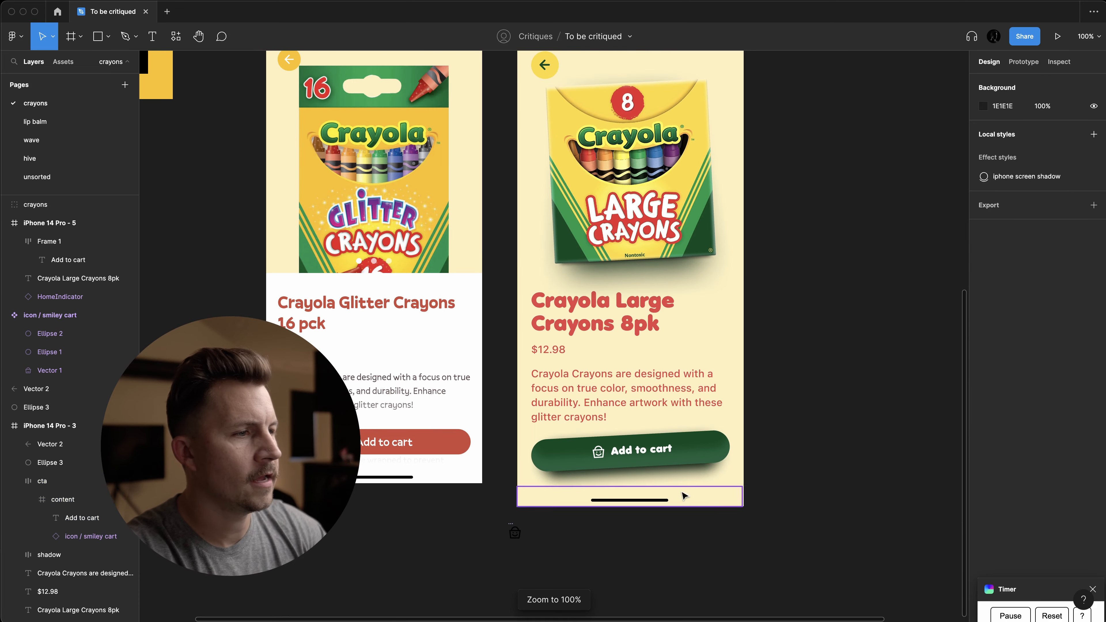
# - Move the shadow shape behind the large-crayons Add to cart button down to Y 762.16 and reduce its height to 41
pyautogui.click(670, 477)
pyautogui.scroll(5, 625, 493)
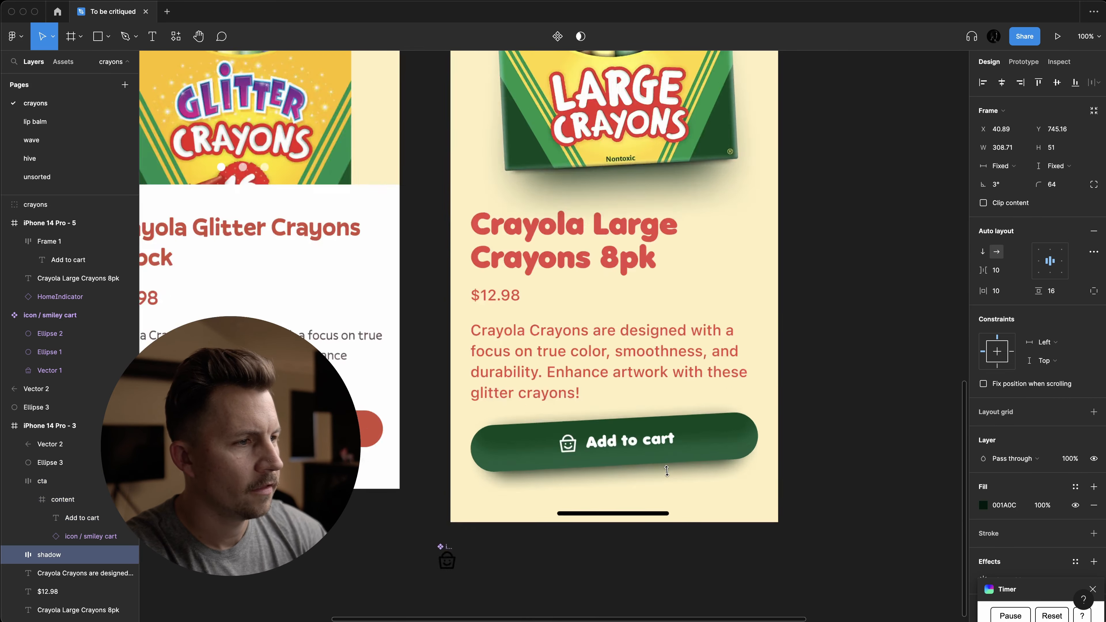
pyautogui.scroll(5, 591, 458)
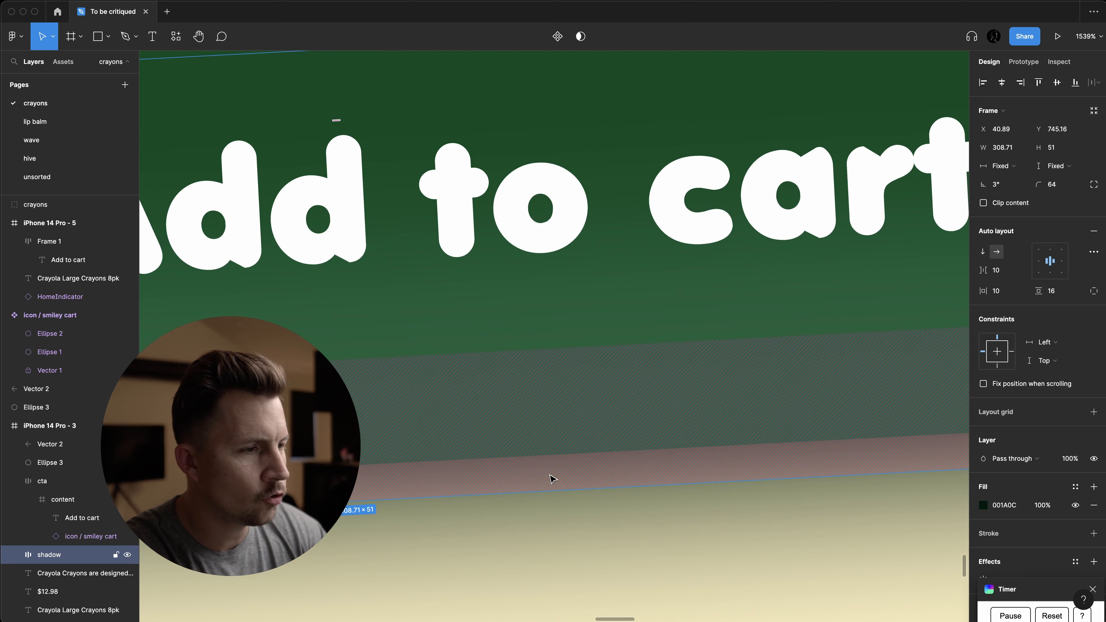
pyautogui.scroll(-3, 570, 509)
pyautogui.click(595, 559)
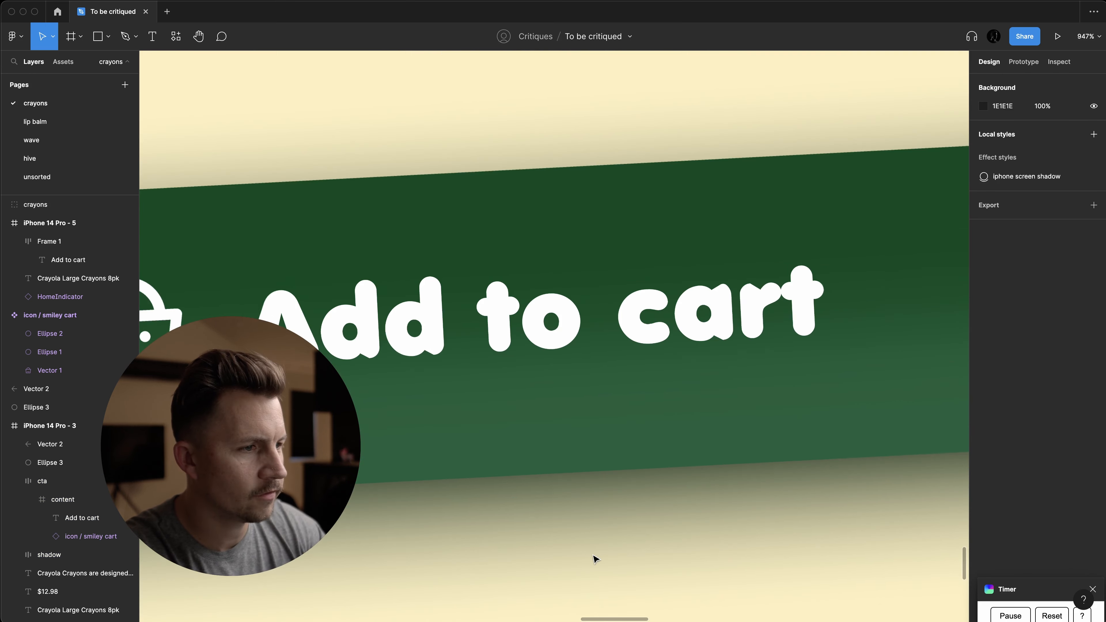
pyautogui.scroll(-3, 596, 559)
pyautogui.click(598, 525)
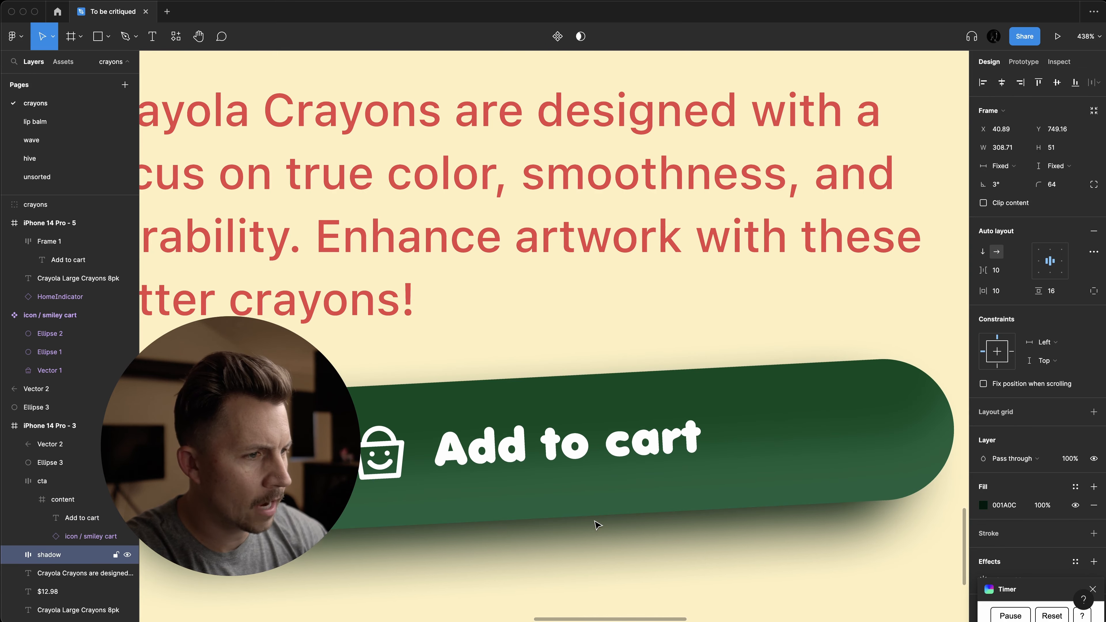
pyautogui.press('Down')
pyautogui.press('Down')
pyautogui.press('Down')
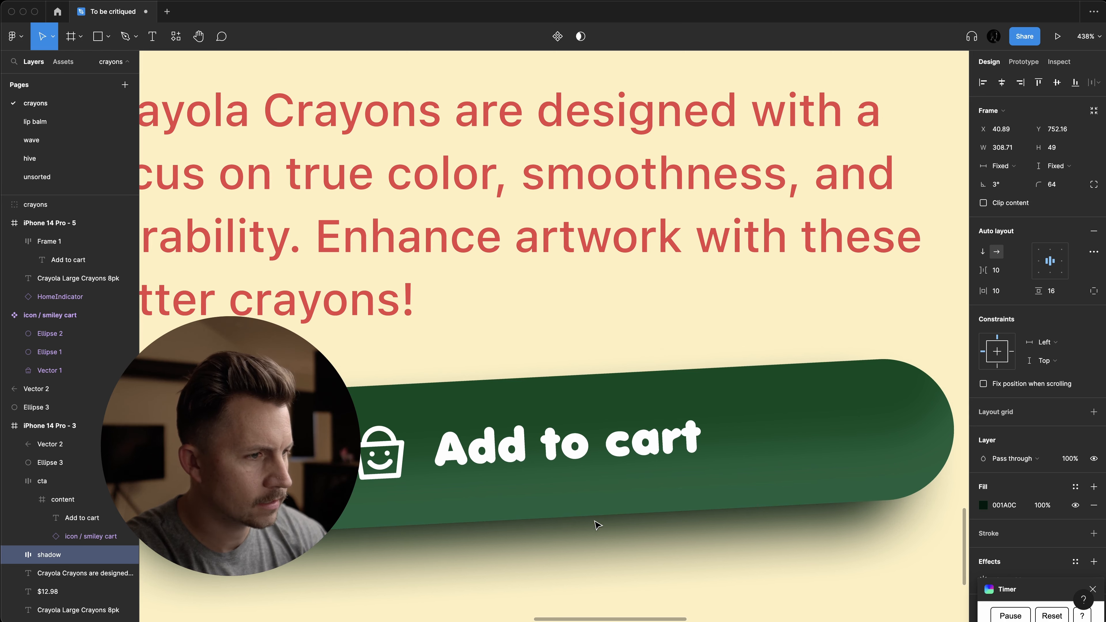
pyautogui.hotkey('shift', '0')
pyautogui.click(597, 525)
# - Place a copy of the green Add to cart button and its shadow in the spare cream frame iPhone 14 Pro - 5
pyautogui.scroll(3, 598, 522)
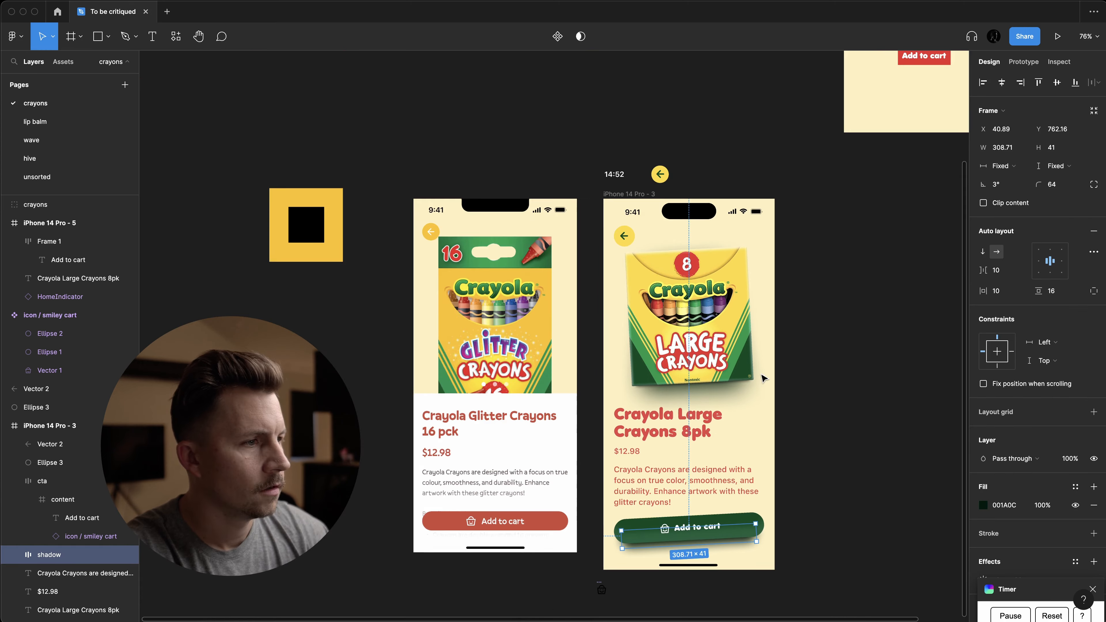
pyautogui.hscroll(5, 763, 377)
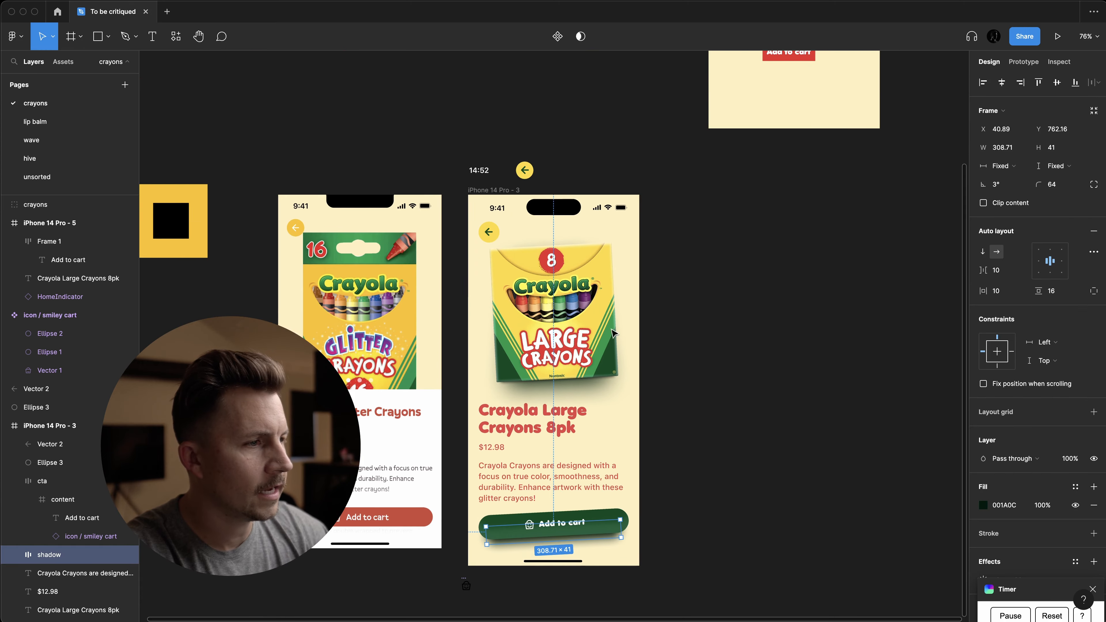
pyautogui.keyDown('shift'); pyautogui.click(562, 518); pyautogui.keyUp('shift')
pyautogui.moveTo(553, 527); pyautogui.dragTo(802, 93)
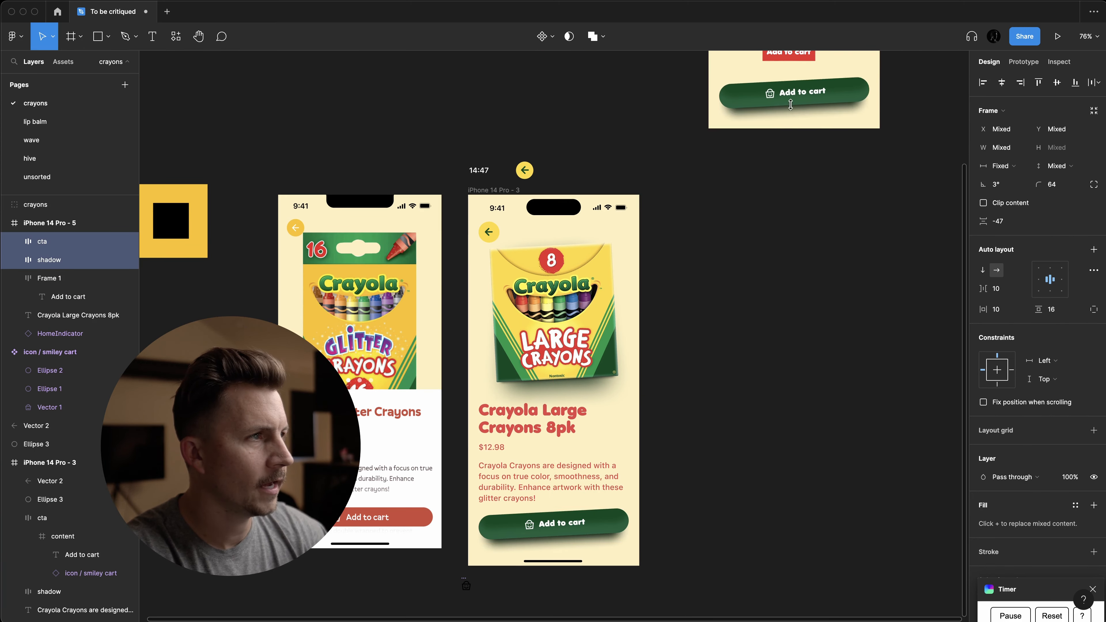
# - Move the spare frame's green title and red Add to cart button up, away from the copied green button
pyautogui.scroll(3, 779, 131)
pyautogui.keyDown('shift'); pyautogui.click(773, 165); pyautogui.keyUp('shift')
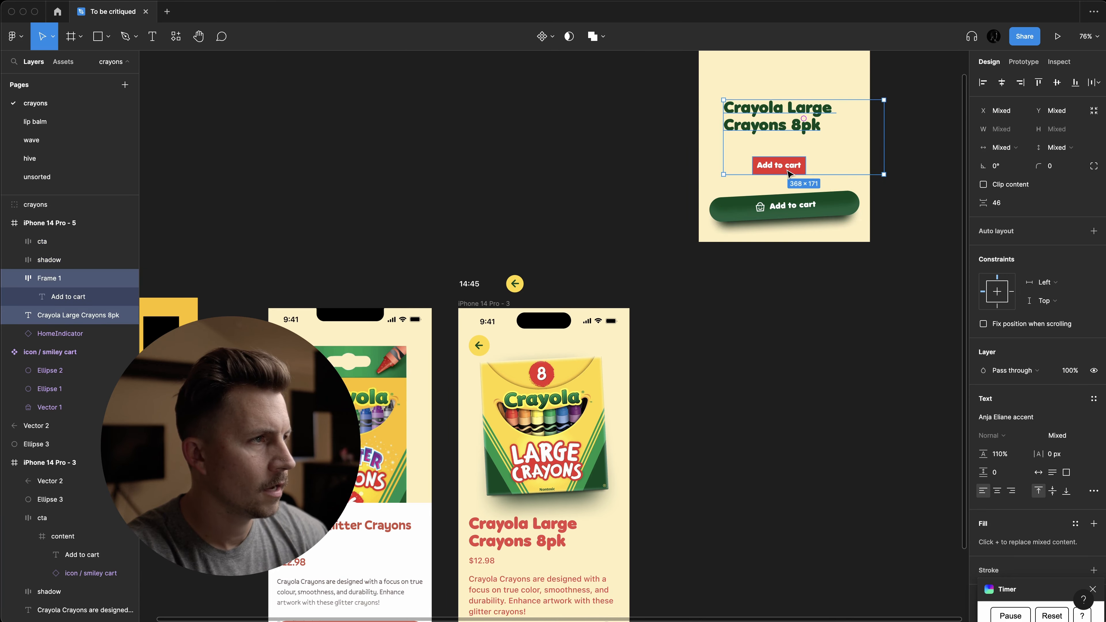
pyautogui.moveTo(786, 170); pyautogui.dragTo(786, 134)
pyautogui.click(658, 316)
# - Delete the shadow shape beneath the green Add to cart button on the large-crayons product screen
pyautogui.scroll(-7, 657, 317)
pyautogui.scroll(-2, 611, 412)
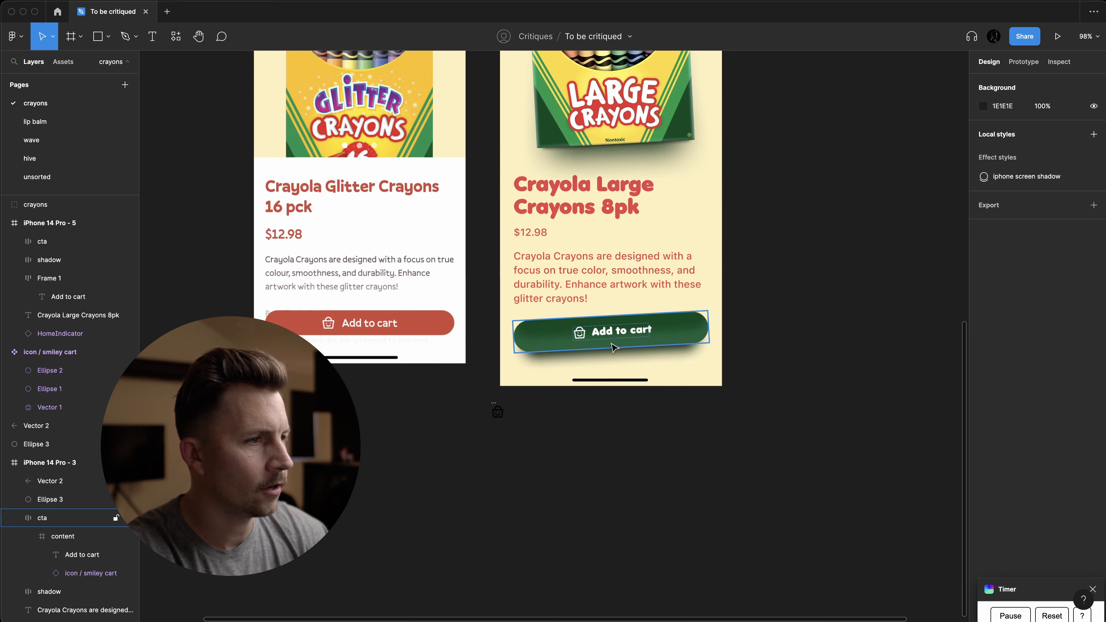
pyautogui.click(593, 358)
pyautogui.scroll(5, 591, 355)
pyautogui.press('Delete')
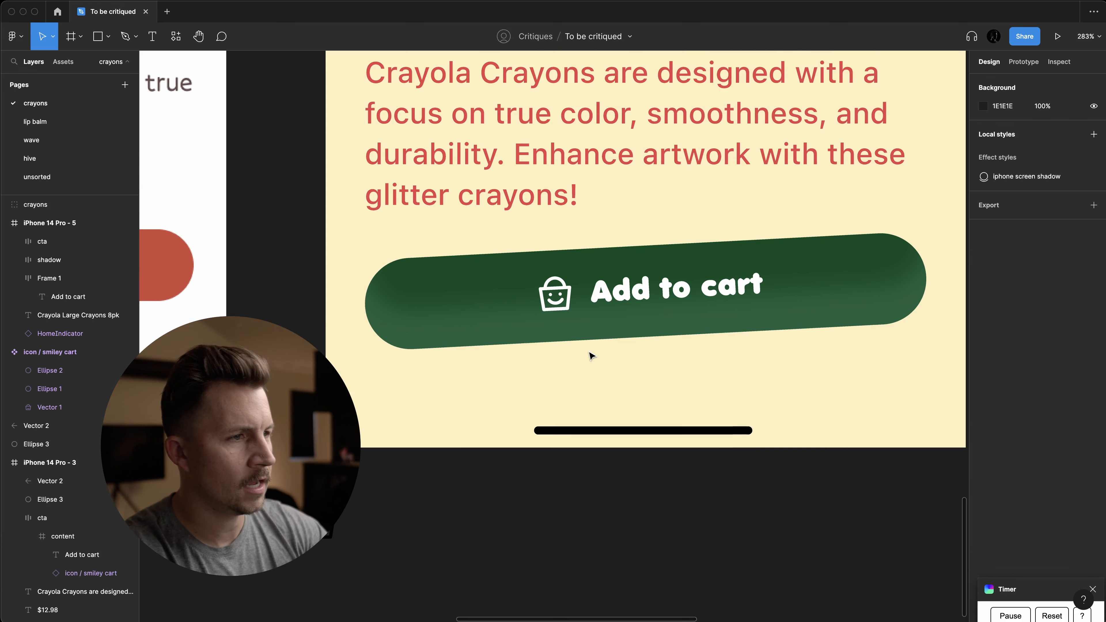
# - Remove the inner shadow effect from the green Add to cart button on the large-crayons screen
pyautogui.click(719, 318)
pyautogui.scroll(-1, 1036, 535)
pyautogui.scroll(-2, 1037, 535)
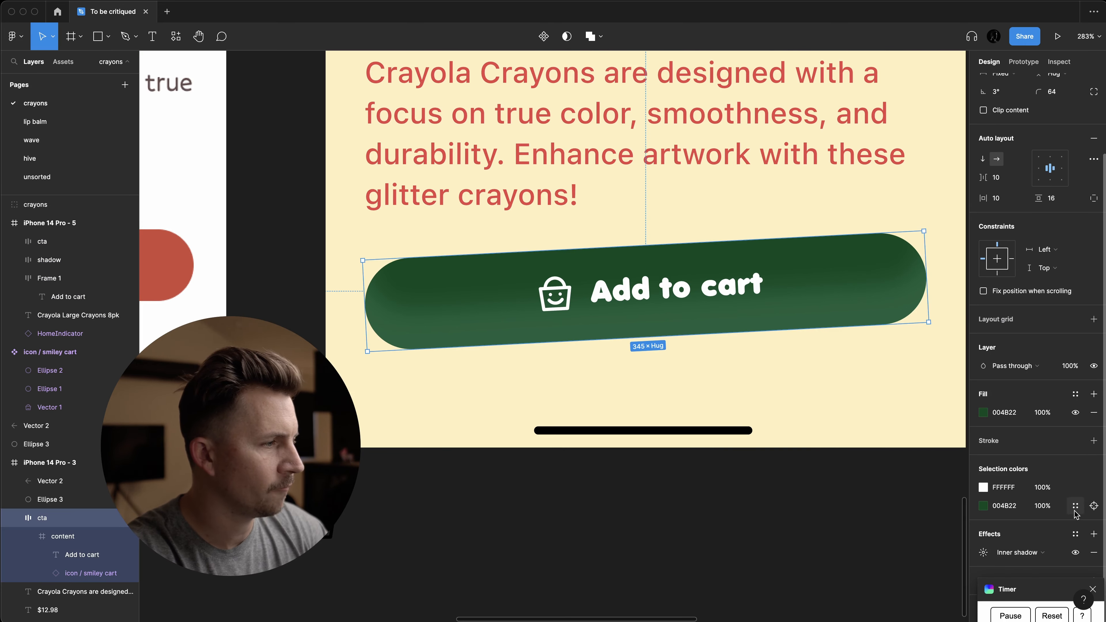
pyautogui.click(1093, 549)
pyautogui.click(764, 490)
# - Straighten the green Add to cart button by setting its rotation to 0°
pyautogui.scroll(-5, 763, 488)
pyautogui.click(770, 418)
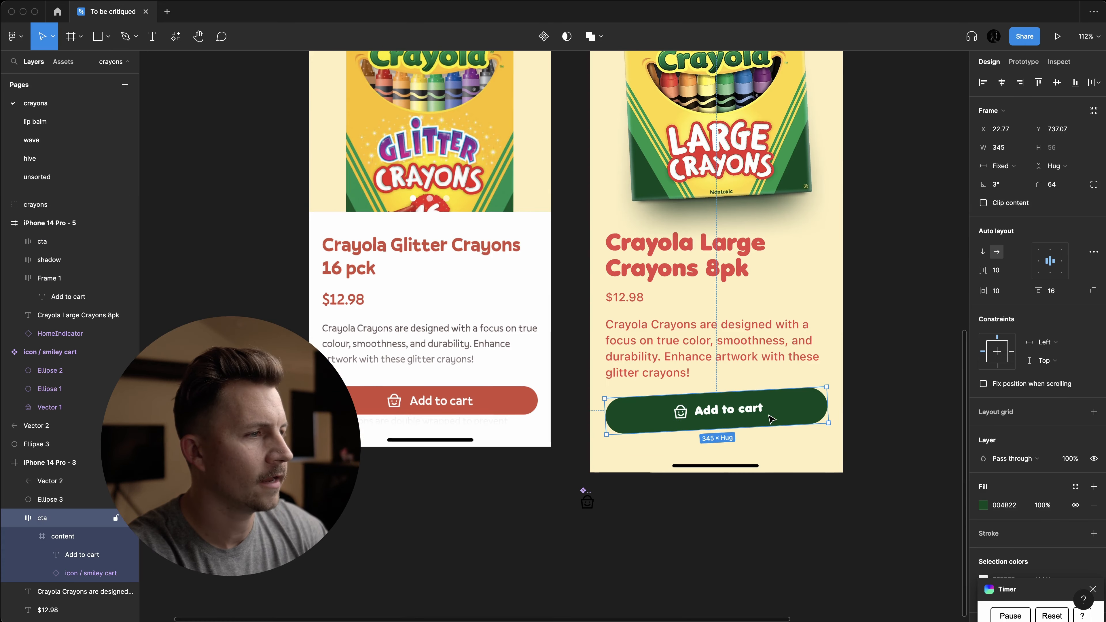
pyautogui.click(1009, 184)
pyautogui.write('0')
pyautogui.press('Return')
pyautogui.scroll(3, 863, 324)
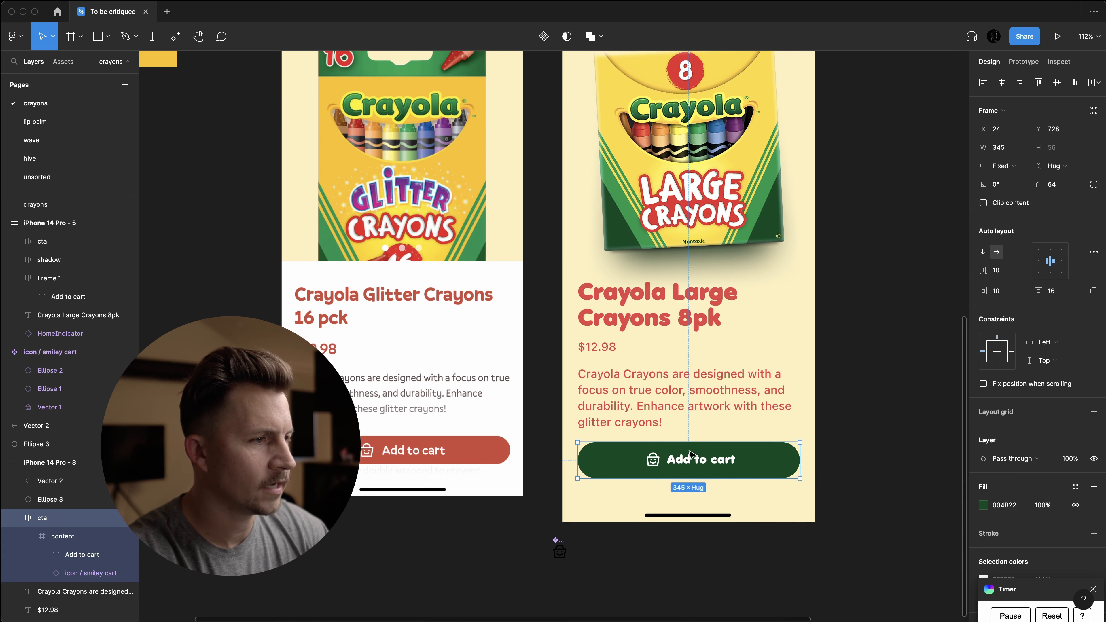
# - Move the large-crayons title, price and description up together by 30 px, away from the Add to cart button
pyautogui.scroll(-3, 762, 343)
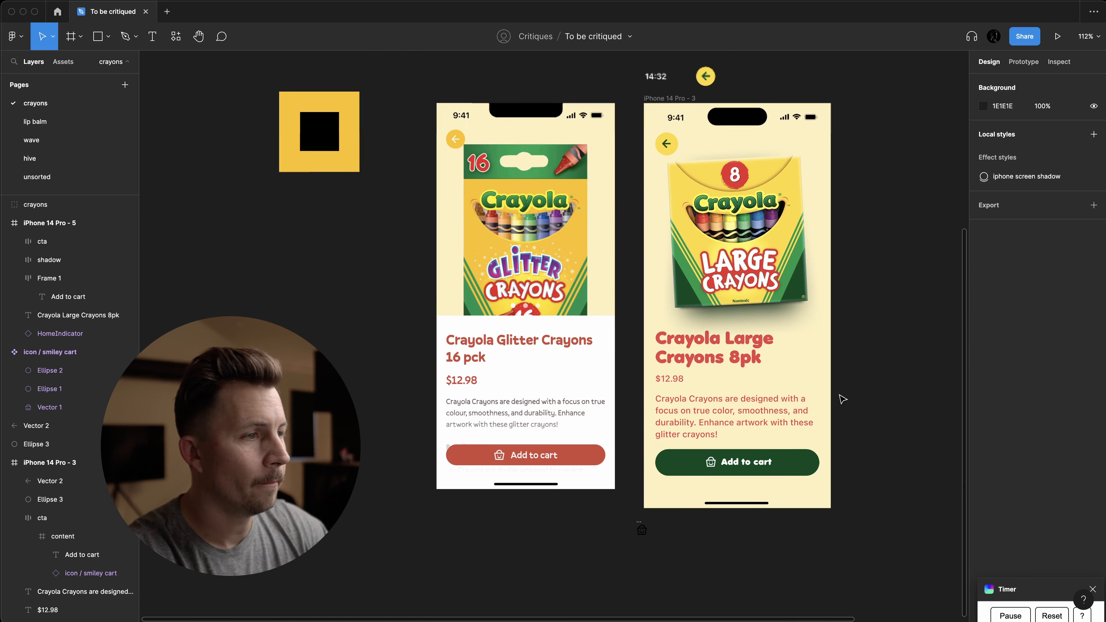
pyautogui.moveTo(825, 444); pyautogui.dragTo(822, 448)
pyautogui.press('super+z')
pyautogui.scroll(3, 830, 463)
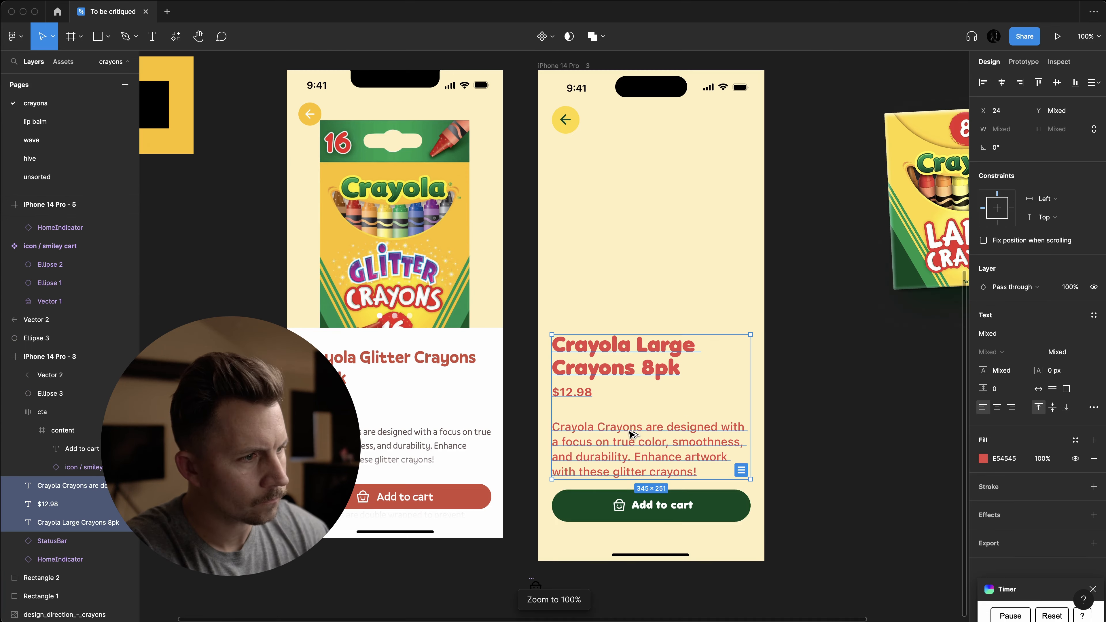
pyautogui.hotkey('shift', 'Up')
pyautogui.hotkey('shift', 'Up')
pyautogui.hotkey('shift', 'Up')
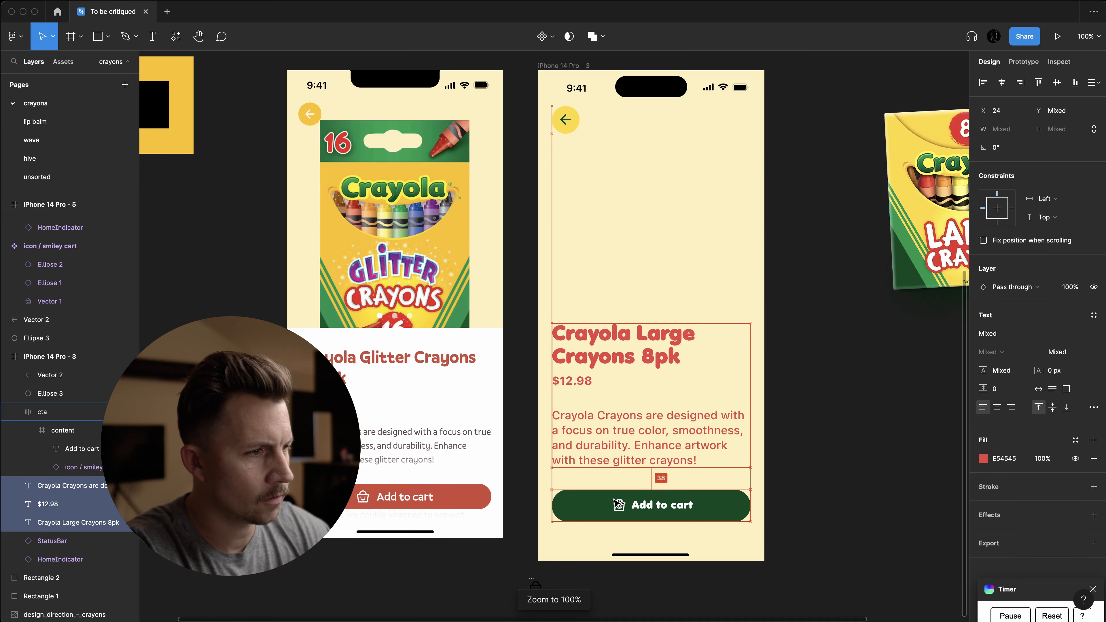
# - Examine the spacing between the title, price and description on the large-crayons screen, comparing it with the glitter-crayons design
pyautogui.scroll(-3, 827, 436)
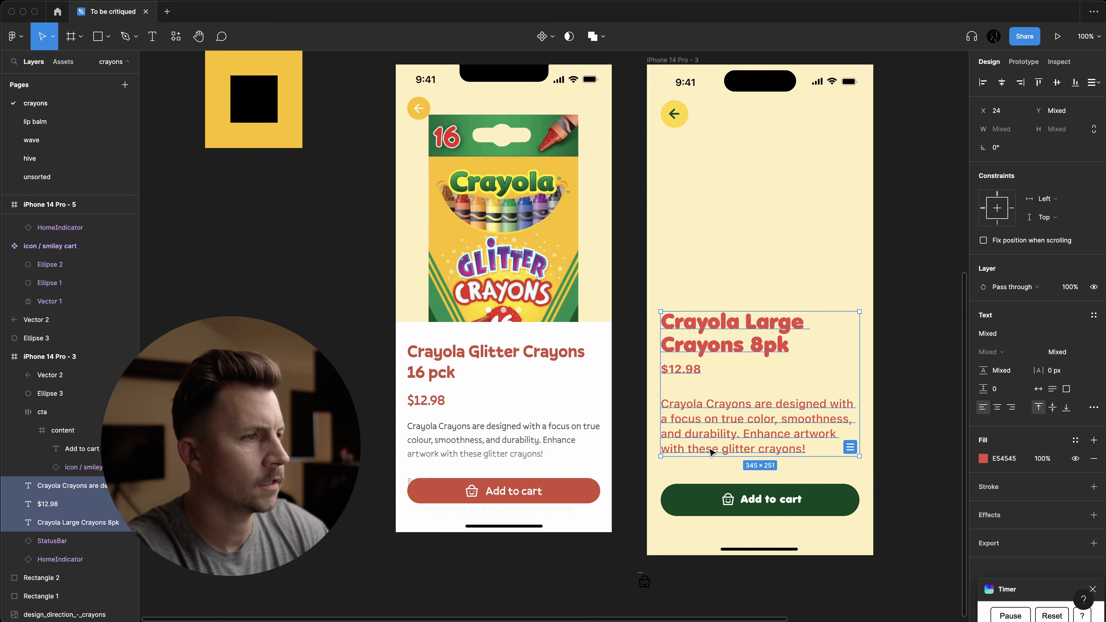
pyautogui.click(833, 441)
pyautogui.click(679, 429)
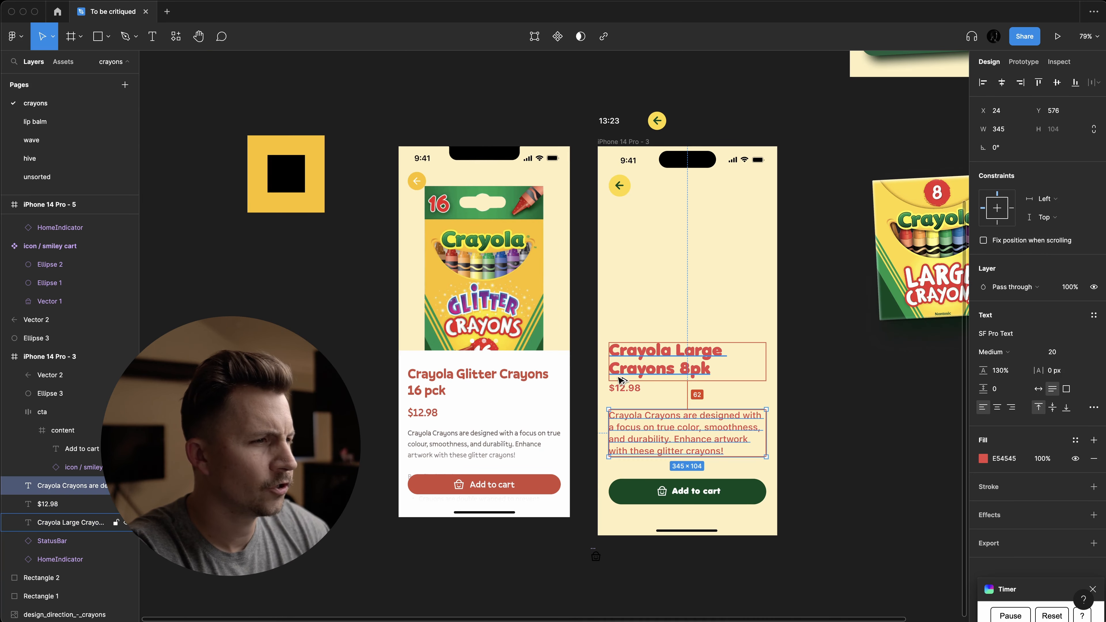
pyautogui.click(631, 388)
pyautogui.keyDown('shift'); pyautogui.click(647, 368); pyautogui.keyUp('shift')
pyautogui.moveTo(648, 369); pyautogui.dragTo(671, 360)
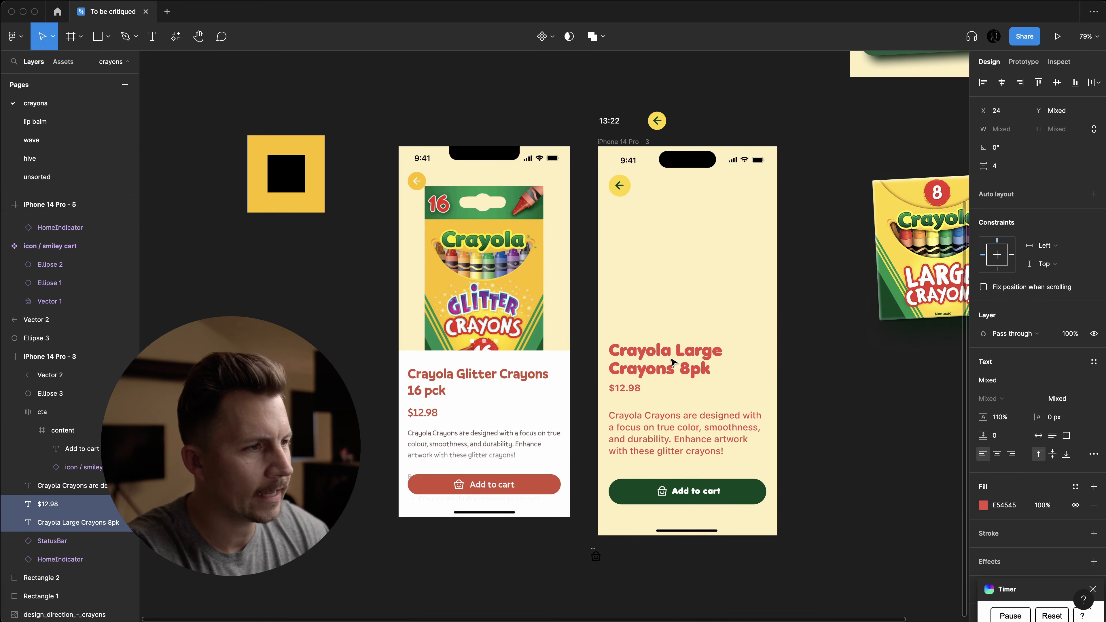
pyautogui.scroll(5, 671, 360)
pyautogui.click(605, 409)
pyautogui.hscroll(-5, 645, 414)
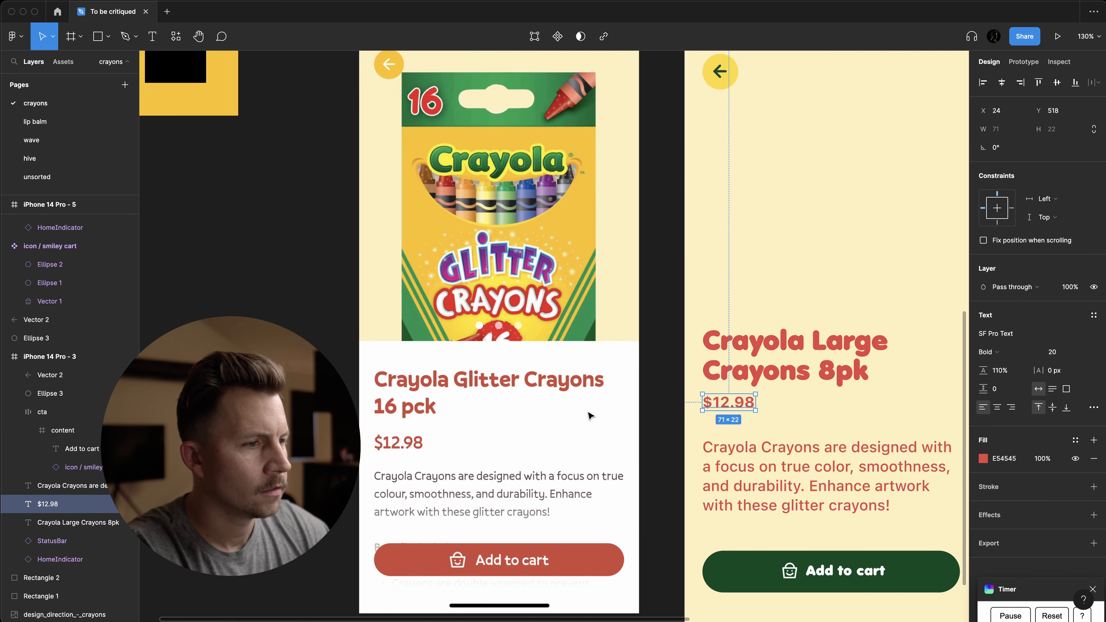
pyautogui.scroll(10, 769, 387)
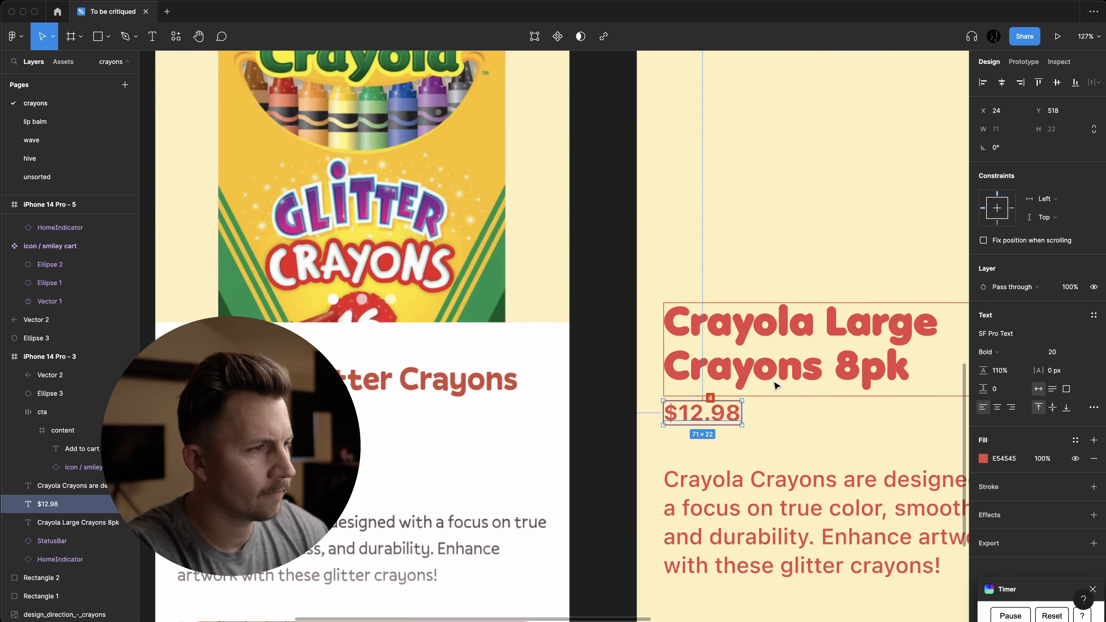
pyautogui.scroll(-10, 673, 395)
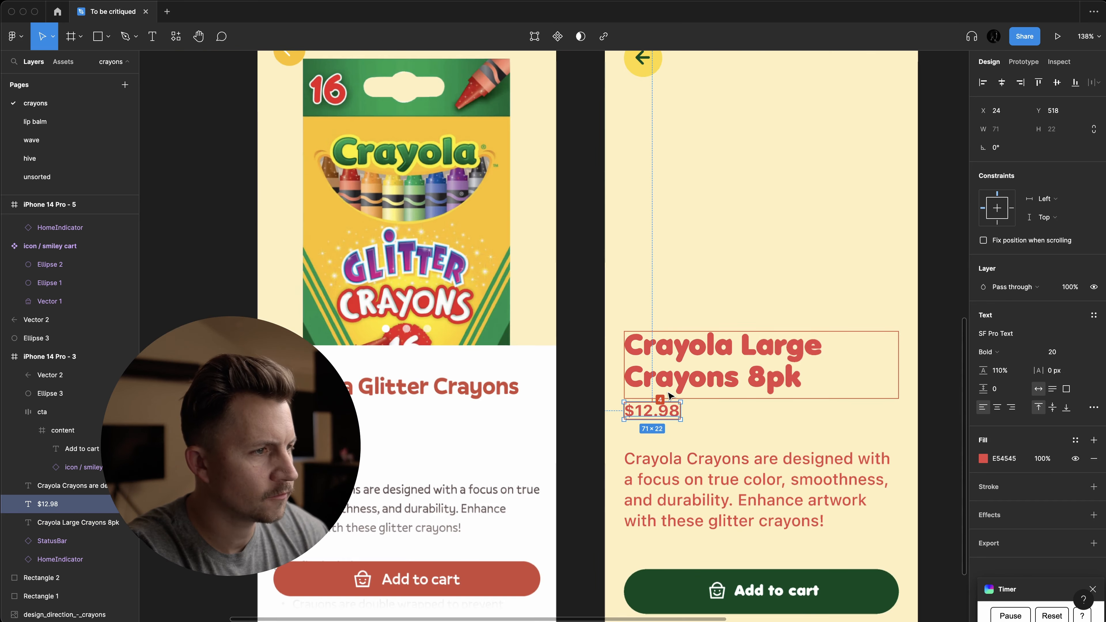
# - Move the description up 12 px to Y 564, leaving a 24 px gap below the price
pyautogui.click(638, 458)
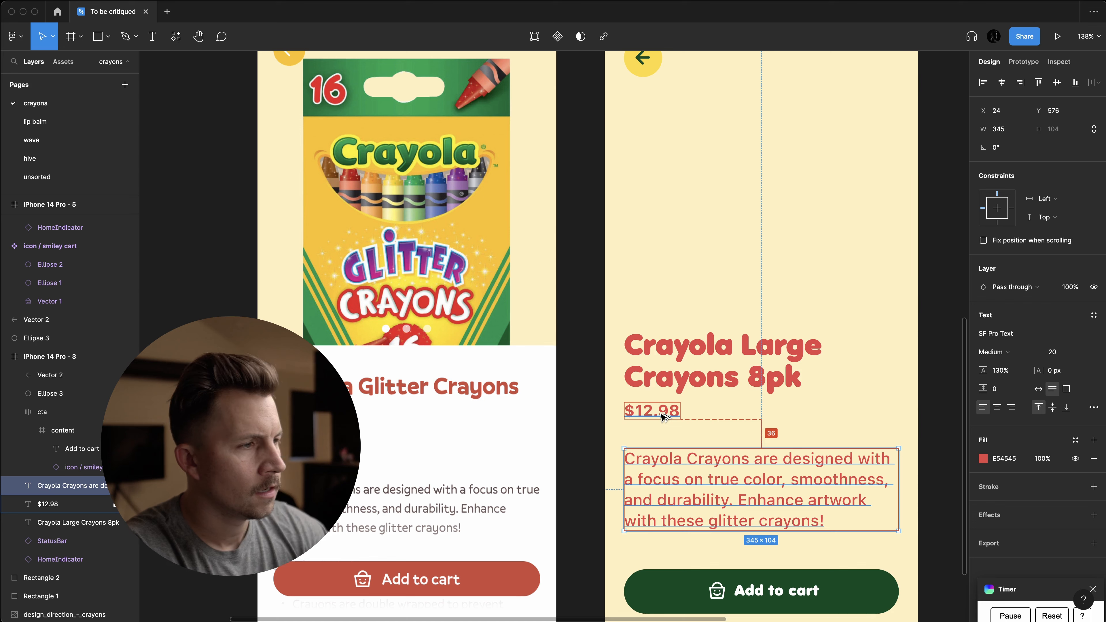
pyautogui.hotkey('shift', 'Up')
pyautogui.press('Up')
pyautogui.press('Up')
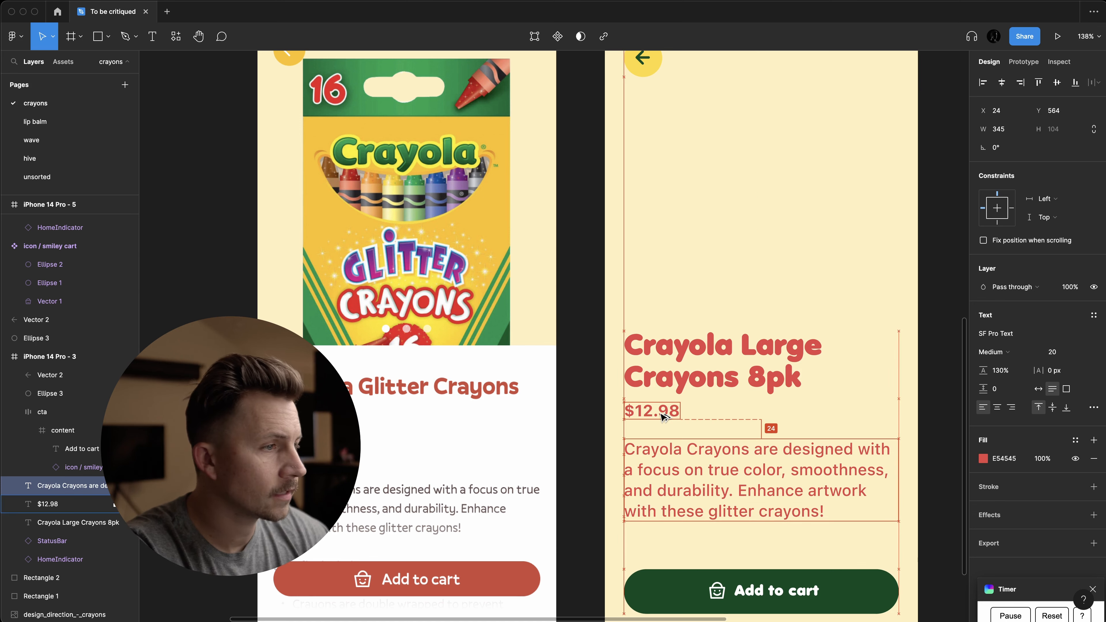
pyautogui.moveTo(632, 300); pyautogui.dragTo(709, 514)
pyautogui.click(602, 462)
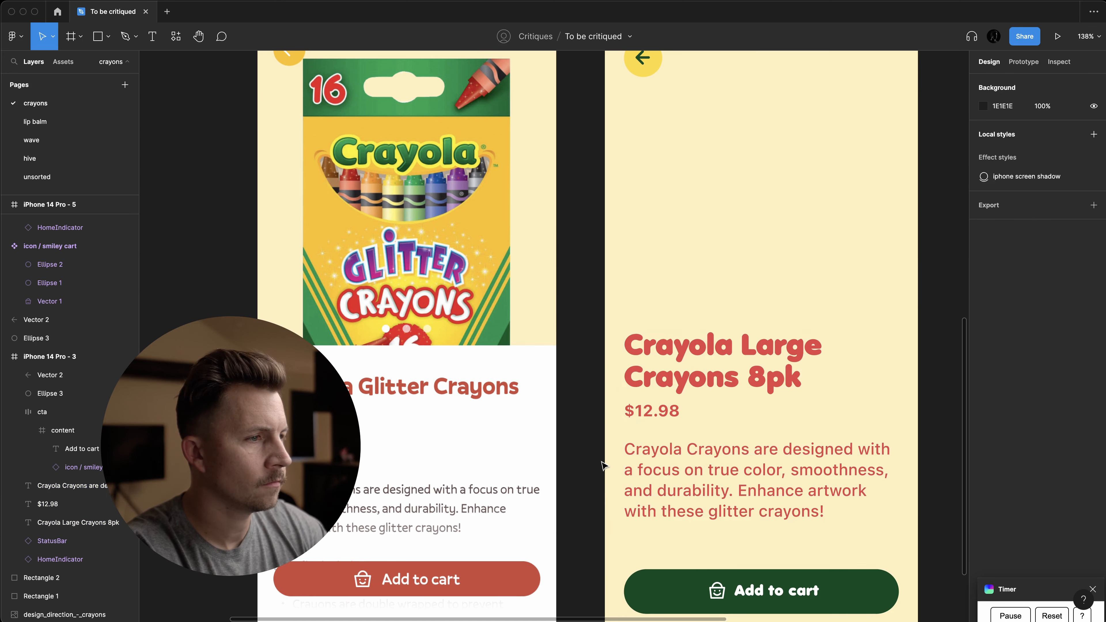
pyautogui.scroll(-3, 604, 466)
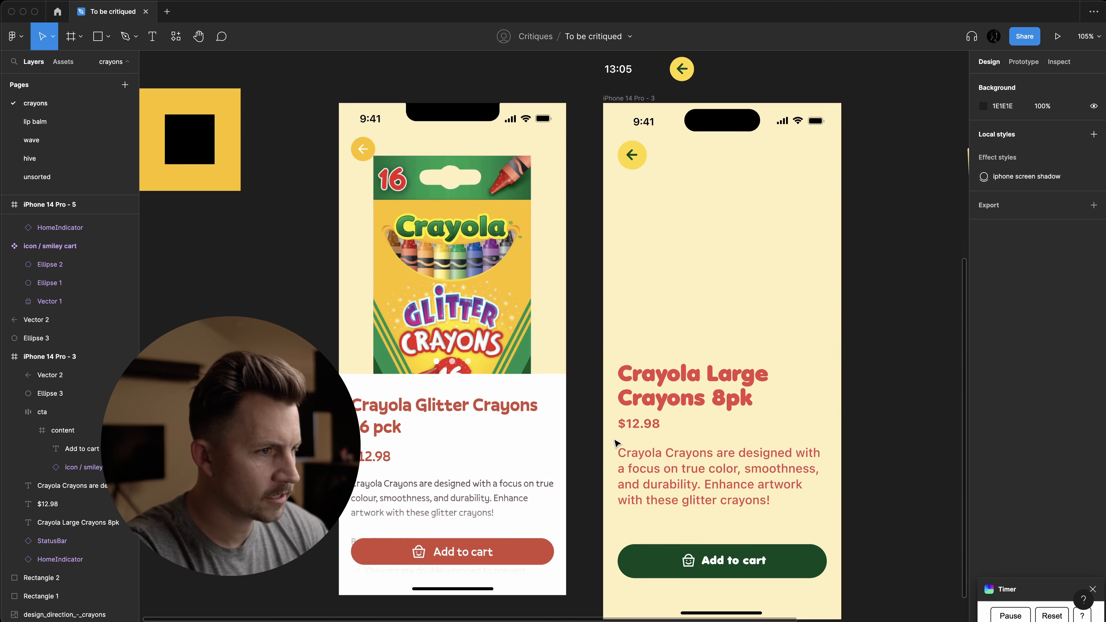
pyautogui.moveTo(656, 434)
pyautogui.mouseDown()
pyautogui.moveTo(826, 444)
pyautogui.moveTo(840, 418)
pyautogui.mouseUp()
pyautogui.press('Escape')
pyautogui.moveTo(576, 350); pyautogui.dragTo(702, 480)
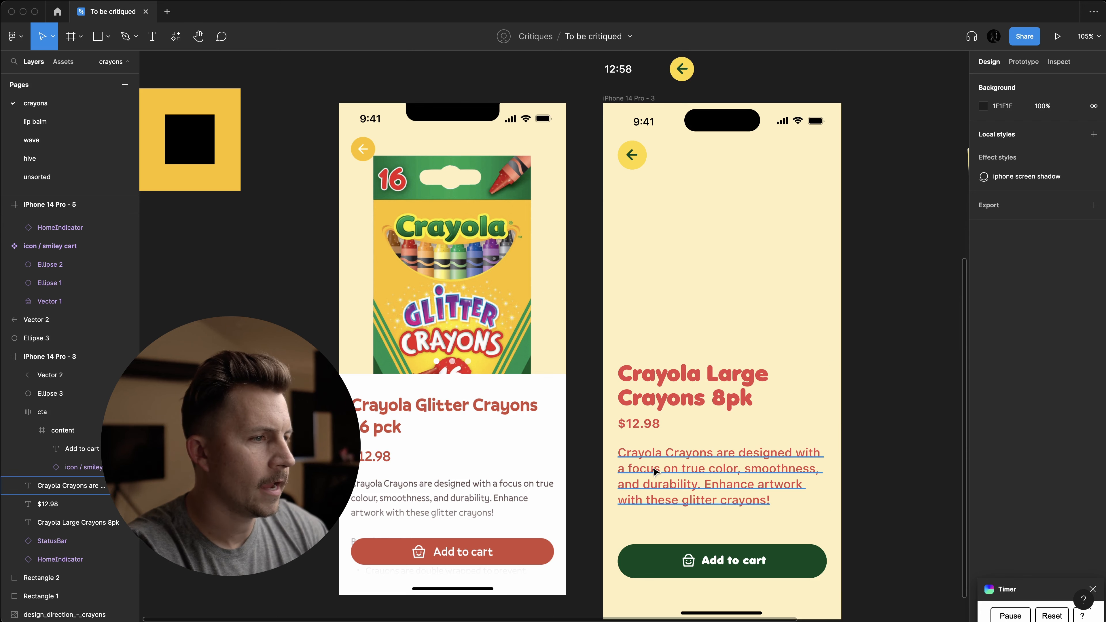
# - Move the title, price and description down together towards the Add to cart button, bringing the description to Y 600
pyautogui.click(655, 471)
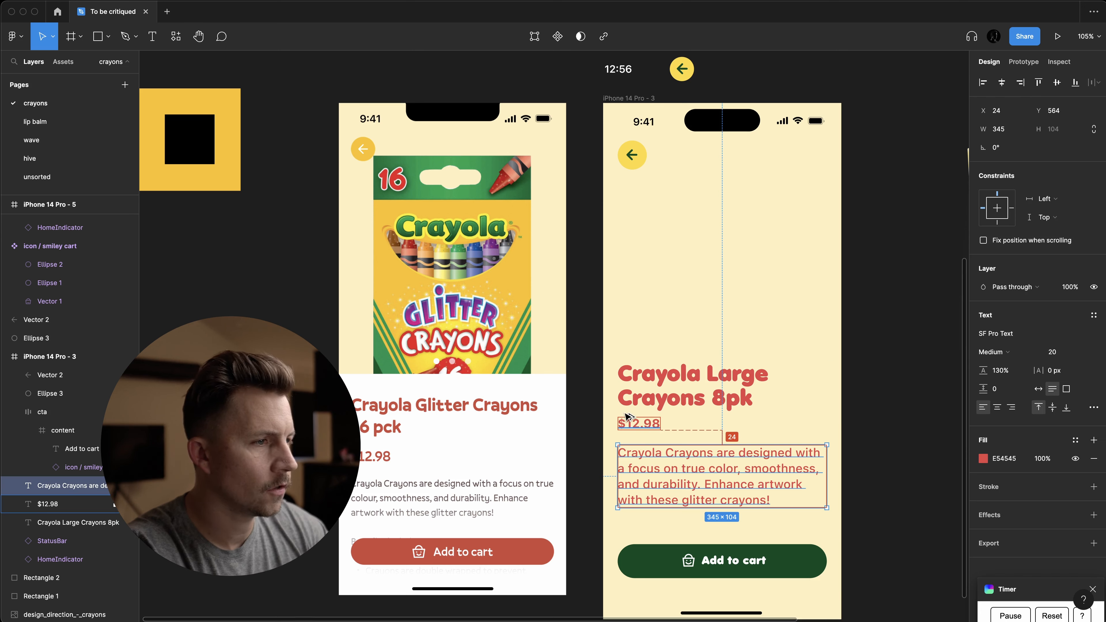
pyautogui.moveTo(596, 364); pyautogui.dragTo(668, 489)
pyautogui.press('Up')
pyautogui.press('Up')
pyautogui.press('Up')
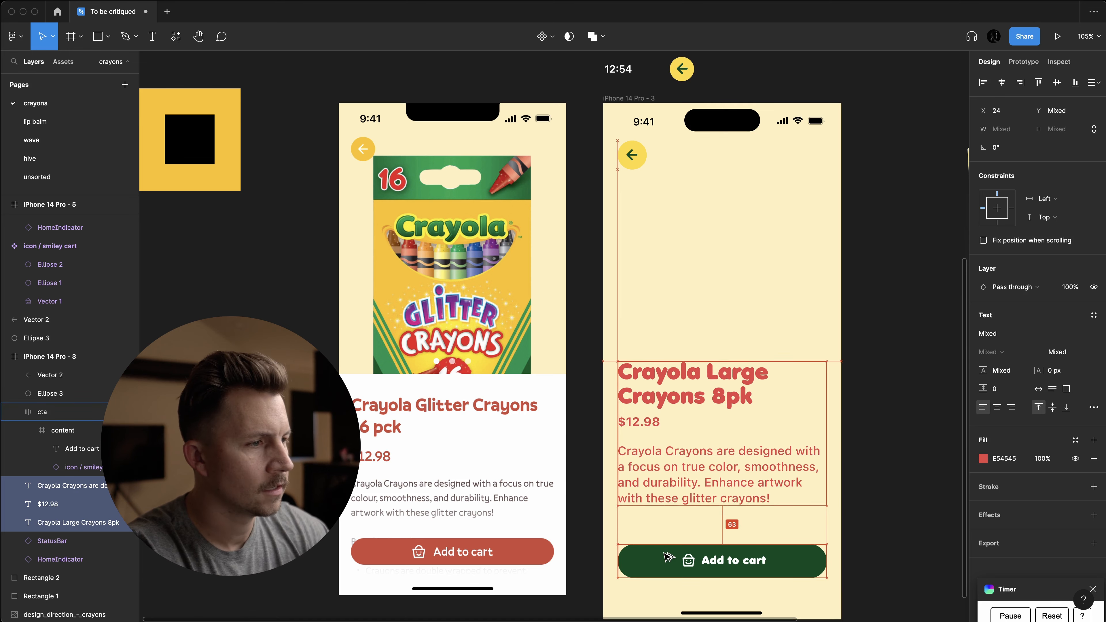
pyautogui.hotkey('shift', 'Down')
pyautogui.hotkey('shift', 'Down')
pyautogui.hotkey('shift', 'Down')
pyautogui.press('Up')
pyautogui.hotkey('shift', 'Up')
pyautogui.hotkey('shift', 'Down')
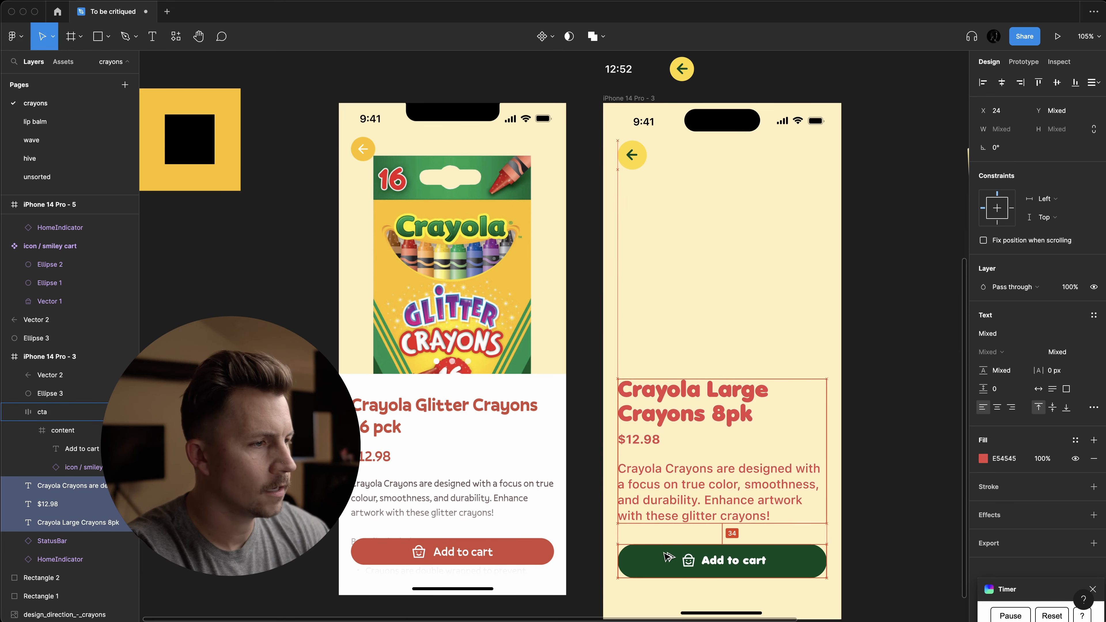
pyautogui.scroll(-3, 610, 501)
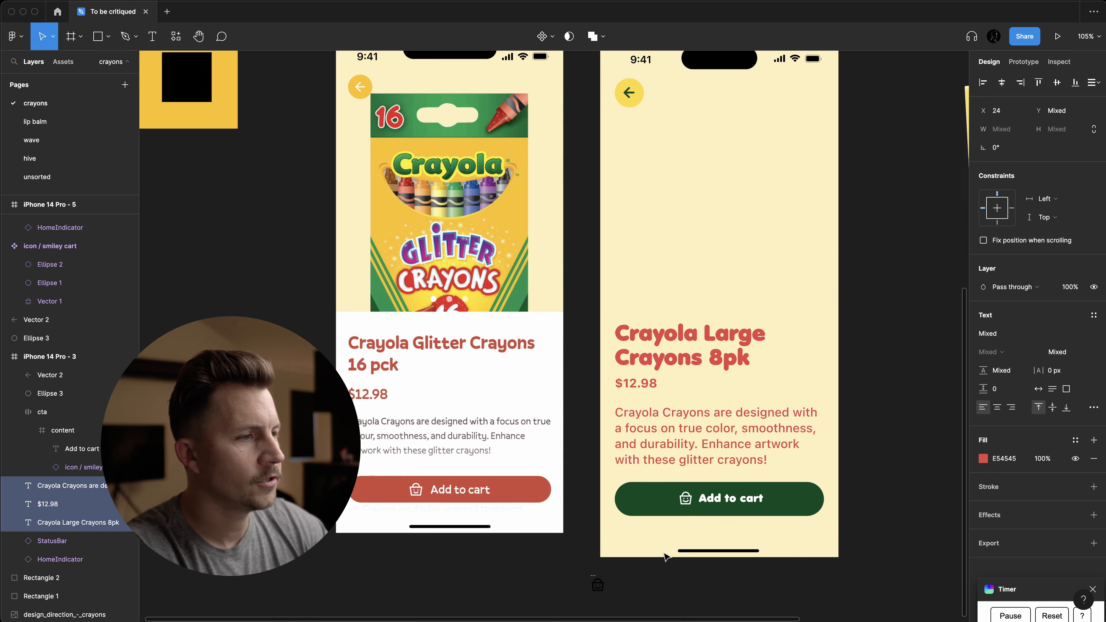
# - Measure the gap between the description text and the price
pyautogui.click(582, 473)
pyautogui.click(679, 462)
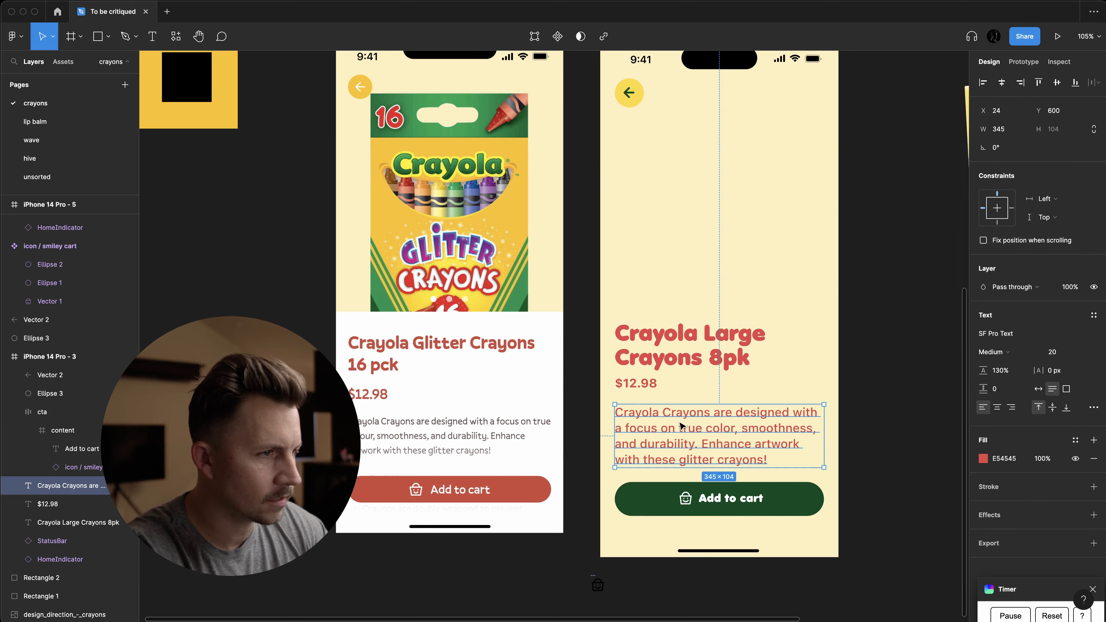
pyautogui.scroll(5, 633, 407)
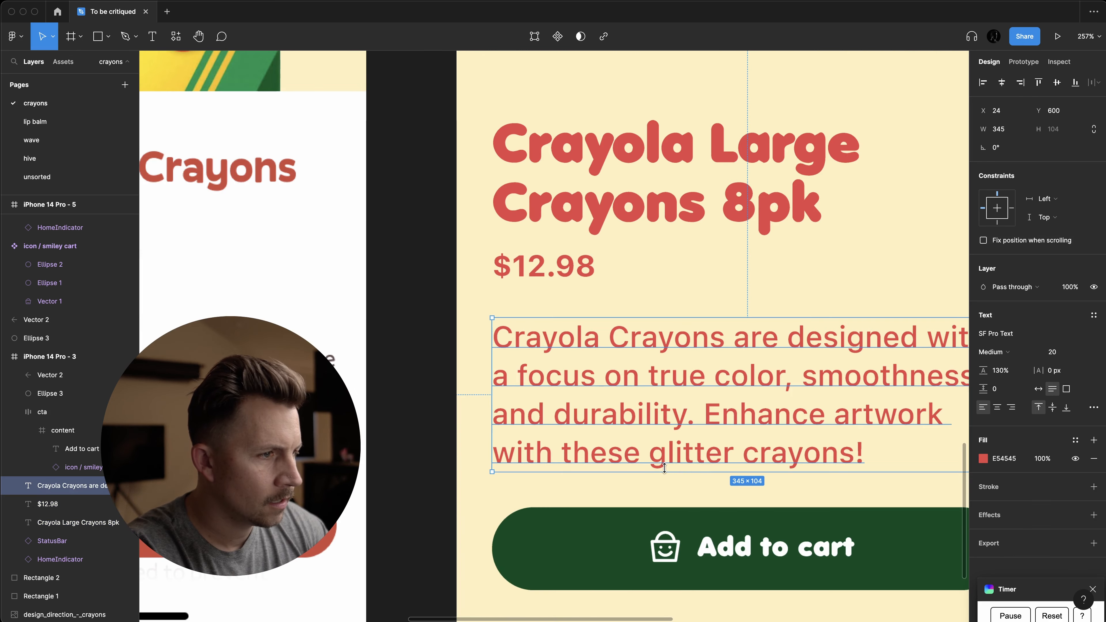
pyautogui.press('alt')
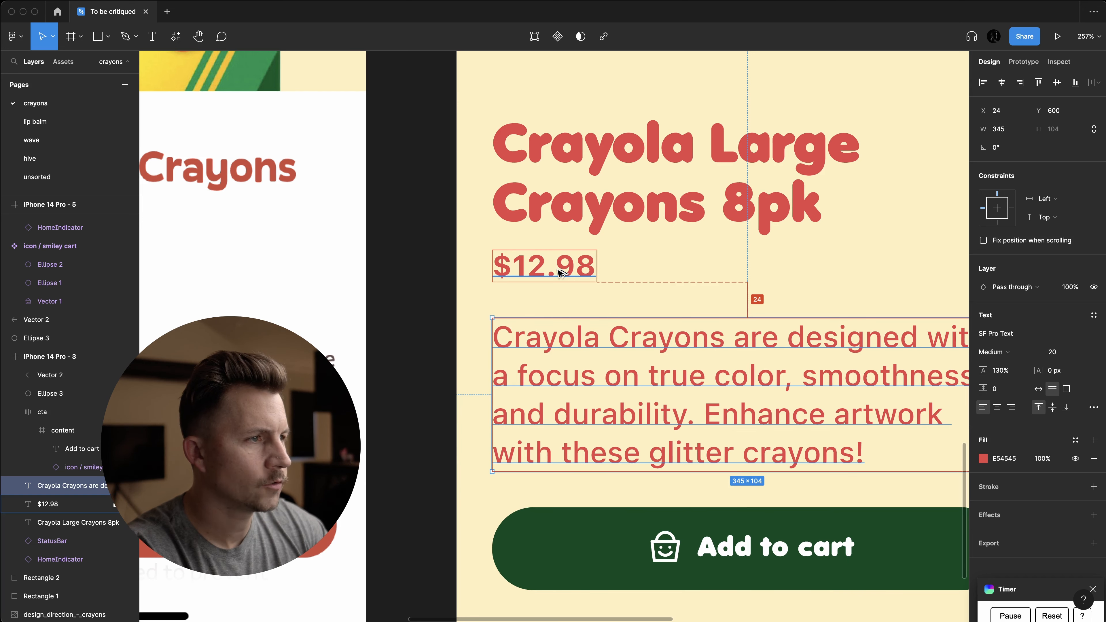
# - Move the large-crayons title, price and description up together, leaving a 28 px gap above the Add to cart button
pyautogui.scroll(-5, 561, 273)
pyautogui.click(878, 346)
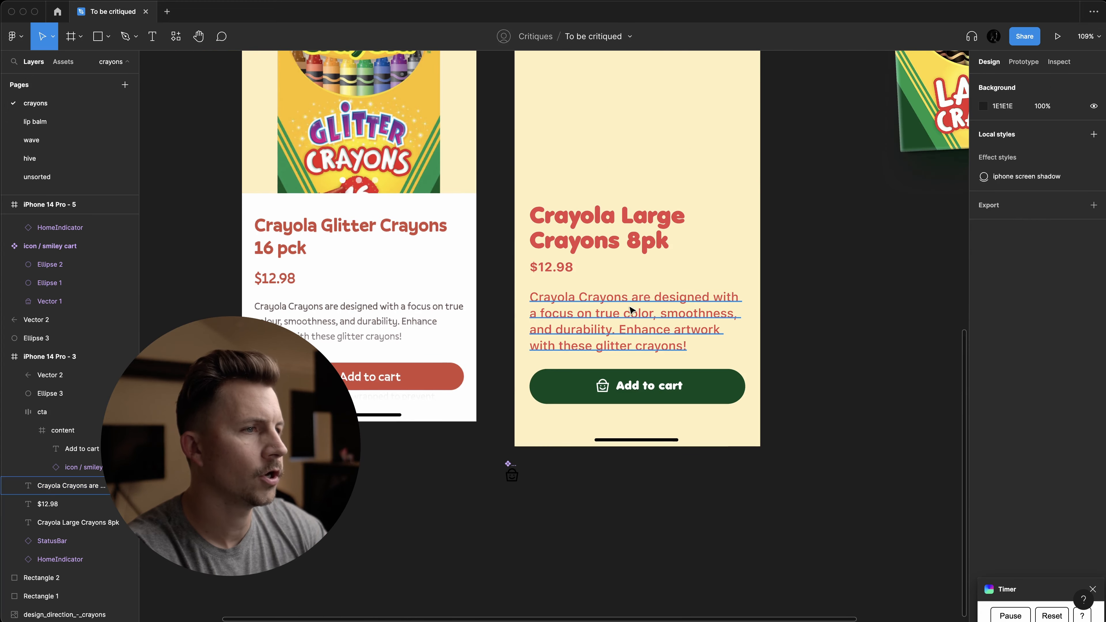
pyautogui.click(606, 377)
pyautogui.press('alt')
pyautogui.moveTo(494, 209); pyautogui.dragTo(603, 300)
pyautogui.press('alt')
pyautogui.press('Up')
pyautogui.press('Up')
pyautogui.press('Up')
pyautogui.press('Up')
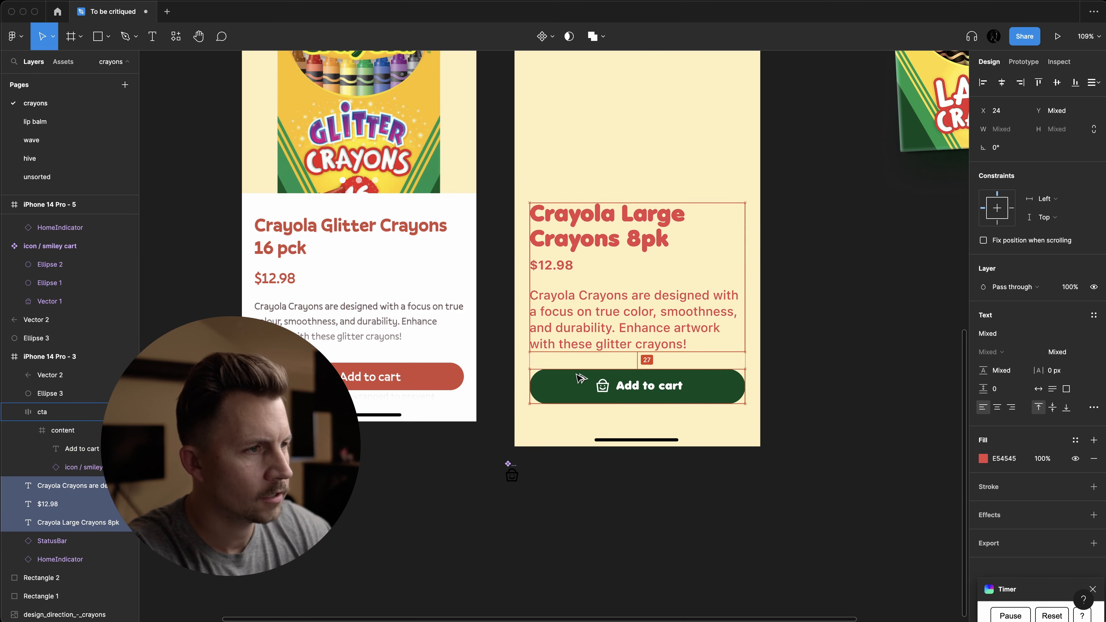
pyautogui.click(845, 405)
pyautogui.scroll(2, 861, 407)
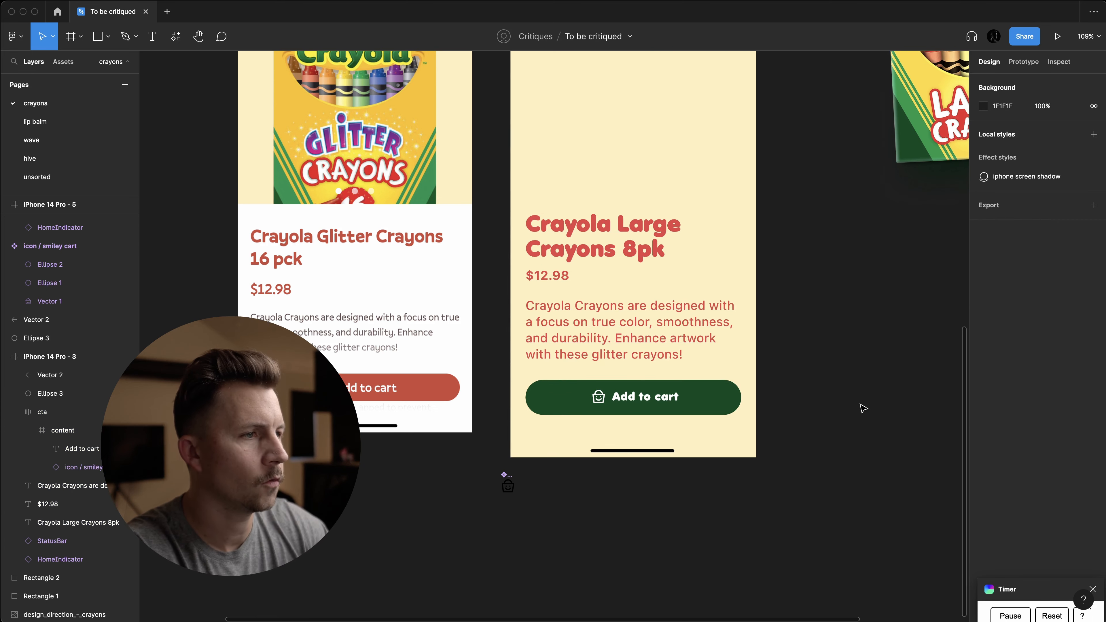
# - Raise the title, price and description together until the gap above the Add to cart button is 32 px
pyautogui.scroll(-1, 719, 240)
pyautogui.moveTo(720, 234); pyautogui.dragTo(576, 355)
pyautogui.press('alt')
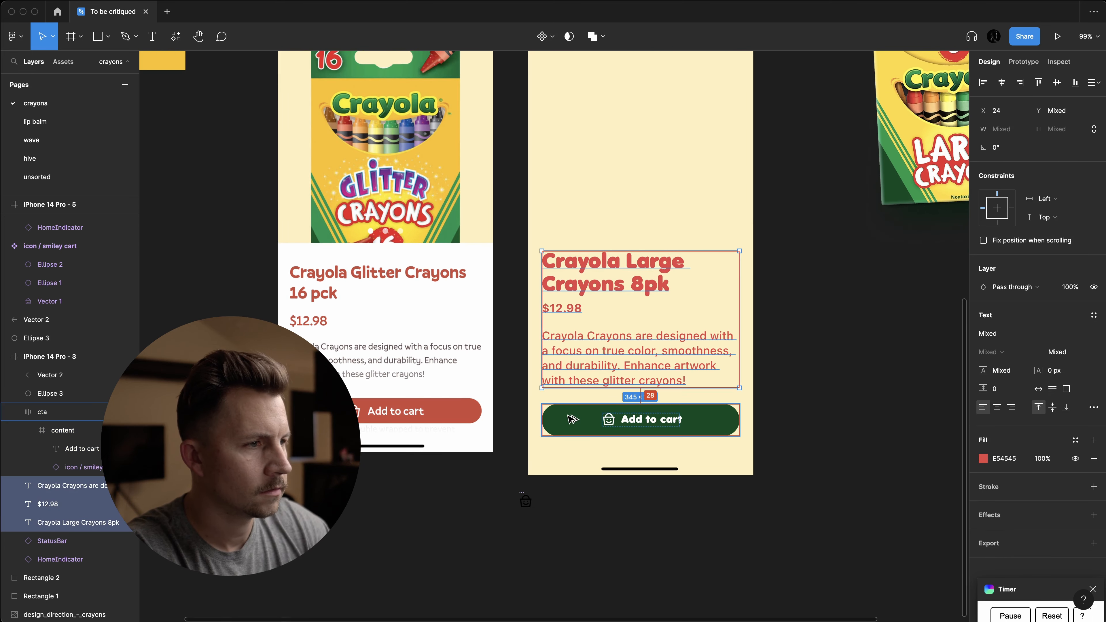
pyautogui.press('Up')
pyautogui.press('Up')
pyautogui.press('Up')
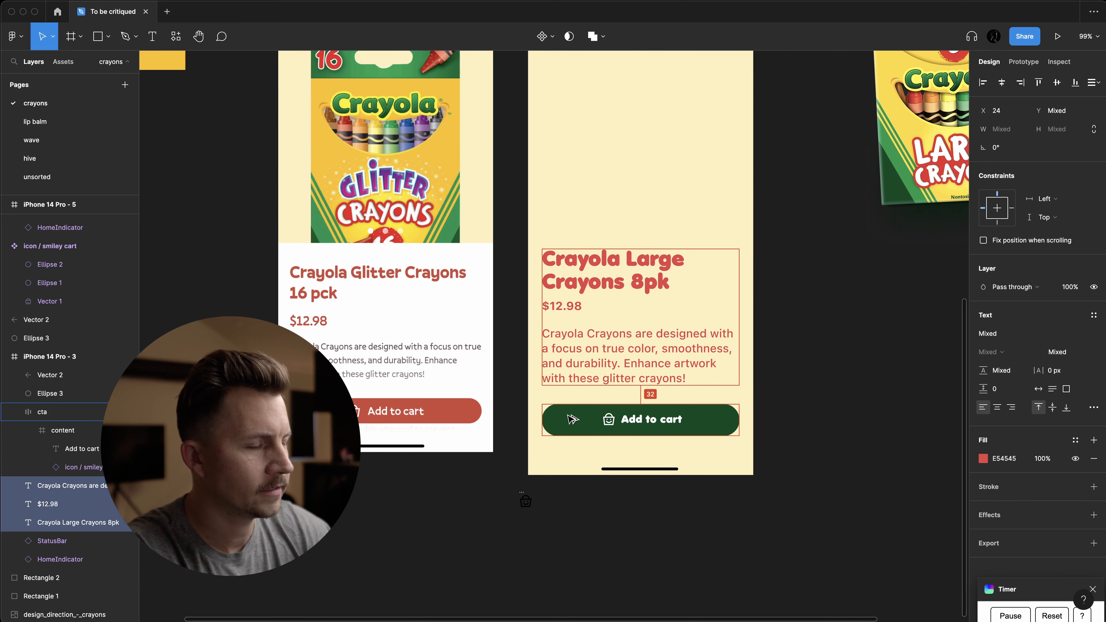
# - Copy the large-crayons screen's yellow back button into the iPhone 14 Pro - 5 frame, just above the green Add to cart button
pyautogui.click(819, 439)
pyautogui.scroll(-5, 810, 427)
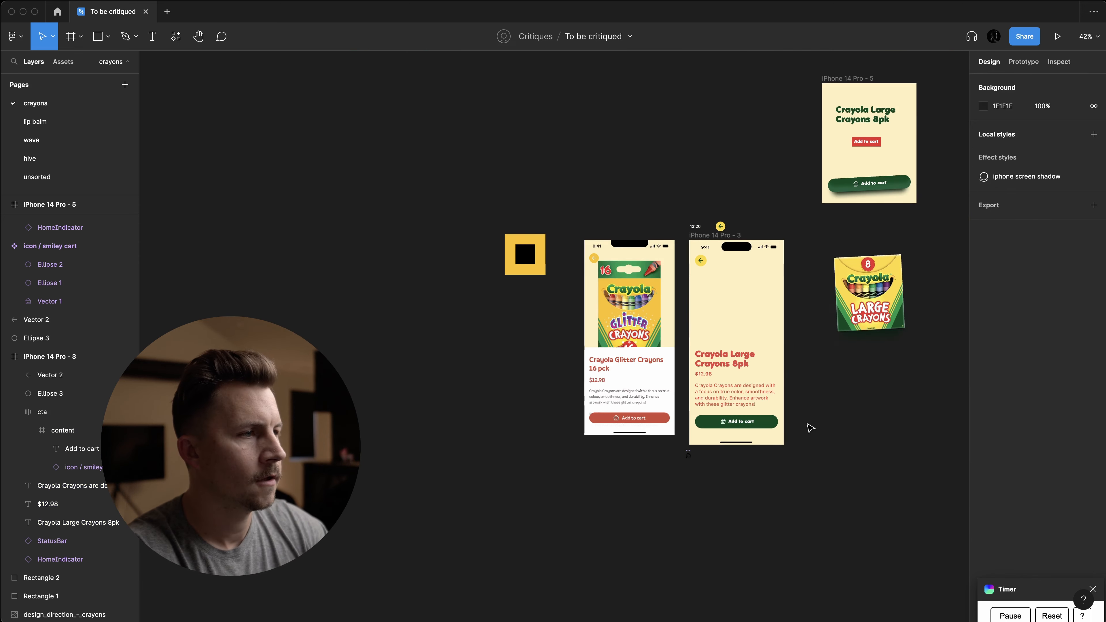
pyautogui.scroll(5, 810, 428)
pyautogui.scroll(-4, 790, 410)
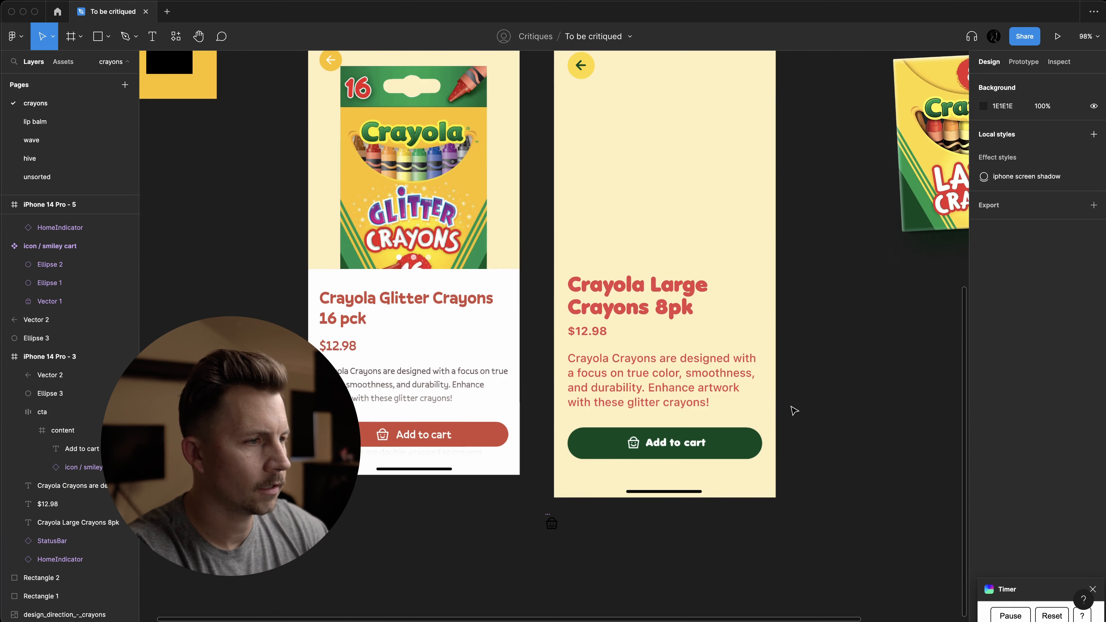
pyautogui.scroll(2, 650, 260)
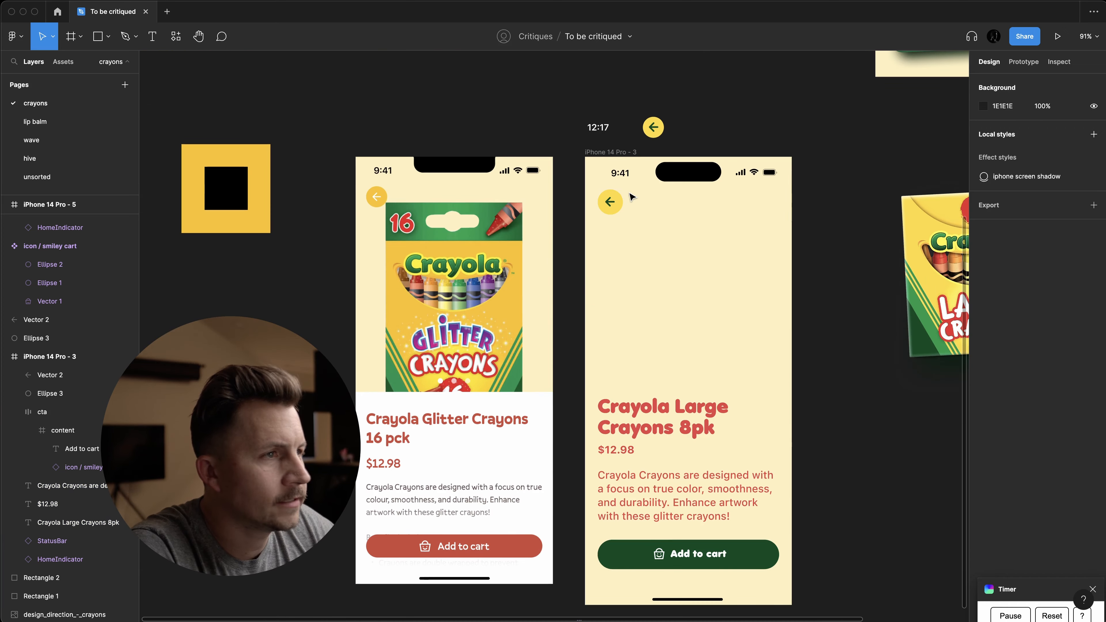
pyautogui.click(616, 217)
pyautogui.scroll(-1, 626, 239)
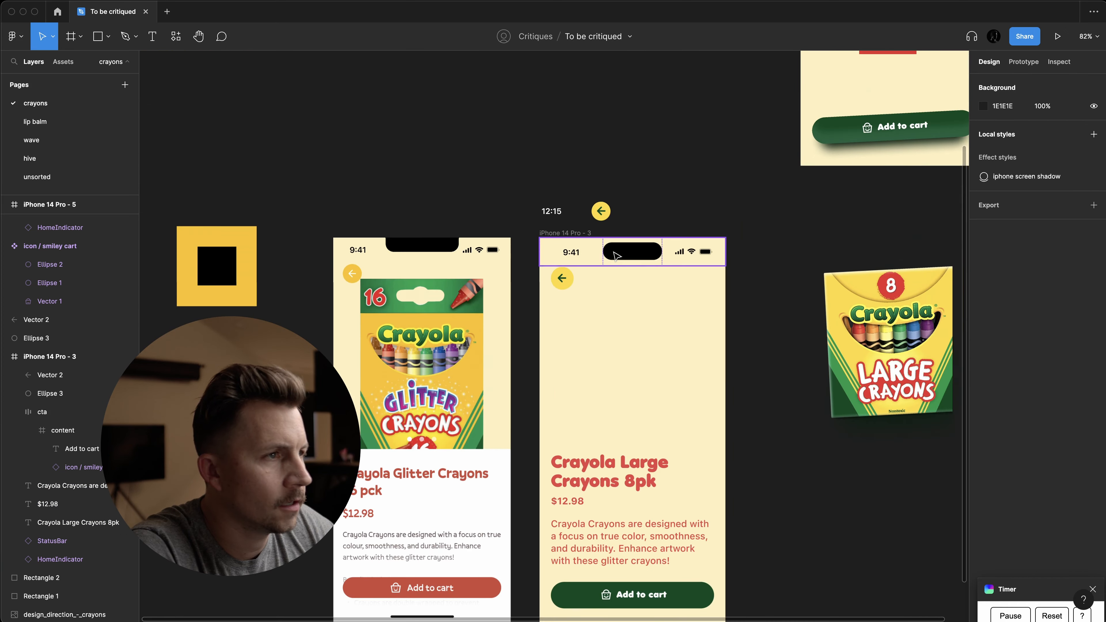
pyautogui.moveTo(603, 265); pyautogui.dragTo(847, 109)
pyautogui.scroll(-1, 706, 182)
# - Recolor the back button's circle on the large-crayons screen with the red E54545 sampled from the text
pyautogui.click(569, 260)
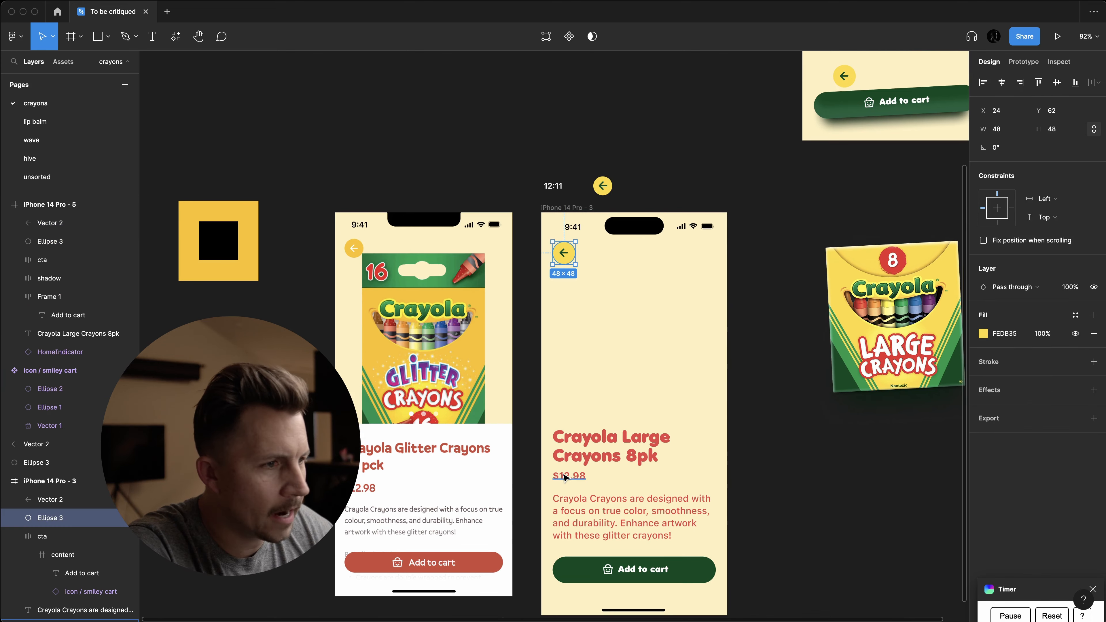
pyautogui.scroll(5, 565, 478)
pyautogui.press('i')
pyautogui.click(582, 360)
pyautogui.scroll(-2, 580, 364)
pyautogui.scroll(5, 580, 364)
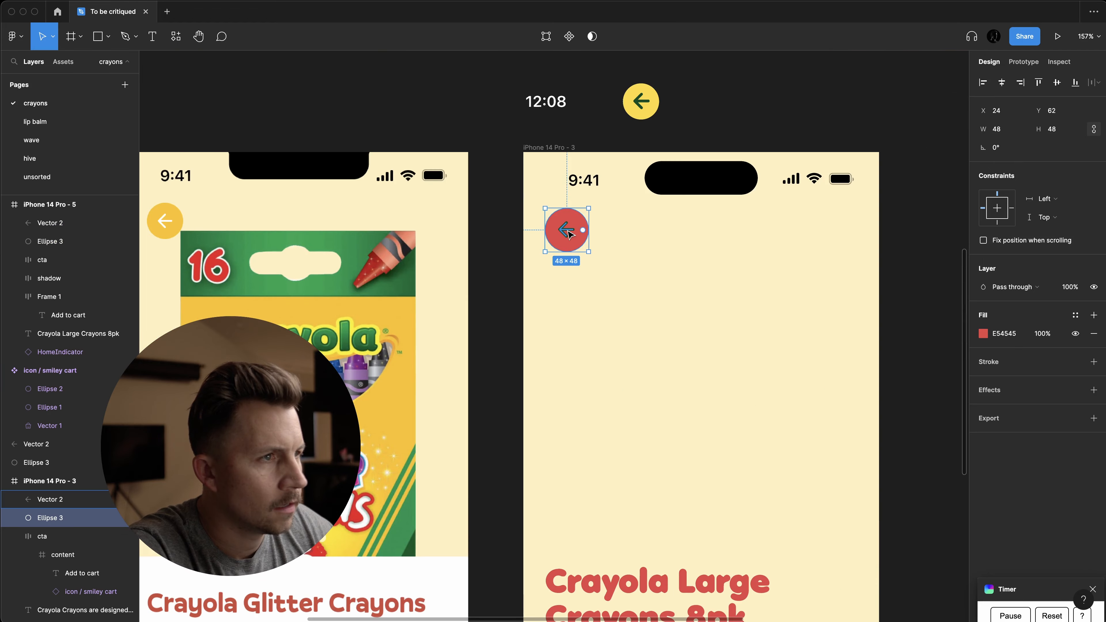
# - Recolor the back arrow's stroke with the cream FEF1C1 sampled from the screen background
pyautogui.click(568, 233)
pyautogui.scroll(5, 568, 232)
pyautogui.press('i')
pyautogui.click(712, 236)
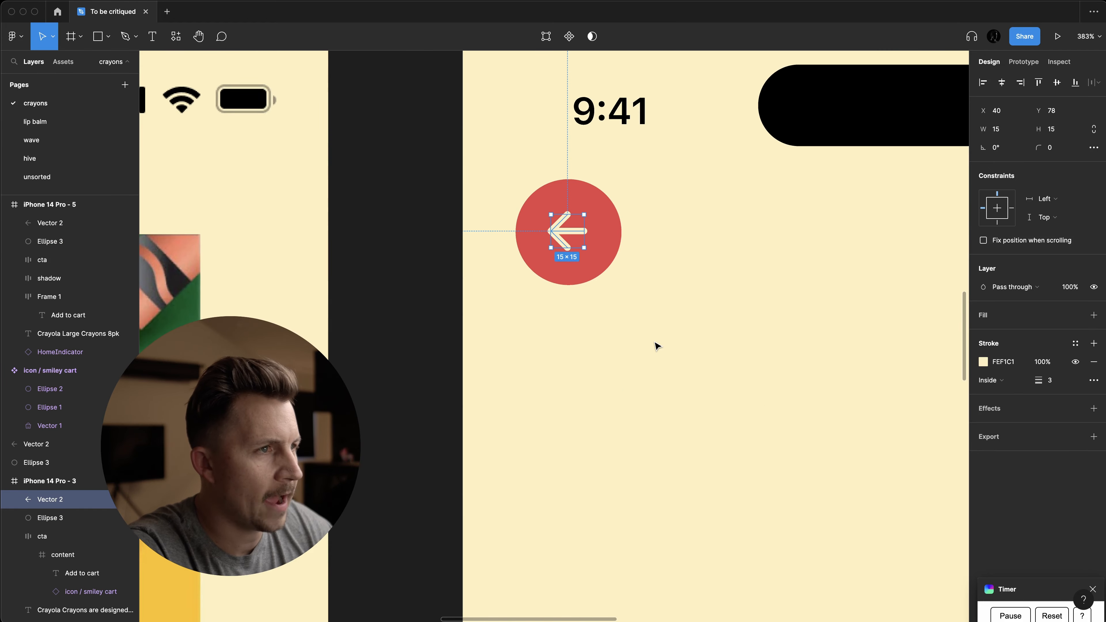
# - Place the large-crayons box image on the product screen above the title, at about X 48, Y 110
pyautogui.scroll(-8, 656, 346)
pyautogui.click(625, 273)
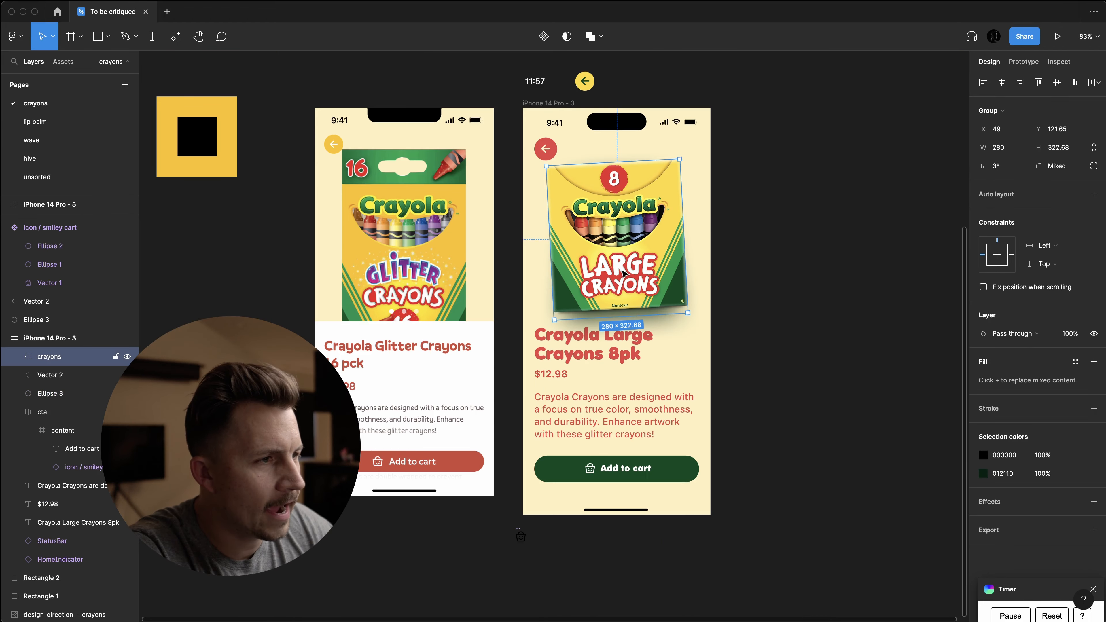
pyautogui.scroll(6, 623, 272)
pyautogui.scroll(-2, 620, 272)
pyautogui.moveTo(622, 275); pyautogui.dragTo(618, 311)
pyautogui.scroll(-4, 614, 346)
pyautogui.scroll(-2, 621, 365)
# - Scale the crayons box image down proportionally from its center to about 255 × 294 px with the Scale tool
pyautogui.moveTo(710, 147); pyautogui.dragTo(712, 146)
pyautogui.press('super+z')
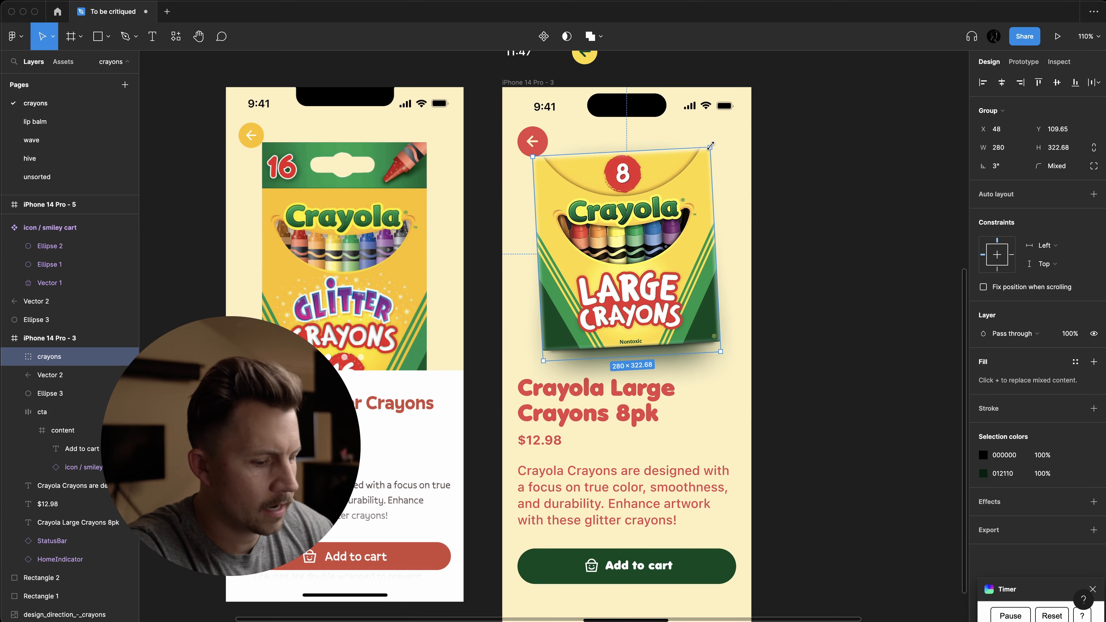
pyautogui.press('k')
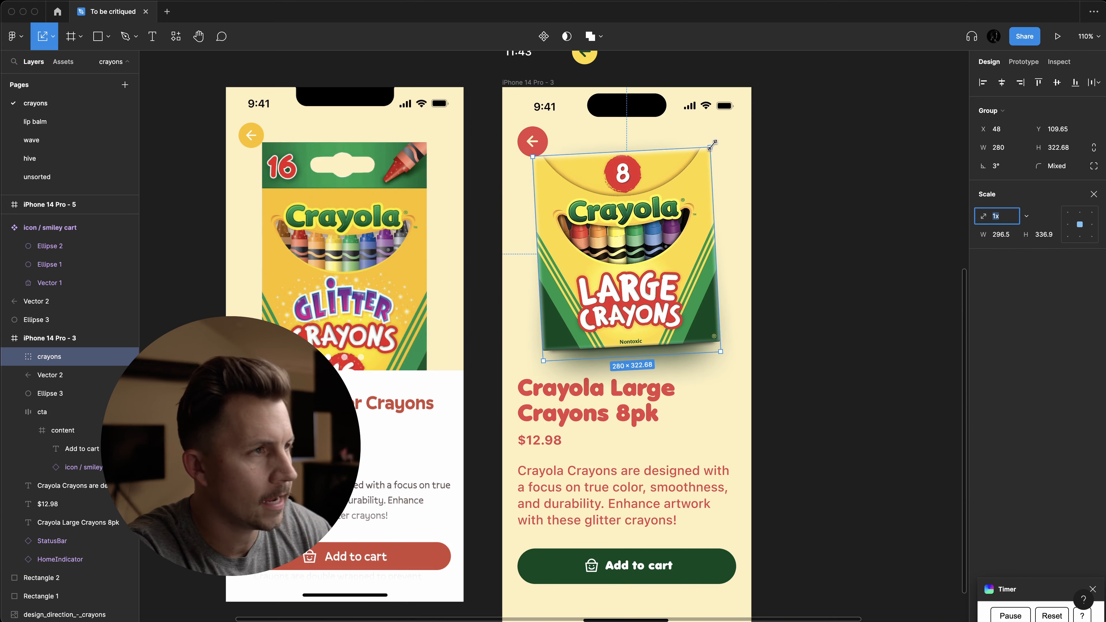
pyautogui.moveTo(712, 146); pyautogui.dragTo(703, 157)
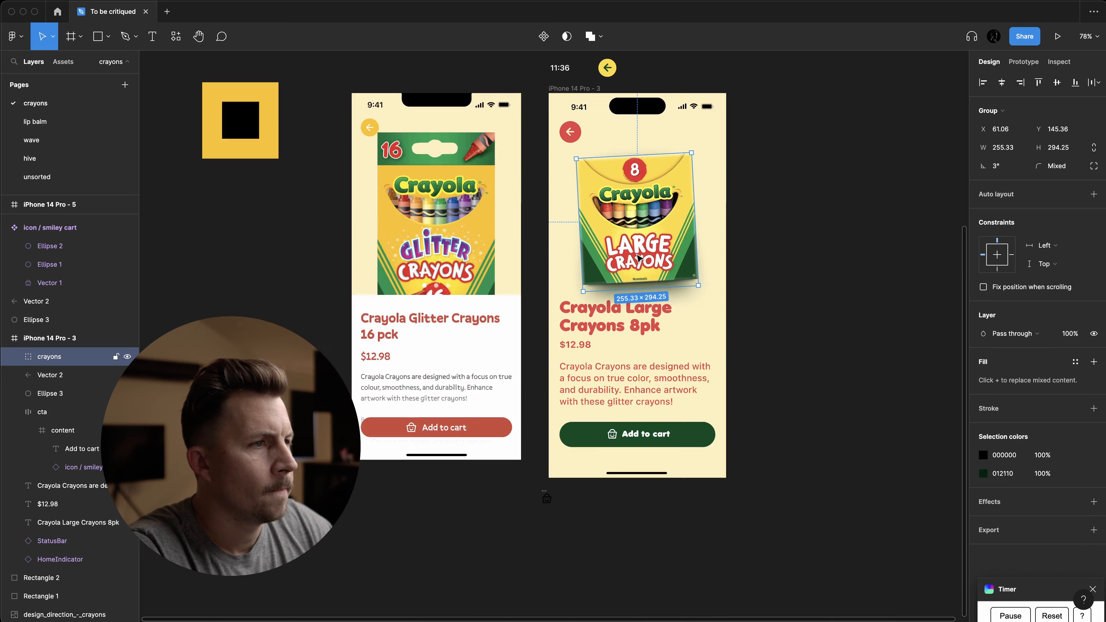
pyautogui.scroll(5, 639, 257)
# - Try nudging the back button's circle to the right together with the title, price and description
pyautogui.click(532, 109)
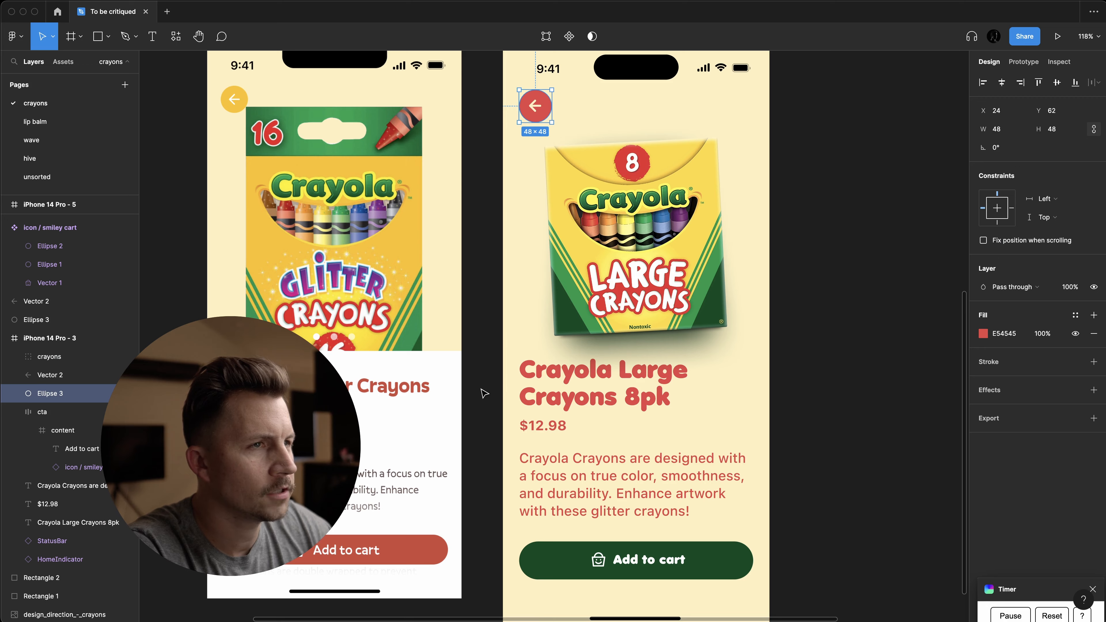
pyautogui.scroll(-5, 484, 392)
pyautogui.scroll(4, 480, 389)
pyautogui.moveTo(487, 391); pyautogui.dragTo(545, 471)
pyautogui.press('alt')
pyautogui.press('Right')
pyautogui.press('Right')
pyautogui.press('Left')
pyautogui.press('Left')
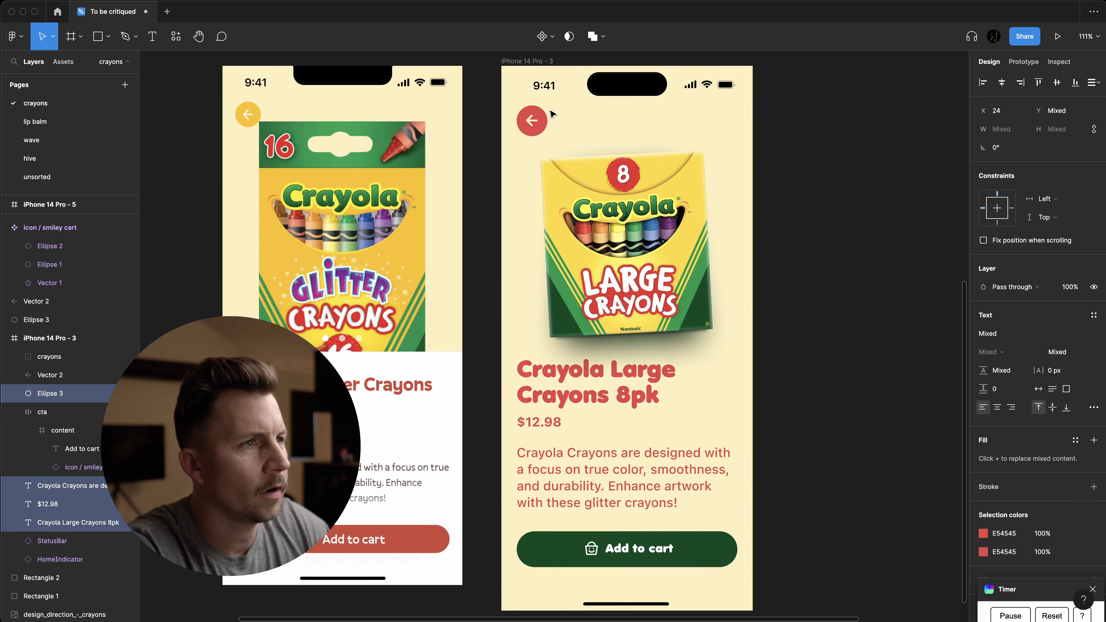
# - Frame the back button's circle and arrow together and name the frame "back"
pyautogui.moveTo(519, 98); pyautogui.dragTo(537, 133)
pyautogui.press('alt+super+g')
pyautogui.press('super+r')
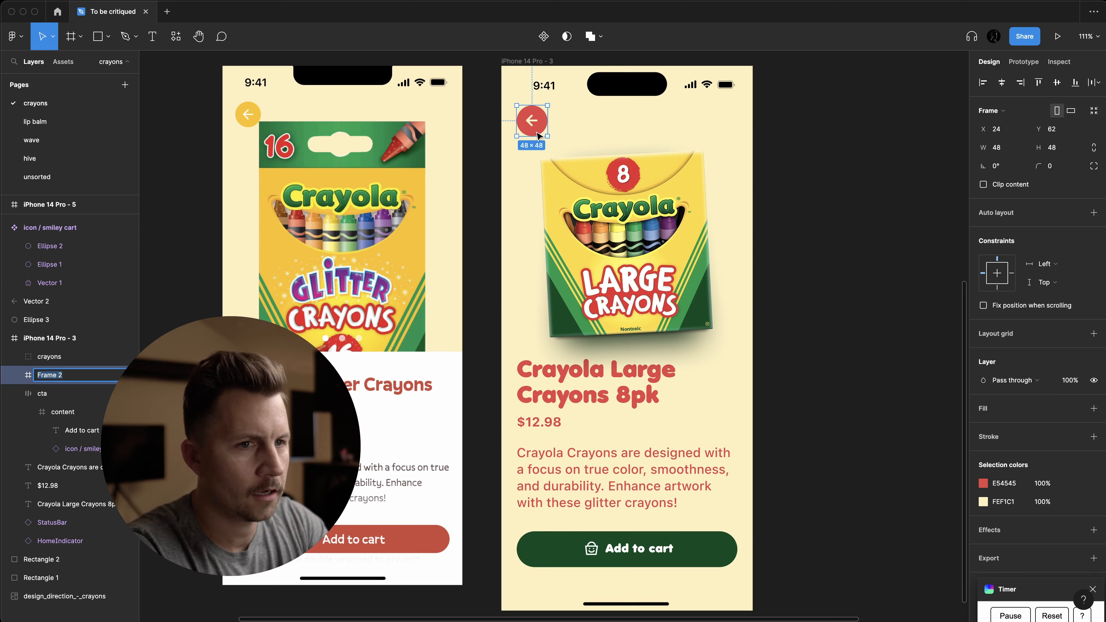
pyautogui.write('back')
pyautogui.press('Return')
# - Move the back button, title, price, description and Add to cart button together to X 32
pyautogui.press('super+a')
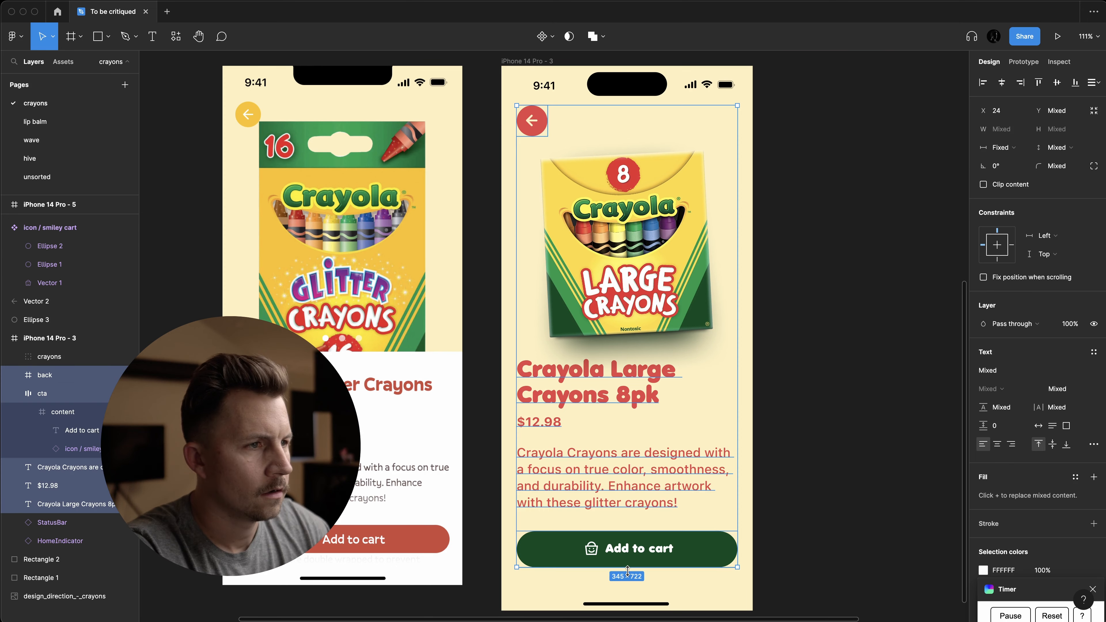
pyautogui.press('Right')
pyautogui.press('Right')
pyautogui.press('Right')
pyautogui.press('Right')
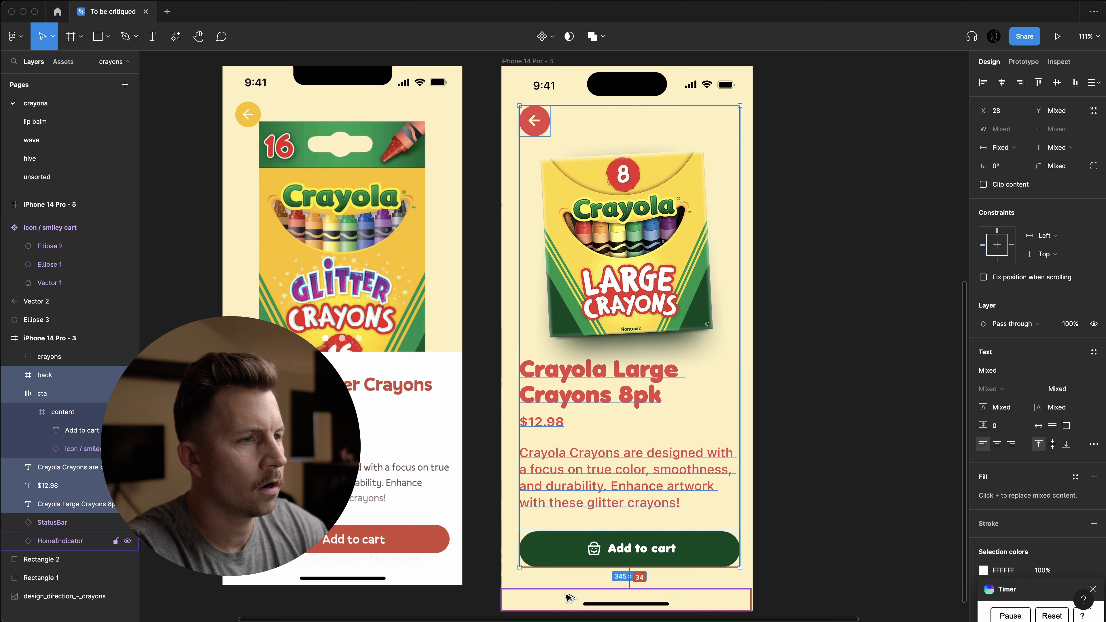
pyautogui.press('alt')
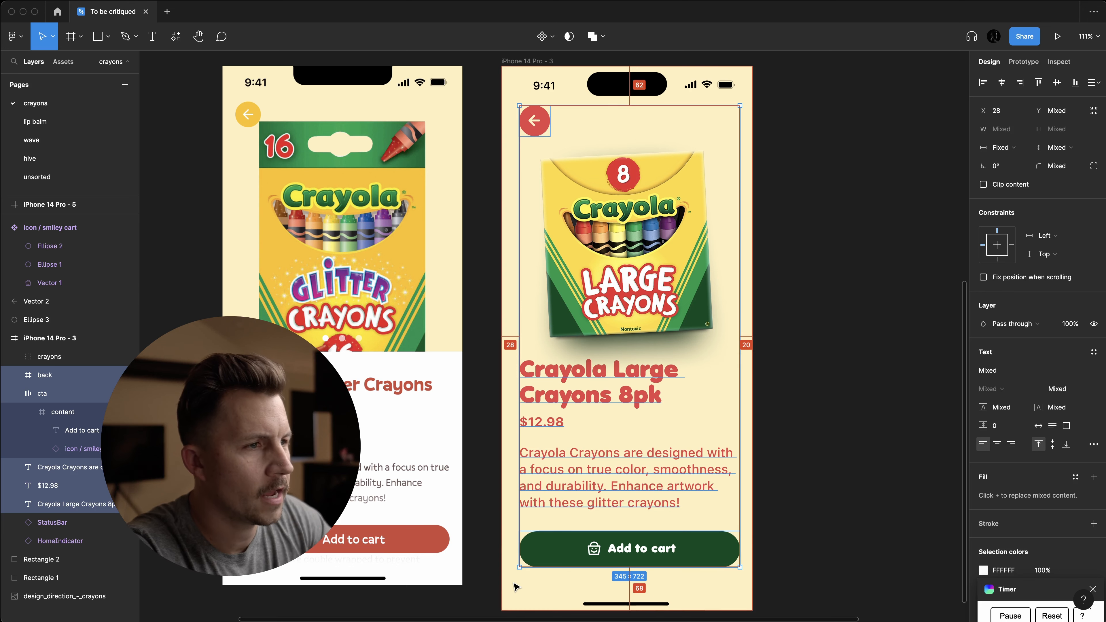
pyautogui.press('Right')
pyautogui.press('Right')
pyautogui.press('Right')
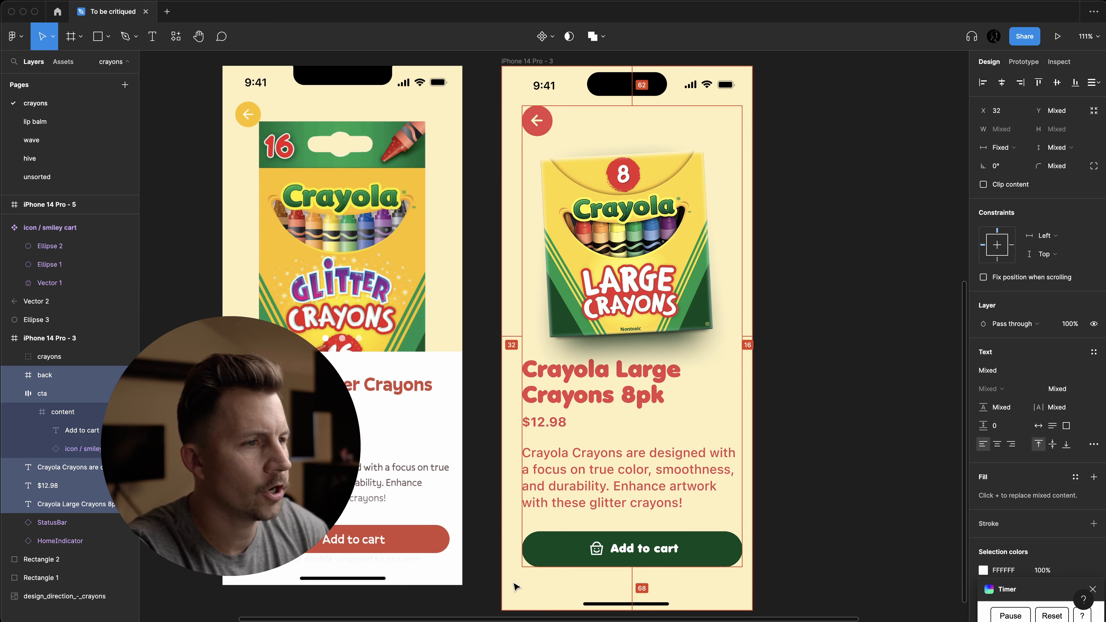
# - Narrow the title, description and Add to cart button to a width of 329 px
pyautogui.click(757, 454)
pyautogui.click(698, 459)
pyautogui.keyDown('shift'); pyautogui.click(677, 405); pyautogui.keyUp('shift')
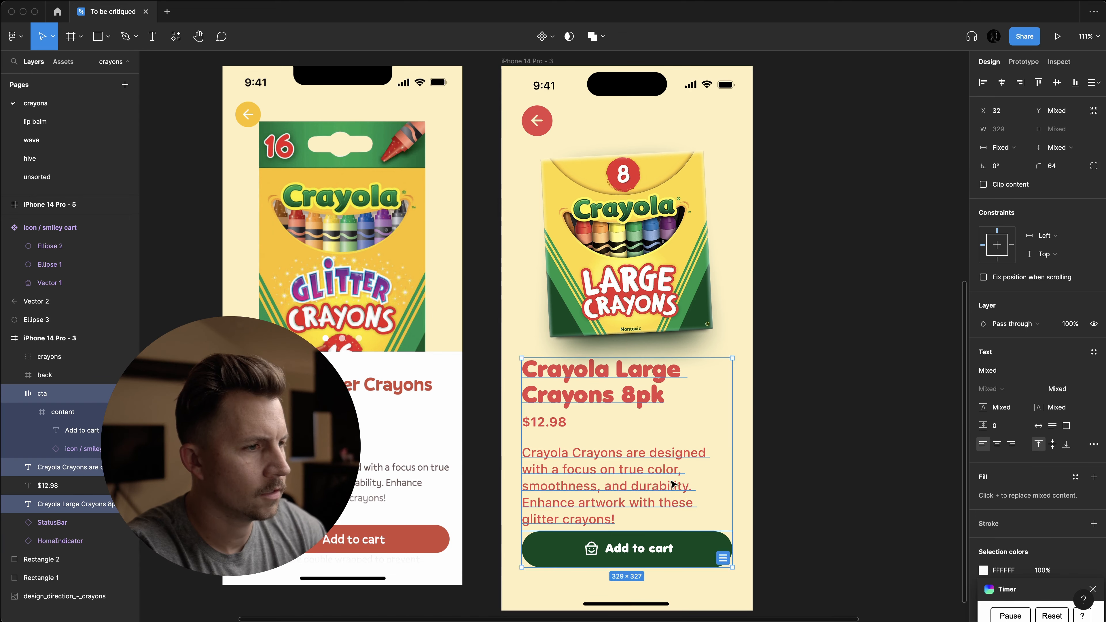
# - Reduce the font size of the price and description on the large-crayons screen
pyautogui.click(655, 486)
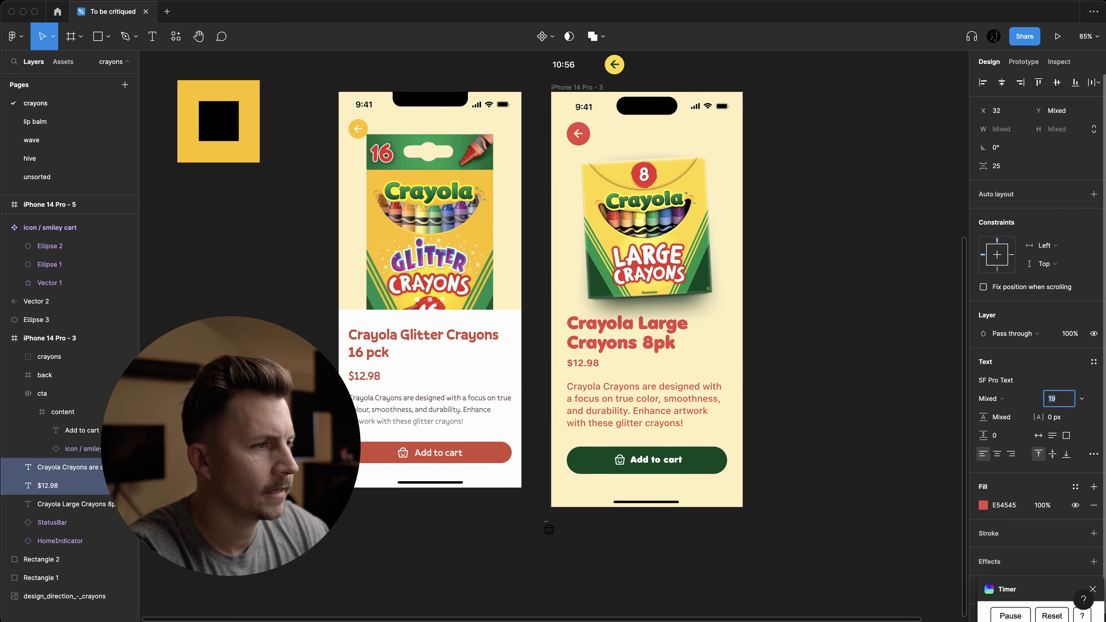
pyautogui.click(869, 462)
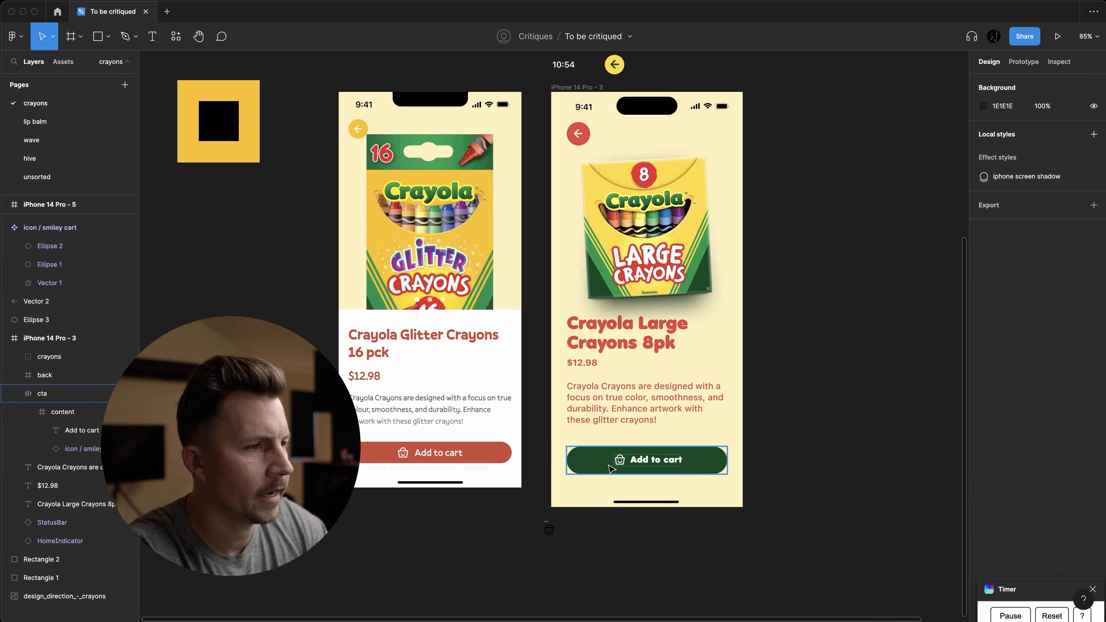
pyautogui.click(647, 460)
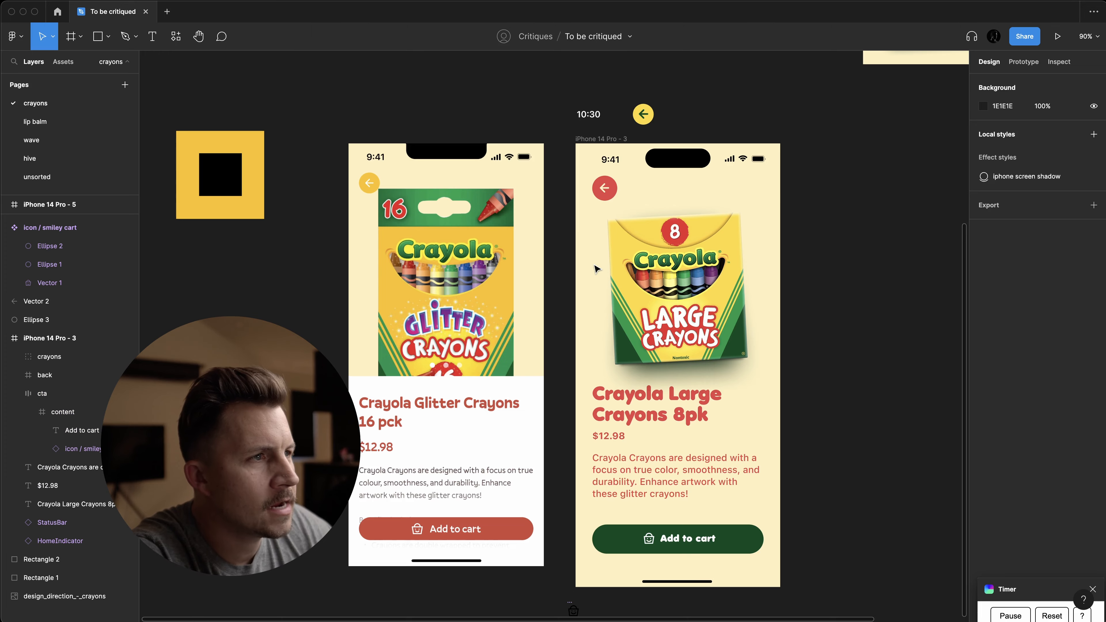
# - Try outlining the empty area beside the glitter-crayons price with a freehand pencil stroke in yellow FFFF00
pyautogui.scroll(-5, 597, 269)
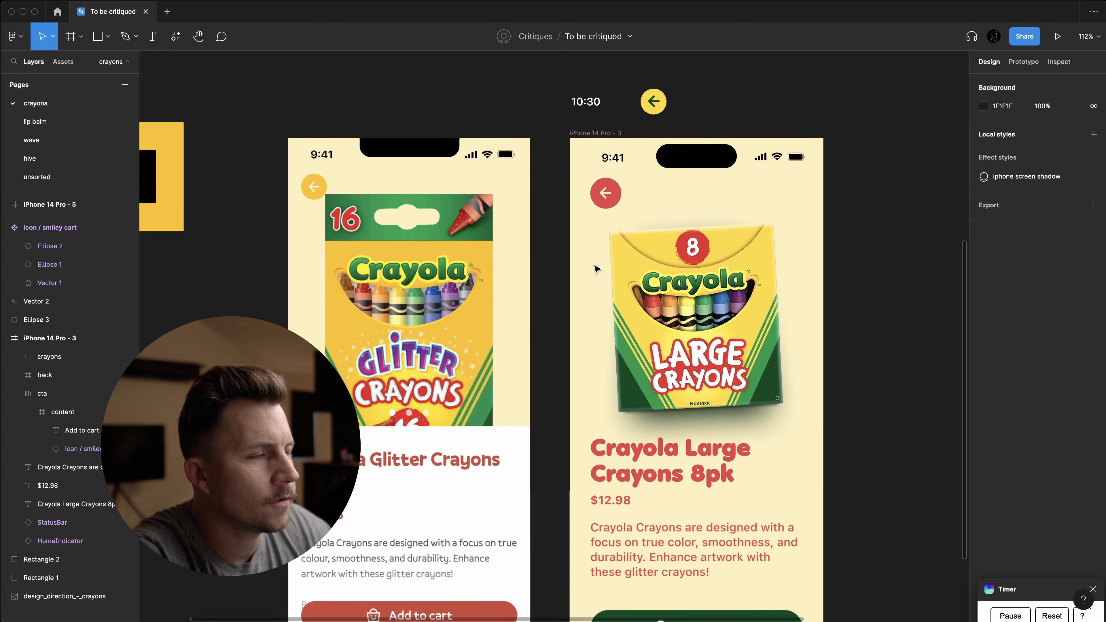
pyautogui.click(621, 285)
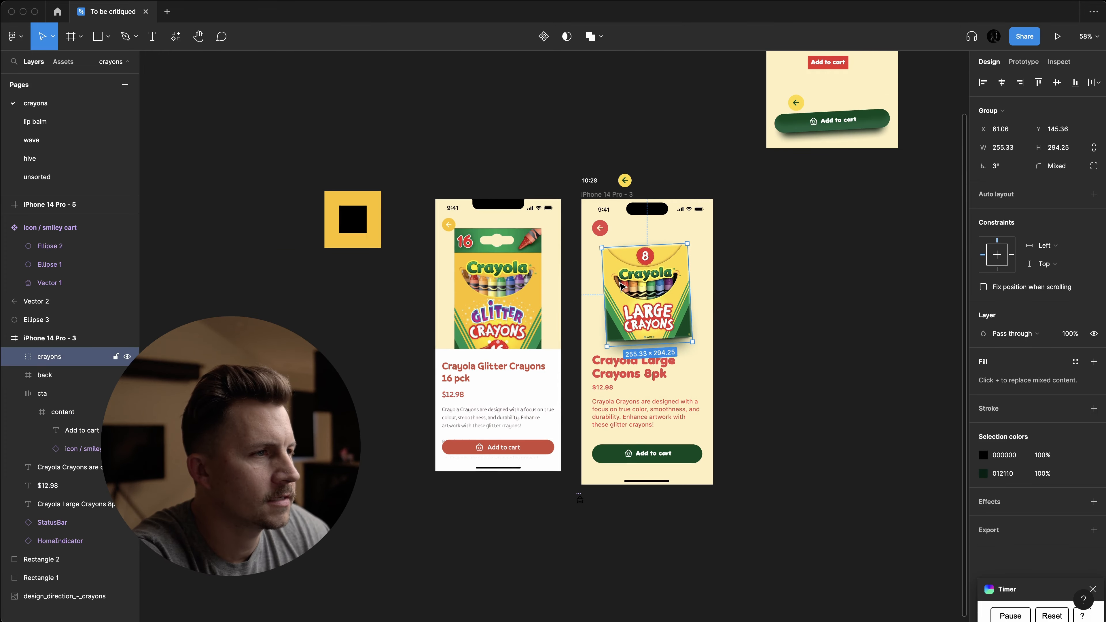
pyautogui.scroll(5, 495, 401)
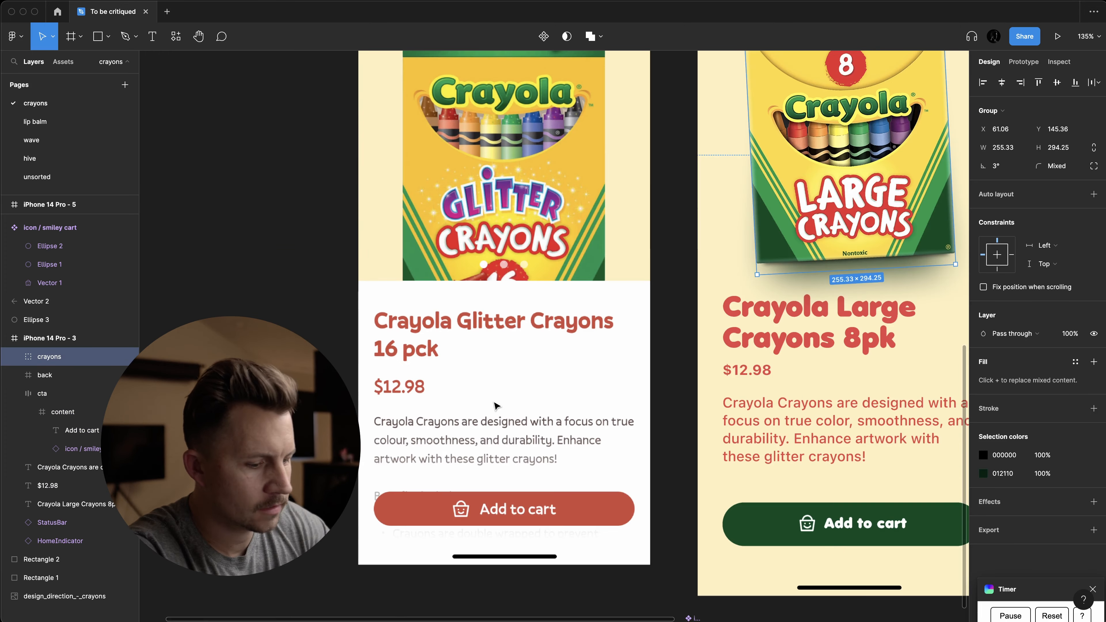
pyautogui.hotkey('shift', 'p')
pyautogui.moveTo(617, 327); pyautogui.dragTo(561, 326)
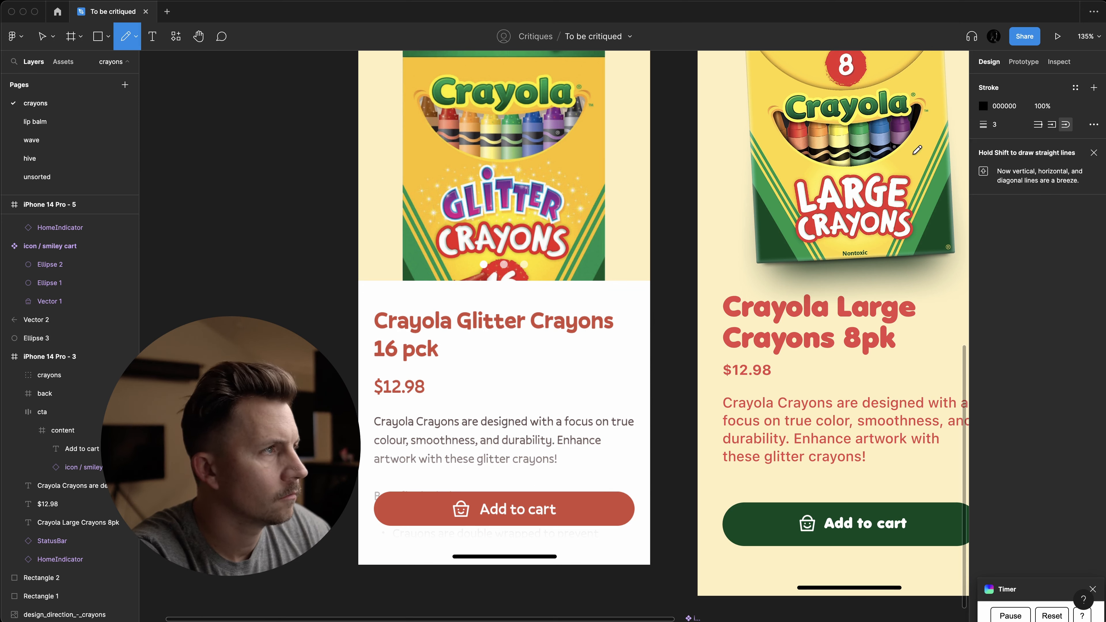
pyautogui.moveTo(632, 336); pyautogui.dragTo(457, 402)
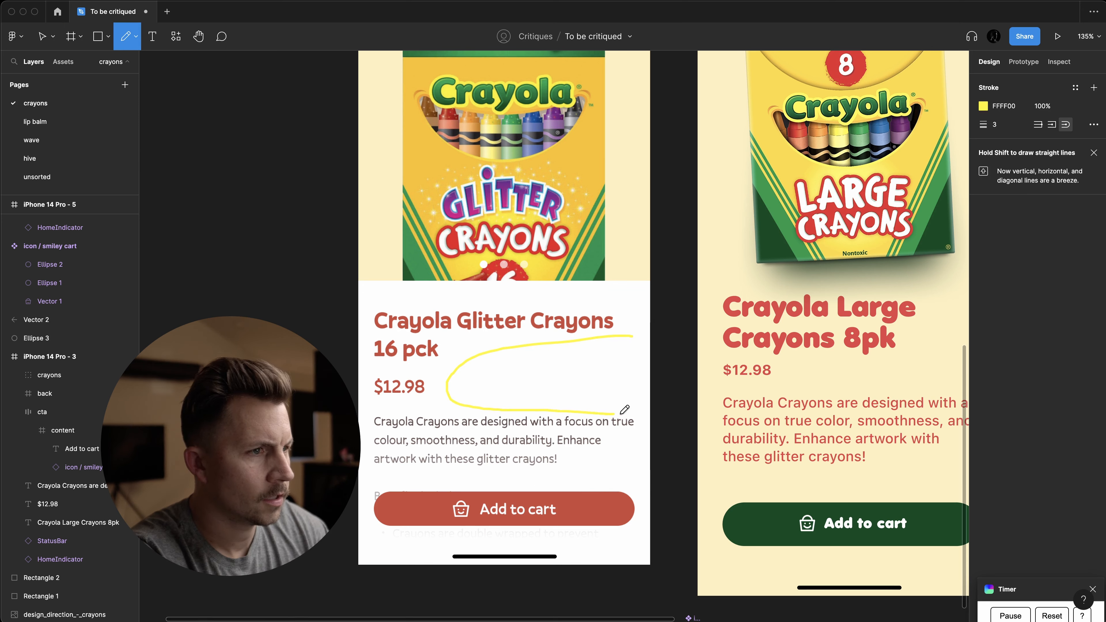
pyautogui.press('super+z')
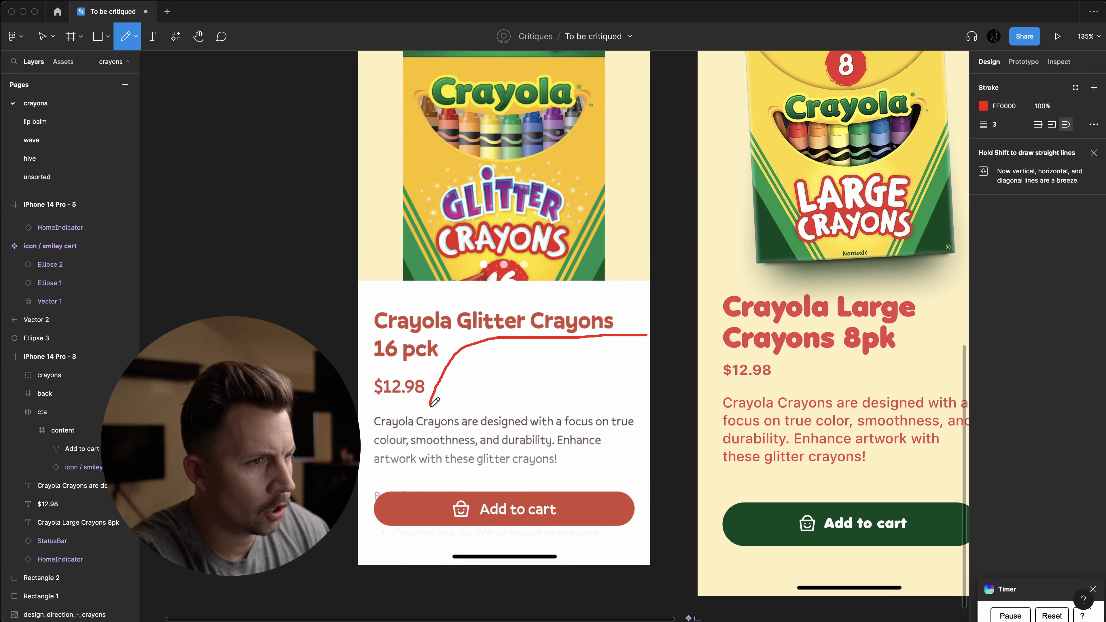
# - Outline the space beside the price on both product screens with freehand pencil strokes in red FF0000
pyautogui.moveTo(559, 406); pyautogui.dragTo(671, 407)
pyautogui.scroll(-3, 671, 407)
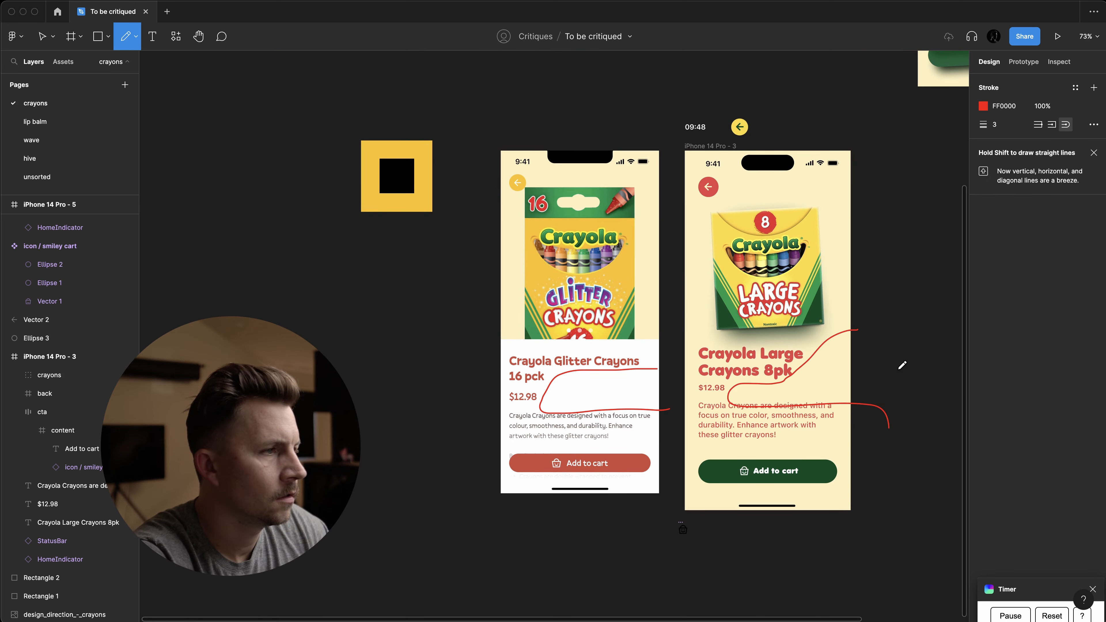
# - Delete the red pencil stroke drawn over the large-crayons screen
pyautogui.press('Escape')
pyautogui.click(817, 360)
pyautogui.press('Delete')
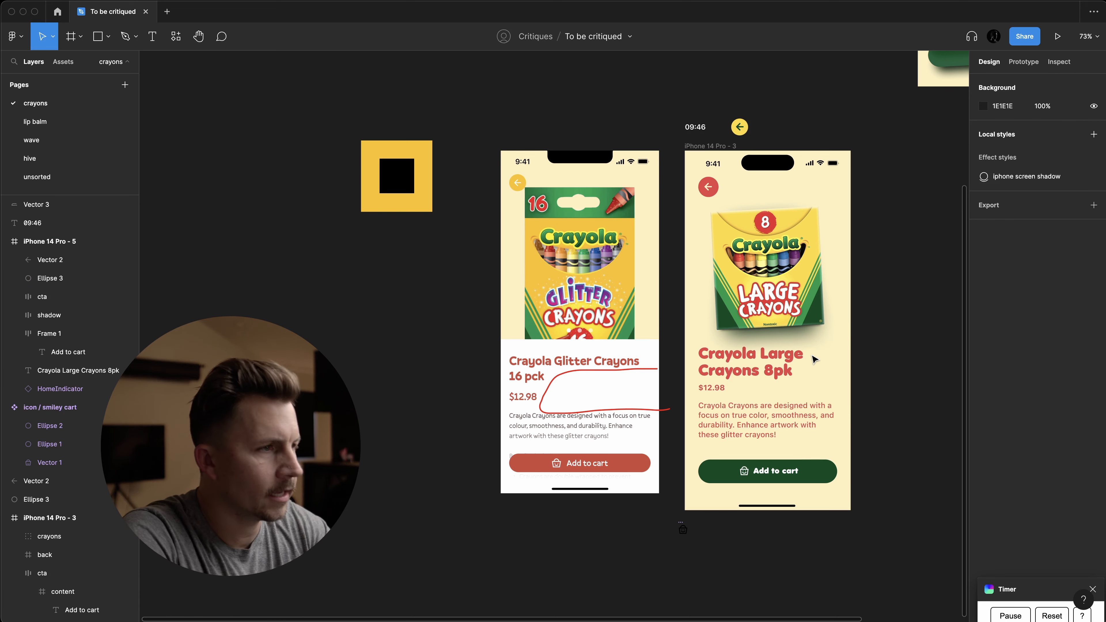
# - Delete the red pencil stroke drawn beside the price on the glitter-crayons screen
pyautogui.scroll(3, 840, 407)
pyautogui.click(592, 416)
pyautogui.press('Delete')
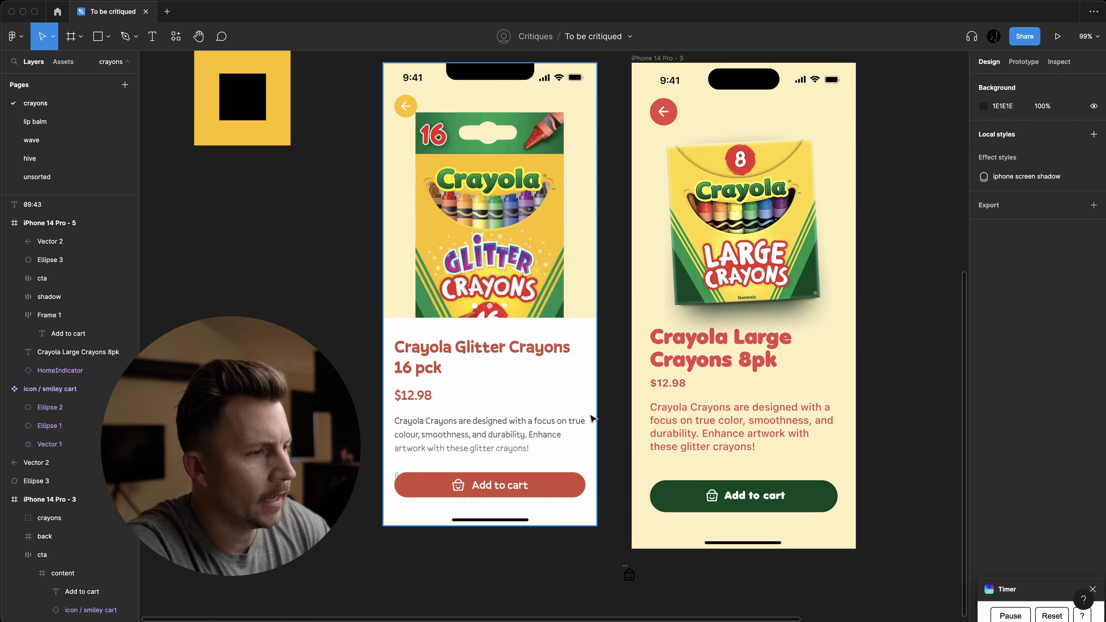
# - Draw a freehand pencil line about 306 wide on the large-crayons screen and place it just above the title
pyautogui.hotkey('shift', 'p')
pyautogui.moveTo(651, 317); pyautogui.dragTo(854, 299)
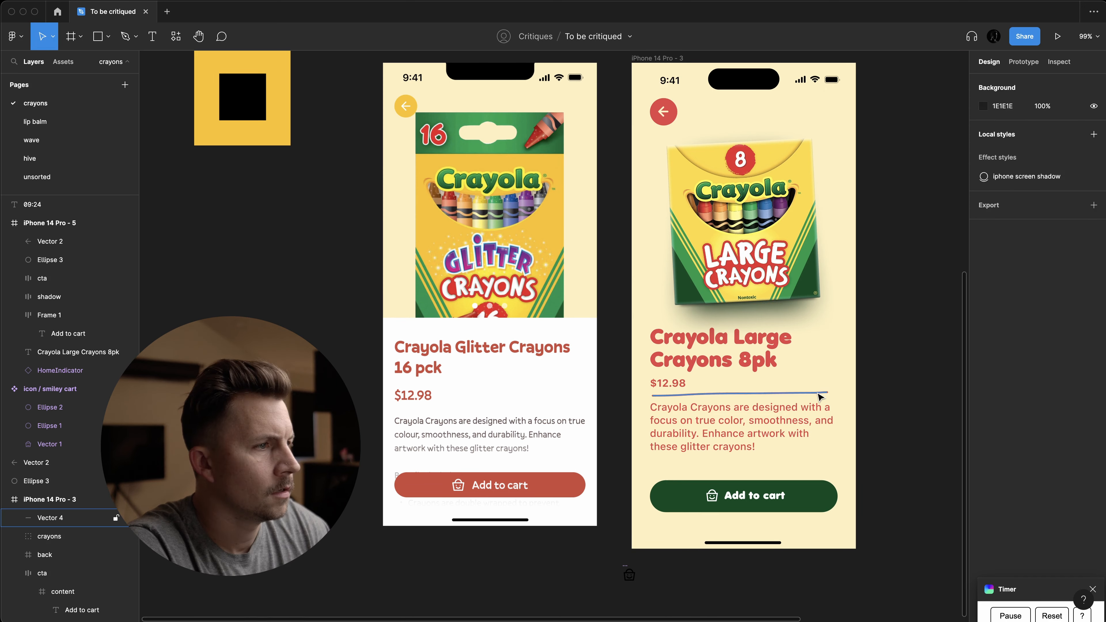
pyautogui.moveTo(819, 395); pyautogui.dragTo(812, 320)
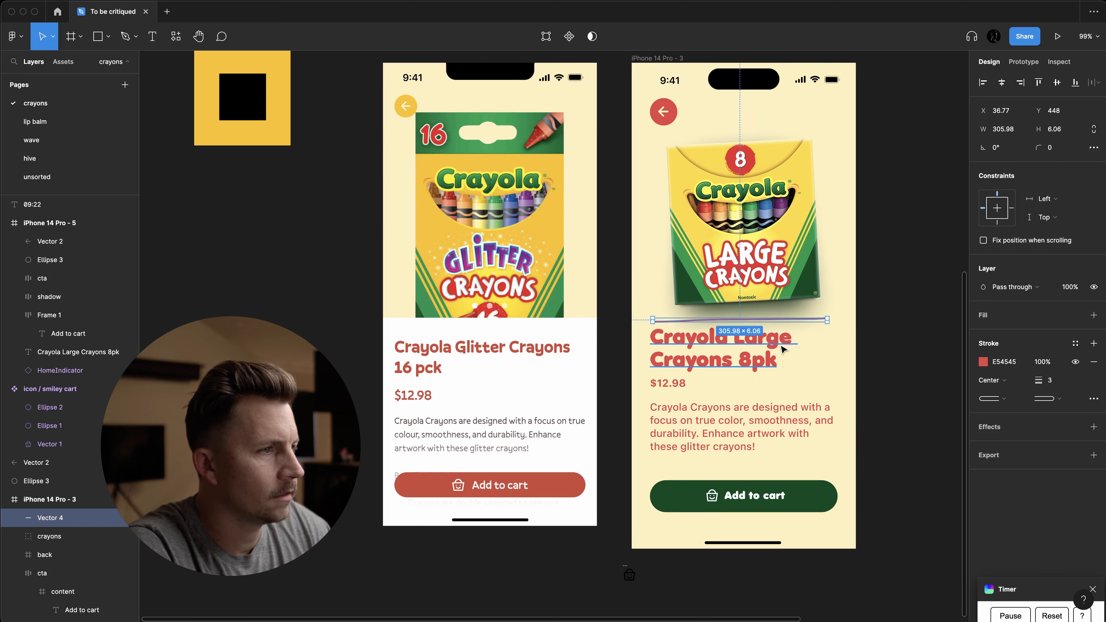
pyautogui.click(778, 286)
pyautogui.click(948, 344)
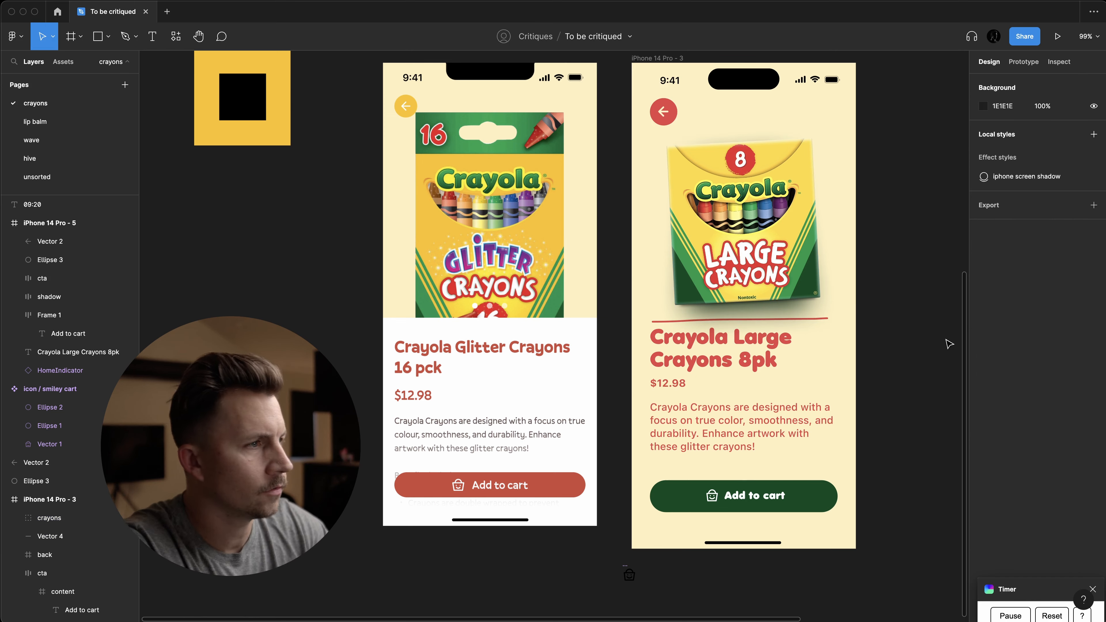
# - Stretch the line to 329 wide with stroke 4 and 20% opacity, and duplicate it below the price at Y 586
pyautogui.click(801, 319)
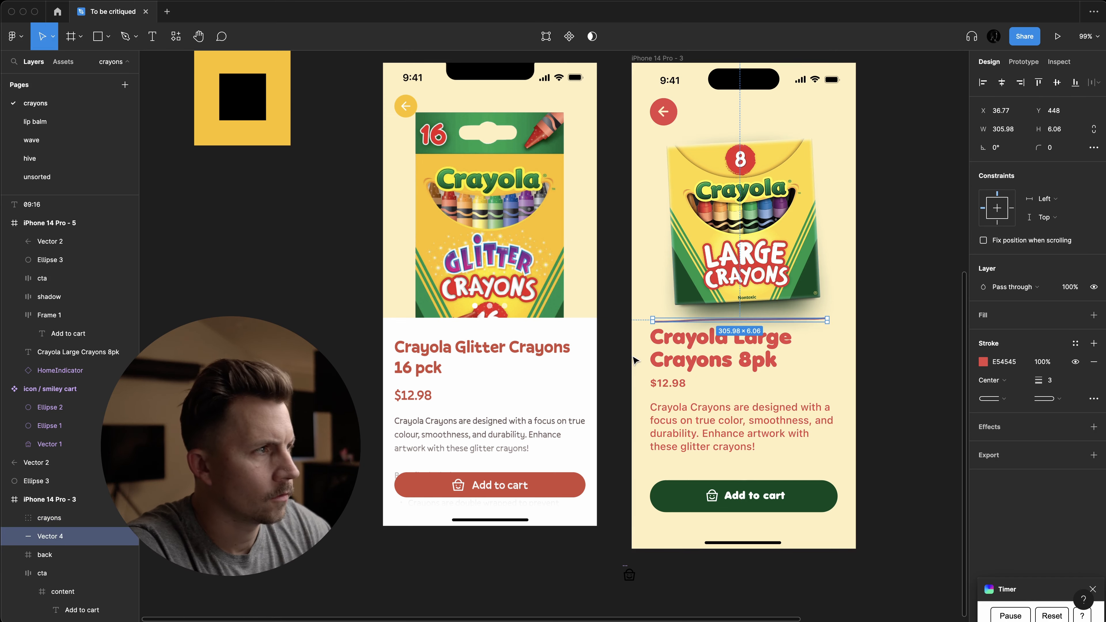
pyautogui.keyDown('ctrl'); pyautogui.scroll(5, 632, 358); pyautogui.keyUp('ctrl')
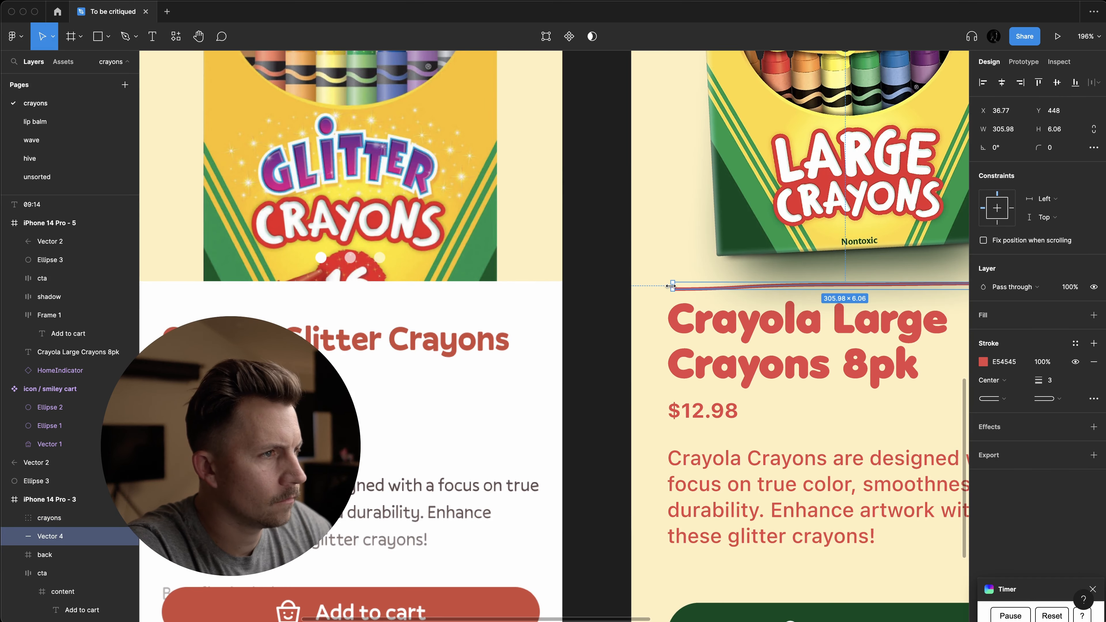
pyautogui.moveTo(670, 286); pyautogui.dragTo(664, 285)
pyautogui.keyDown('ctrl'); pyautogui.scroll(-5, 666, 286); pyautogui.keyUp('ctrl')
pyautogui.hscroll(5, 726, 296)
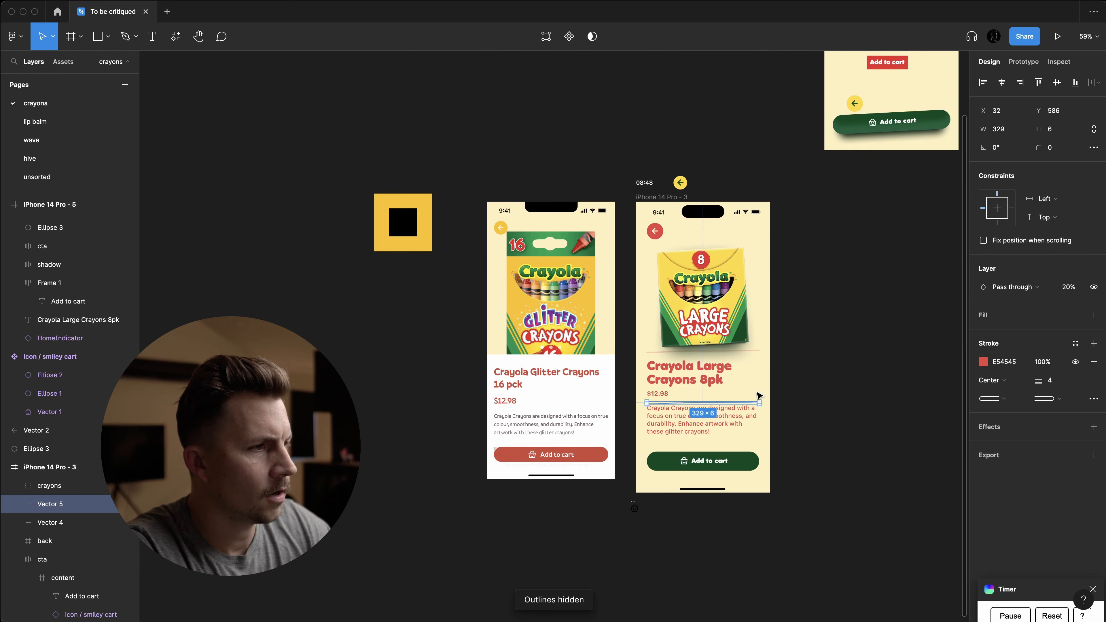
# - Delete both divider lines from the large-crayons screen
pyautogui.press('Delete')
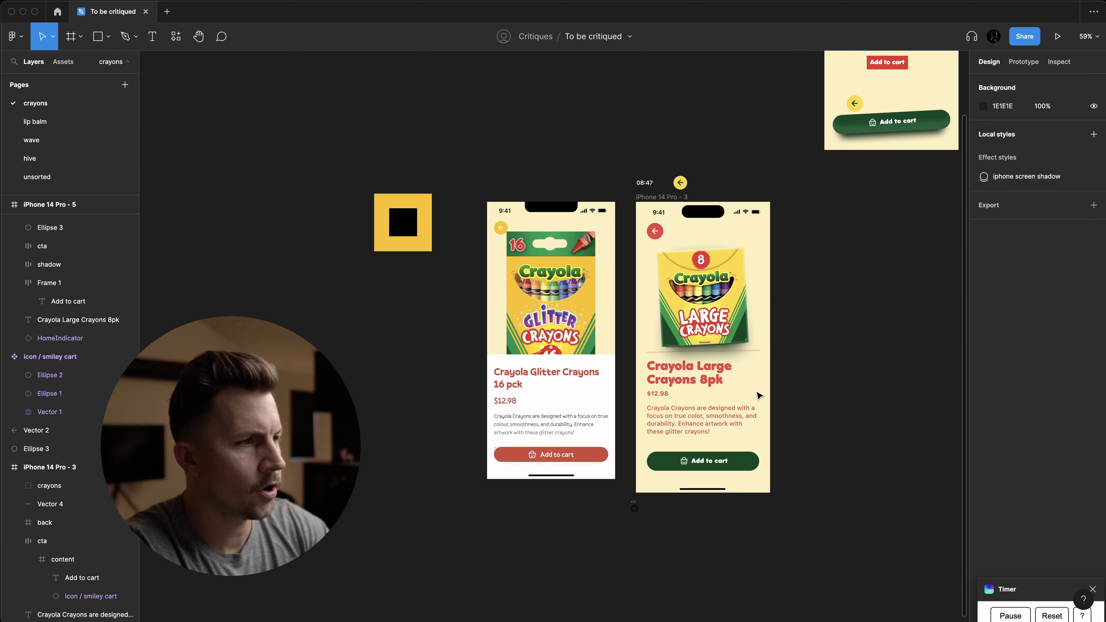
pyautogui.click(757, 351)
pyautogui.press('Delete')
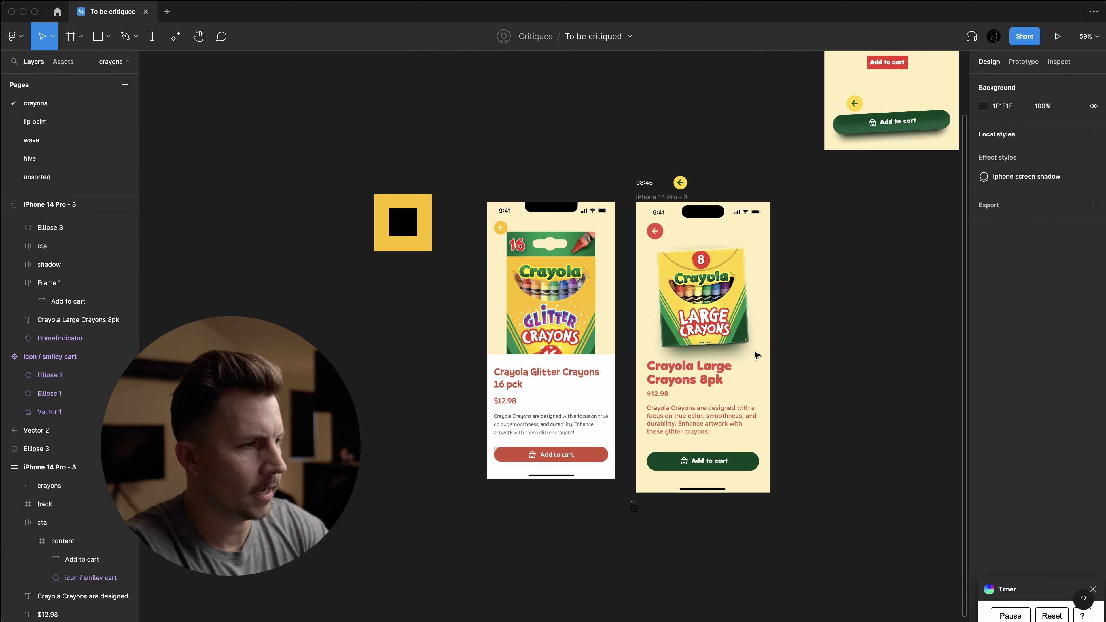
pyautogui.keyDown('ctrl'); pyautogui.scroll(5, 757, 355); pyautogui.keyUp('ctrl')
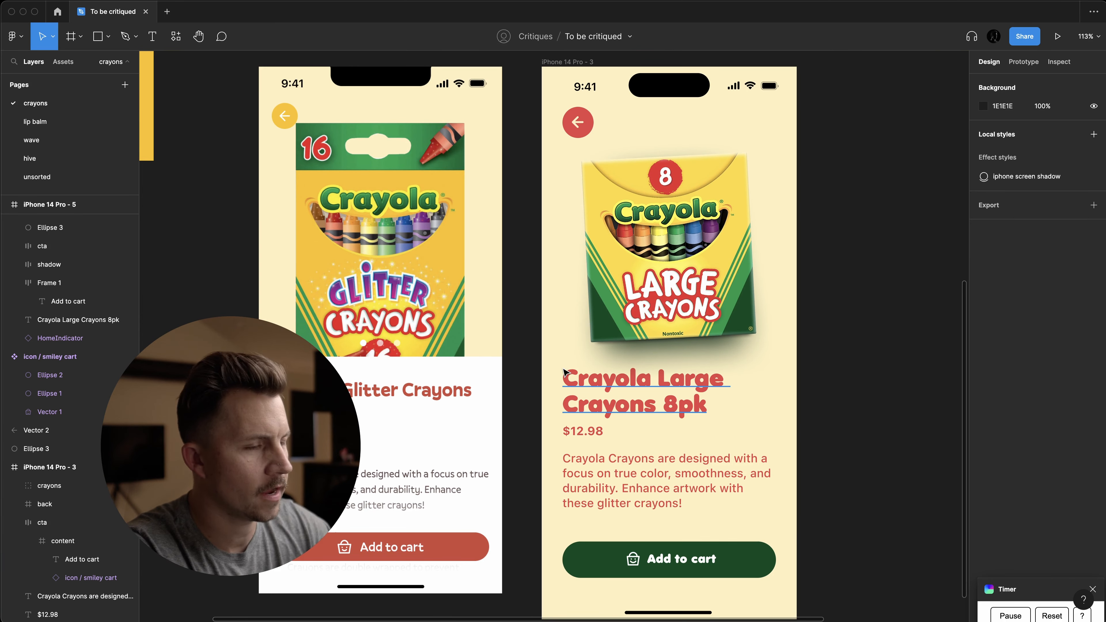
pyautogui.press('p')
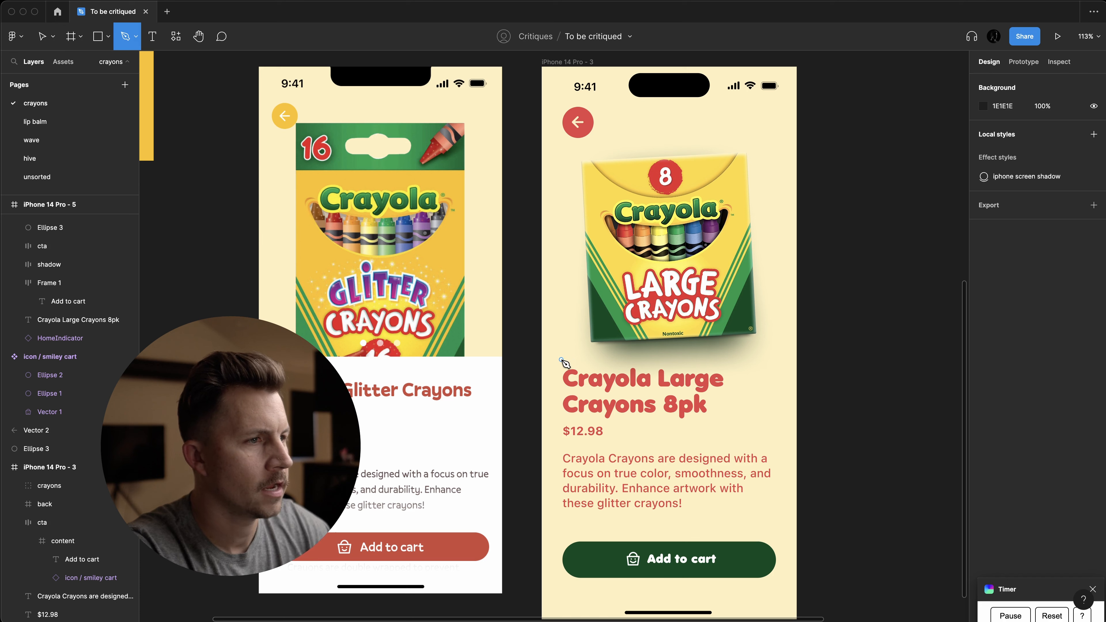
pyautogui.hotkey('shift', 'p')
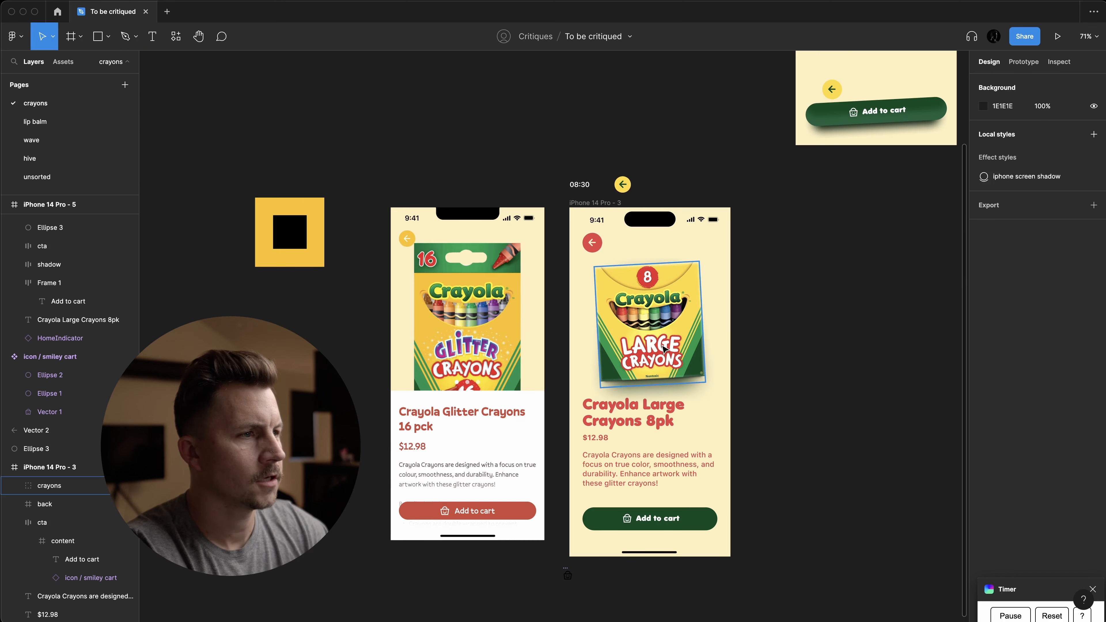
pyautogui.scroll(1, 666, 394)
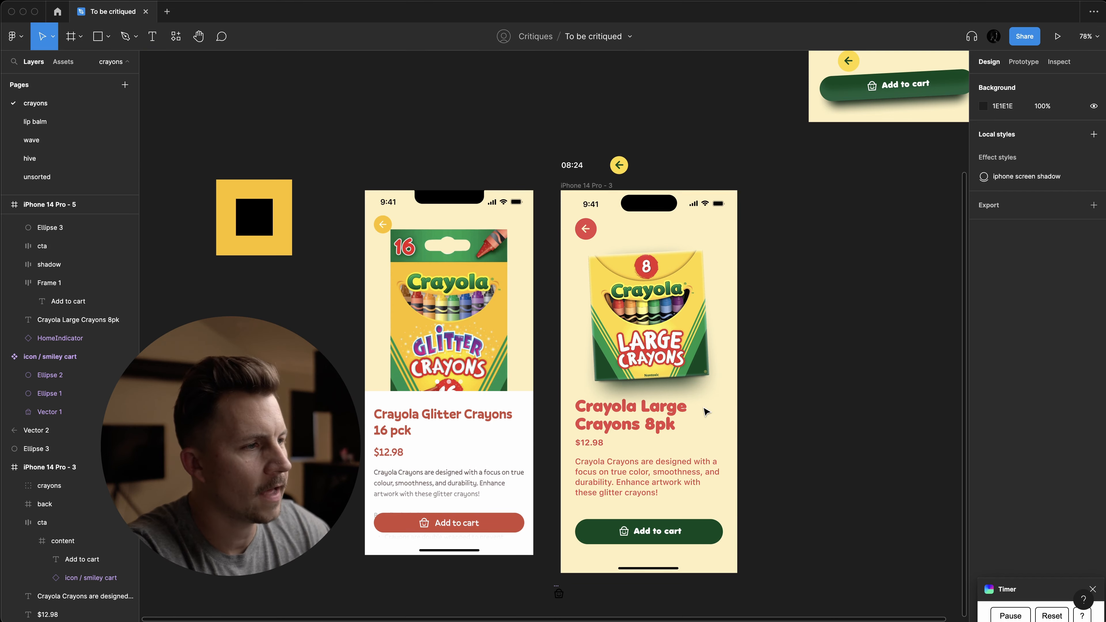
# - Try placing the price beside the large-crayons title's second line, narrowing the title's text box to 249
pyautogui.scroll(3, 703, 415)
pyautogui.click(634, 364)
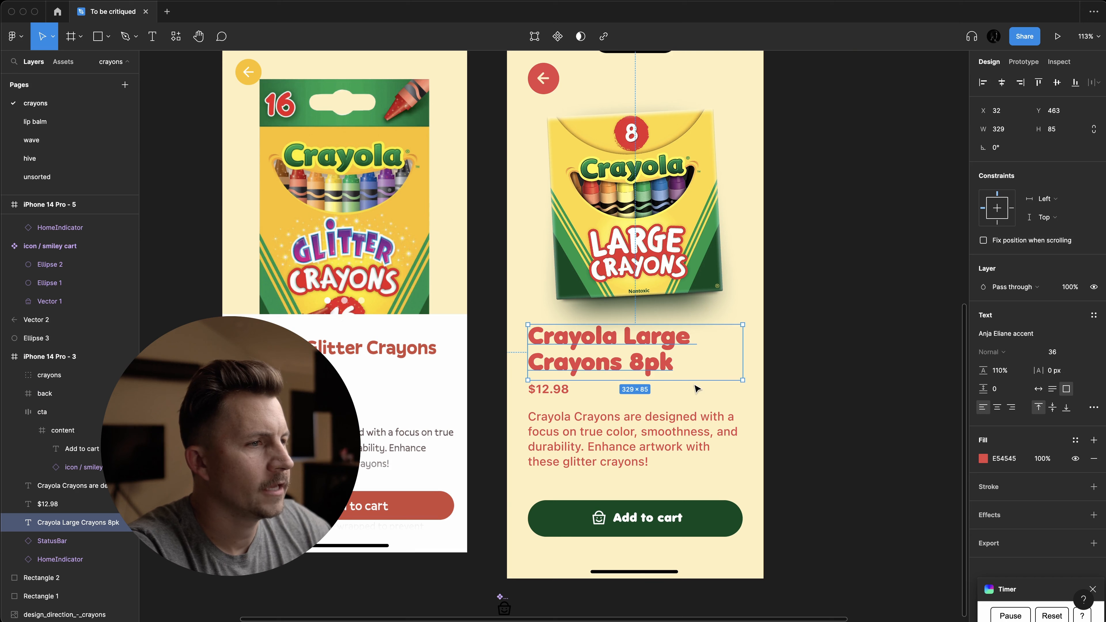
pyautogui.moveTo(563, 394); pyautogui.dragTo(740, 377)
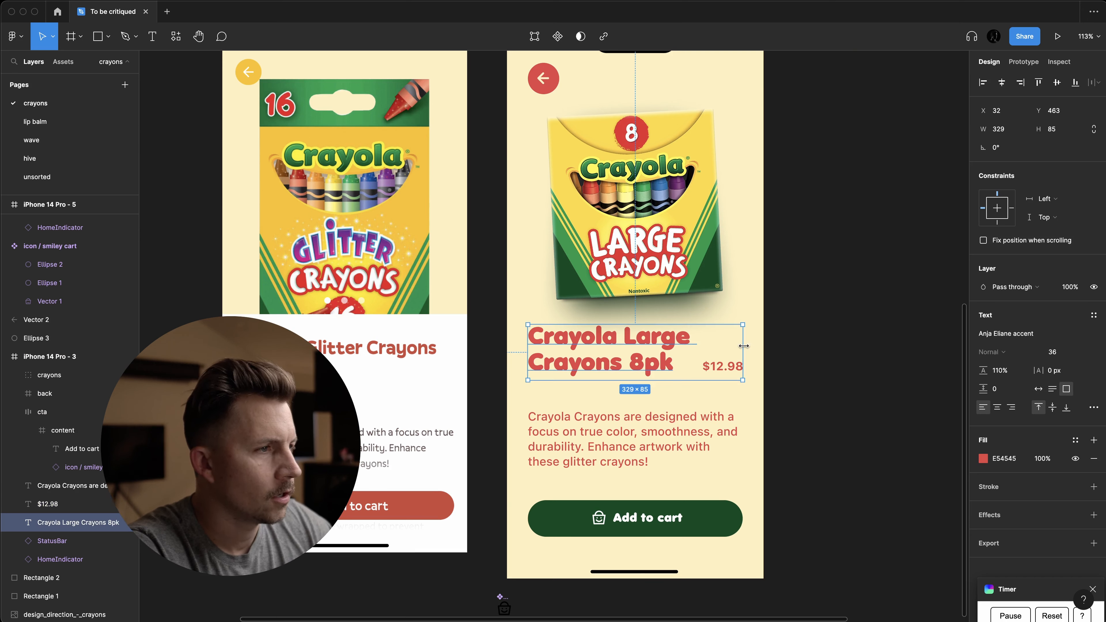
pyautogui.moveTo(744, 346); pyautogui.dragTo(691, 346)
pyautogui.press('alt')
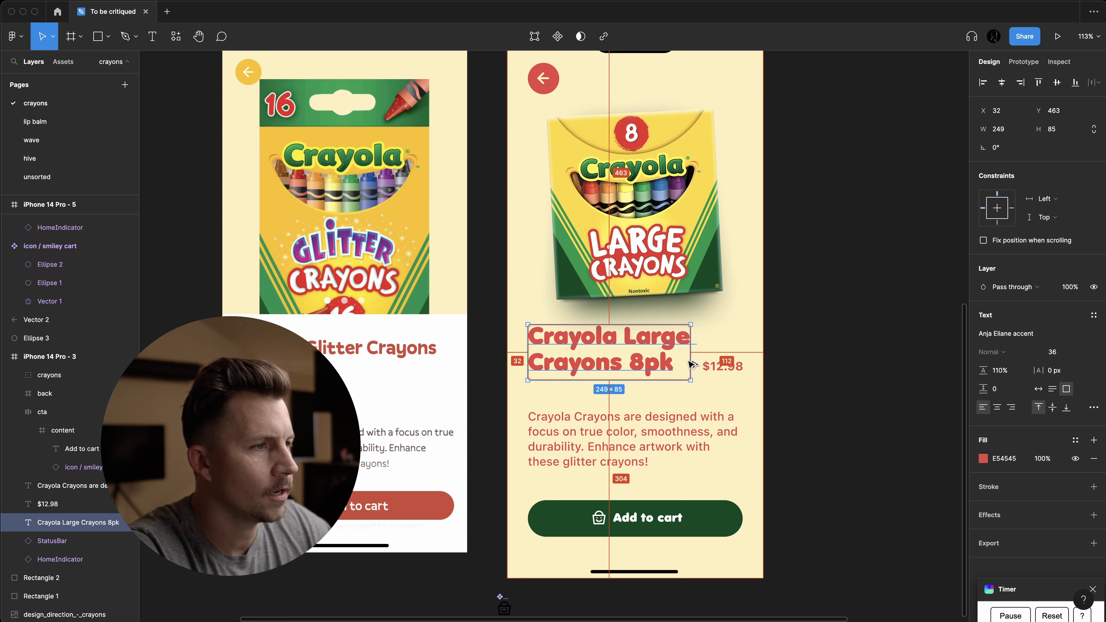
# - Try shifting the large-crayons price closer to the title text
pyautogui.click(723, 366)
pyautogui.scroll(5, 723, 366)
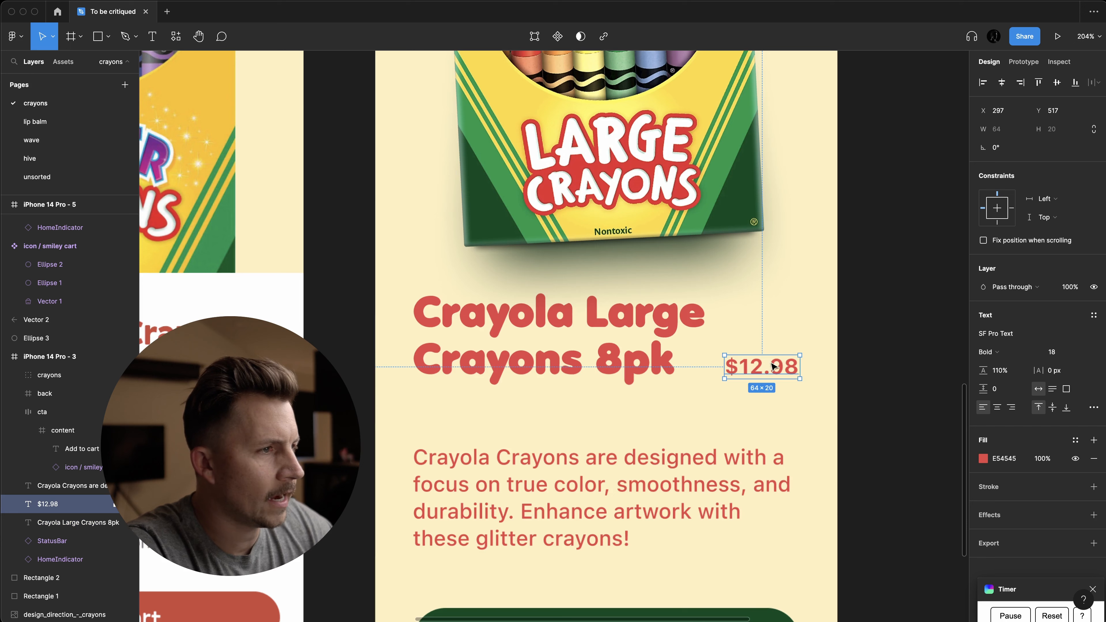
pyautogui.moveTo(771, 367); pyautogui.dragTo(701, 368)
pyautogui.press('super+z')
# - Try moving the large-crayons description up under the title to Y 559
pyautogui.click(615, 481)
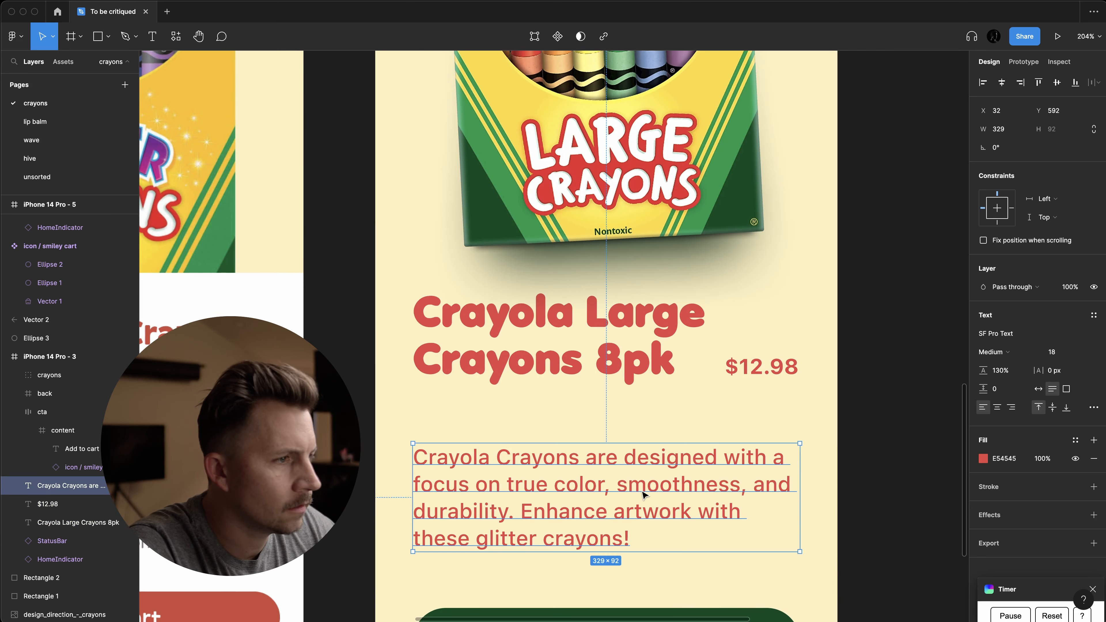
pyautogui.moveTo(643, 495); pyautogui.dragTo(646, 457)
pyautogui.press('alt')
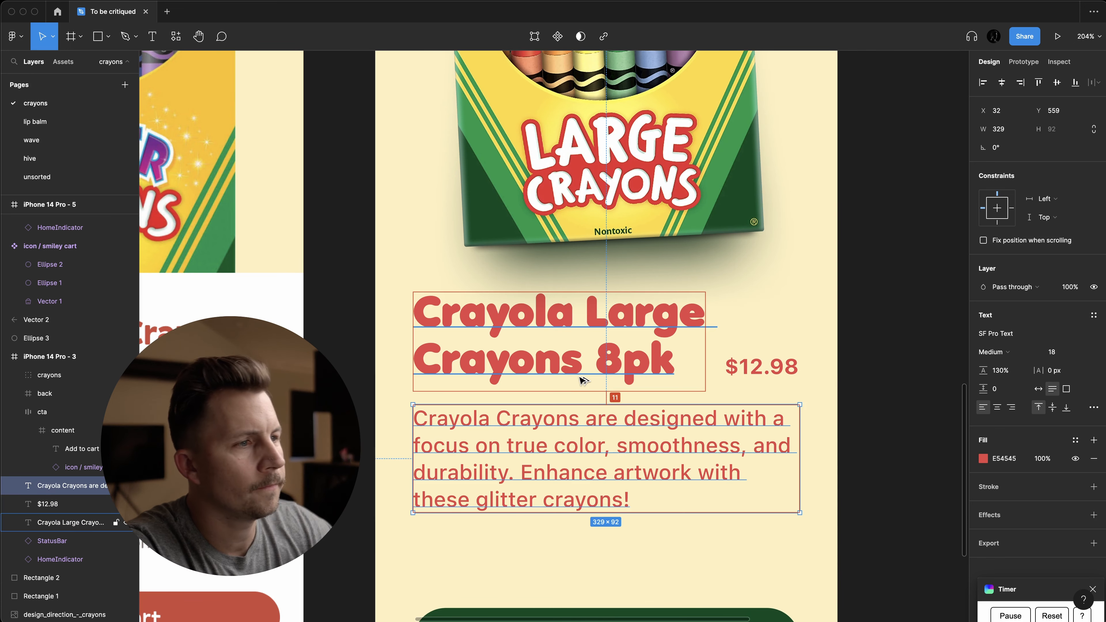
# - Try moving the large-crayons Add to cart button up to Y 682, closer to the description
pyautogui.scroll(-5, 580, 378)
pyautogui.click(834, 394)
pyautogui.scroll(-4, 662, 487)
pyautogui.click(664, 482)
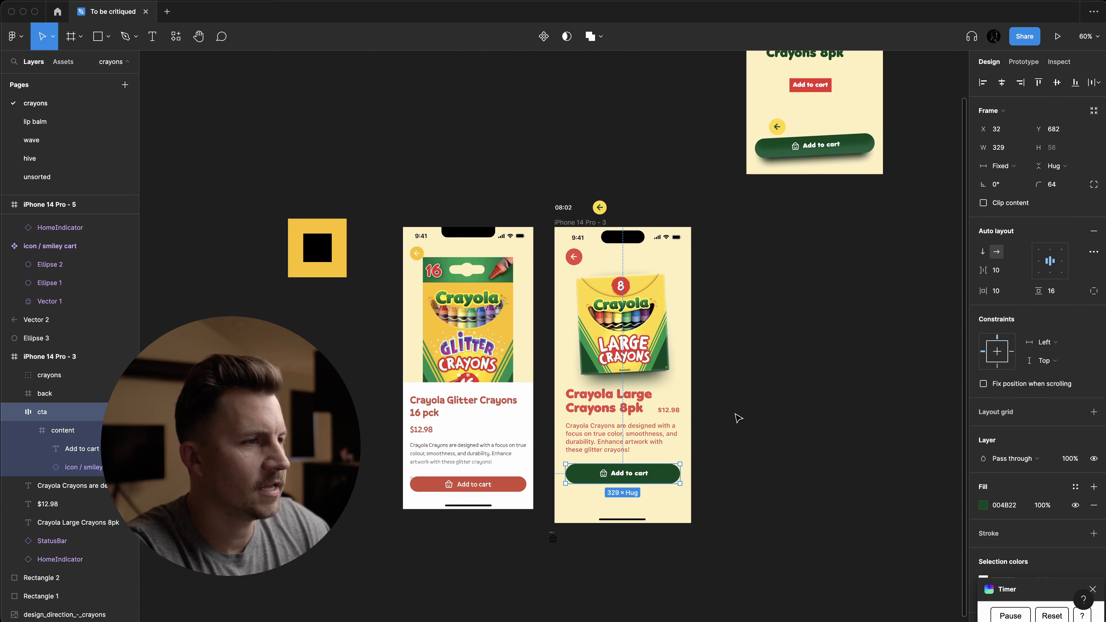
pyautogui.click(738, 419)
pyautogui.scroll(3, 737, 414)
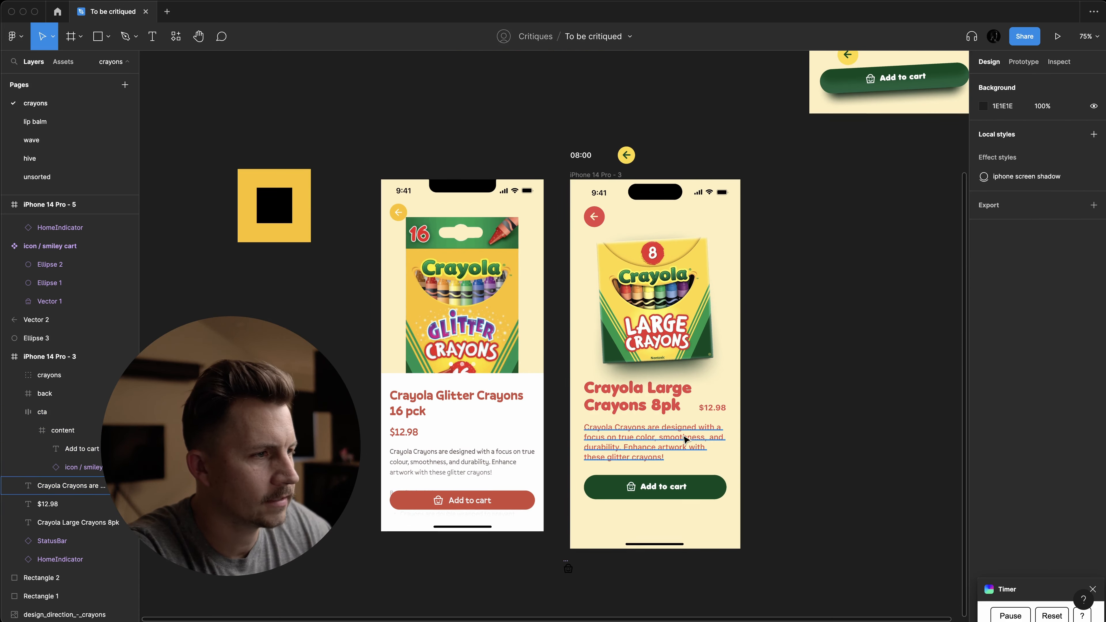
# - Move the Add to cart button and description back down and return the price to its place beneath the title
pyautogui.moveTo(683, 487); pyautogui.dragTo(682, 509)
pyautogui.click(692, 441)
pyautogui.moveTo(691, 441); pyautogui.dragTo(692, 455)
pyautogui.click(712, 408)
pyautogui.moveTo(712, 408); pyautogui.dragTo(597, 422)
pyautogui.click(718, 423)
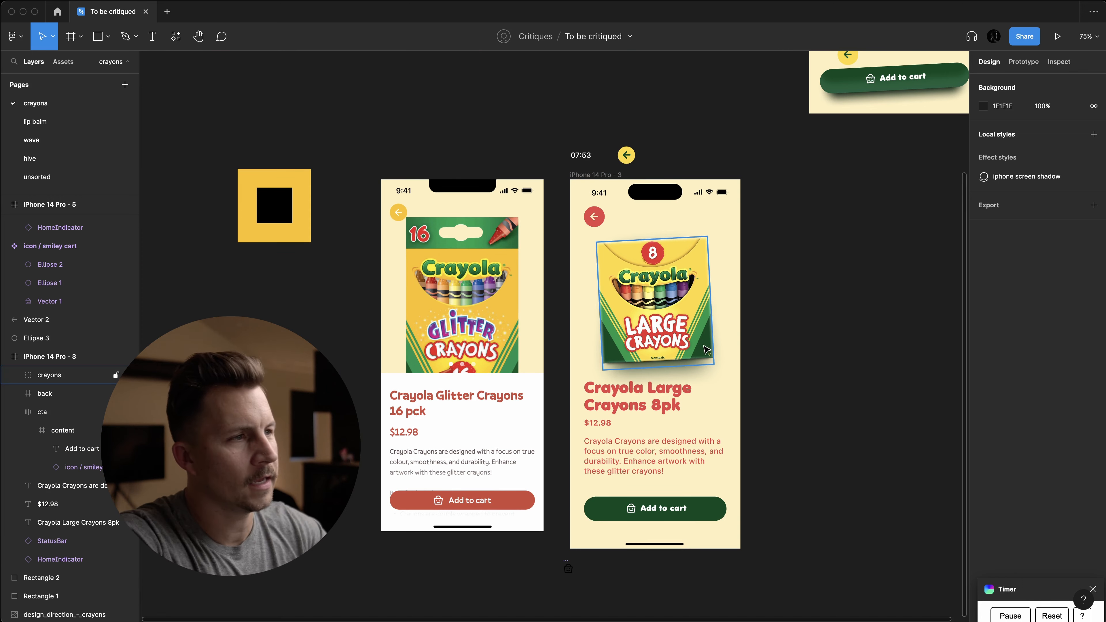
# - Move the large-crayons box image up to about Y 123
pyautogui.click(685, 326)
pyautogui.moveTo(686, 325); pyautogui.dragTo(684, 317)
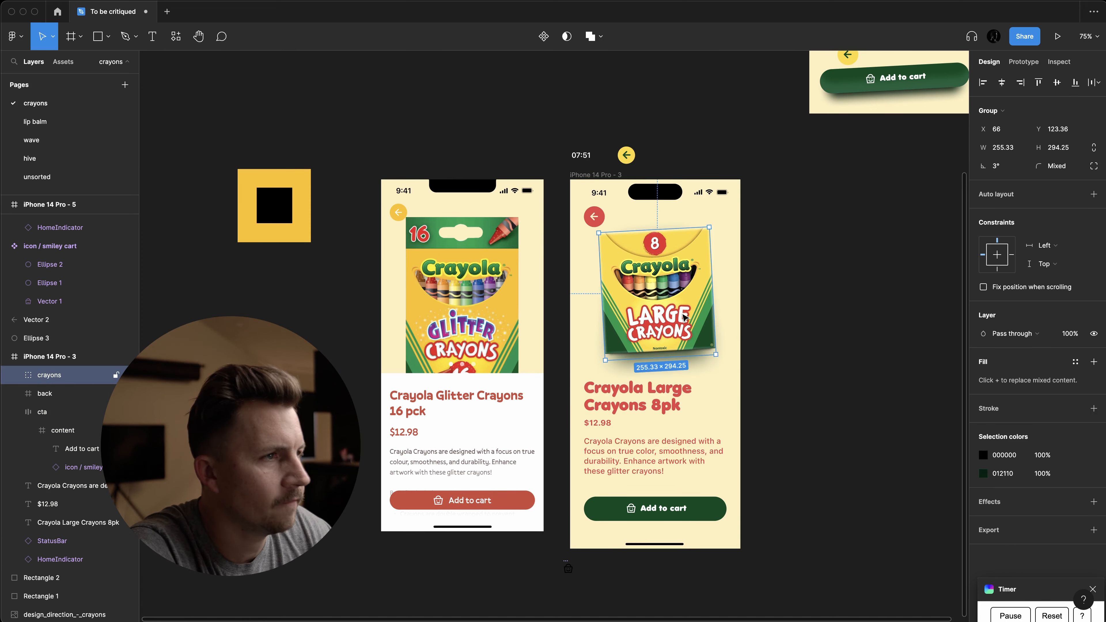
# - Try removing the red circle behind the back arrow on the large-crayons screen
pyautogui.click(593, 226)
pyautogui.scroll(5, 593, 226)
pyautogui.doubleClick(595, 177)
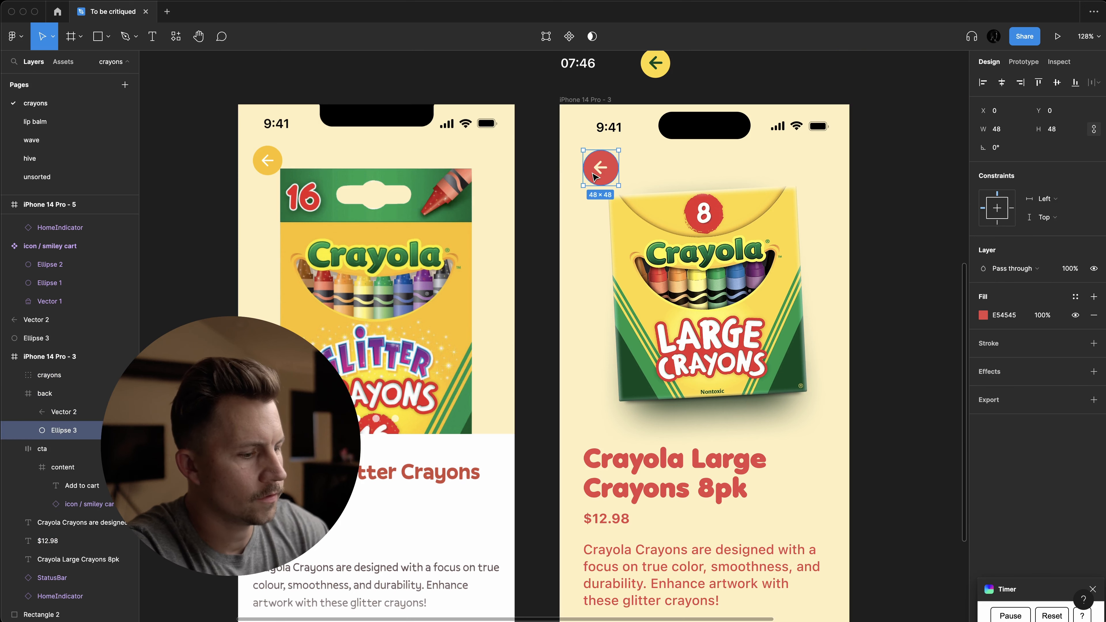
pyautogui.press('Delete')
pyautogui.press('super+z')
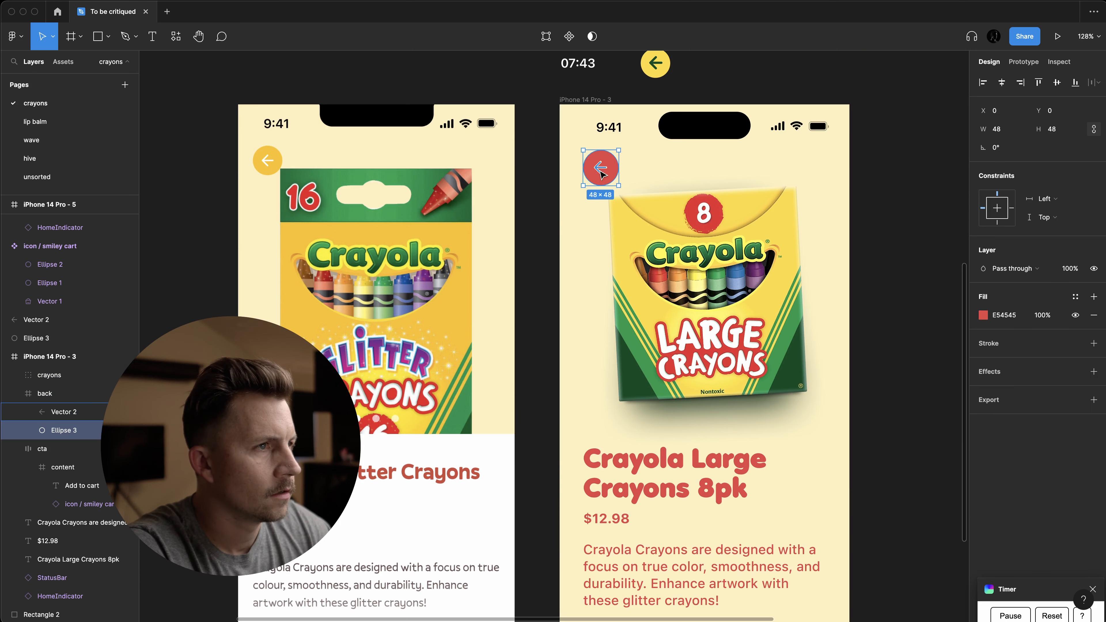
# - Color the back arrow's stroke E54545 at full opacity and reduce its circle's fill to 10% opacity
pyautogui.click(602, 172)
pyautogui.press('i')
pyautogui.click(592, 165)
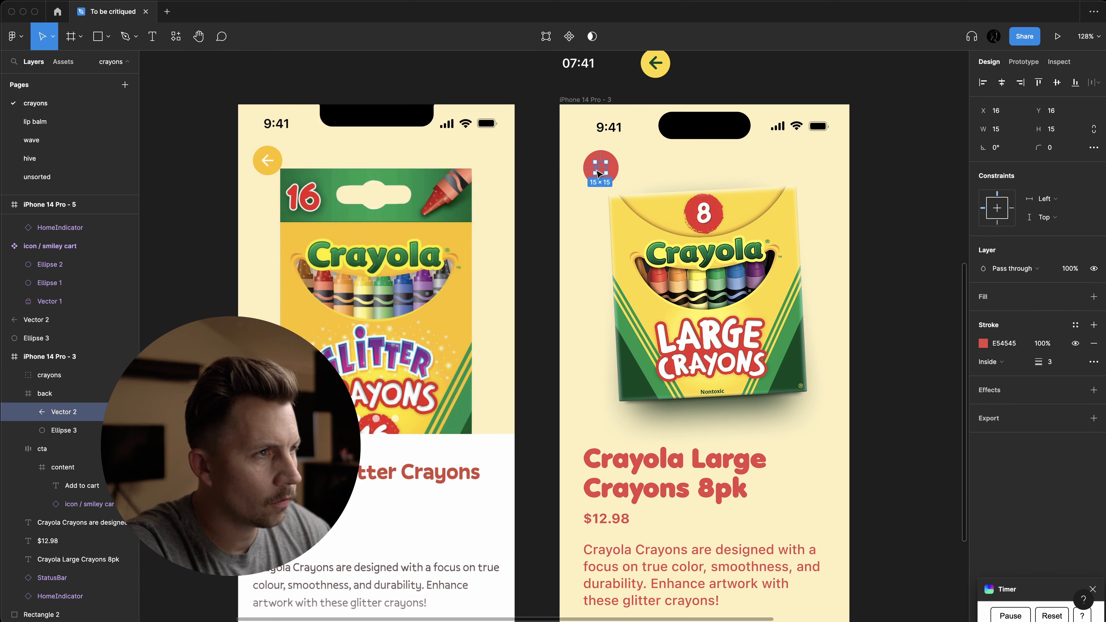
pyautogui.hotkey('shift', 'Return')
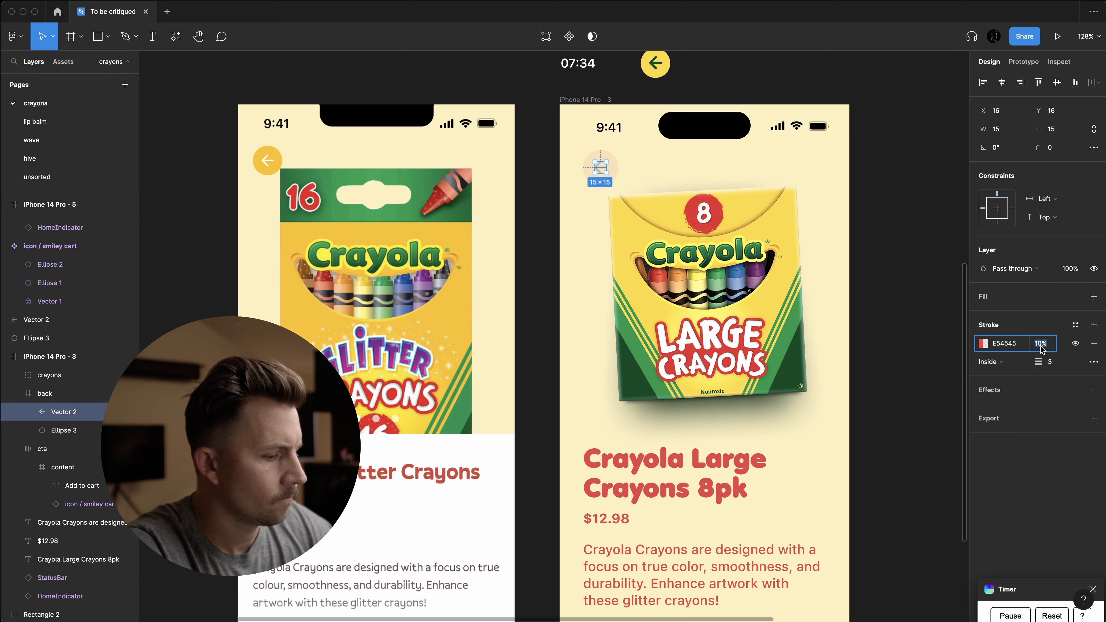
pyautogui.click(891, 164)
# - Duplicate the back button into the iPhone 14 Pro - 5 frame with its E54545 circle at 100% and a cream arrow
pyautogui.scroll(-2, 879, 167)
pyautogui.moveTo(671, 241)
pyautogui.mouseDown()
pyautogui.moveTo(656, 233)
pyautogui.moveTo(671, 241)
pyautogui.mouseUp()
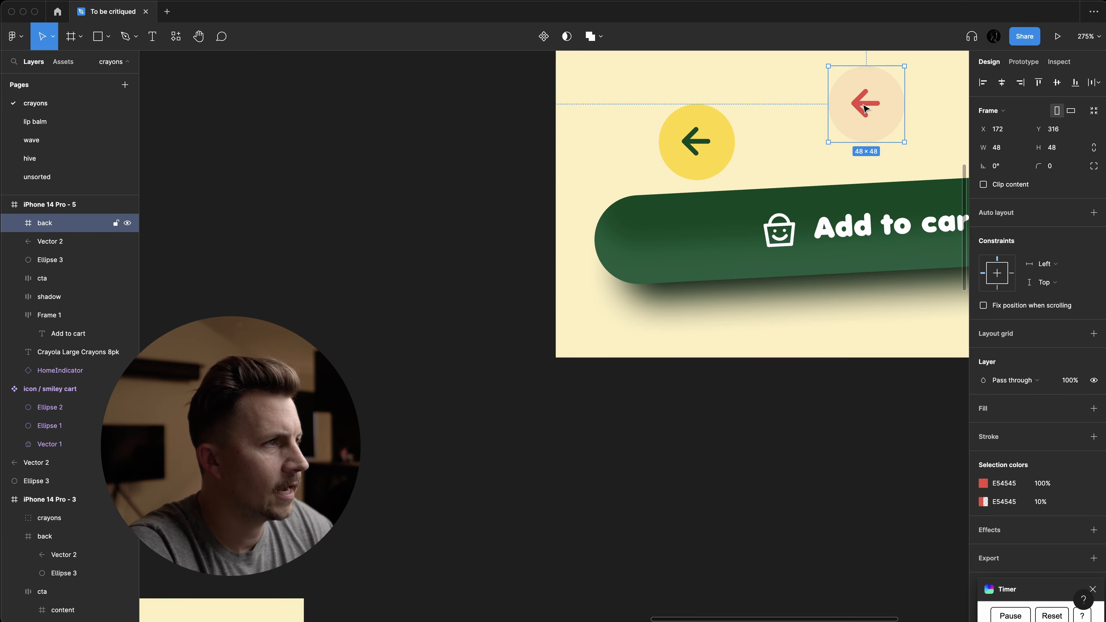
pyautogui.doubleClick(865, 108)
pyautogui.click(1035, 311)
pyautogui.write('0')
pyautogui.press('Return')
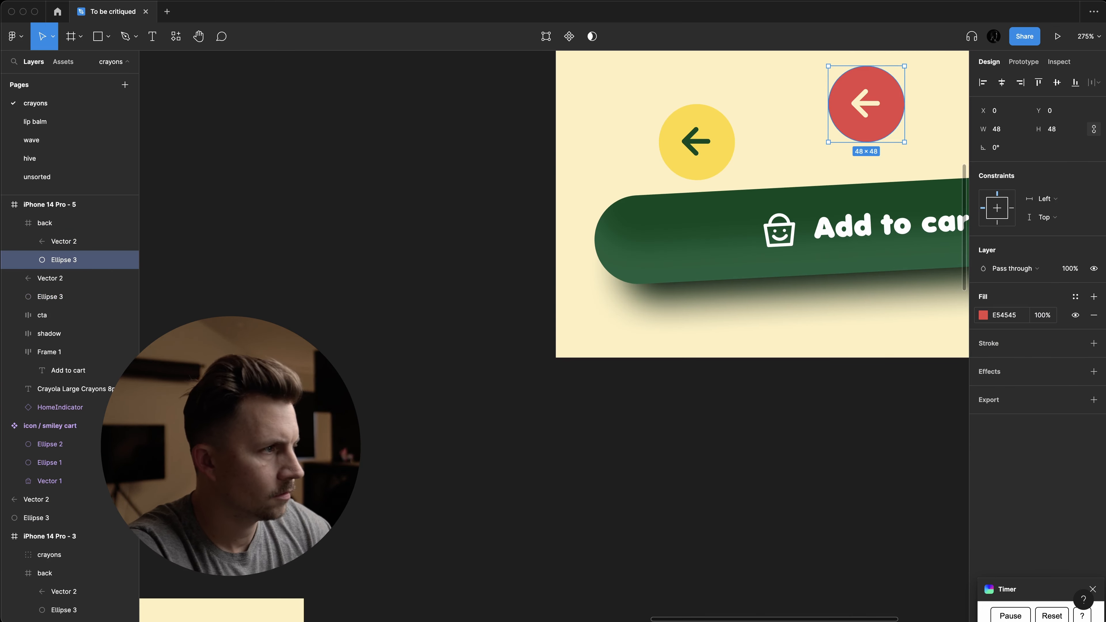
pyautogui.click(693, 430)
pyautogui.scroll(-5, 694, 430)
pyautogui.click(779, 307)
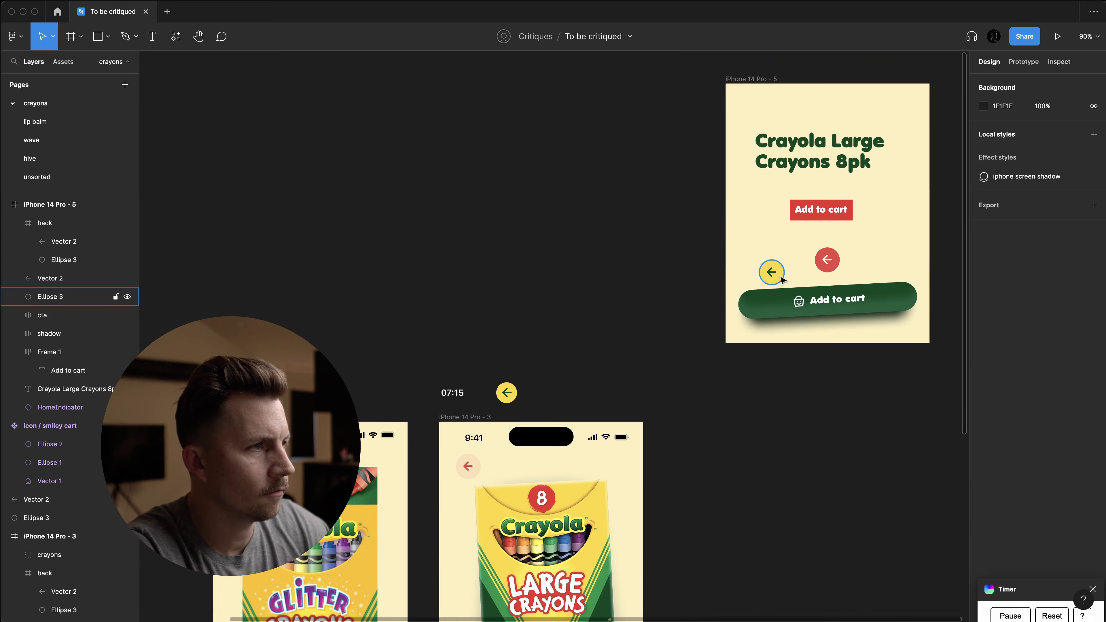
pyautogui.moveTo(779, 278)
pyautogui.mouseDown()
pyautogui.moveTo(783, 257)
pyautogui.moveTo(773, 274)
pyautogui.mouseUp()
pyautogui.press('super+z')
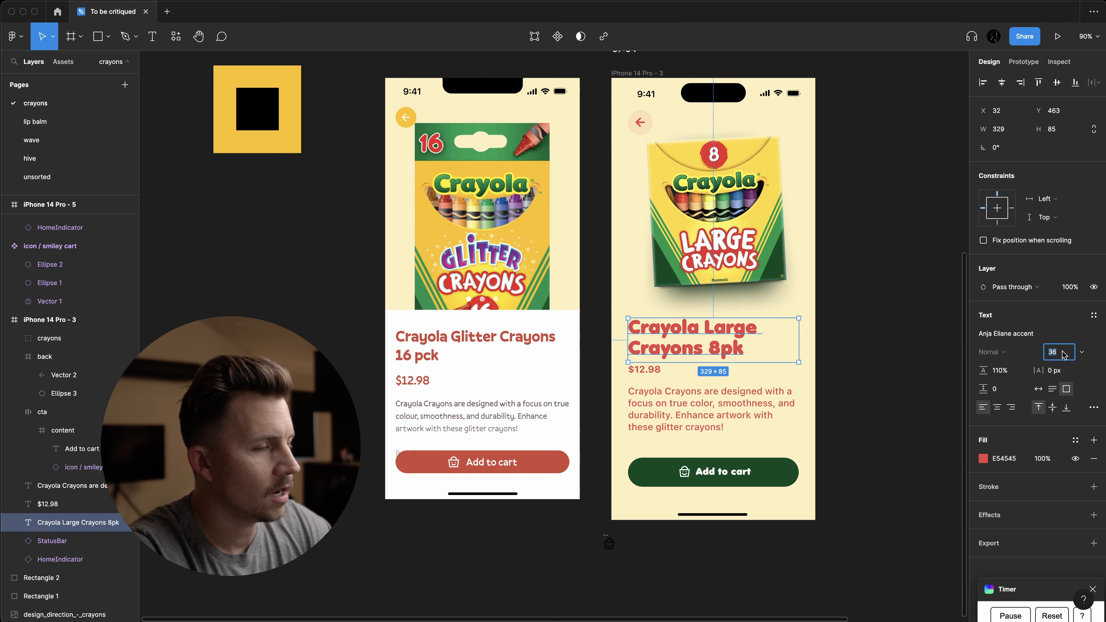
# - Set the large-crayons title's font size to 40 and move the title up closer to the box image
pyautogui.press('Up')
pyautogui.press('Up')
pyautogui.press('Up')
pyautogui.press('Up')
pyautogui.press('Up')
pyautogui.press('Up')
pyautogui.press('Up')
pyautogui.press('Up')
pyautogui.press('Up')
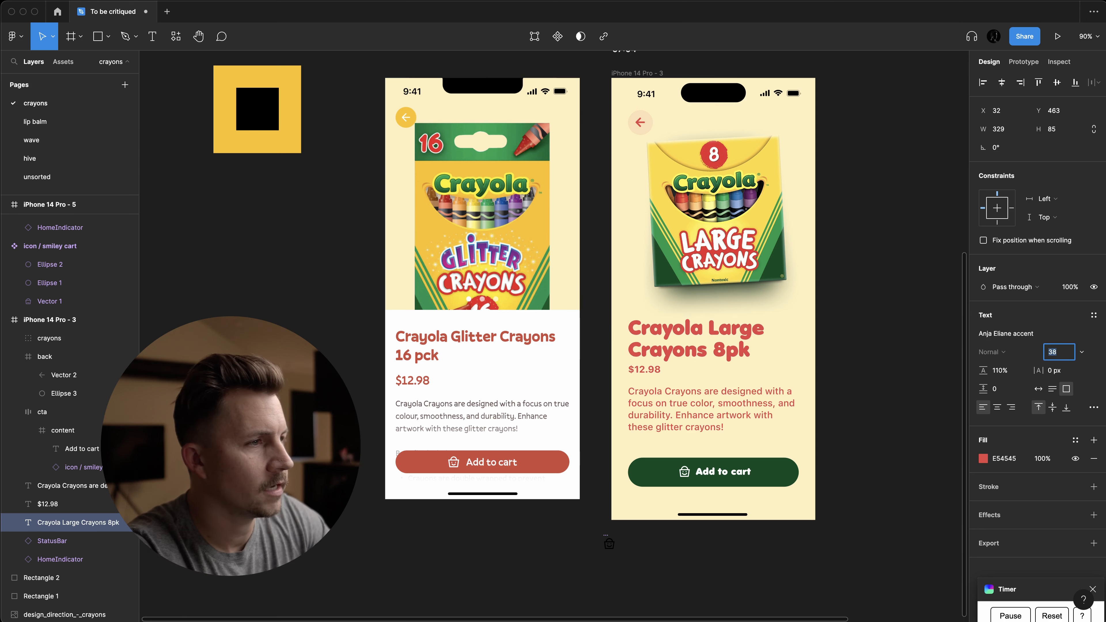
pyautogui.press('Up')
pyautogui.press('Up')
pyautogui.press('Up')
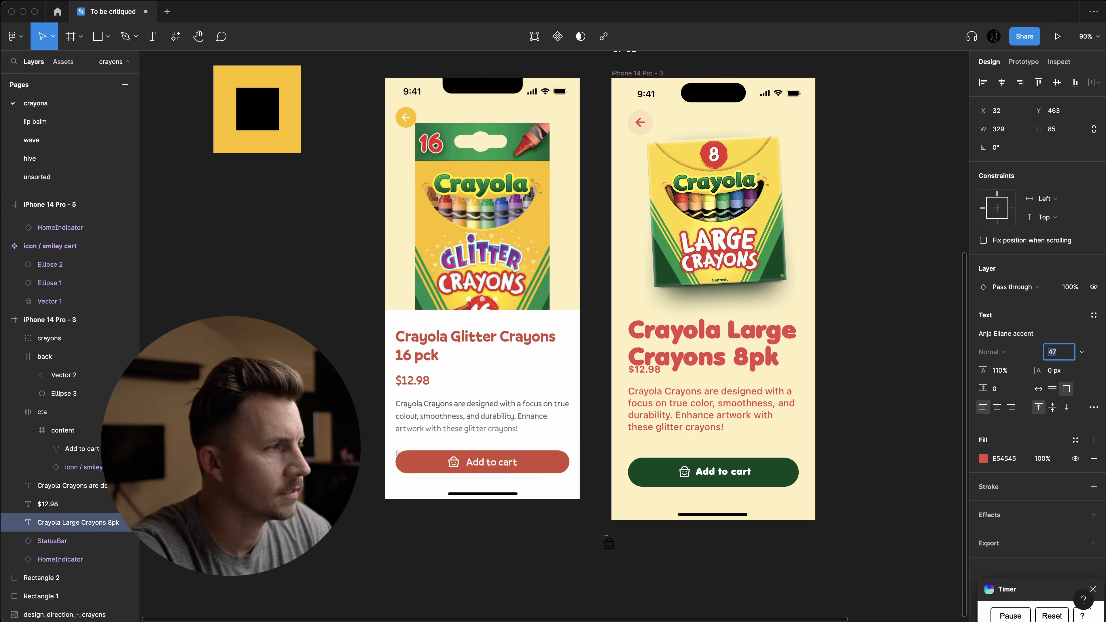
pyautogui.press('Down')
pyautogui.press('Down')
pyautogui.press('Down')
pyautogui.press('Down')
pyautogui.press('Down')
pyautogui.press('Down')
pyautogui.press('Down')
pyautogui.press('Down')
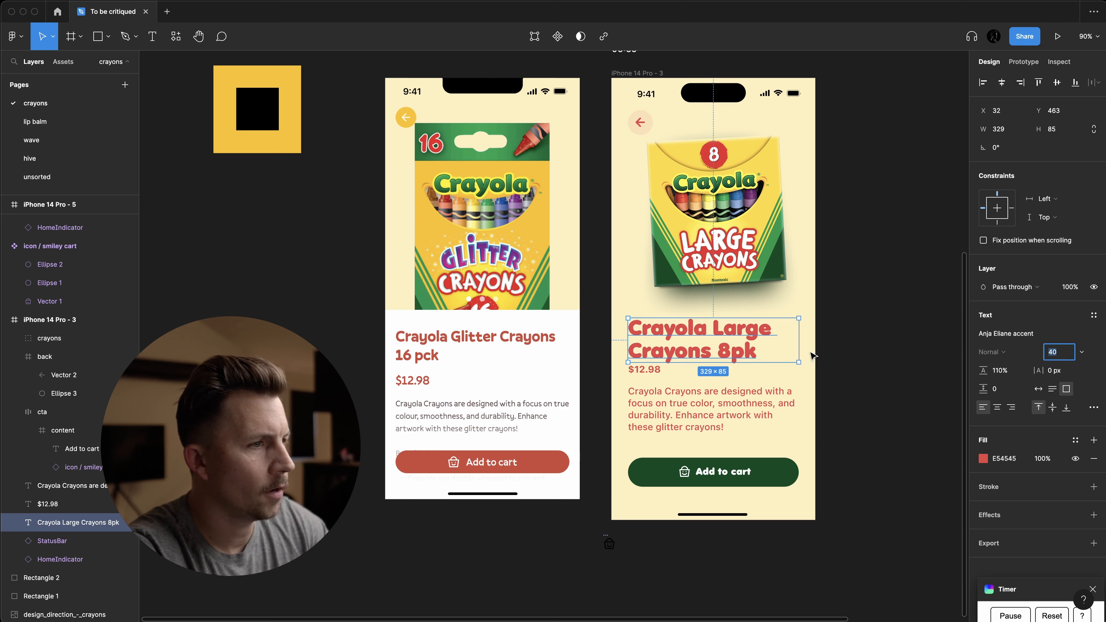
pyautogui.moveTo(732, 346); pyautogui.dragTo(732, 328)
# - Set the font size of the large-crayons price and description to 24
pyautogui.click(644, 369)
pyautogui.keyDown('shift'); pyautogui.click(697, 403); pyautogui.keyUp('shift')
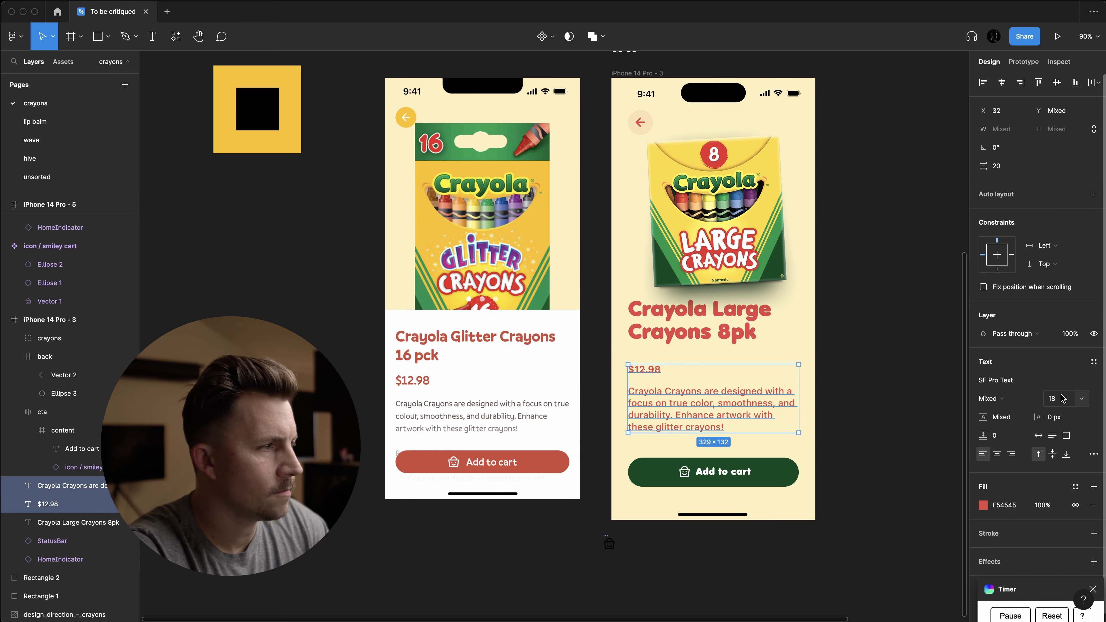
pyautogui.write('20')
pyautogui.press('Return')
pyautogui.press('Up')
pyautogui.press('Up')
pyautogui.press('Up')
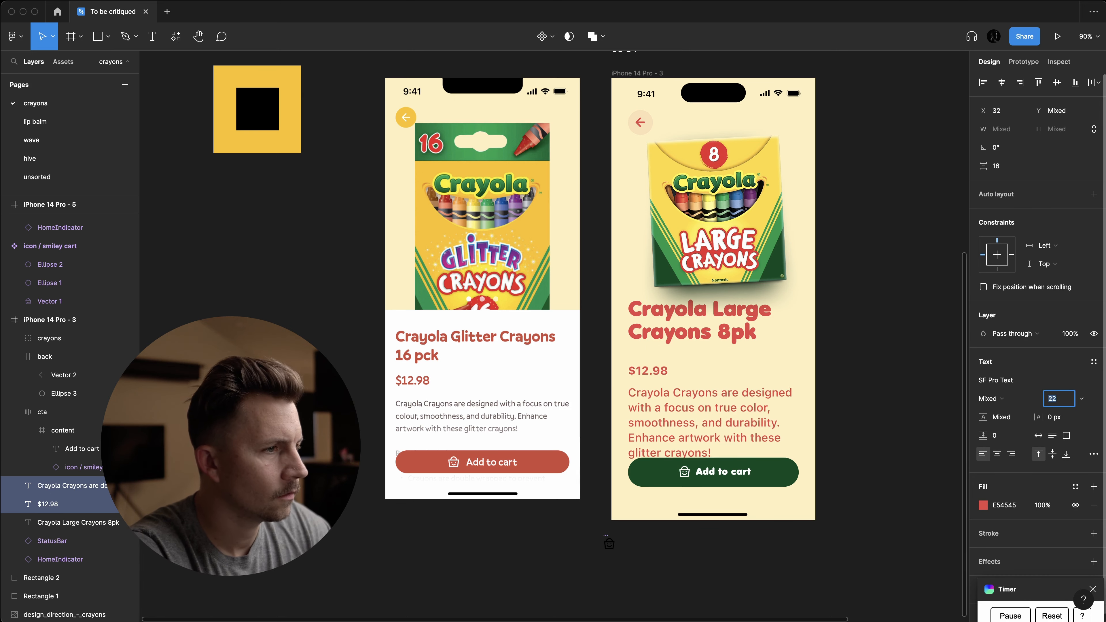
pyautogui.press('Up')
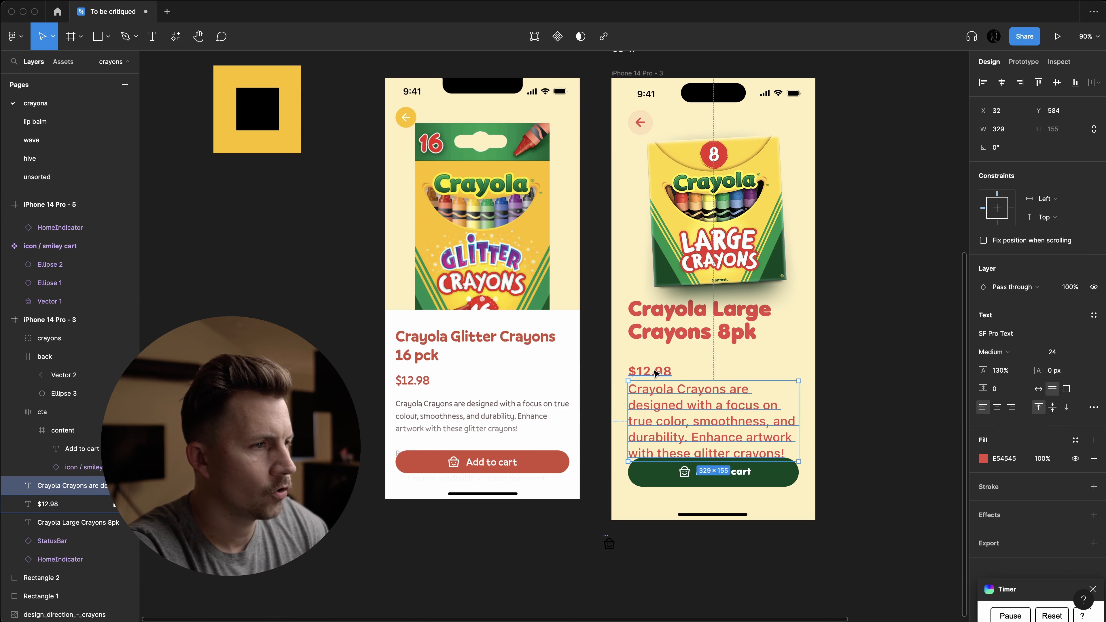
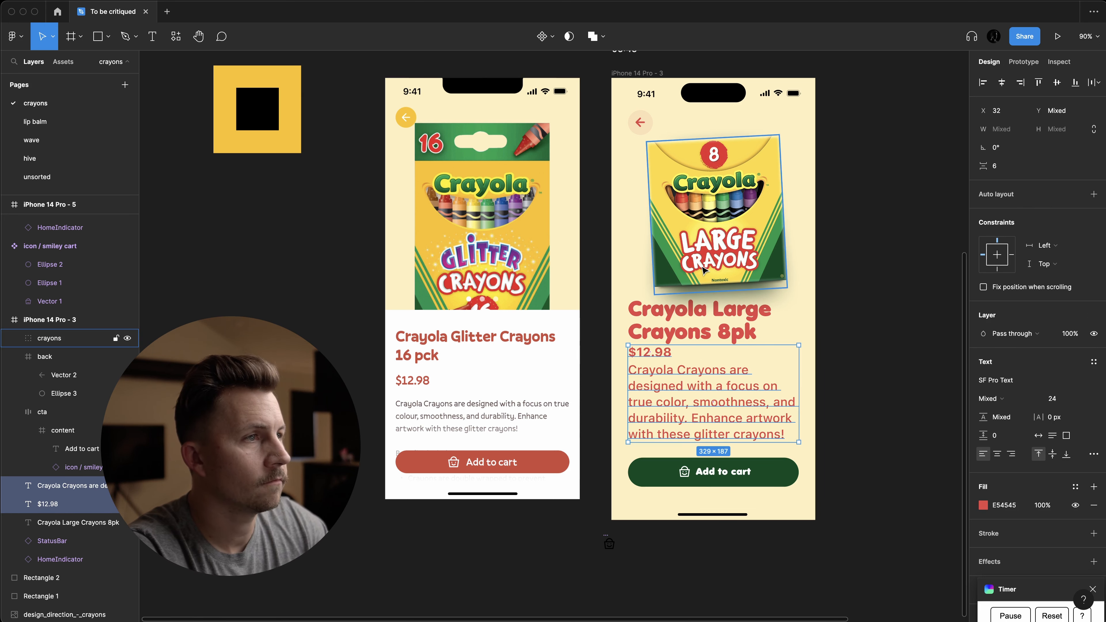
# - Move the large-crayons box image up and bring the description's font size back to 18
pyautogui.moveTo(708, 246); pyautogui.dragTo(709, 229)
pyautogui.scroll(1, 738, 229)
pyautogui.scroll(2, 738, 230)
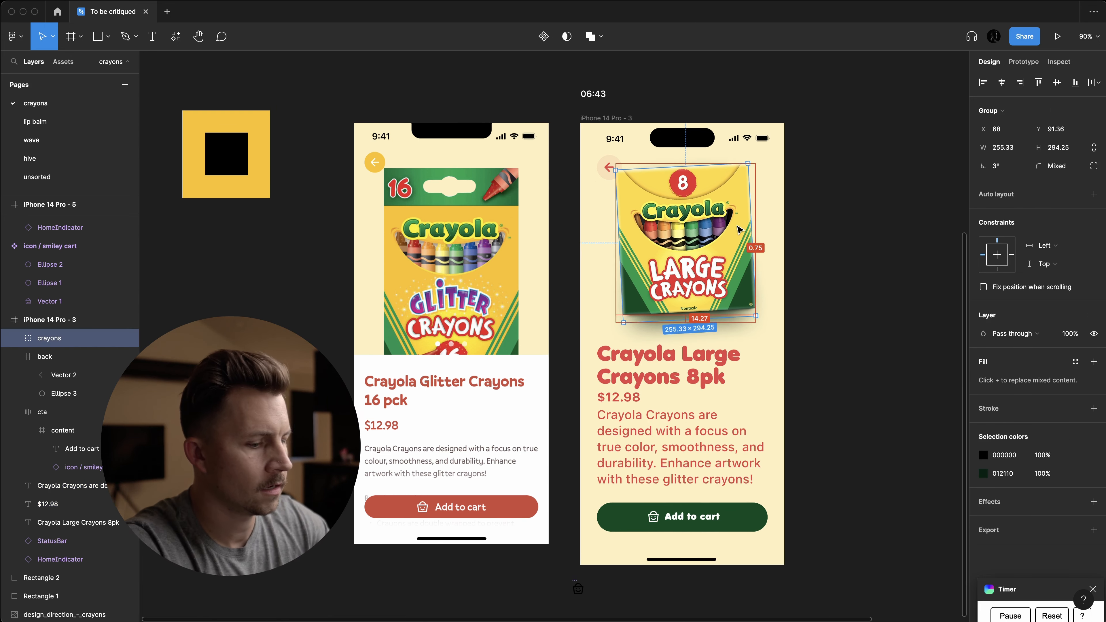
pyautogui.click(678, 437)
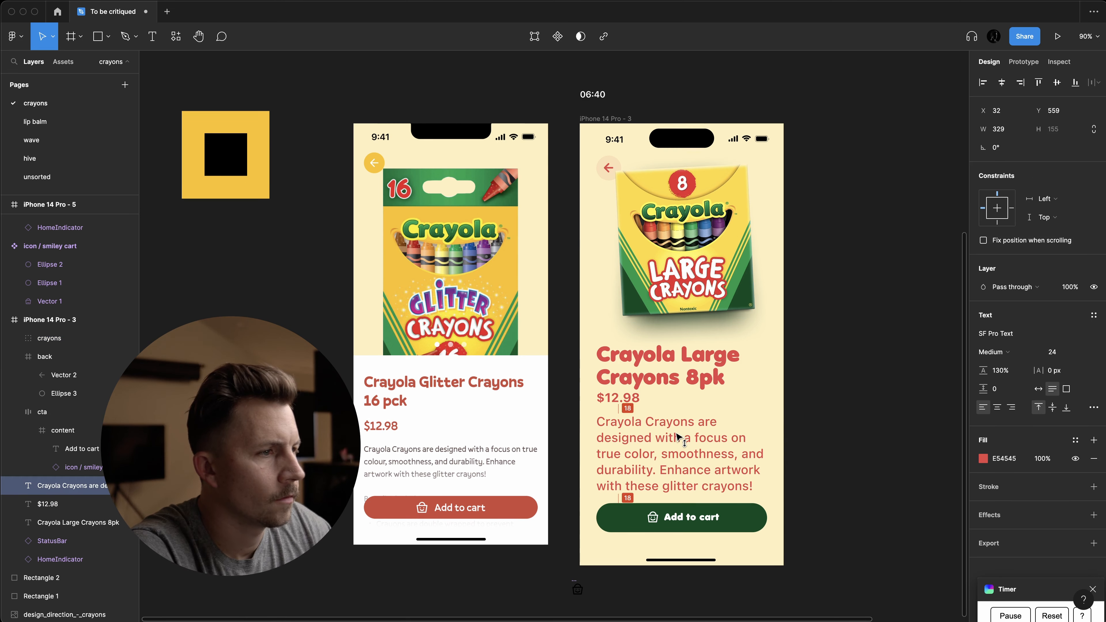
pyautogui.click(635, 402)
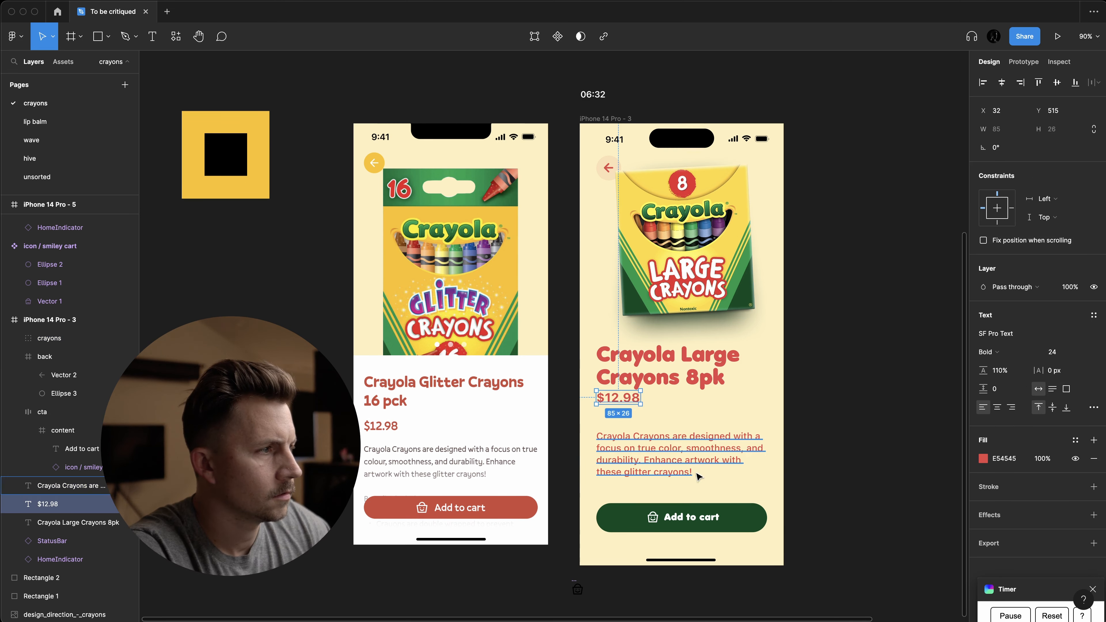
# - Ungroup the content frame inside the large-crayons Add to cart button so the icon and label sit directly in the button
pyautogui.click(697, 520)
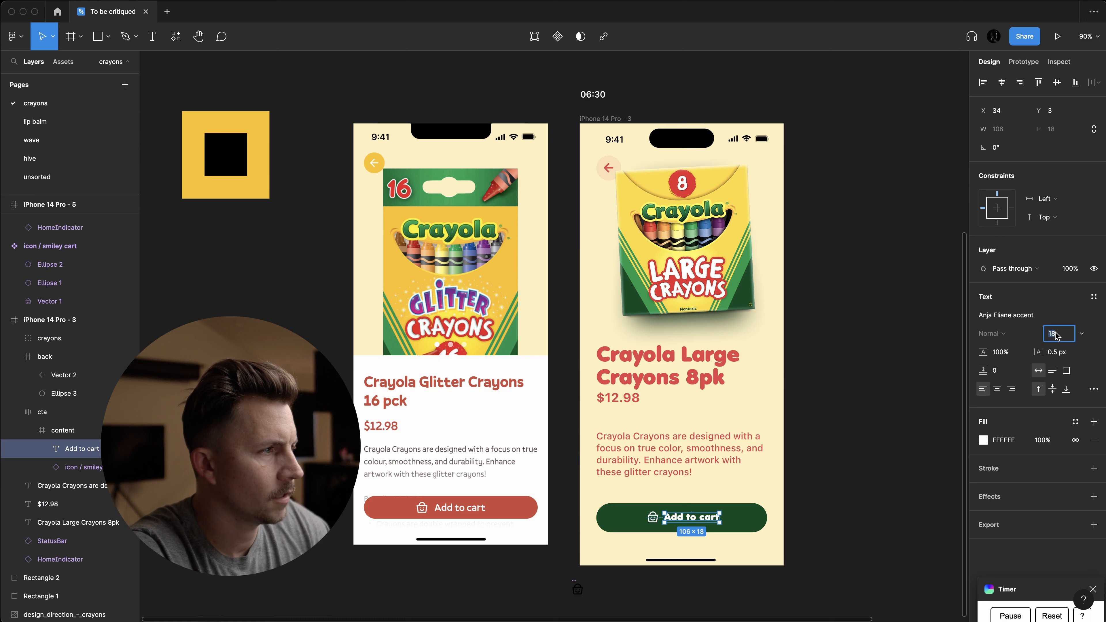
pyautogui.press('Up')
pyautogui.click(864, 481)
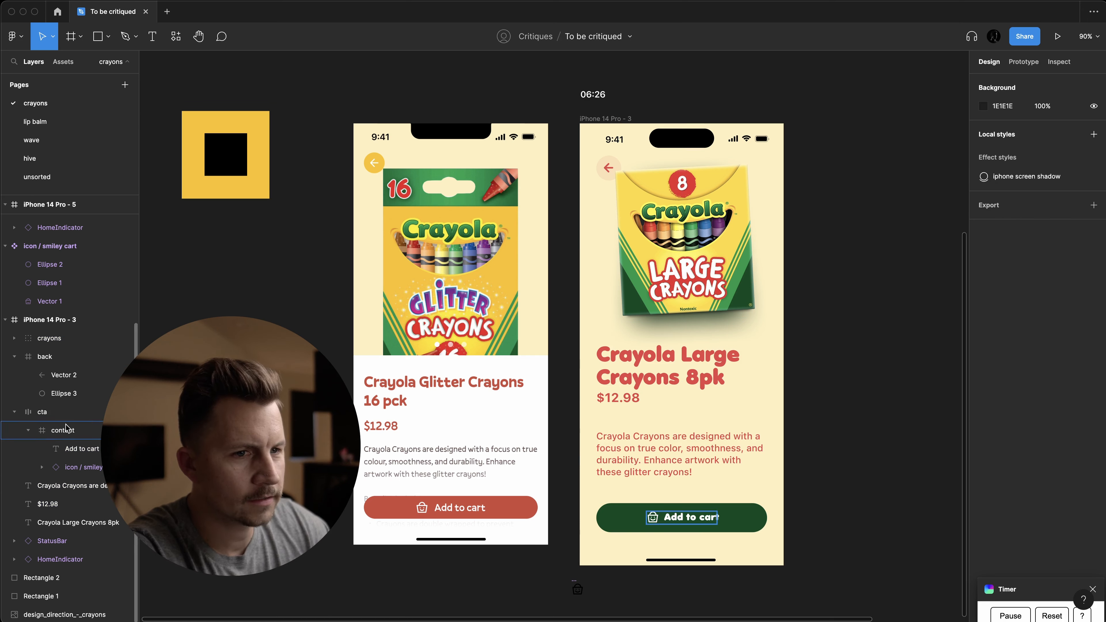
pyautogui.keyDown('shift'); pyautogui.click(45, 421); pyautogui.keyUp('shift')
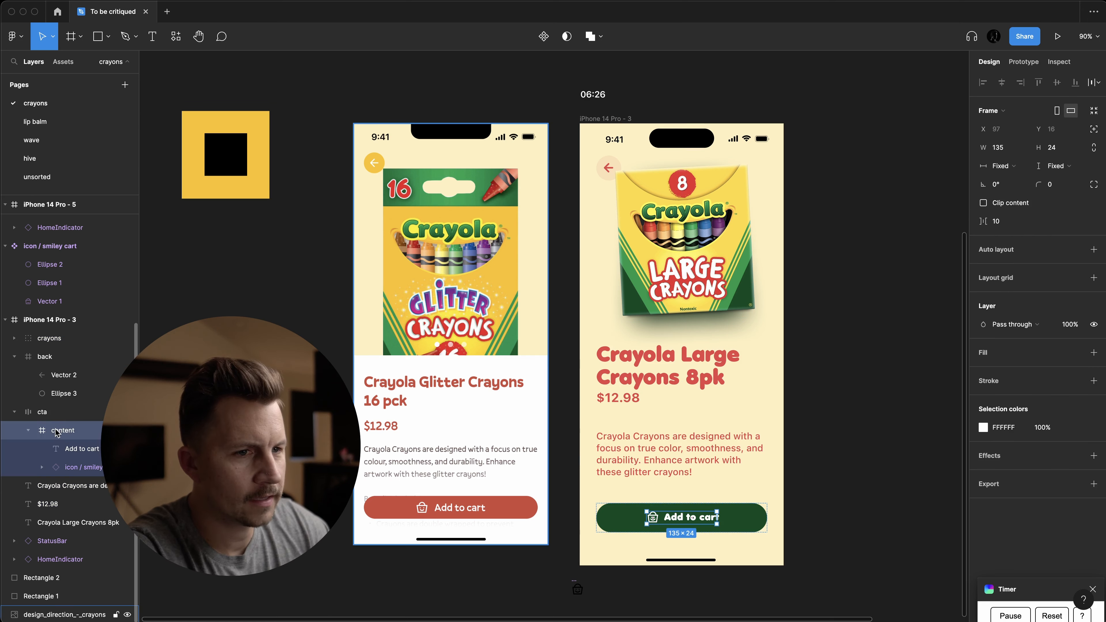
# - Set the large-crayons Add to cart label's font size to 24
pyautogui.click(56, 451)
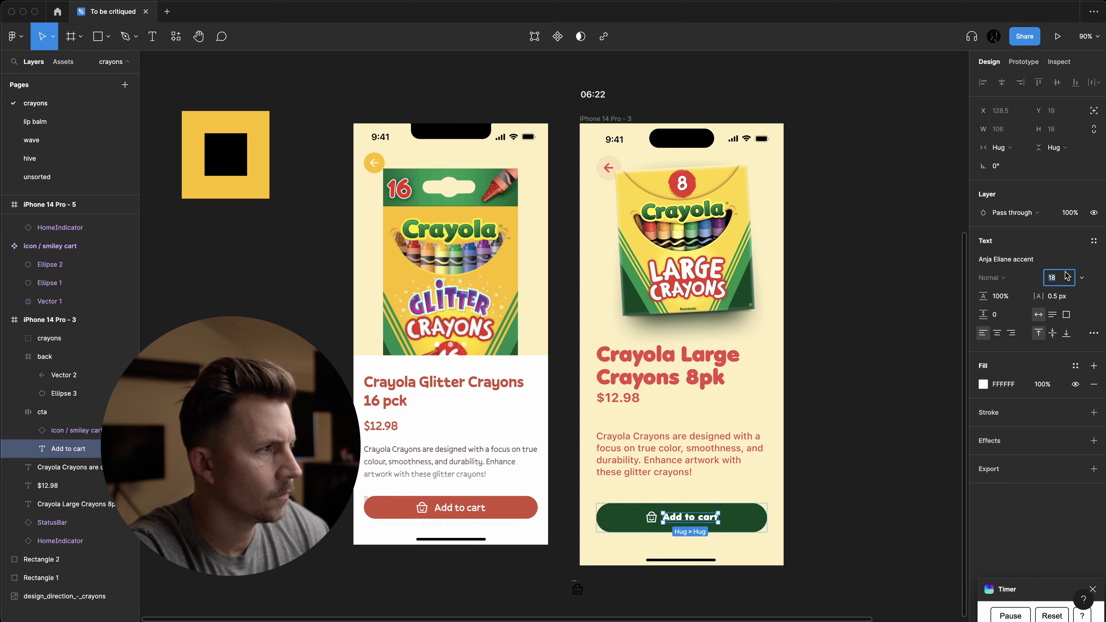
pyautogui.write('24')
pyautogui.press('Return')
pyautogui.press('Escape')
pyautogui.scroll(5, 653, 525)
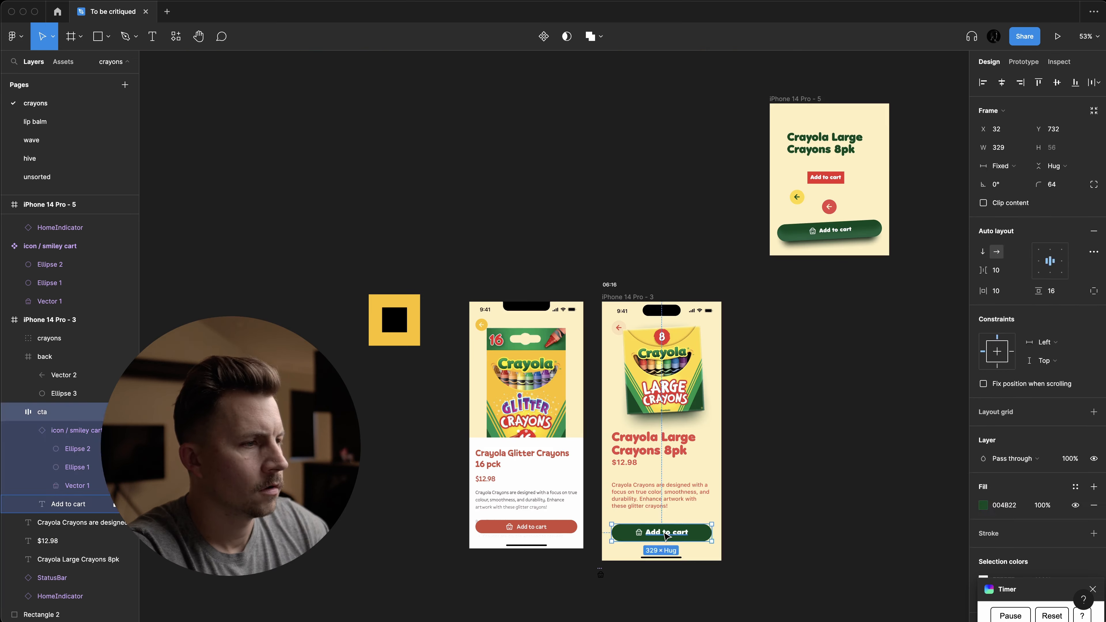
# - Set both the Add to cart label and the price on the large-crayons screen to font size 20
pyautogui.doubleClick(661, 533)
pyautogui.scroll(5, 661, 534)
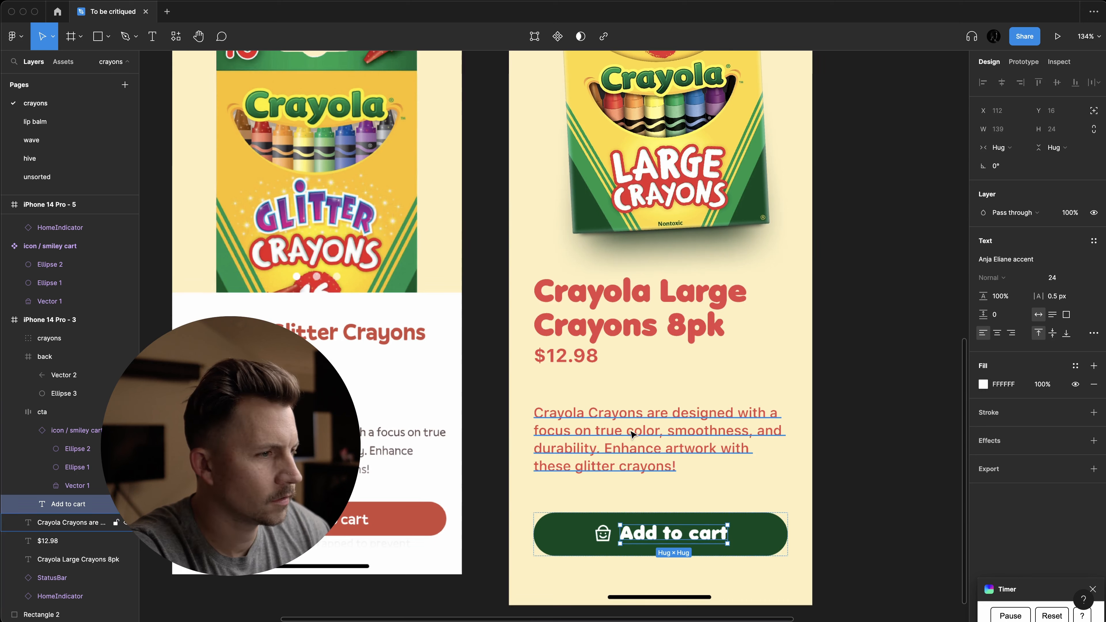
pyautogui.keyDown('shift'); pyautogui.click(583, 361); pyautogui.keyUp('shift')
pyautogui.click(1057, 334)
pyautogui.write('20')
pyautogui.press('Return')
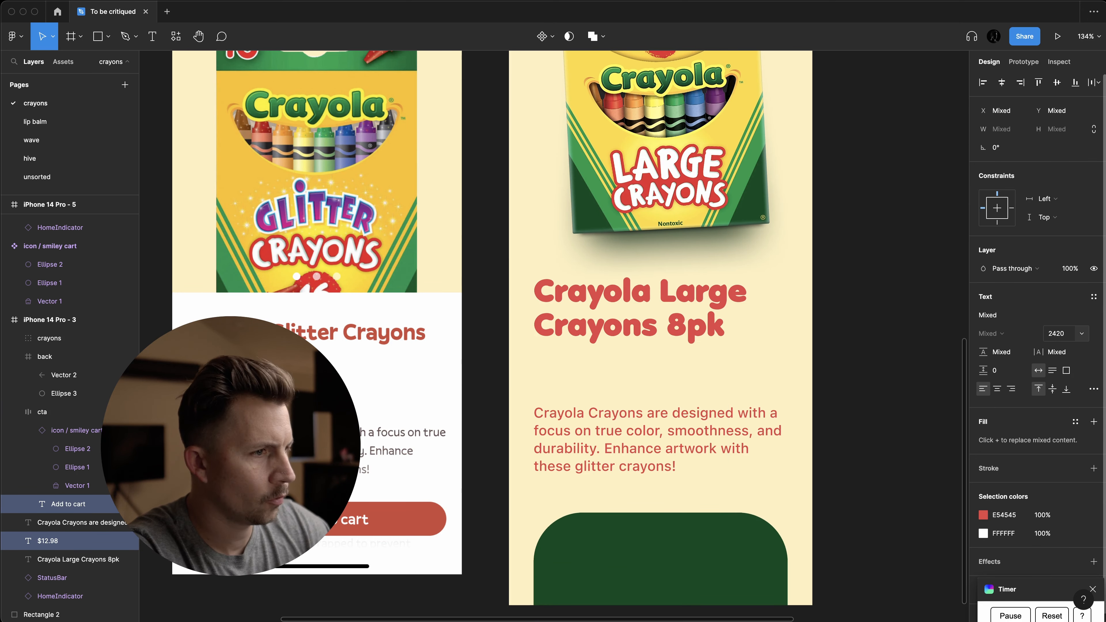
pyautogui.press('super+z')
# - Set the large-crayons description's font size to 20 and move the text up between the price and the button
pyautogui.click(554, 441)
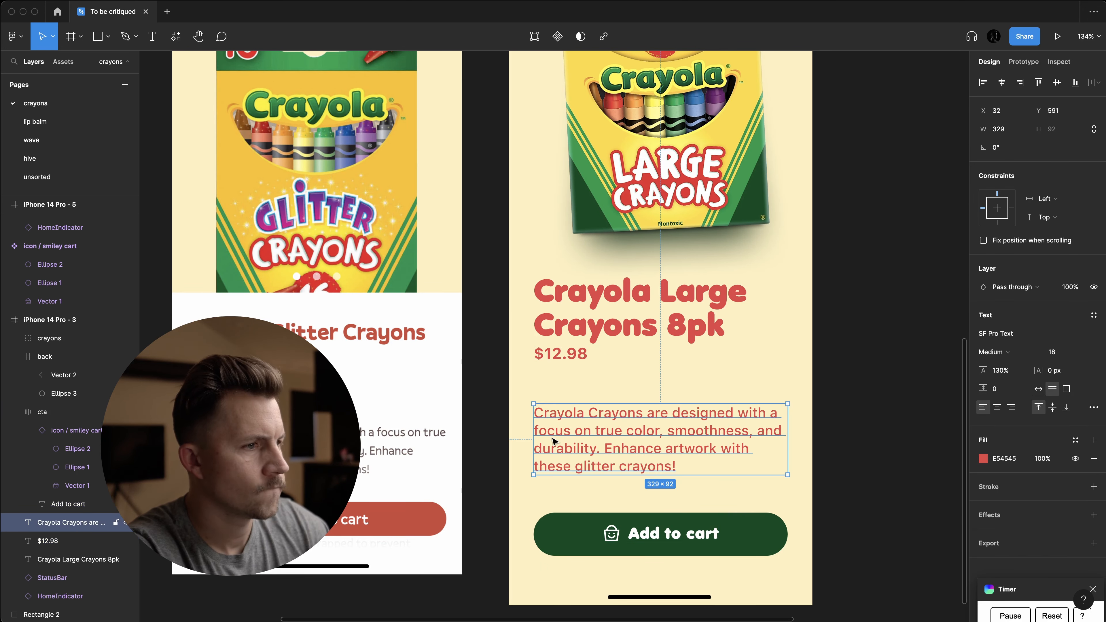
pyautogui.write('20')
pyautogui.press('Return')
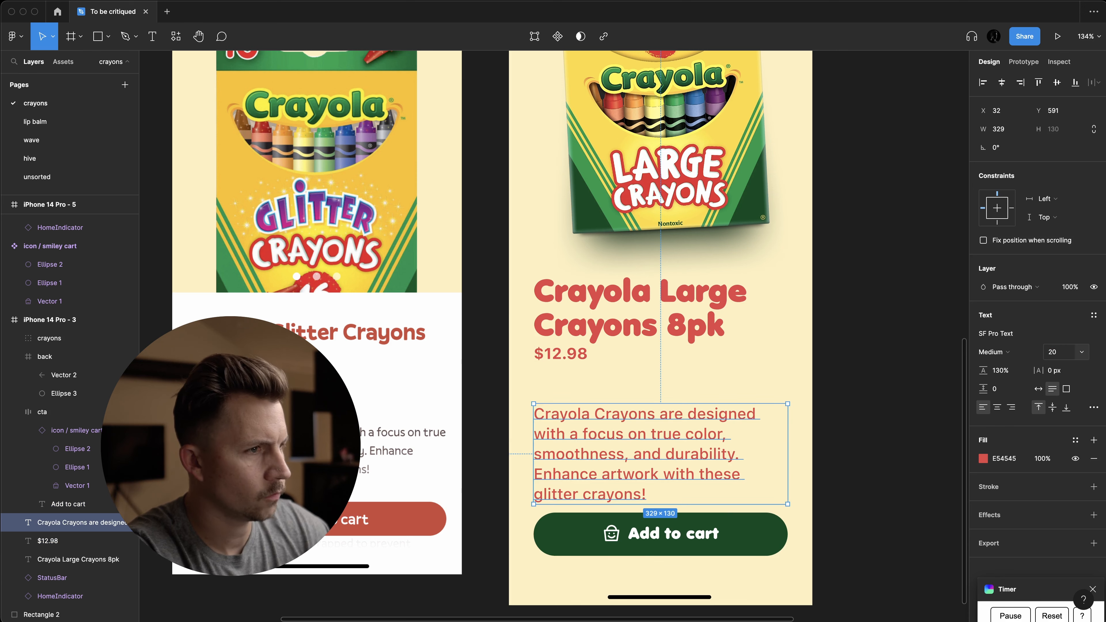
pyautogui.scroll(-5, 841, 402)
pyautogui.click(658, 348)
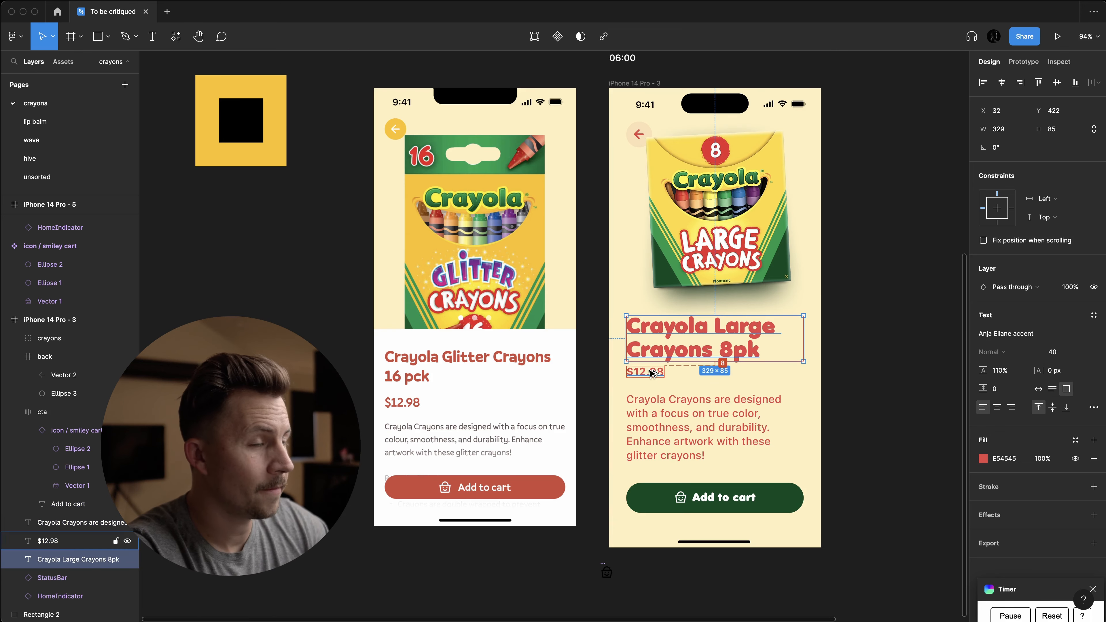
pyautogui.click(649, 403)
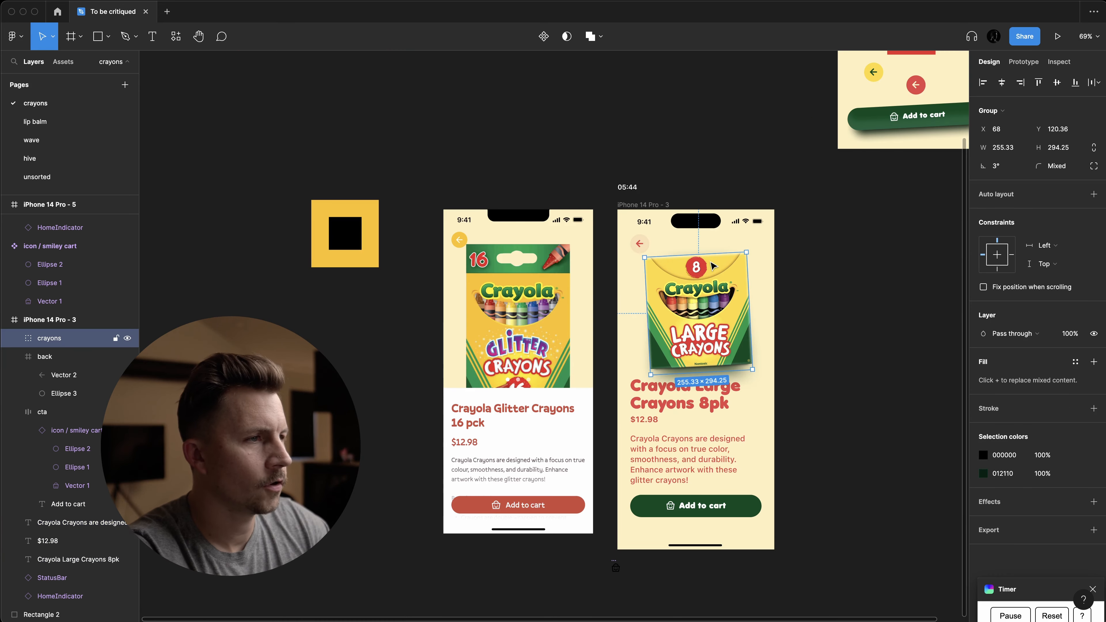
# - Color the back arrow's stroke with the Add to cart button's dark green, 004B22
pyautogui.scroll(5, 660, 246)
pyautogui.keyDown('super'); pyautogui.click(625, 242); pyautogui.keyUp('super')
pyautogui.scroll(-5, 625, 313)
pyautogui.press('i')
pyautogui.click(654, 523)
pyautogui.scroll(4, 649, 513)
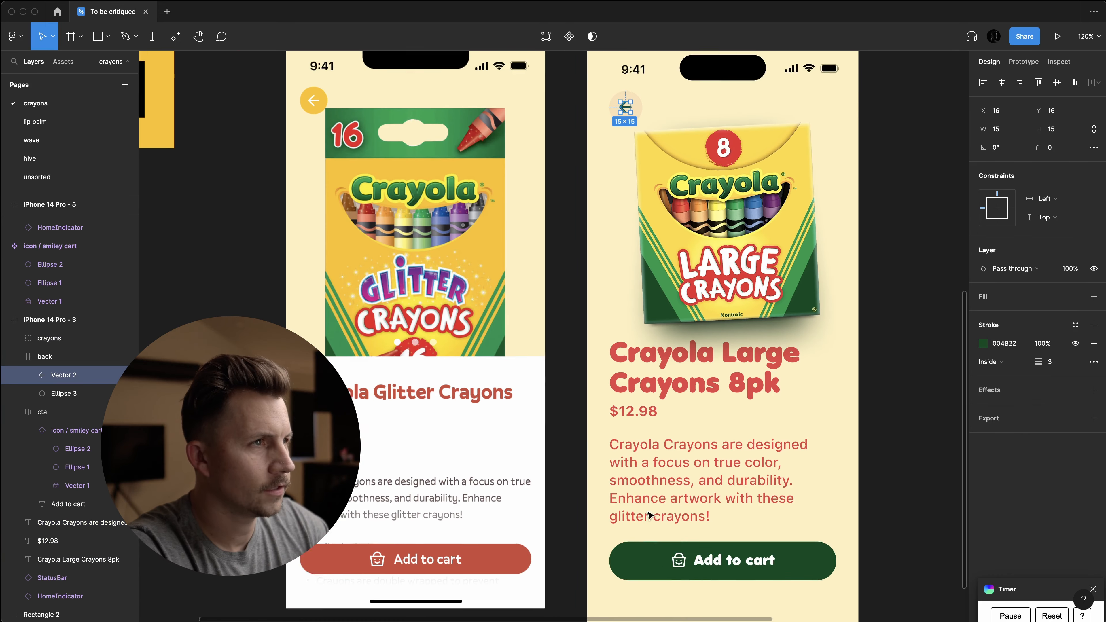
# - Fill the back arrow's circle with the button's green 004B22 at 100% and set its layer opacity to 10%
pyautogui.click(610, 186)
pyautogui.click(619, 202)
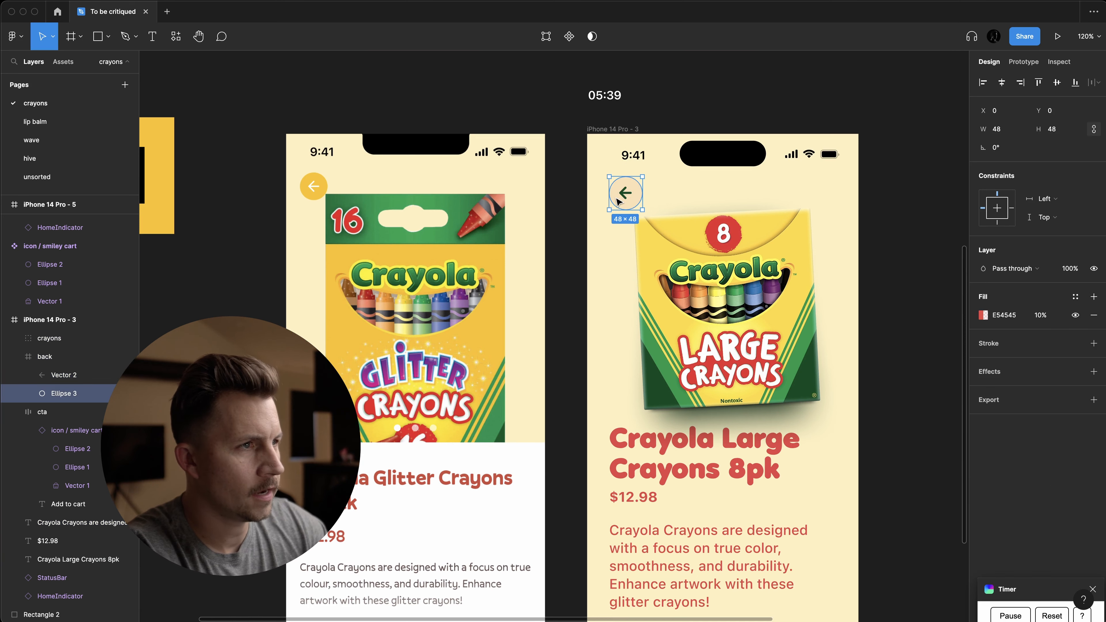
pyautogui.press('0')
pyautogui.press('0')
pyautogui.scroll(-3, 660, 202)
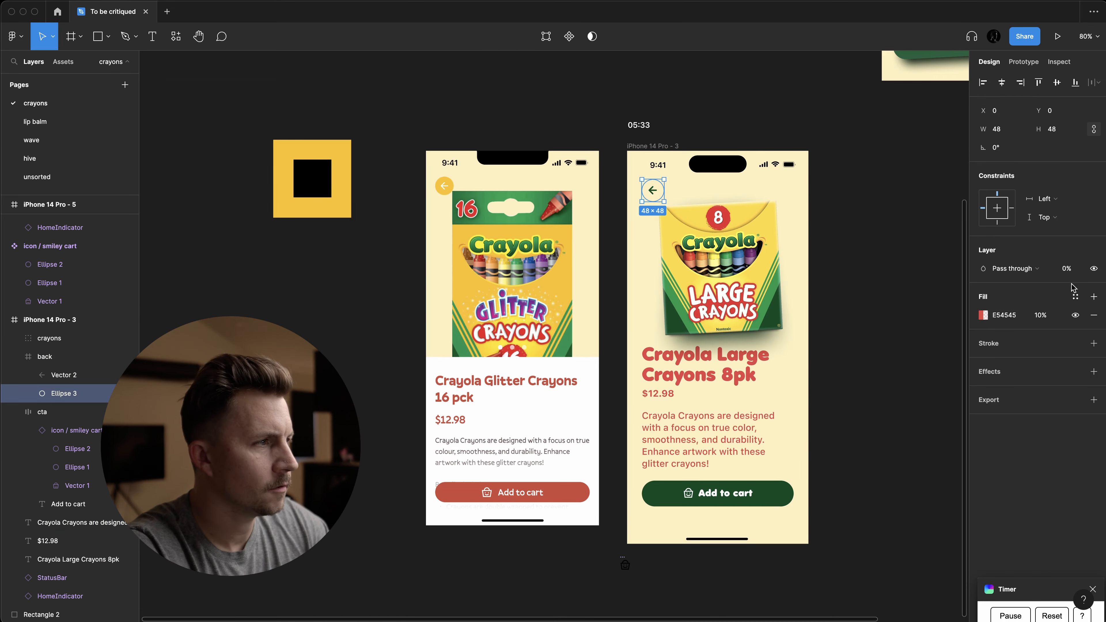
pyautogui.click(979, 315)
pyautogui.press('i')
pyautogui.click(918, 61)
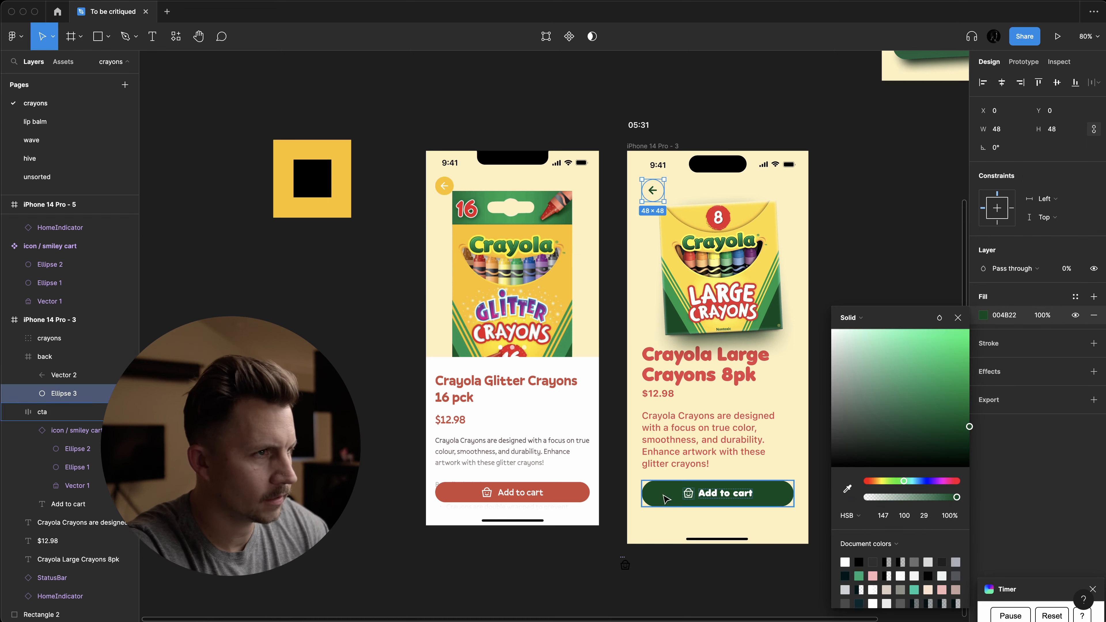
pyautogui.click(1044, 312)
pyautogui.click(1067, 269)
pyautogui.write('10')
pyautogui.click(812, 252)
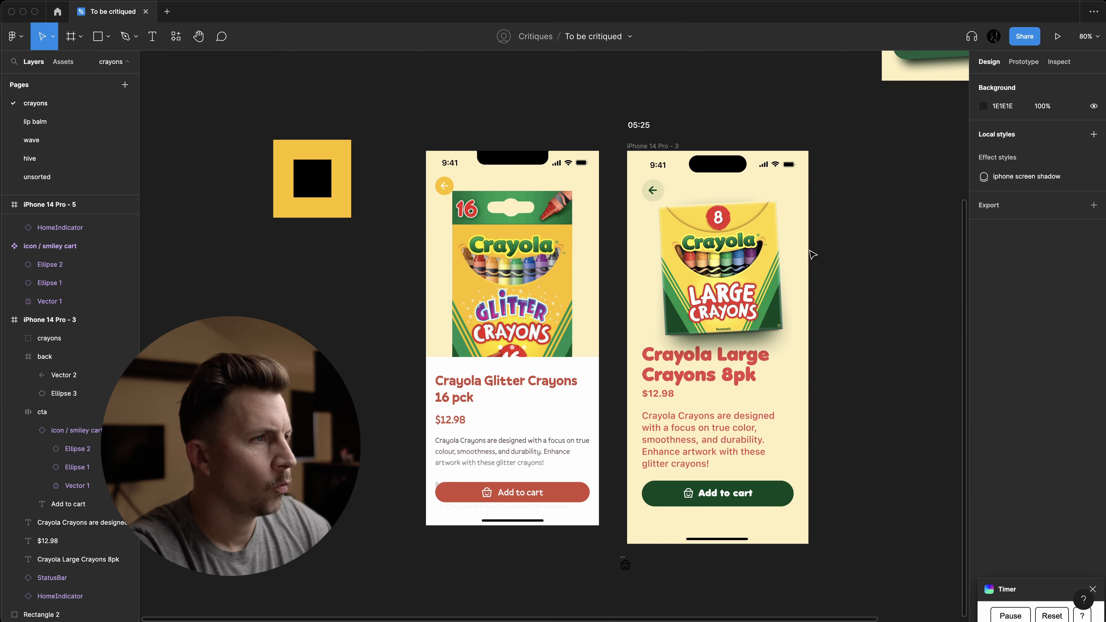
# - Try the Add to cart button's dark green 004B22 on the large-crayons title
pyautogui.scroll(5, 813, 254)
pyautogui.scroll(-4, 812, 254)
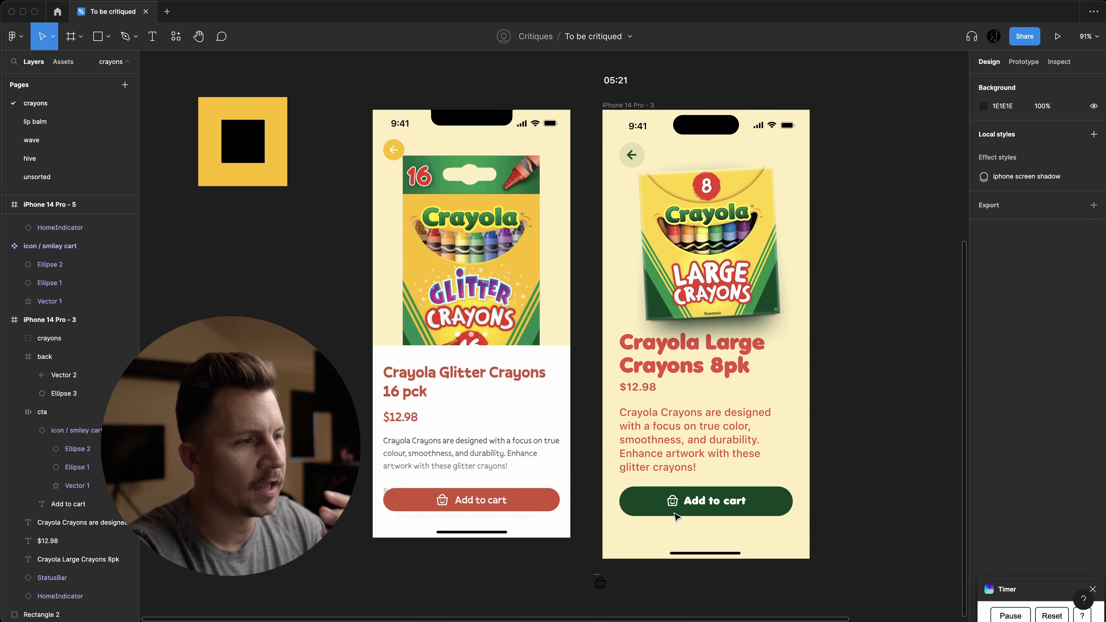
pyautogui.click(688, 362)
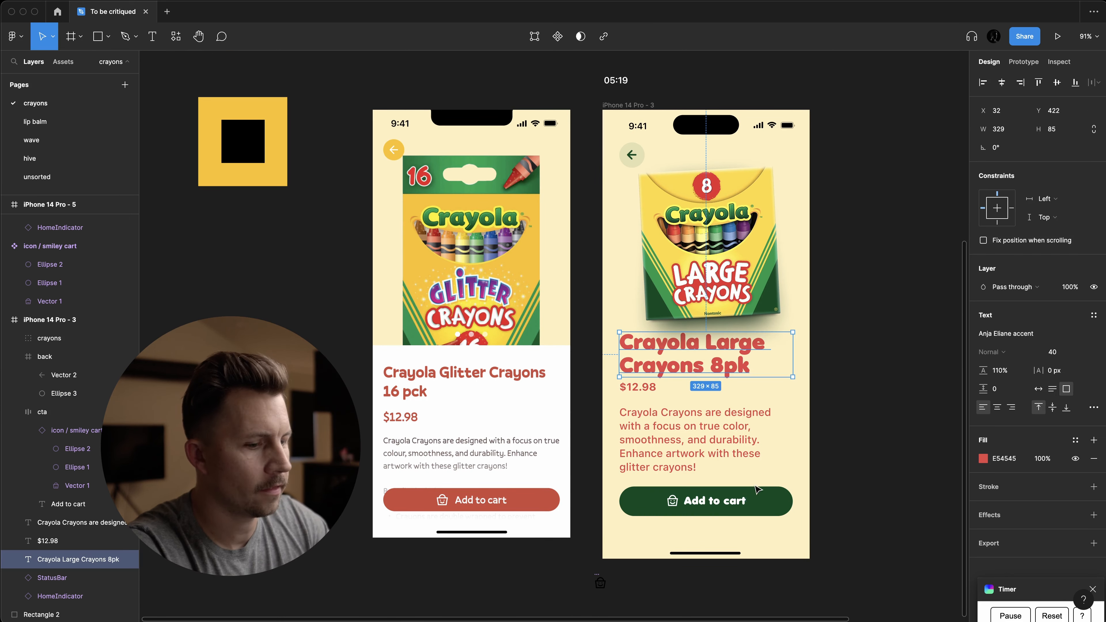
pyautogui.press('i')
pyautogui.click(776, 506)
pyautogui.click(876, 452)
pyautogui.scroll(2, 878, 452)
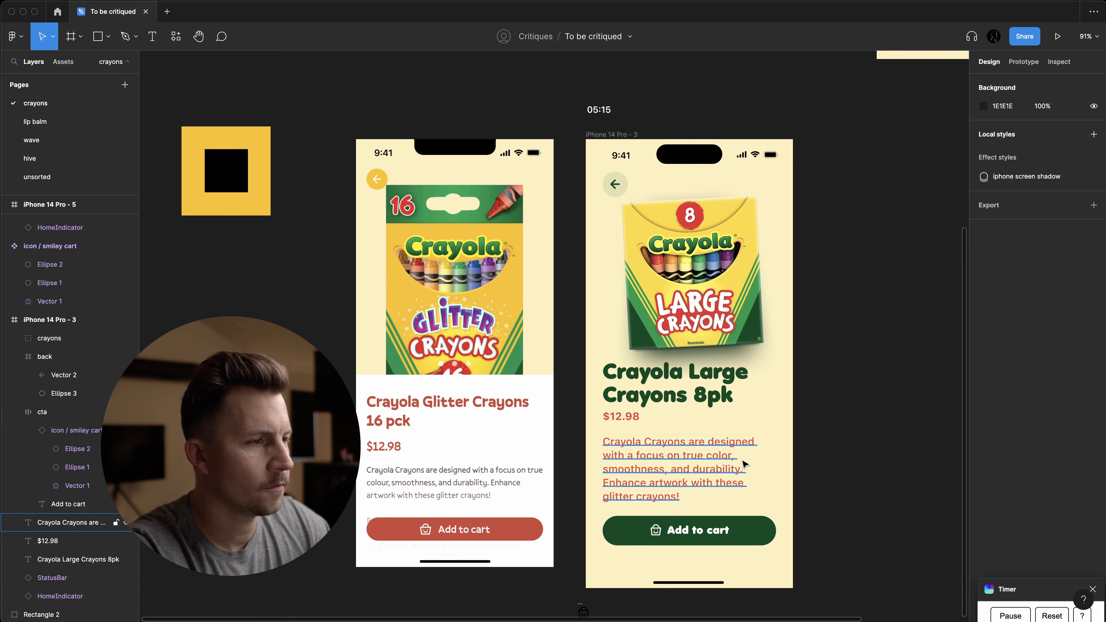
# - Undo the green color change on the large-crayons title
pyautogui.press('super+z')
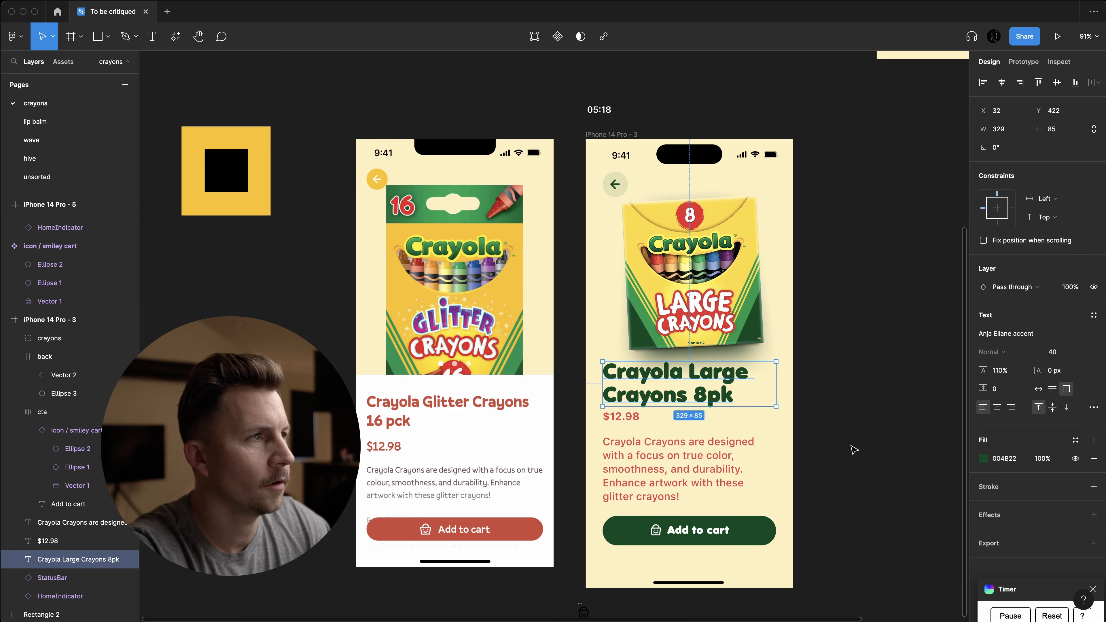
pyautogui.press('super+z')
pyautogui.press('super+z')
# - Add a BACK text label below the status bar at font size 20 and color it the button's green 004B22
pyautogui.click(633, 182)
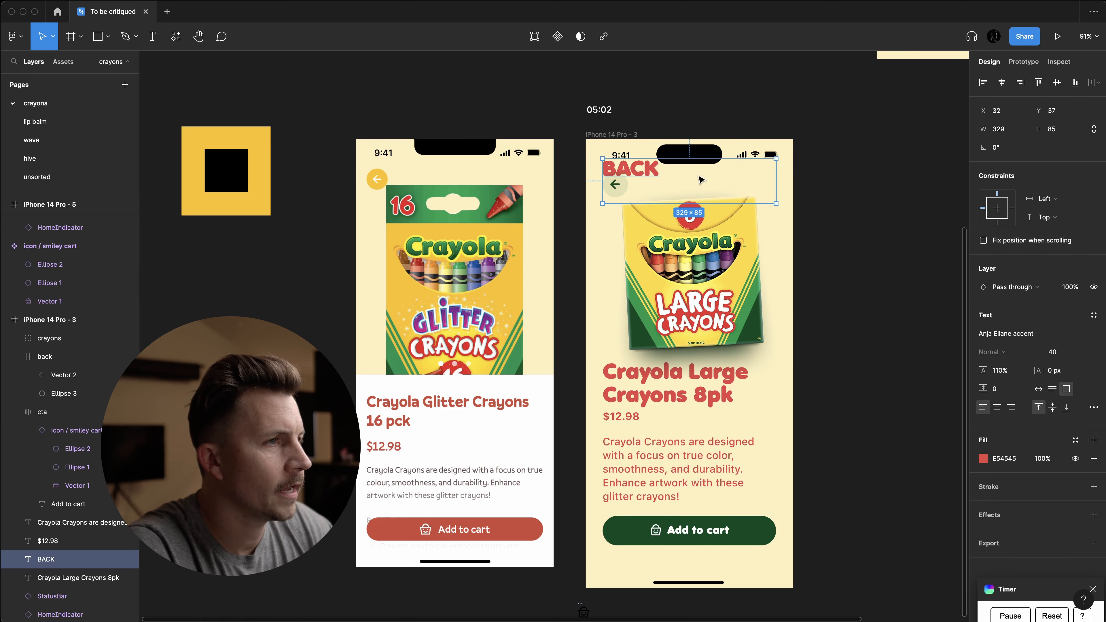
pyautogui.press('Return')
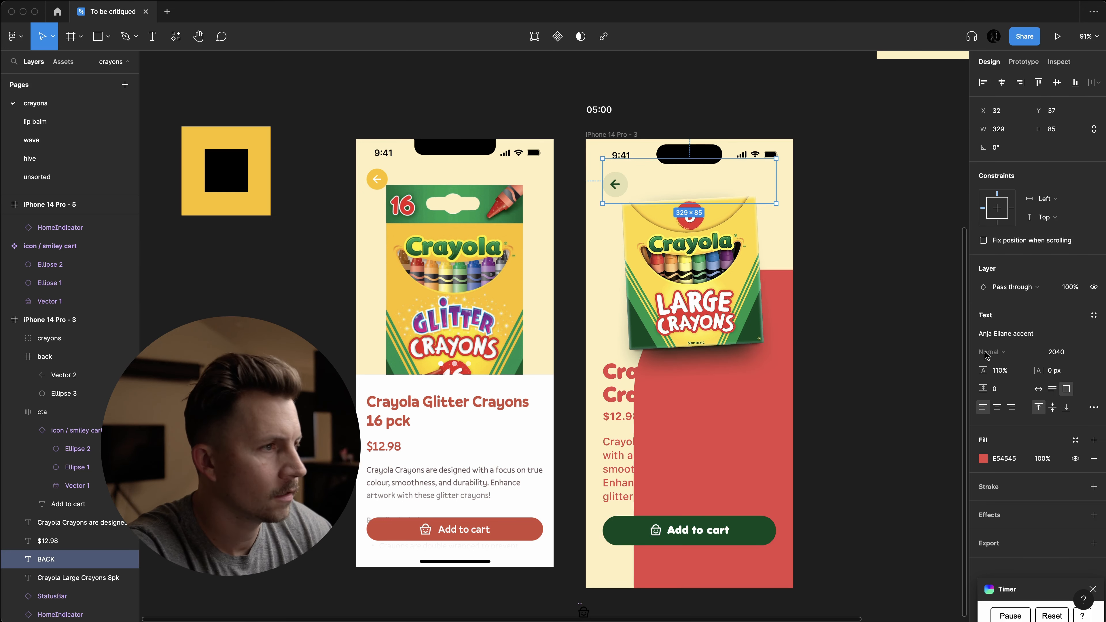
pyautogui.click(1058, 352)
pyautogui.write('20')
pyautogui.press('Return')
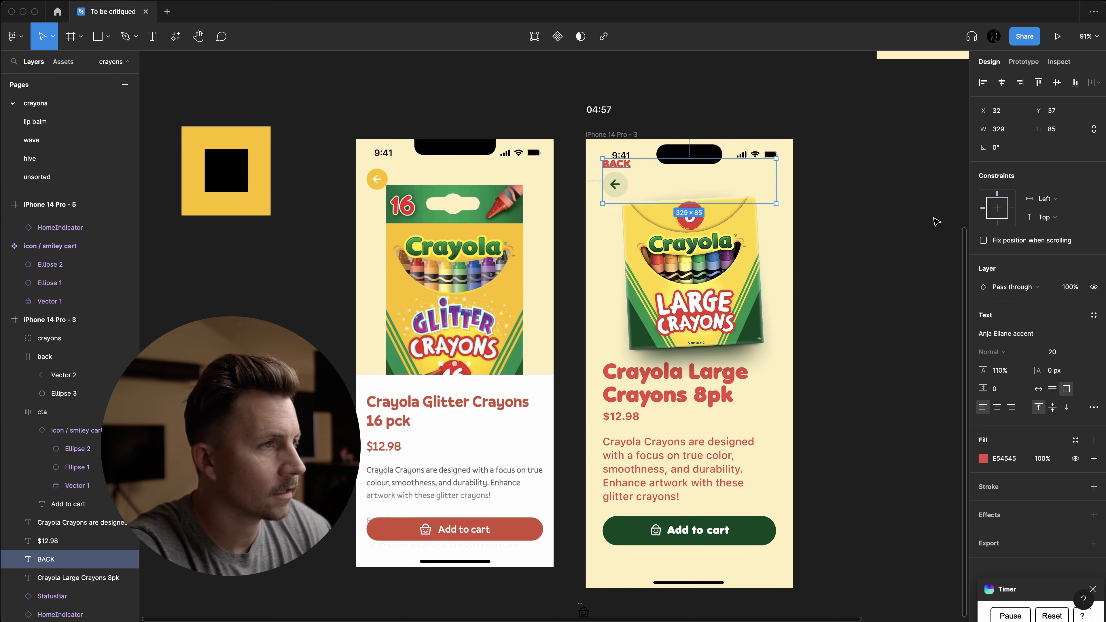
pyautogui.click(914, 106)
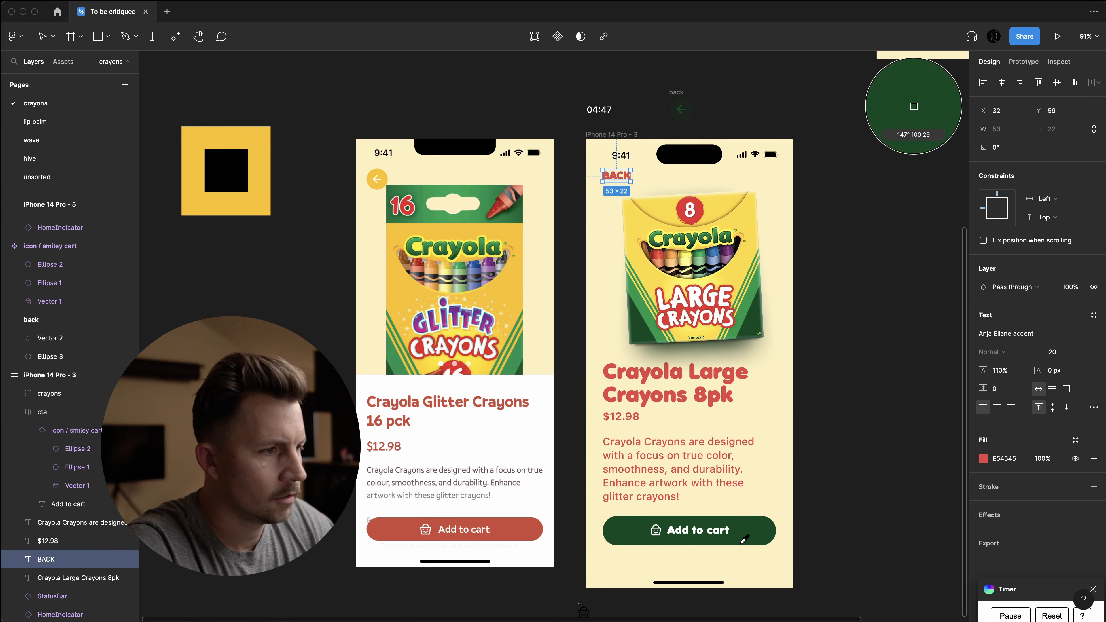
# - Move the arrow out of the old back button to X 32, placing it 8 px before the BACK label
pyautogui.click(736, 283)
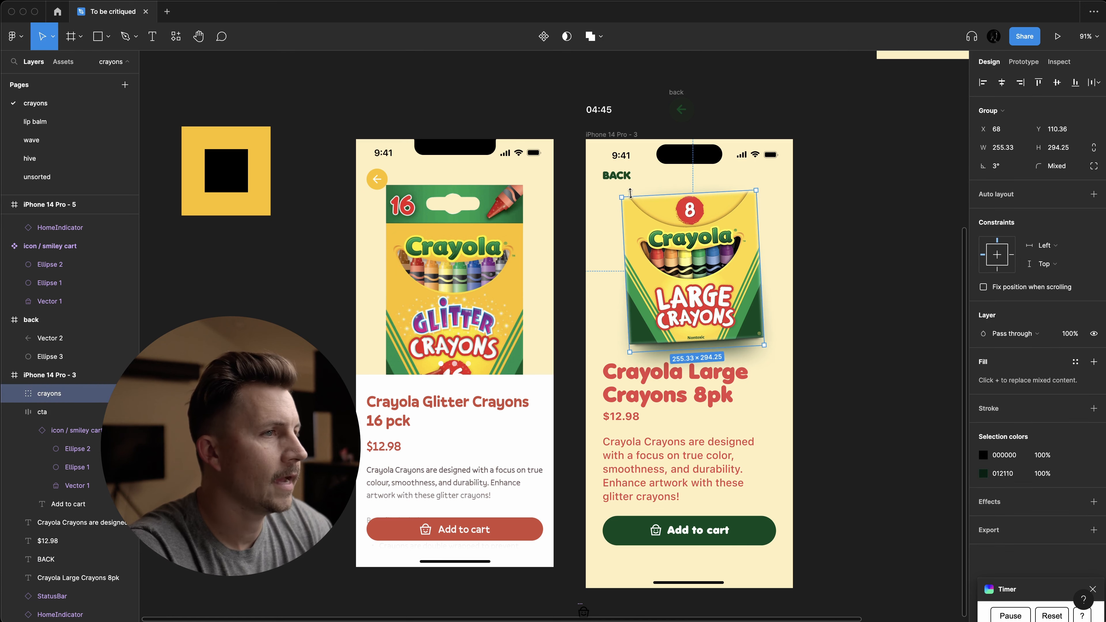
pyautogui.click(680, 110)
pyautogui.moveTo(681, 110); pyautogui.dragTo(697, 179)
pyautogui.scroll(5, 608, 176)
pyautogui.press('alt')
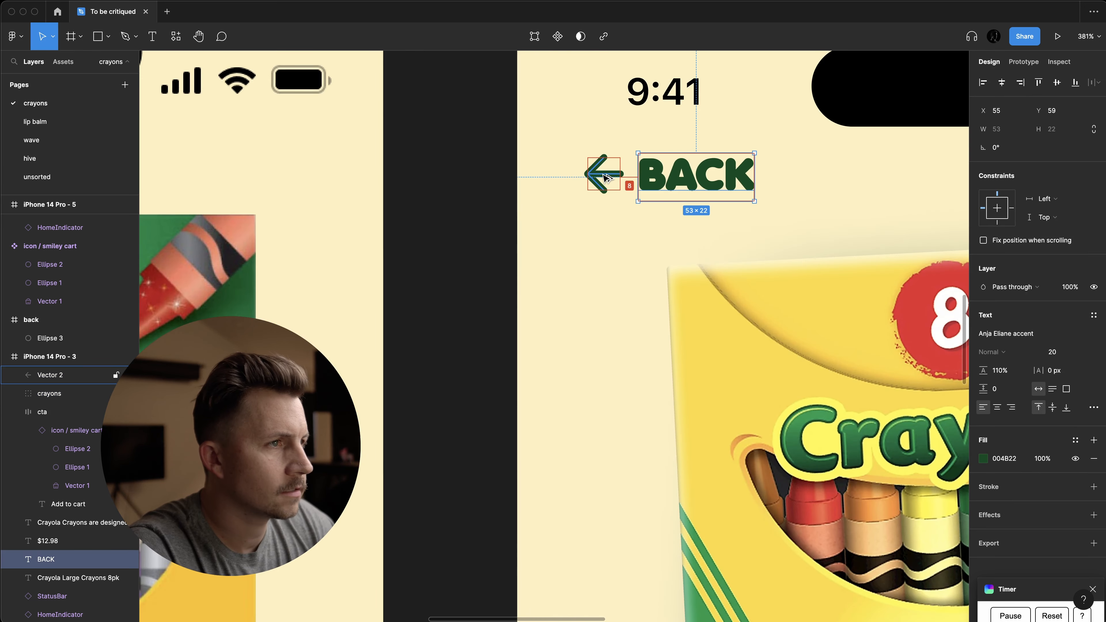
pyautogui.click(605, 178)
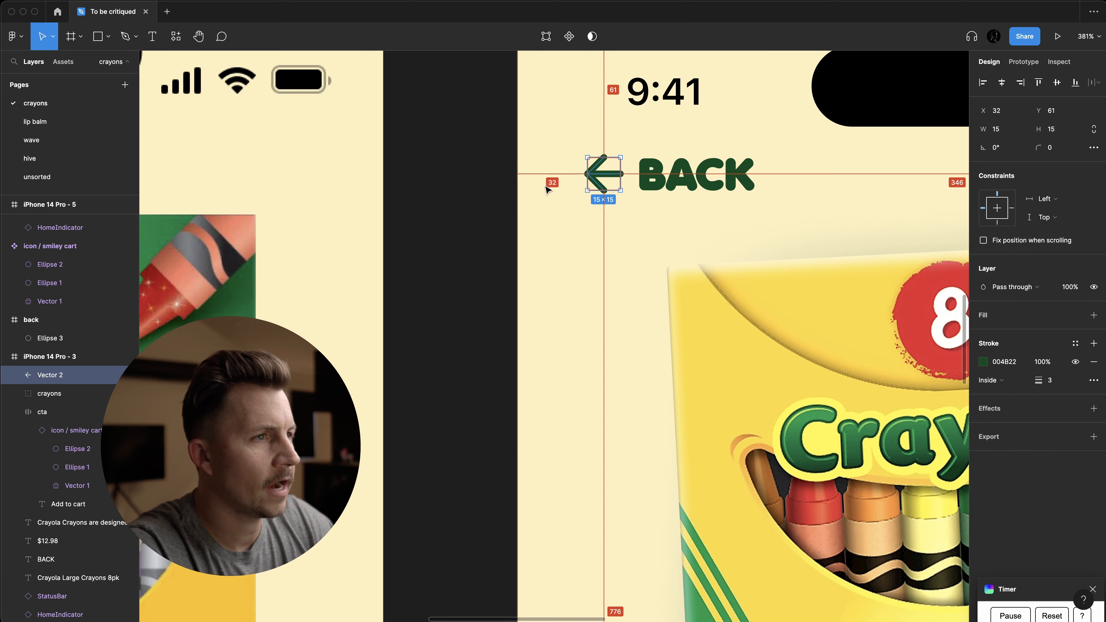
pyautogui.click(663, 179)
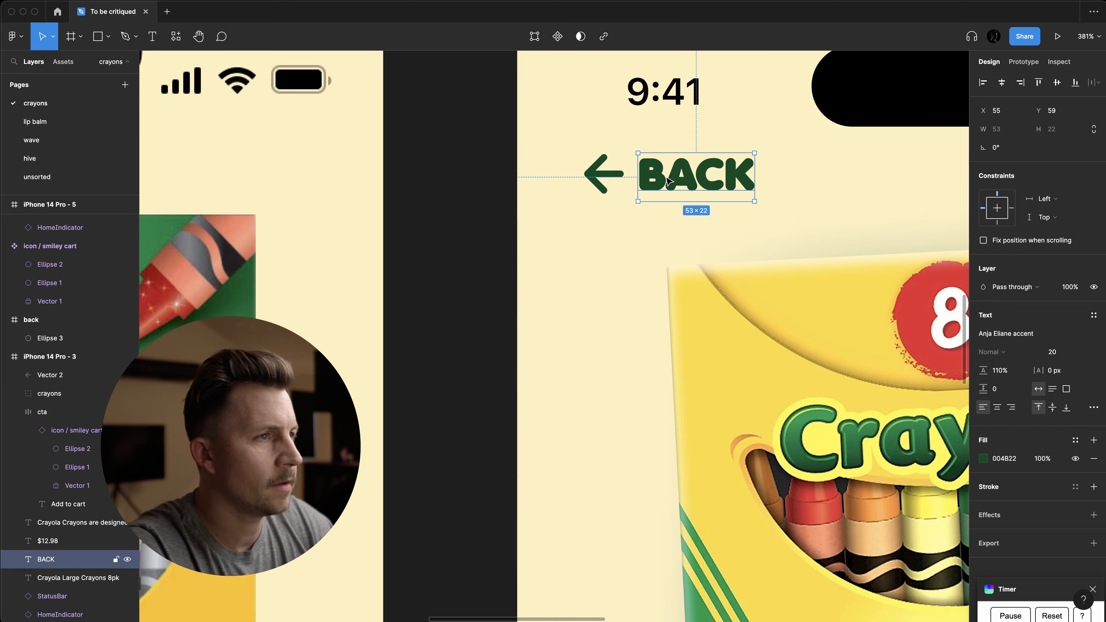
# - Set the back arrow's stroke weight to 4 and move the BACK label to X 59
pyautogui.click(611, 183)
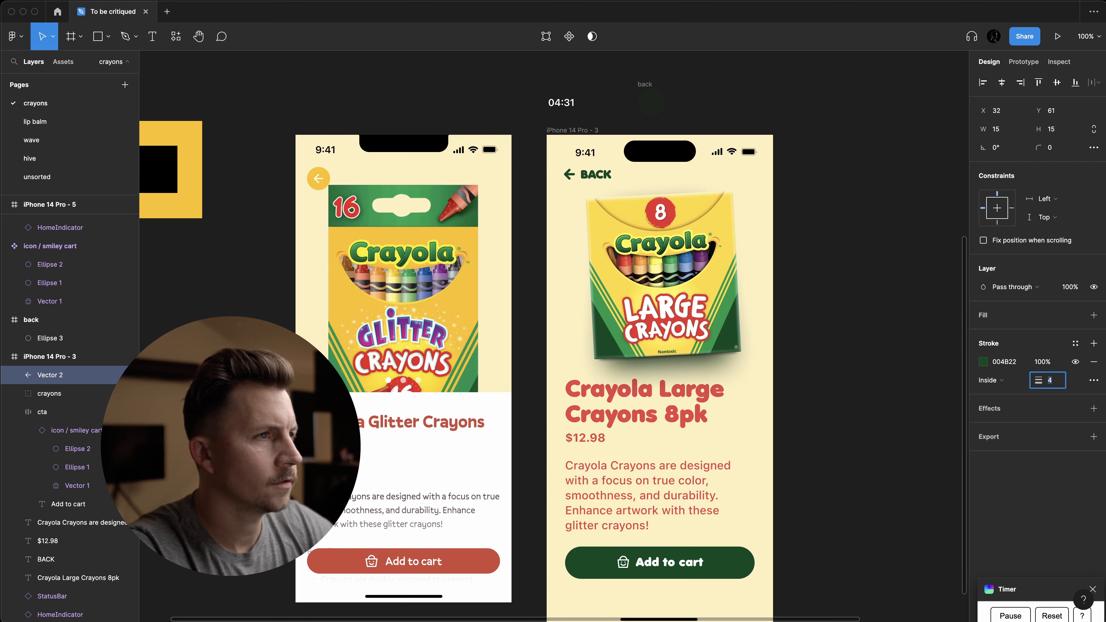
pyautogui.click(941, 298)
pyautogui.scroll(-3, 727, 269)
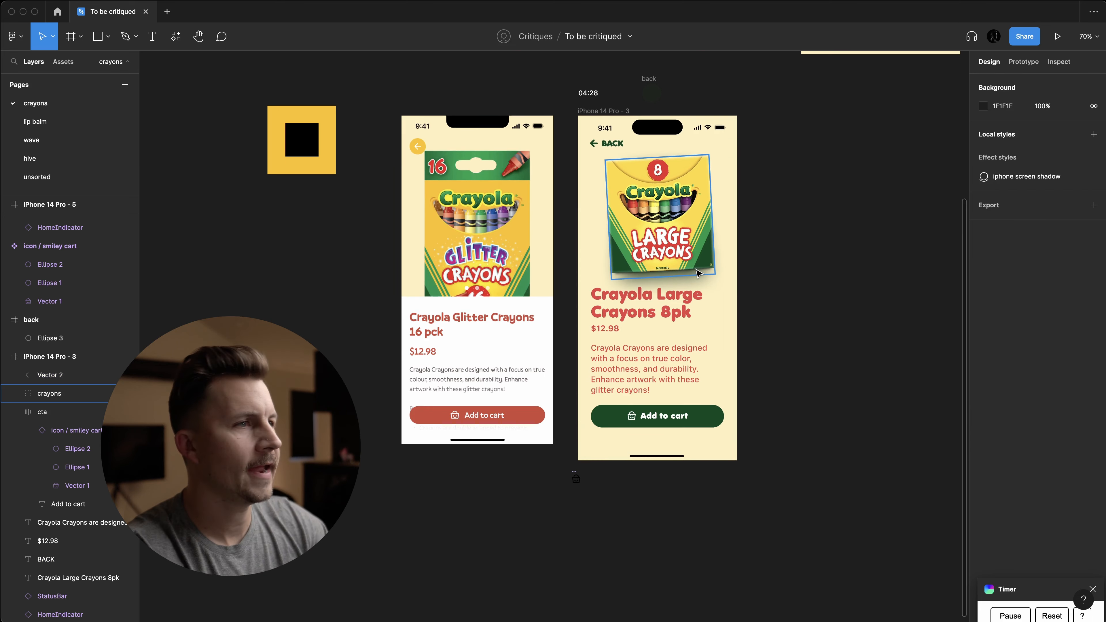
# - Darken the large-crayons title, price and description by setting their red's HSB brightness to 80, color CC3D3D
pyautogui.click(665, 264)
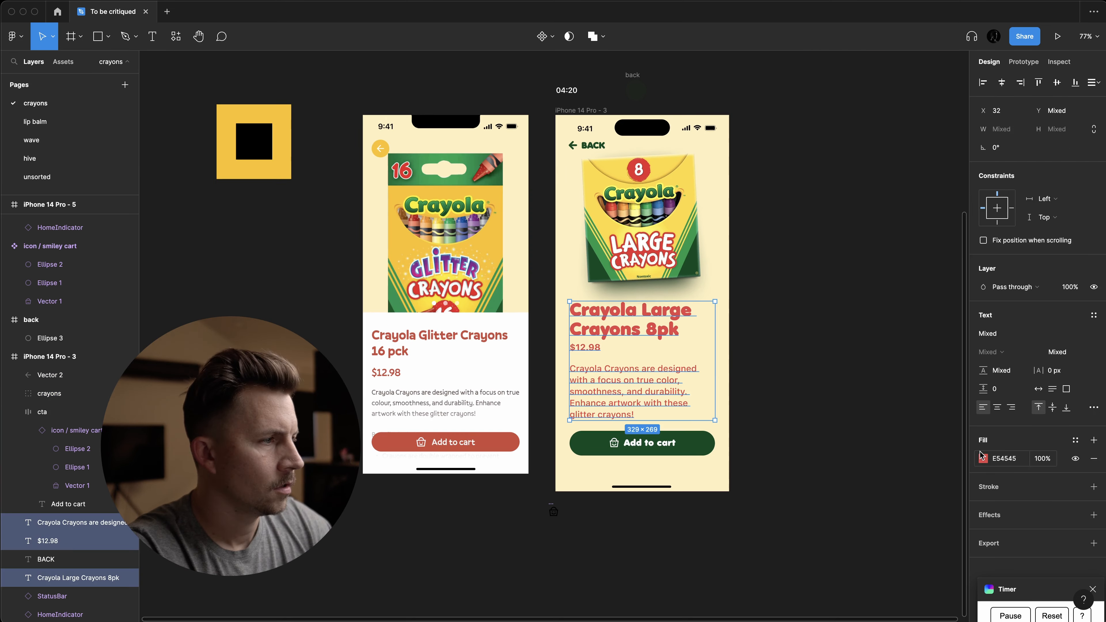
pyautogui.click(983, 459)
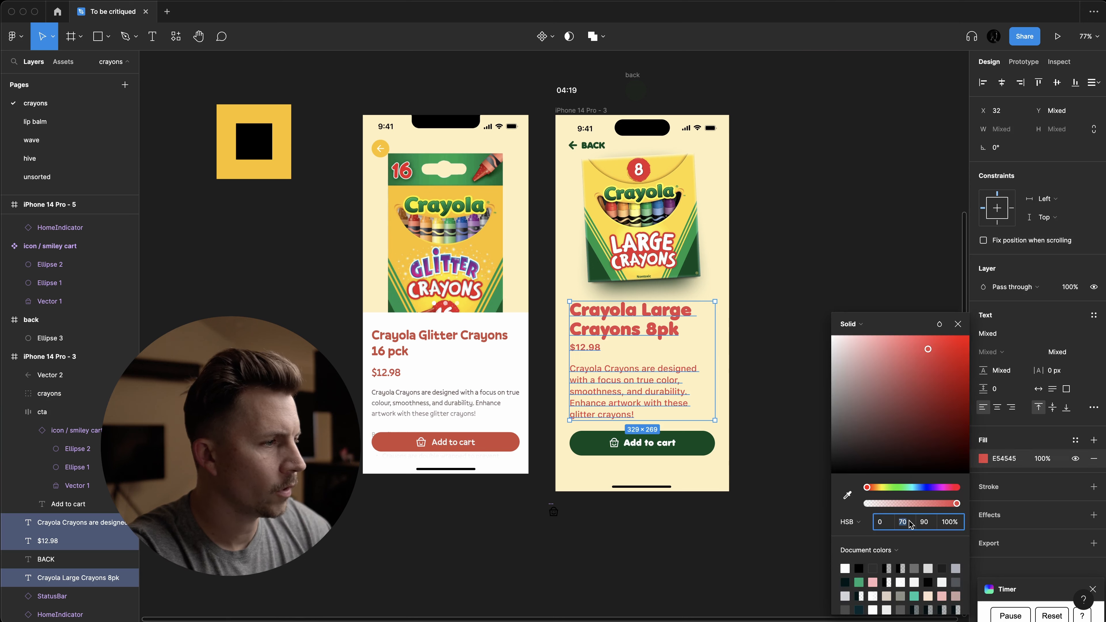
pyautogui.press('Tab')
pyautogui.write('80')
pyautogui.press('Return')
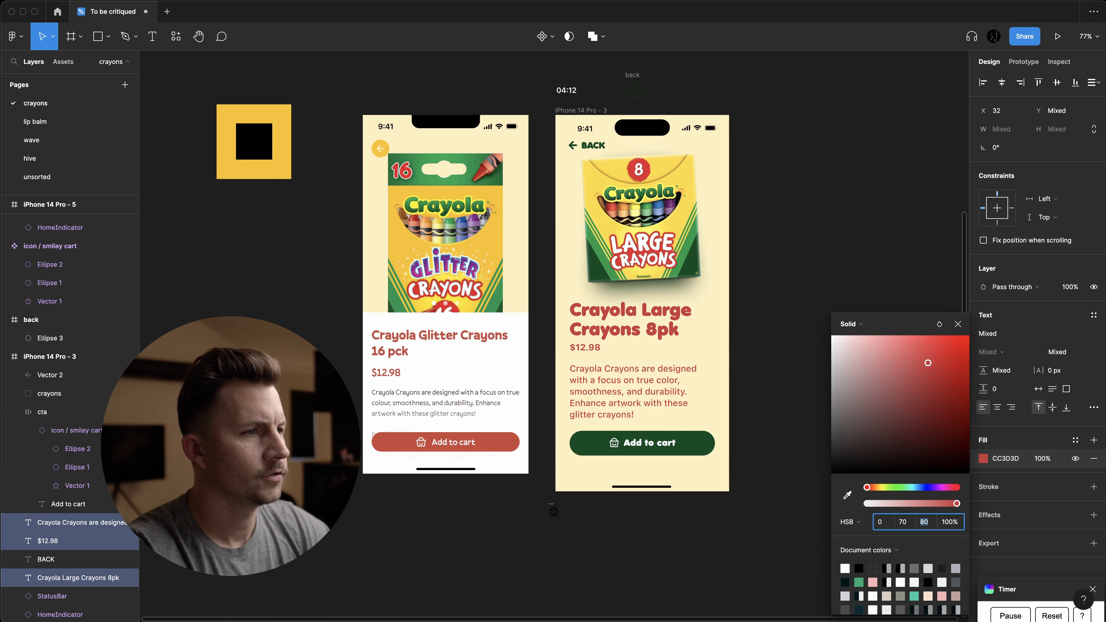
pyautogui.click(834, 254)
pyautogui.scroll(-3, 810, 260)
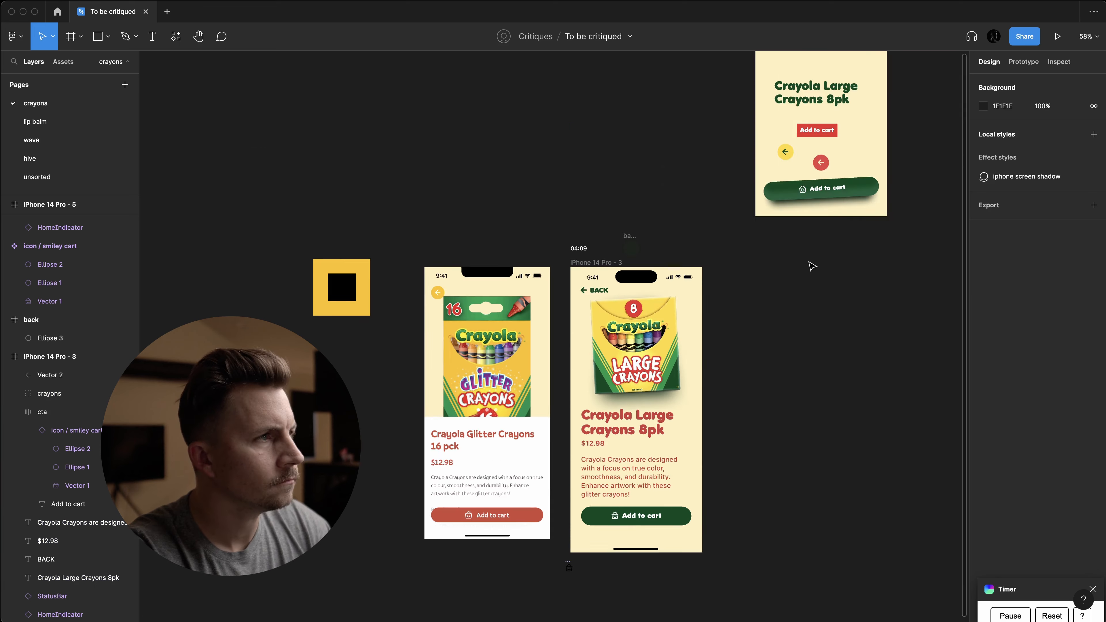
# - Compare the round red back button's color on the iPhone 14 Pro - 5 frame with the large-crayons title and description color
pyautogui.click(817, 174)
pyautogui.click(983, 483)
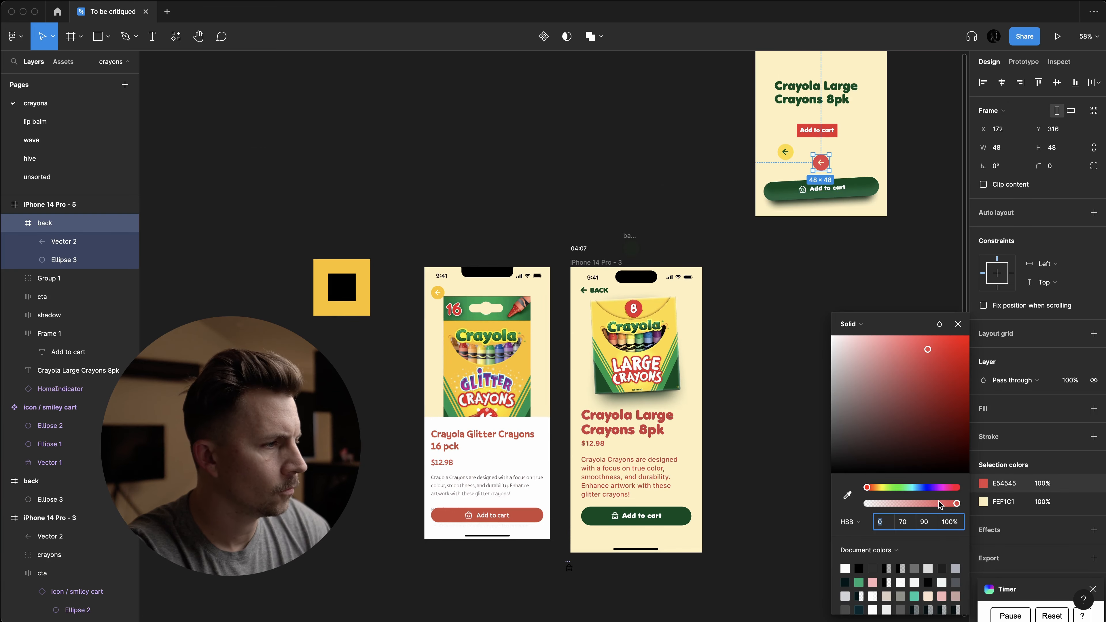
pyautogui.click(801, 478)
pyautogui.click(642, 464)
pyautogui.click(642, 432)
pyautogui.scroll(5, 667, 429)
pyautogui.click(745, 447)
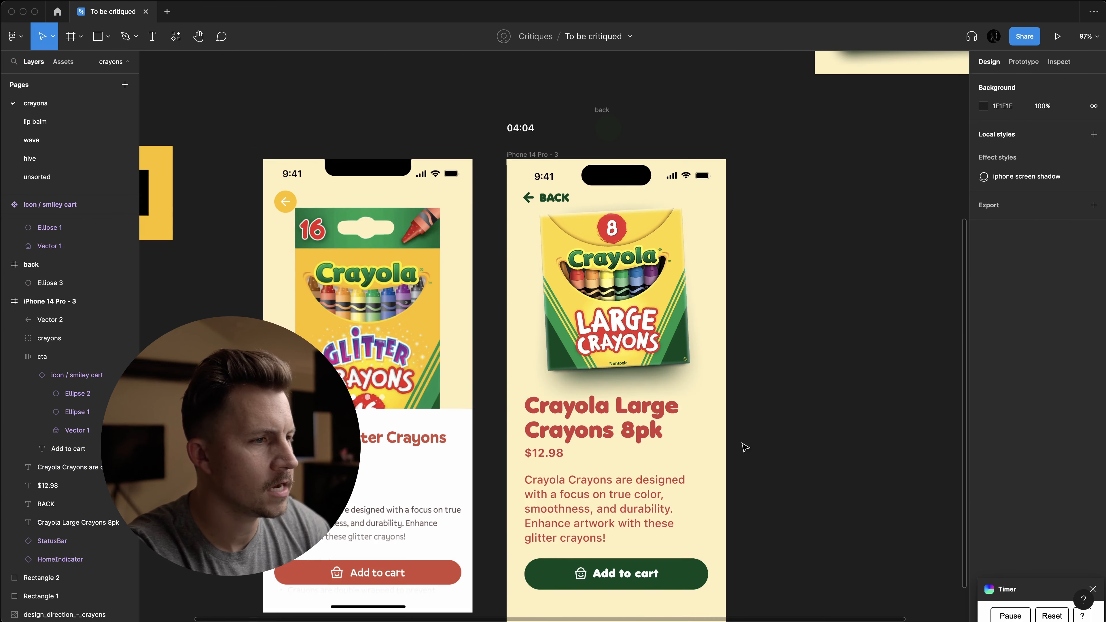
# - Inspect the text sizes and spacing of the BACK label, price, description, button text and title on the large-crayons screen
pyautogui.scroll(-3, 740, 436)
pyautogui.click(627, 144)
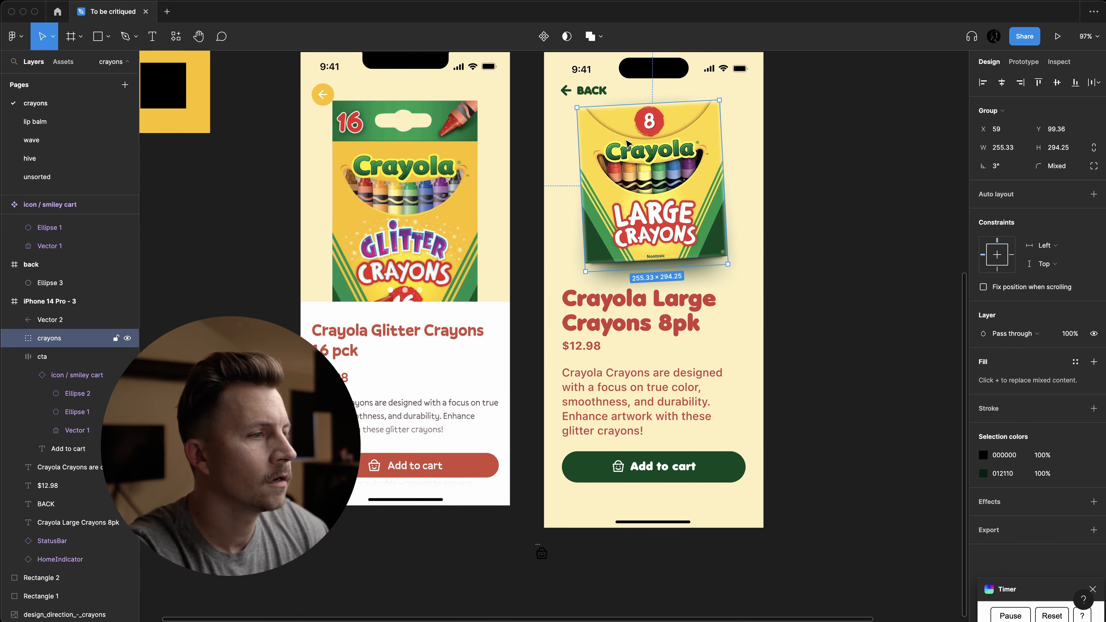
pyautogui.scroll(2, 592, 209)
pyautogui.click(582, 145)
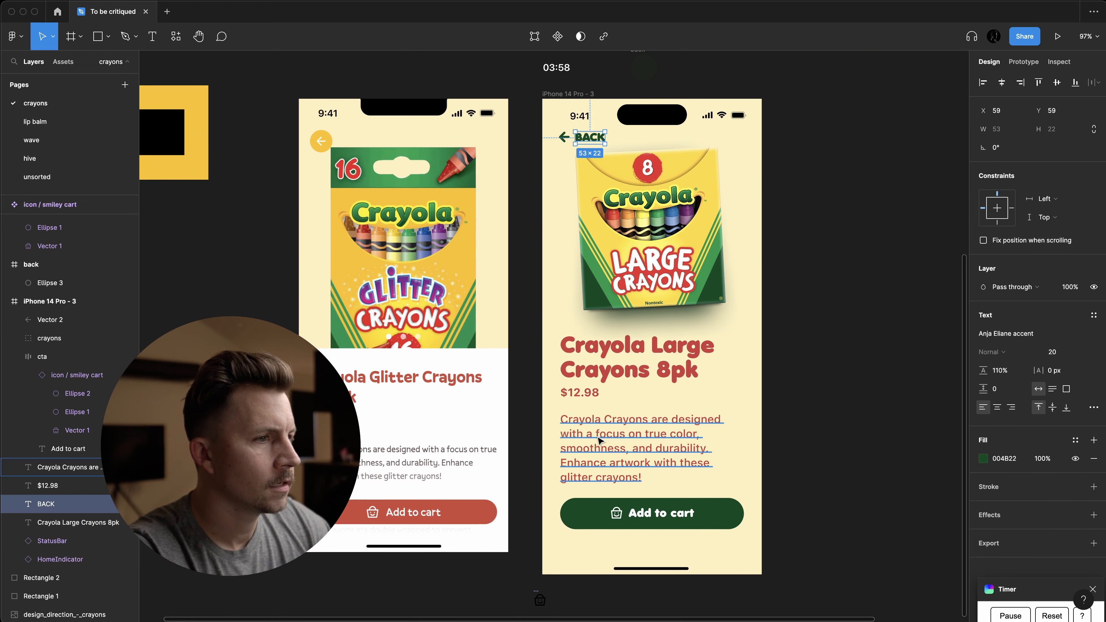
pyautogui.click(591, 400)
pyautogui.click(595, 441)
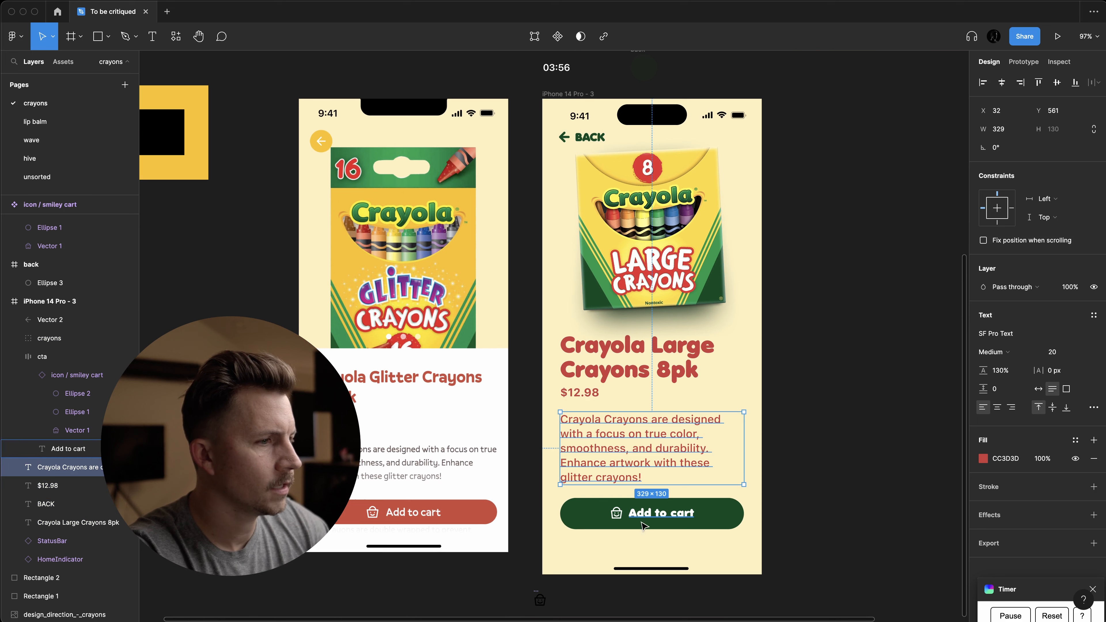
pyautogui.doubleClick(663, 516)
pyautogui.click(628, 376)
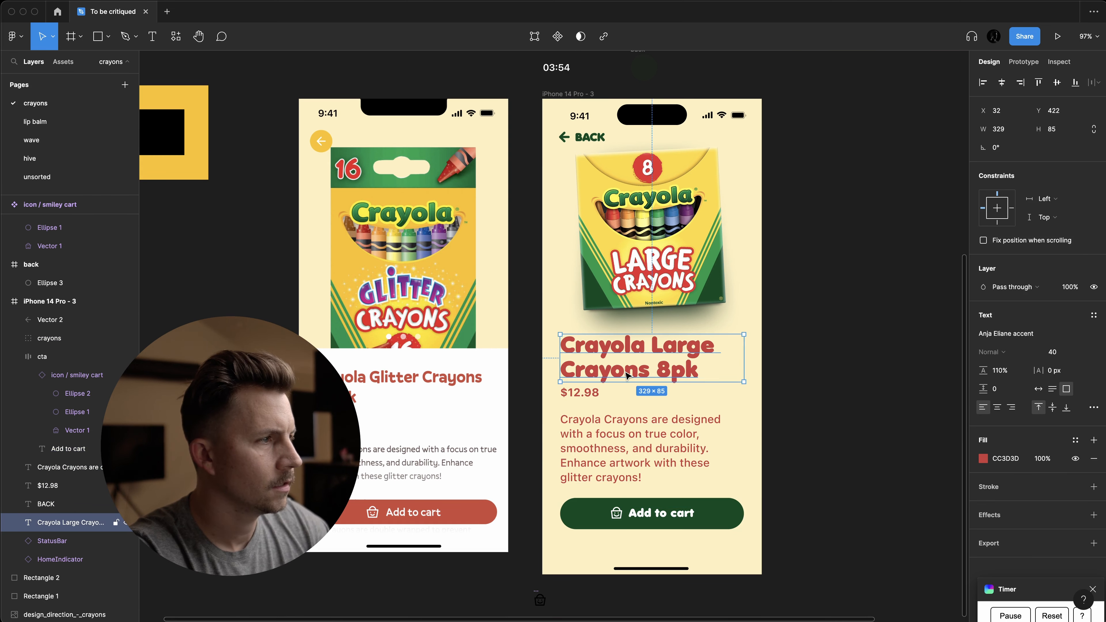
pyautogui.press('alt')
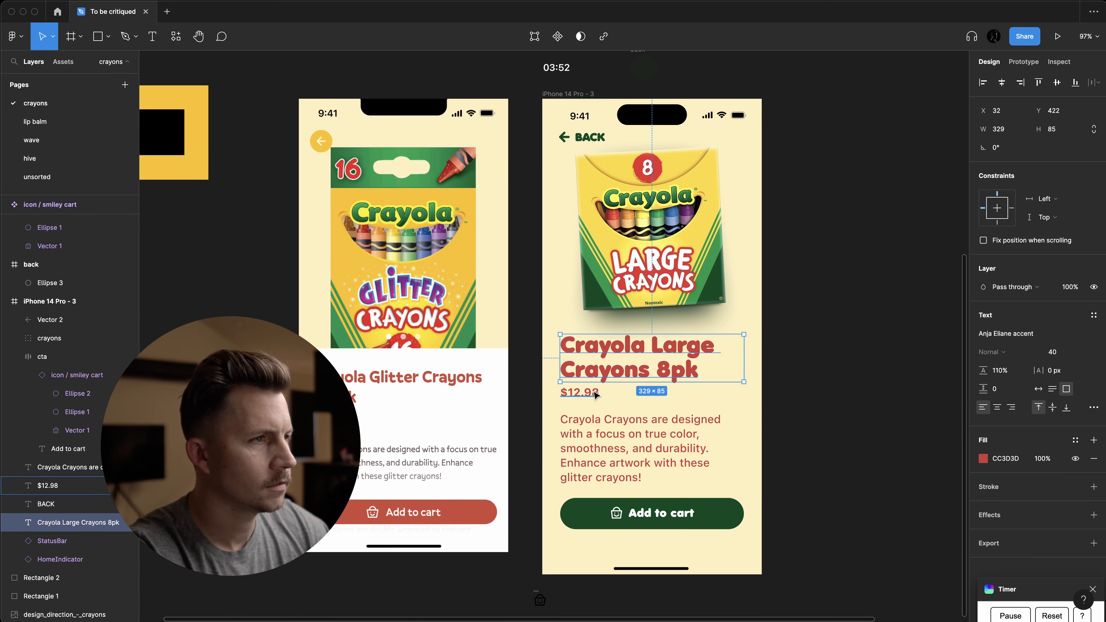
pyautogui.scroll(-2, 666, 268)
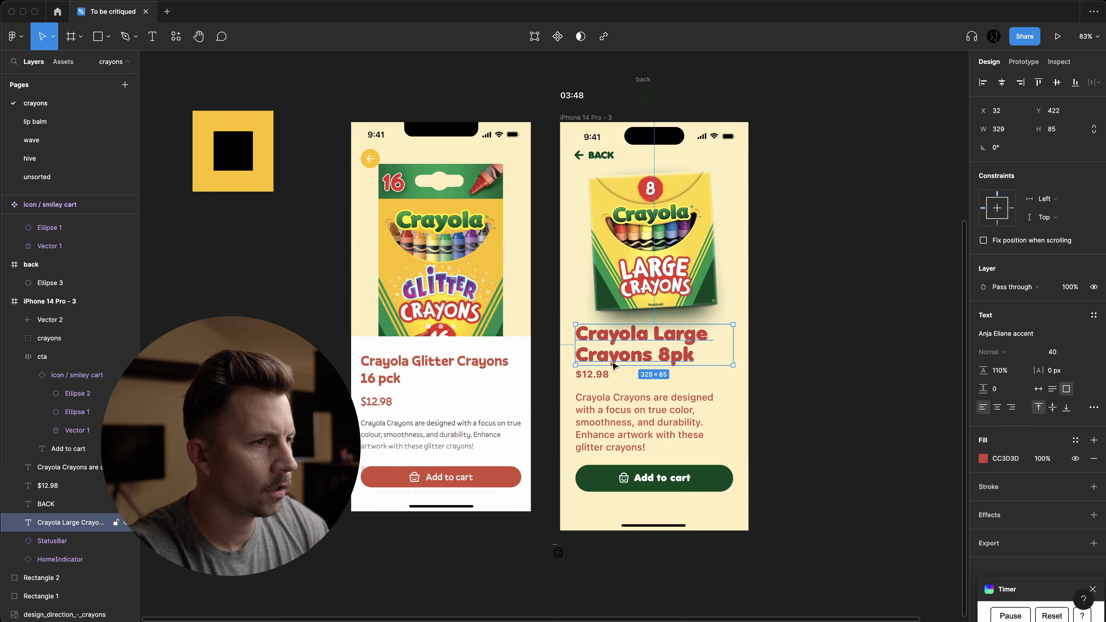
# - Shift the title, price, description and Add to cart button down, and scale the crayons image 1.28x to about 327 × 377 px
pyautogui.keyDown('shift'); pyautogui.click(587, 375); pyautogui.keyUp('shift')
pyautogui.click(660, 279)
pyautogui.press('k')
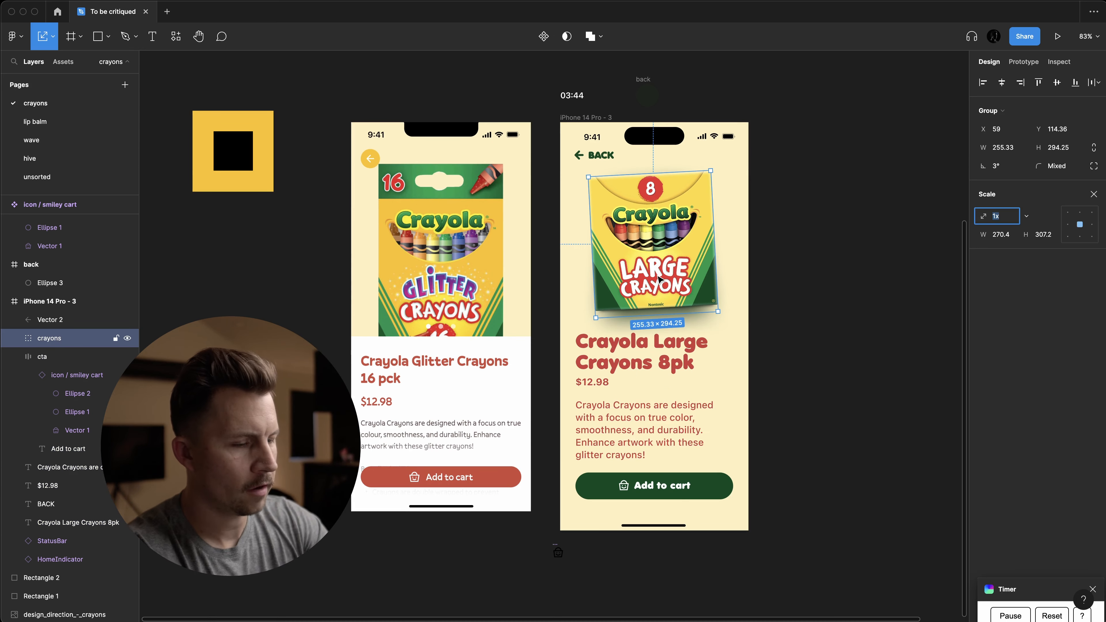
pyautogui.moveTo(716, 312); pyautogui.dragTo(736, 330)
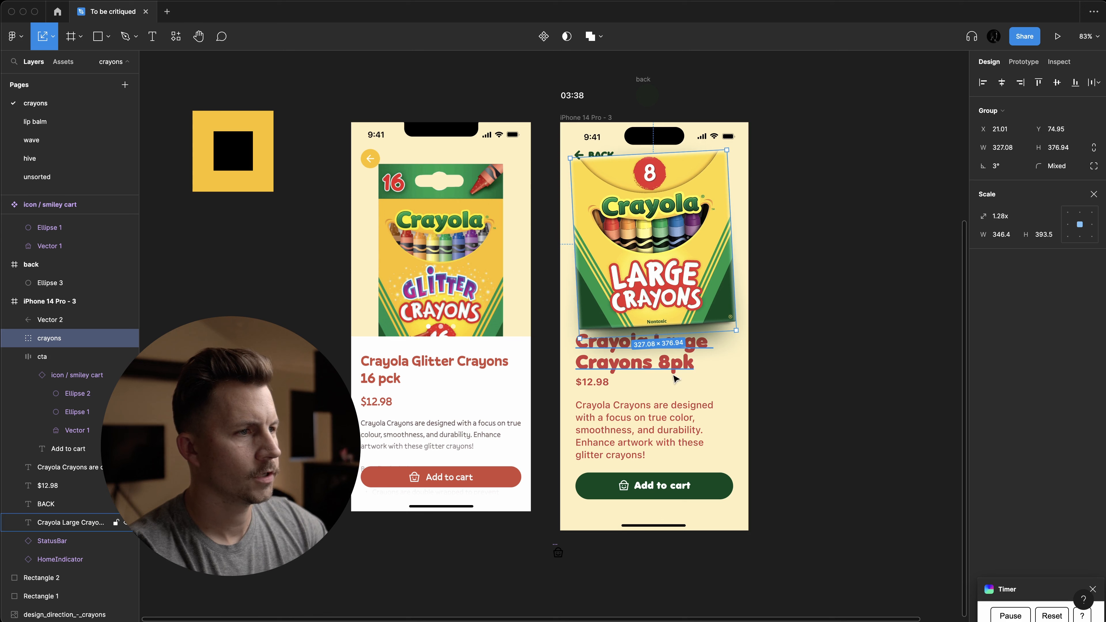
# - Move the title, price and description down and lower the crayons image to Y 102.12, clear of the BACK label
pyautogui.click(649, 370)
pyautogui.keyDown('shift'); pyautogui.click(592, 382); pyautogui.keyUp('shift')
pyautogui.keyDown('shift'); pyautogui.click(605, 429); pyautogui.keyUp('shift')
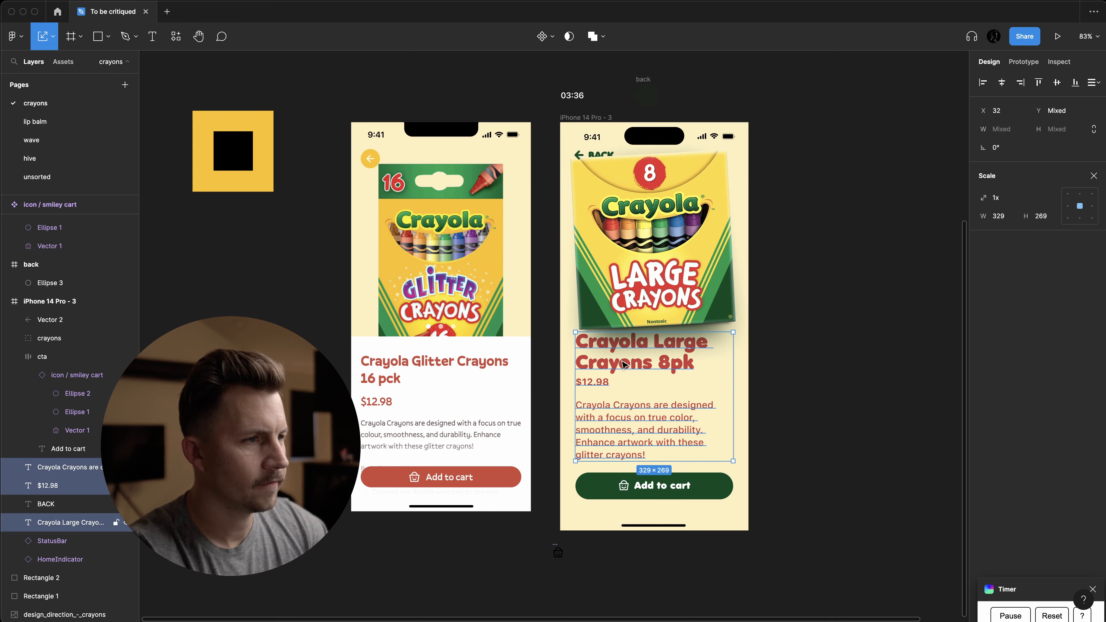
pyautogui.moveTo(624, 366); pyautogui.dragTo(624, 385)
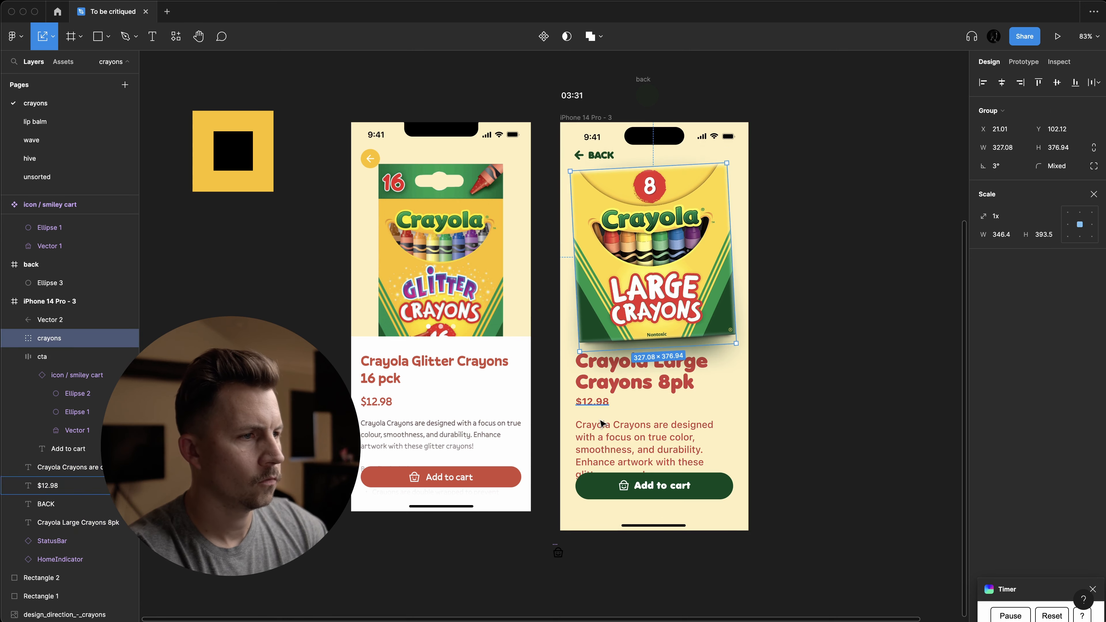
# - Lower the Add to cart button below the description and set the BACK, price, description and button text to font size 18
pyautogui.click(612, 443)
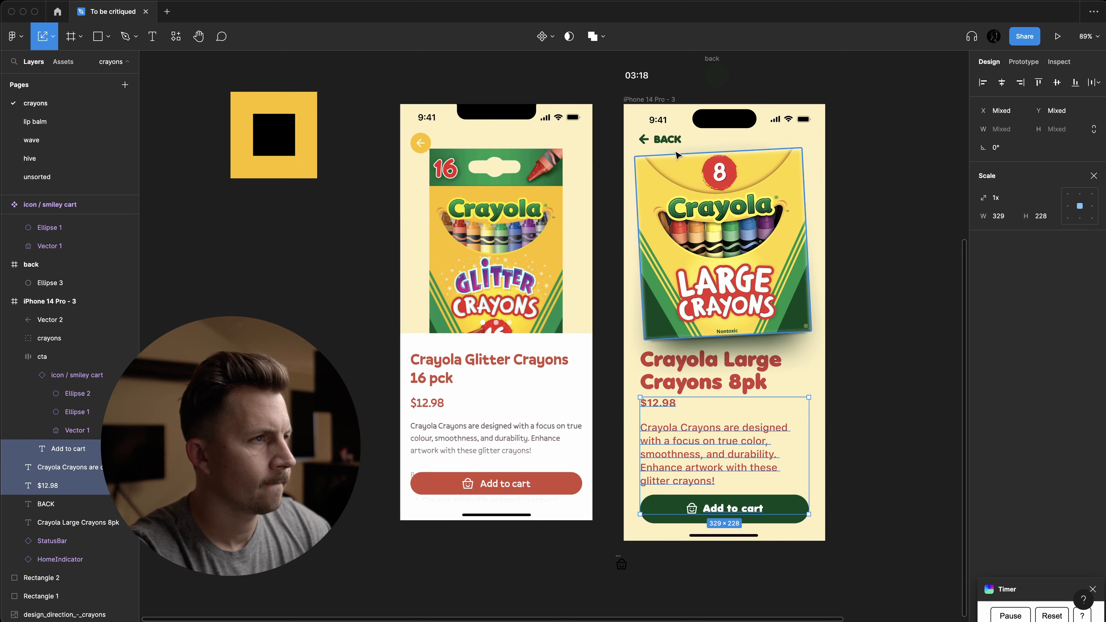
pyautogui.keyDown('shift'); pyautogui.click(676, 141); pyautogui.keyUp('shift')
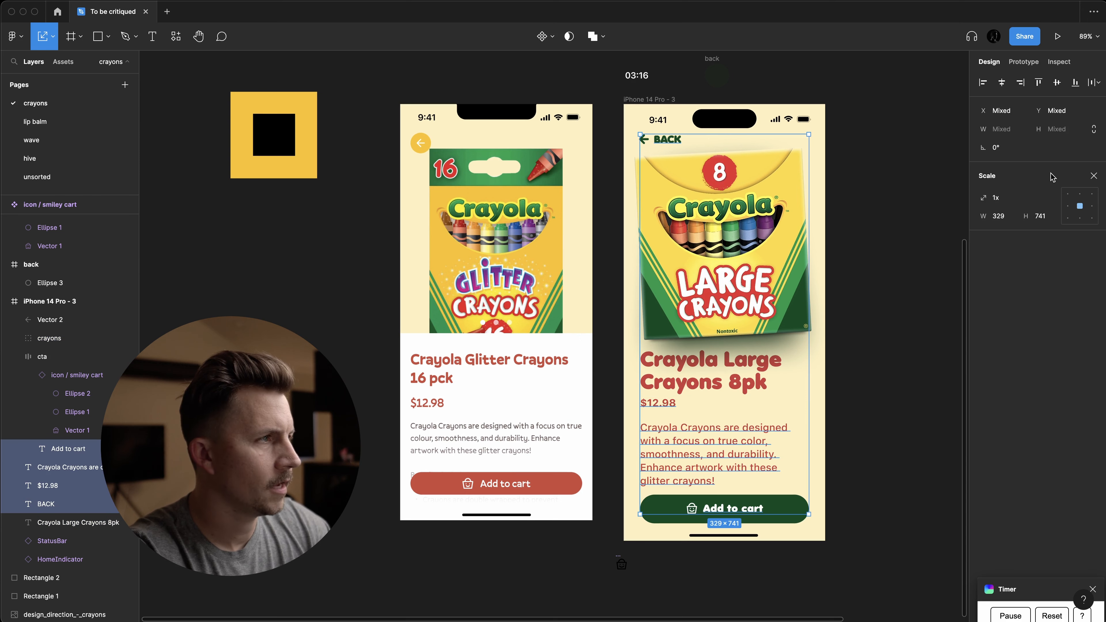
pyautogui.write('v18')
pyautogui.press('Return')
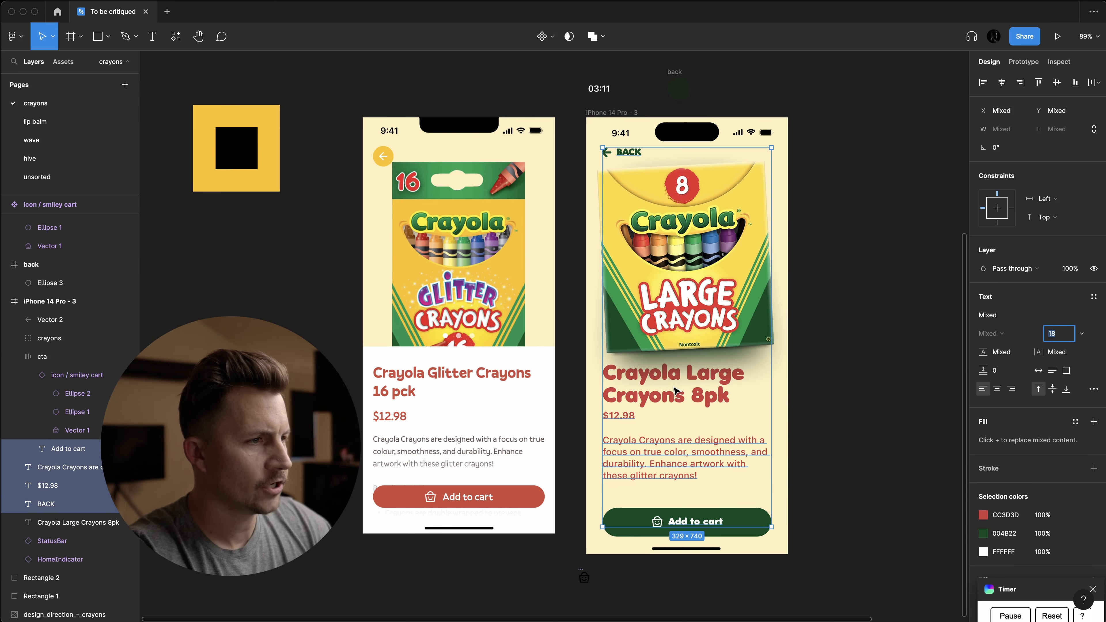
# - Move the title, price and description down together, placing the description at Y 634
pyautogui.click(674, 387)
pyautogui.keyDown('alt'); pyautogui.click(617, 418); pyautogui.keyUp('alt')
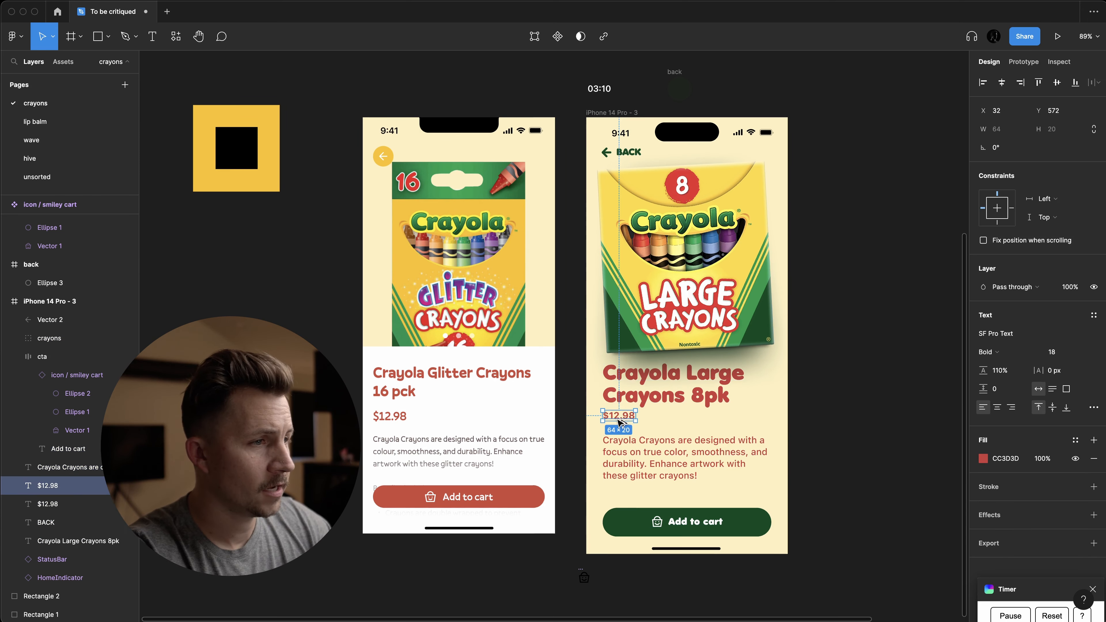
pyautogui.click(639, 453)
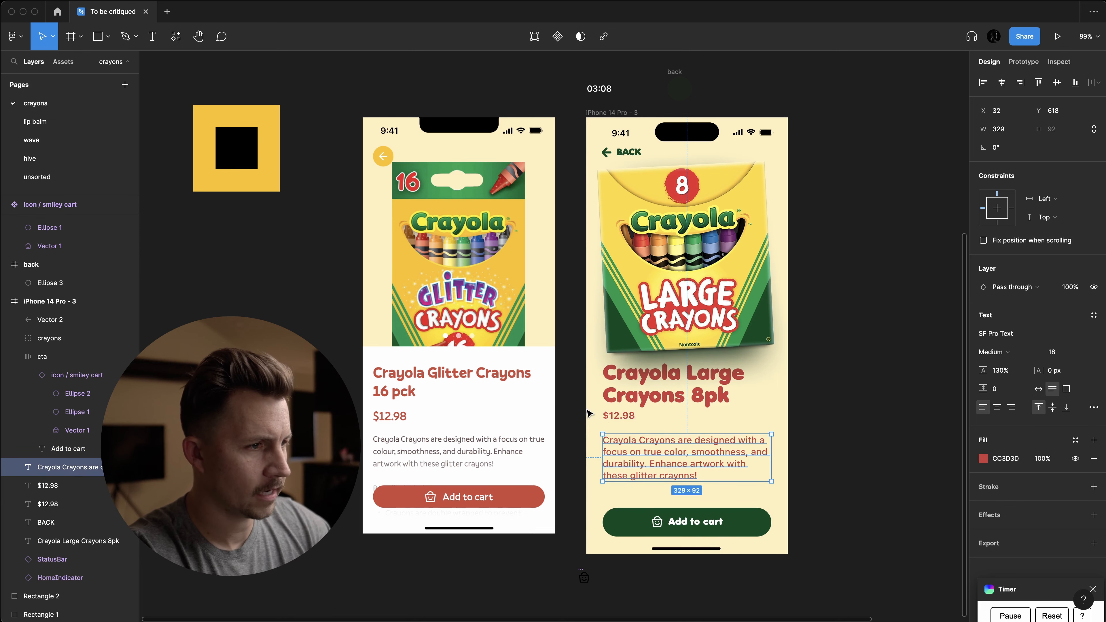
pyautogui.moveTo(582, 407); pyautogui.dragTo(652, 442)
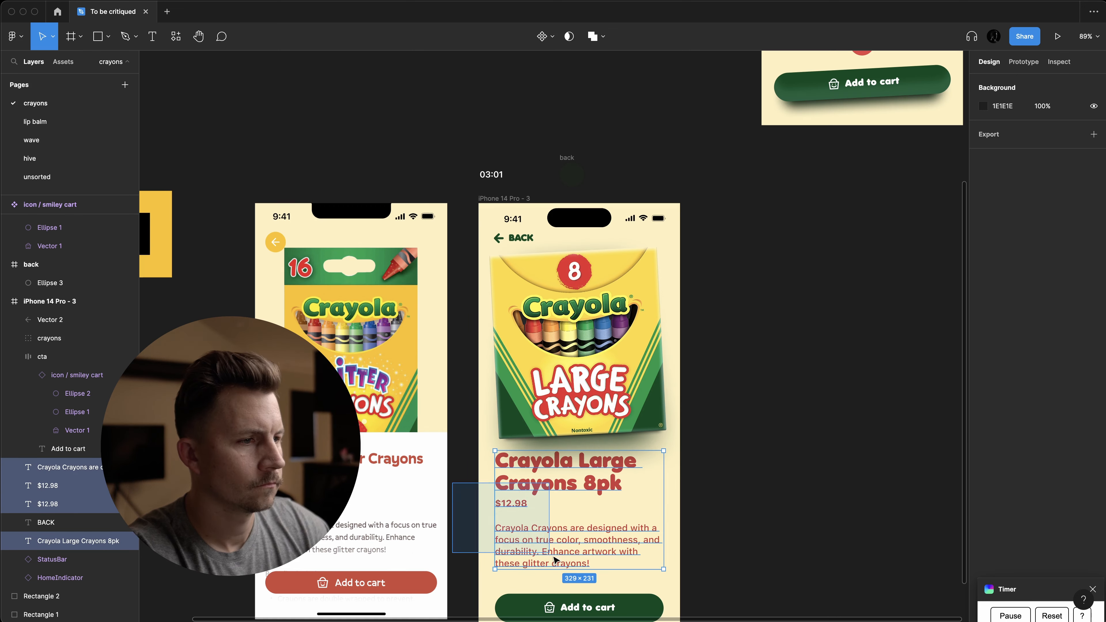
# - Straighten the tilted crayons image on the large-crayons screen by setting its rotation to 0°
pyautogui.hscroll(-2, 562, 521)
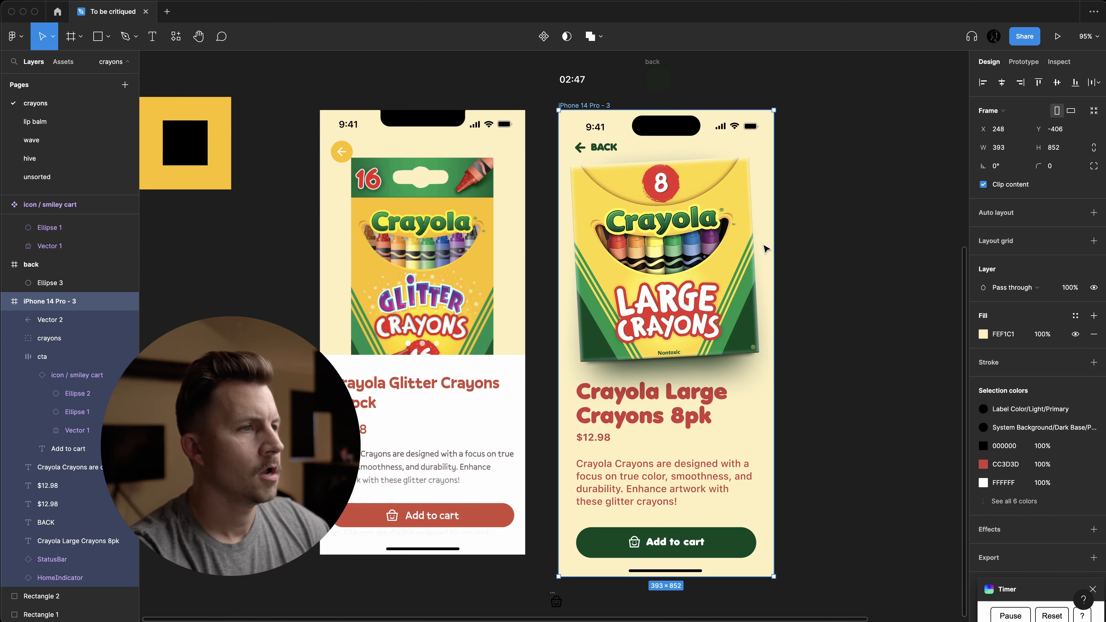
pyautogui.scroll(-2, 789, 264)
pyautogui.scroll(-2, 789, 264)
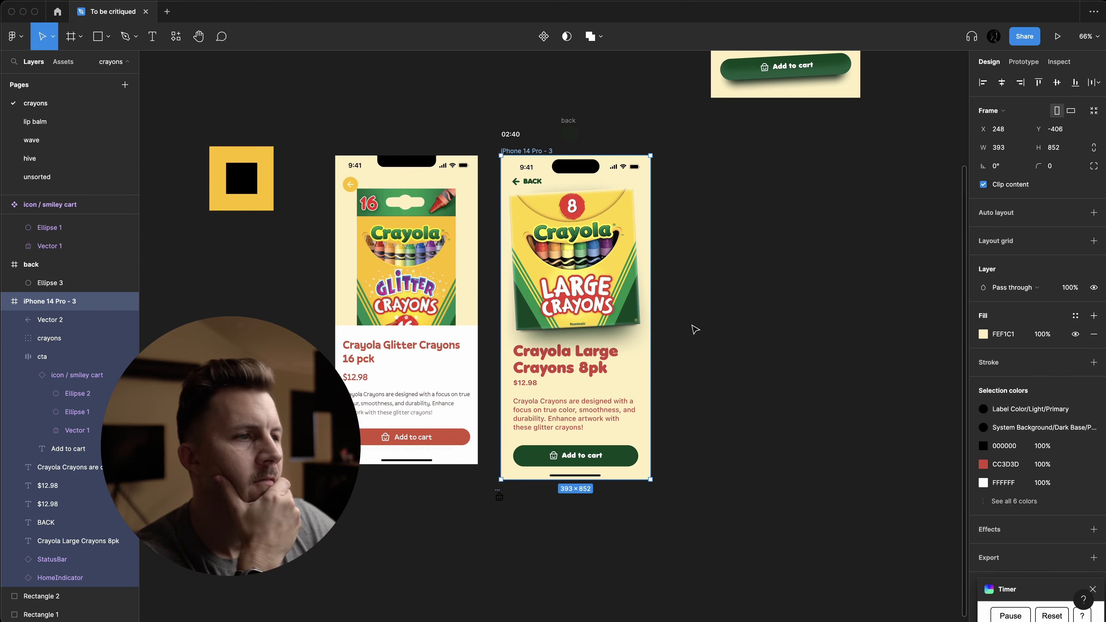
pyautogui.click(575, 270)
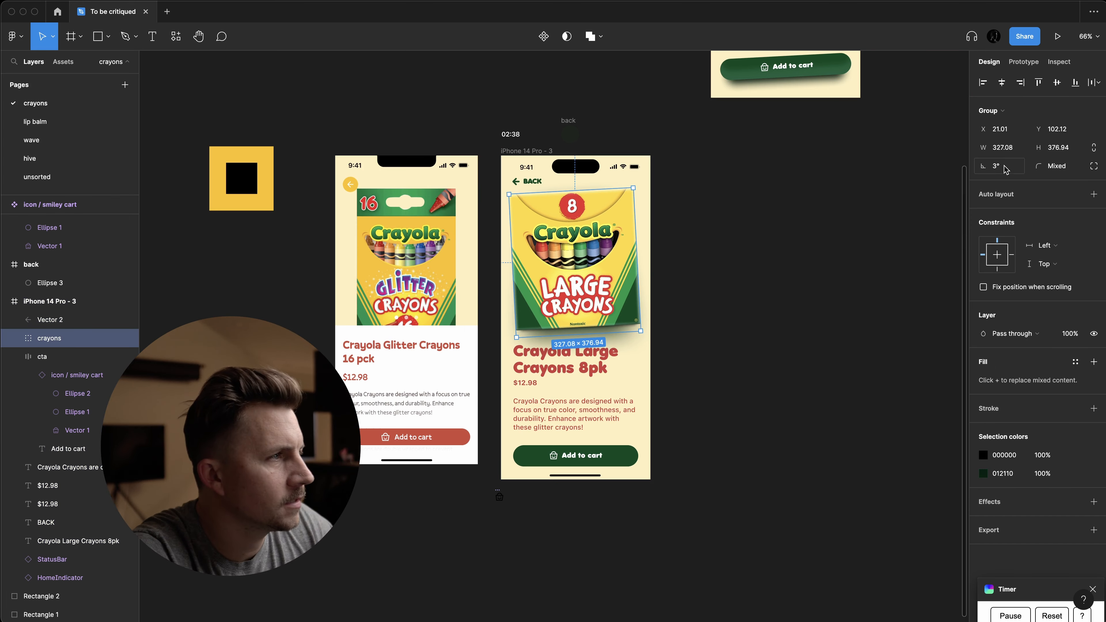
pyautogui.write('0')
pyautogui.press('Return')
pyautogui.click(669, 278)
pyautogui.scroll(1, 669, 279)
pyautogui.hscroll(-1, 667, 279)
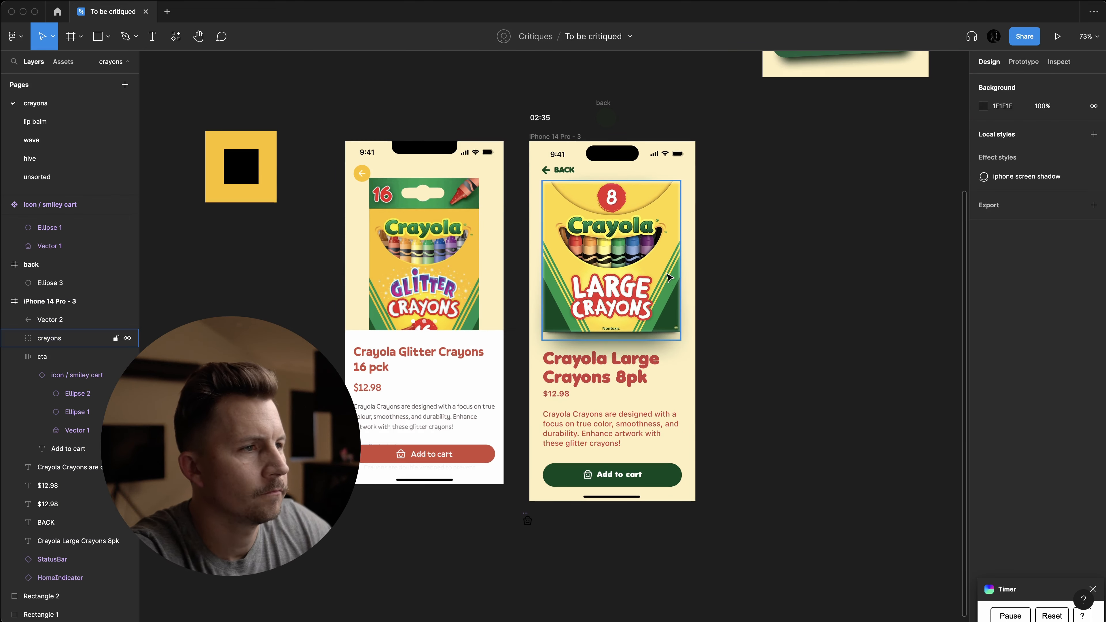
# - Duplicate the iPhone 14 Pro - 3 frame and place the copy beside the iPhone 14 Pro - 5 frame
pyautogui.scroll(-3, 666, 282)
pyautogui.scroll(-5, 618, 270)
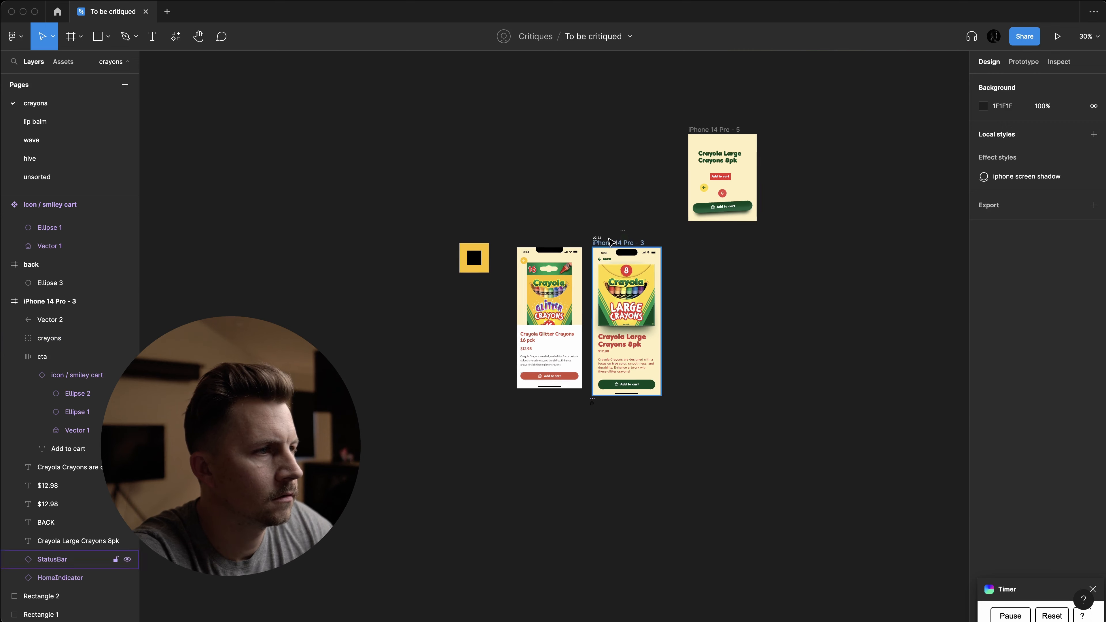
pyautogui.moveTo(607, 243); pyautogui.dragTo(802, 132)
# - Rotate the crayons image and the Add to cart button on the duplicated screen to 4°
pyautogui.click(802, 183)
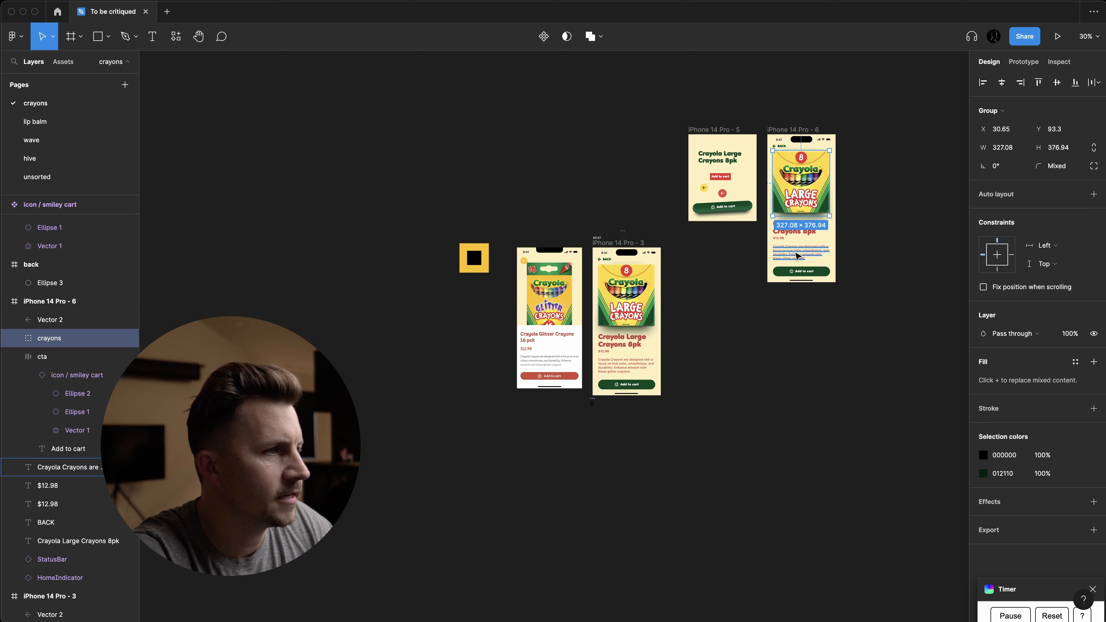
pyautogui.keyDown('shift'); pyautogui.click(802, 269); pyautogui.keyUp('shift')
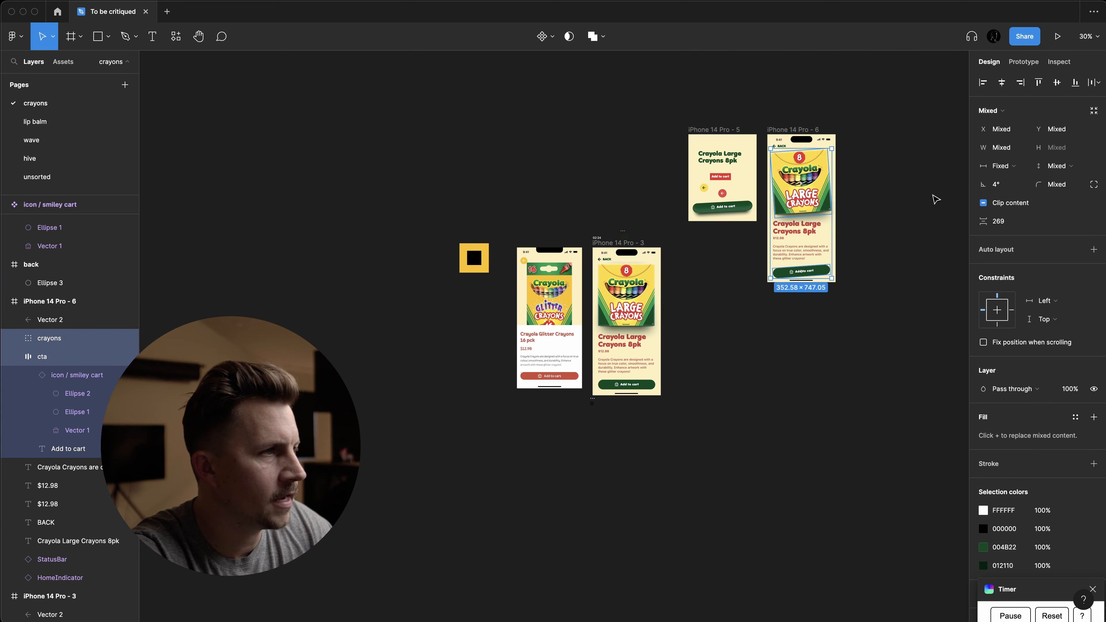
pyautogui.click(897, 210)
# - Check the spacing around the crayons image and description on the iPhone 14 Pro - 3 screen
pyautogui.scroll(5, 821, 214)
pyautogui.scroll(-5, 816, 241)
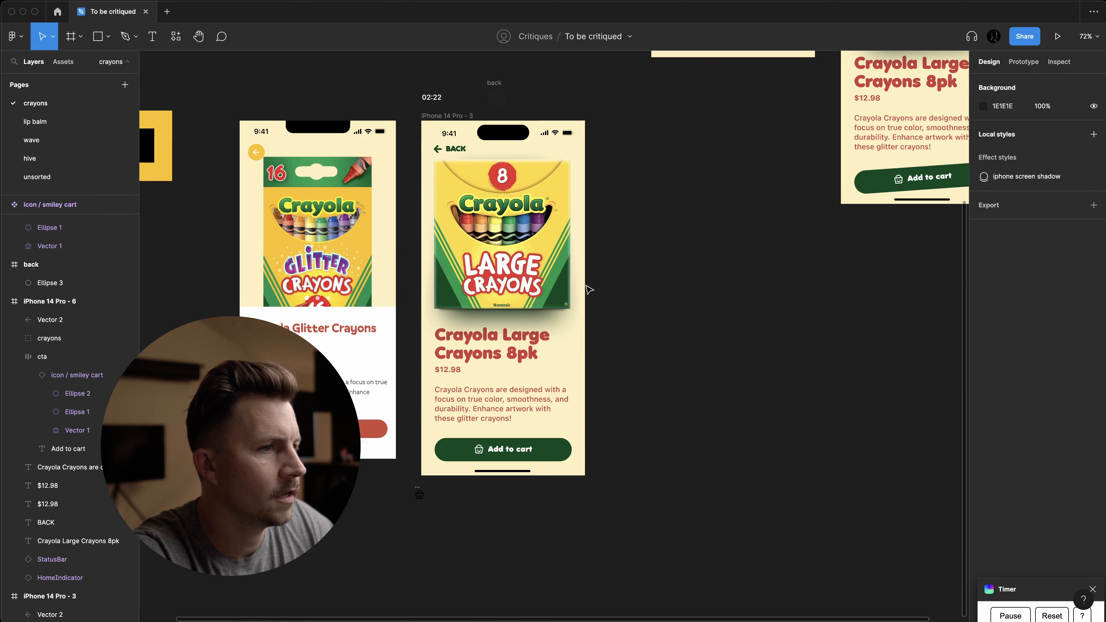
pyautogui.click(522, 295)
pyautogui.scroll(5, 522, 297)
pyautogui.hscroll(-1, 544, 294)
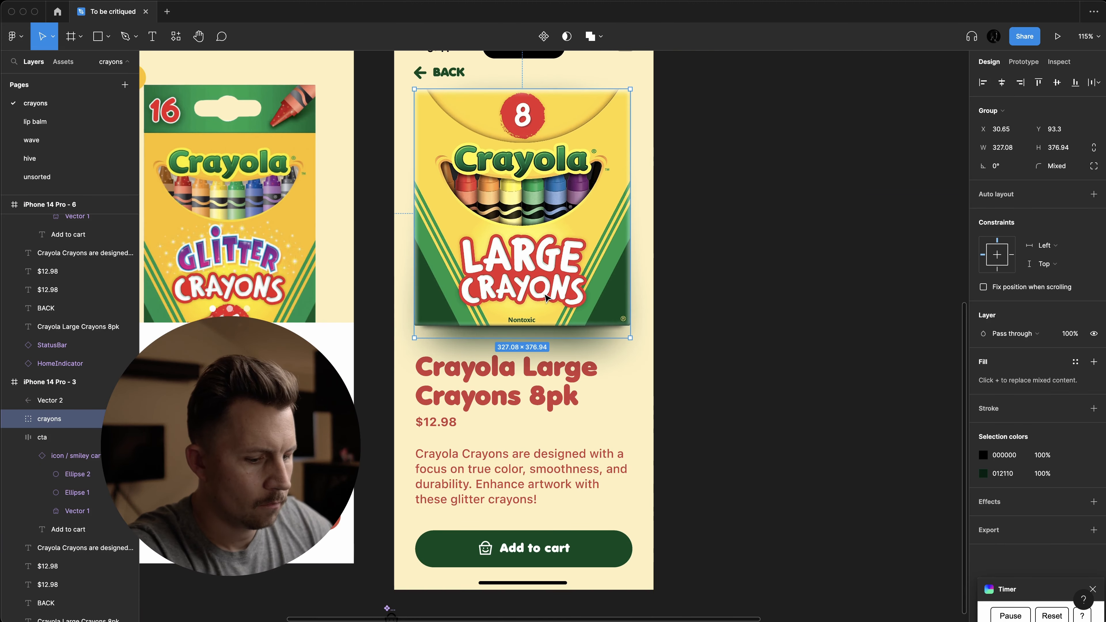
pyautogui.scroll(2, 490, 254)
pyautogui.hscroll(-1, 490, 254)
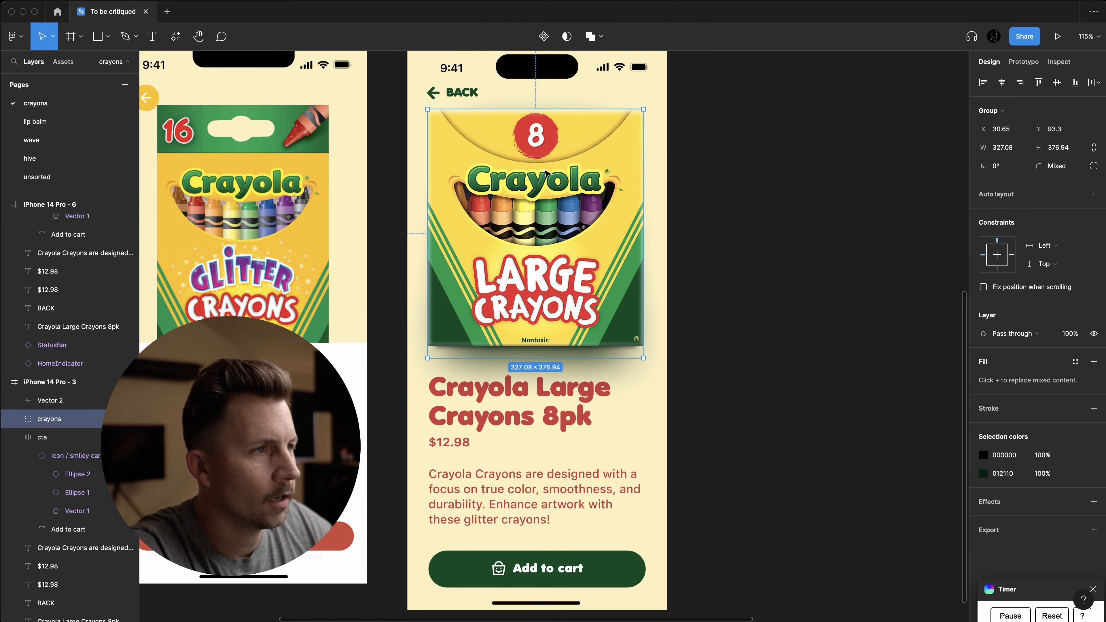
pyautogui.press('alt')
pyautogui.click(444, 492)
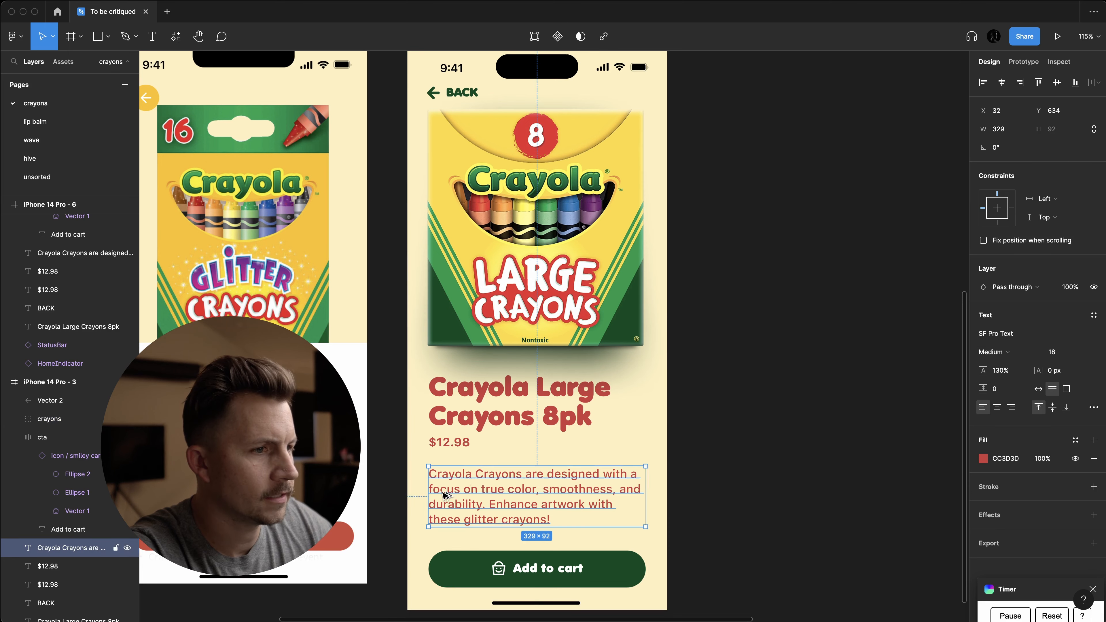
# - Match the crayons image to the title's width by setting it to 329 with its proportions kept
pyautogui.press('alt')
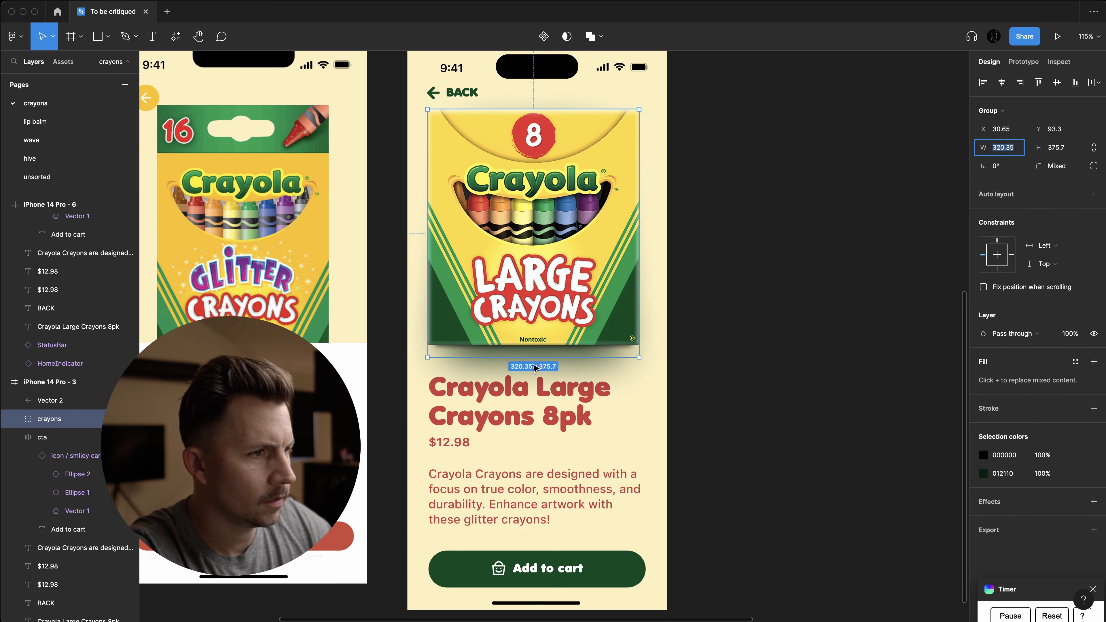
pyautogui.click(528, 393)
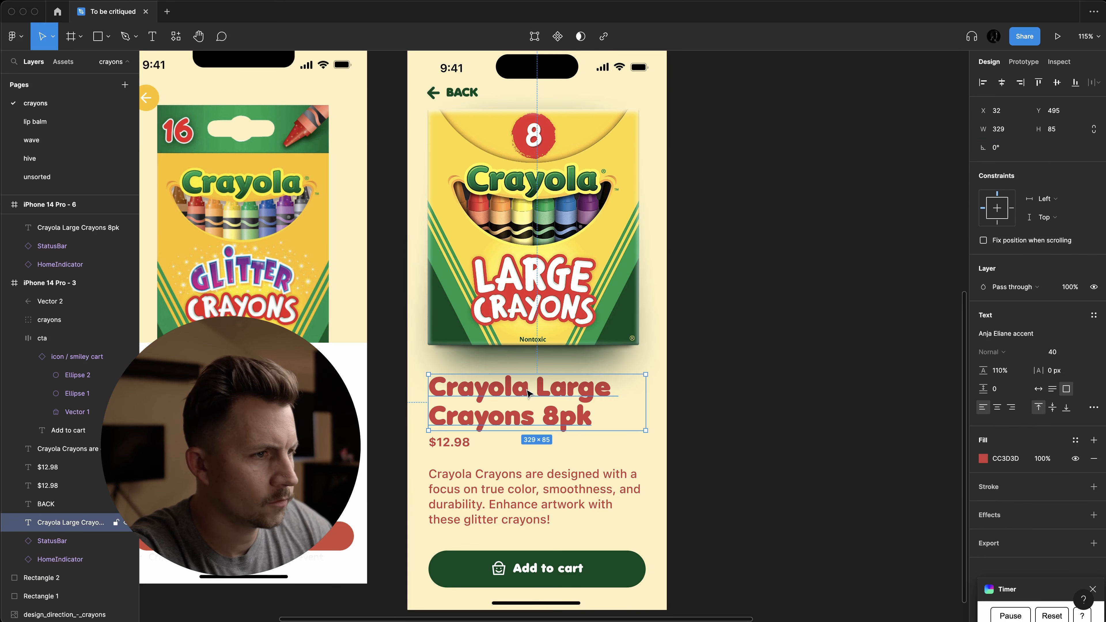
pyautogui.press('alt')
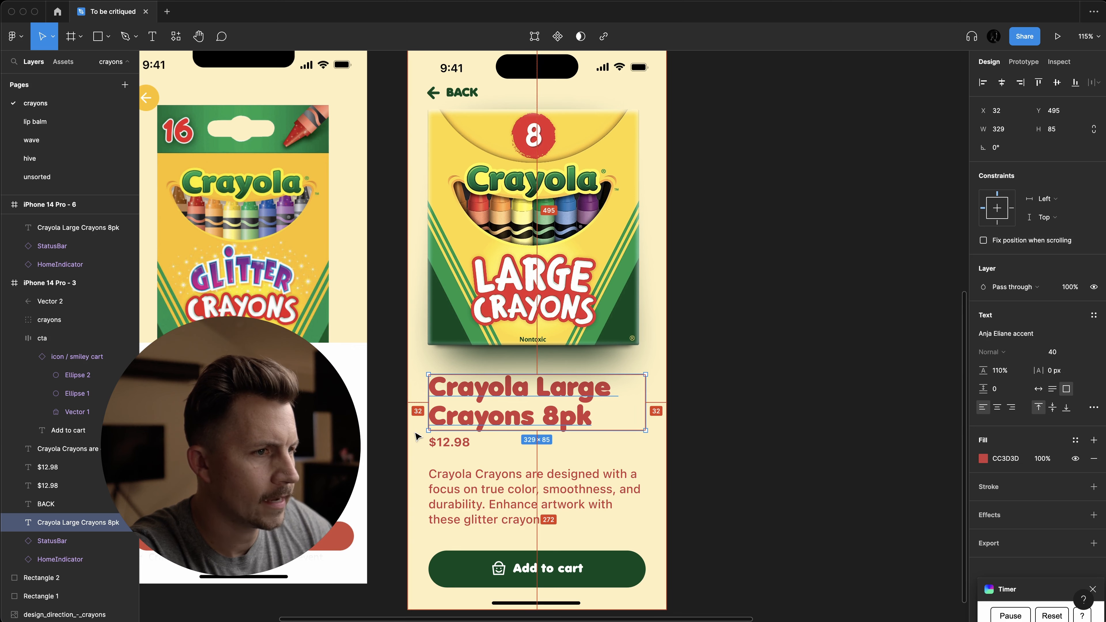
pyautogui.click(610, 218)
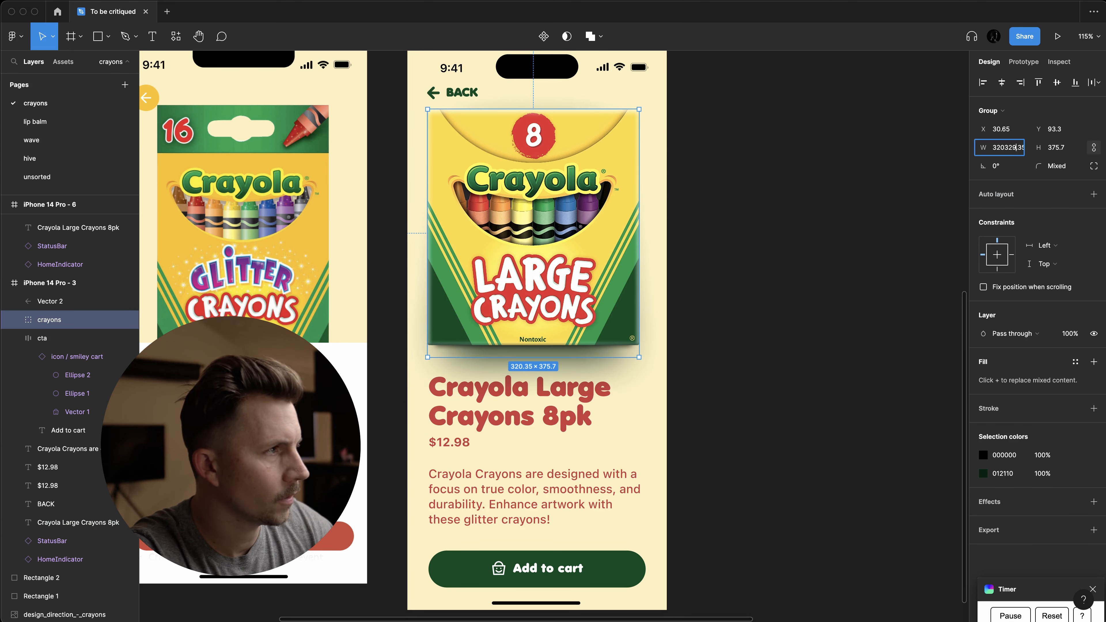
pyautogui.press('Return')
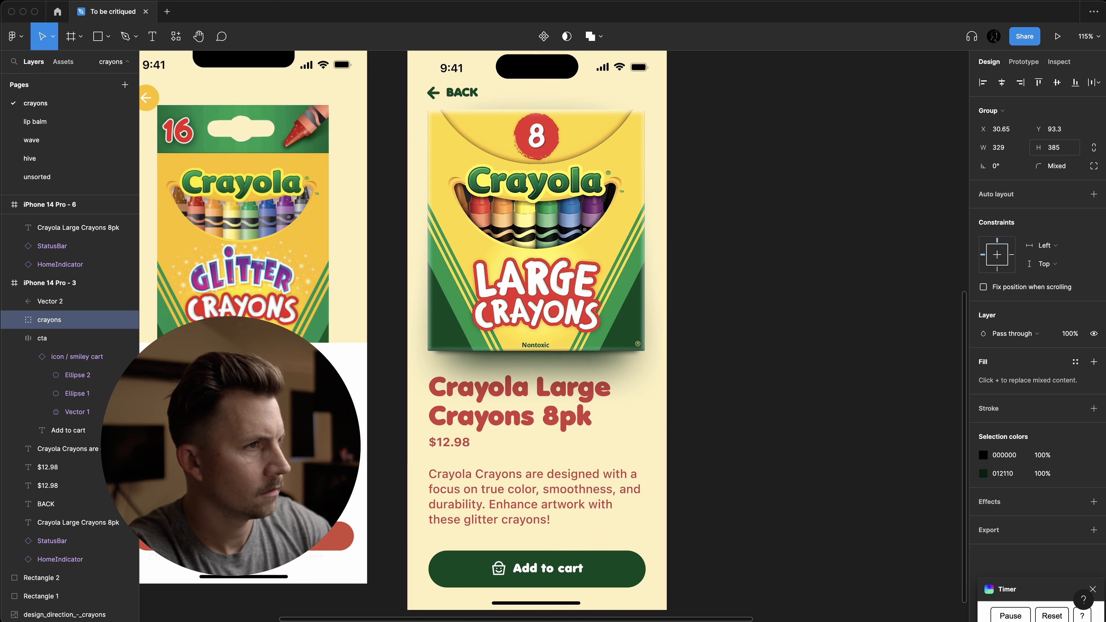
pyautogui.click(900, 227)
# - Position the crayons image at X 32 and Y 93 on the iPhone 14 Pro - 3 screen
pyautogui.click(491, 328)
pyautogui.press('alt')
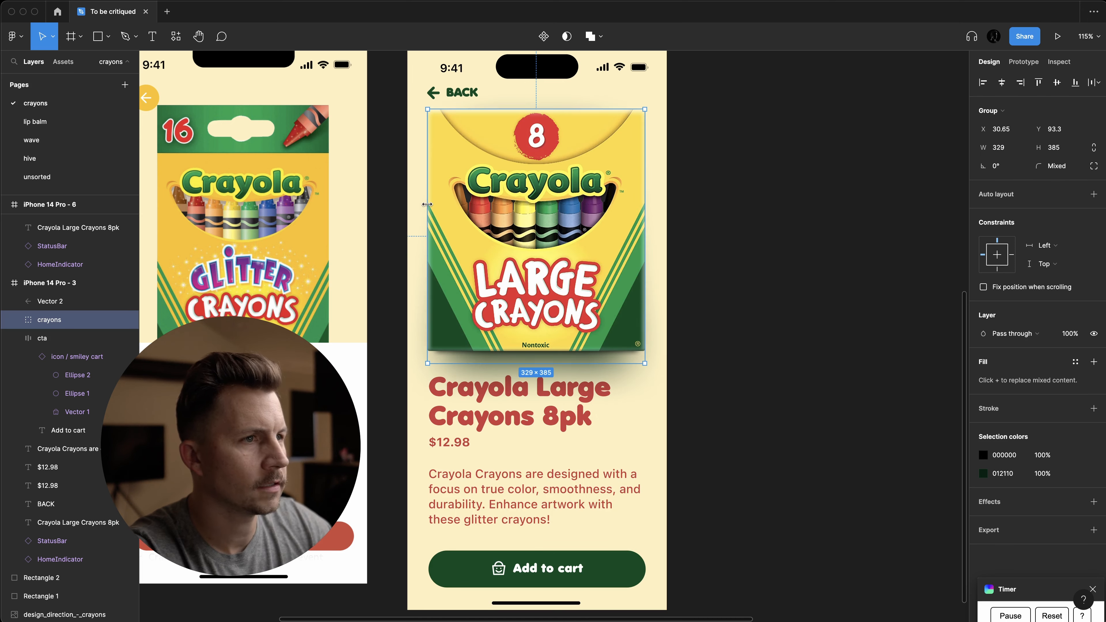
pyautogui.press('alt')
pyautogui.moveTo(1002, 129); pyautogui.dragTo(1033, 128)
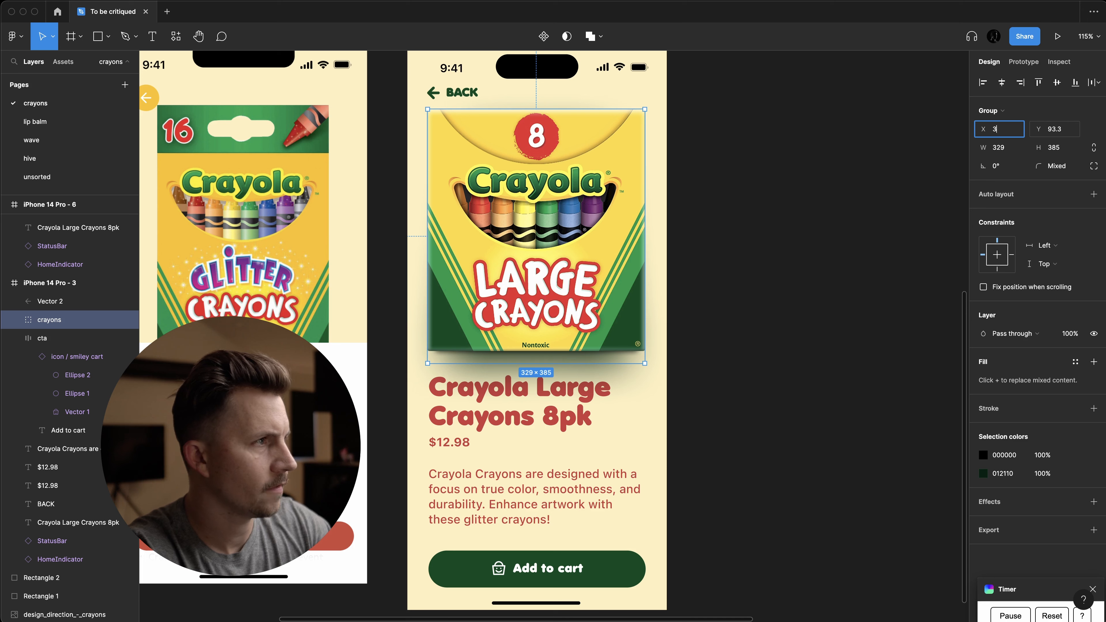
pyautogui.write('2')
pyautogui.press('Return')
pyautogui.press('Tab')
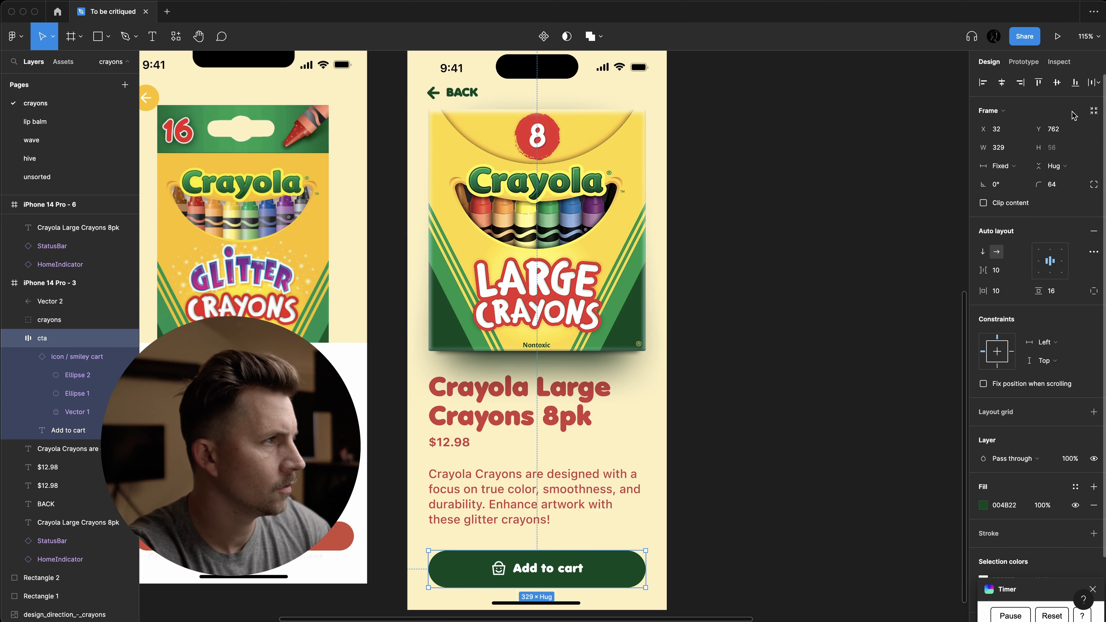
pyautogui.hotkey('shift', 'Tab')
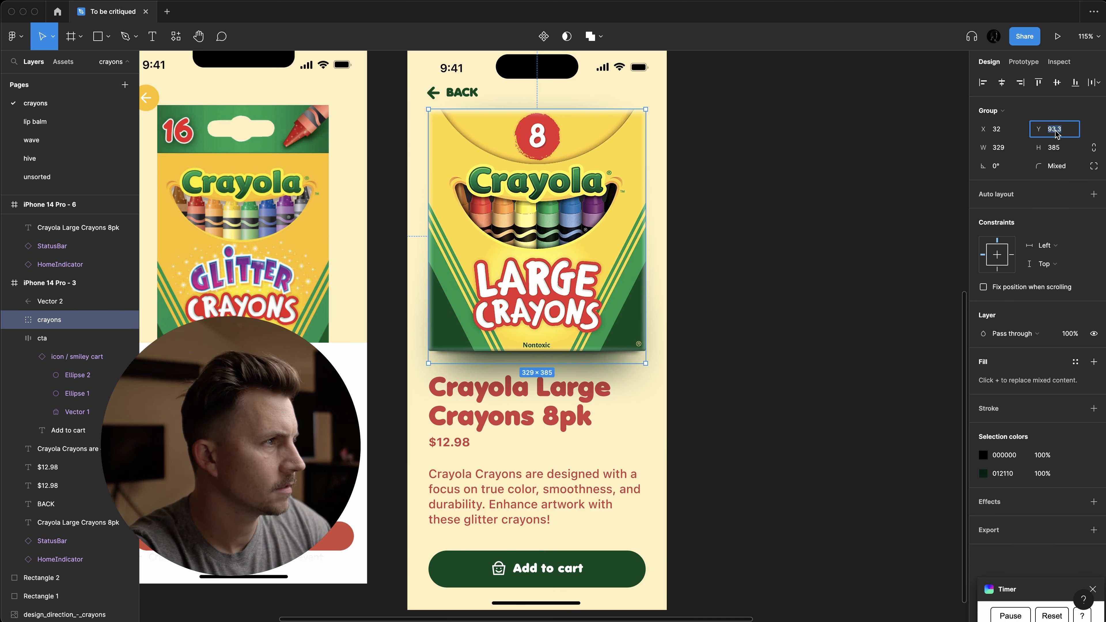
pyautogui.click(745, 216)
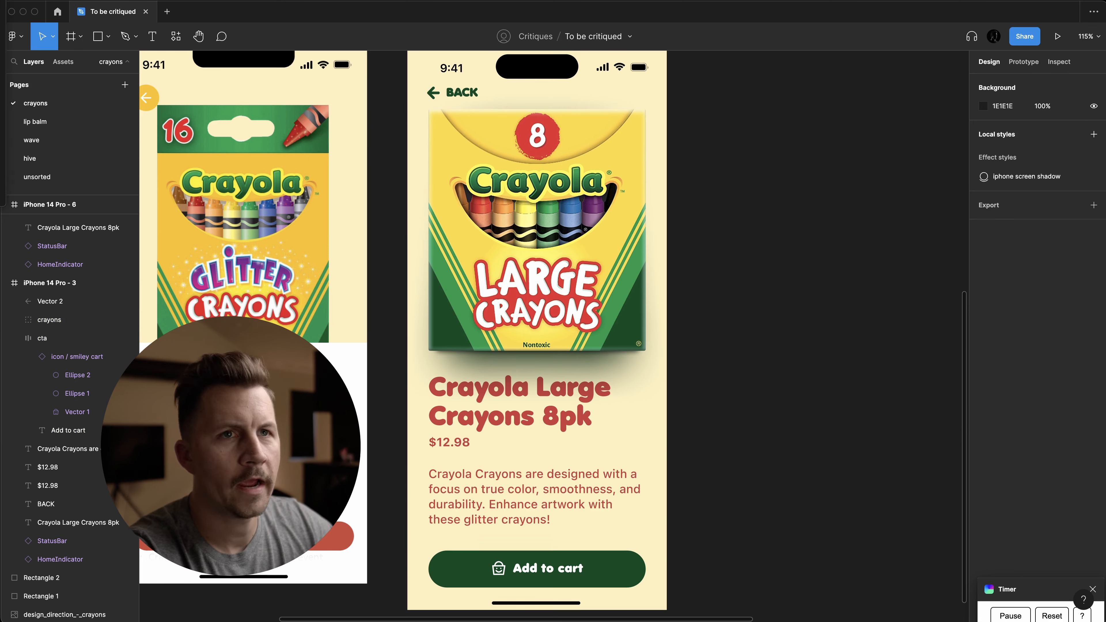
# - Check the crayons image's margins to the screen edges and its gap to the title
pyautogui.click(643, 351)
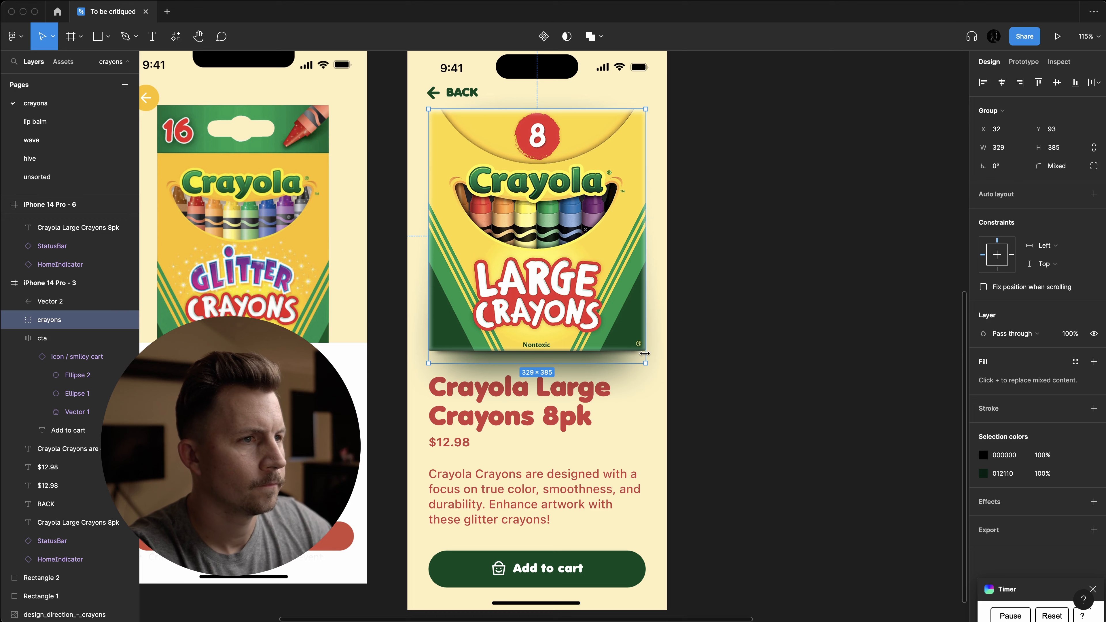
pyautogui.scroll(-3, 792, 274)
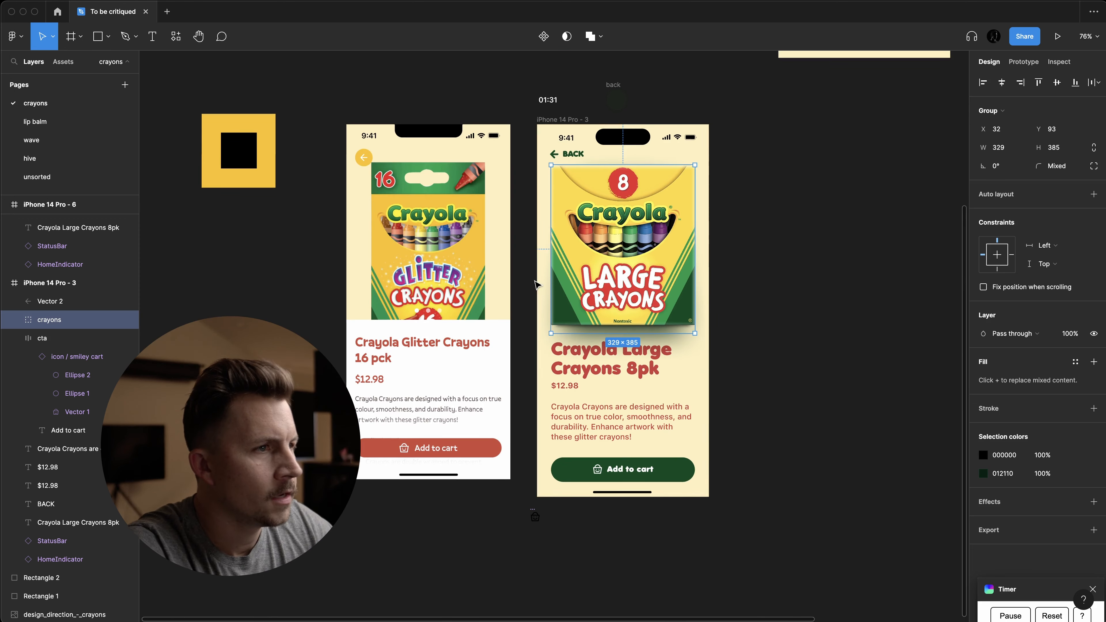
pyautogui.press('alt')
pyautogui.scroll(5, 543, 284)
pyautogui.scroll(1, 533, 133)
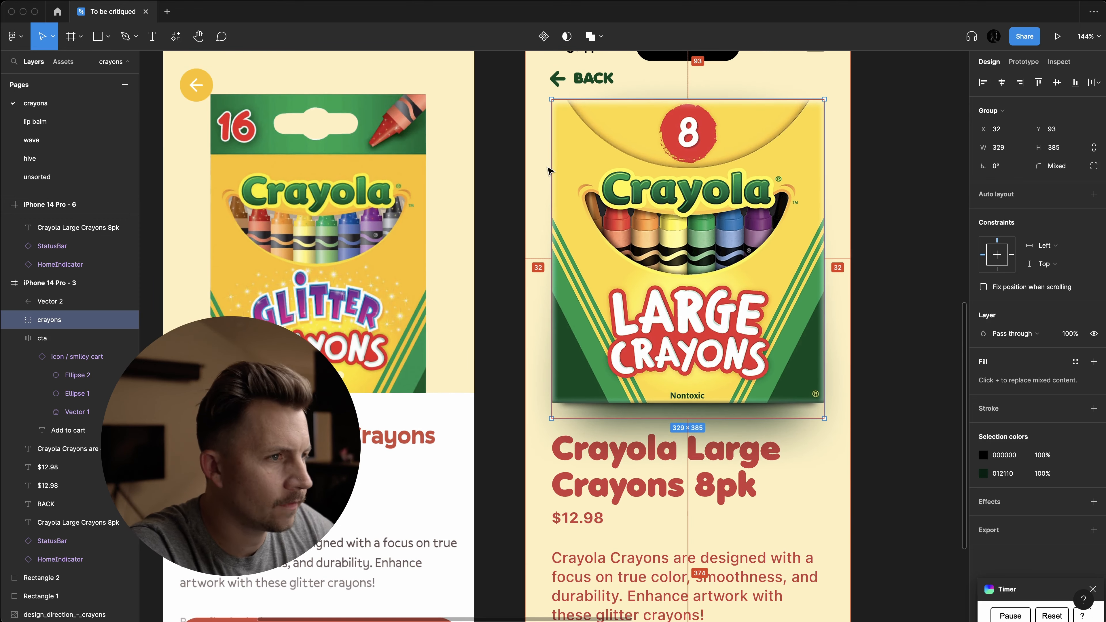
pyautogui.press('alt')
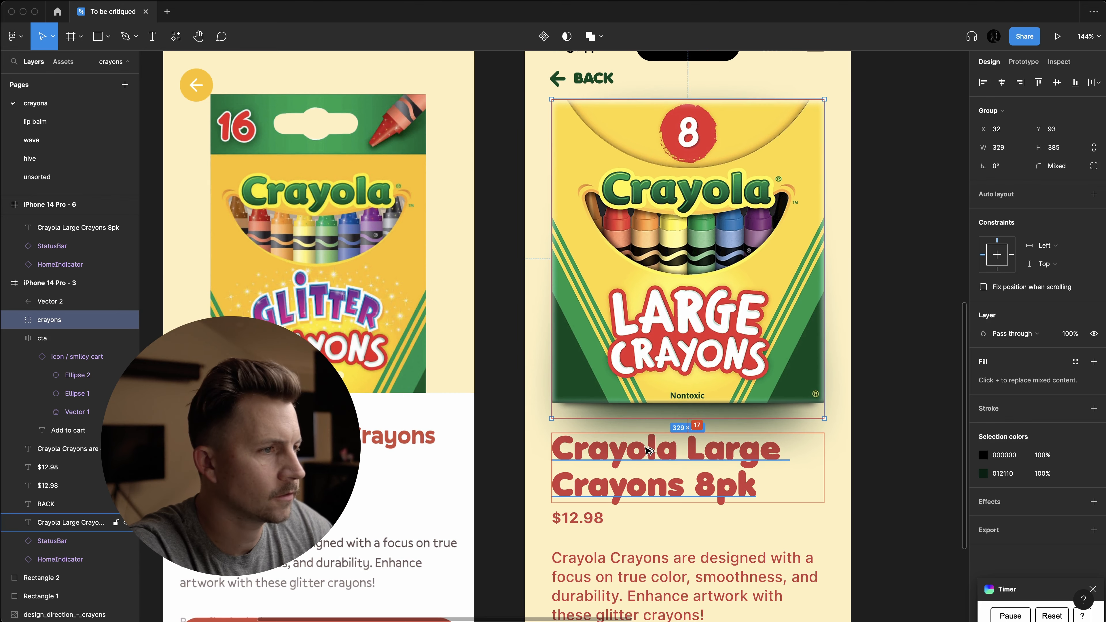
# - Check the gap below the price and nudge the description up 2 px and the Add to cart button up 1 px
pyautogui.click(641, 449)
pyautogui.scroll(-5, 610, 449)
pyautogui.click(592, 462)
pyautogui.scroll(5, 561, 441)
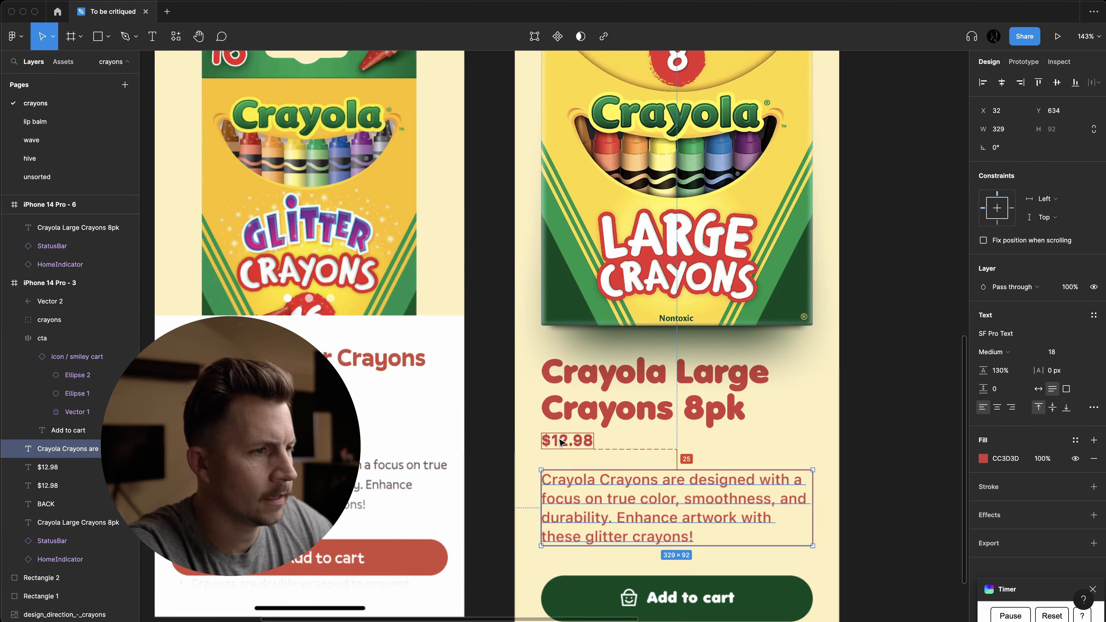
pyautogui.press('Up')
pyautogui.press('Up')
pyautogui.click(631, 578)
pyautogui.press('Up')
pyautogui.scroll(-4, 627, 566)
# - Try the screen without the BACK label and undo its removal
pyautogui.click(524, 150)
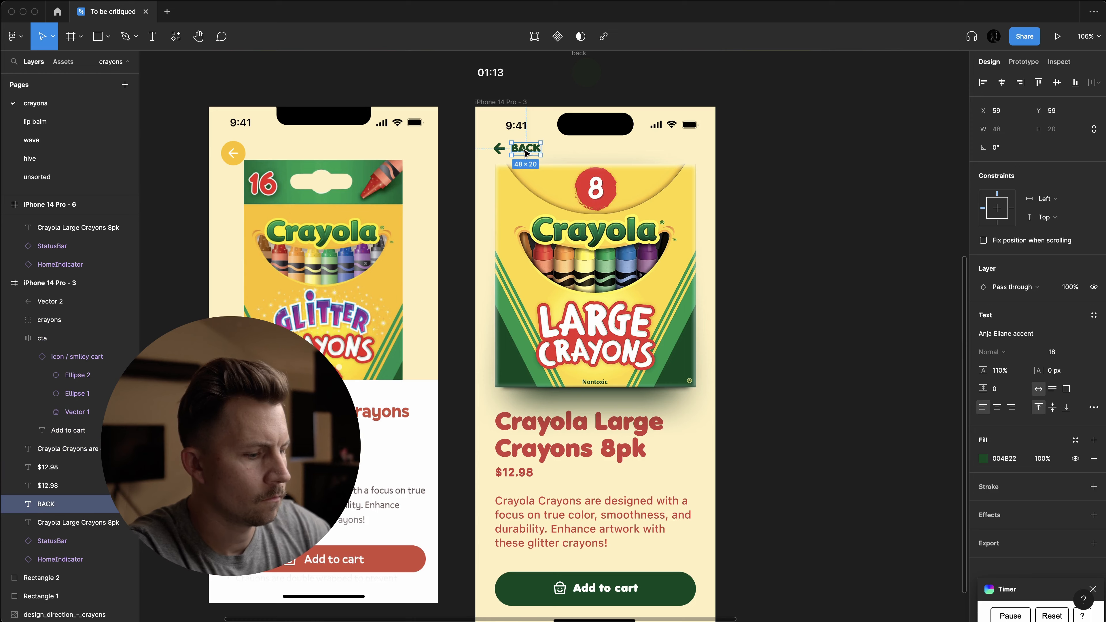
pyautogui.press('BackSpace')
pyautogui.scroll(-5, 526, 153)
pyautogui.hotkey('ctrl', 'z')
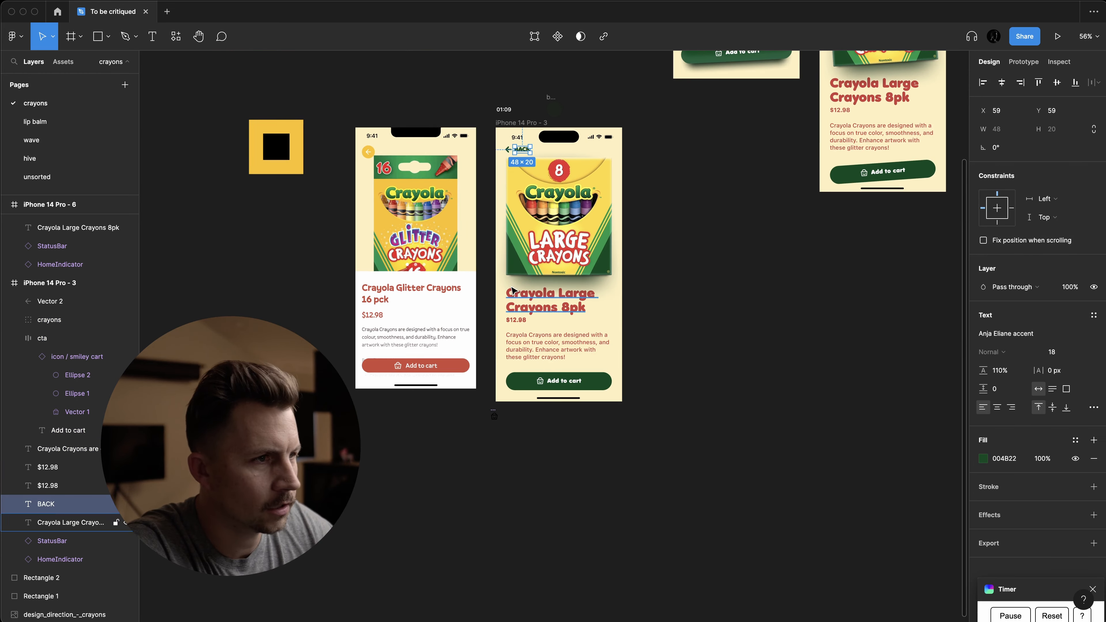
# - Try recolouring the BACK label with the title's red sampled from the canvas, and undo the colour change
pyautogui.scroll(5, 510, 306)
pyautogui.press('i')
pyautogui.click(505, 270)
pyautogui.scroll(-5, 506, 271)
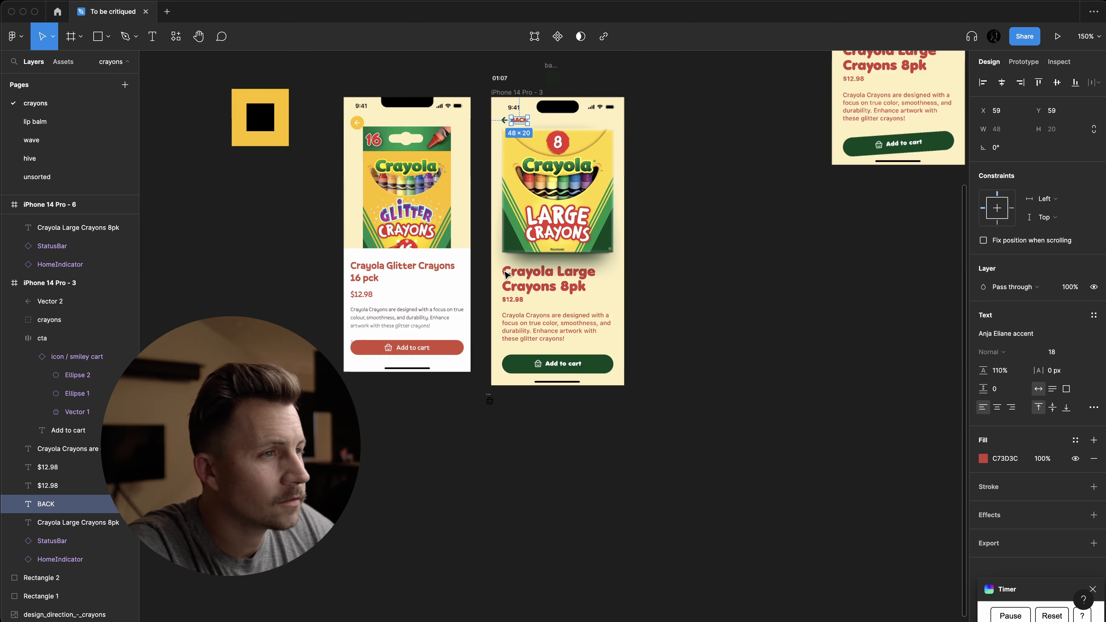
pyautogui.click(730, 300)
pyautogui.scroll(3, 733, 303)
pyautogui.press('super+z')
pyautogui.press('super+z')
pyautogui.click(699, 254)
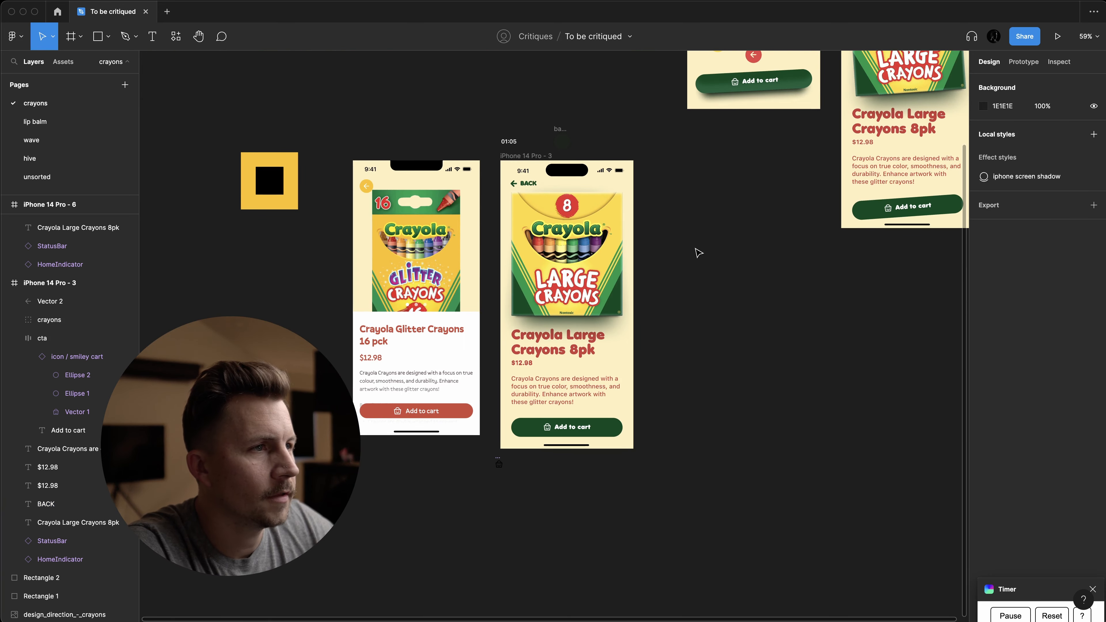
# - Move the crayons image and the green BACK control down slightly on the iPhone 14 Pro - 3 screen
pyautogui.hscroll(-1, 698, 253)
pyautogui.scroll(3, 545, 198)
pyautogui.click(549, 199)
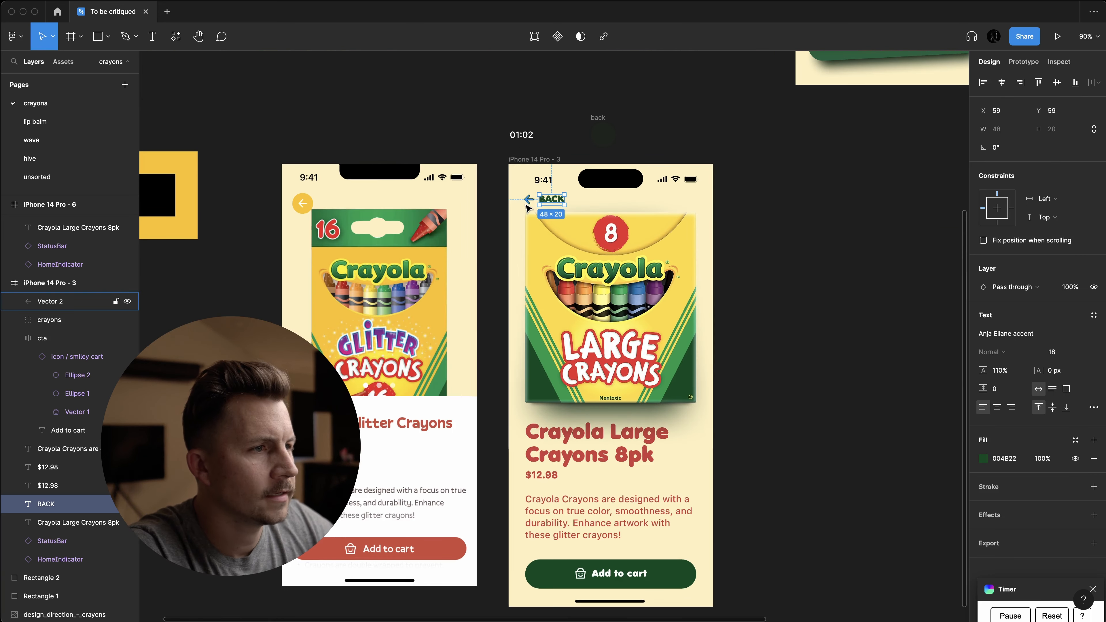
pyautogui.click(498, 297)
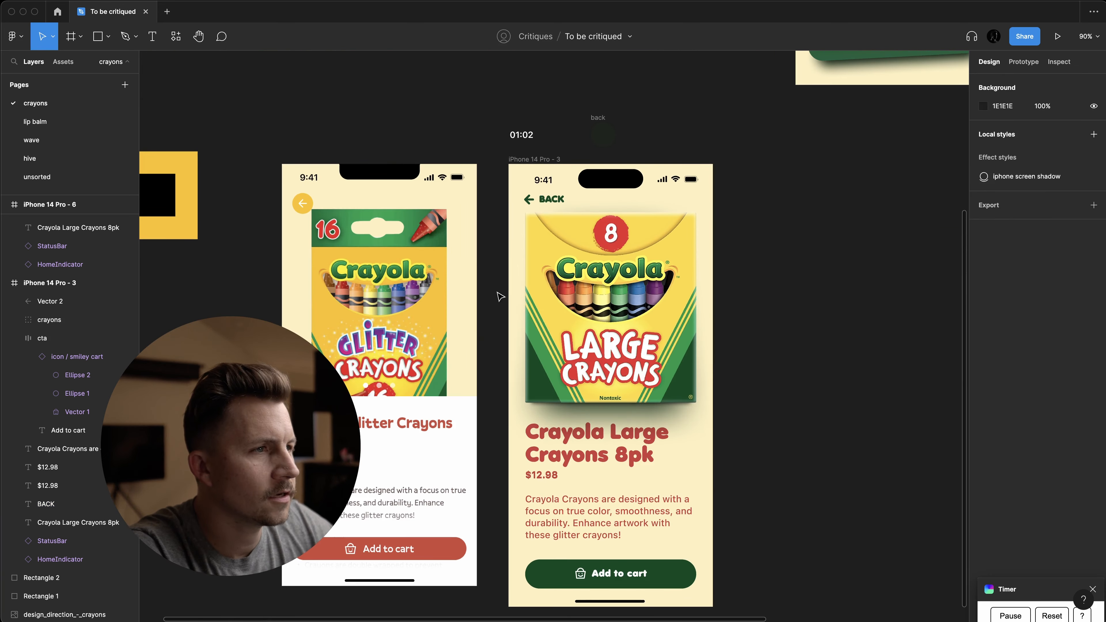
pyautogui.scroll(4, 550, 206)
pyautogui.scroll(-7, 551, 218)
pyautogui.scroll(-1, 569, 223)
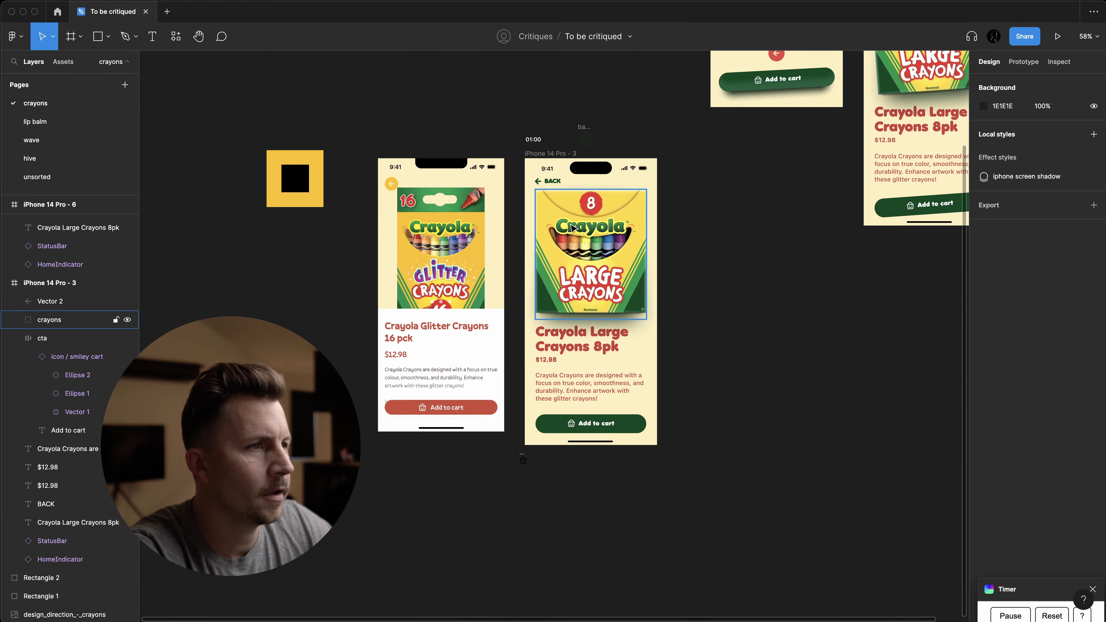
pyautogui.click(568, 220)
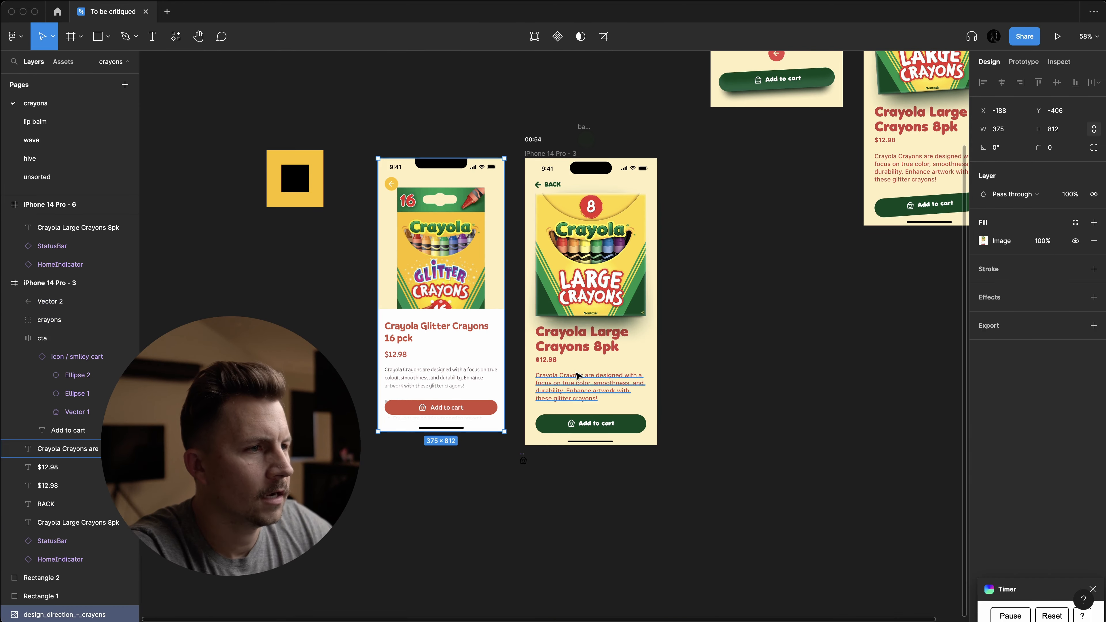
# - Nudge the Crayola Large Crayons 8pk title and the $12.98 price down 3 px, checking their distance to the description
pyautogui.click(545, 360)
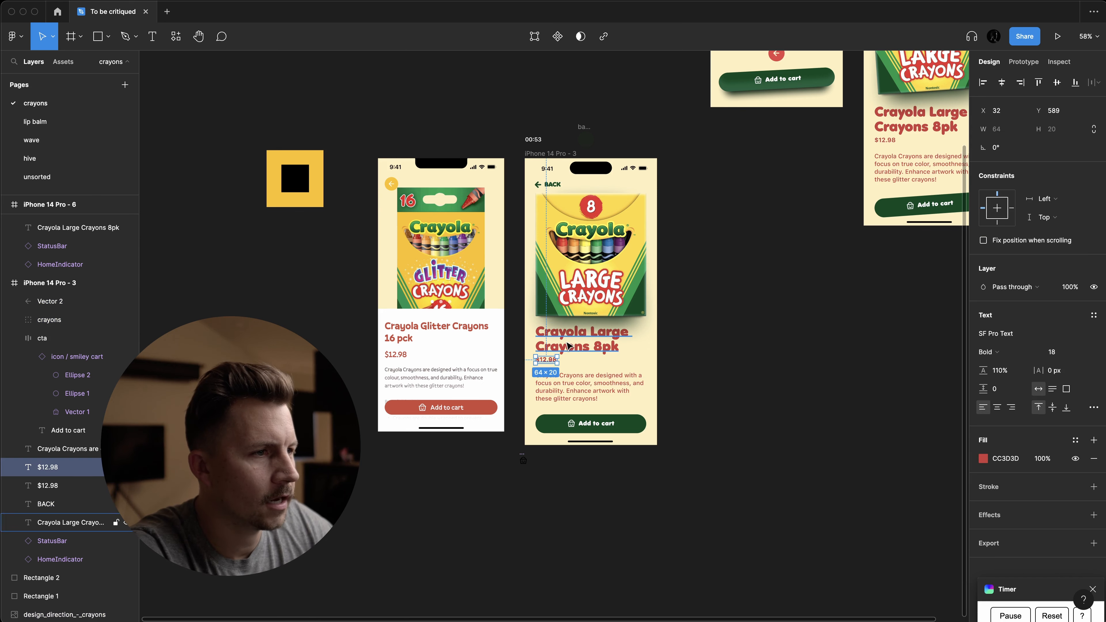
pyautogui.keyDown('shift'); pyautogui.click(565, 347); pyautogui.keyUp('shift')
pyautogui.press('alt')
pyautogui.press('Down')
pyautogui.press('Down')
pyautogui.press('Down')
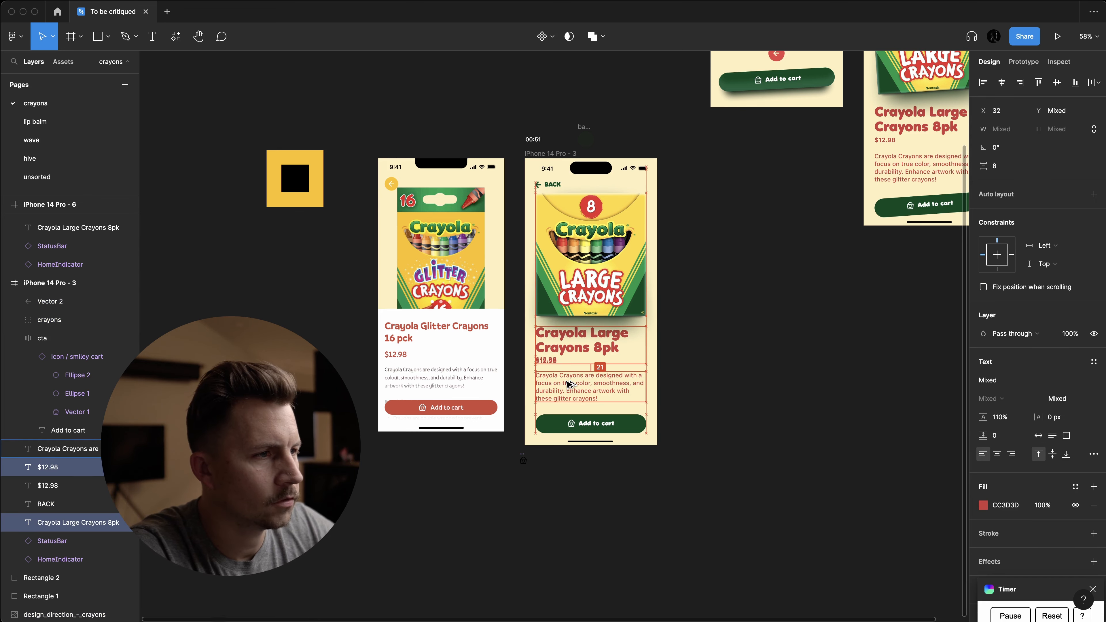
# - Delete the duplicate $12.98 price label and set the remaining price's font weight to Heavy
pyautogui.click(599, 340)
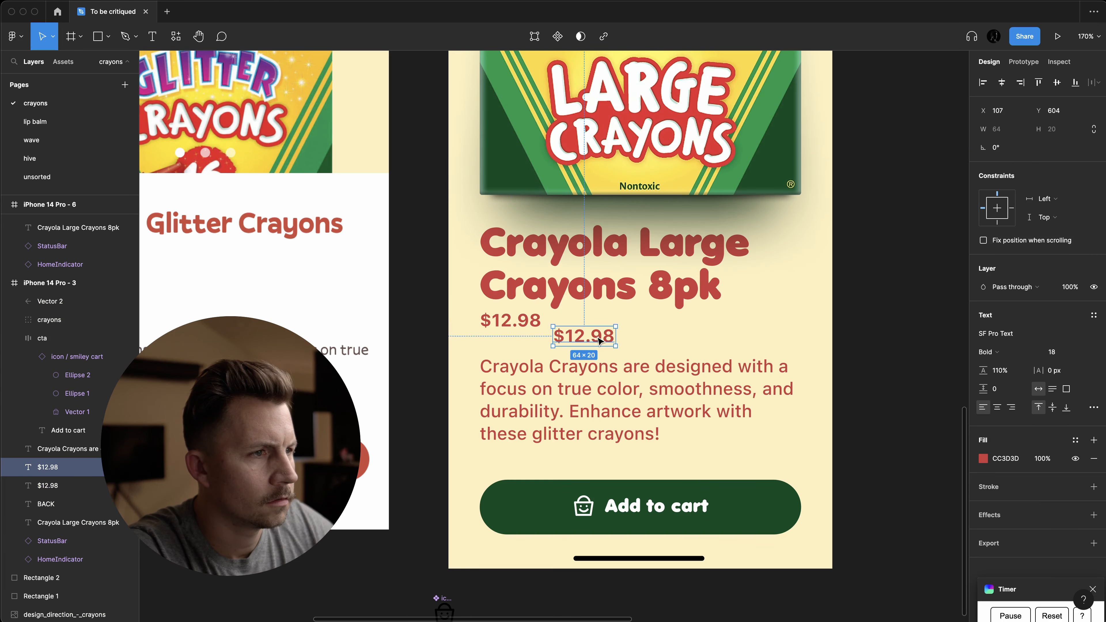
pyautogui.press('Delete')
pyautogui.click(510, 321)
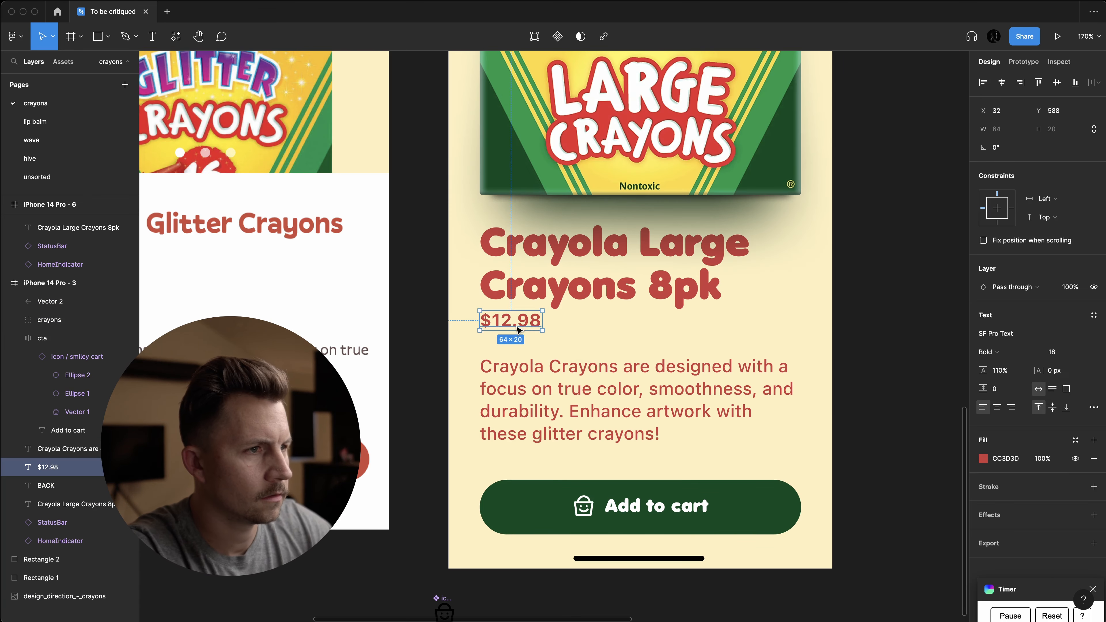
pyautogui.click(1005, 360)
pyautogui.click(1015, 366)
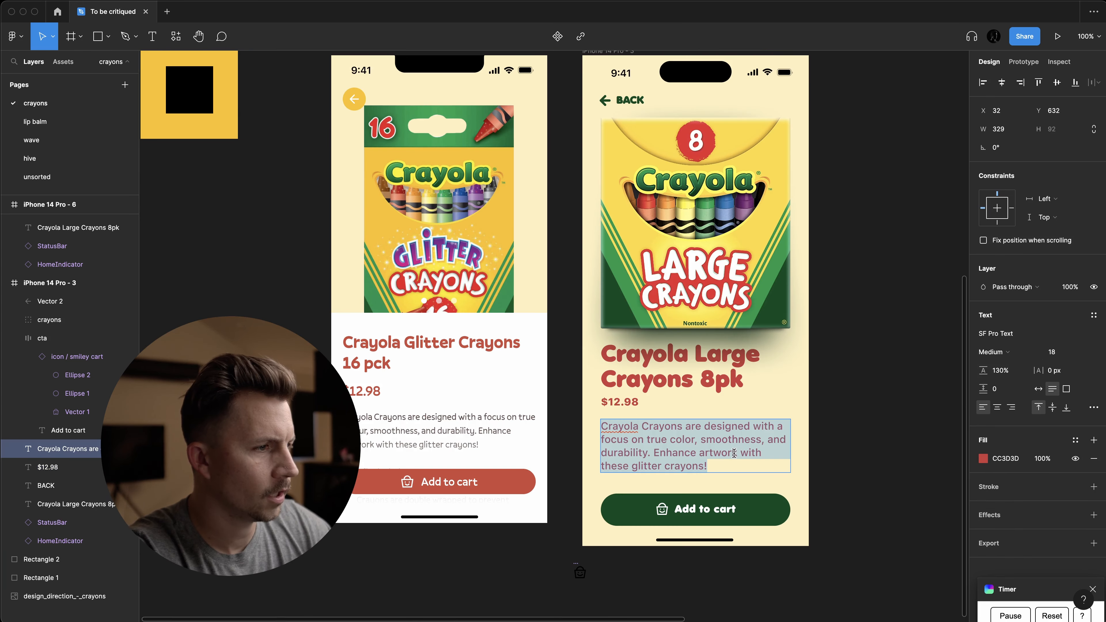
# - Shorten the description to end with "Enhance artwork...more" and set the word "more" to Heavy
pyautogui.moveTo(734, 453); pyautogui.dragTo(786, 478)
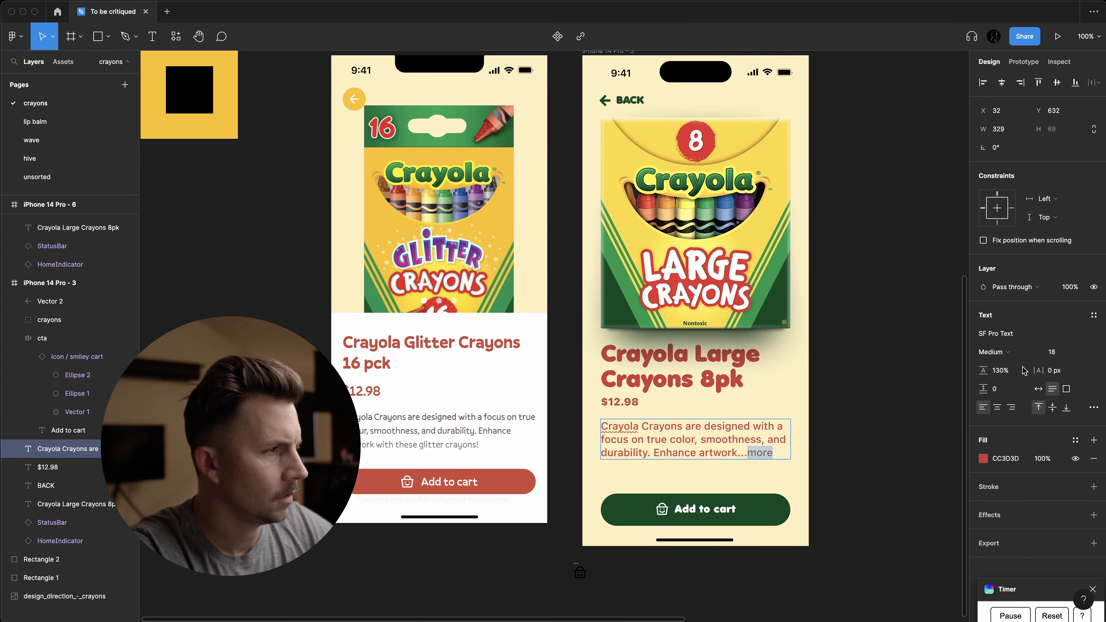
pyautogui.click(1018, 360)
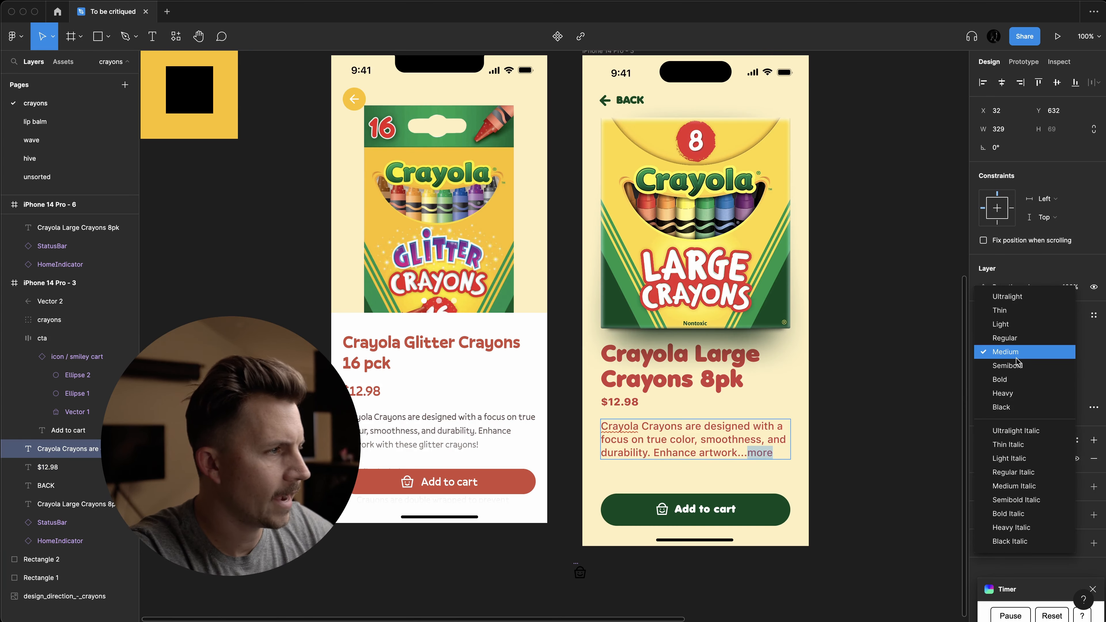
pyautogui.click(1012, 379)
pyautogui.click(996, 352)
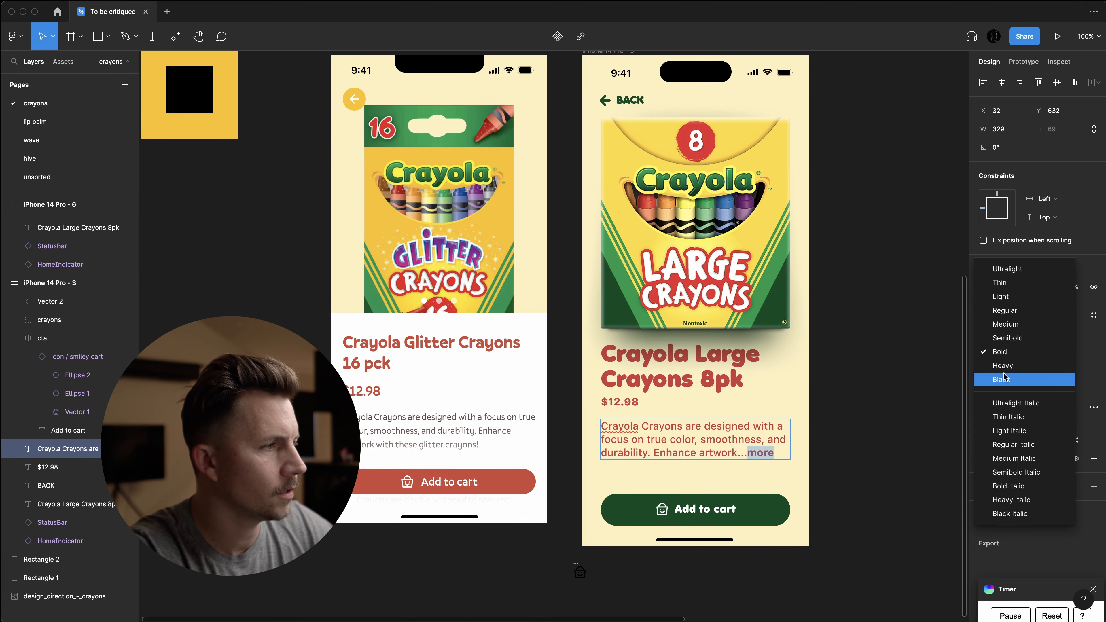
pyautogui.click(1004, 367)
pyautogui.click(839, 464)
pyautogui.click(818, 436)
# - Move the Add to cart button up to Y 732, closer to the shortened description
pyautogui.click(733, 452)
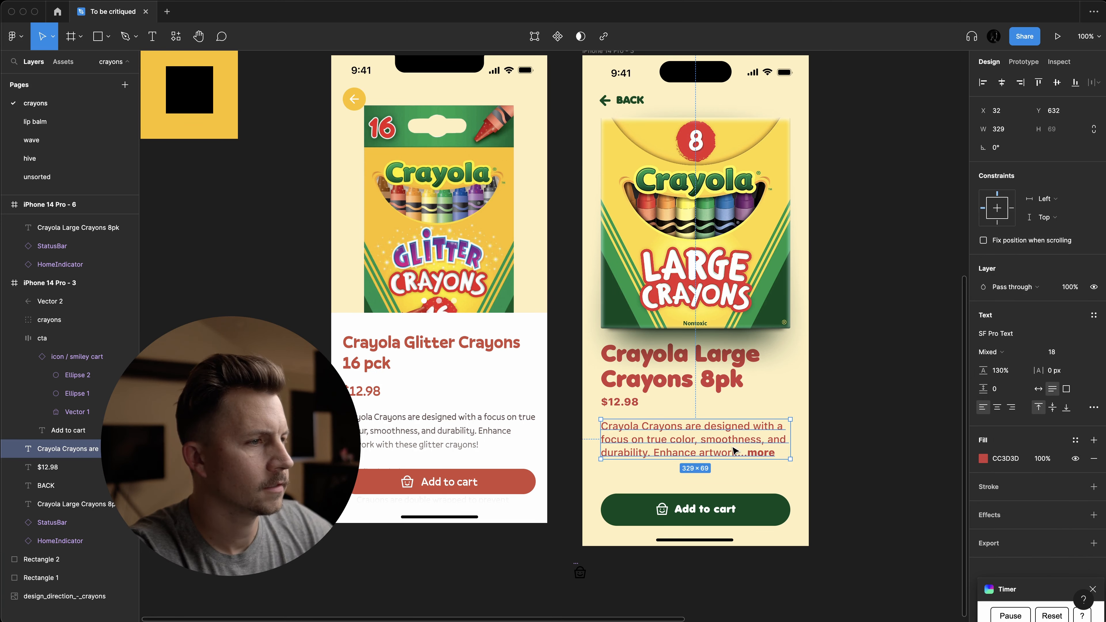
pyautogui.click(729, 513)
pyautogui.moveTo(746, 512); pyautogui.dragTo(746, 495)
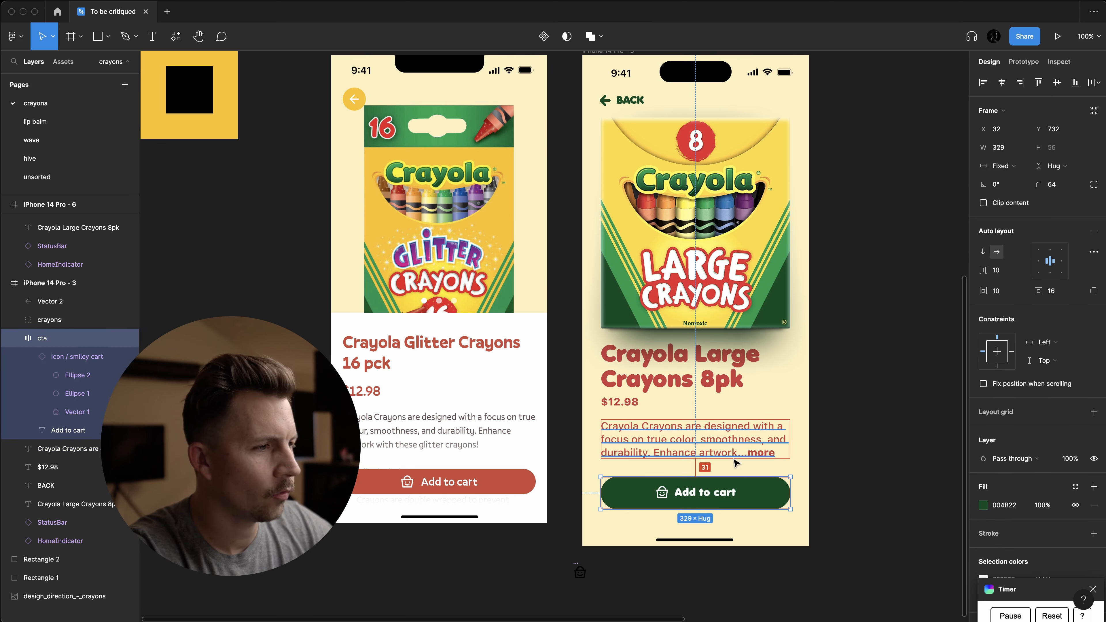
# - Move the title, price, description and Add to cart button down 20 px together, and shift the crayons image down slightly
pyautogui.keyDown('shift'); pyautogui.click(724, 452); pyautogui.keyUp('shift')
pyautogui.hotkey('shift', 'Down')
pyautogui.hotkey('shift', 'Down')
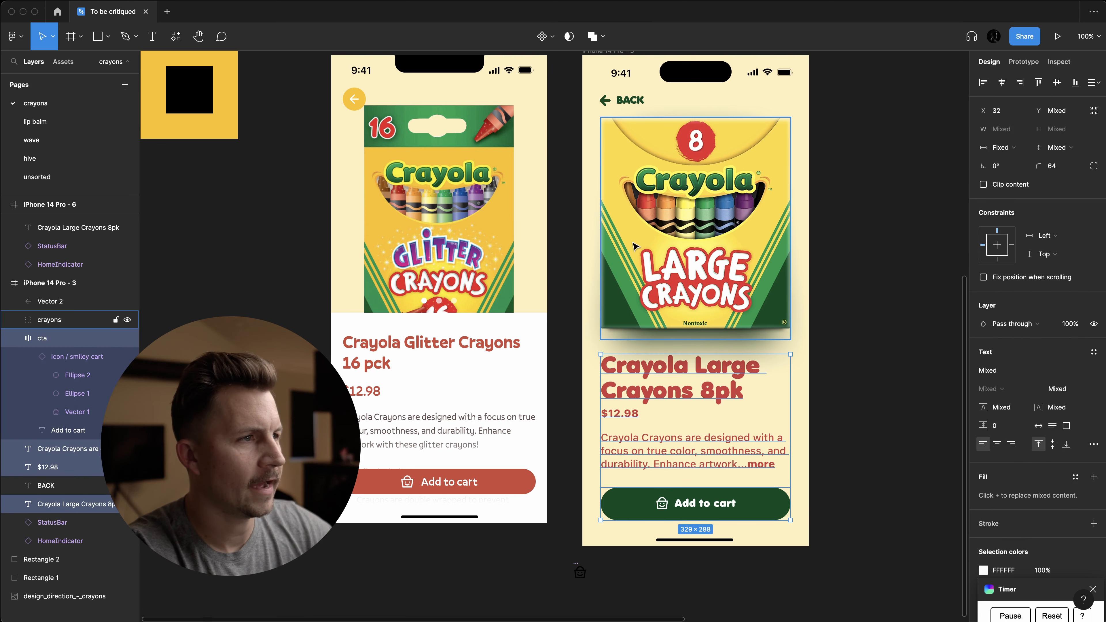
pyautogui.moveTo(697, 188); pyautogui.dragTo(698, 196)
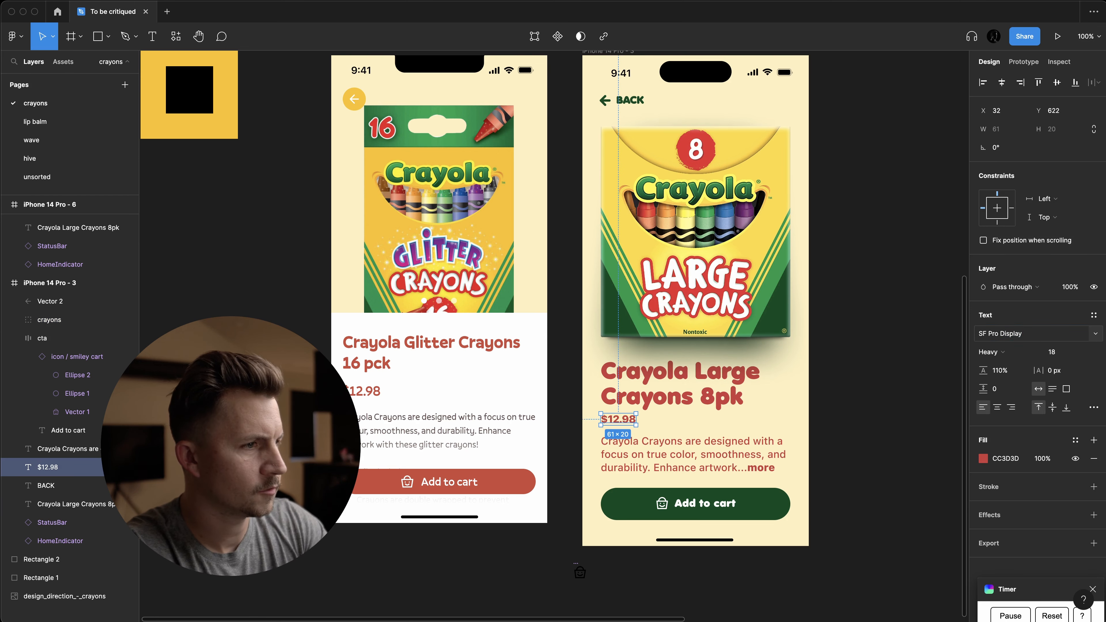
# - Set the $12.98 price and the word "more" in the description to Black weight, with a space before "more"
pyautogui.click(870, 452)
pyautogui.scroll(-3, 867, 449)
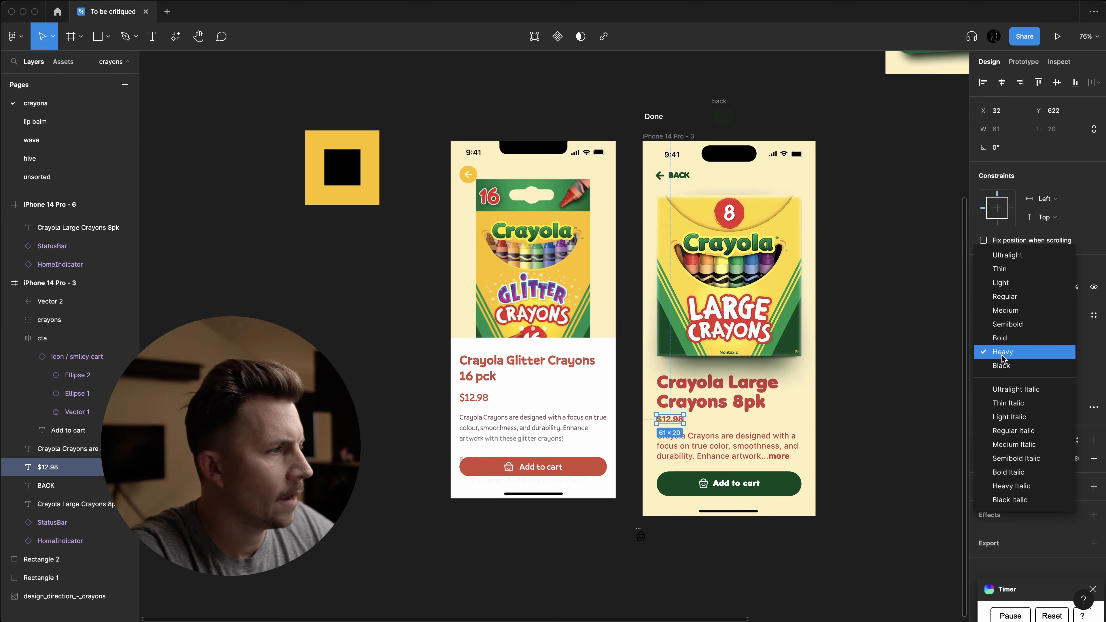
pyautogui.click(1002, 365)
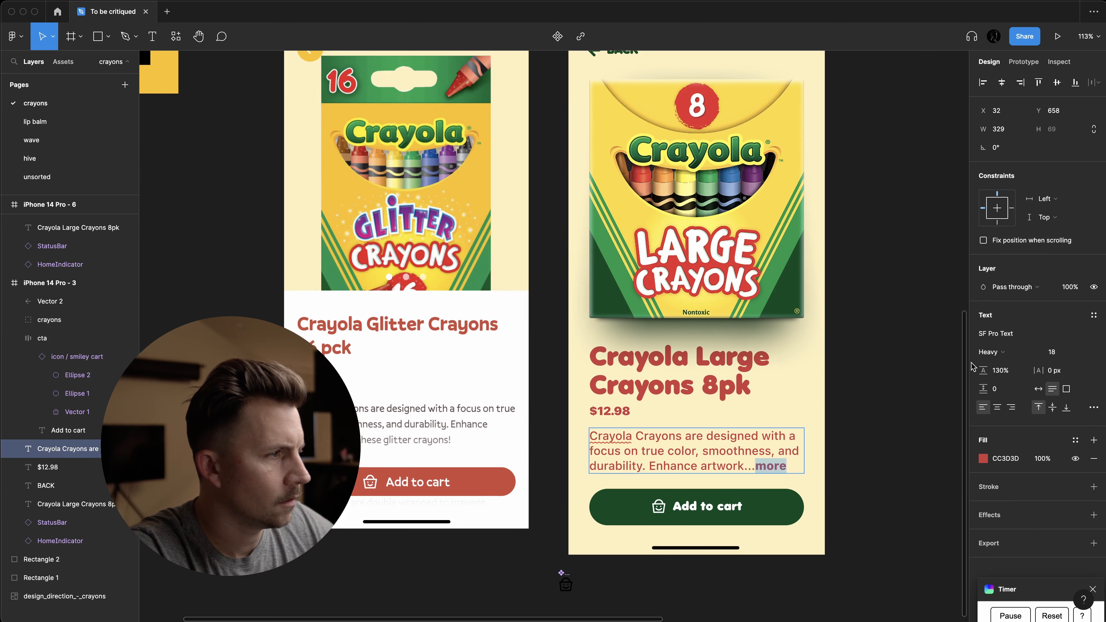
pyautogui.click(1002, 365)
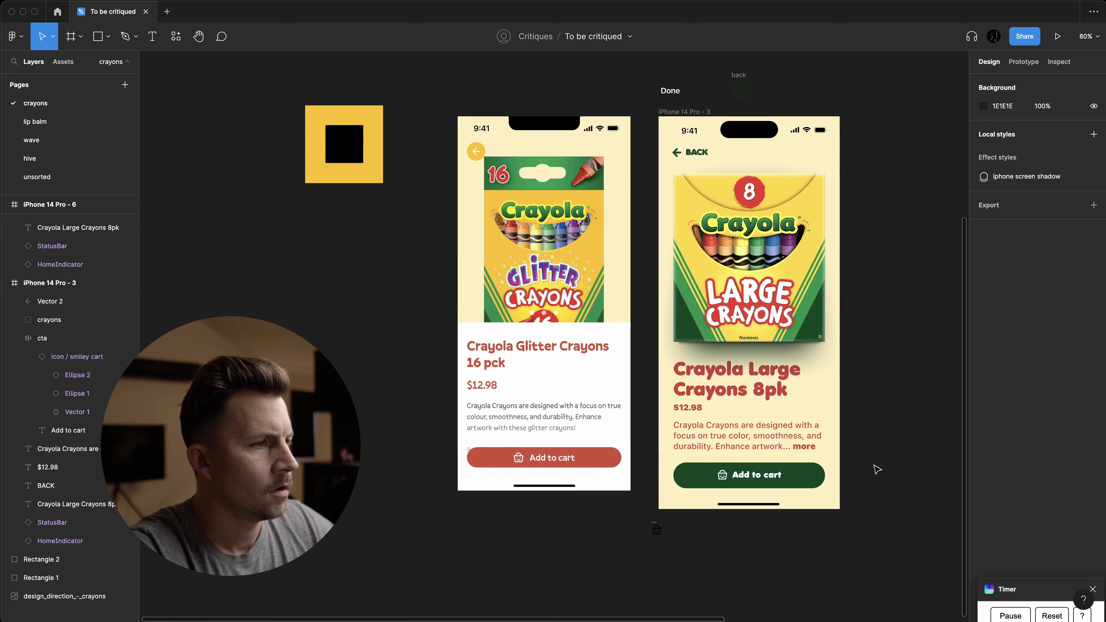
pyautogui.scroll(1, 778, 441)
pyautogui.click(779, 442)
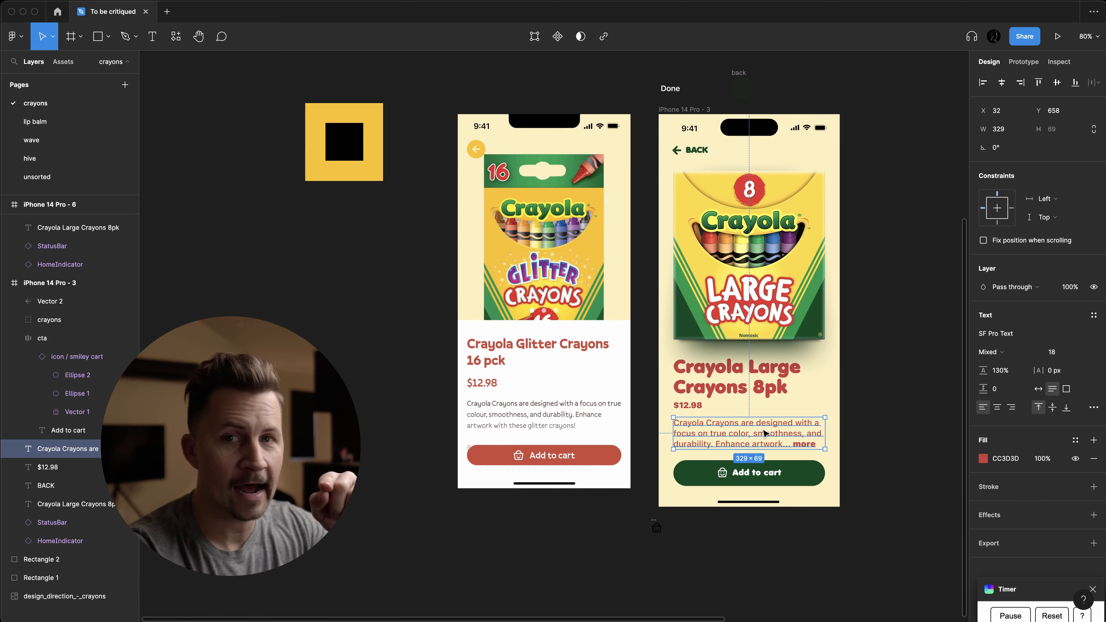
pyautogui.click(889, 415)
pyautogui.scroll(-2, 889, 414)
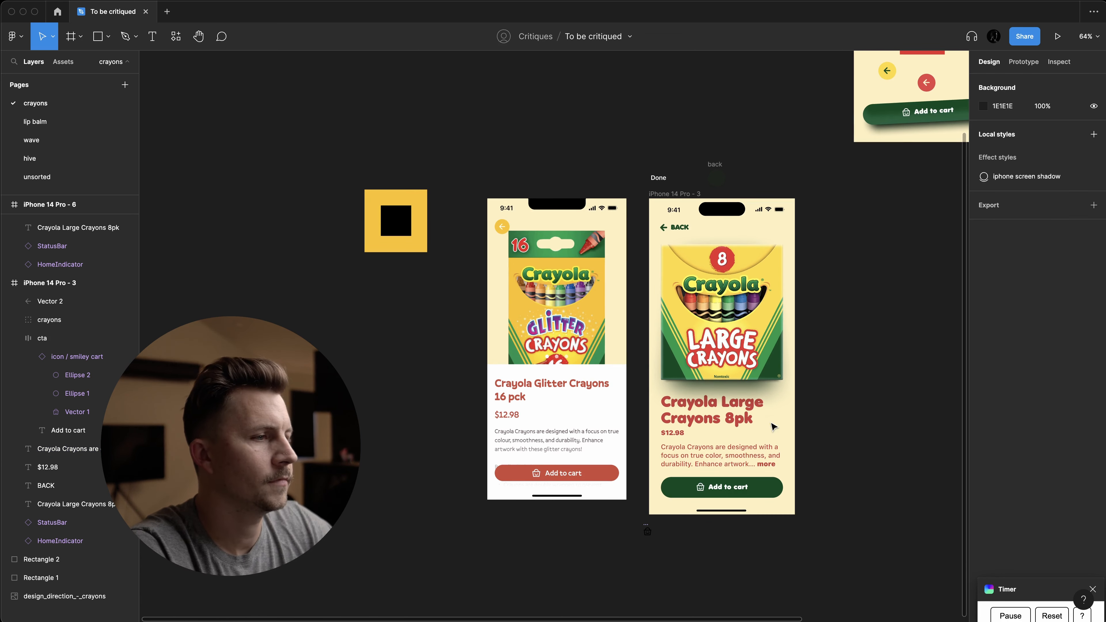
# - Resize the Crayola Glitter Crayons reference screenshot to 393 × 852
pyautogui.moveTo(513, 218); pyautogui.dragTo(520, 218)
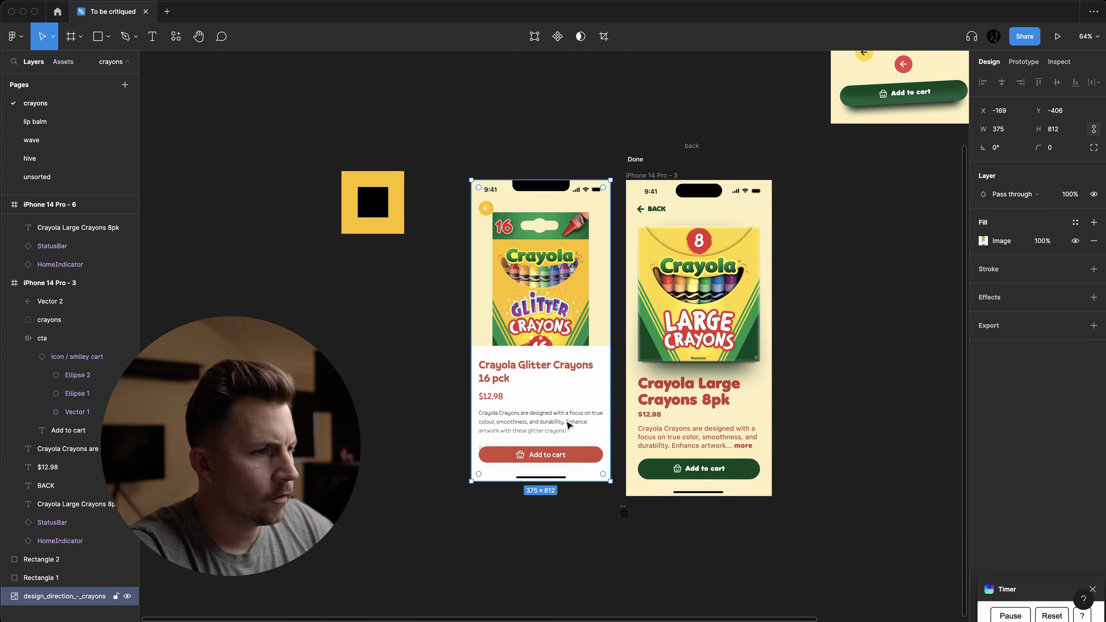
pyautogui.moveTo(611, 480); pyautogui.dragTo(608, 496)
pyautogui.scroll(3, 593, 454)
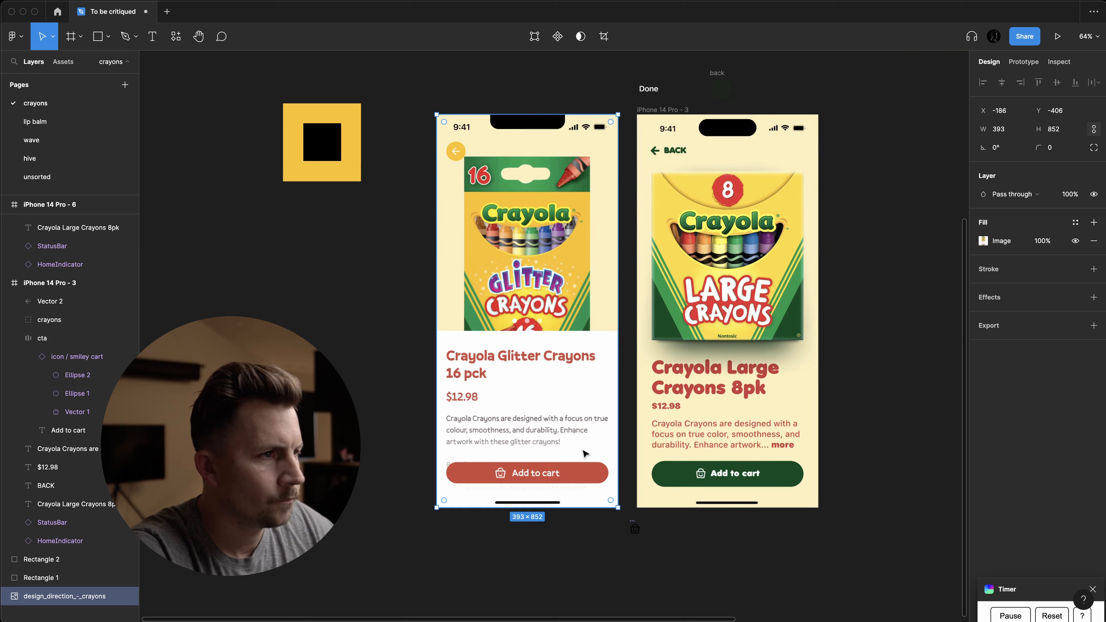
pyautogui.click(657, 554)
# - Nudge the title, price and description on the Large Crayons screen up slightly together
pyautogui.hscroll(2, 658, 555)
pyautogui.scroll(1, 658, 555)
pyautogui.scroll(-1, 657, 484)
pyautogui.click(628, 416)
pyautogui.keyDown('shift'); pyautogui.click(611, 432); pyautogui.keyUp('shift')
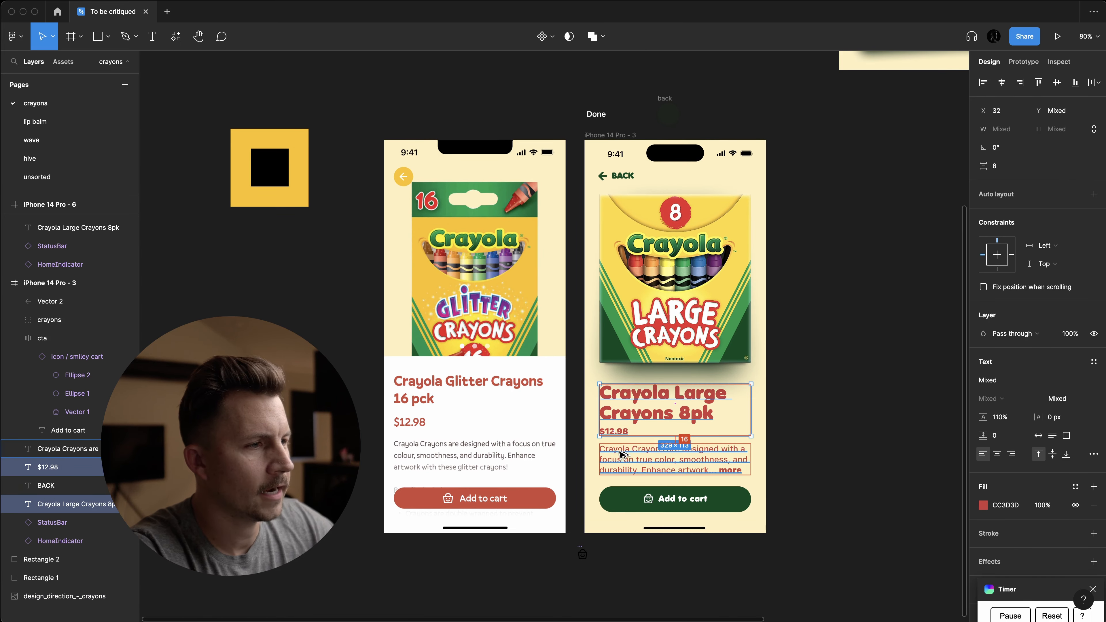
pyautogui.hscroll(1, 622, 455)
pyautogui.scroll(-1, 622, 455)
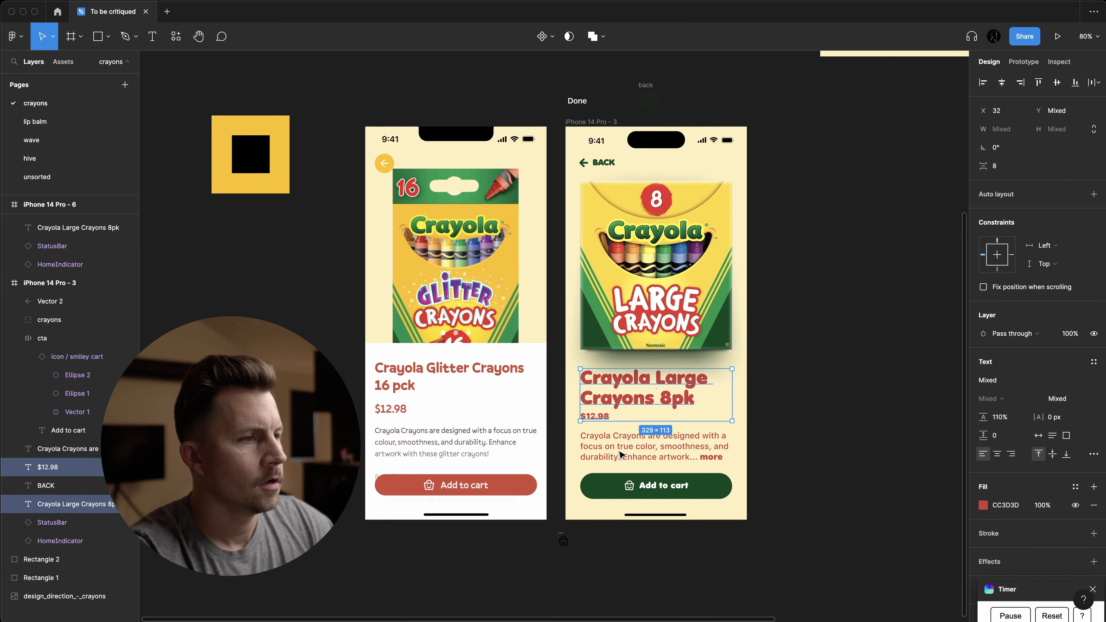
pyautogui.keyDown('shift'); pyautogui.click(637, 451); pyautogui.keyUp('shift')
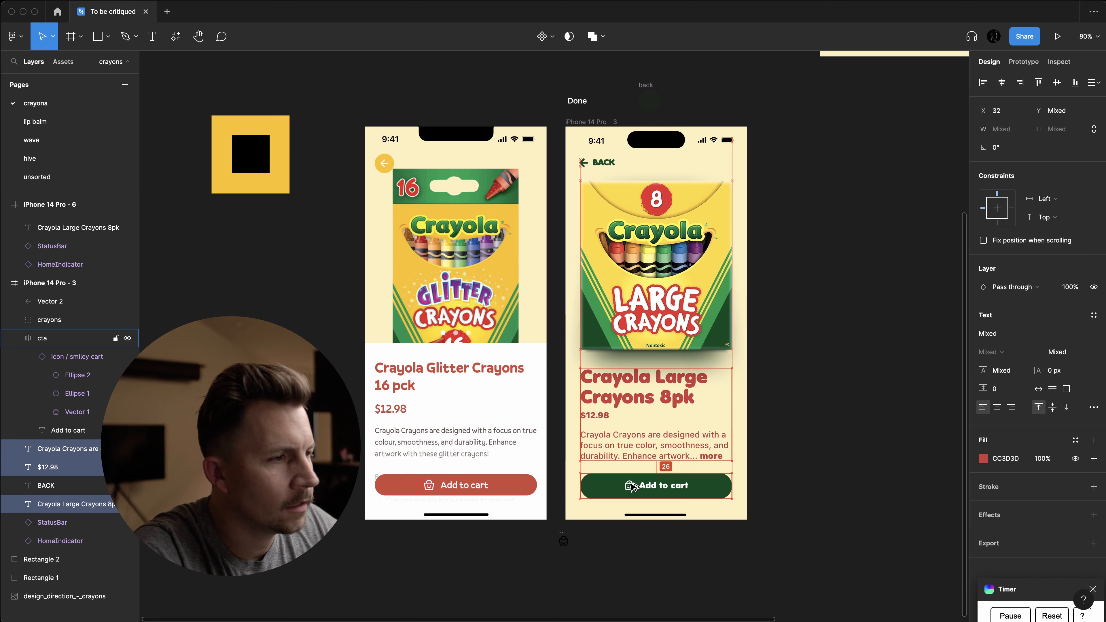
pyautogui.click(857, 396)
pyautogui.scroll(1, 857, 398)
pyautogui.scroll(-1, 857, 397)
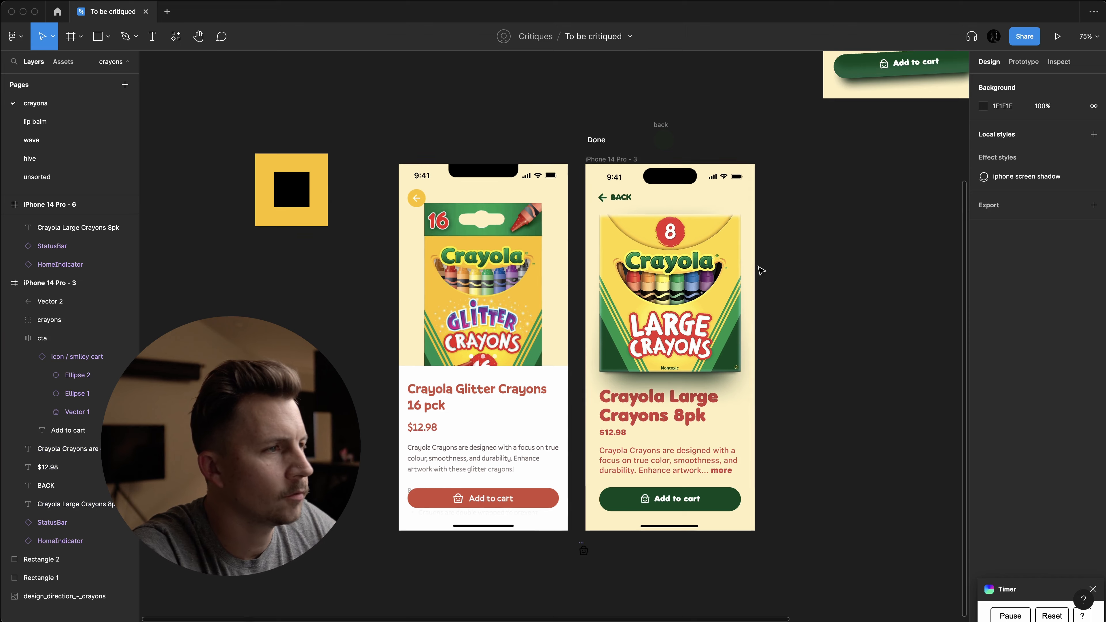
# - Try moving the crayons image out of the phone frame onto the empty canvas, and undo the move
pyautogui.hscroll(2, 740, 336)
pyautogui.click(622, 273)
pyautogui.hotkey('shift', 'Down')
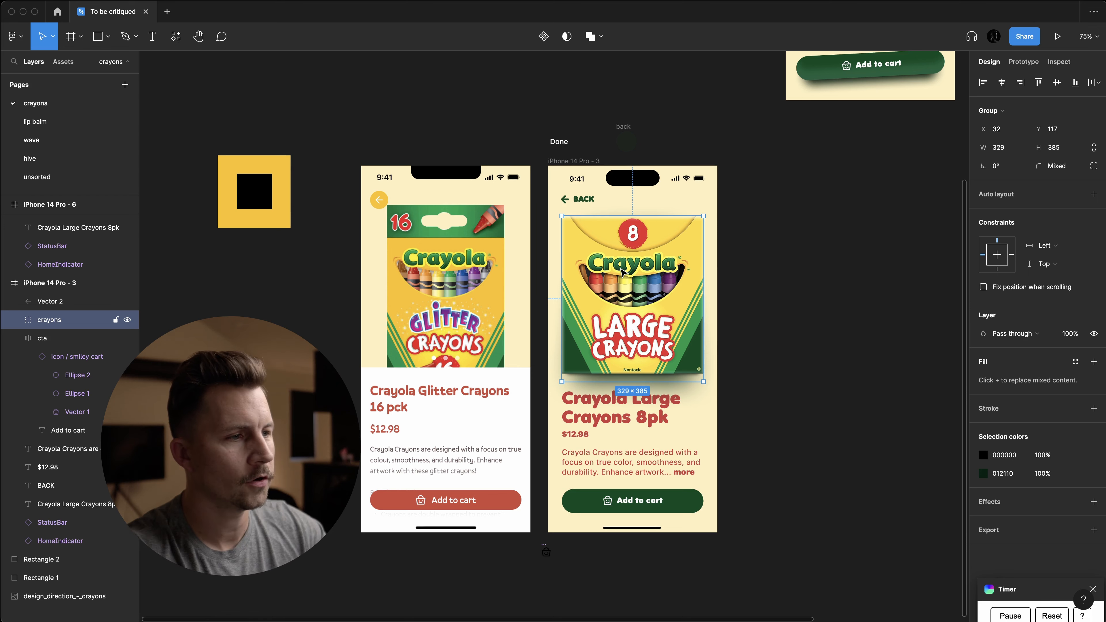
pyautogui.scroll(-2, 603, 432)
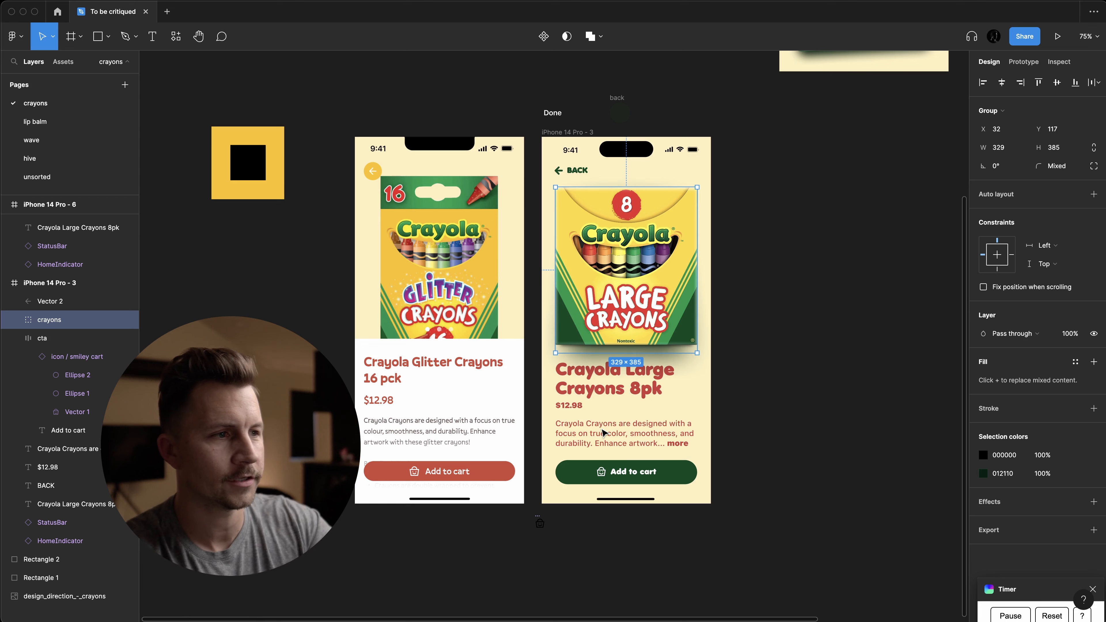
pyautogui.moveTo(568, 300); pyautogui.dragTo(845, 293)
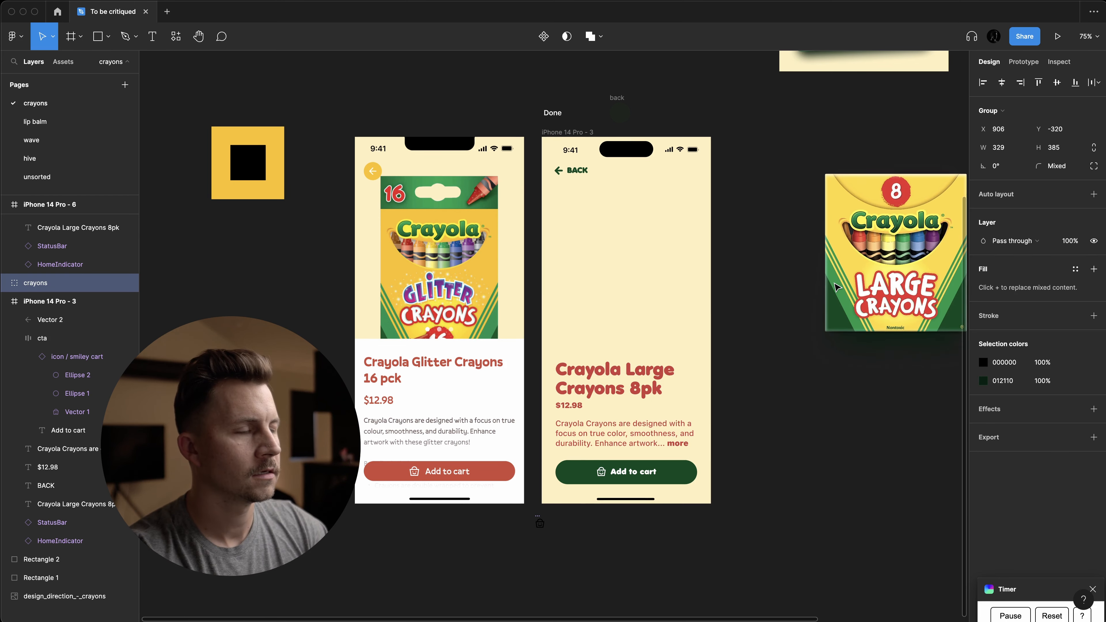
pyautogui.press('super+z')
pyautogui.click(766, 348)
# - Try shrinking the crayons image to a tiny thumbnail around its centre, and undo the resize
pyautogui.scroll(-3, 702, 345)
pyautogui.click(667, 224)
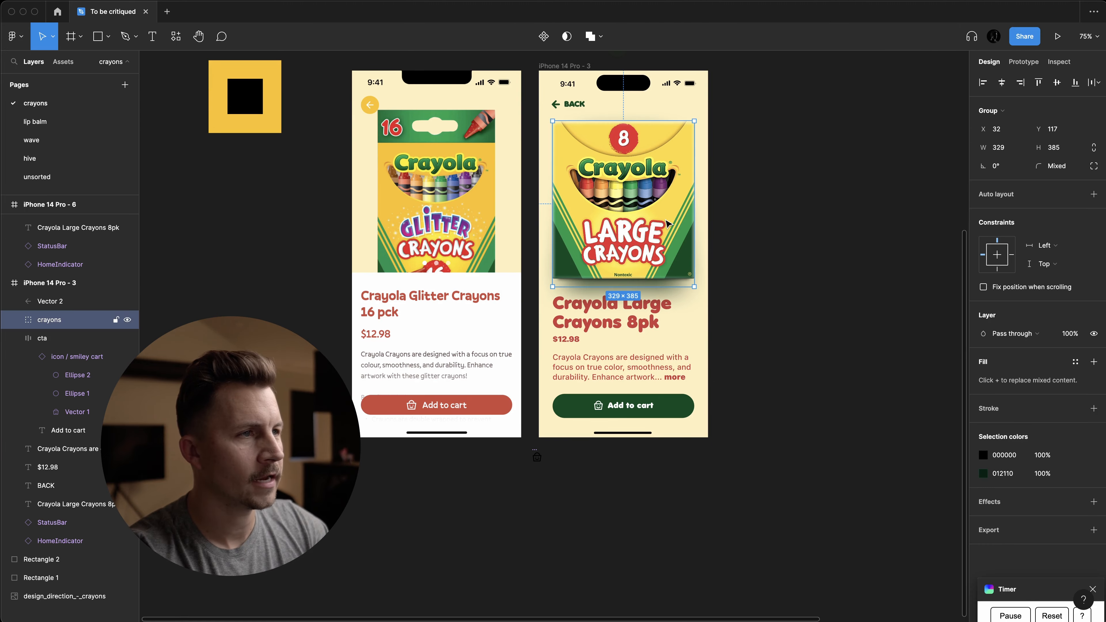
pyautogui.moveTo(696, 124); pyautogui.dragTo(650, 172)
pyautogui.click(734, 200)
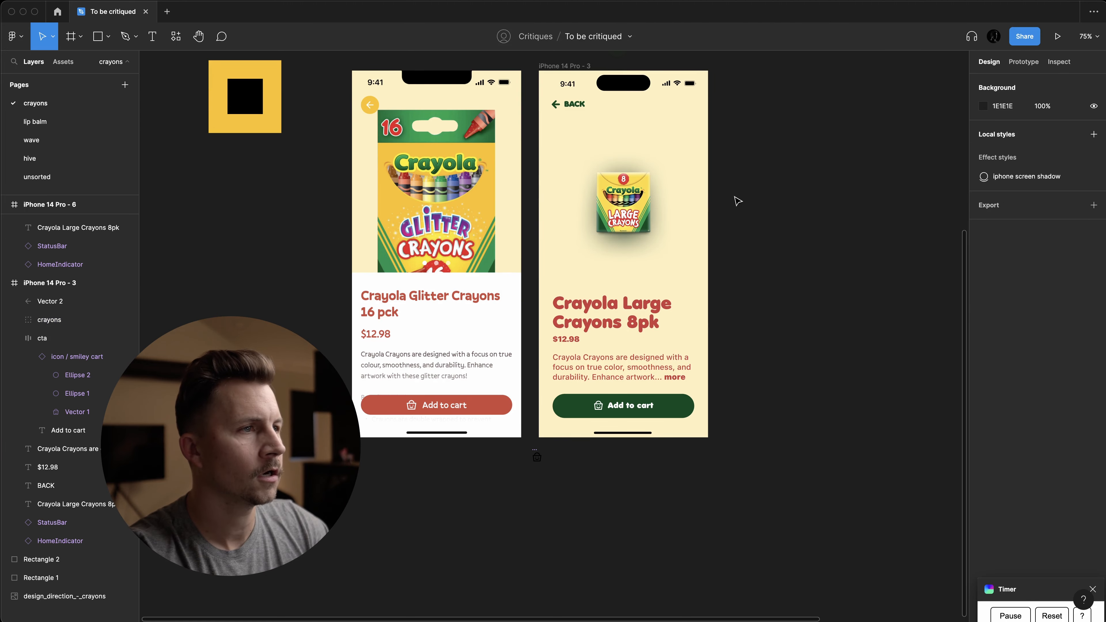
pyautogui.press('super+z')
pyautogui.press('super+z')
# - Scale the crayons image down around its centre to 233 × 272.66
pyautogui.scroll(2, 680, 157)
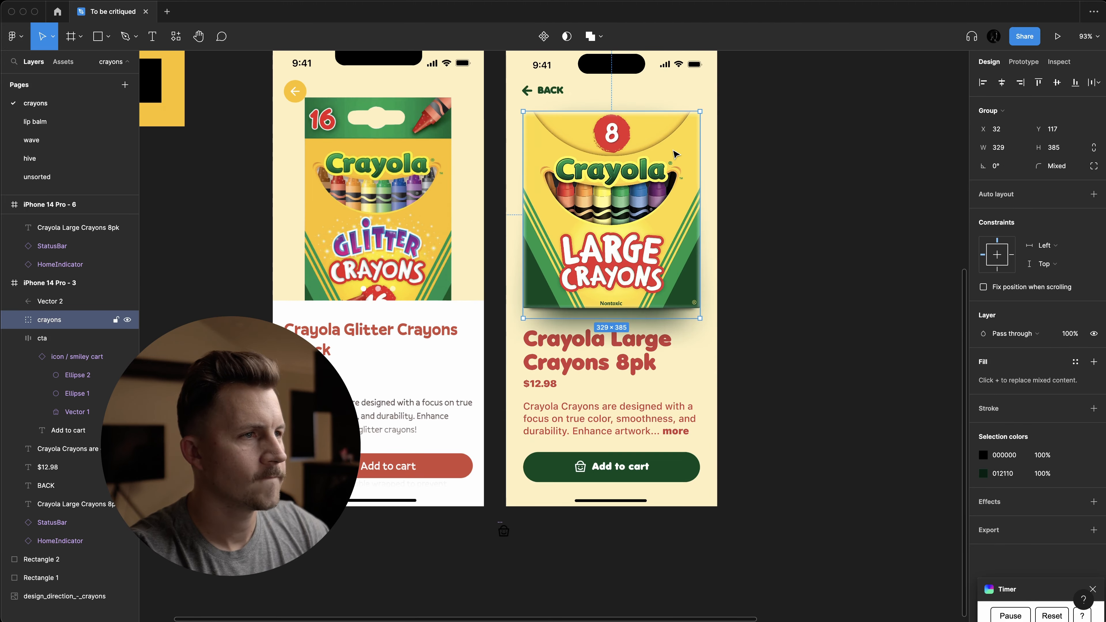
pyautogui.moveTo(691, 124); pyautogui.dragTo(673, 146)
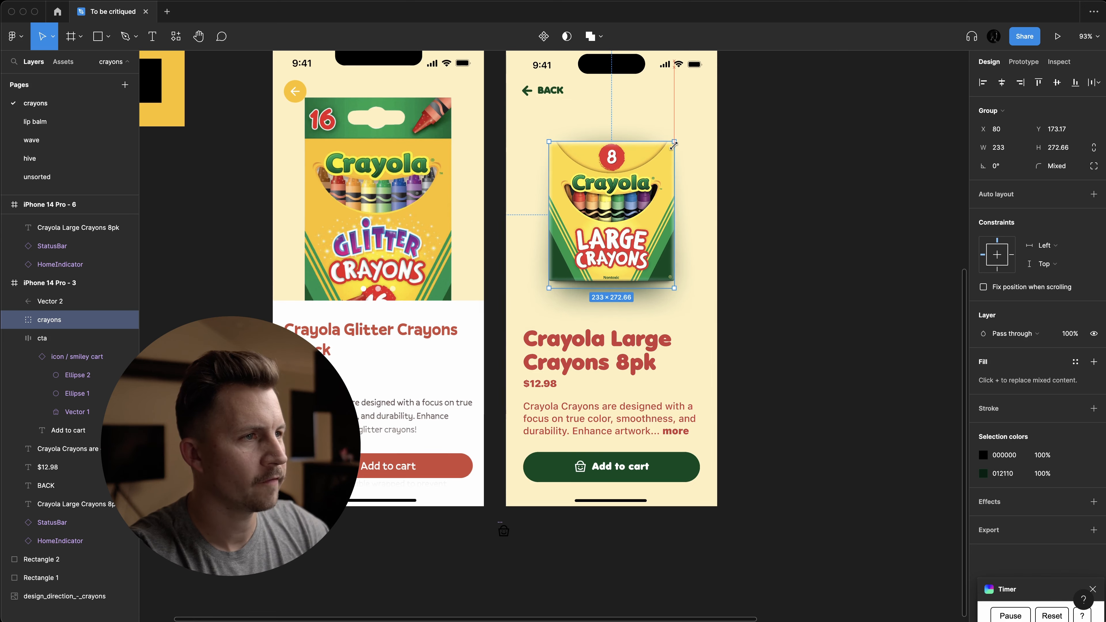
pyautogui.click(512, 188)
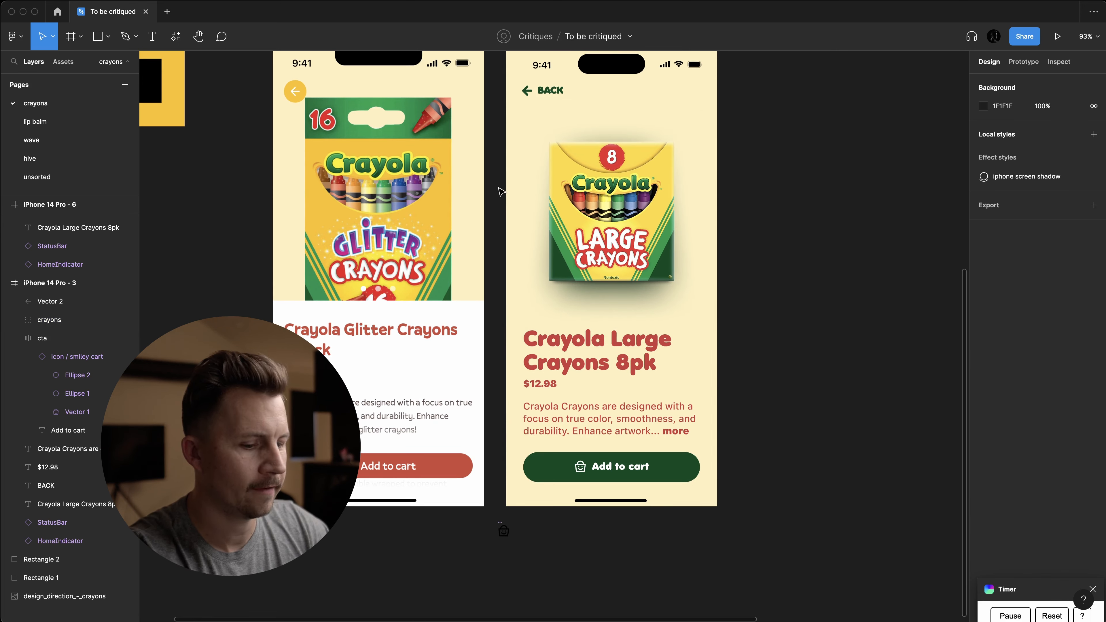
# - Try two tilted grey 56 × 95 rectangles at opposite sides of the crayons image, and delete them
pyautogui.press('r')
pyautogui.moveTo(497, 204); pyautogui.dragTo(528, 153)
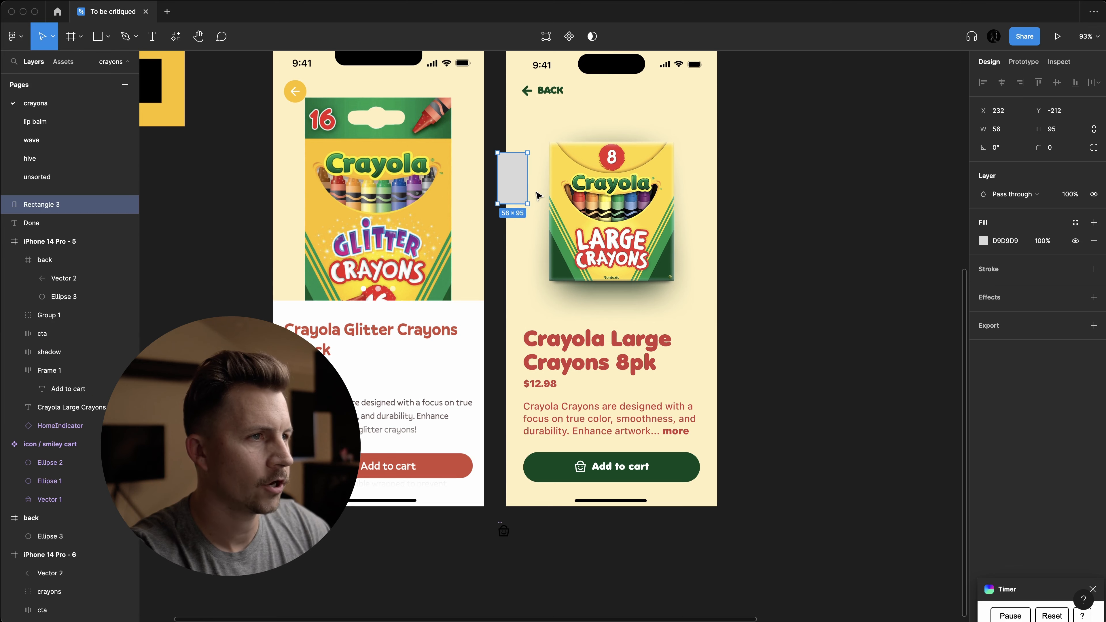
pyautogui.moveTo(531, 202); pyautogui.dragTo(511, 229)
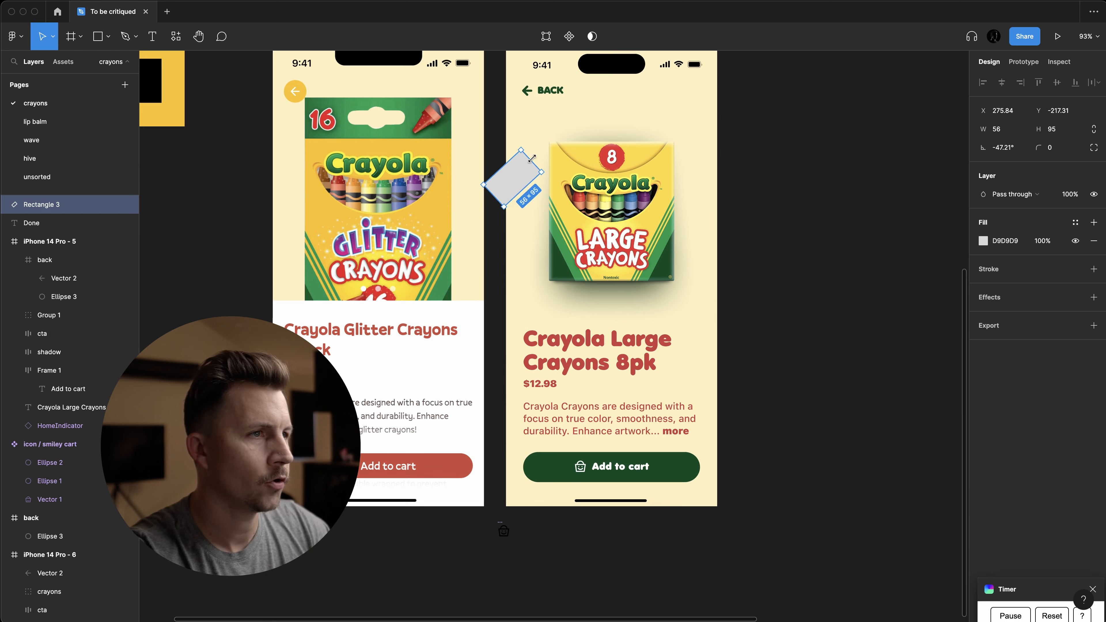
pyautogui.doubleClick(520, 173)
pyautogui.press('Escape')
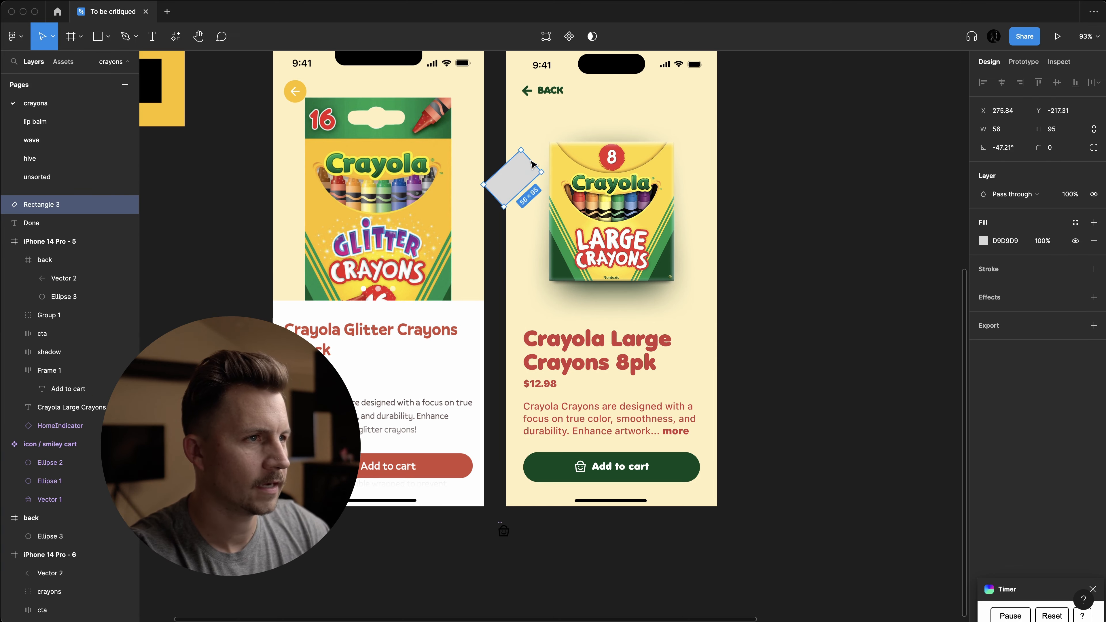
pyautogui.moveTo(502, 188); pyautogui.dragTo(713, 213)
pyautogui.moveTo(721, 254); pyautogui.dragTo(709, 251)
pyautogui.click(757, 223)
pyautogui.click(710, 249)
pyautogui.keyDown('shift'); pyautogui.click(519, 183); pyautogui.keyUp('shift')
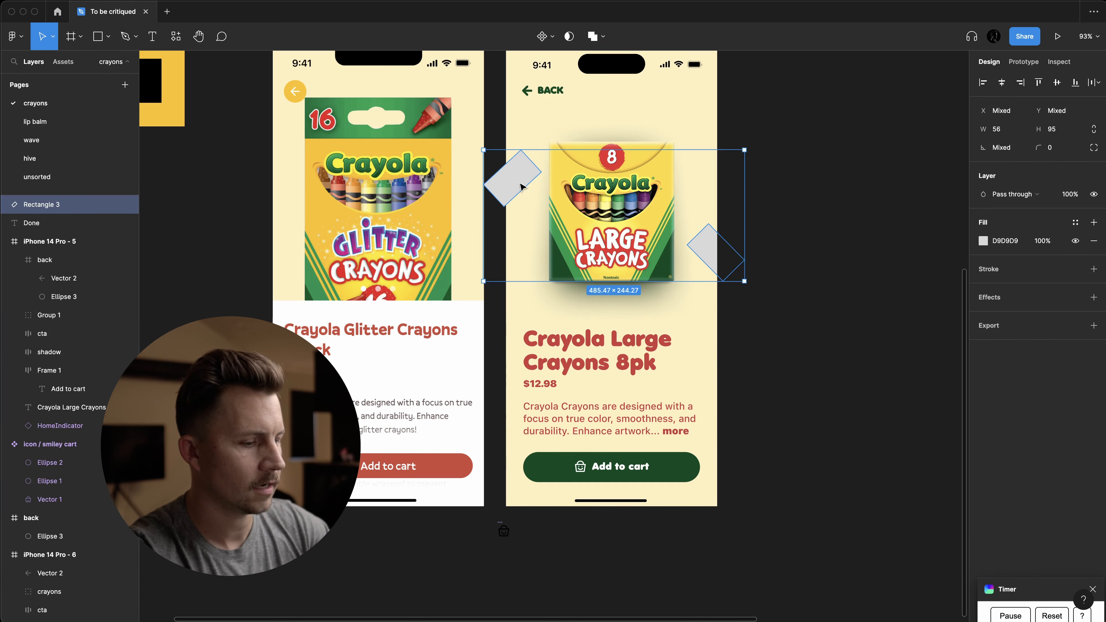
pyautogui.press('BackSpace')
# - Examine the reduced crayons box and its blurred shadow layers up close against the surrounding background
pyautogui.doubleClick(584, 192)
pyautogui.click(806, 269)
pyautogui.scroll(4, 806, 269)
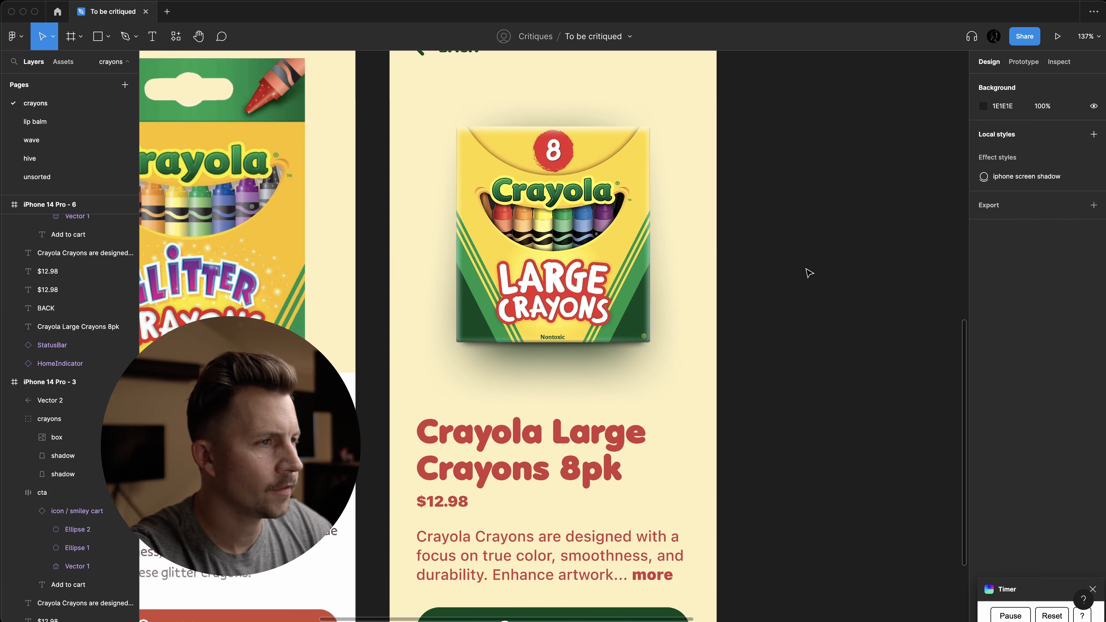
pyautogui.scroll(2, 777, 286)
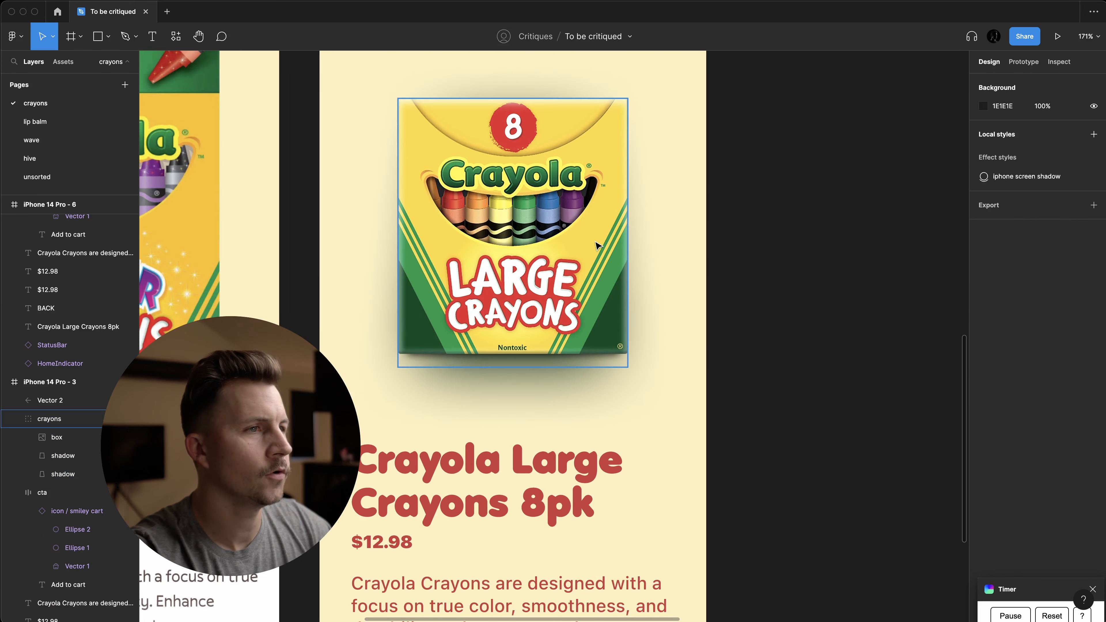
pyautogui.scroll(3, 583, 245)
pyautogui.scroll(-3, 584, 246)
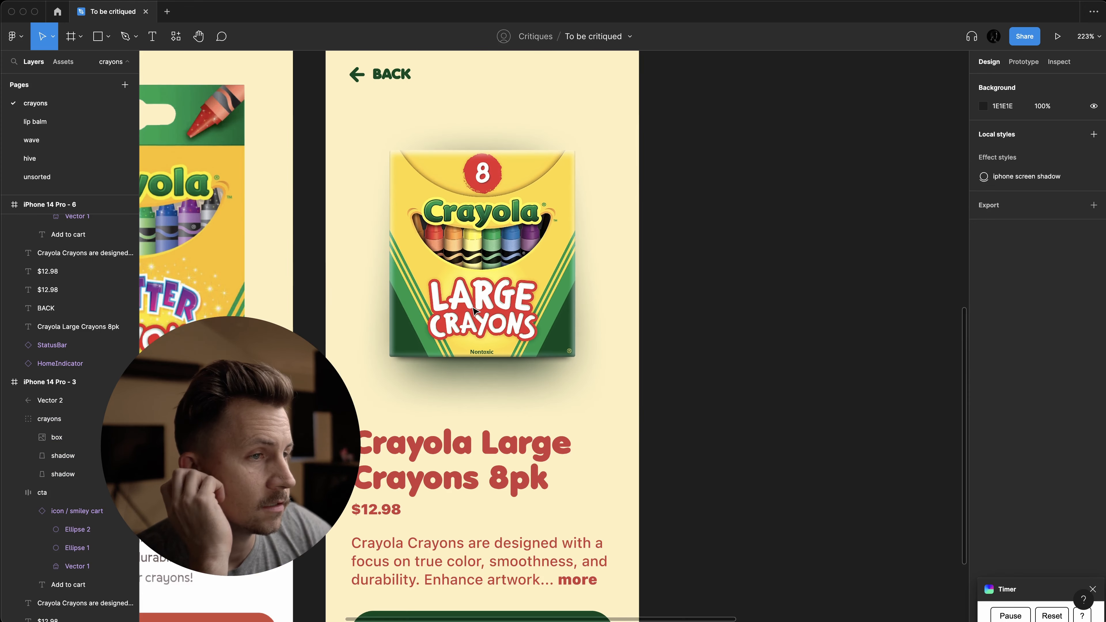
pyautogui.hscroll(-2, 474, 310)
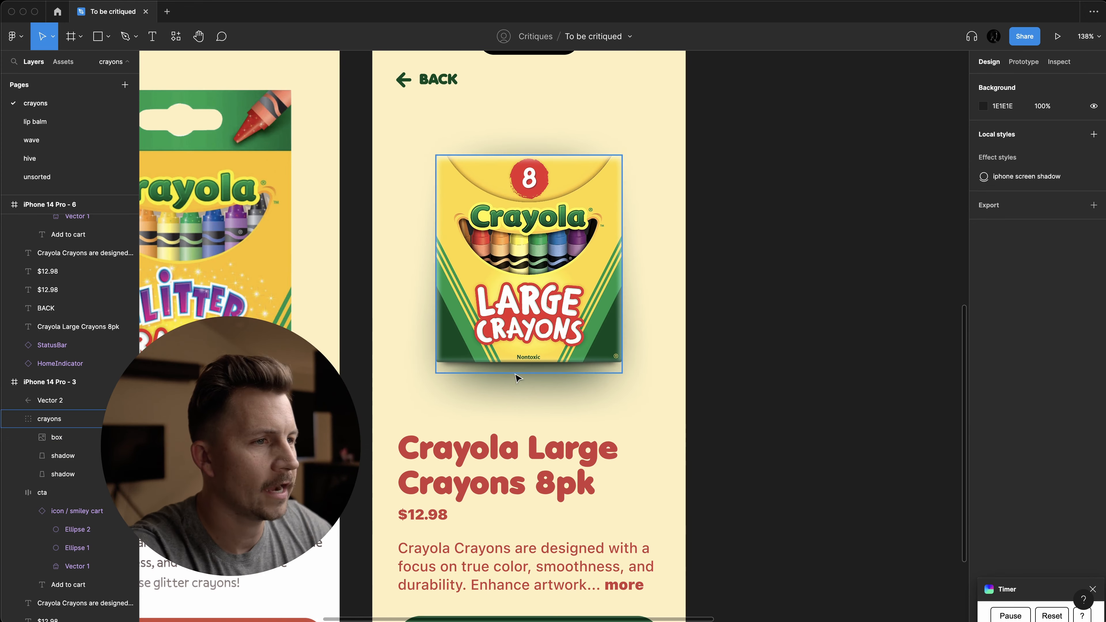
pyautogui.scroll(1, 549, 385)
pyautogui.keyDown('super'); pyautogui.click(553, 360); pyautogui.keyUp('super')
pyautogui.keyDown('super'); pyautogui.click(539, 371); pyautogui.keyUp('super')
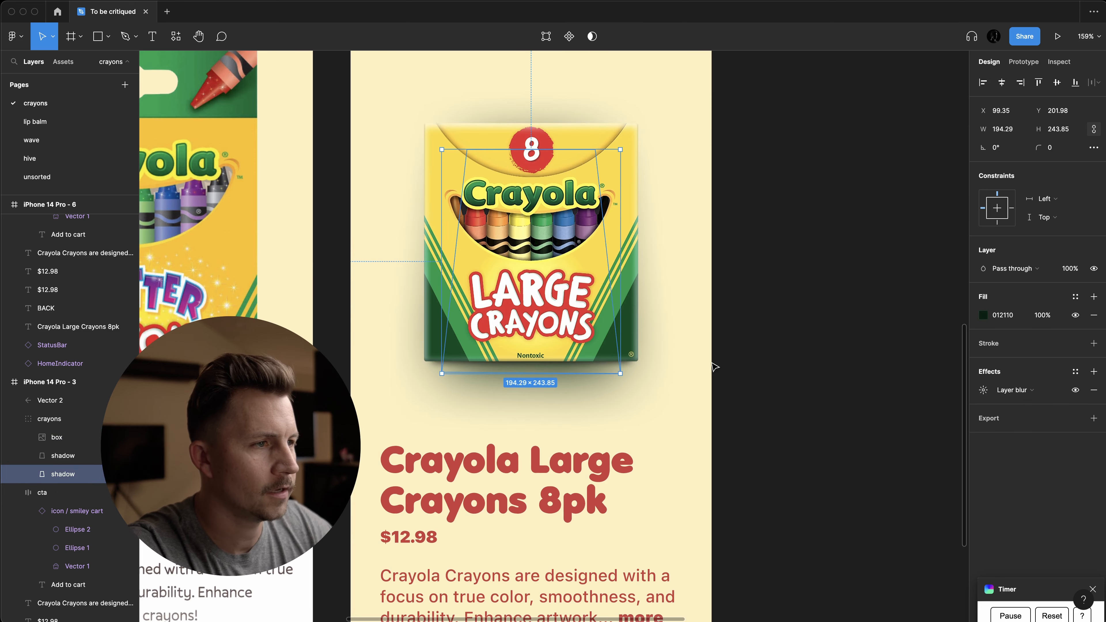
pyautogui.scroll(-2, 744, 358)
pyautogui.click(821, 335)
pyautogui.scroll(2, 818, 334)
pyautogui.scroll(-4, 818, 334)
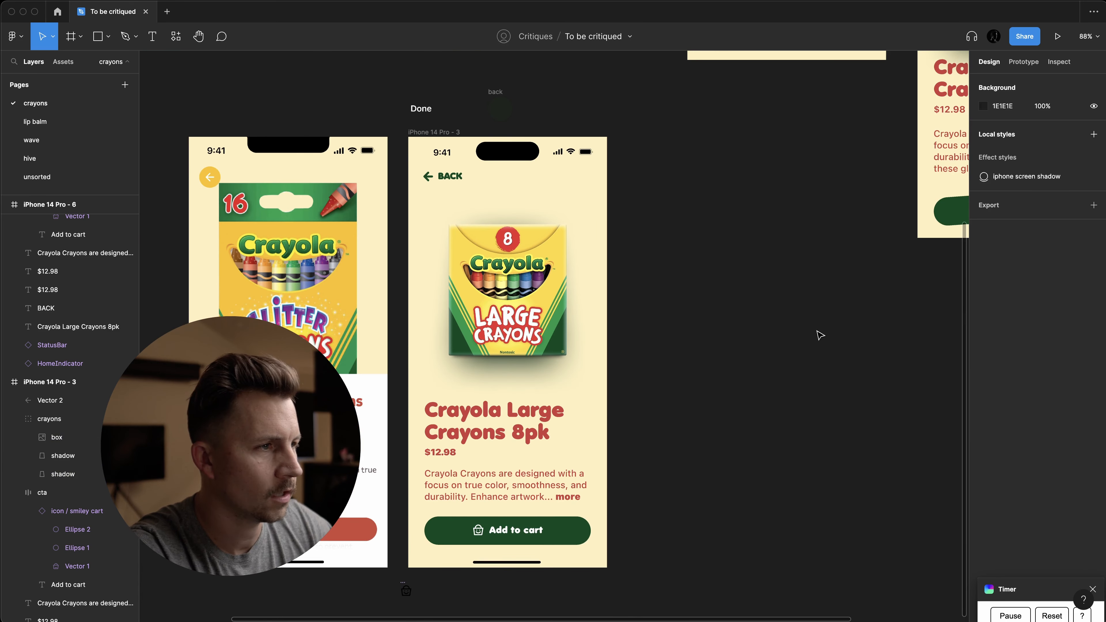
# - Duplicate the iPhone 14 Pro - 3 frame beside the original at X 744, and delete everything inside the copy
pyautogui.press('r')
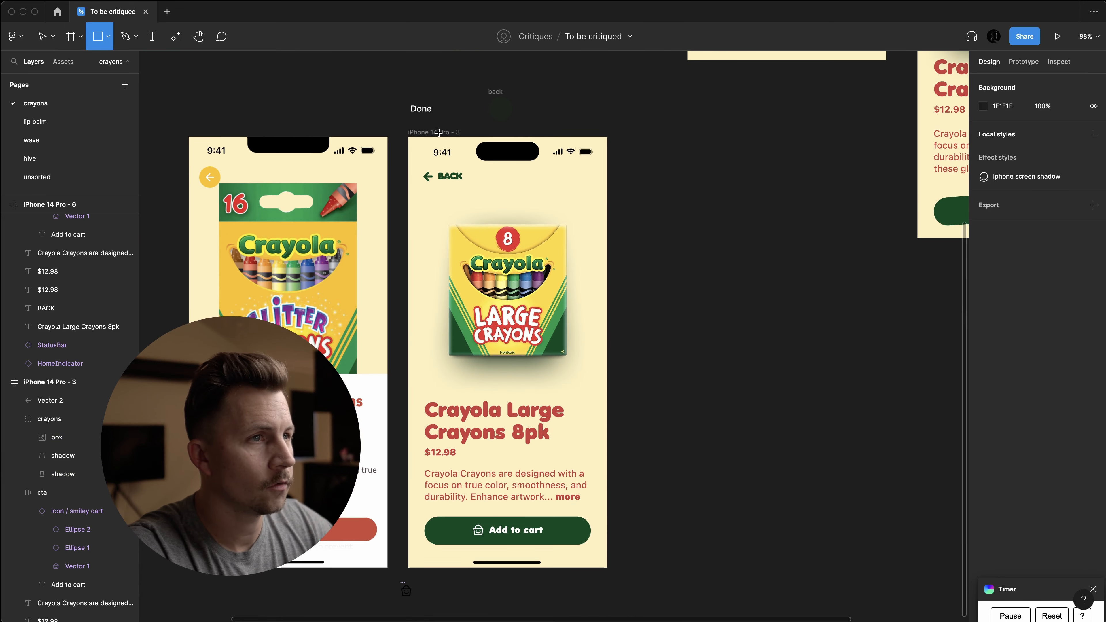
pyautogui.press('f')
pyautogui.press('v')
pyautogui.click(426, 134)
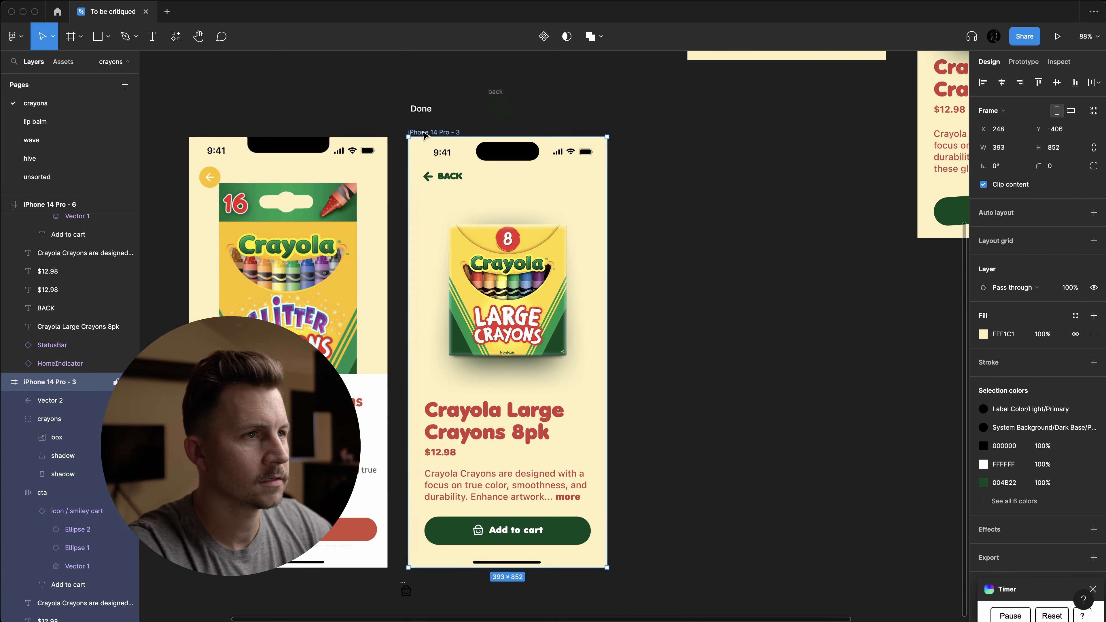
pyautogui.keyDown('alt'); pyautogui.moveTo(426, 134); pyautogui.dragTo(892, 540); pyautogui.keyUp('alt')
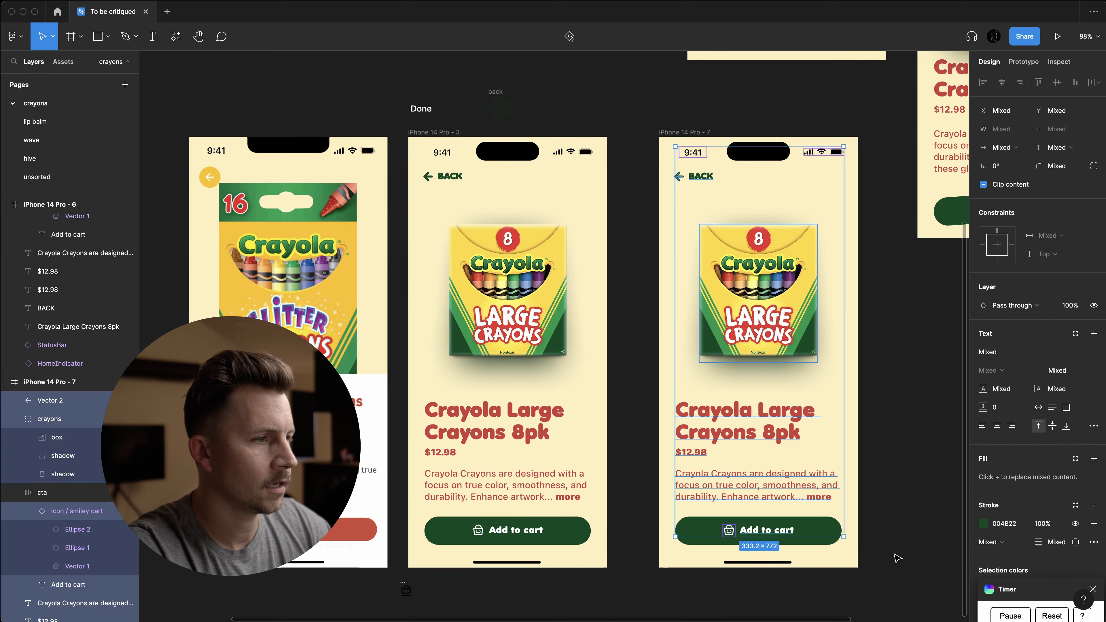
pyautogui.click(893, 554)
pyautogui.click(684, 132)
pyautogui.press('Return')
pyautogui.press('Delete')
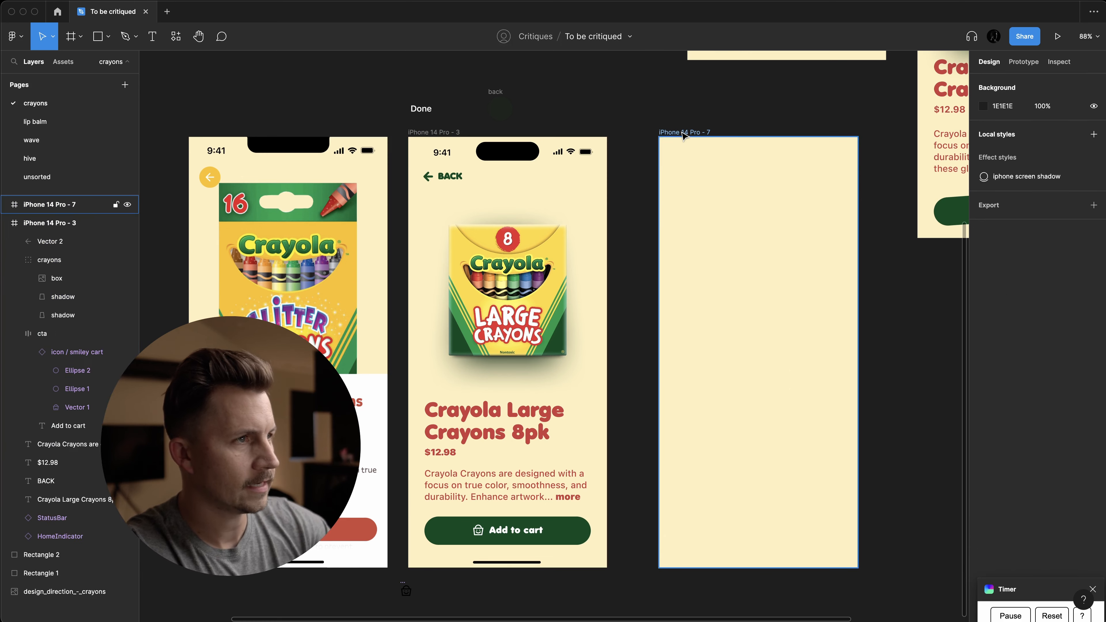
# - Open the Noise & Texture plugin with the emptied frame selected
pyautogui.click(684, 132)
pyautogui.press('super+slash')
pyautogui.write('noise')
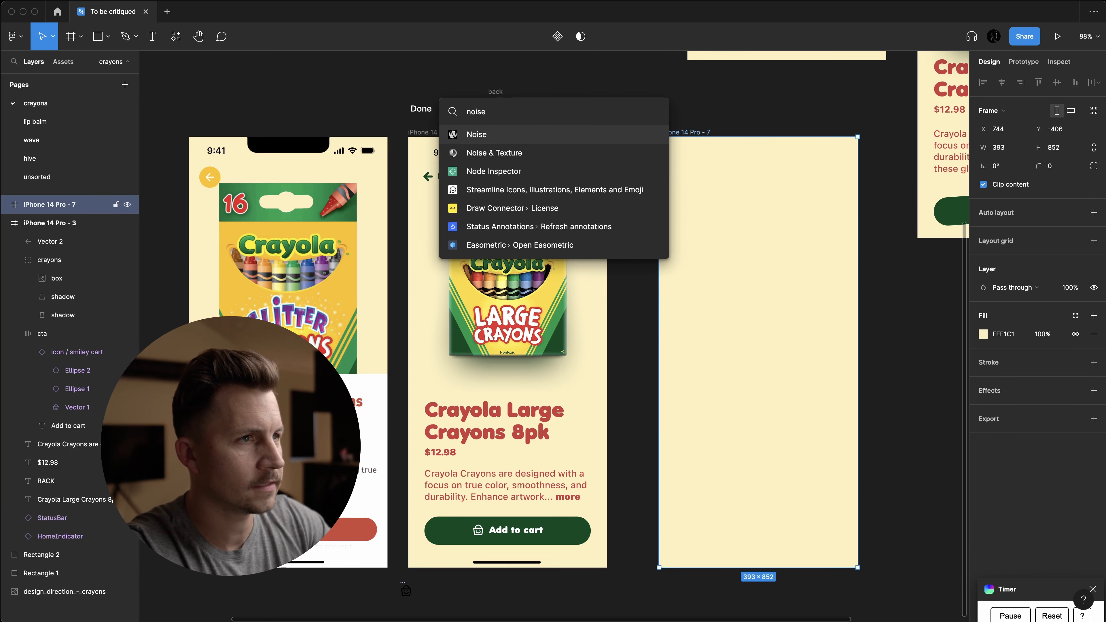
pyautogui.press('Down')
pyautogui.press('Return')
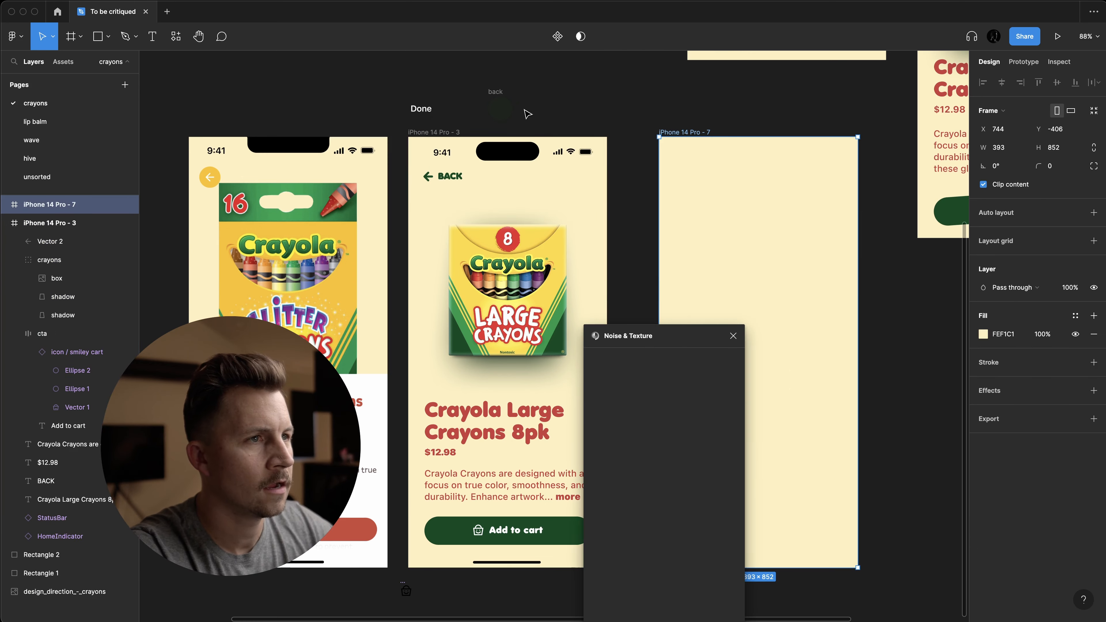
# - Add white noise with a 2px grain size to the emptied frame
pyautogui.moveTo(681, 329); pyautogui.dragTo(564, 121)
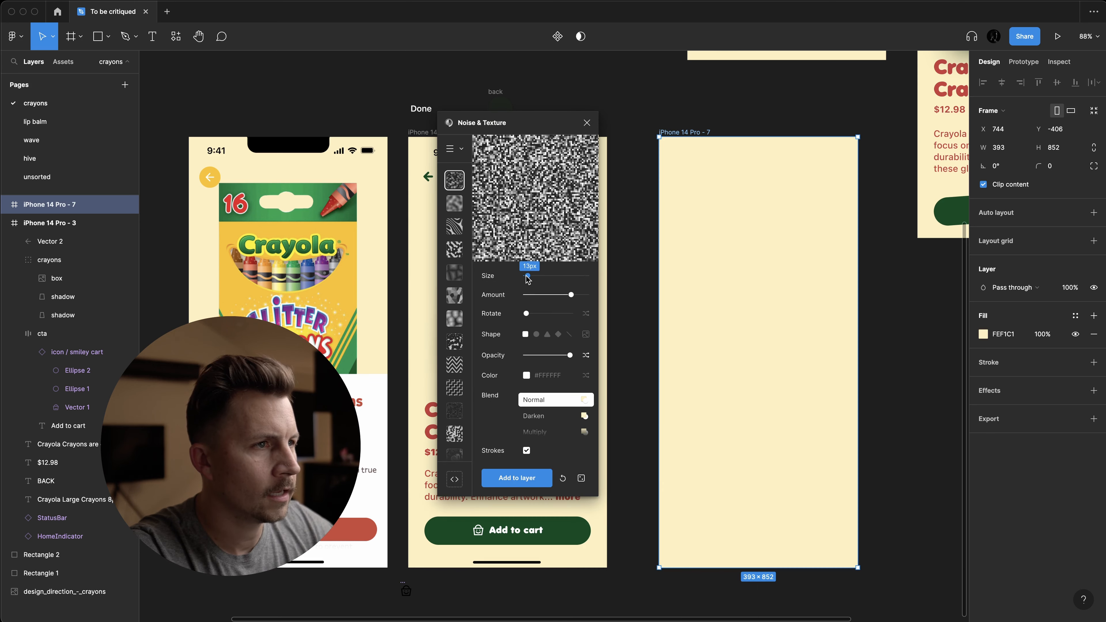
pyautogui.moveTo(528, 279); pyautogui.dragTo(526, 279)
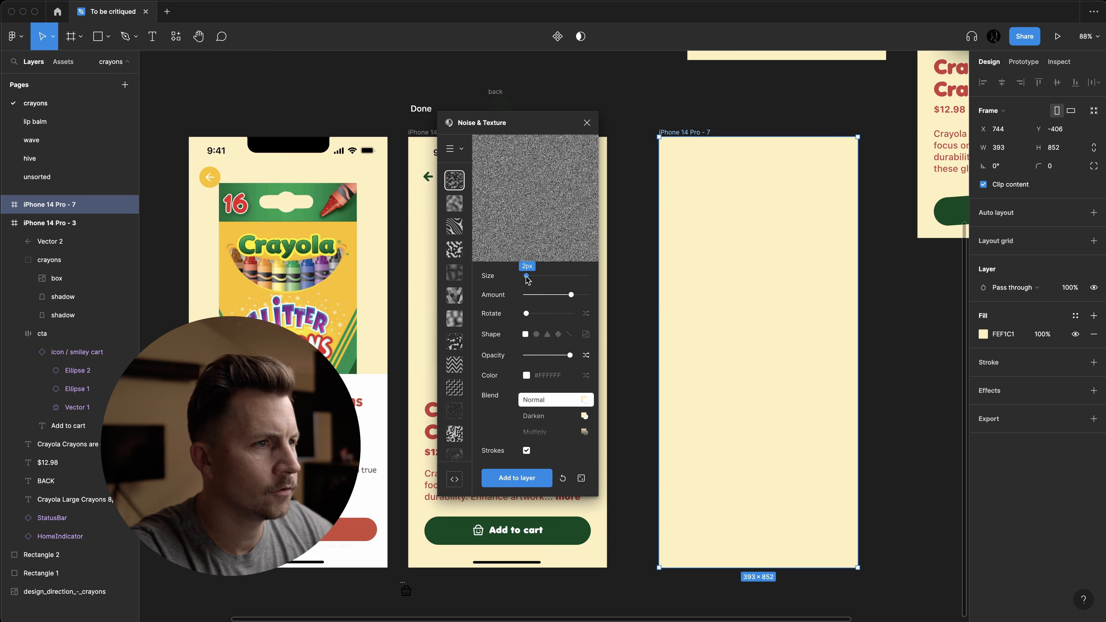
pyautogui.click(526, 475)
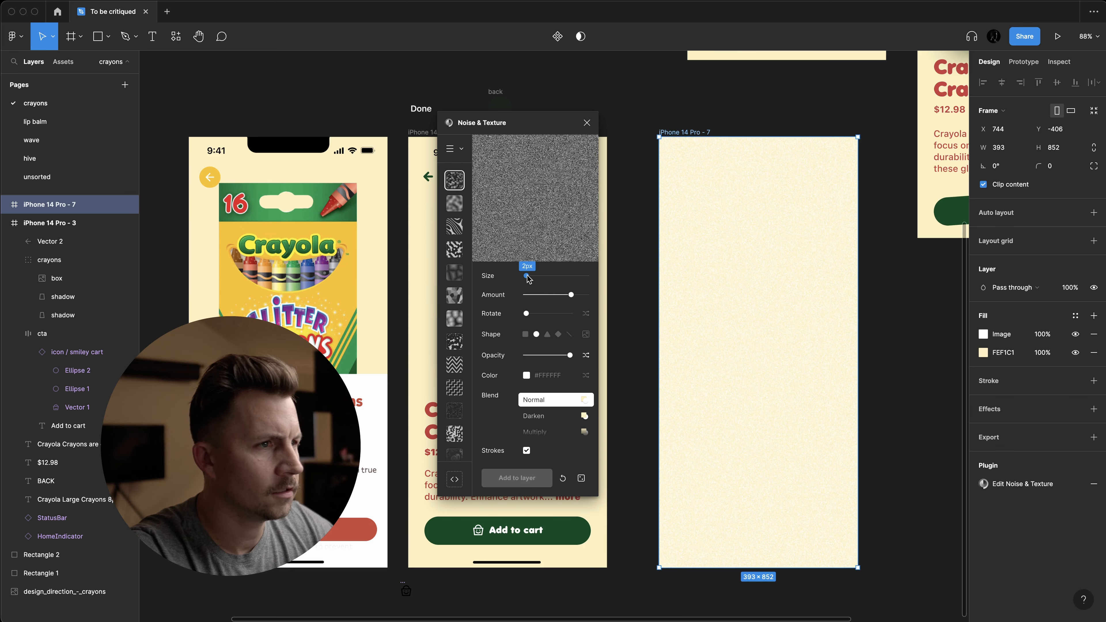
# - Try a coarser grain of circular dots and a different blend mode for the frame's noise
pyautogui.moveTo(527, 279); pyautogui.dragTo(528, 279)
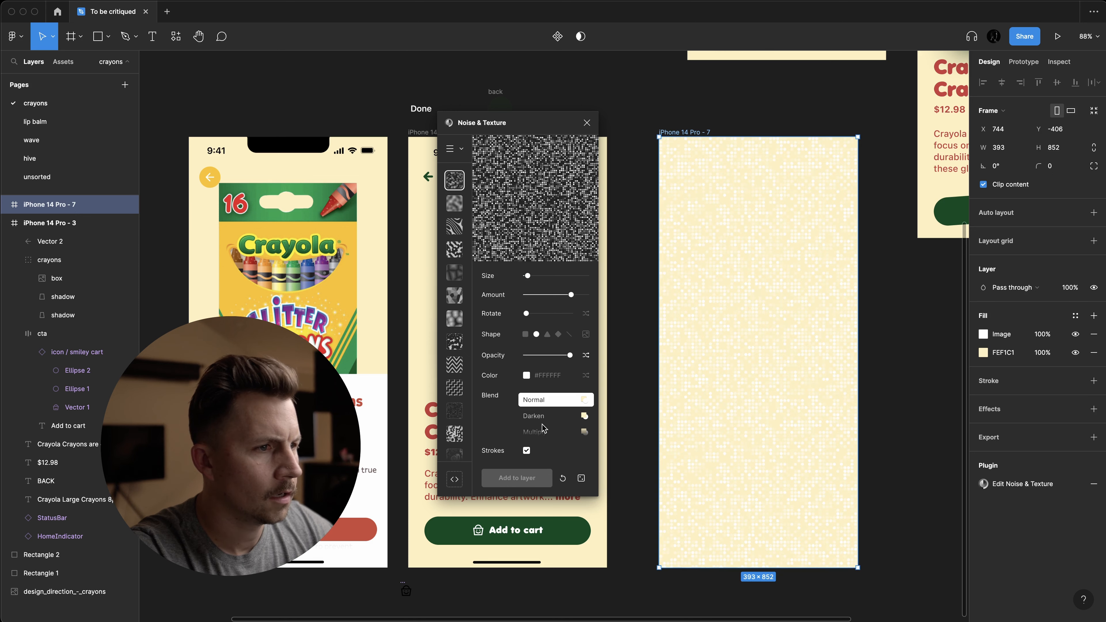
pyautogui.click(541, 435)
pyautogui.scroll(-3, 541, 429)
pyautogui.click(547, 404)
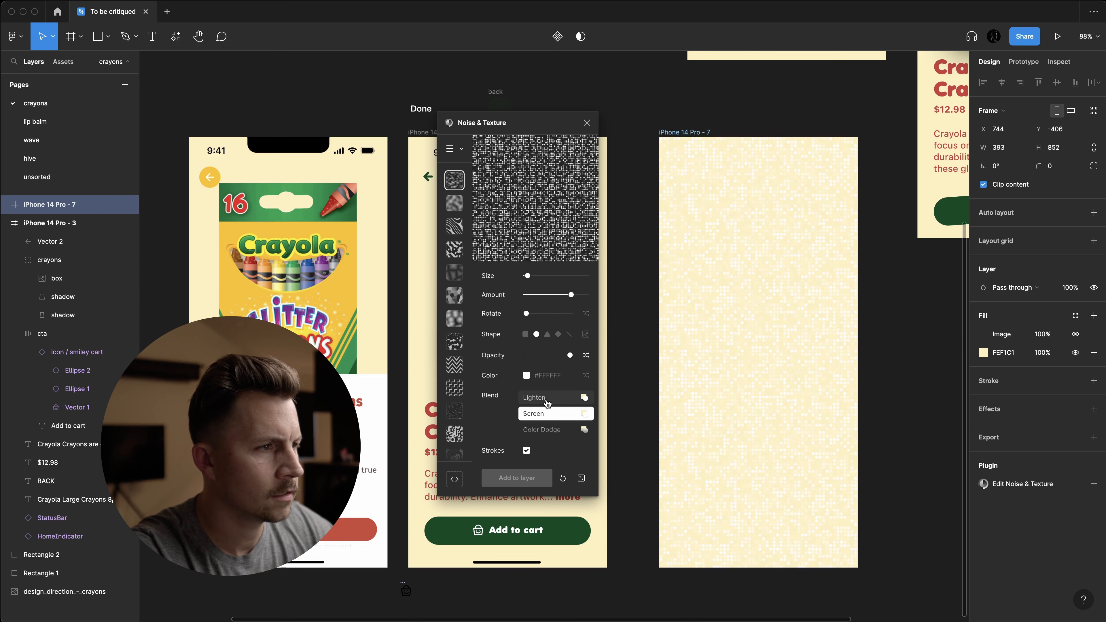
# - Try other texture presets on the frame, undo the result, and reapply the pixel noise preset
pyautogui.click(459, 339)
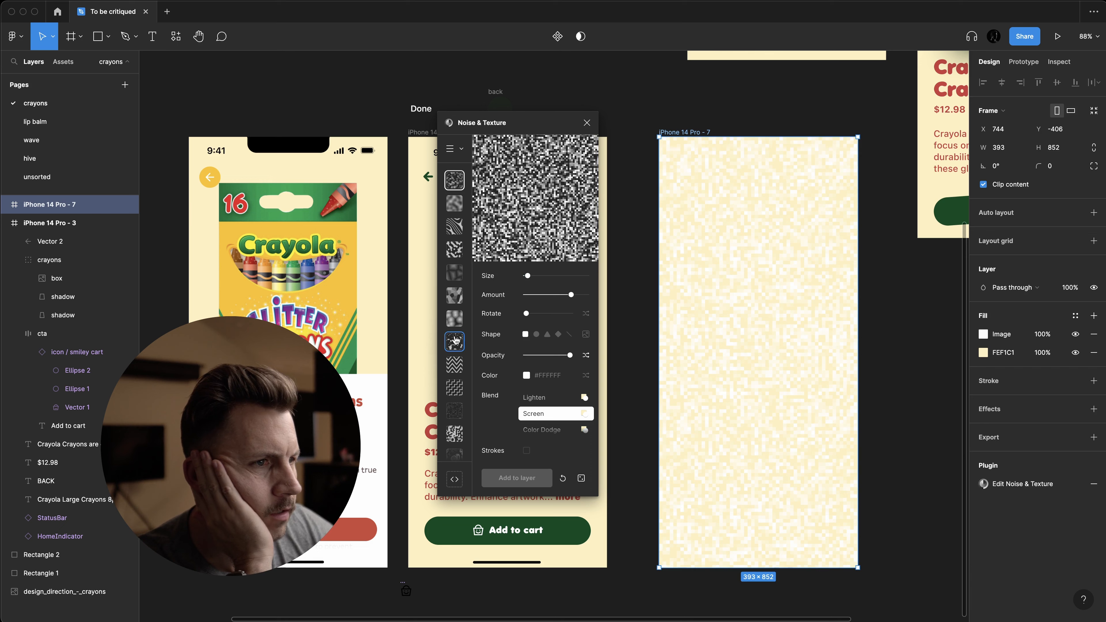
pyautogui.click(454, 207)
pyautogui.click(454, 231)
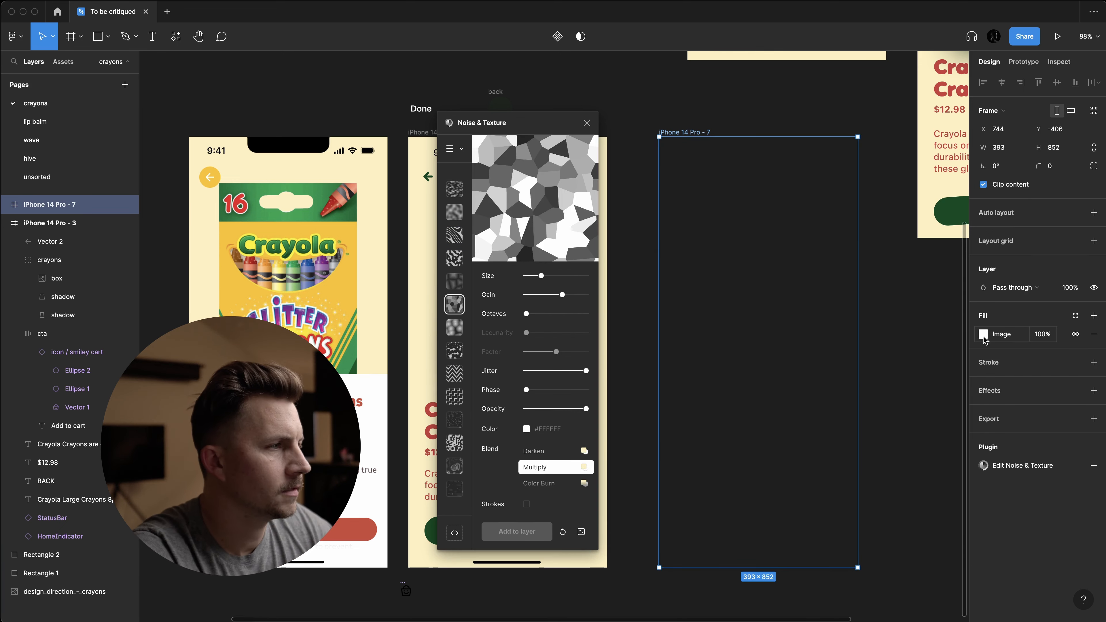
pyautogui.hotkey('ctrl', 'z')
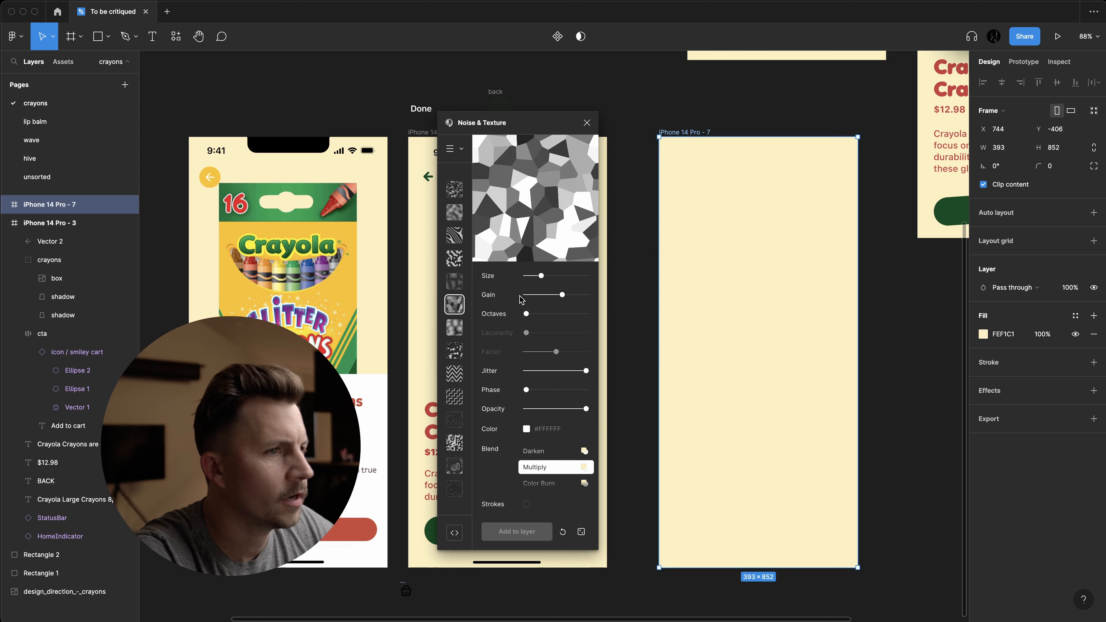
pyautogui.click(451, 212)
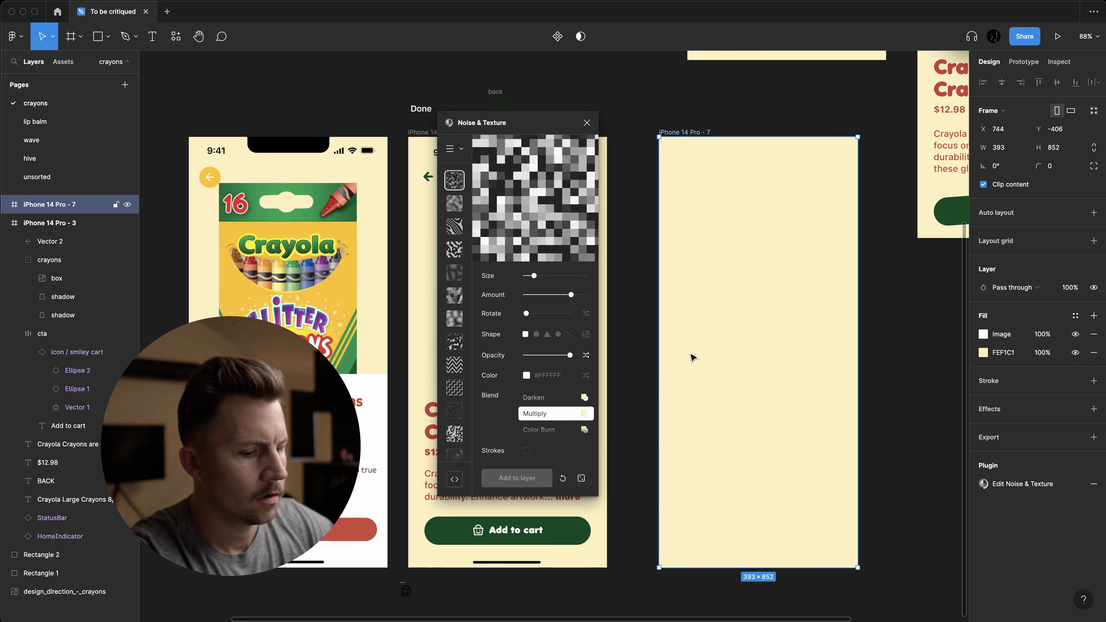
# - Generate a 400 × 400 noise image with the Noise plugin and insert it into the design
pyautogui.press('super+slash')
pyautogui.write('noise')
pyautogui.press('Return')
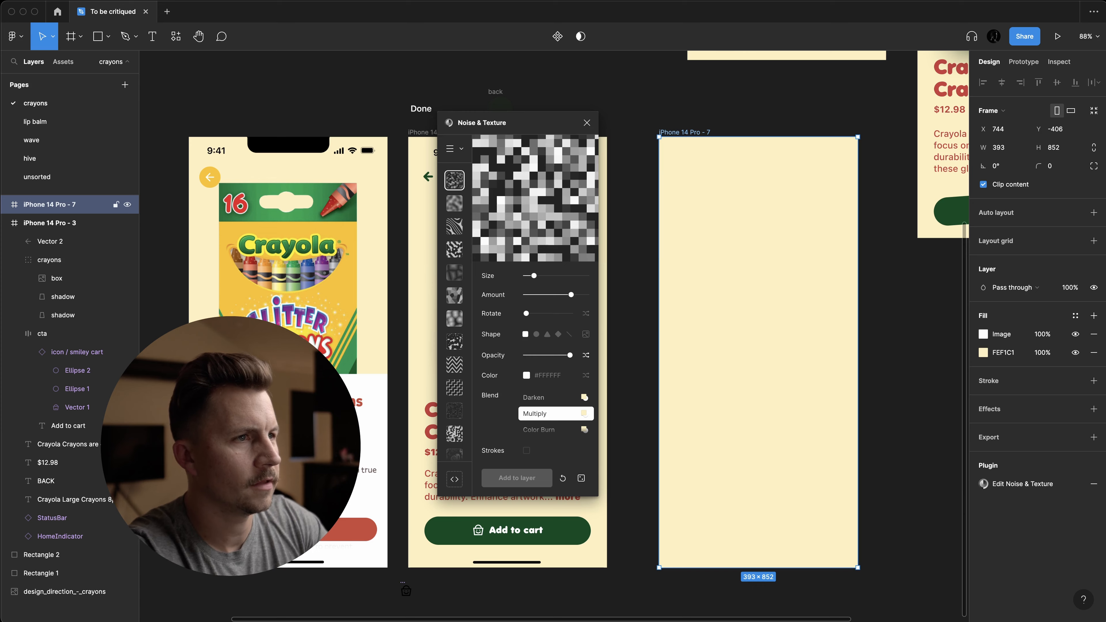
pyautogui.hscroll(3, 860, 391)
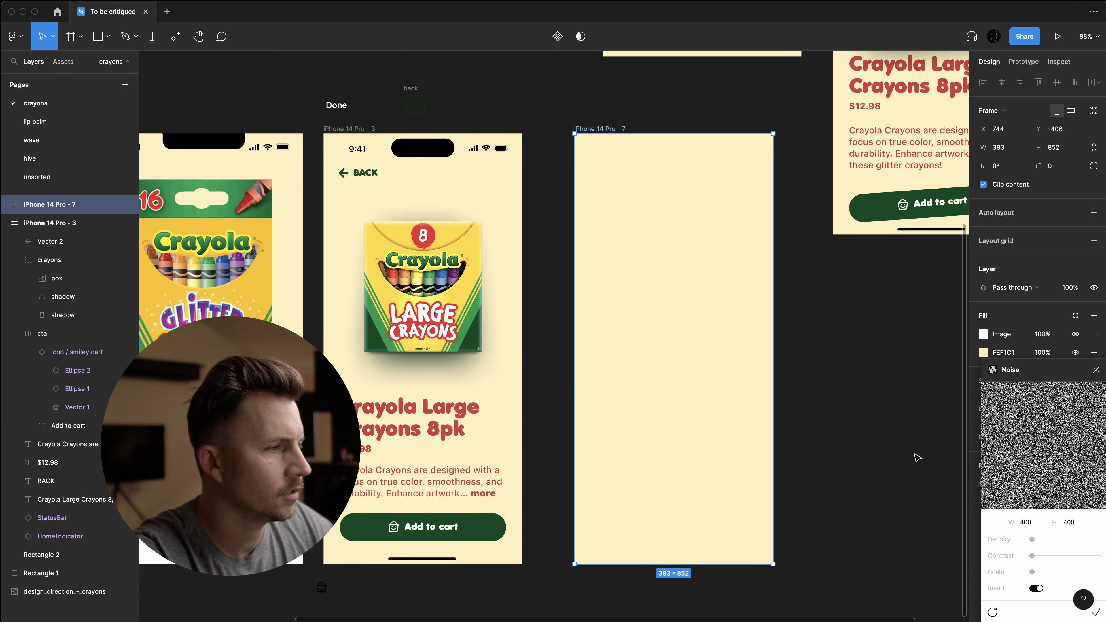
pyautogui.scroll(-2, 915, 455)
pyautogui.click(1096, 612)
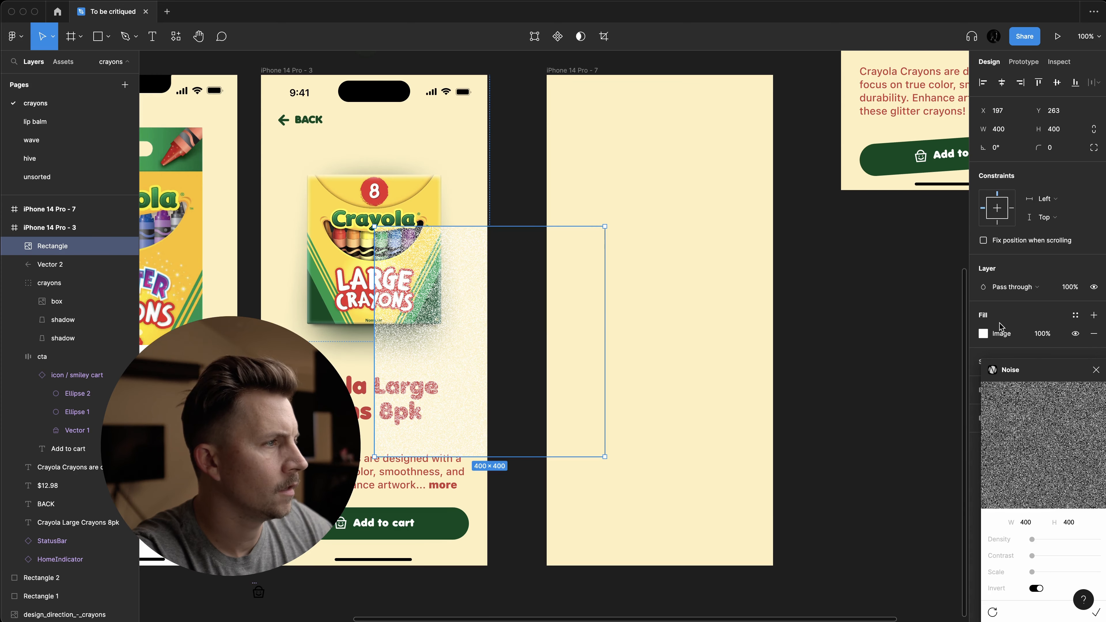
pyautogui.click(1095, 370)
# - Try the Multiply blend mode on the noise image's fill, and return it to Normal
pyautogui.click(983, 333)
pyautogui.click(940, 335)
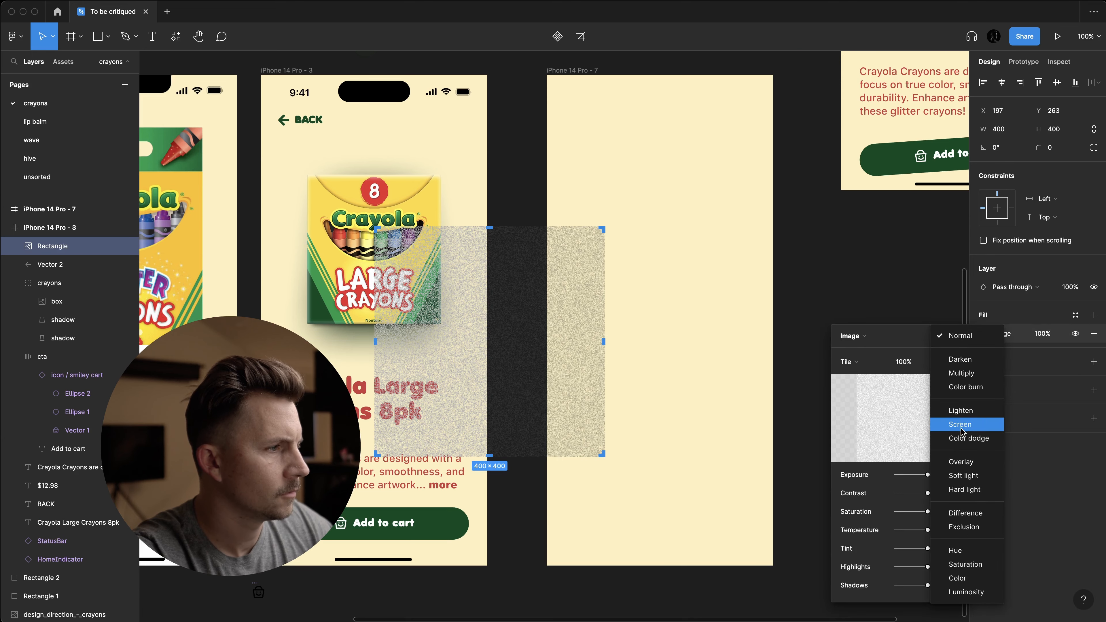
pyautogui.click(961, 374)
pyautogui.hscroll(-3, 618, 335)
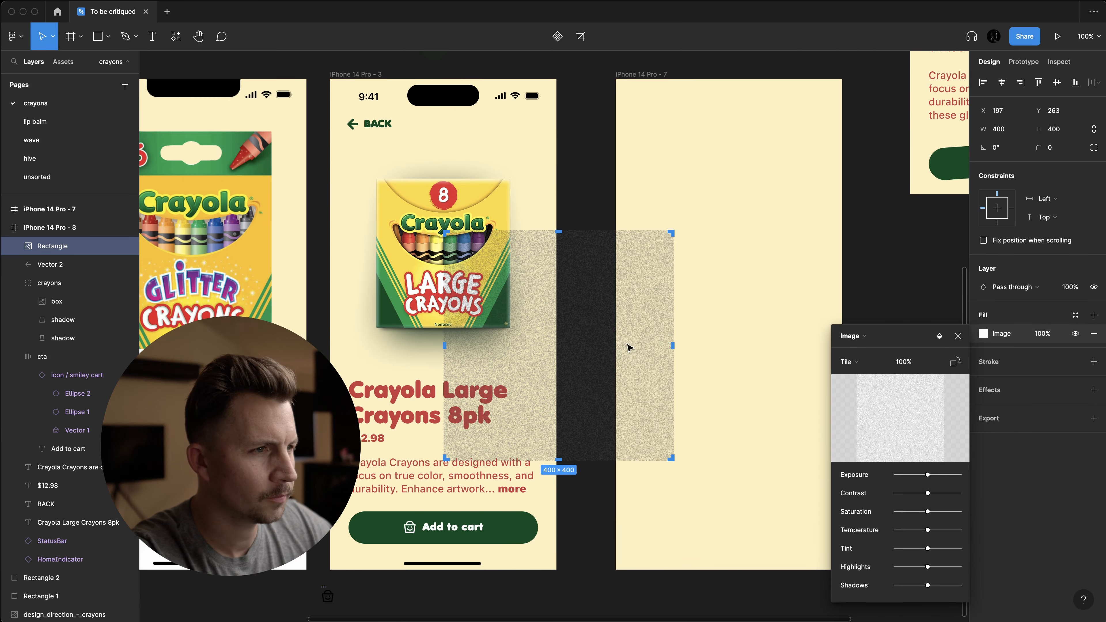
pyautogui.click(757, 341)
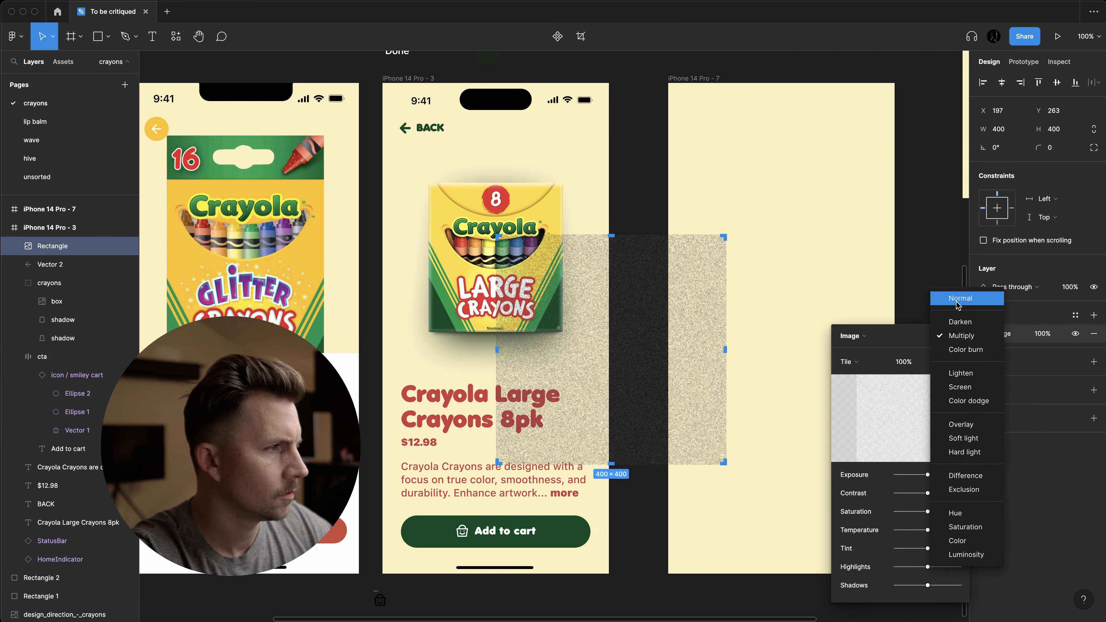
pyautogui.click(958, 301)
# - Set the noise rectangle's layer blend mode to Screen
pyautogui.click(1009, 287)
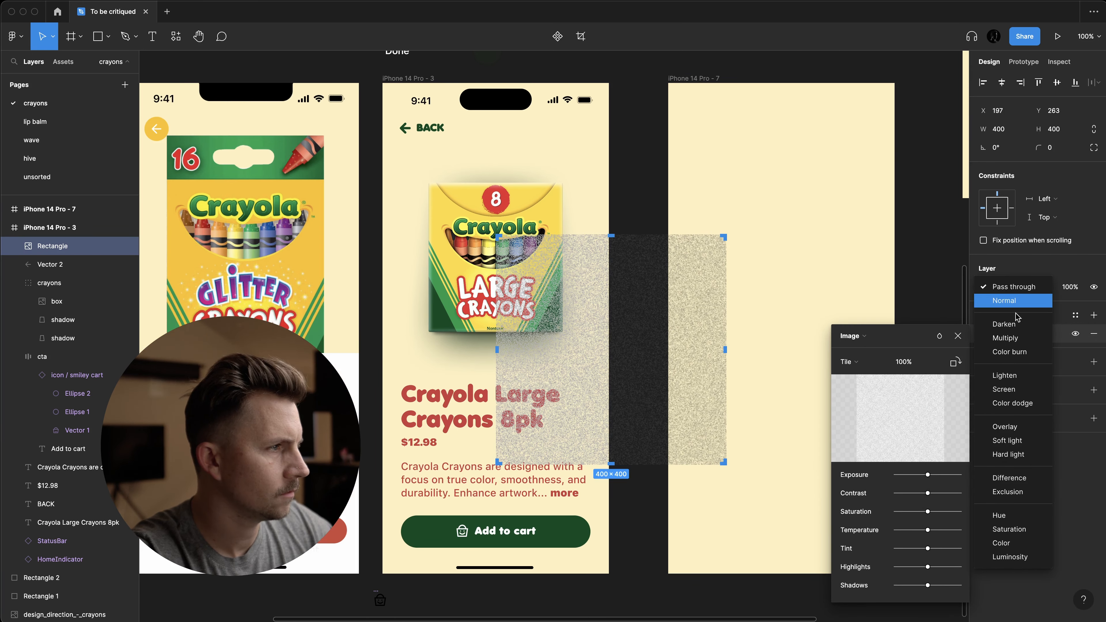
pyautogui.click(1011, 394)
pyautogui.scroll(-3, 717, 356)
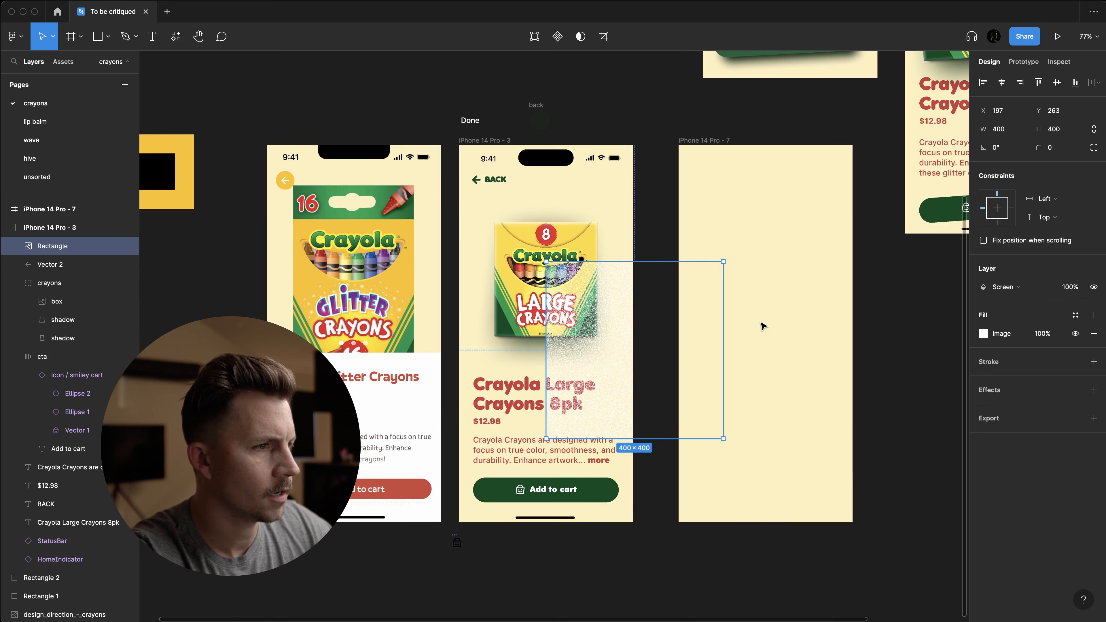
# - Move the noise rectangle over the product screen, enlarge it to 859 × 859, and send it behind the content
pyautogui.moveTo(630, 377); pyautogui.dragTo(532, 290)
pyautogui.moveTo(539, 261); pyautogui.dragTo(539, 258)
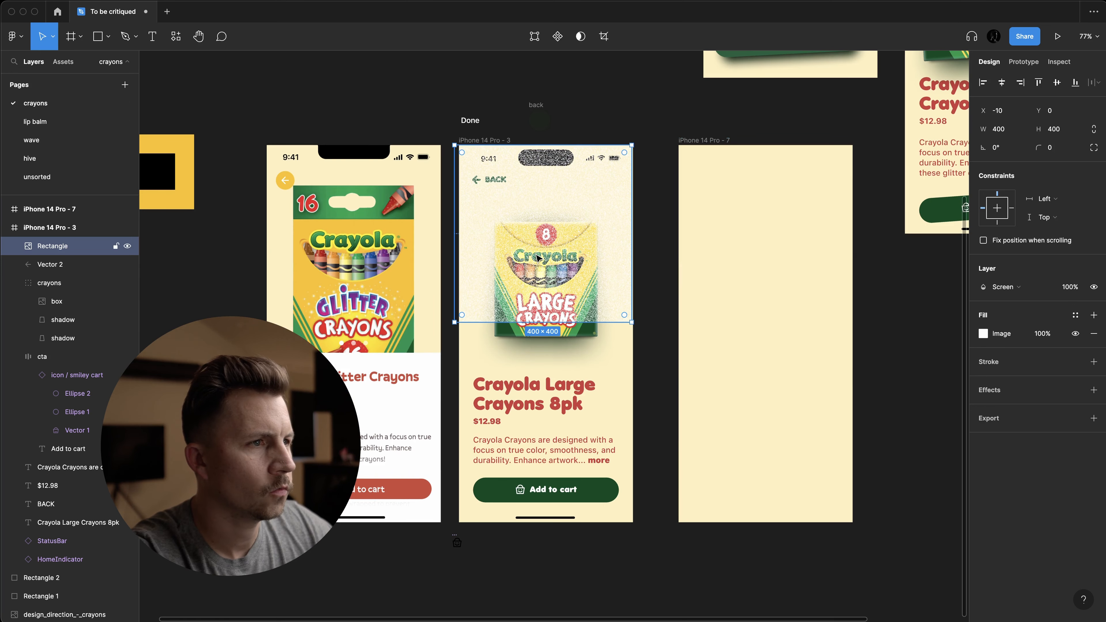
pyautogui.moveTo(632, 323); pyautogui.dragTo(711, 486)
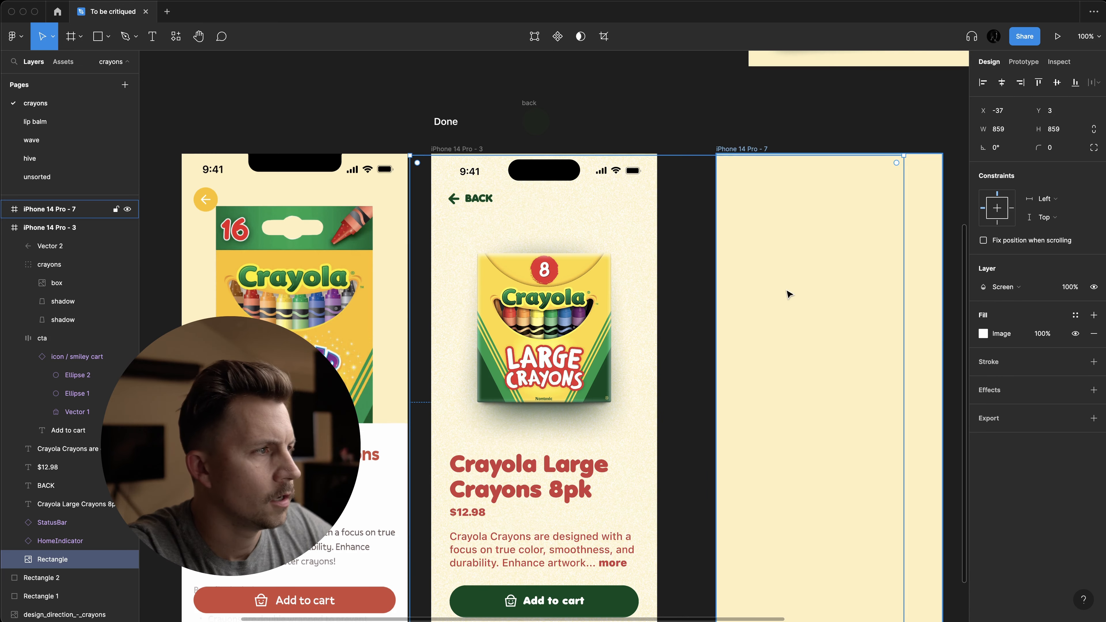
# - Overlay the noise on the crayons box inside the crayons group at 233 × 259 with 10% opacity
pyautogui.click(642, 289)
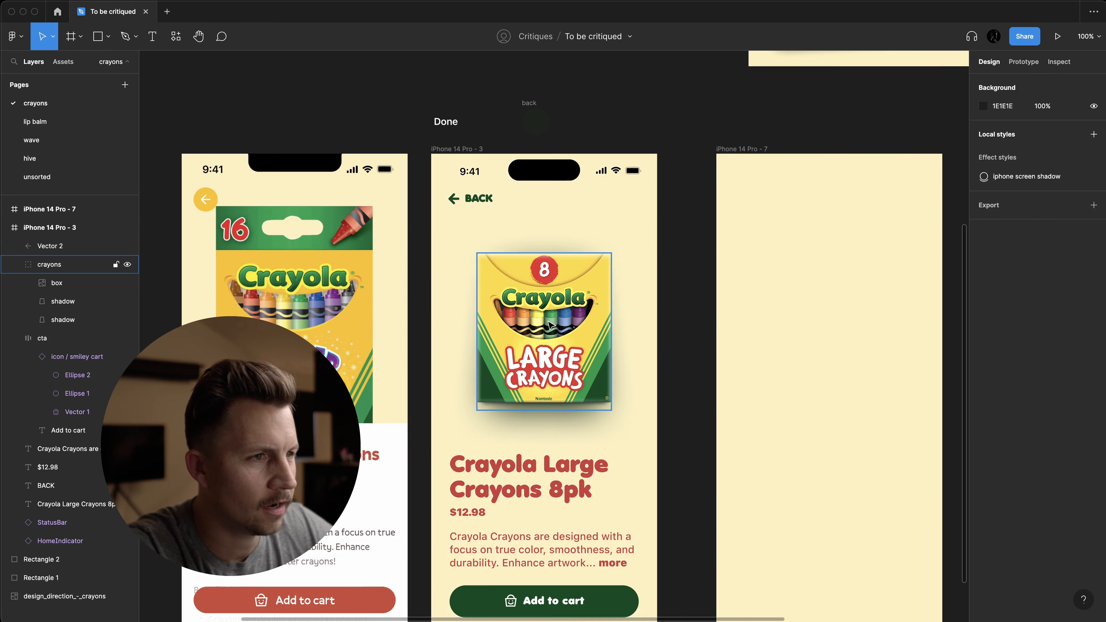
pyautogui.click(544, 327)
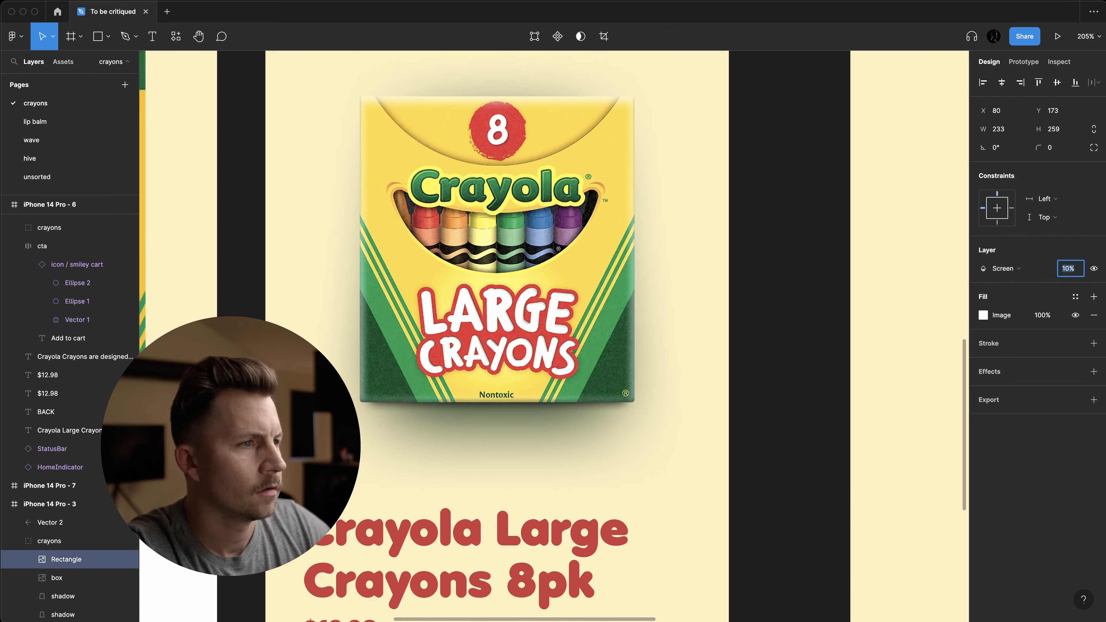
pyautogui.write('0')
pyautogui.press('Return')
pyautogui.hotkey('shift', 'Up')
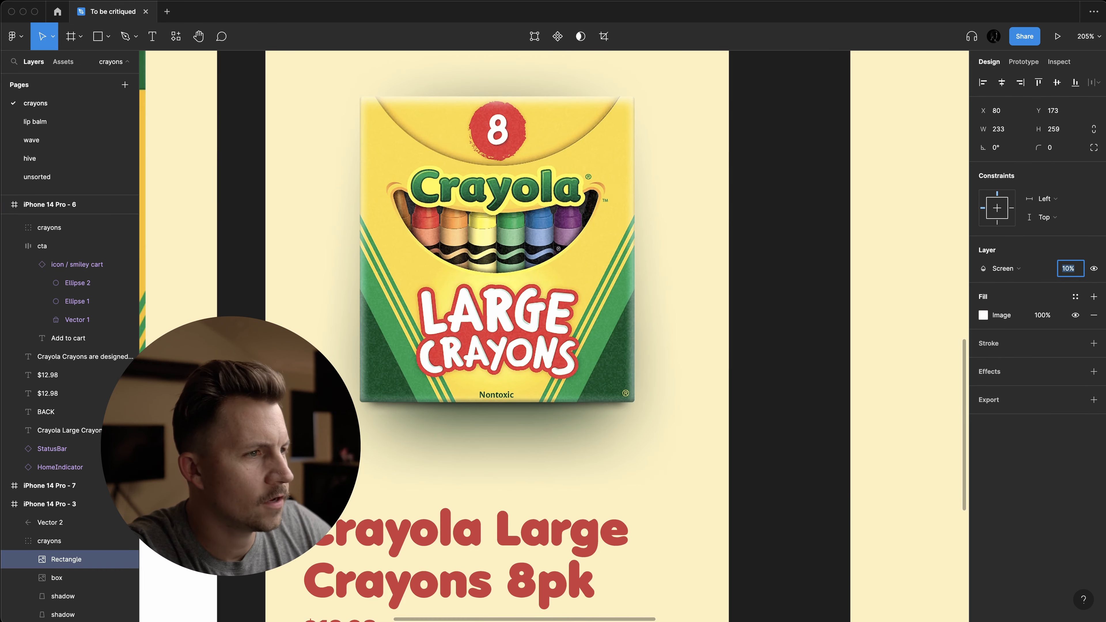
pyautogui.scroll(-5, 748, 341)
pyautogui.click(779, 371)
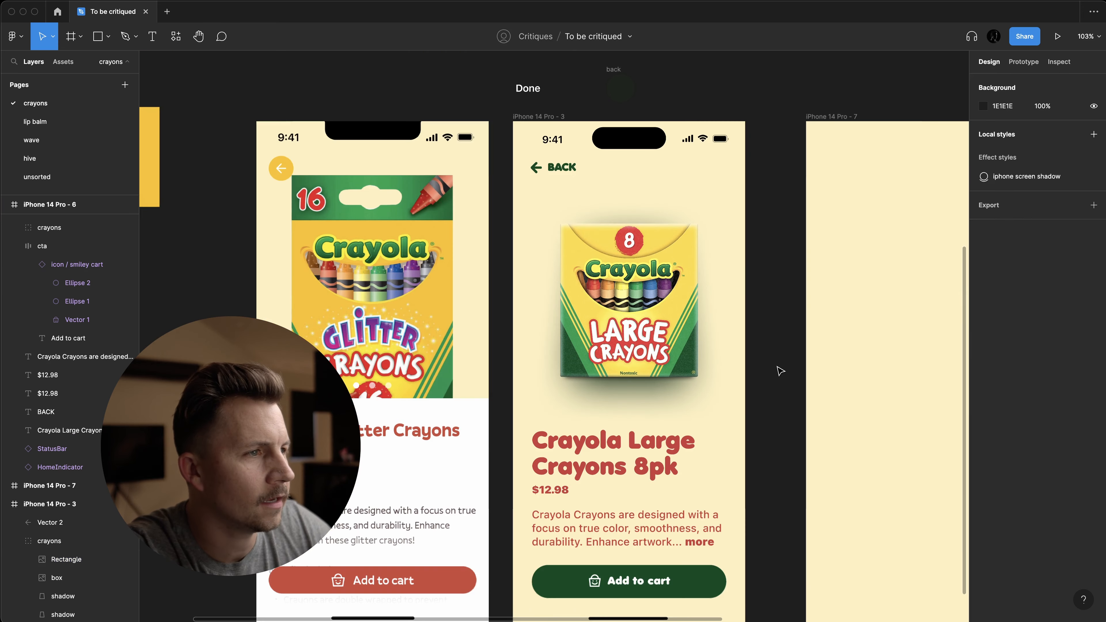
# - Duplicate the crayons box's noise overlay and place the copy over the Add to cart area at X 124, Y 614
pyautogui.scroll(-1, 780, 371)
pyautogui.moveTo(623, 318); pyautogui.dragTo(705, 494)
pyautogui.press('super+z')
pyautogui.click(723, 326)
pyautogui.scroll(-2, 724, 327)
pyautogui.doubleClick(682, 310)
pyautogui.scroll(5, 708, 501)
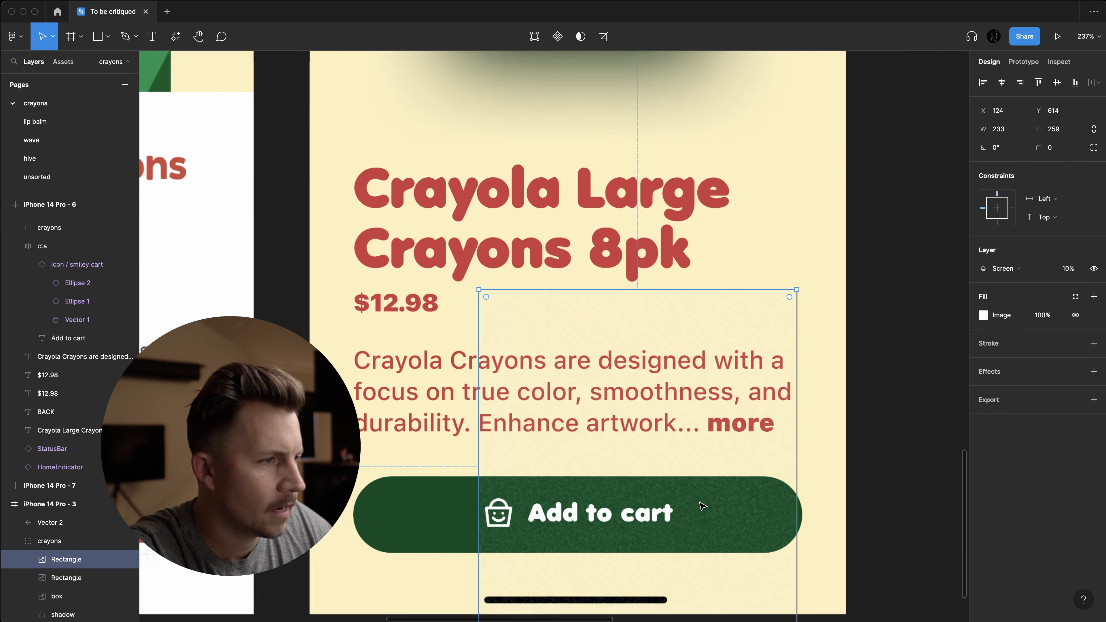
# - Align the noise copy with the green button at X 32, Y 669, and widen it to 326
pyautogui.moveTo(730, 370); pyautogui.dragTo(608, 446)
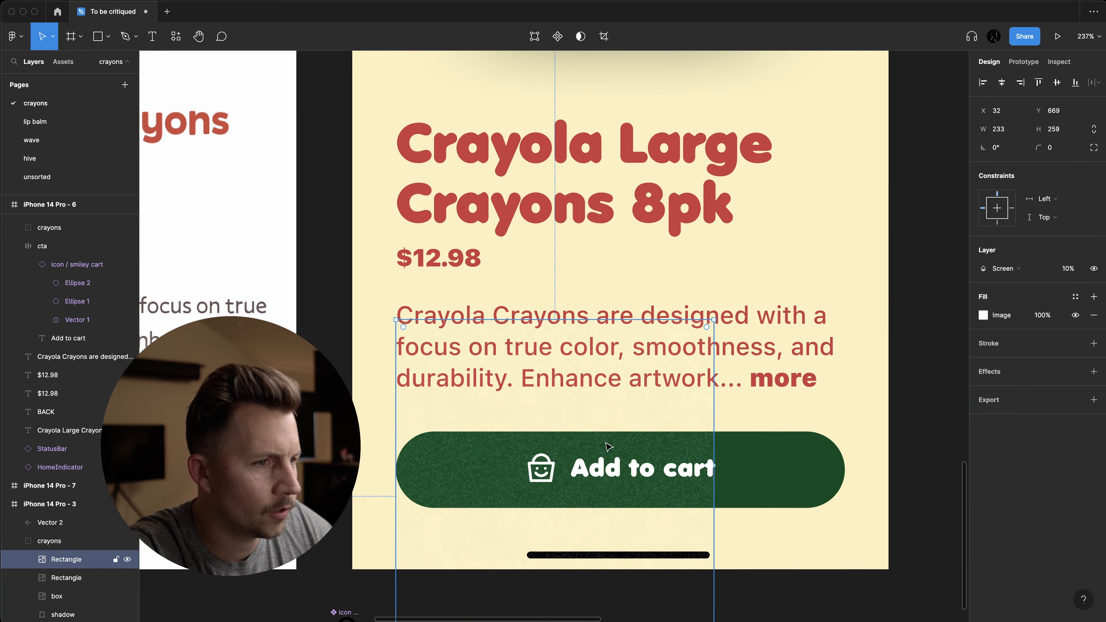
pyautogui.moveTo(715, 482); pyautogui.dragTo(844, 482)
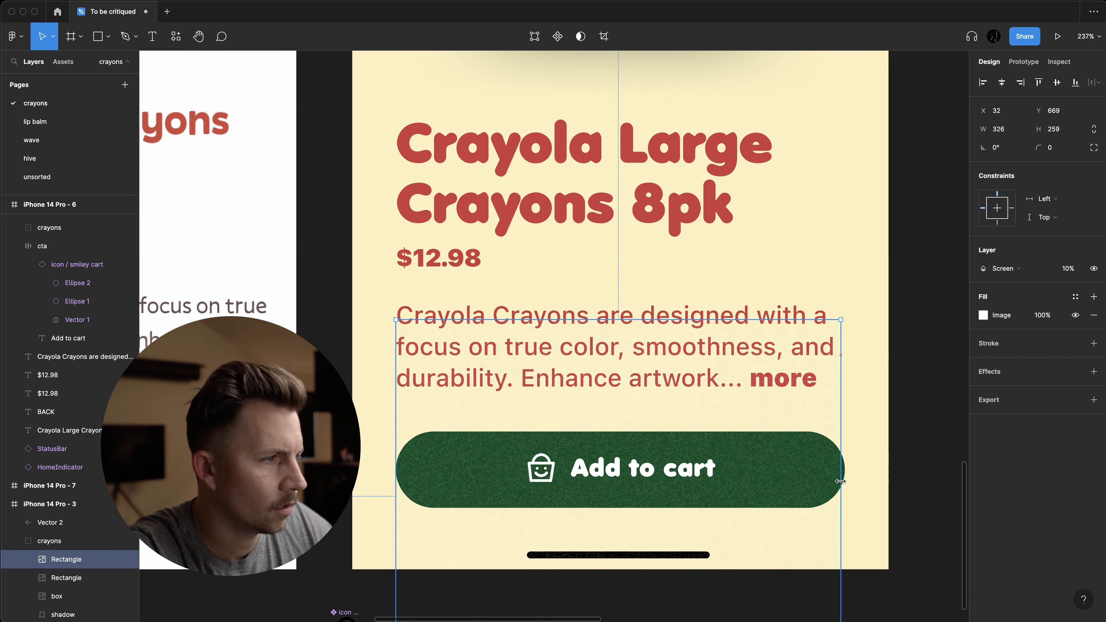
pyautogui.press('Escape')
pyautogui.scroll(-4, 840, 363)
pyautogui.scroll(-5, 851, 361)
pyautogui.scroll(3, 842, 363)
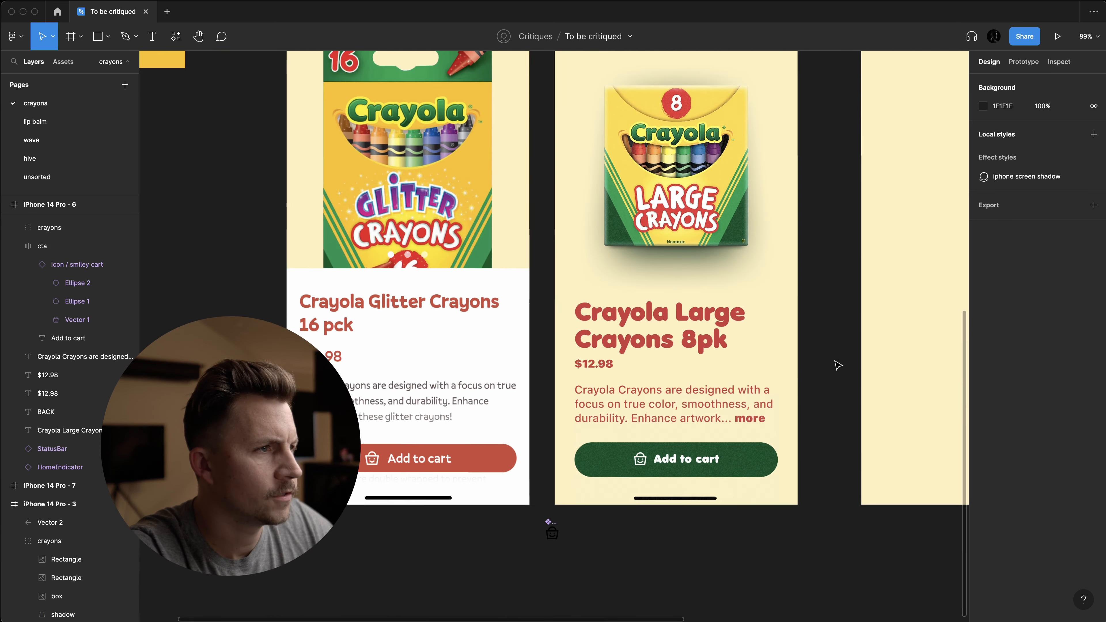
# - Cut the button's noise rectangle out of the crayons group
pyautogui.click(667, 335)
pyautogui.scroll(1, 665, 326)
pyautogui.scroll(3, 664, 326)
pyautogui.click(644, 283)
pyautogui.scroll(-1, 646, 283)
pyautogui.keyDown('super'); pyautogui.click(610, 383); pyautogui.keyUp('super')
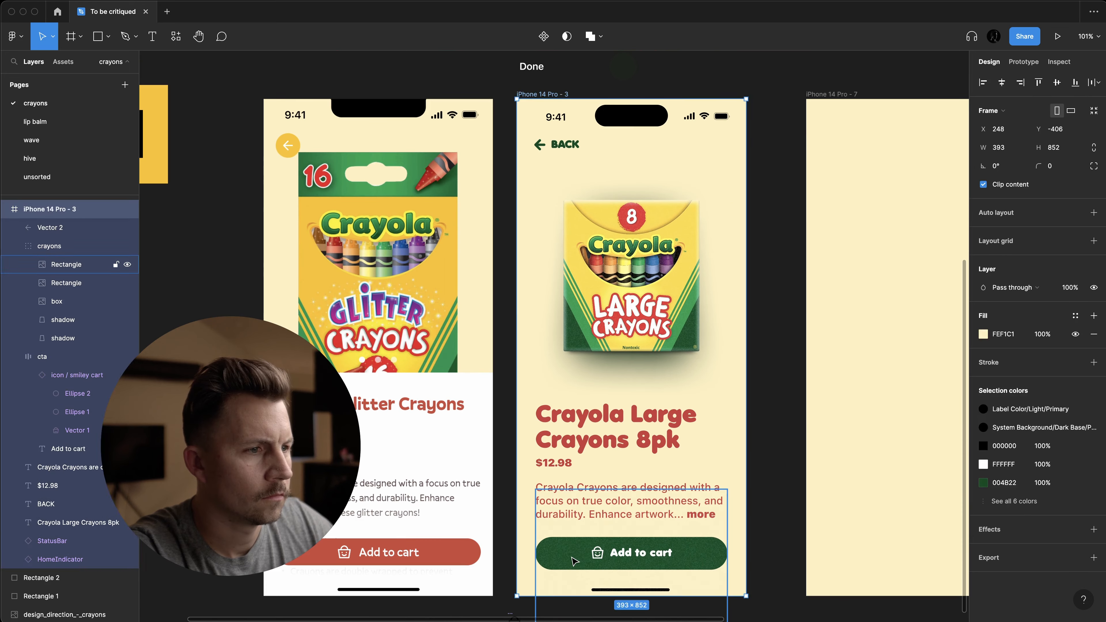
pyautogui.keyDown('super'); pyautogui.click(571, 555); pyautogui.keyUp('super')
pyautogui.press('super+x')
# - Paste the noise rectangle directly above the cta layer, and fit it to the button at X 32, Y 751, 329 × 56
pyautogui.click(572, 560)
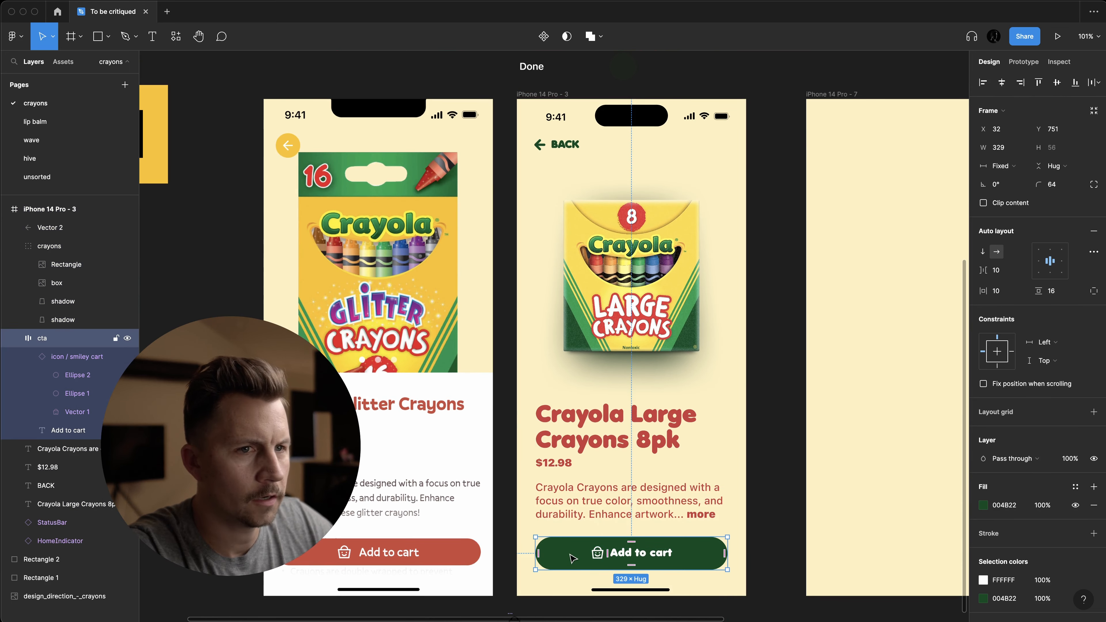
pyautogui.press('super+shift+v')
pyautogui.scroll(-3, 573, 559)
pyautogui.moveTo(602, 579); pyautogui.dragTo(615, 490)
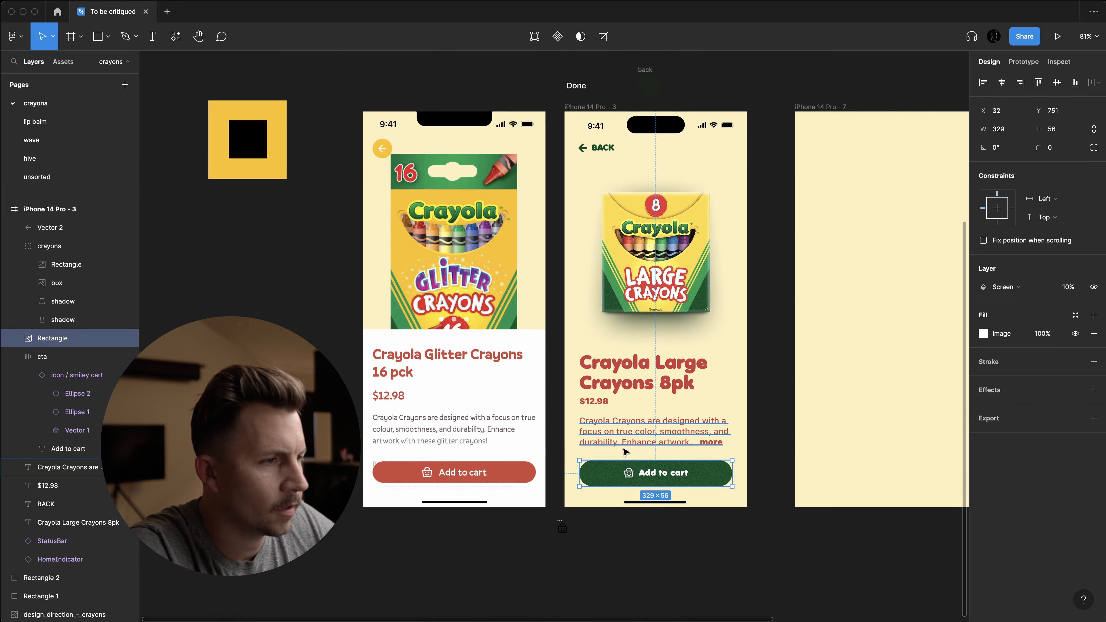
# - Examine the noise-textured crayons box and Add to cart button up close and beside the original screen
pyautogui.scroll(5, 623, 451)
pyautogui.scroll(-2, 623, 451)
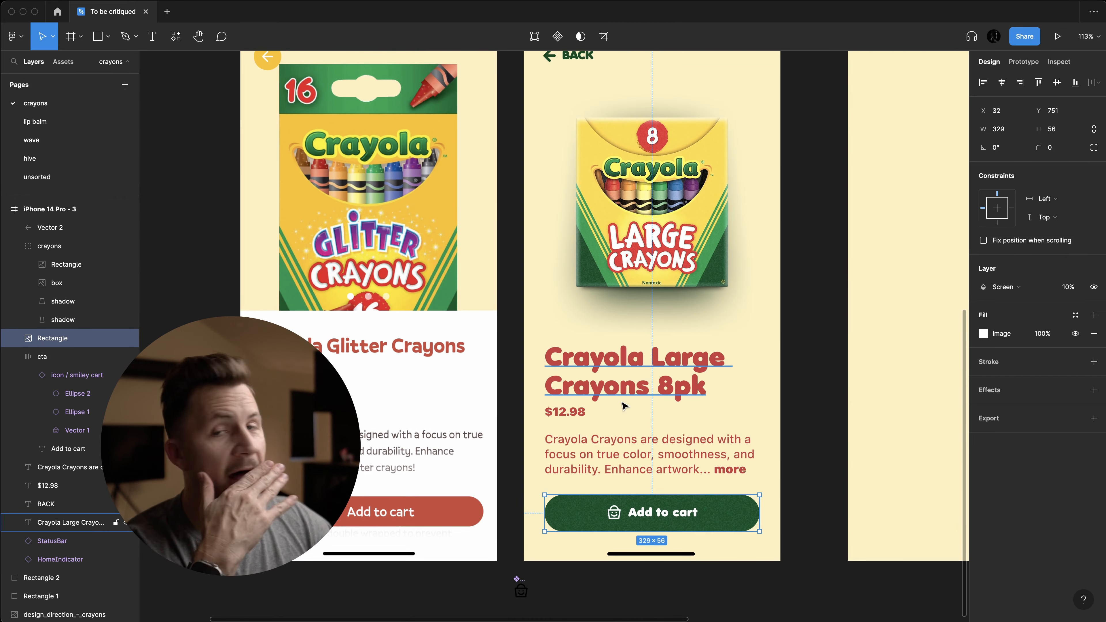
pyautogui.click(627, 267)
pyautogui.scroll(4, 627, 268)
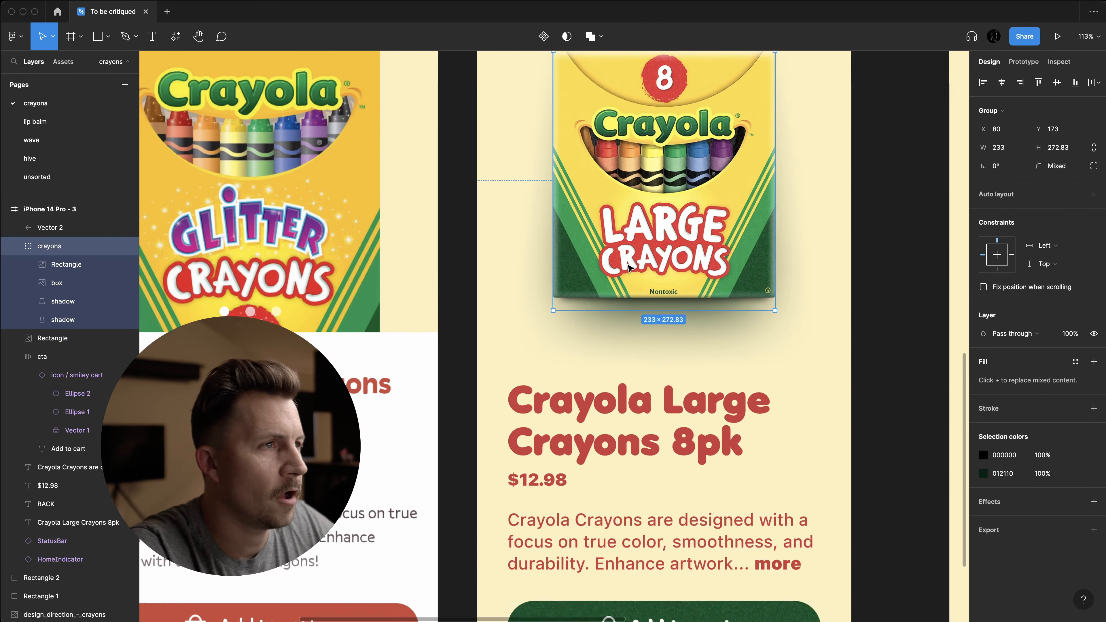
pyautogui.scroll(-2, 626, 270)
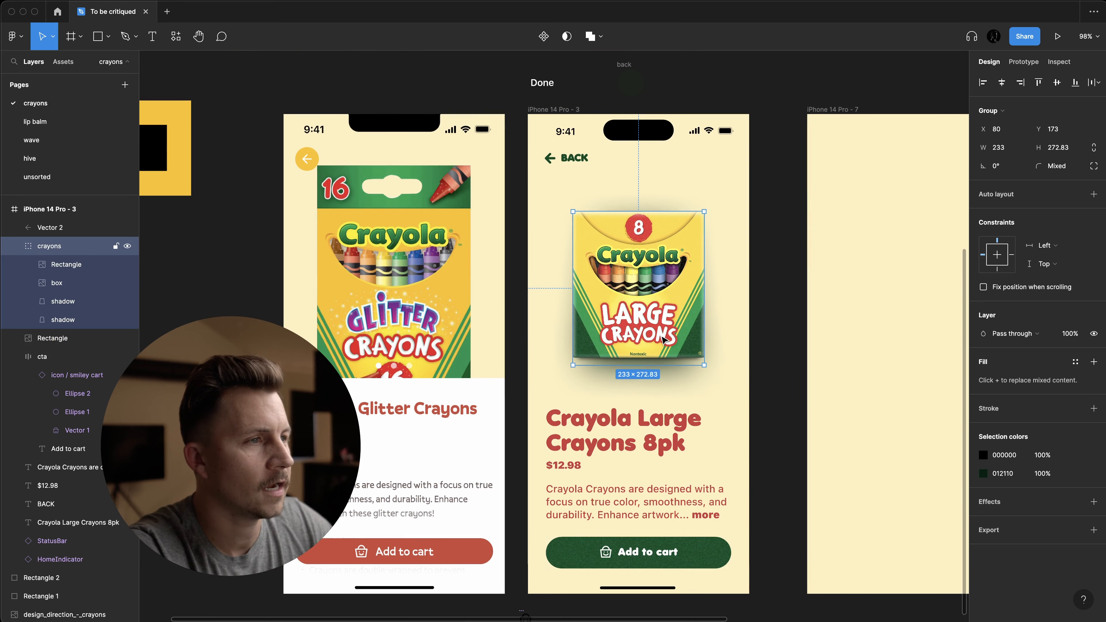
pyautogui.click(753, 388)
pyautogui.scroll(-2, 751, 388)
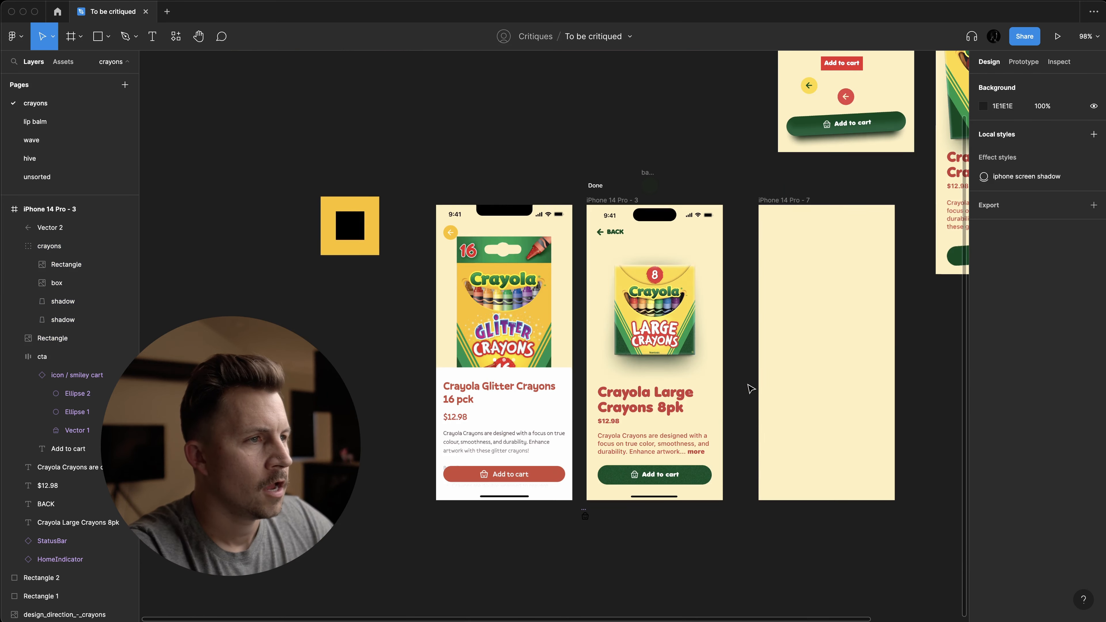
pyautogui.click(692, 332)
pyautogui.scroll(-2, 692, 332)
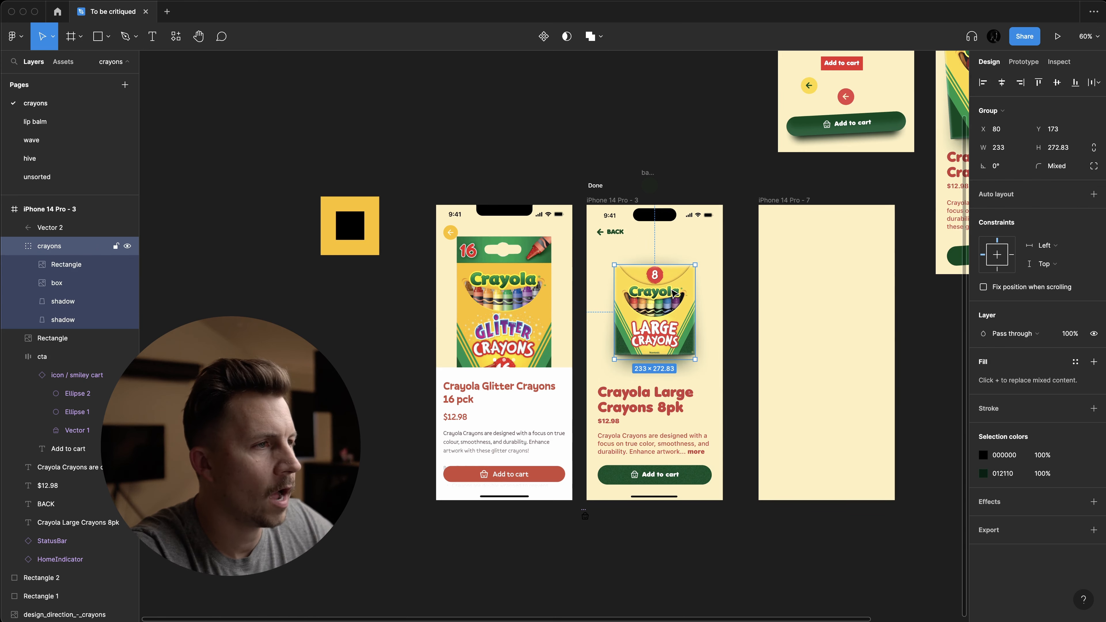
# - Enlarge the crayons box group to about 259 × 303 at X 64, checking its margins to the frame
pyautogui.scroll(3, 695, 266)
pyautogui.moveTo(695, 265); pyautogui.dragTo(702, 260)
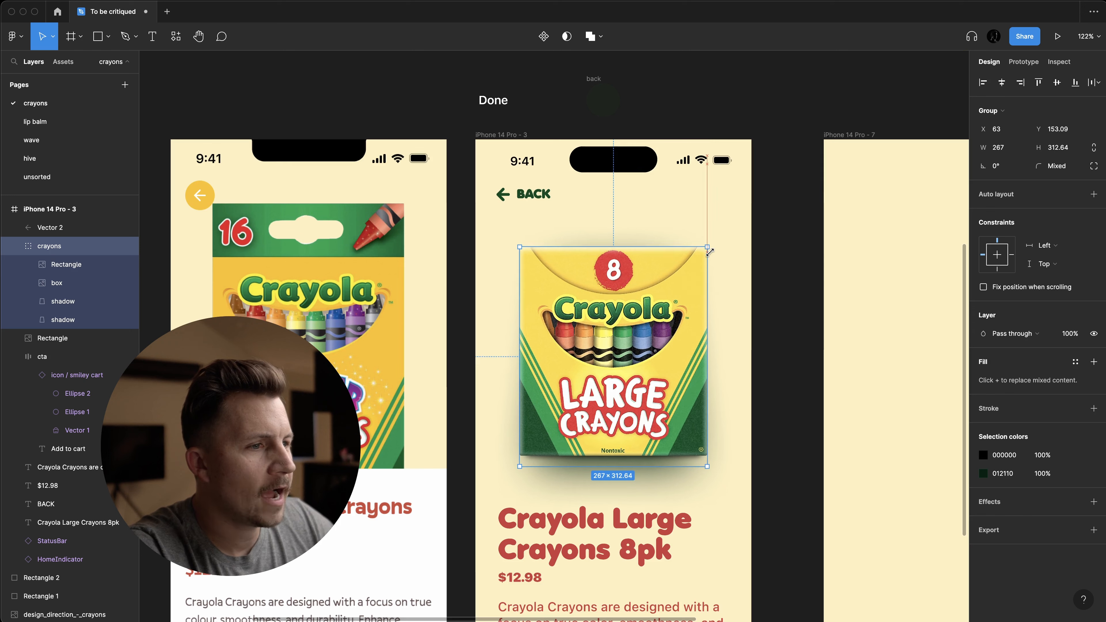
pyautogui.press('alt')
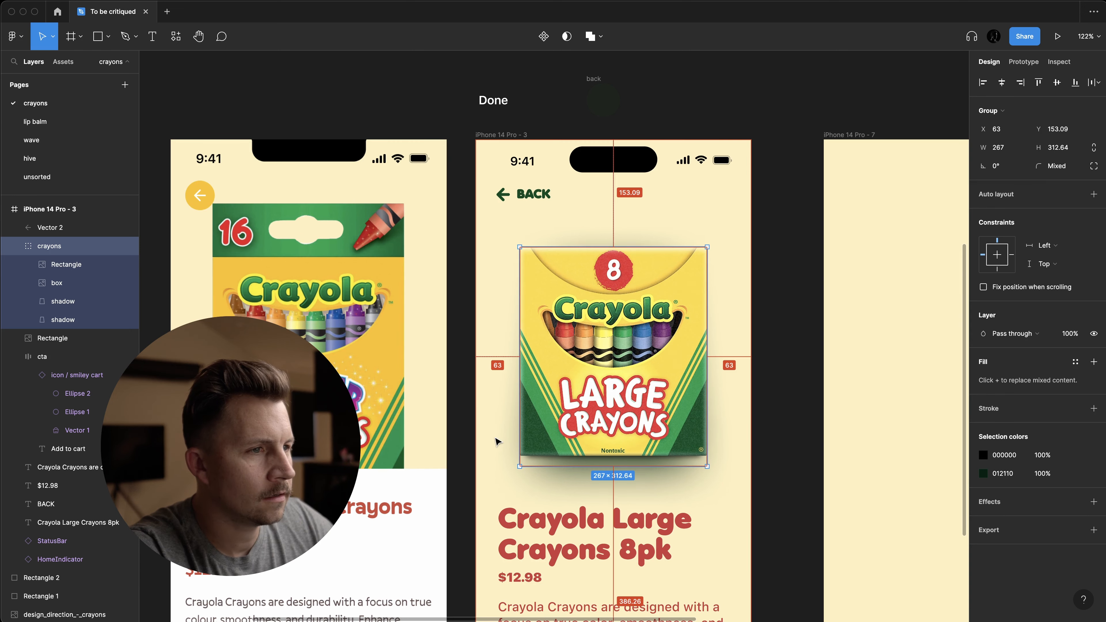
pyautogui.scroll(2, 549, 331)
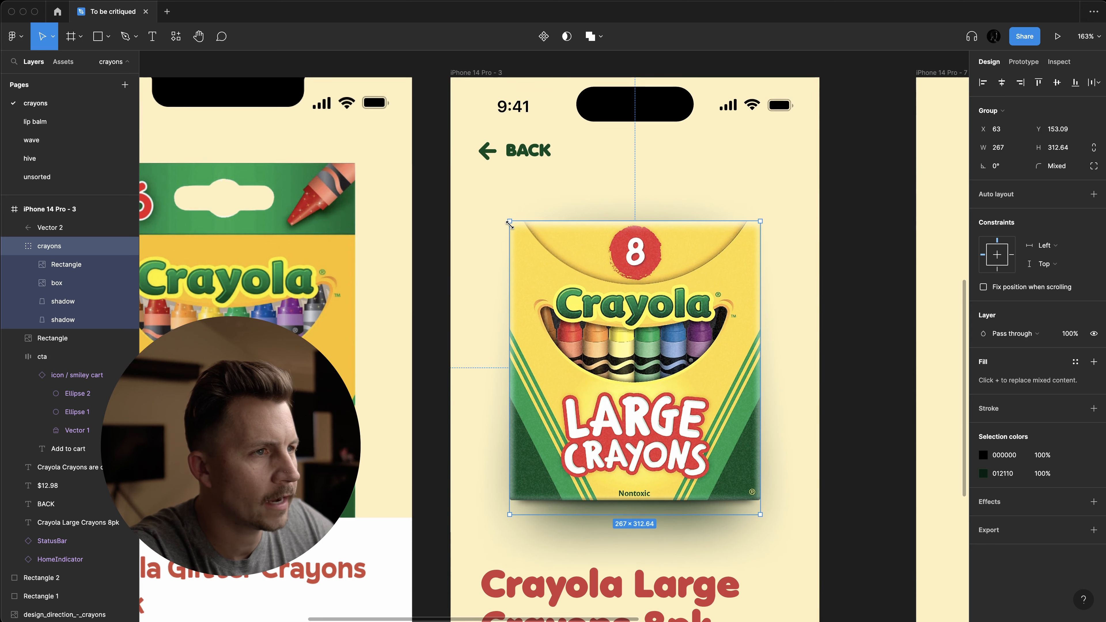
pyautogui.moveTo(510, 222); pyautogui.dragTo(513, 228)
pyautogui.press('alt')
pyautogui.press('Left')
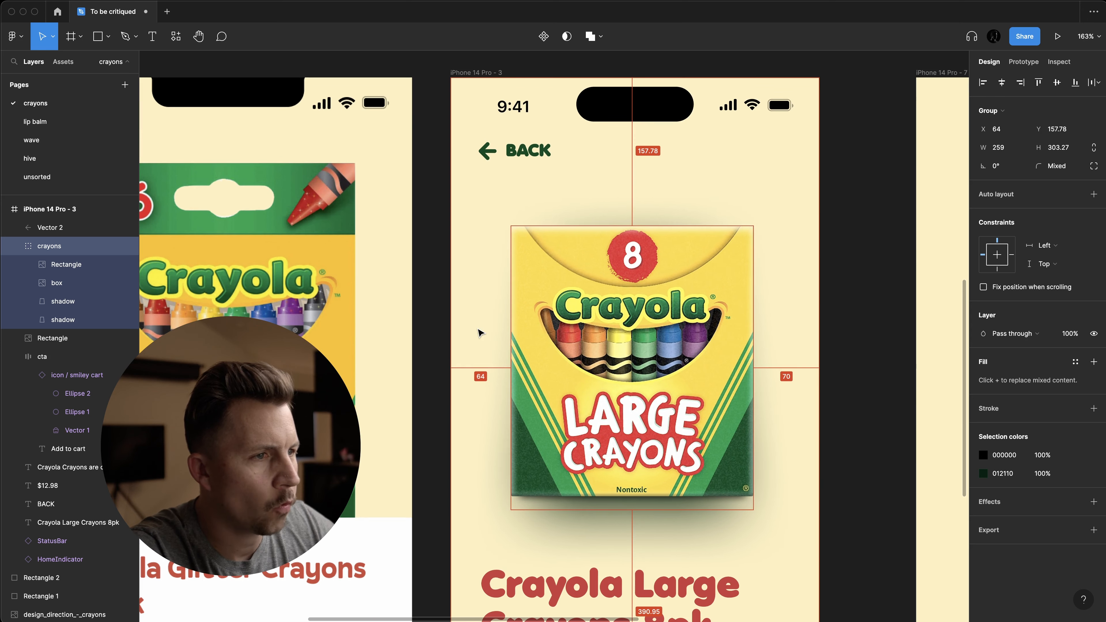
# - Refine the crayons group to 265 × 312 at X 64, Y 149 for nearly equal side margins
pyautogui.scroll(1, 679, 349)
pyautogui.moveTo(759, 215); pyautogui.dragTo(763, 209)
pyautogui.scroll(3, 758, 252)
pyautogui.scroll(-1, 832, 347)
pyautogui.scroll(-1, 832, 347)
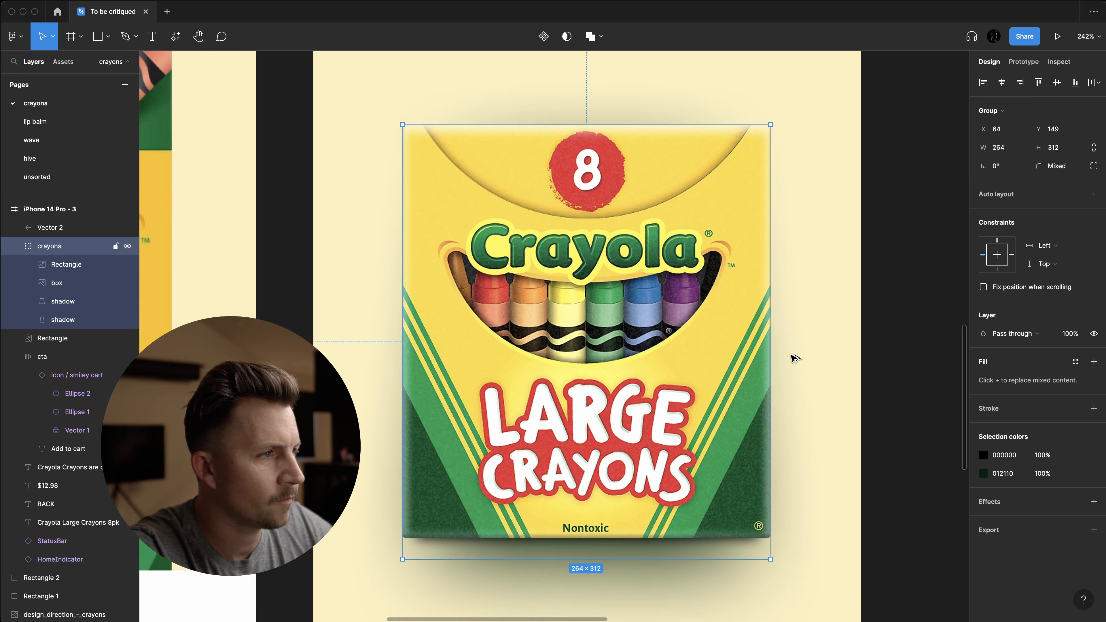
pyautogui.press('alt')
pyautogui.press('super+Left')
pyautogui.press('alt')
pyautogui.scroll(-4, 827, 369)
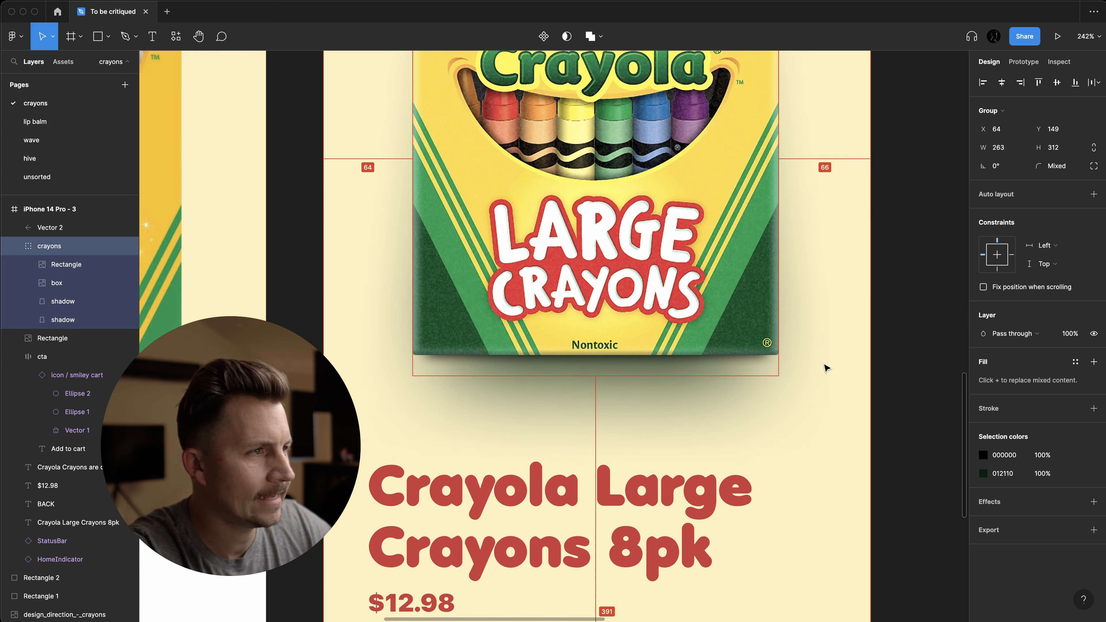
pyautogui.press('super+Right')
pyautogui.press('super+Right')
pyautogui.scroll(-5, 826, 369)
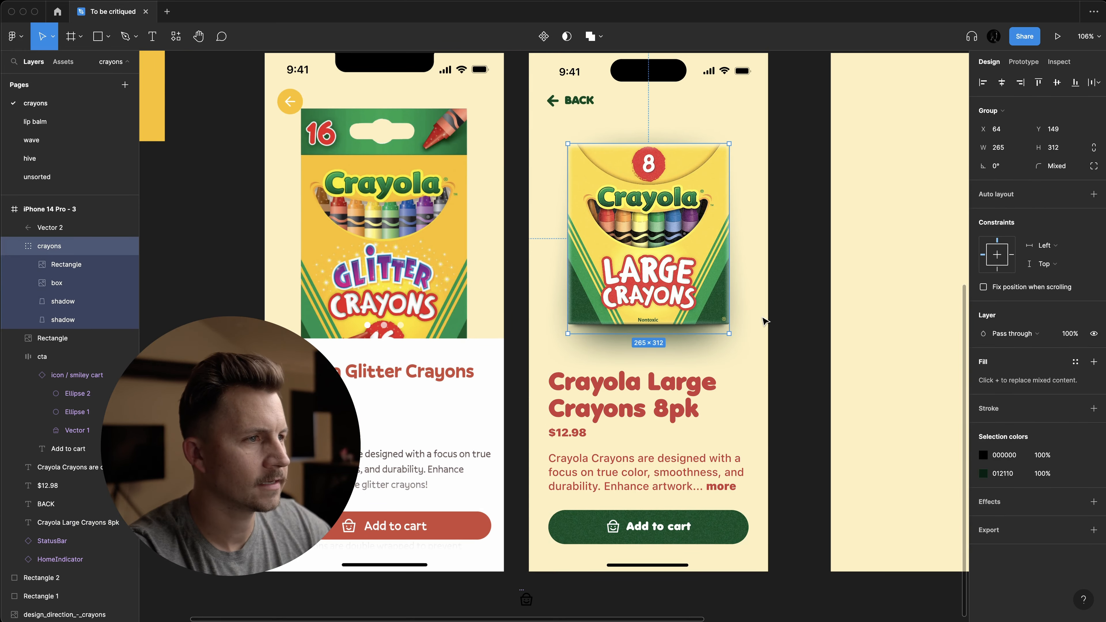
# - Move the title, price and description together up 10 px, 50 px below the crayons group
pyautogui.click(628, 405)
pyautogui.keyDown('shift'); pyautogui.click(579, 435); pyautogui.keyUp('shift')
pyautogui.keyDown('shift'); pyautogui.click(588, 462); pyautogui.keyUp('shift')
pyautogui.press('alt')
pyautogui.hotkey('shift', 'Up')
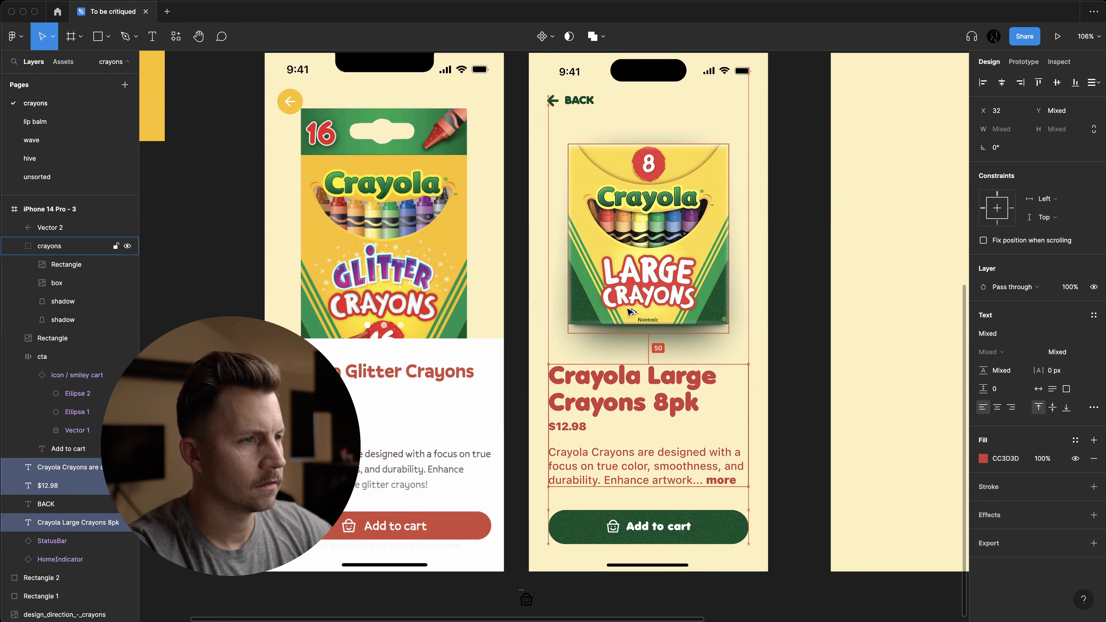
# - Move the crayons box group up to Y 129
pyautogui.click(839, 340)
pyautogui.scroll(-3, 791, 383)
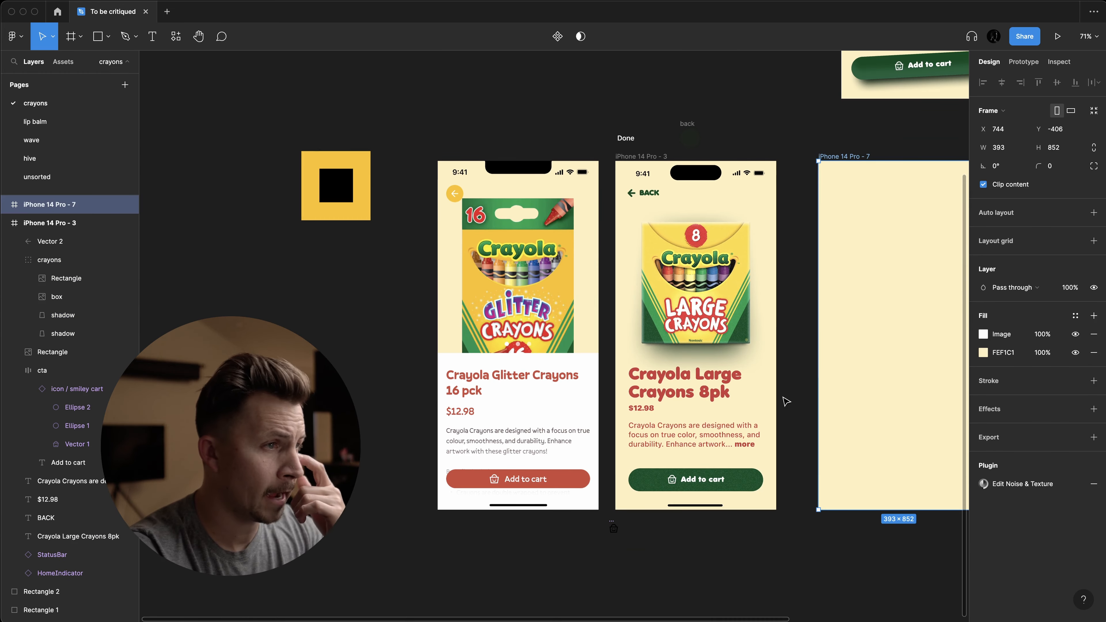
pyautogui.moveTo(720, 334); pyautogui.dragTo(718, 325)
pyautogui.hscroll(2, 720, 326)
# - Try a 2 px letter spacing on the BACK label, and reset it to 0 px
pyautogui.click(589, 188)
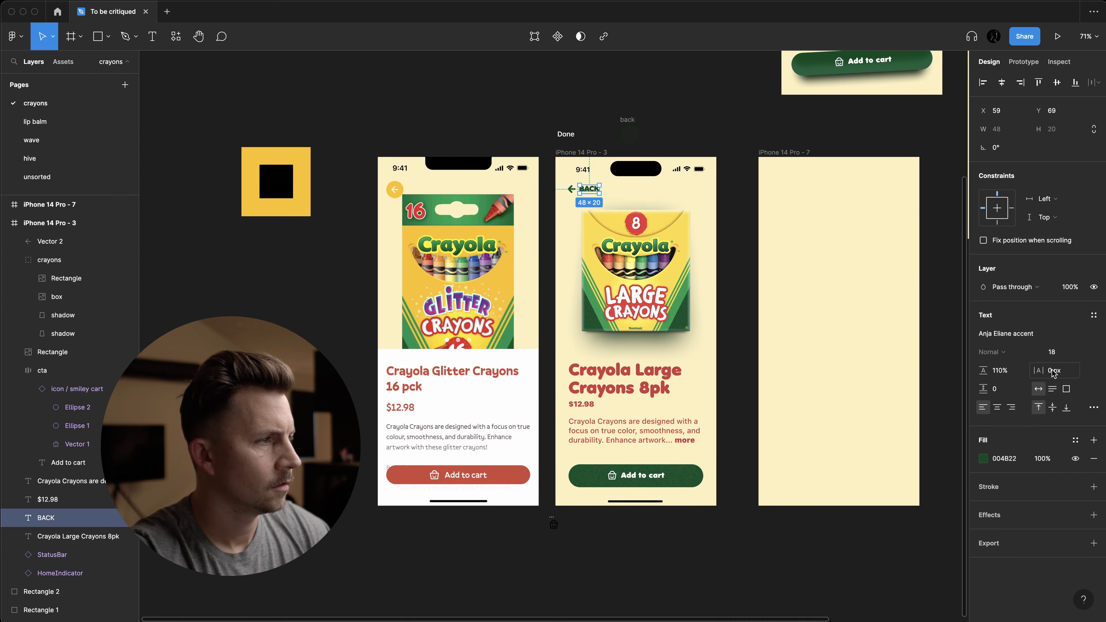
pyautogui.press('Up')
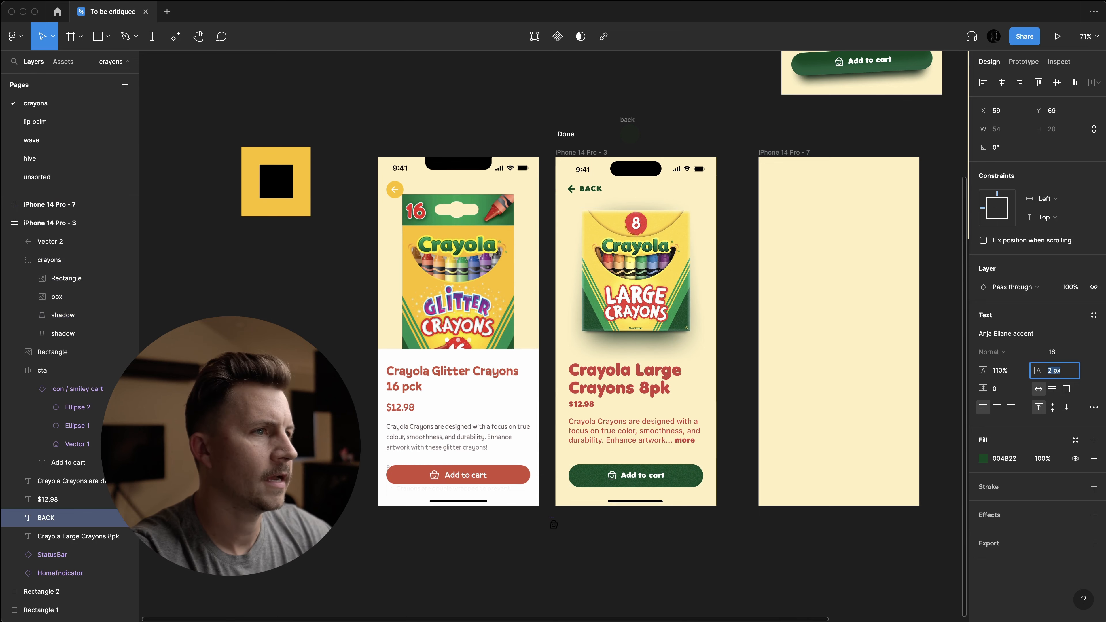
pyautogui.press('Up')
pyautogui.press('Up')
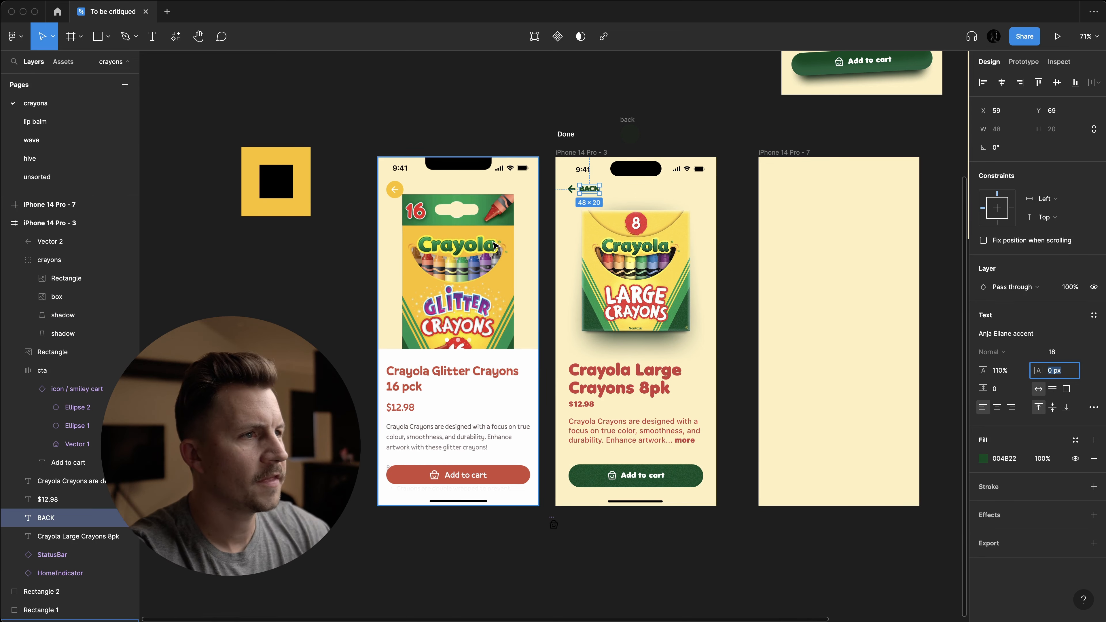
# - Set the letter spacing of the BACK label's text to 1 px
pyautogui.scroll(5, 493, 242)
pyautogui.scroll(2, 722, 177)
pyautogui.scroll(3, 690, 167)
pyautogui.doubleClick(643, 179)
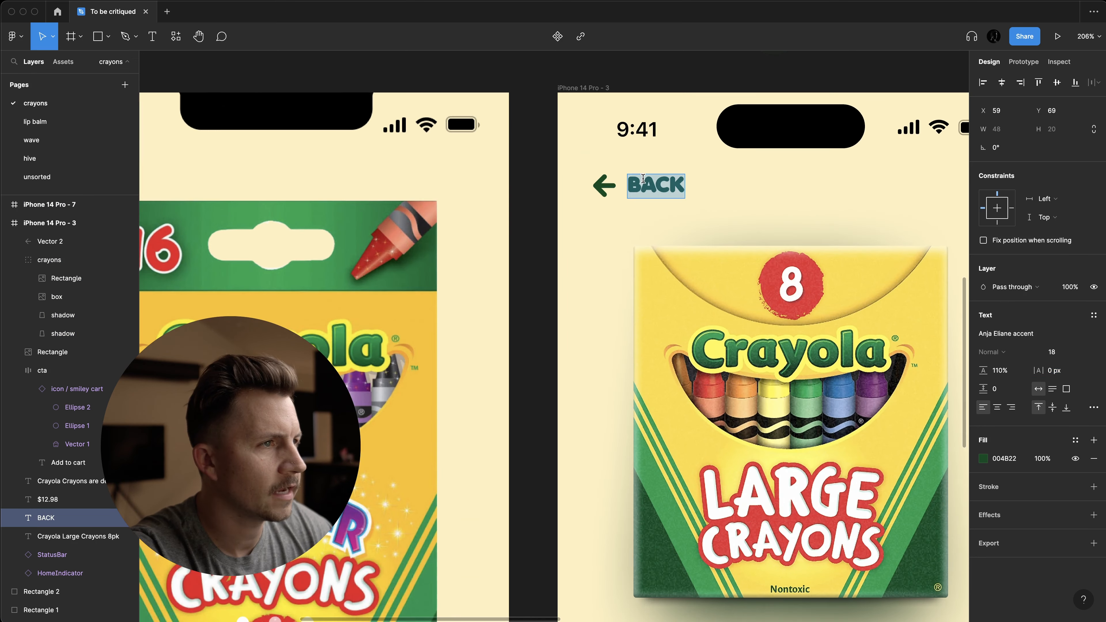
pyautogui.moveTo(630, 185); pyautogui.dragTo(654, 185)
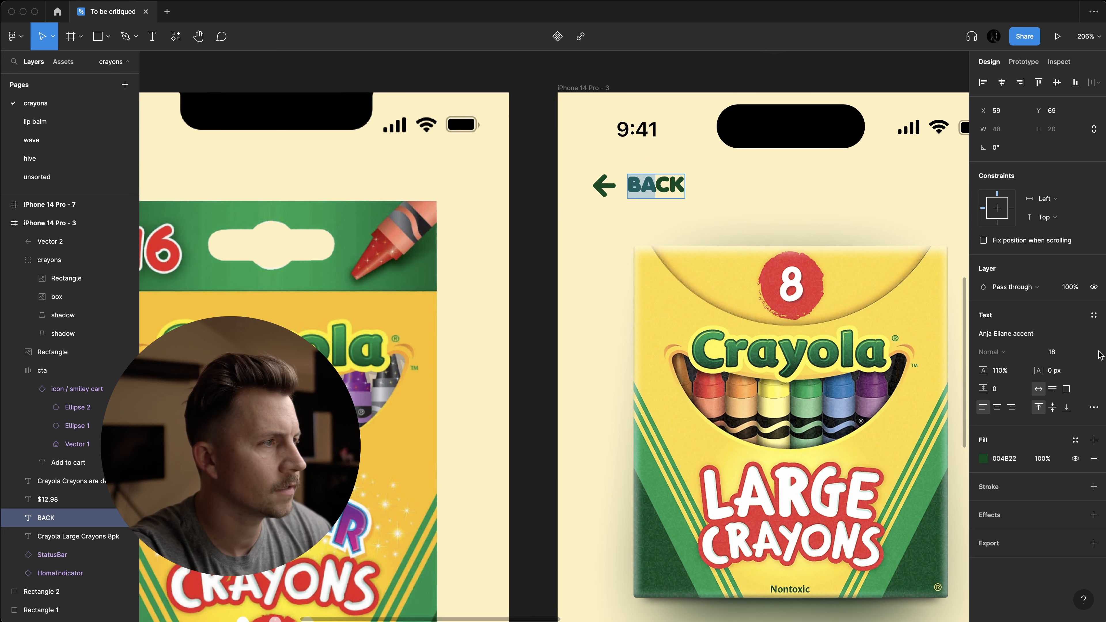
pyautogui.click(1056, 370)
pyautogui.press('Up')
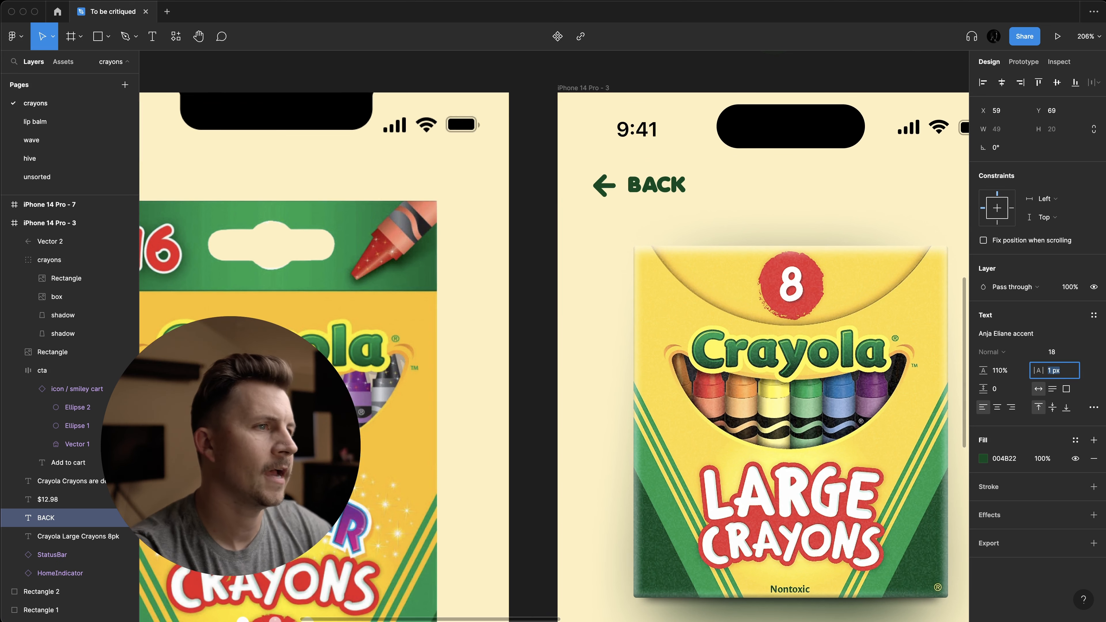
pyautogui.doubleClick(654, 183)
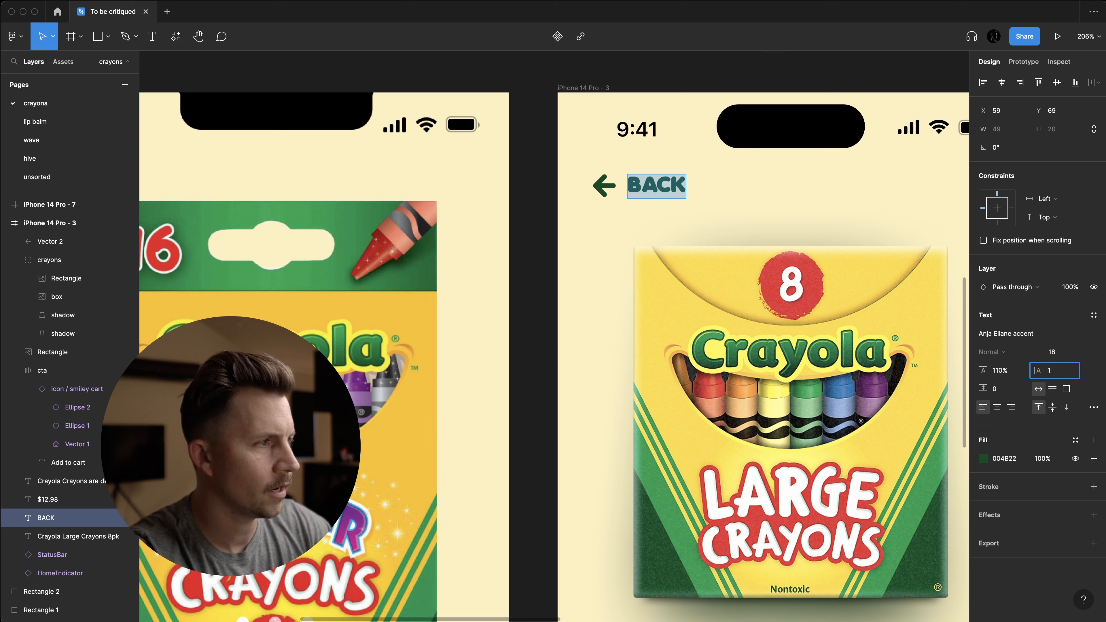
pyautogui.write('1')
pyautogui.press('Return')
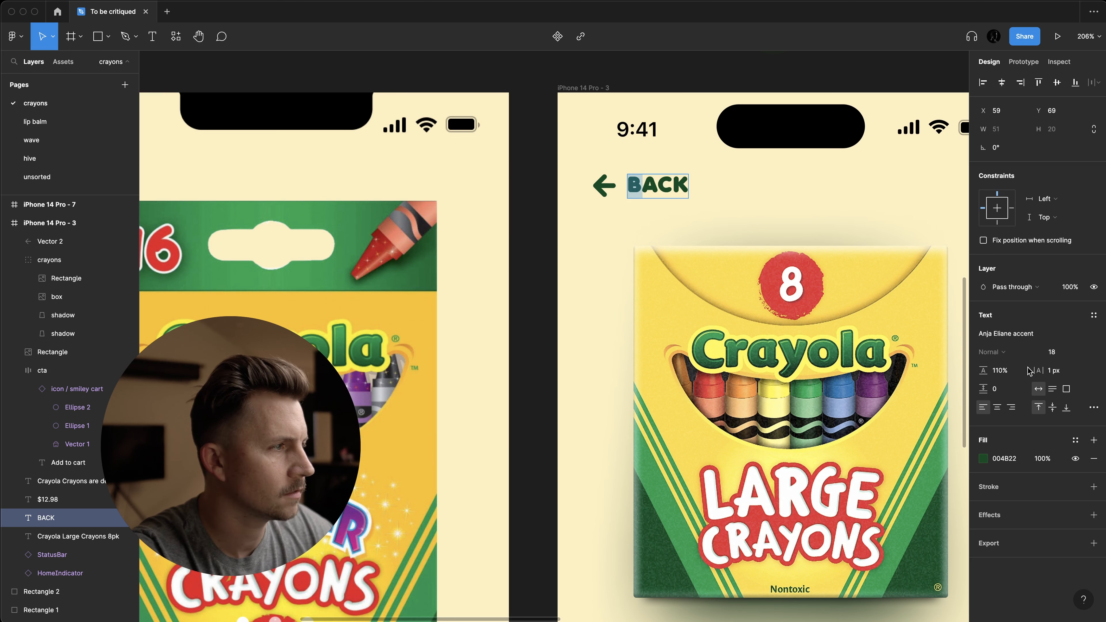
# - Nudge the crayons box group down to Y 133 and compare the layout with the original screen
pyautogui.scroll(-5, 723, 264)
pyautogui.click(723, 264)
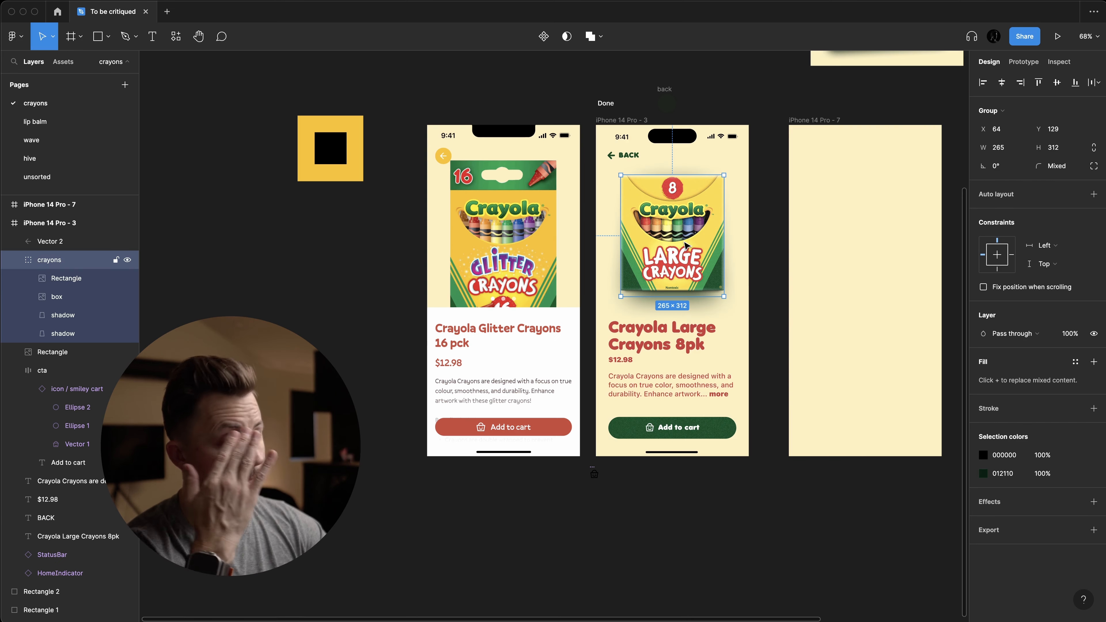
pyautogui.click(729, 321)
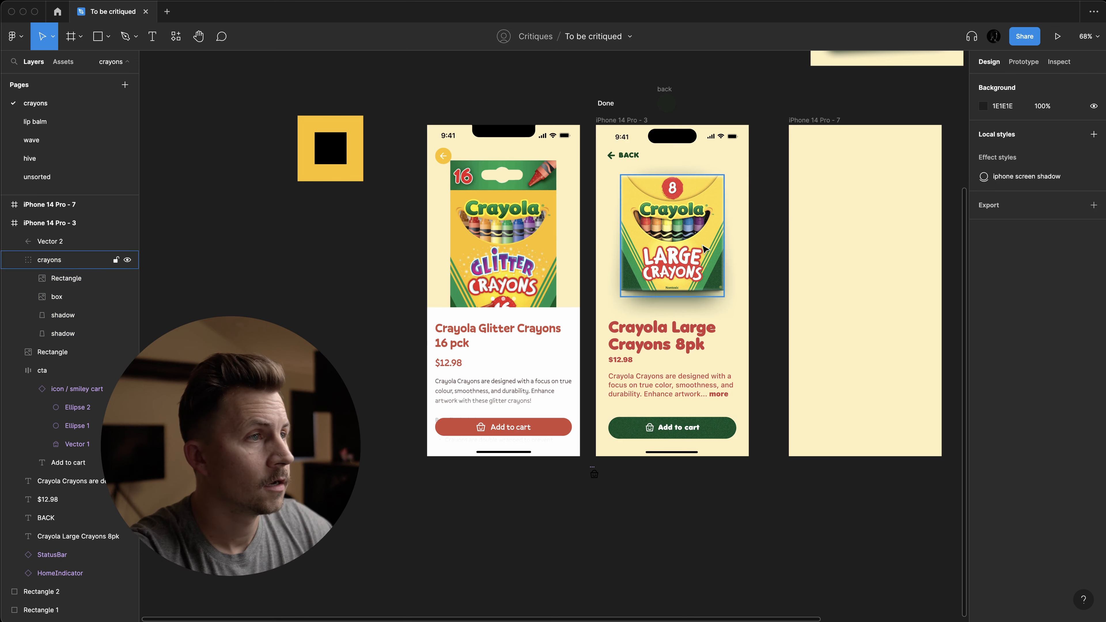
pyautogui.click(701, 260)
pyautogui.click(773, 306)
pyautogui.scroll(4, 773, 307)
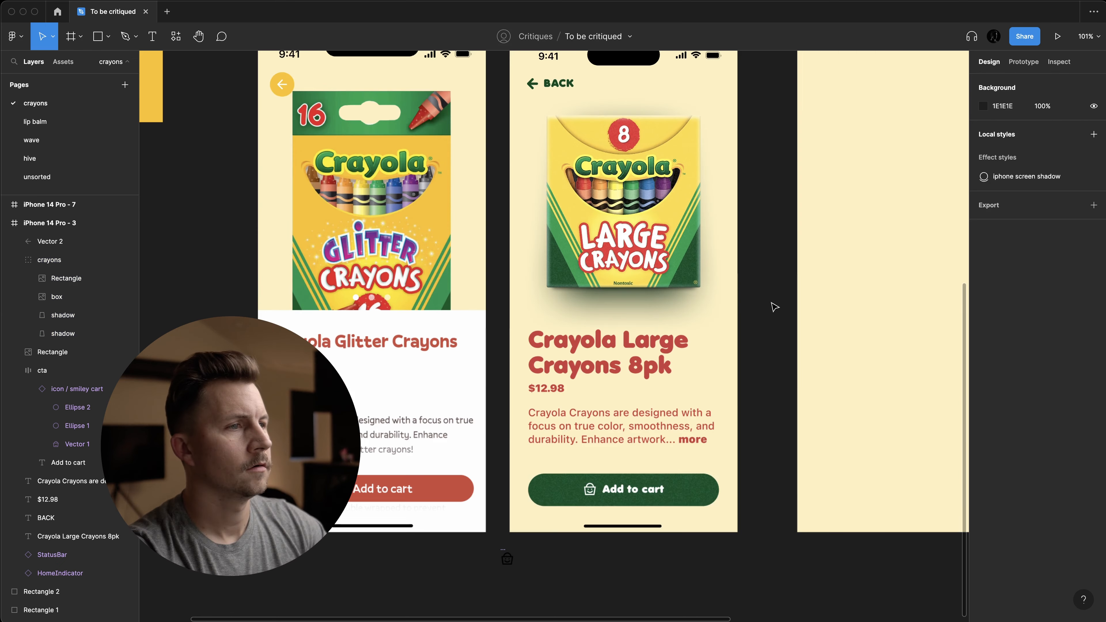
pyautogui.scroll(-2, 587, 409)
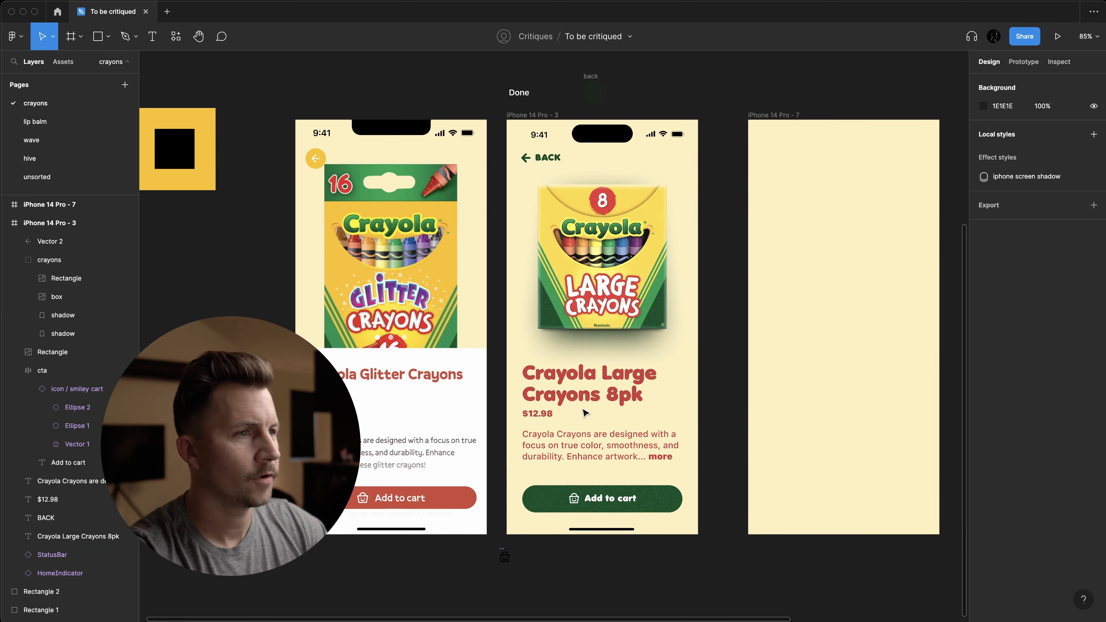
pyautogui.hscroll(-2, 588, 411)
pyautogui.scroll(-2, 588, 413)
pyautogui.click(646, 395)
pyautogui.click(746, 429)
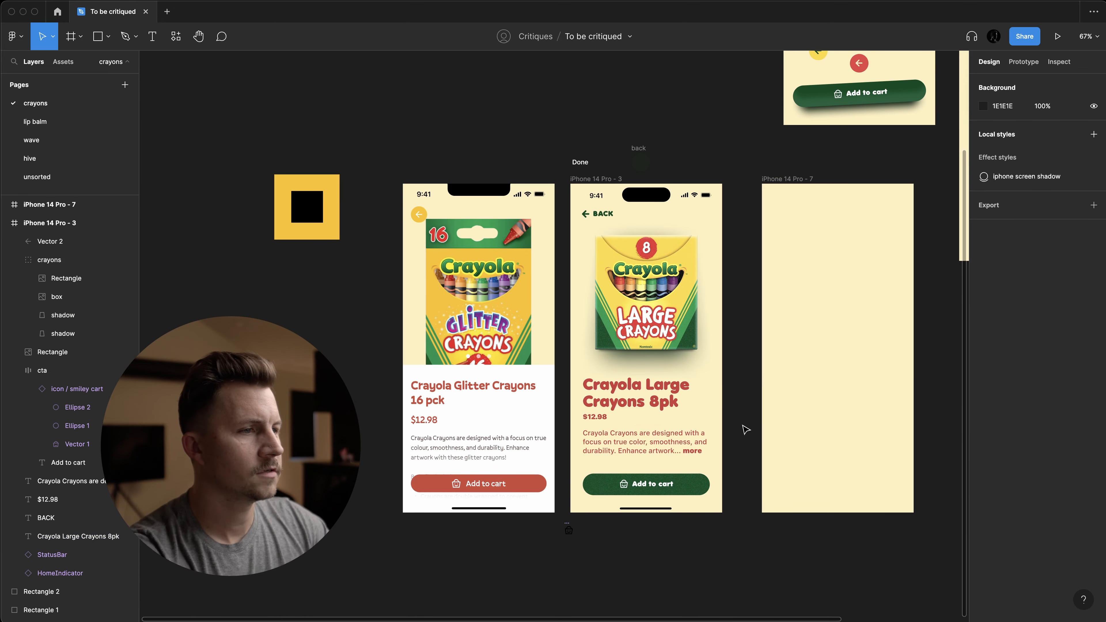
# - Delete the leftover Done label, circle, yellow square and empty back frame around the two product screens
pyautogui.moveTo(561, 153); pyautogui.dragTo(662, 166)
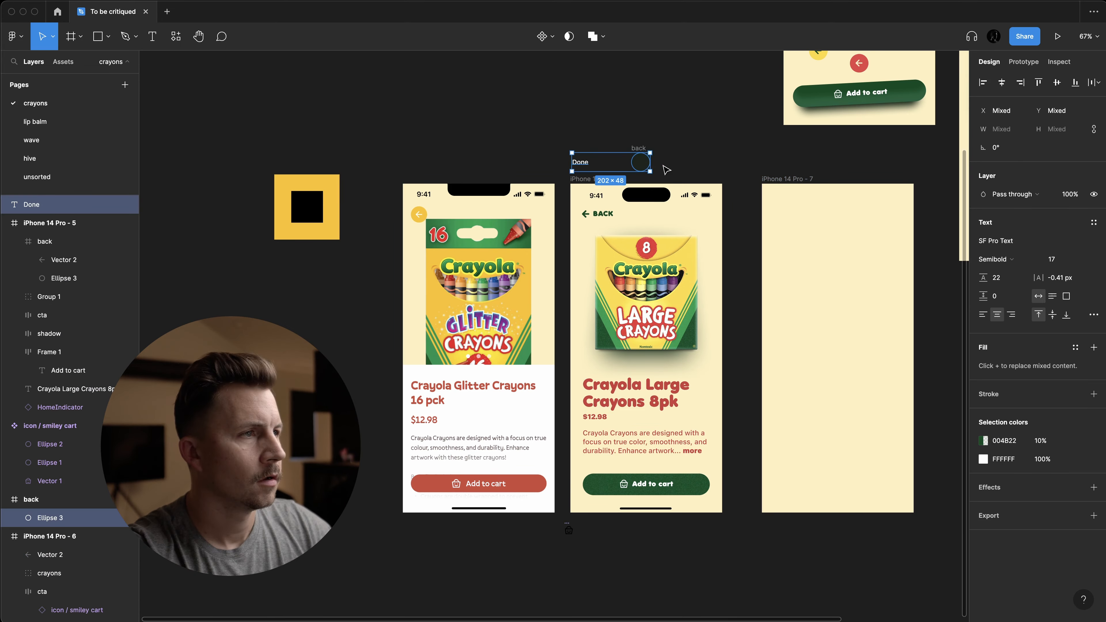
pyautogui.moveTo(260, 161); pyautogui.dragTo(375, 256)
pyautogui.press('BackSpace')
pyautogui.moveTo(602, 84); pyautogui.dragTo(680, 160)
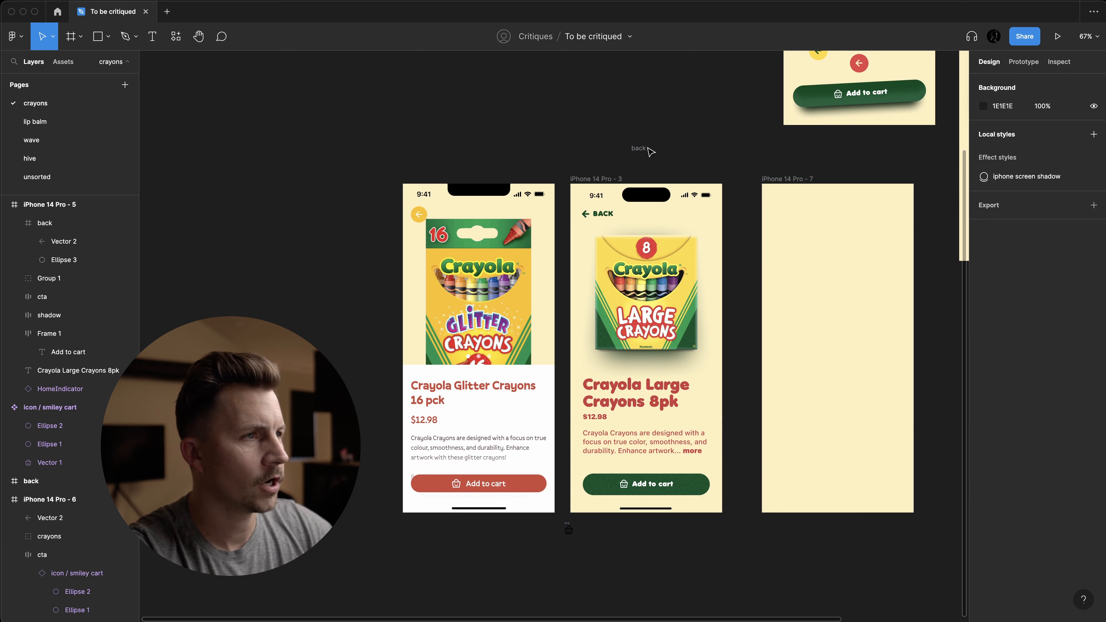
pyautogui.click(639, 148)
pyautogui.press('BackSpace')
# - Delete the blank iPhone 14 Pro - 7 frame beside the redesigned screen
pyautogui.click(777, 178)
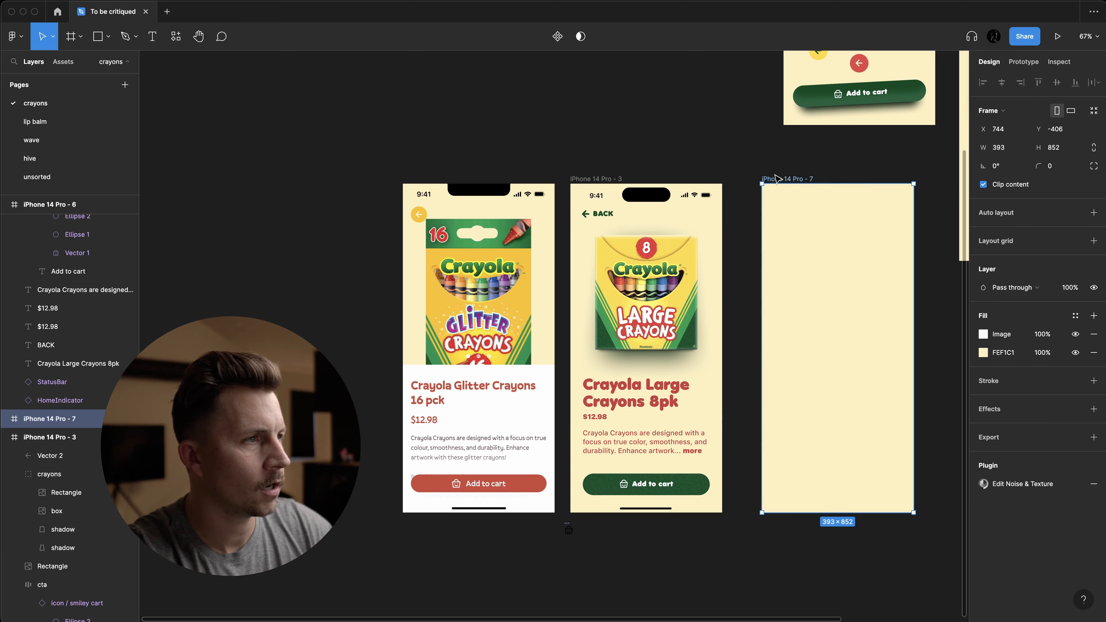
pyautogui.press('BackSpace')
pyautogui.scroll(2, 496, 218)
pyautogui.scroll(-2, 496, 218)
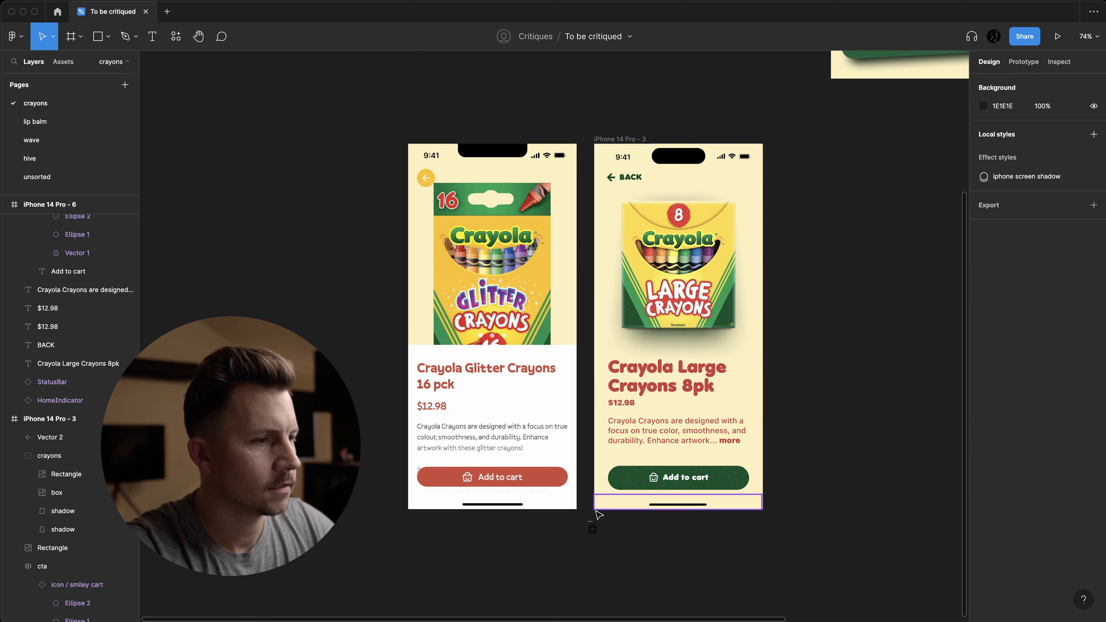
# - Move the icon / smiley cart component away from the screens to X 721, Y -615
pyautogui.moveTo(593, 528); pyautogui.dragTo(836, 115)
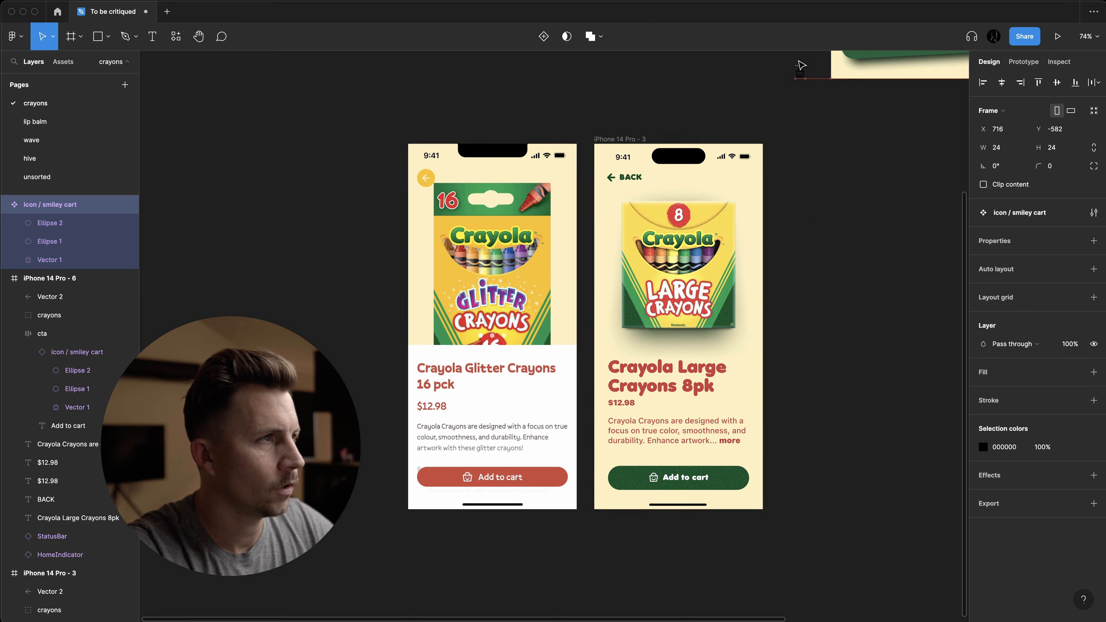
pyautogui.moveTo(798, 60); pyautogui.dragTo(800, 57)
pyautogui.hscroll(1, 710, 113)
pyautogui.scroll(2, 657, 126)
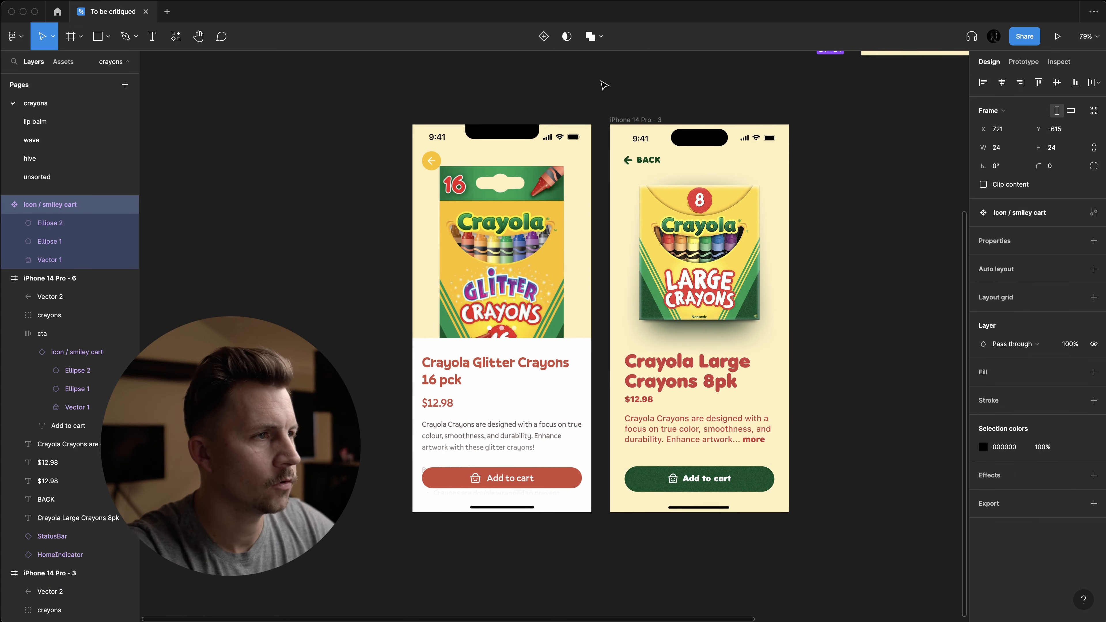
pyautogui.click(604, 85)
pyautogui.scroll(-2, 601, 96)
pyautogui.scroll(1, 596, 105)
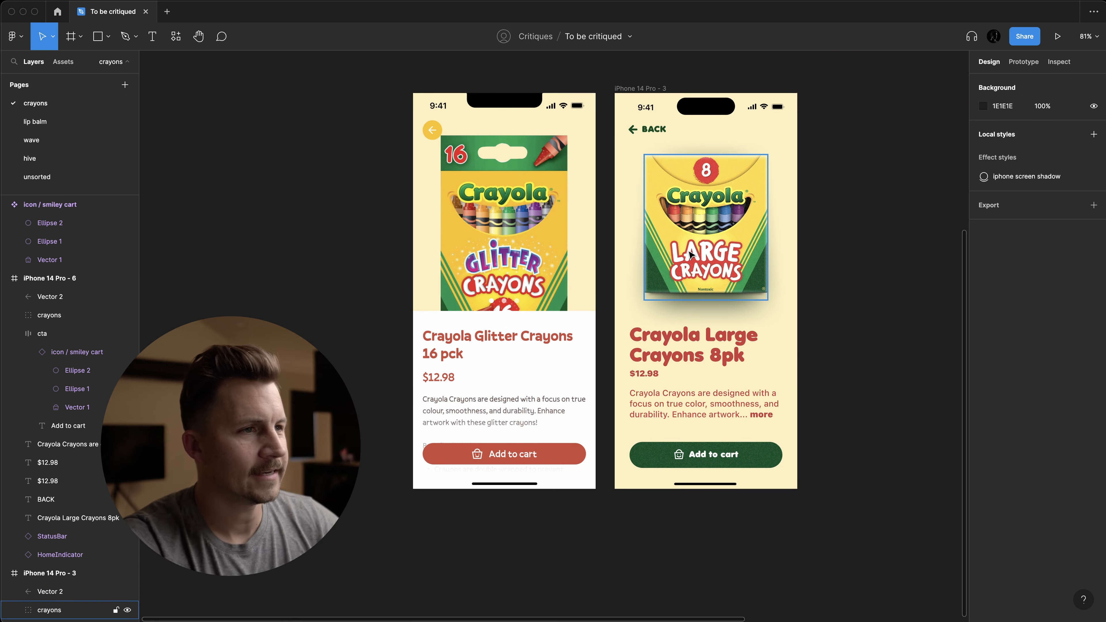
pyautogui.moveTo(696, 247)
pyautogui.mouseDown()
pyautogui.moveTo(711, 272)
pyautogui.moveTo(691, 249)
pyautogui.mouseUp()
pyautogui.press('super+z')
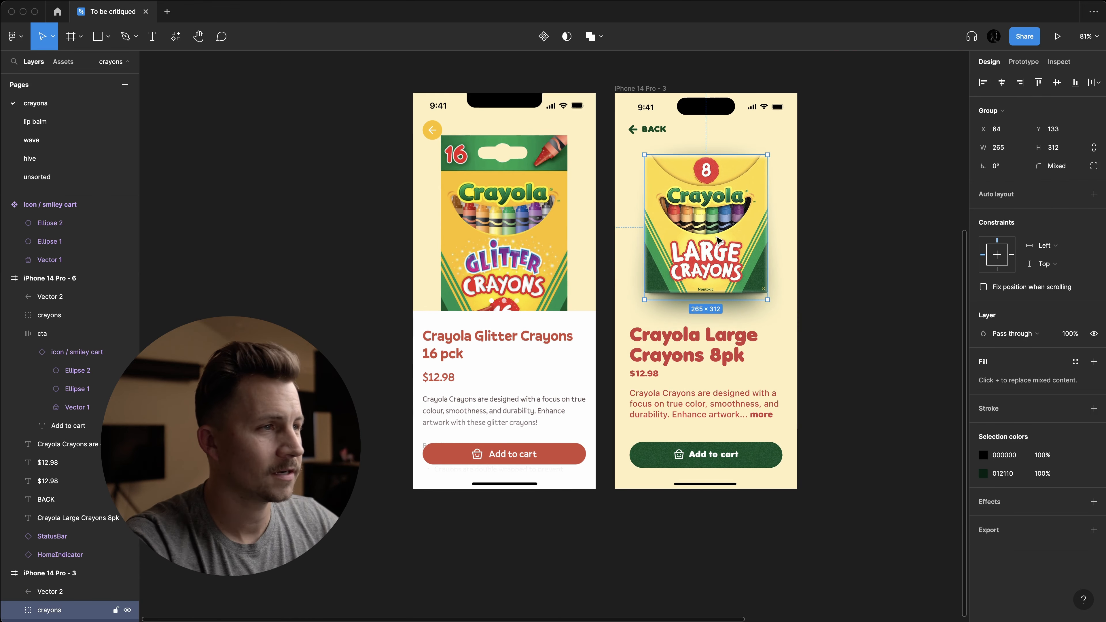
pyautogui.click(814, 231)
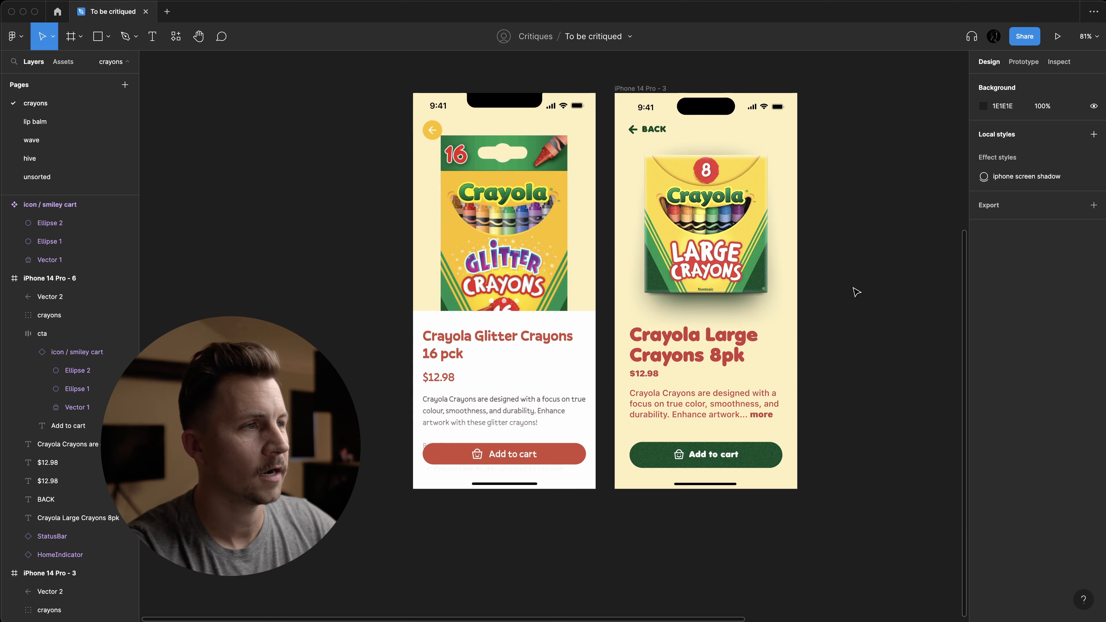
# - Move the 221 × 230 blurred shadow inside the crayons group up to X 86, Y 166
pyautogui.scroll(5, 762, 262)
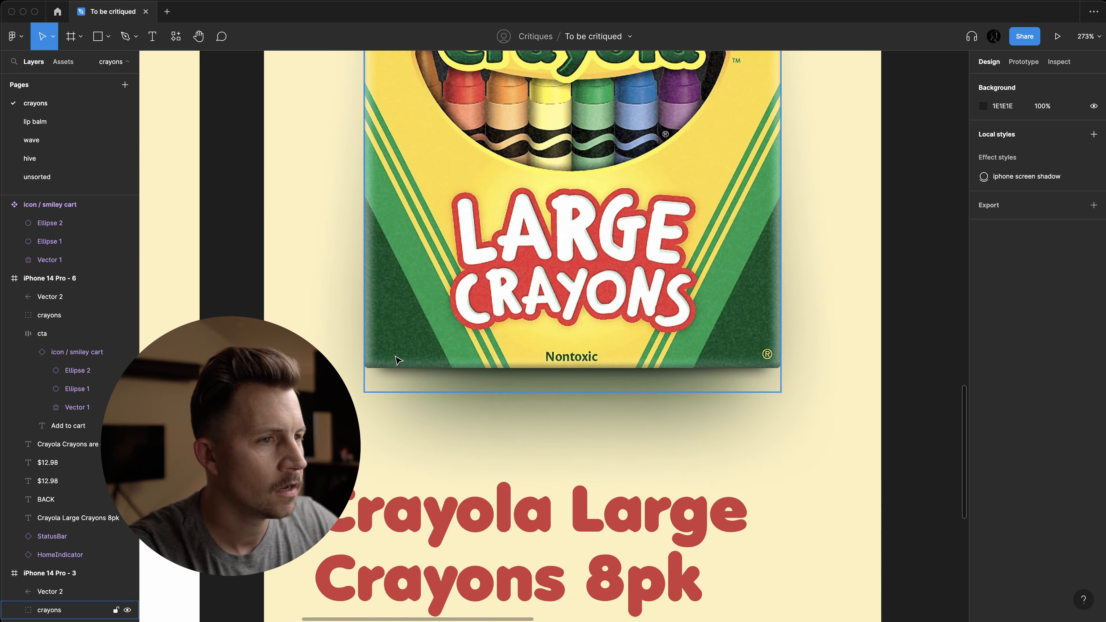
pyautogui.scroll(5, 394, 366)
pyautogui.scroll(-3, 451, 342)
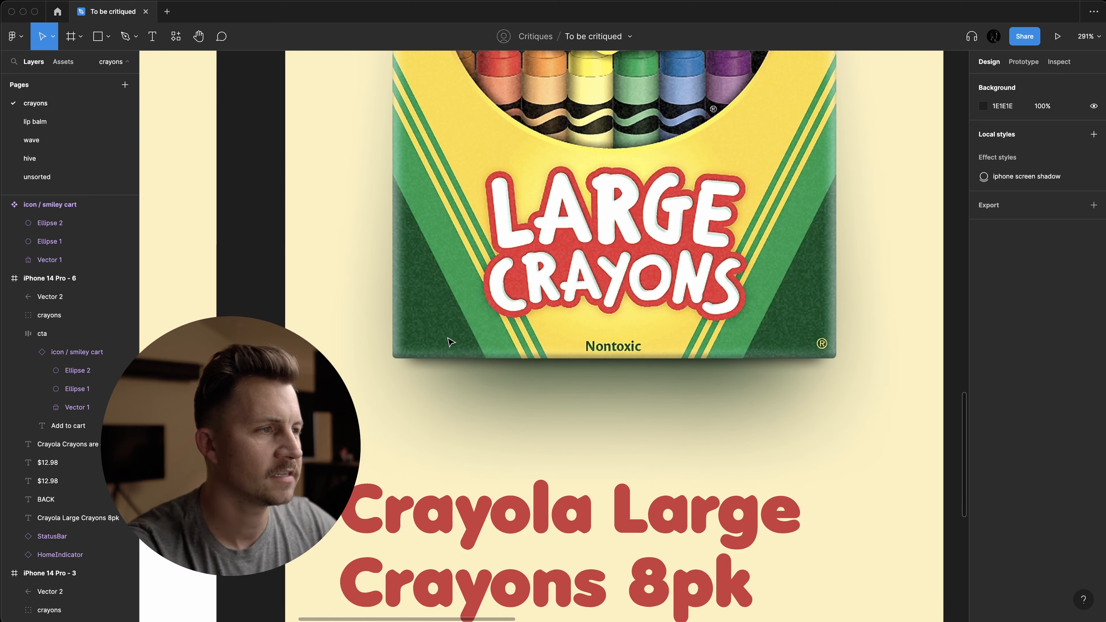
pyautogui.scroll(-5, 451, 342)
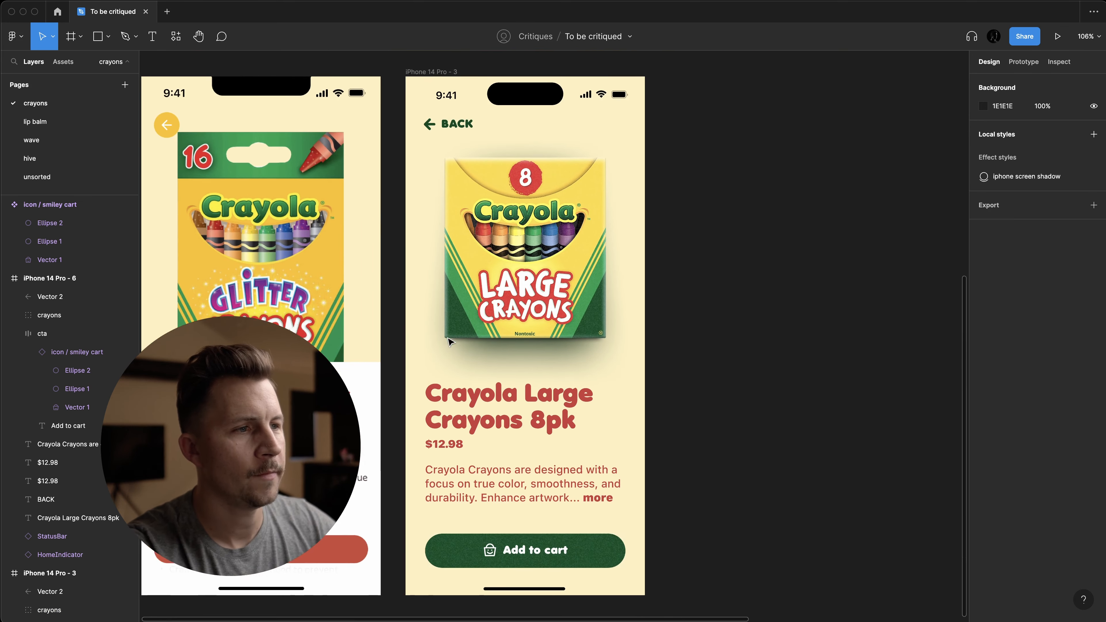
pyautogui.hscroll(-5, 451, 342)
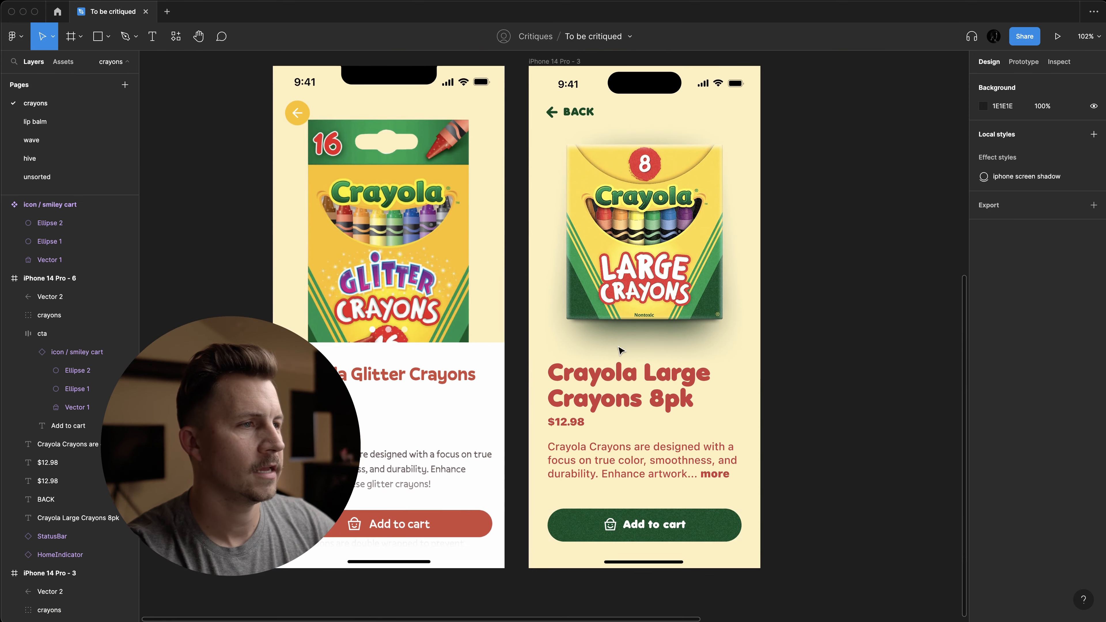
pyautogui.keyDown('super'); pyautogui.click(631, 329); pyautogui.keyUp('super')
pyautogui.moveTo(640, 327); pyautogui.dragTo(660, 307)
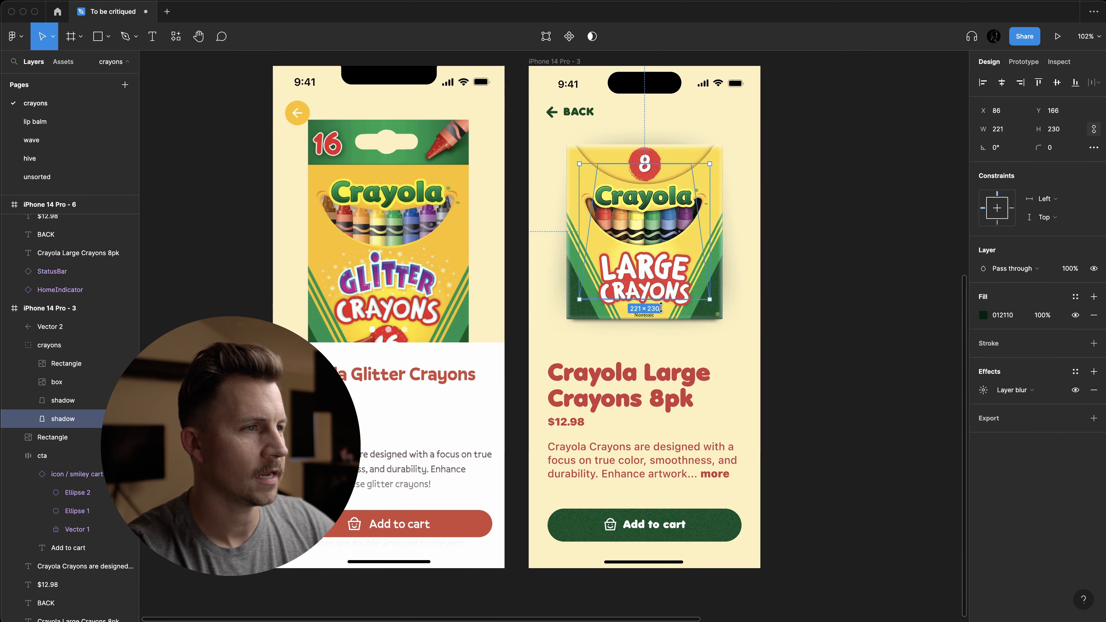
pyautogui.click(770, 309)
# - Move the title, price and description up another 20 px, closer to the crayons box
pyautogui.hscroll(-1, 805, 277)
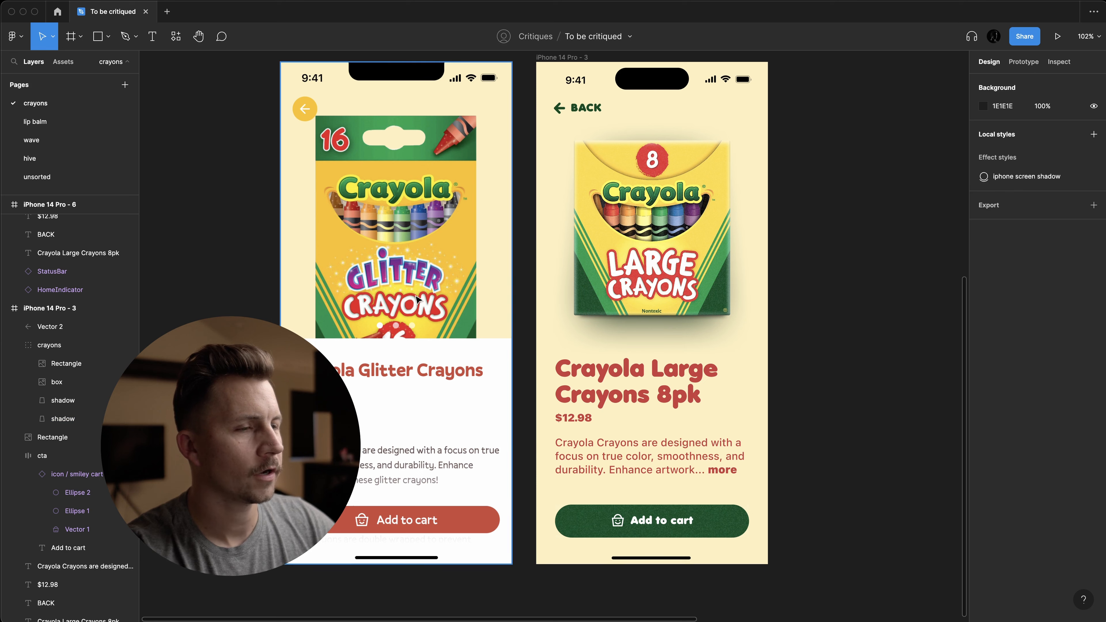
pyautogui.hscroll(-3, 451, 174)
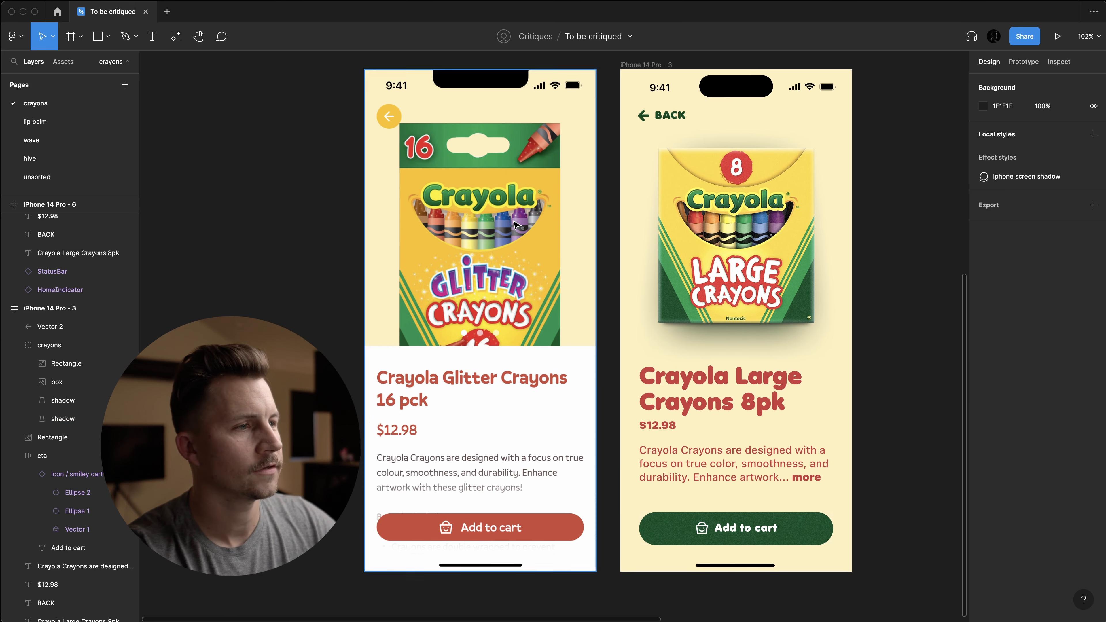
pyautogui.scroll(-2, 515, 222)
pyautogui.moveTo(694, 358); pyautogui.dragTo(604, 428)
pyautogui.hotkey('shift', 'Up')
pyautogui.hotkey('shift', 'Up')
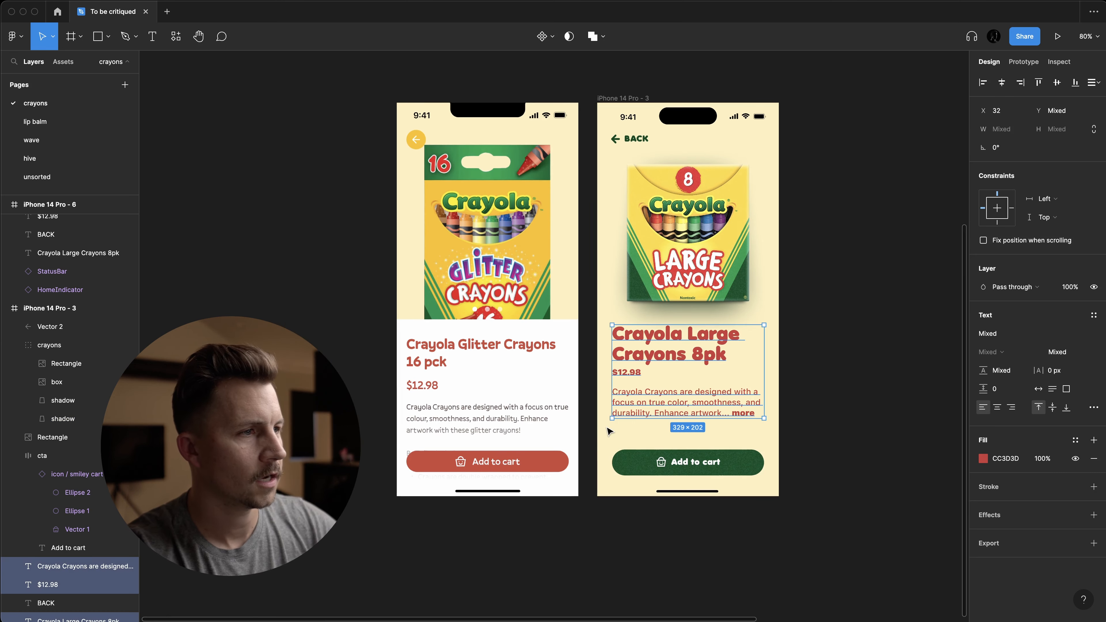
pyautogui.click(825, 429)
pyautogui.hscroll(-2, 825, 429)
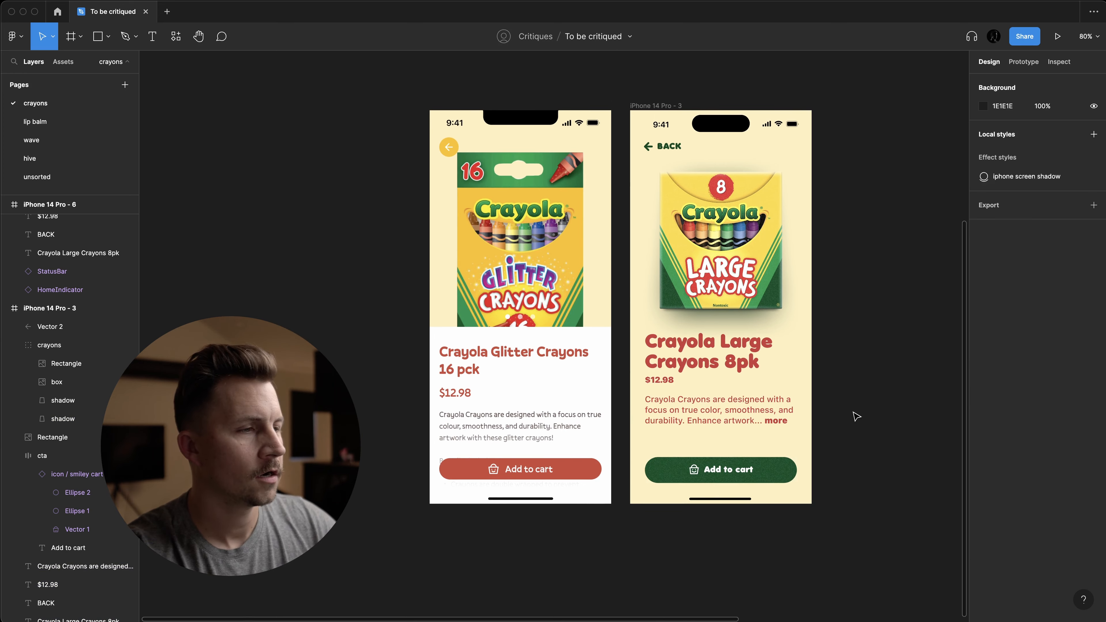